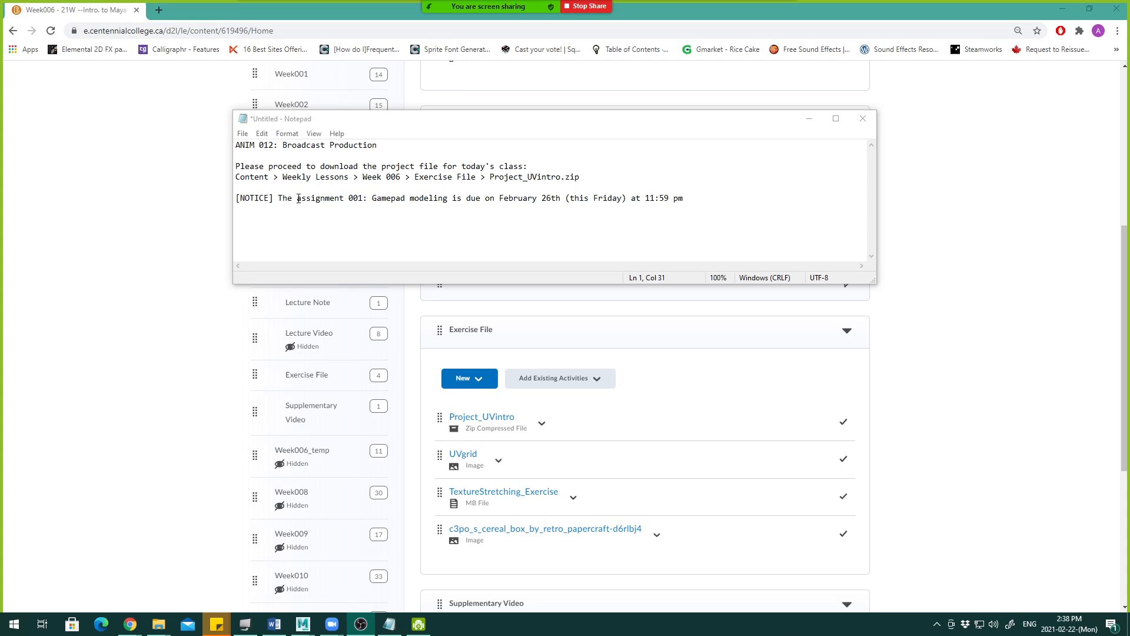
# - Check the calendar and change the assignment 001 due date in the Notepad notice to March 1st
pyautogui.moveTo(294, 199); pyautogui.dragTo(434, 199)
pyautogui.click(500, 199)
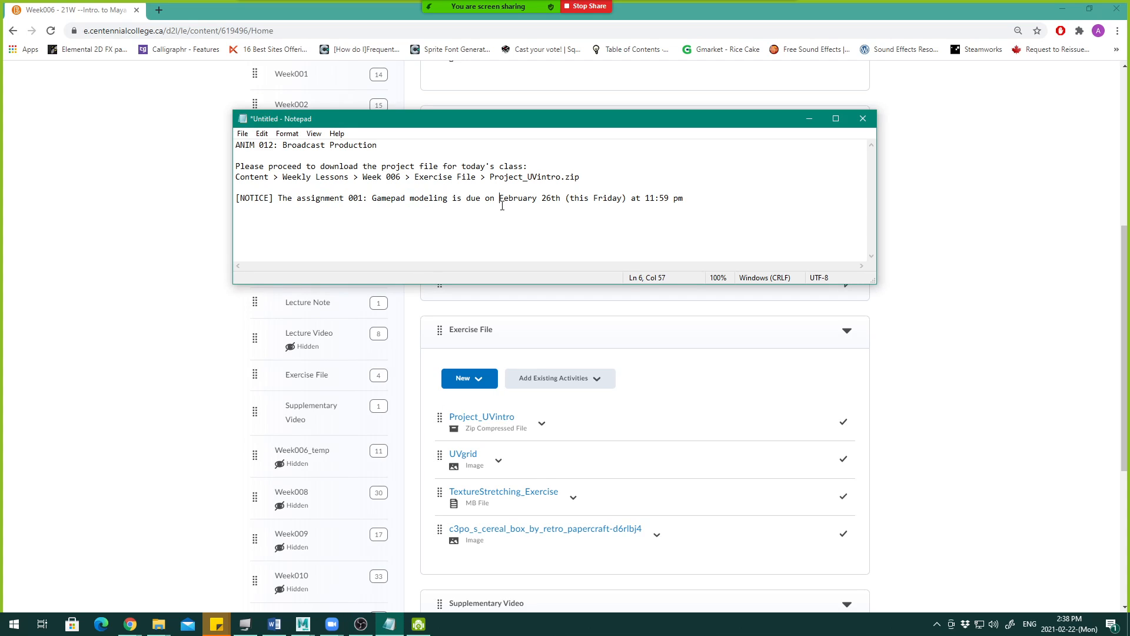
pyautogui.click(1069, 624)
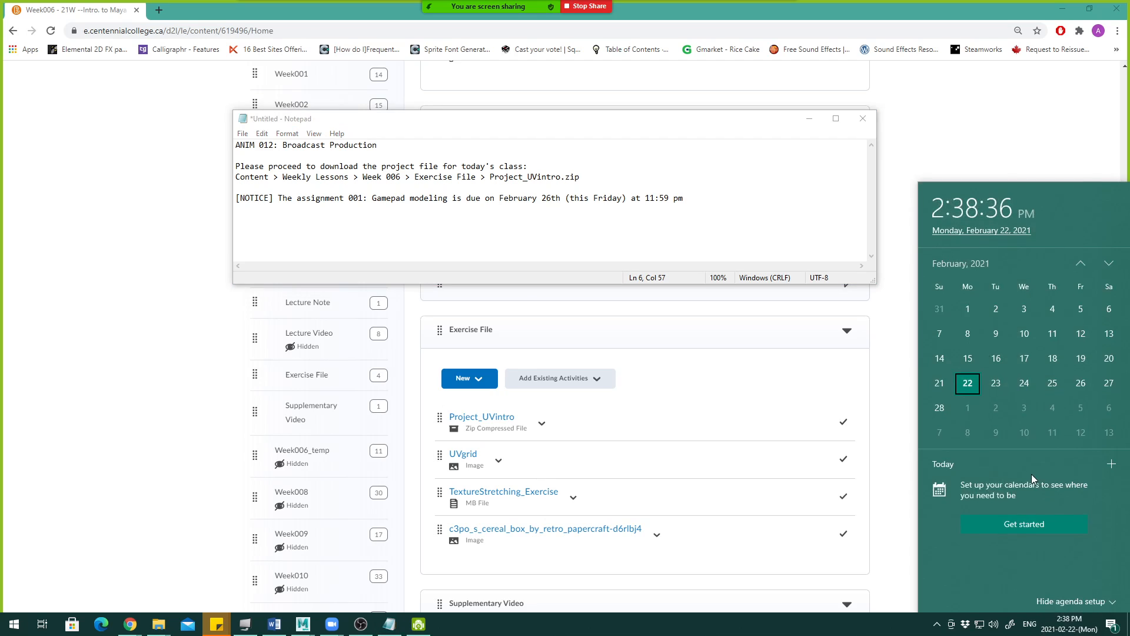
pyautogui.click(500, 199)
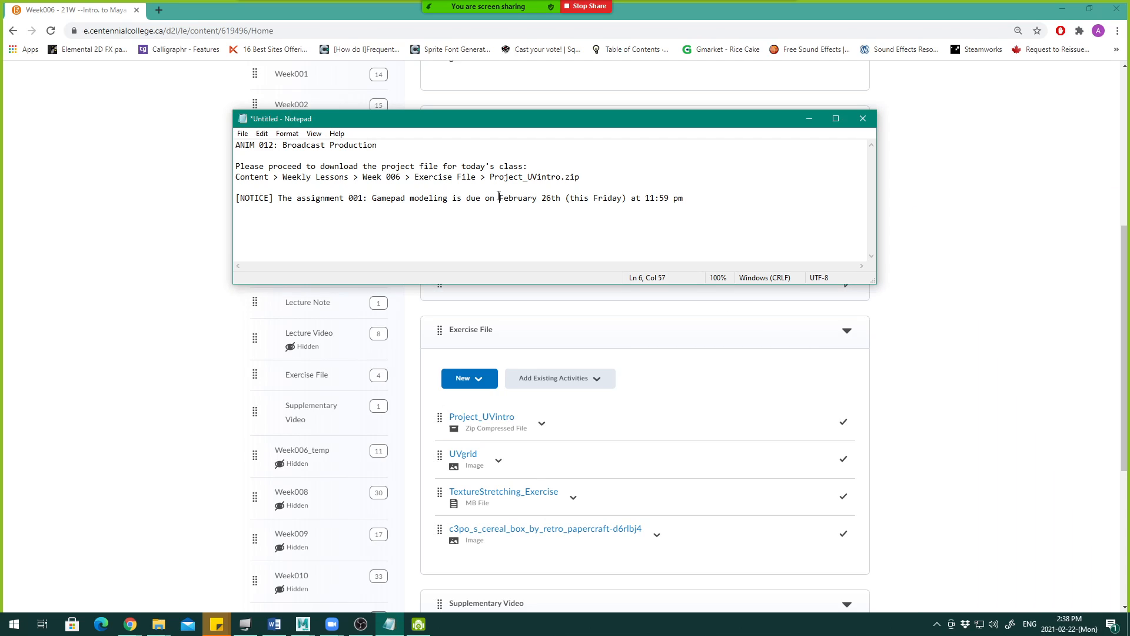
pyautogui.moveTo(499, 199); pyautogui.dragTo(567, 199)
pyautogui.write('Mar')
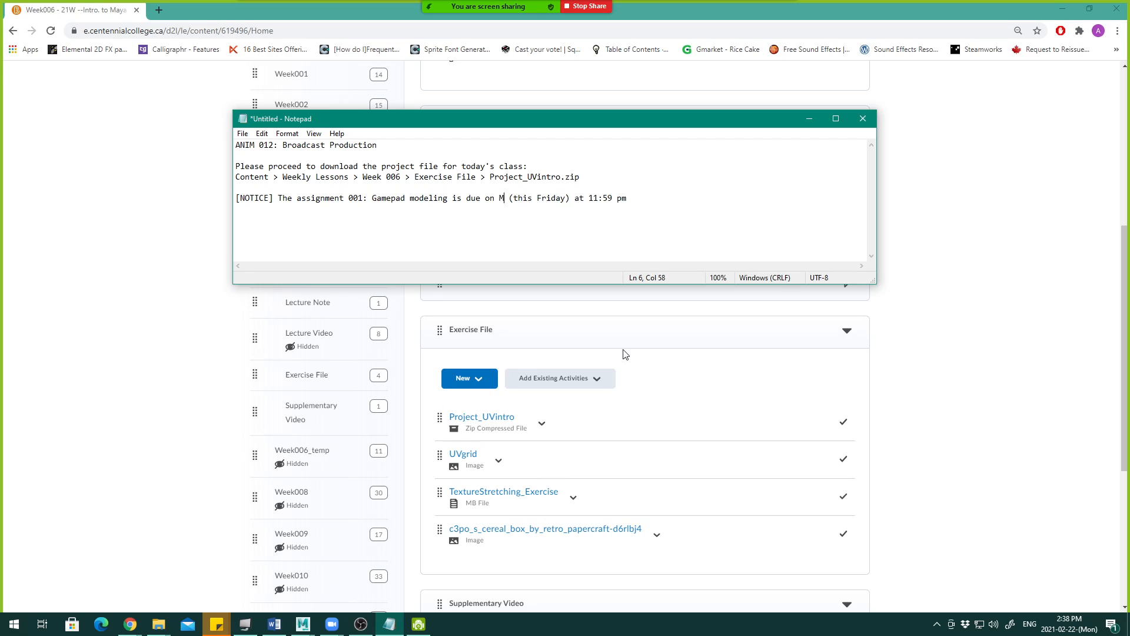
pyautogui.write('ch 1st')
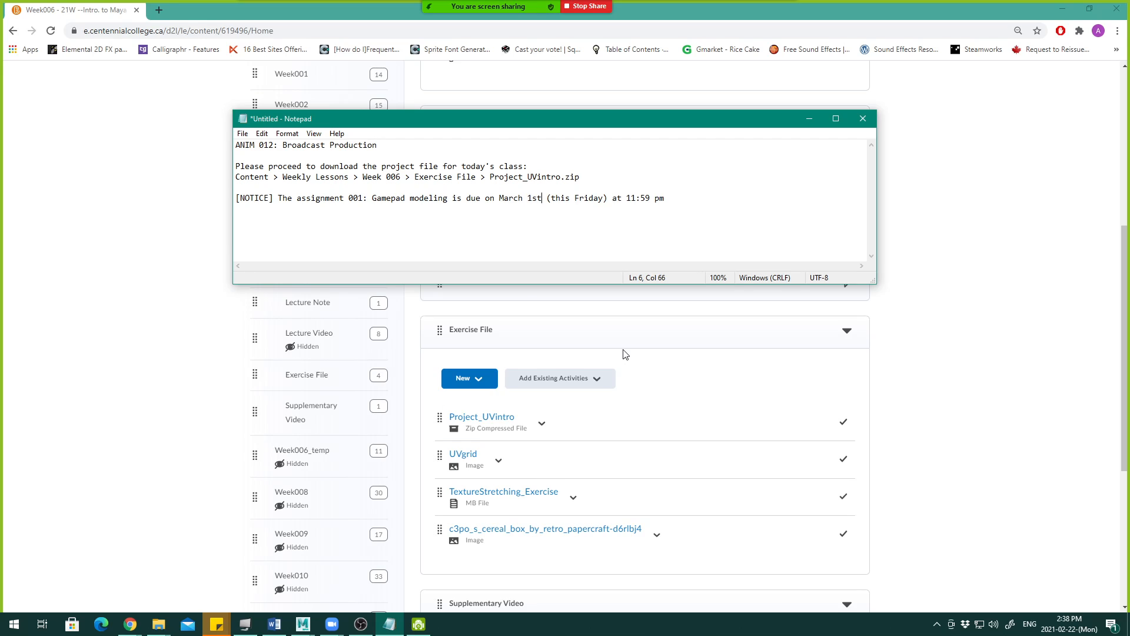
# - Replace the weekday in the notice's parentheses with "next Monday", and move the note out of the way of the course page
pyautogui.press('Right')
pyautogui.press('Right')
pyautogui.press('Right')
pyautogui.press('BackSpace')
pyautogui.press('BackSpace')
pyautogui.press('BackSpace')
pyautogui.press('BackSpace')
pyautogui.press('BackSpace')
pyautogui.press('BackSpace')
pyautogui.press('BackSpace')
pyautogui.press('BackSpace')
pyautogui.press('BackSpace')
pyautogui.press('BackSpace')
pyautogui.press('BackSpace')
pyautogui.write('next Monday')
pyautogui.click(699, 201)
pyautogui.moveTo(606, 120); pyautogui.dragTo(591, 266)
pyautogui.click(795, 268)
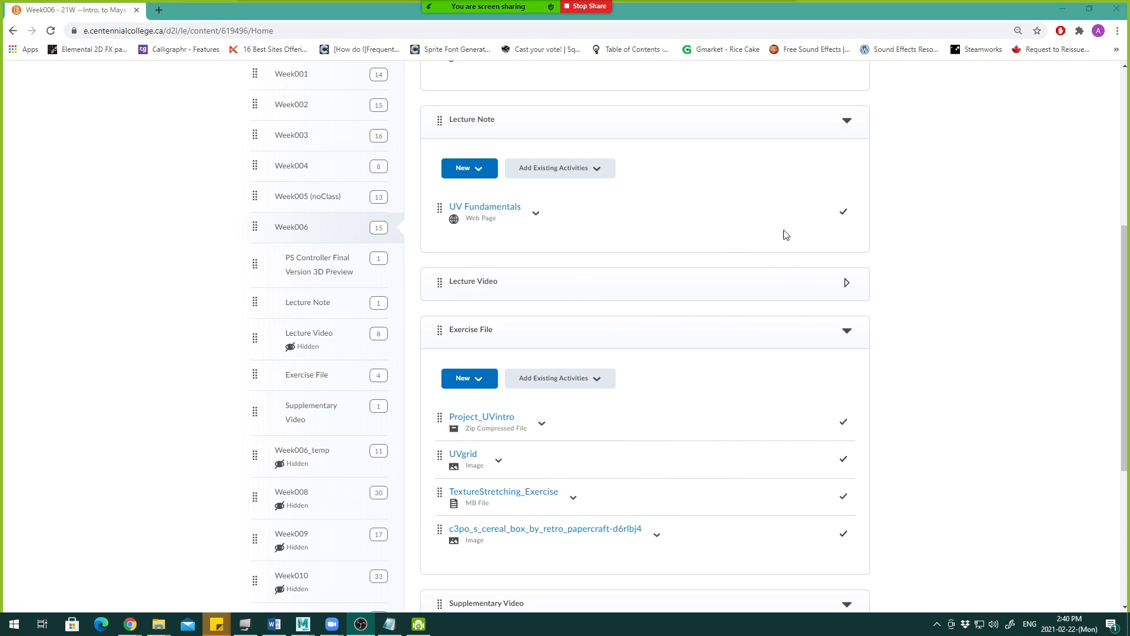
# - Open the Week005 (noClass) module and look through its lecture notes and class record videos
pyautogui.scroll(2, 705, 277)
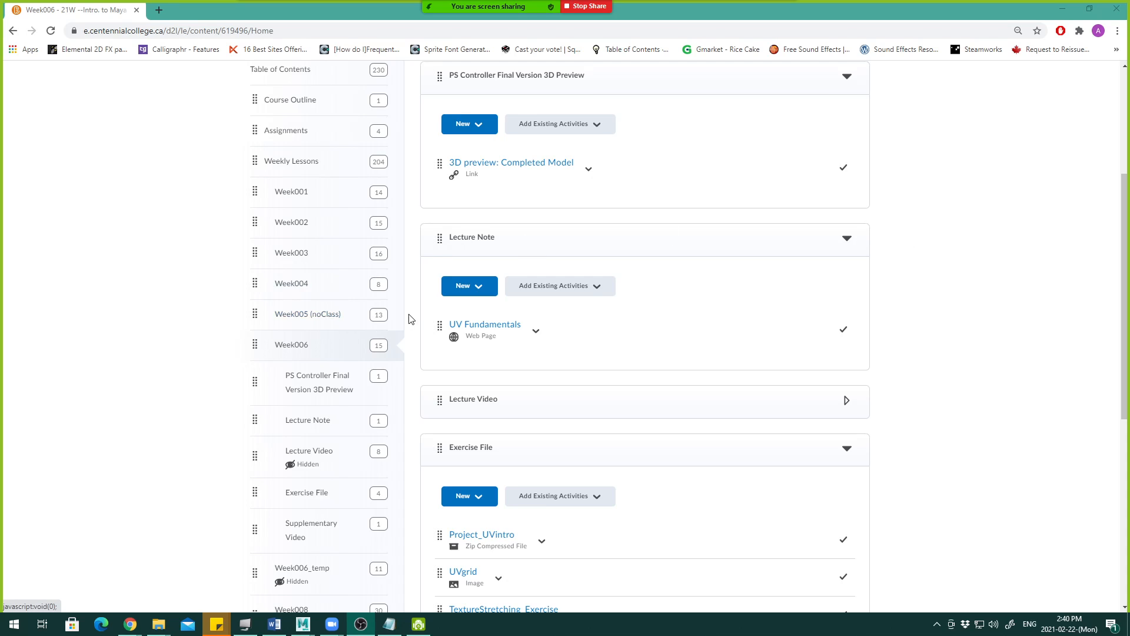
pyautogui.click(315, 315)
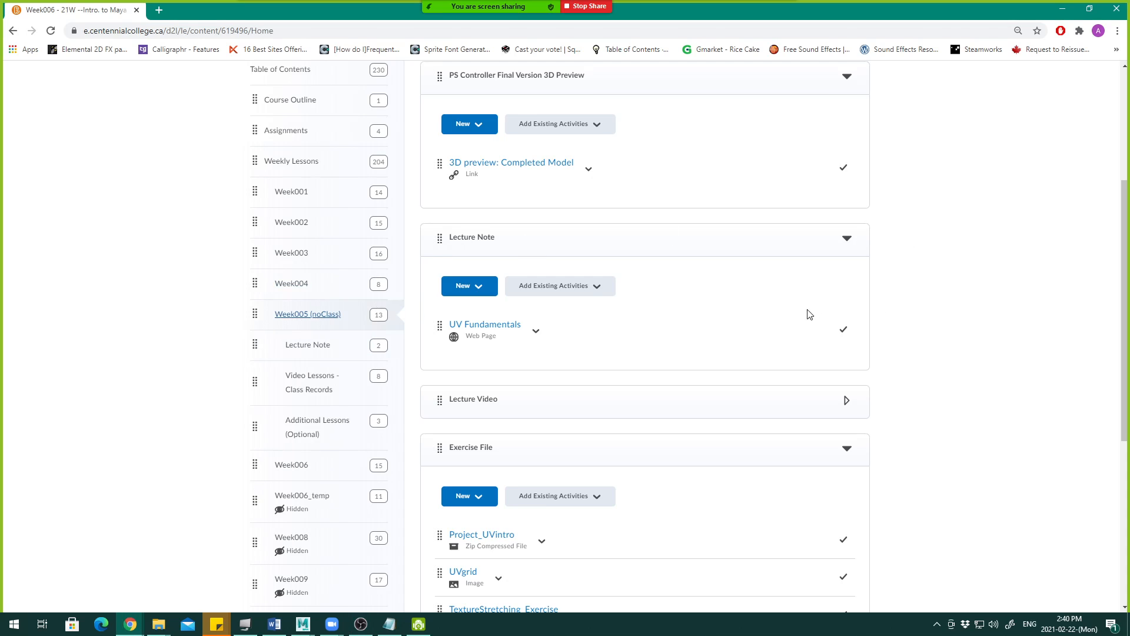
pyautogui.scroll(-2, 801, 304)
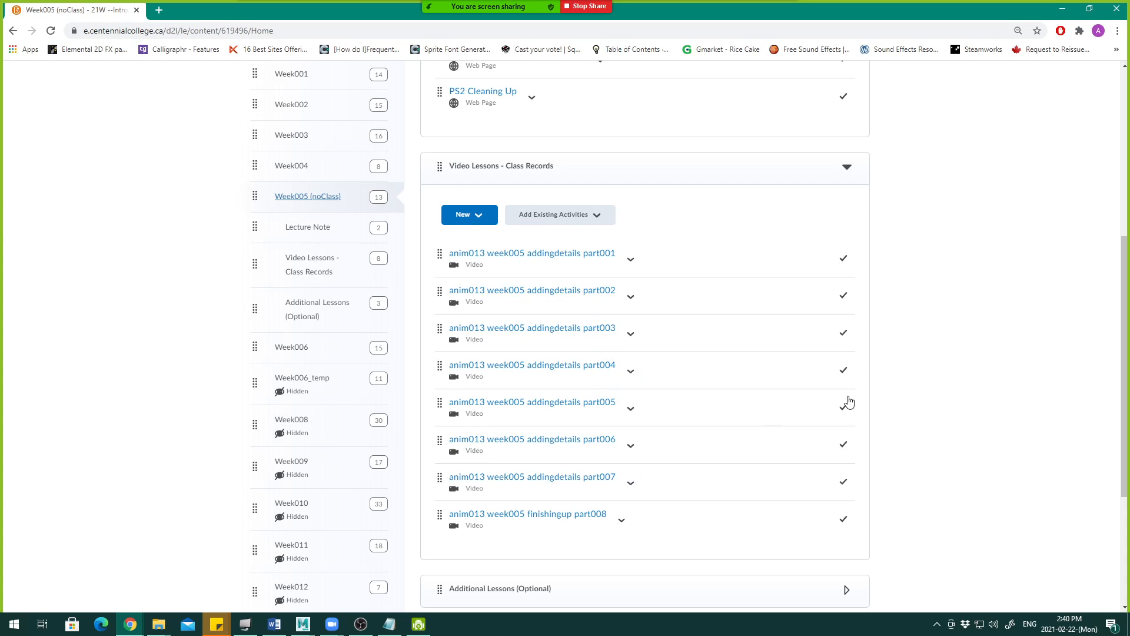
pyautogui.scroll(-1, 912, 337)
pyautogui.scroll(-2, 912, 337)
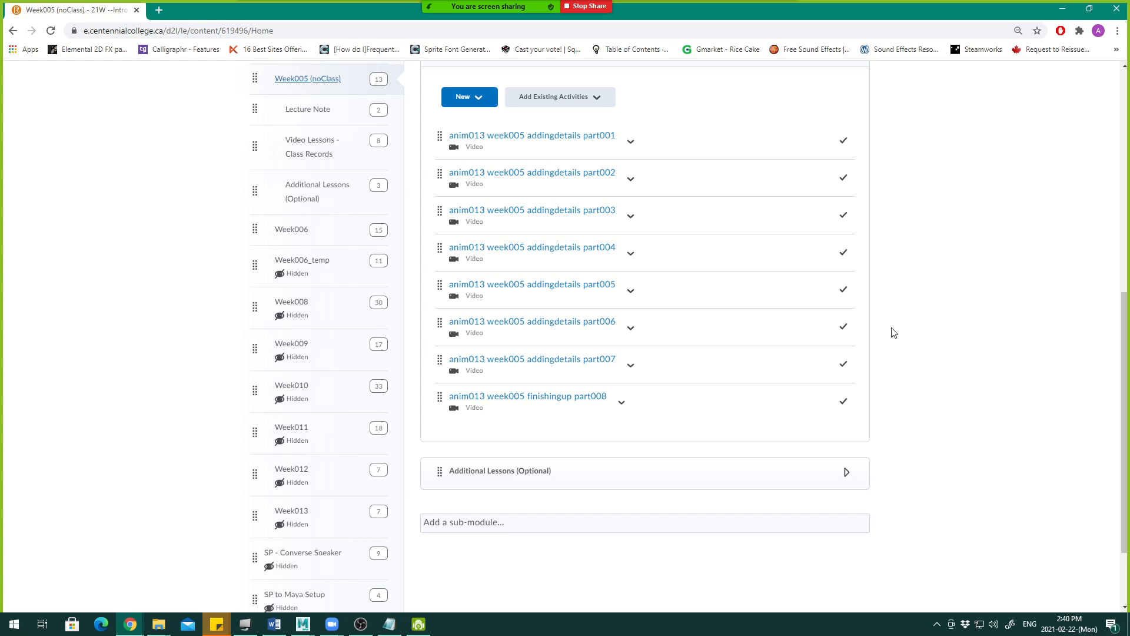
pyautogui.scroll(4, 894, 333)
pyautogui.scroll(-2, 893, 333)
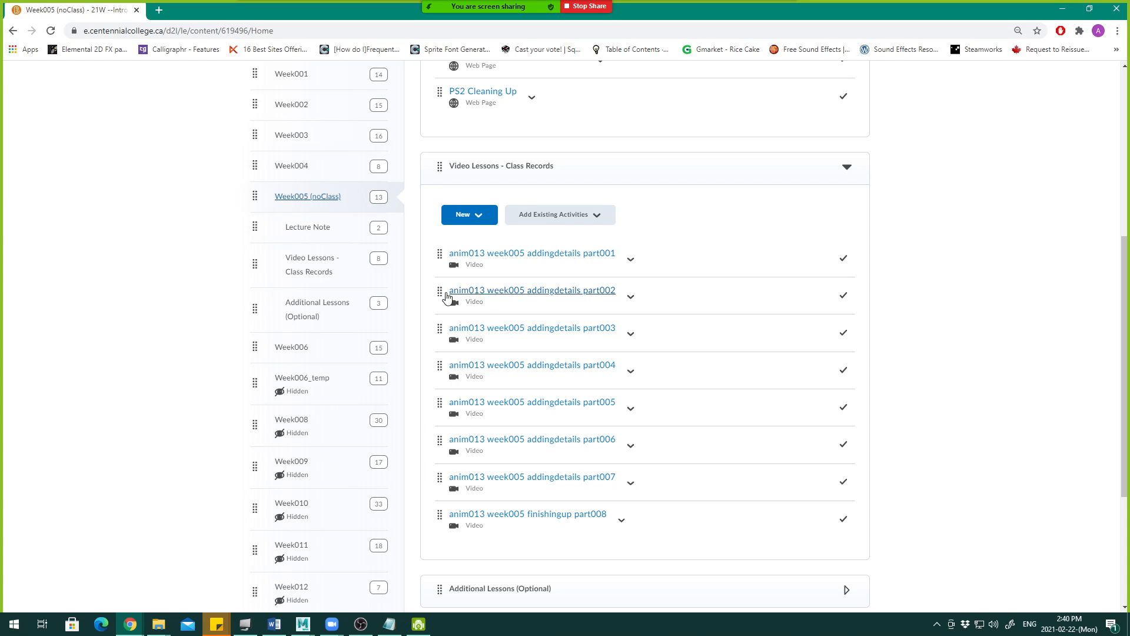
pyautogui.scroll(-3, 339, 346)
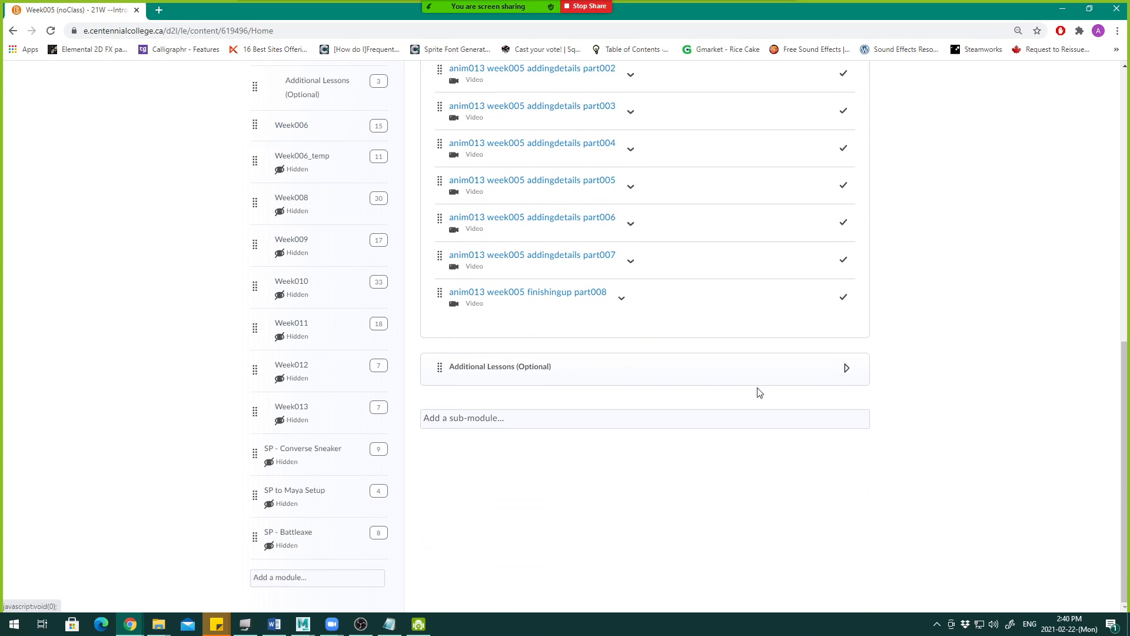
# - Expand the Additional Lessons (Optional) section of Week005 and review its Maya tutorial videos
pyautogui.click(846, 371)
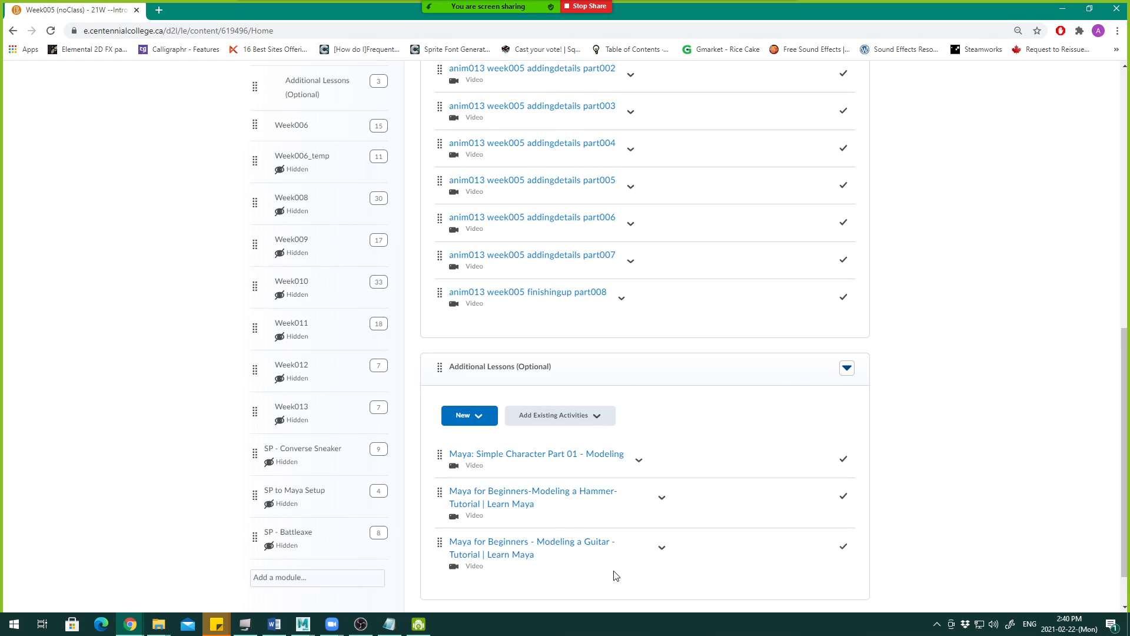
pyautogui.scroll(-1, 1004, 311)
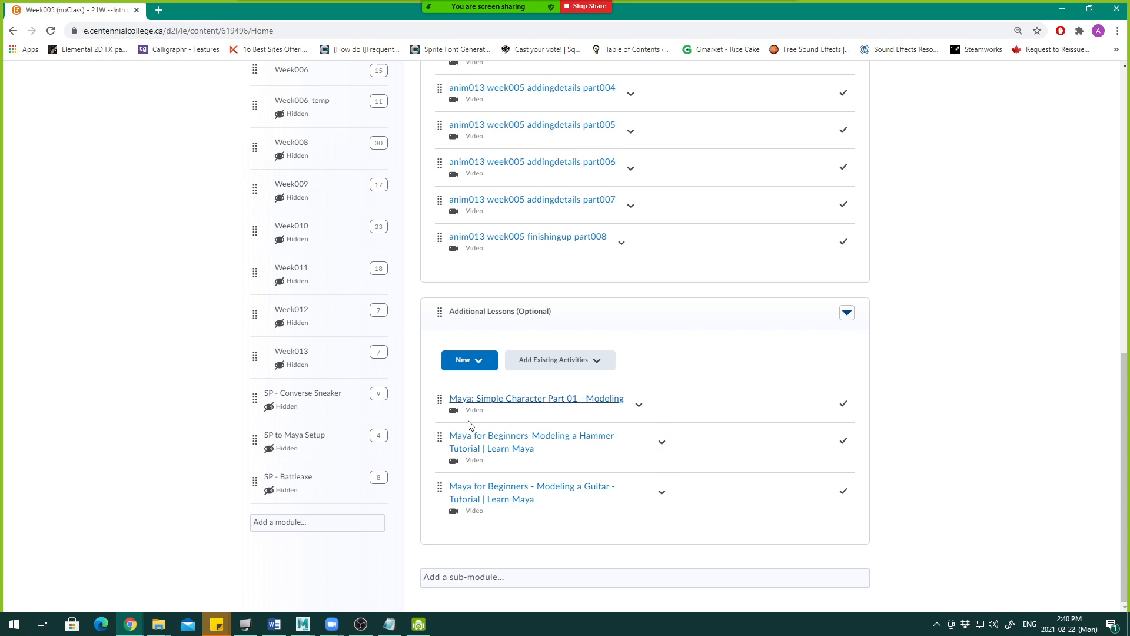
pyautogui.scroll(5, 909, 416)
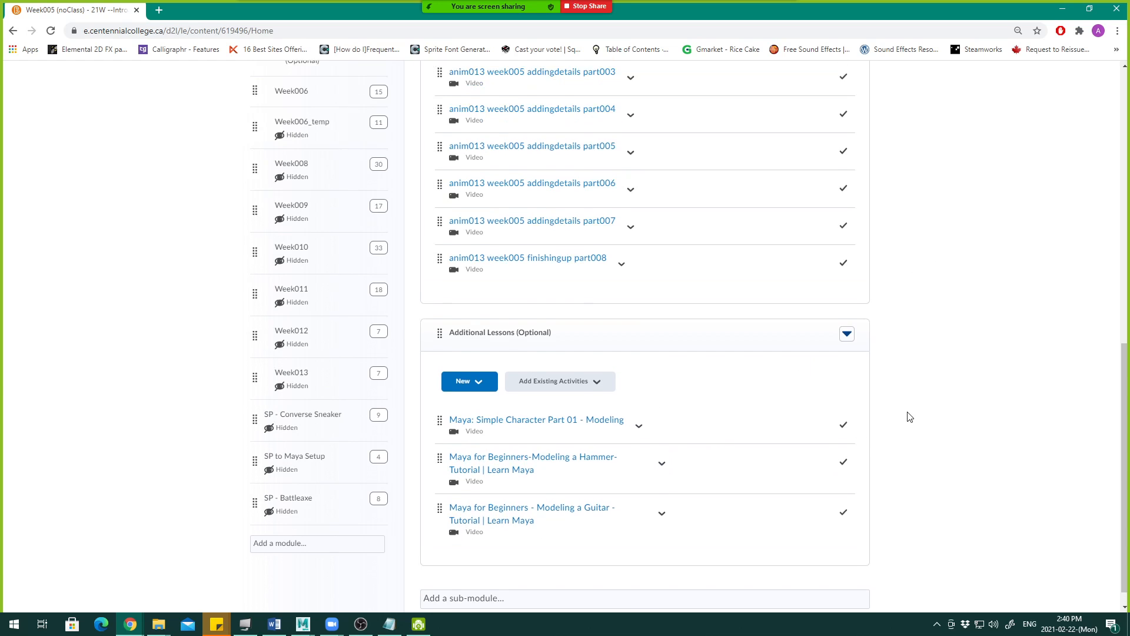
pyautogui.scroll(2, 908, 417)
pyautogui.scroll(-2, 908, 416)
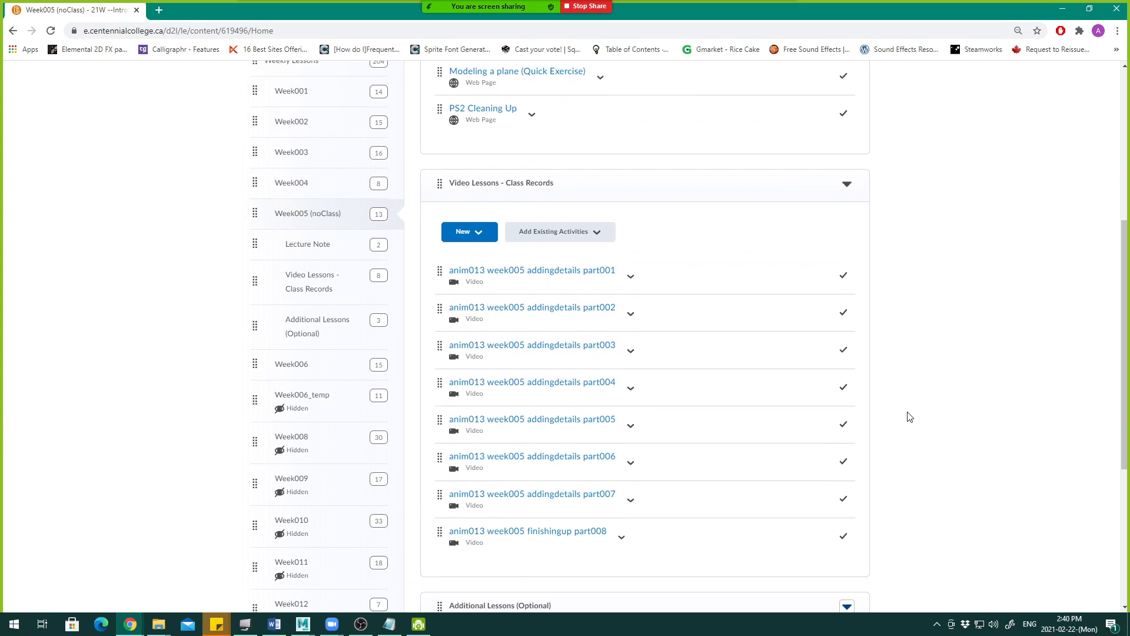
# - Open "3D preview: Completed Model" from the Week006 module and inspect the gamepad model from several angles
pyautogui.click(288, 364)
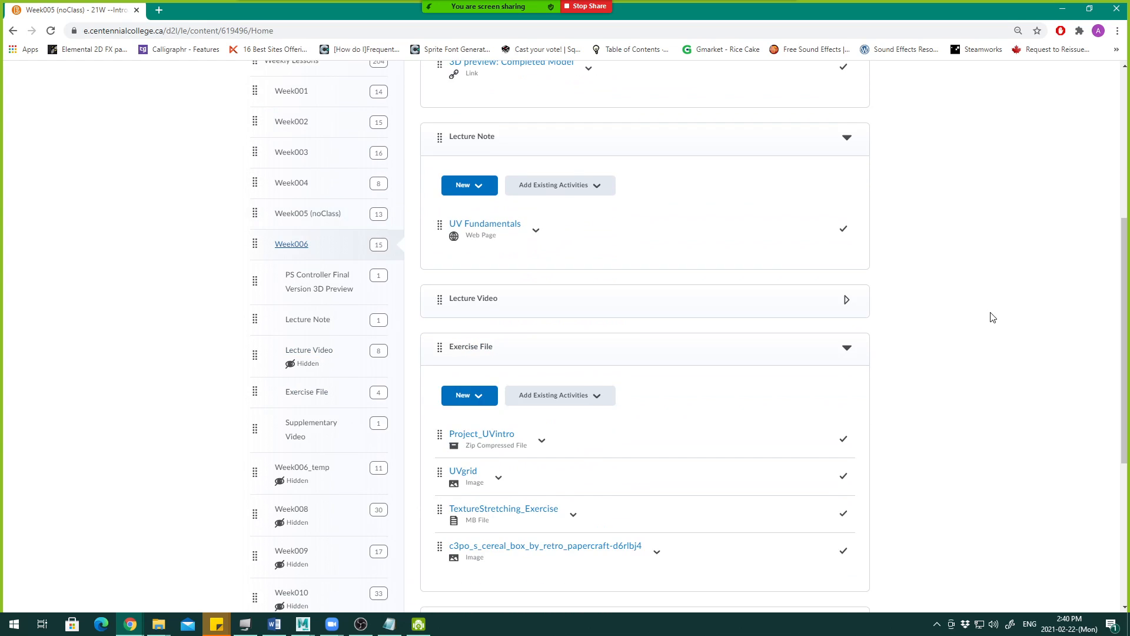
pyautogui.scroll(2, 994, 318)
pyautogui.scroll(1, 993, 318)
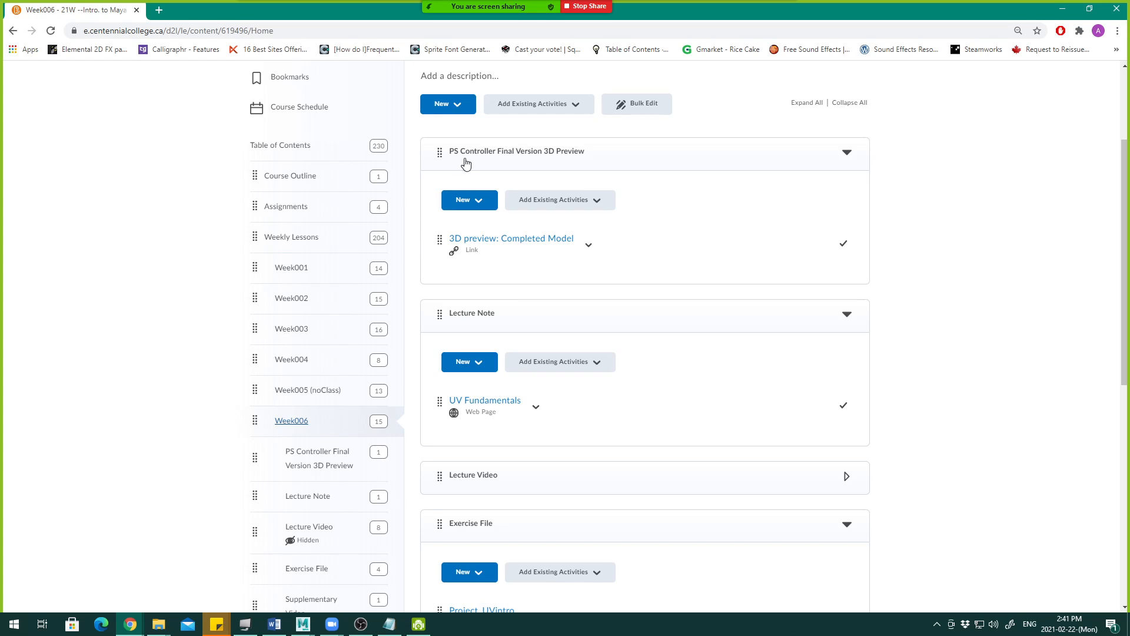
pyautogui.click(543, 242)
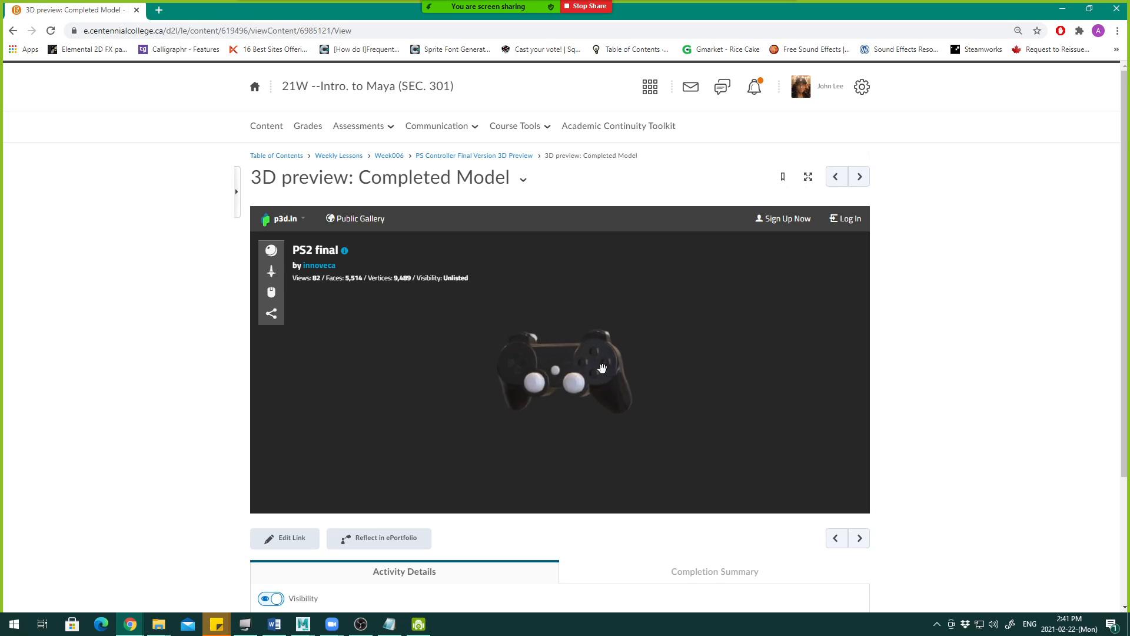
pyautogui.scroll(4, 600, 367)
pyautogui.moveTo(523, 352); pyautogui.dragTo(603, 370)
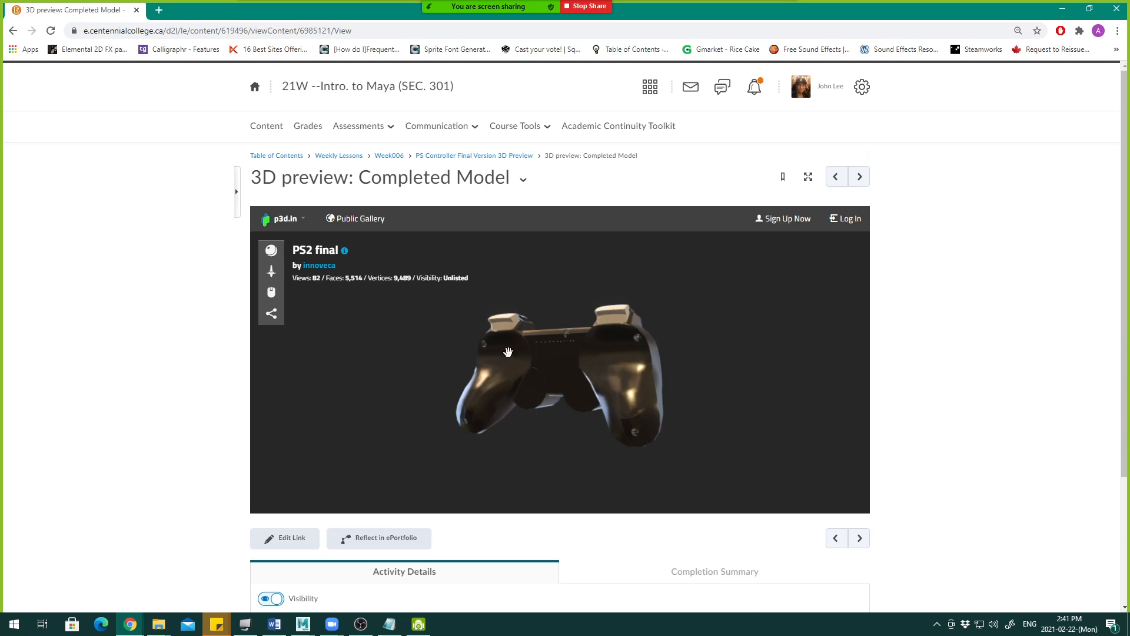
# - Set the 3D preview's viewport display style to the blue wireframe and examine the gamepad's topology up close
pyautogui.click(272, 252)
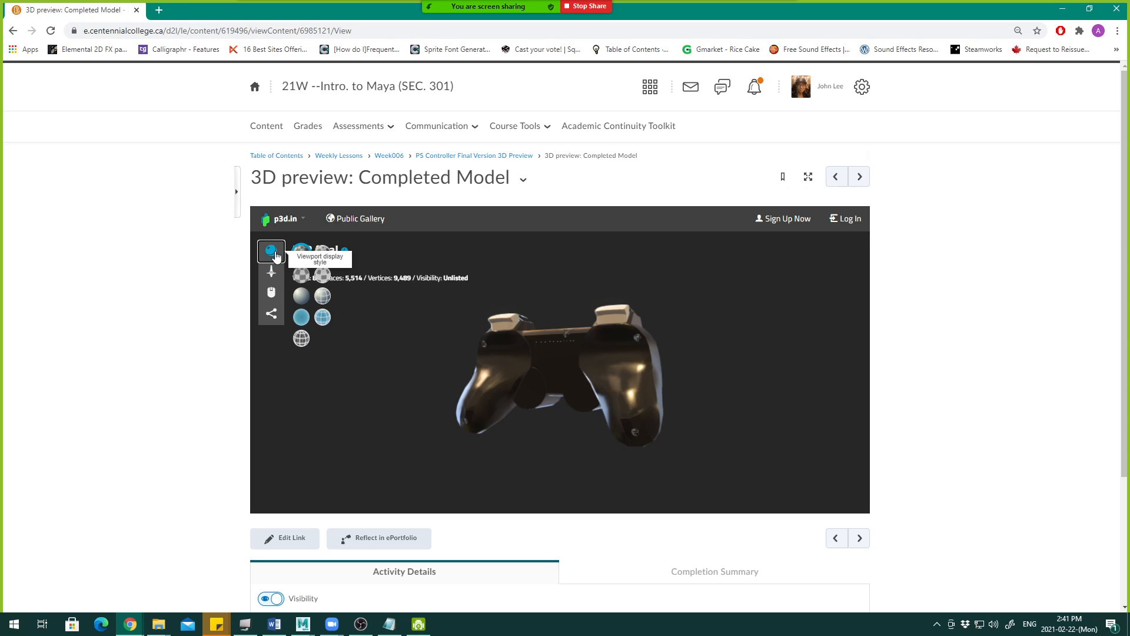
pyautogui.click(323, 317)
pyautogui.moveTo(627, 327); pyautogui.dragTo(608, 366)
pyautogui.scroll(5, 578, 346)
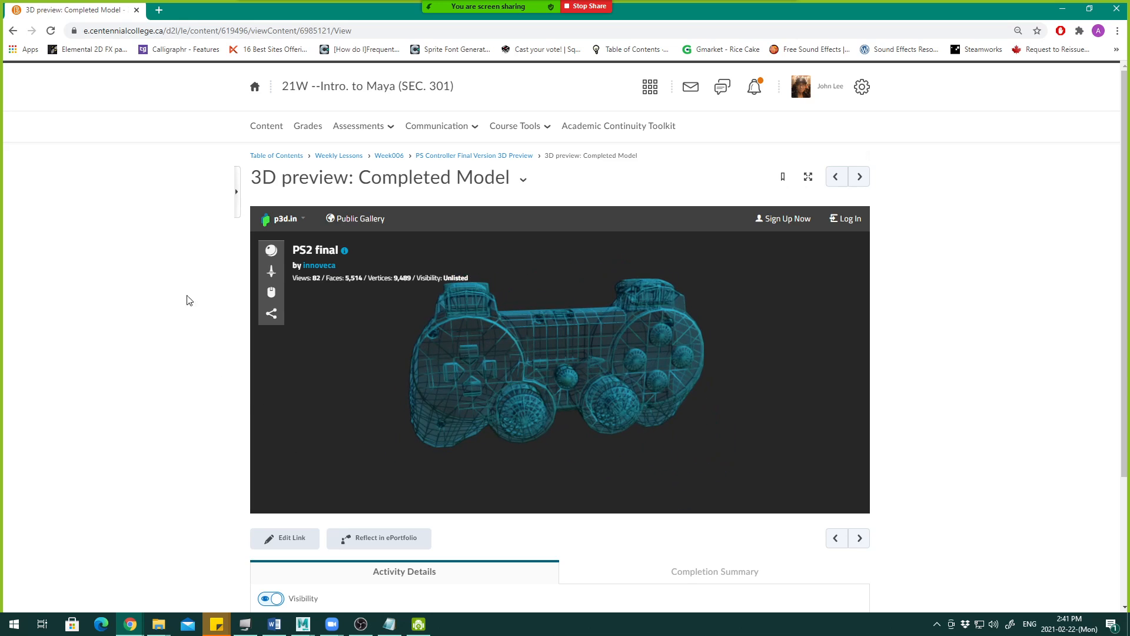
# - Return to the Week006 module and look over its lecture note and exercise file sections
pyautogui.click(389, 156)
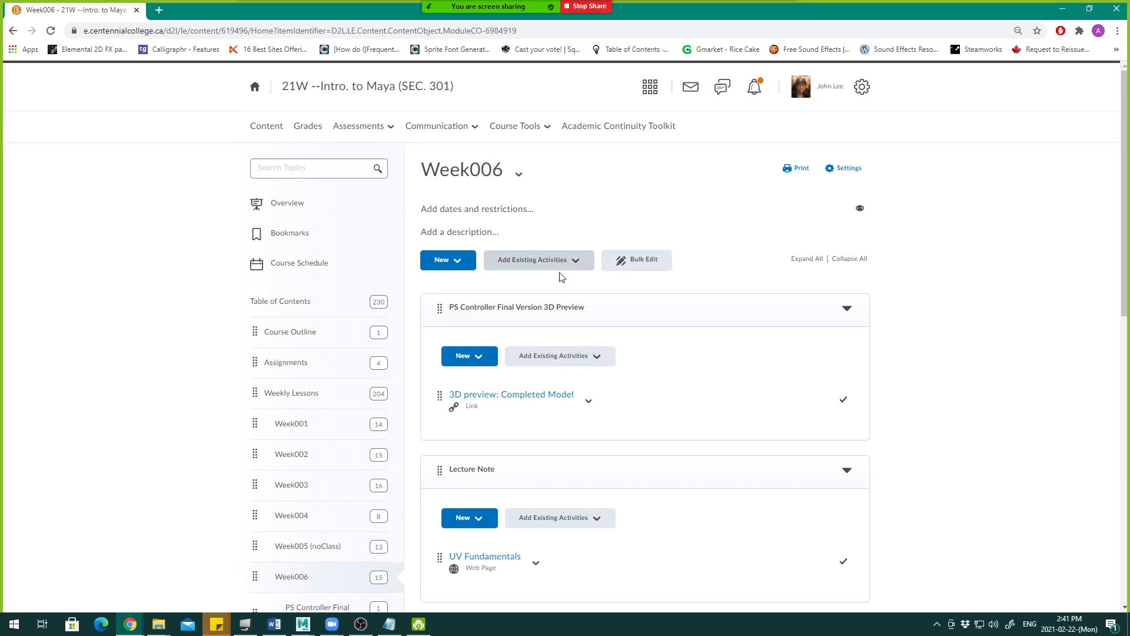
pyautogui.scroll(-4, 691, 308)
pyautogui.scroll(-1, 690, 307)
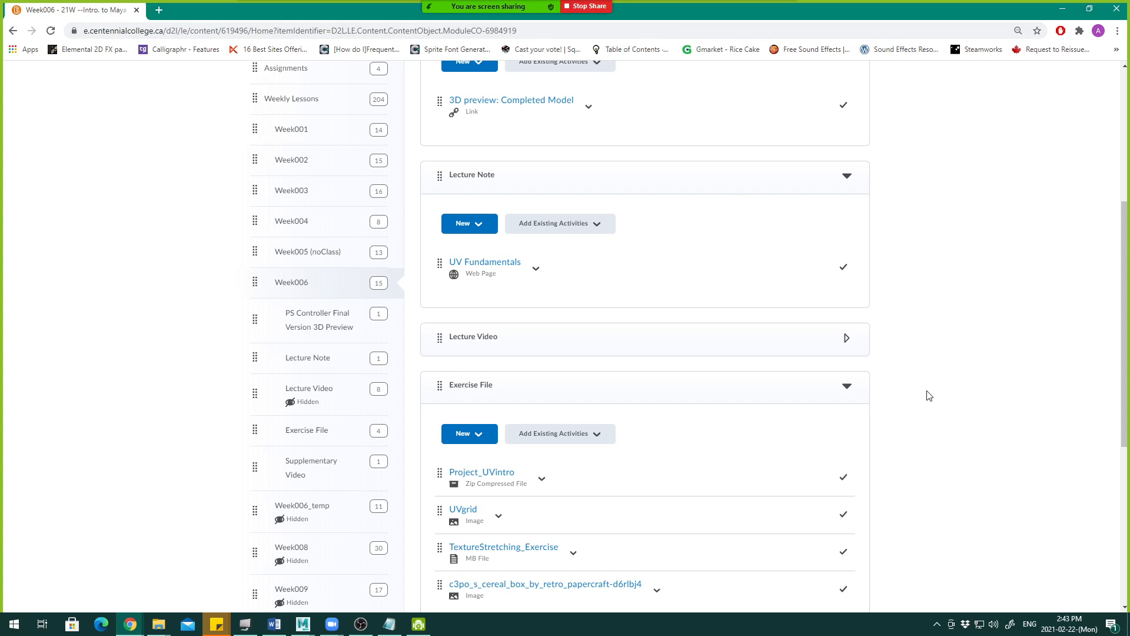
pyautogui.scroll(2, 928, 393)
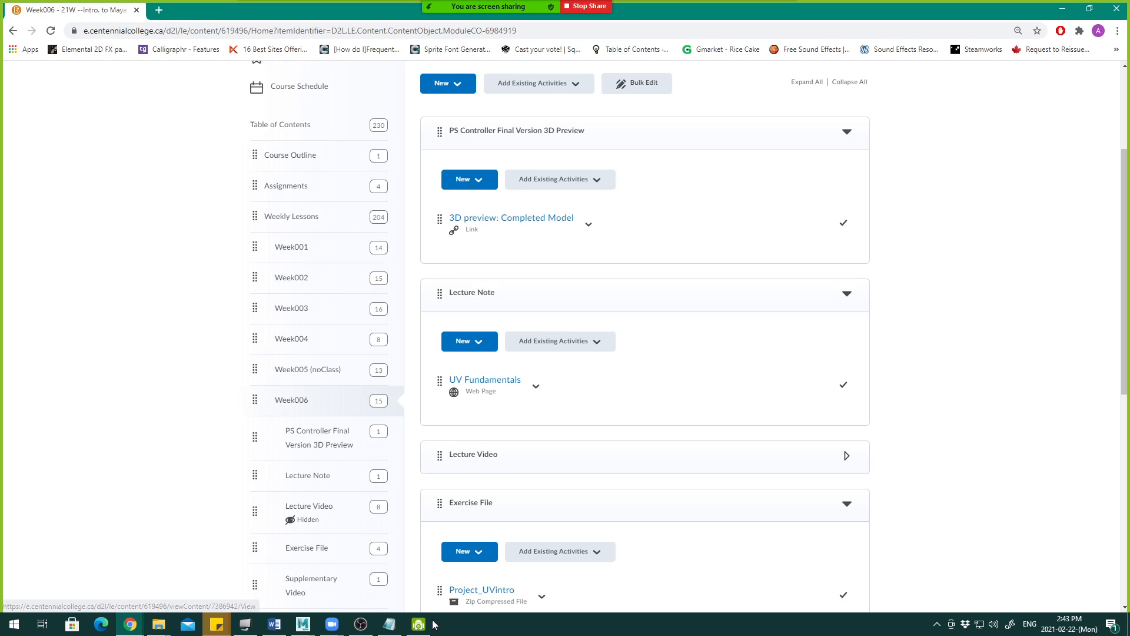
# - Switch to the untitled scene in Autodesk Maya and view its grid from another angle
pyautogui.click(273, 627)
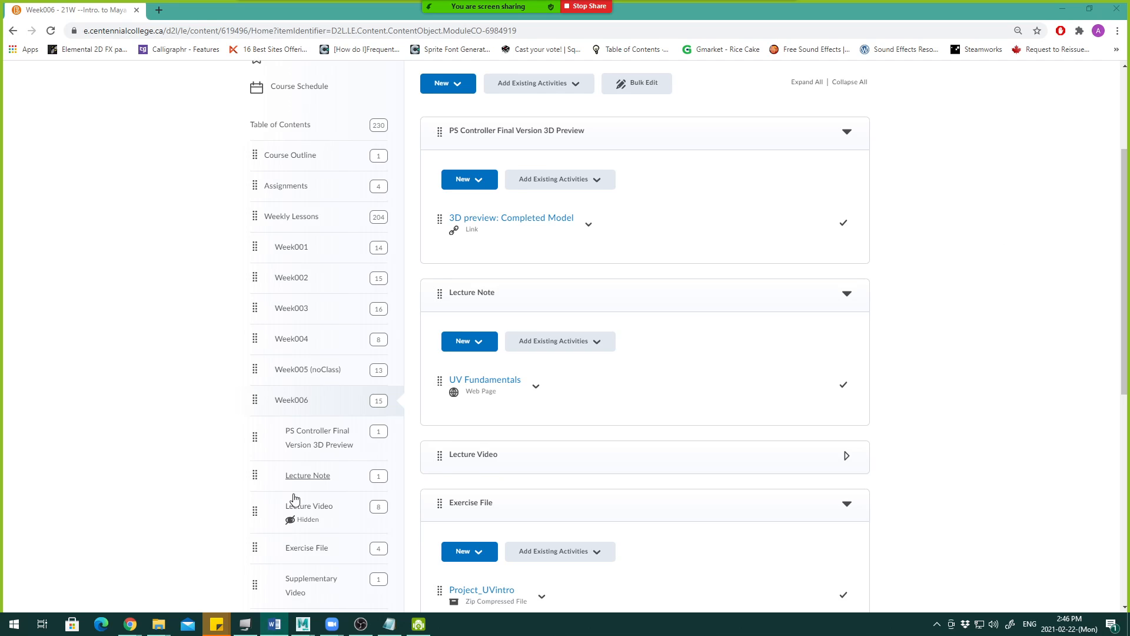
pyautogui.moveTo(131, 624)
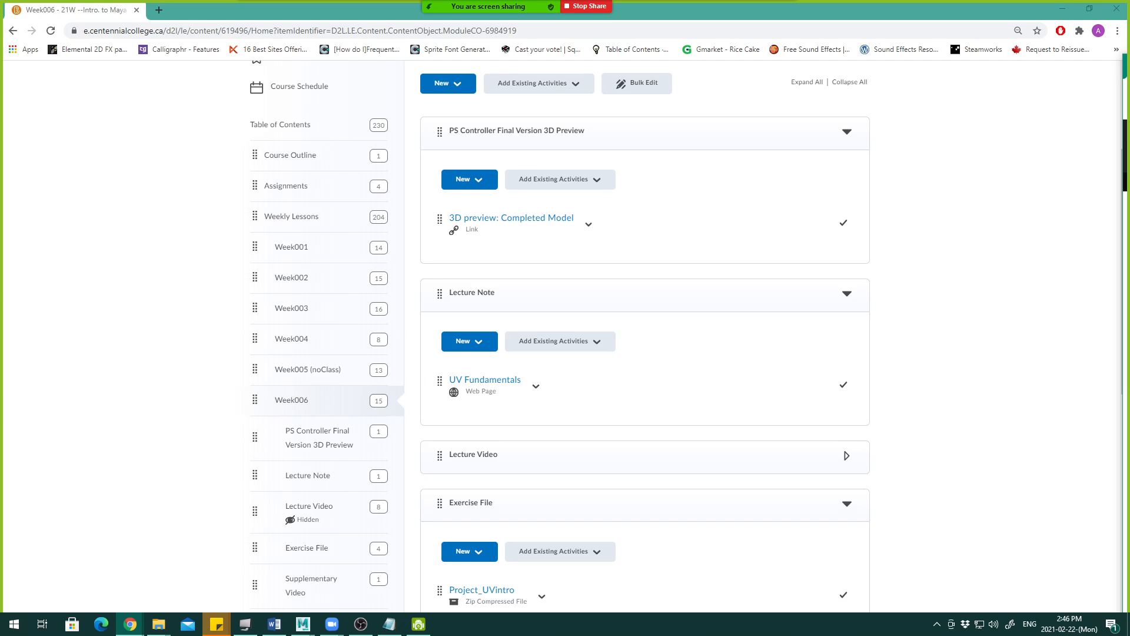
pyautogui.moveTo(304, 624)
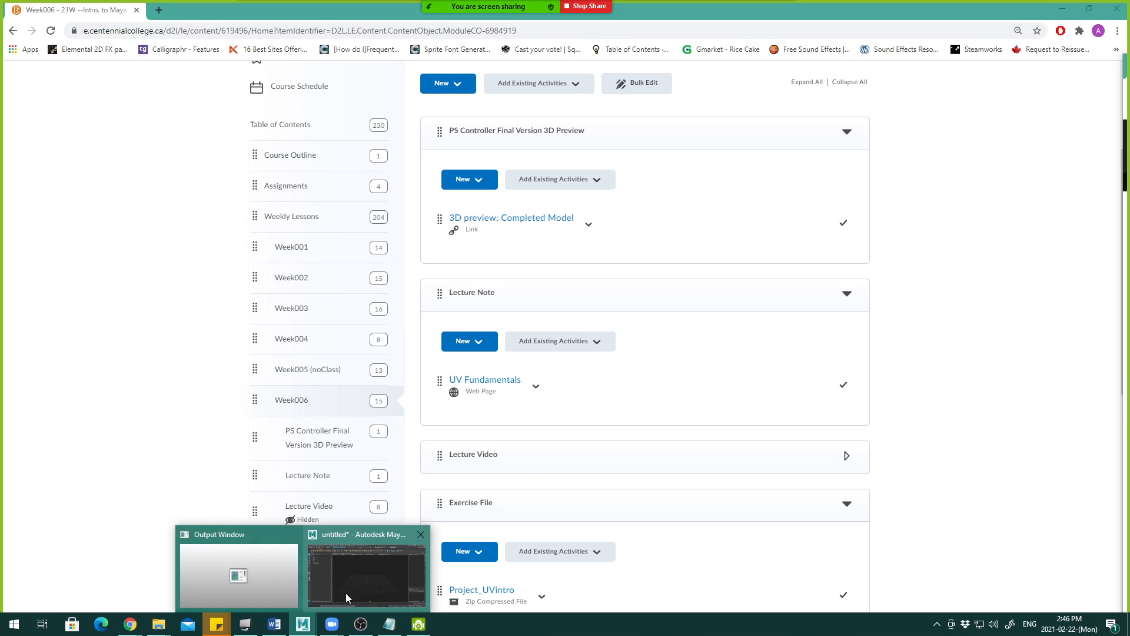
pyautogui.click(346, 596)
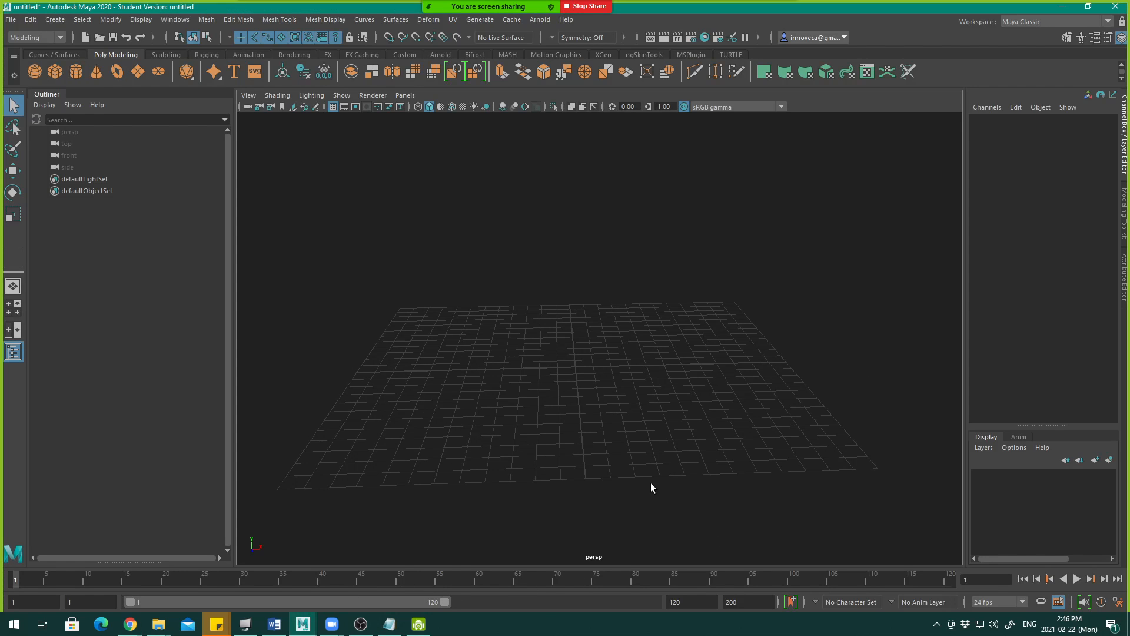
pyautogui.moveTo(652, 488)
pyautogui.keyDown('alt'); pyautogui.mouseDown()
pyautogui.moveTo(636, 482)
pyautogui.moveTo(722, 485)
pyautogui.moveTo(724, 475)
pyautogui.moveTo(654, 482)
pyautogui.moveTo(667, 486)
pyautogui.mouseUp(); pyautogui.keyUp('alt')
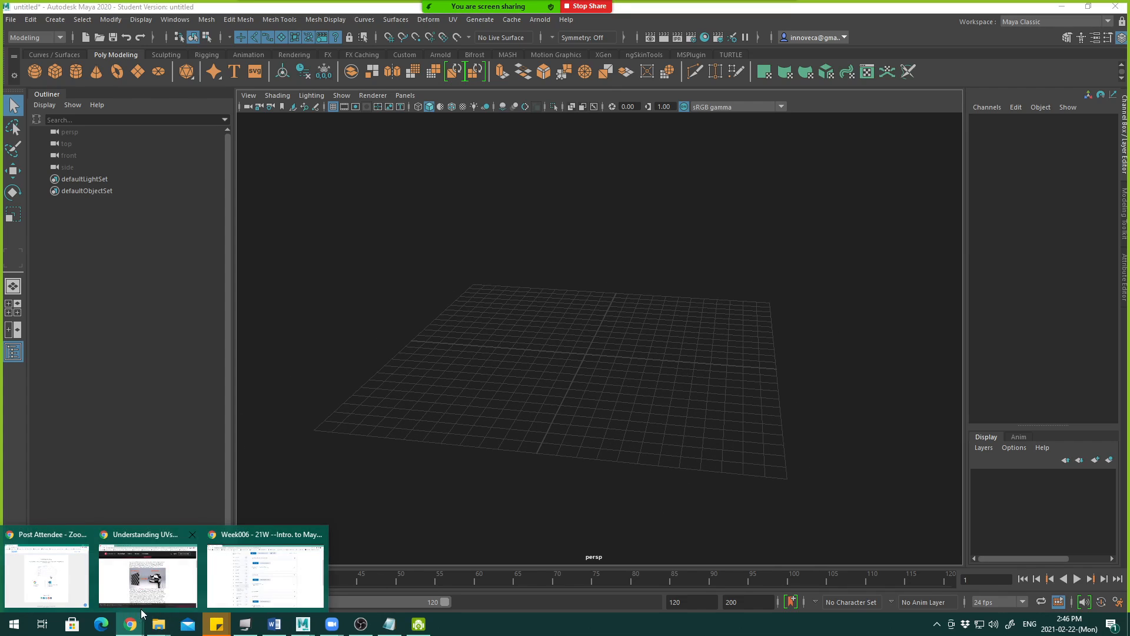
# - Switch back to the Week006 course page in Chrome and look over the files in its Exercise File section
pyautogui.click(226, 591)
pyautogui.scroll(-1, 616, 435)
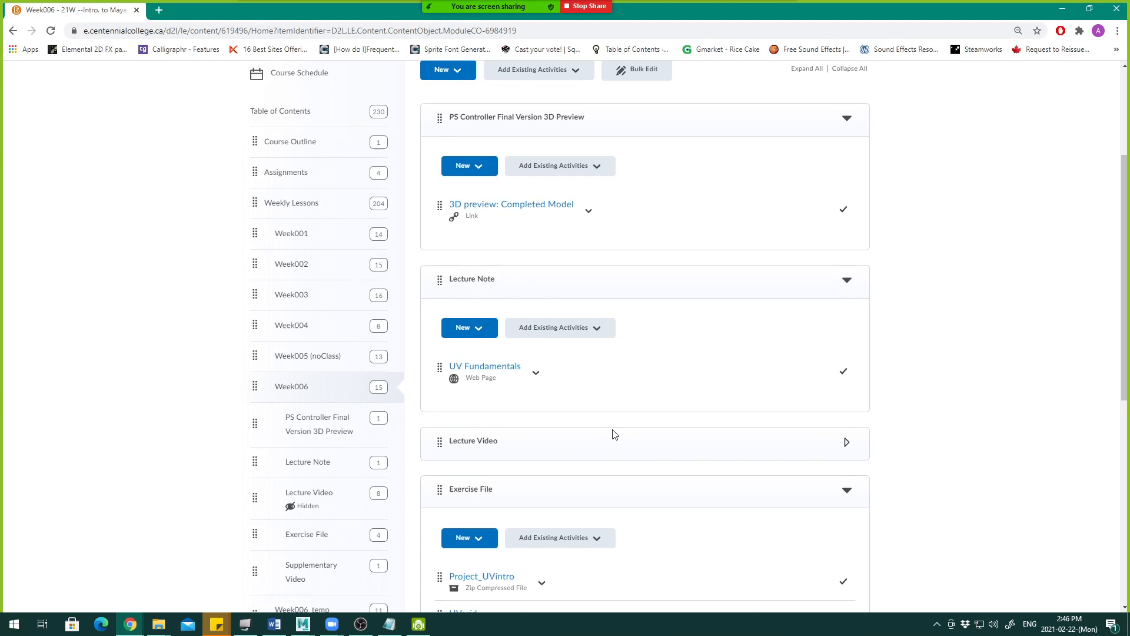
pyautogui.scroll(-3, 615, 435)
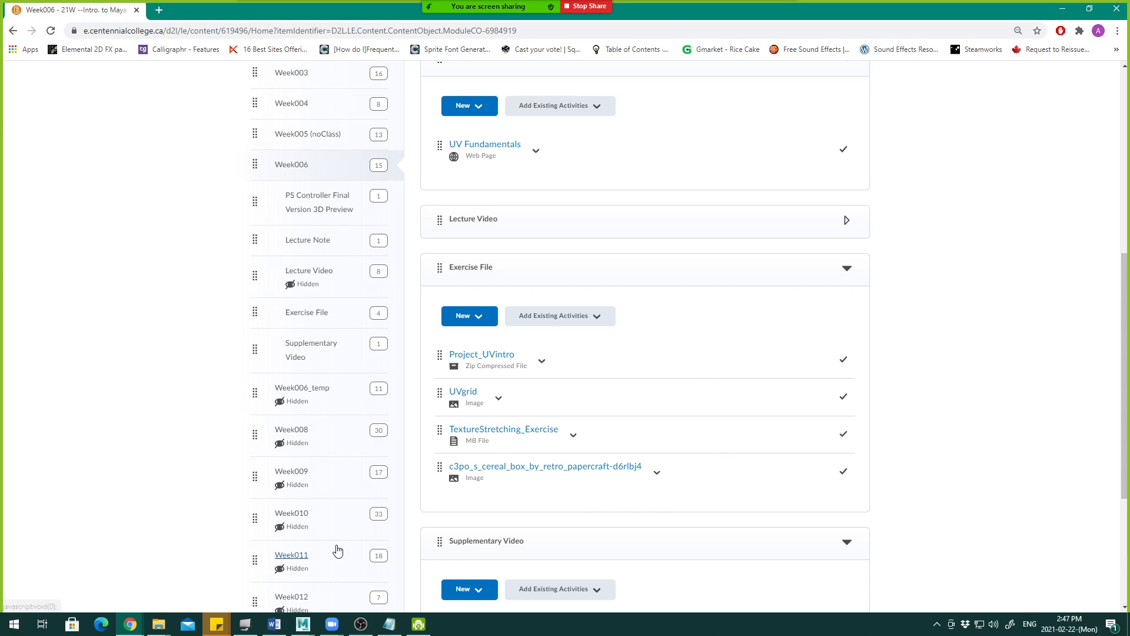
# - Leave the course page and bring the untitled Maya scene back to the front
pyautogui.moveTo(303, 624)
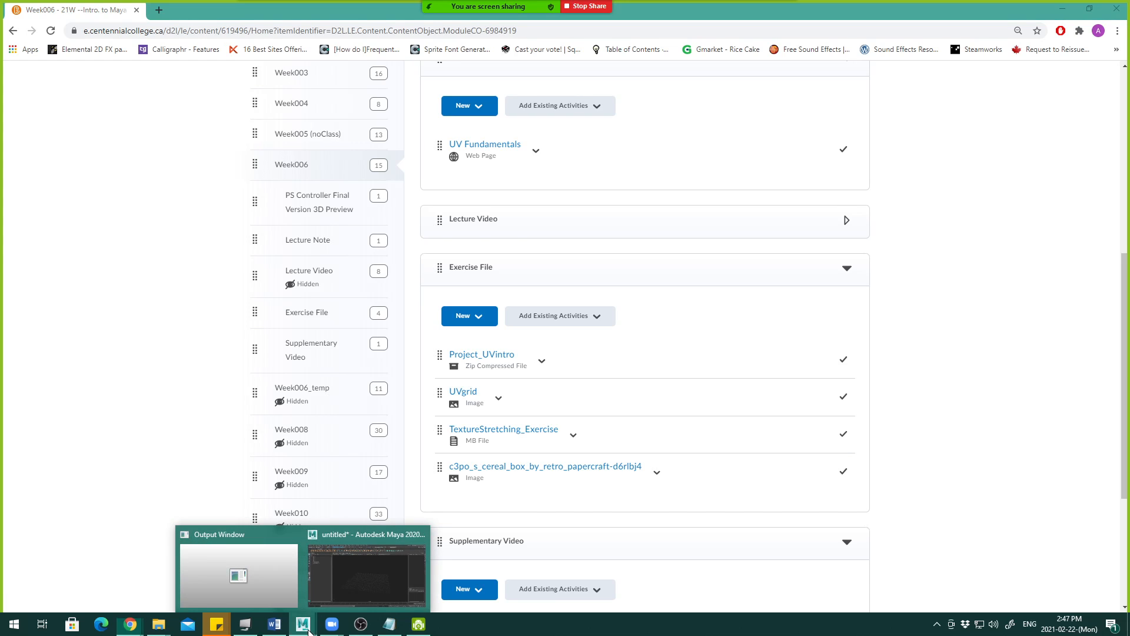
pyautogui.click(347, 583)
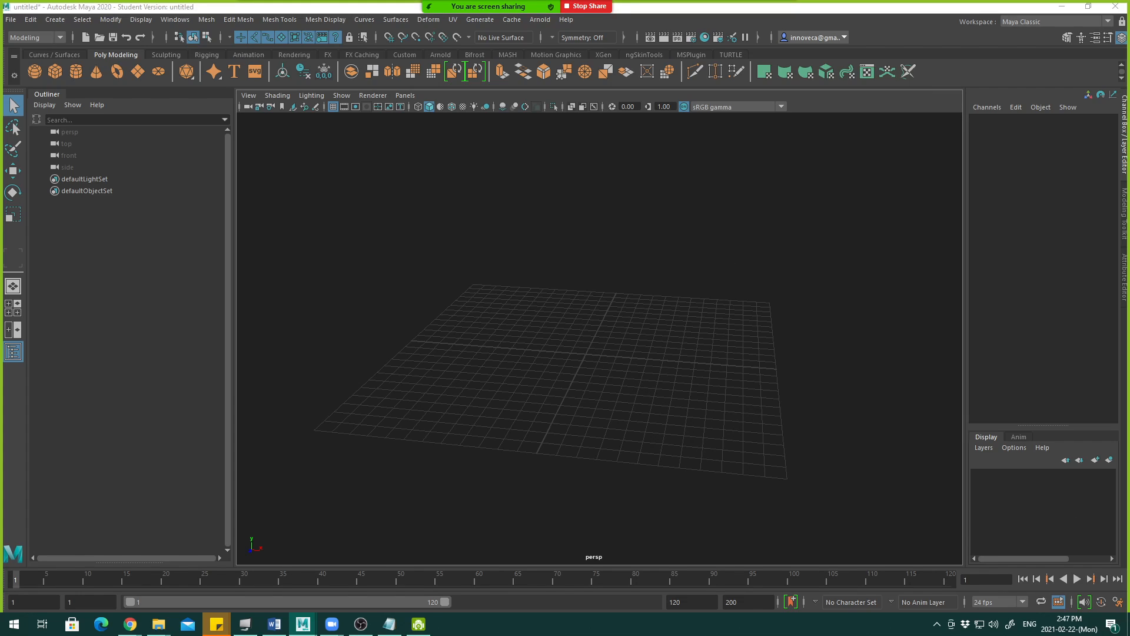
pyautogui.moveTo(501, 7)
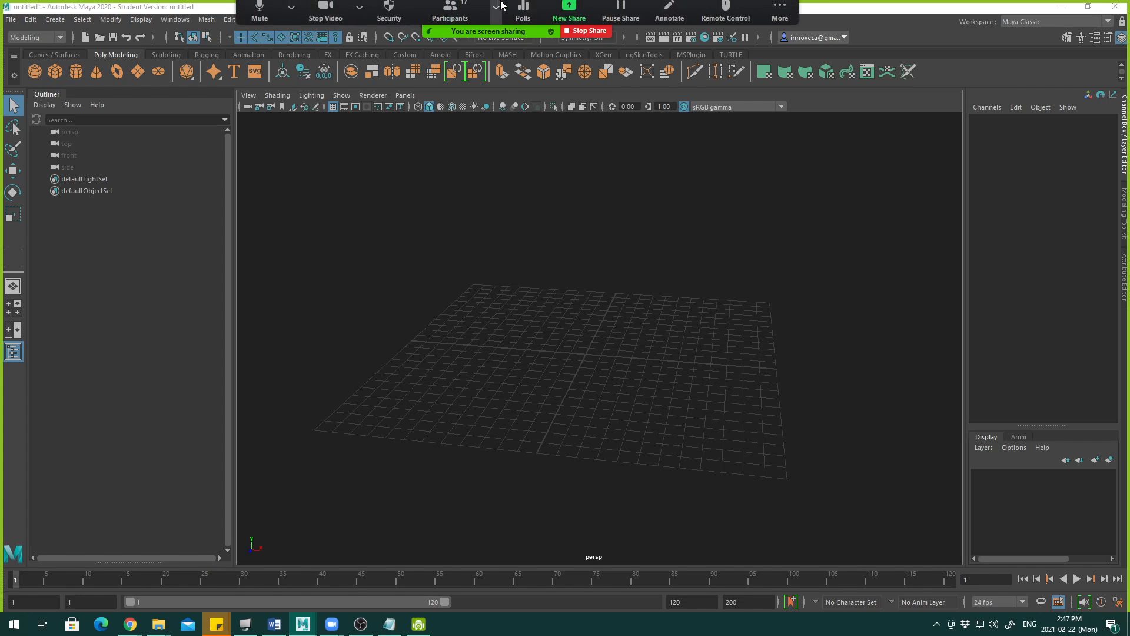
# - Create a polygon cube at the centre of the grid and frame it in the perspective view
pyautogui.click(325, 13)
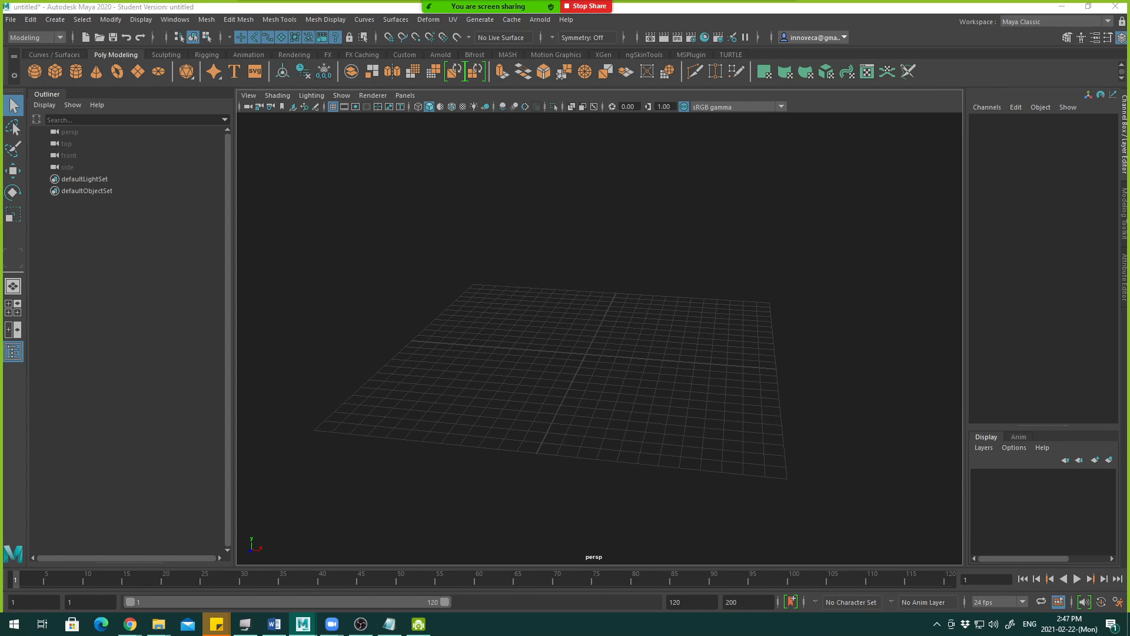
pyautogui.keyDown('alt'); pyautogui.moveTo(557, 375); pyautogui.dragTo(679, 415, button='middle'); pyautogui.keyUp('alt')
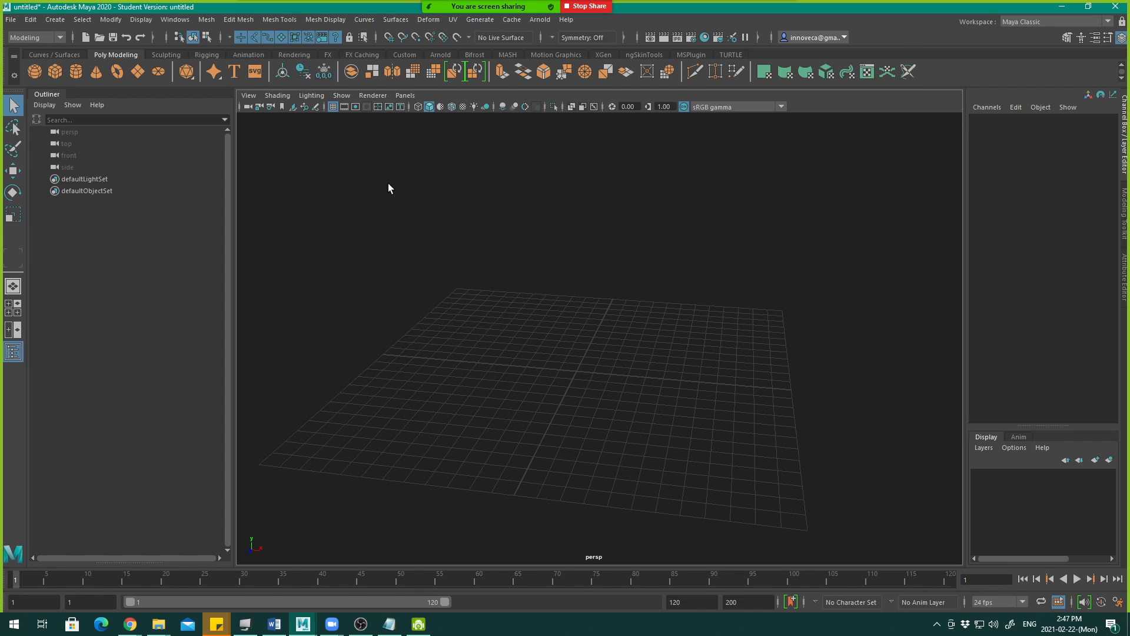
pyautogui.click(57, 72)
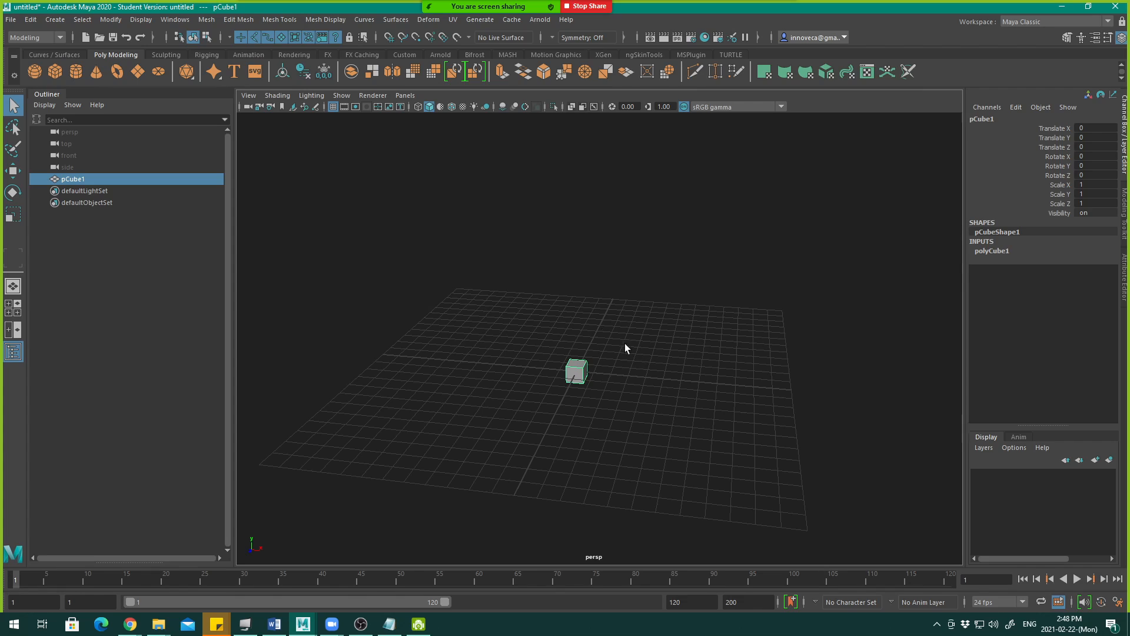
pyautogui.press('f')
pyautogui.keyDown('alt'); pyautogui.moveTo(600, 391); pyautogui.dragTo(546, 365); pyautogui.keyUp('alt')
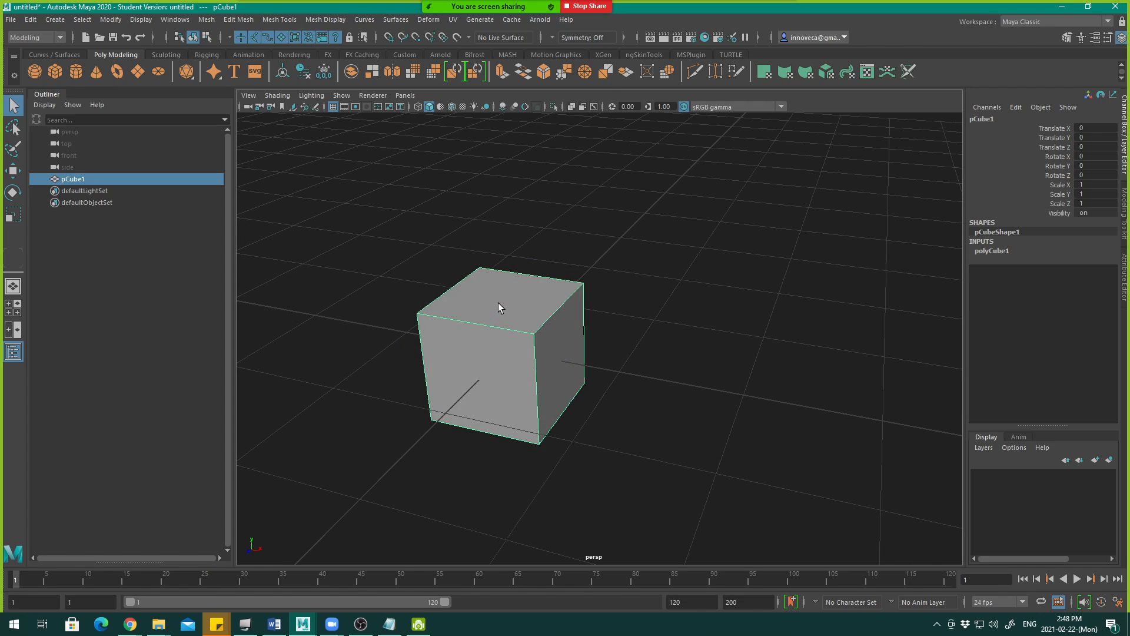
# - Try moving one upper corner vertex of the cube, undo the move, and select the whole cube in object mode
pyautogui.moveTo(498, 303); pyautogui.dragTo(445, 302, button='right')
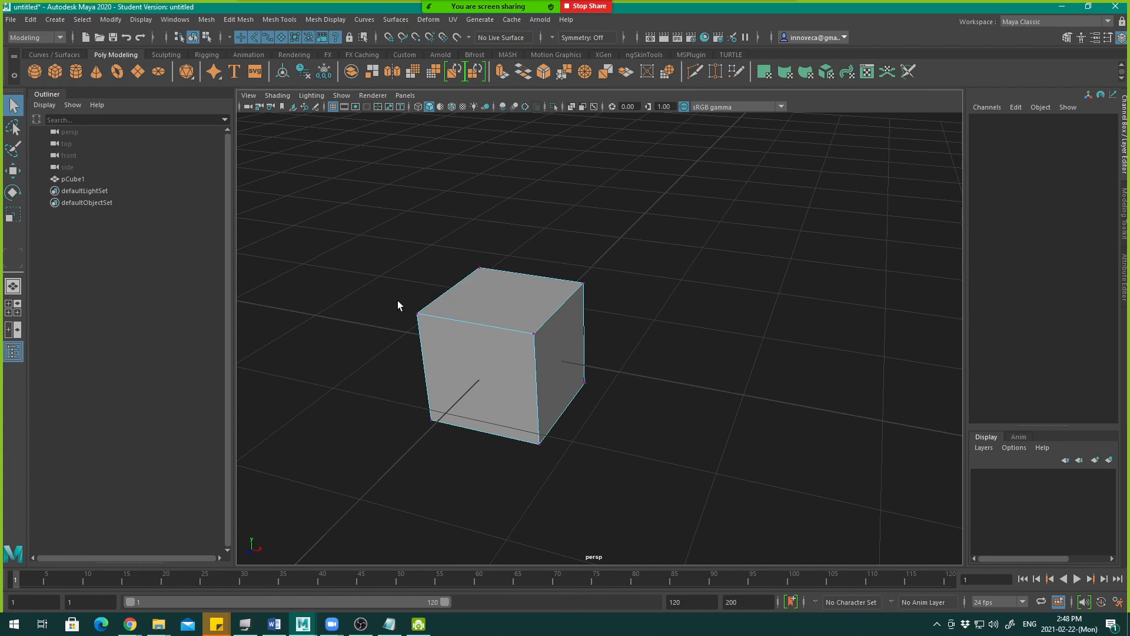
pyautogui.moveTo(398, 305); pyautogui.dragTo(512, 299)
pyautogui.press('w')
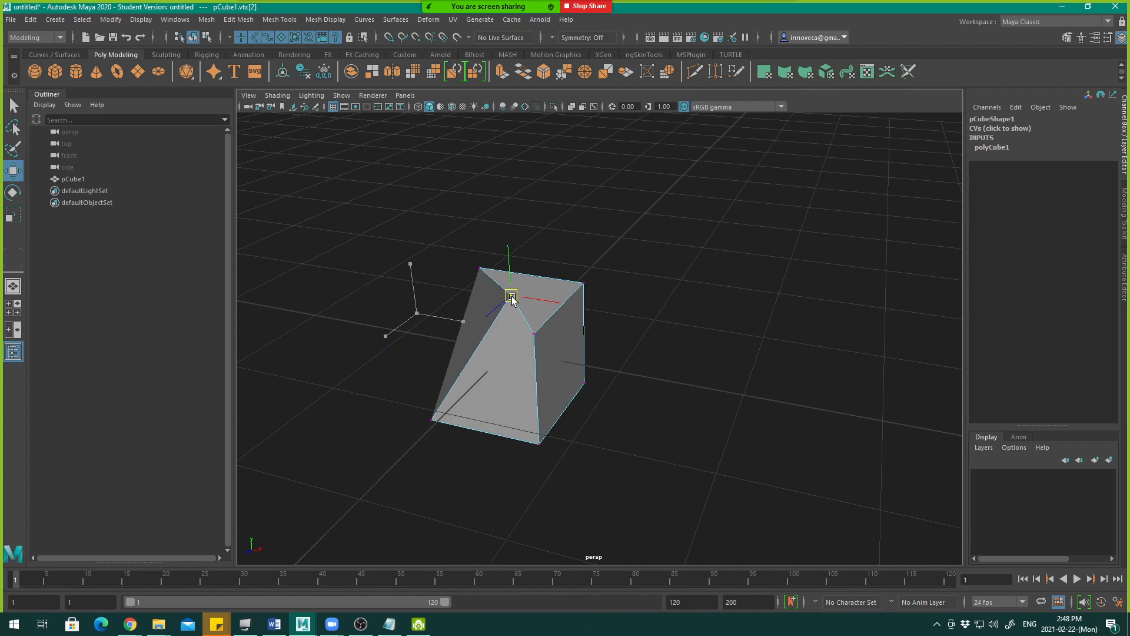
pyautogui.hotkey('ctrl', 'z')
pyautogui.moveTo(496, 316); pyautogui.dragTo(669, 247, button='right')
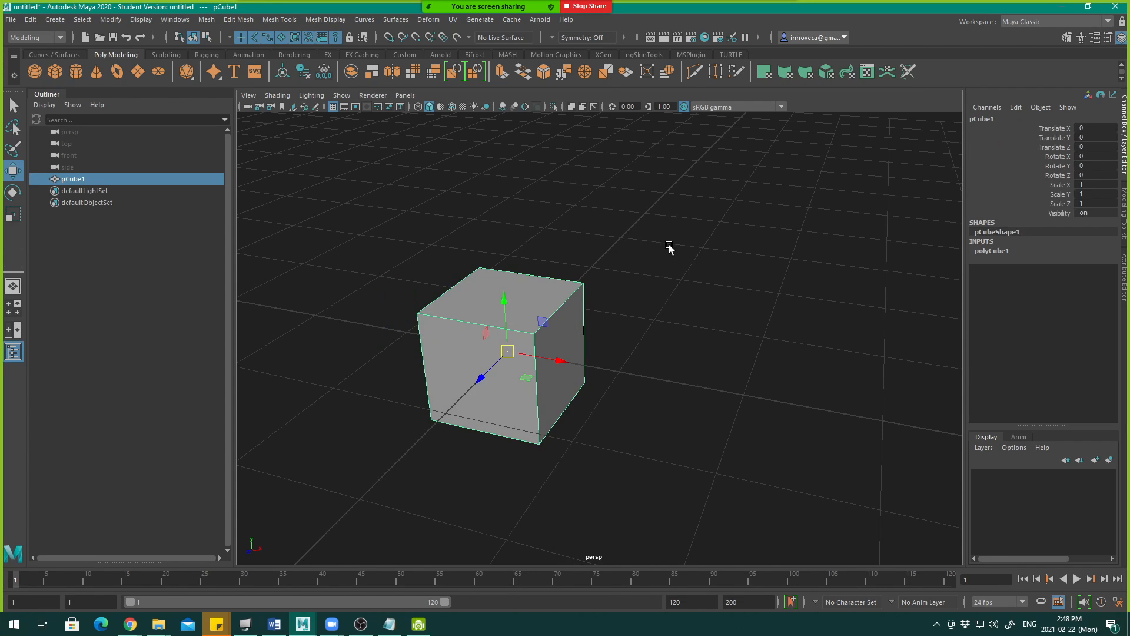
pyautogui.click(669, 247)
pyautogui.keyDown('alt'); pyautogui.moveTo(669, 248); pyautogui.dragTo(558, 353); pyautogui.keyUp('alt')
pyautogui.click(483, 337)
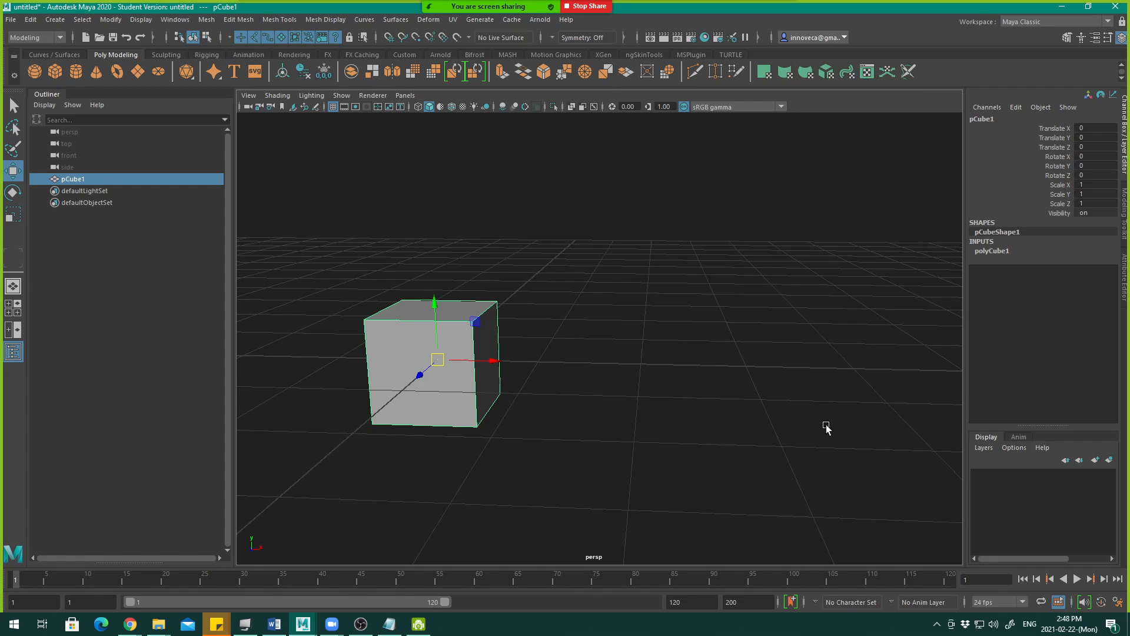
# - Open the UV Editor to view the cube's UV layout, and close it together with the UV Toolkit window
pyautogui.click(453, 19)
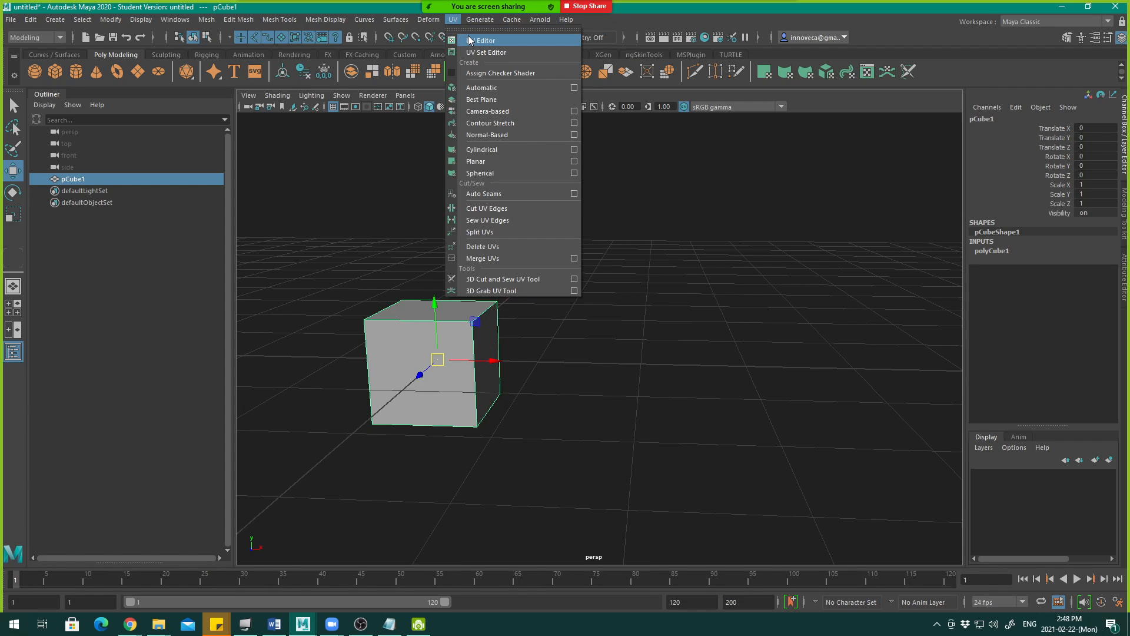
pyautogui.click(507, 41)
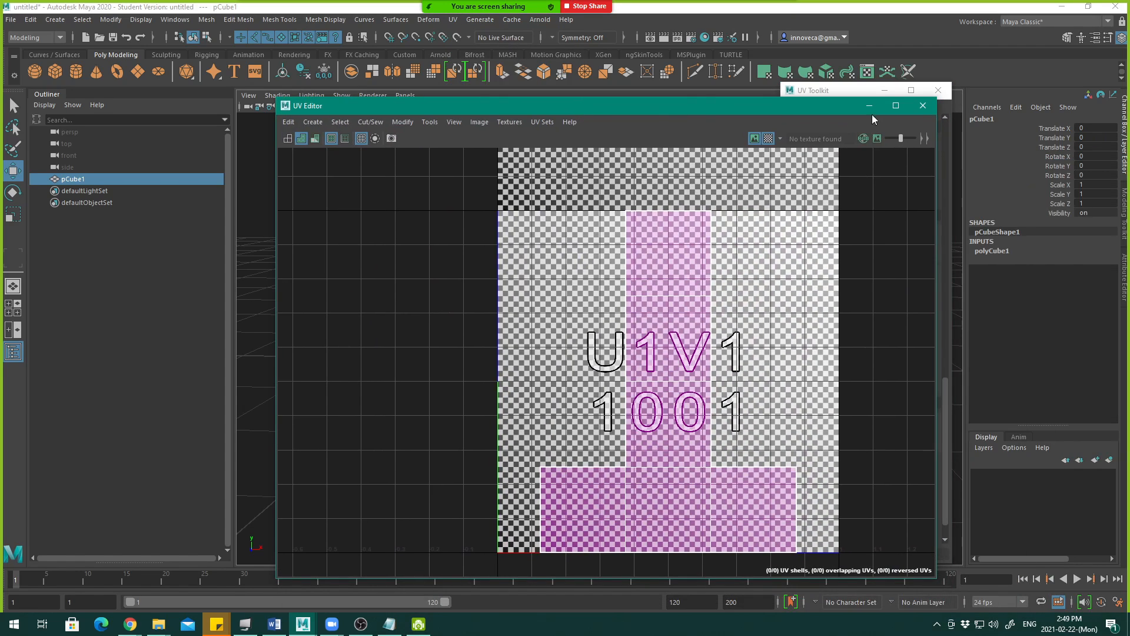
pyautogui.click(923, 106)
pyautogui.click(939, 90)
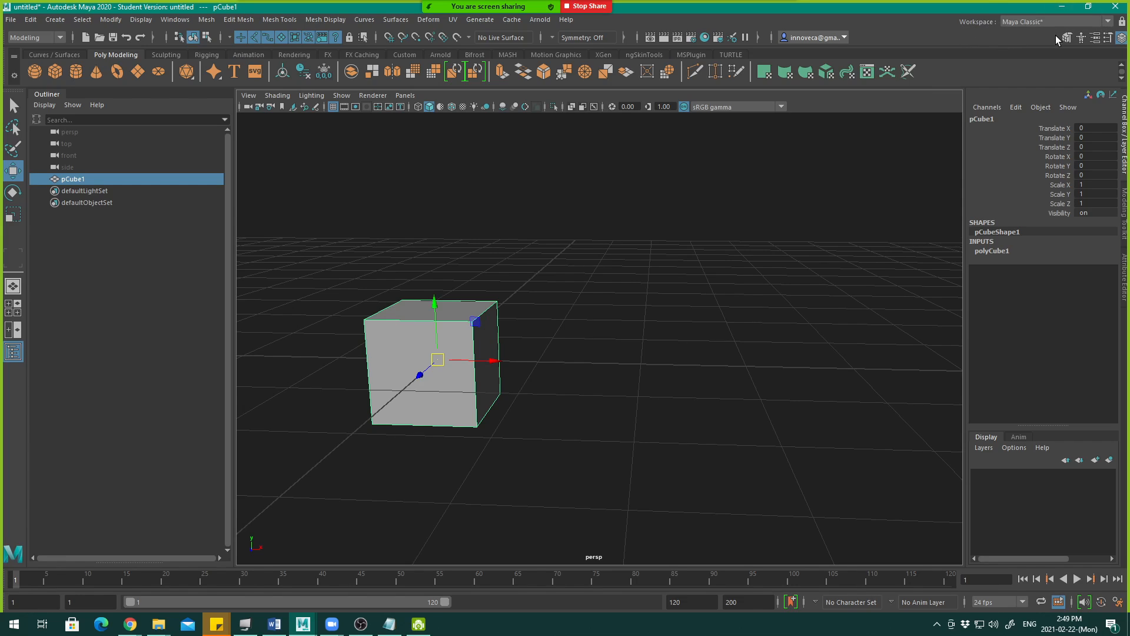
# - Switch the workspace to UV Editing and frame the cube large in the perspective view
pyautogui.click(1108, 21)
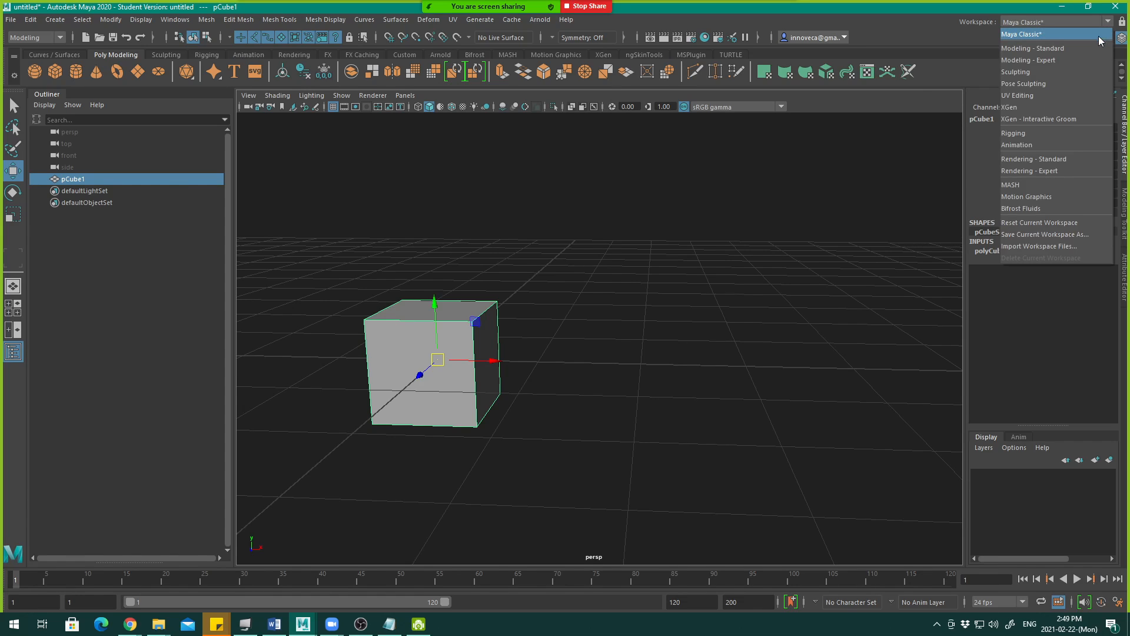
pyautogui.click(1088, 97)
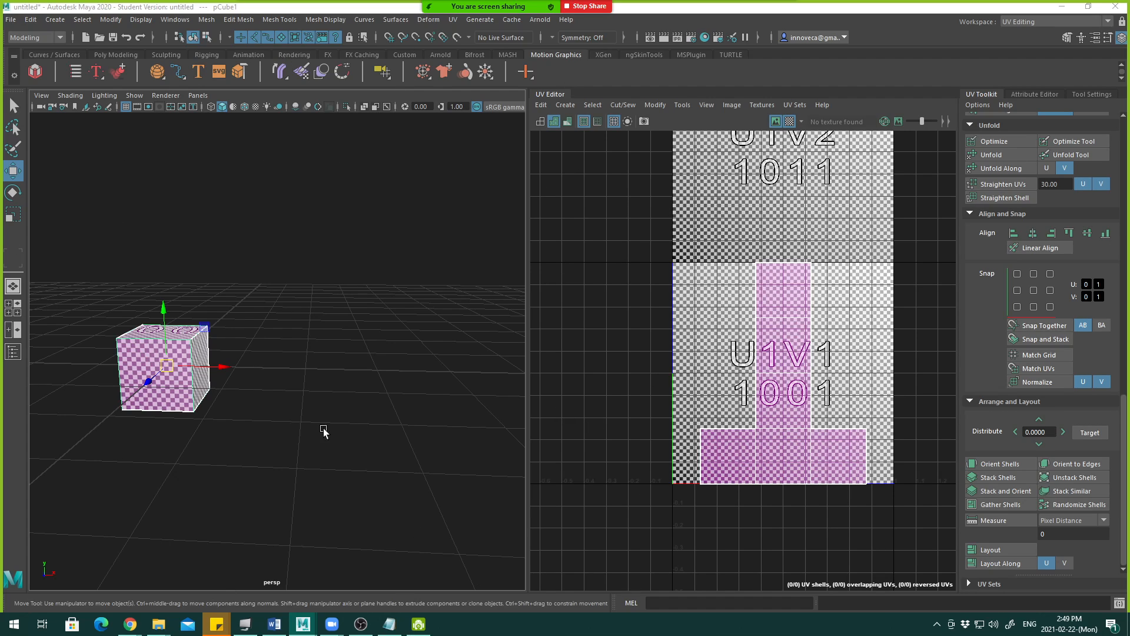
pyautogui.keyDown('alt'); pyautogui.moveTo(258, 392); pyautogui.dragTo(359, 378, button='middle'); pyautogui.keyUp('alt')
pyautogui.keyDown('alt'); pyautogui.moveTo(360, 378); pyautogui.dragTo(373, 420, button='right'); pyautogui.keyUp('alt')
pyautogui.keyDown('alt'); pyautogui.moveTo(373, 421); pyautogui.dragTo(386, 462); pyautogui.keyUp('alt')
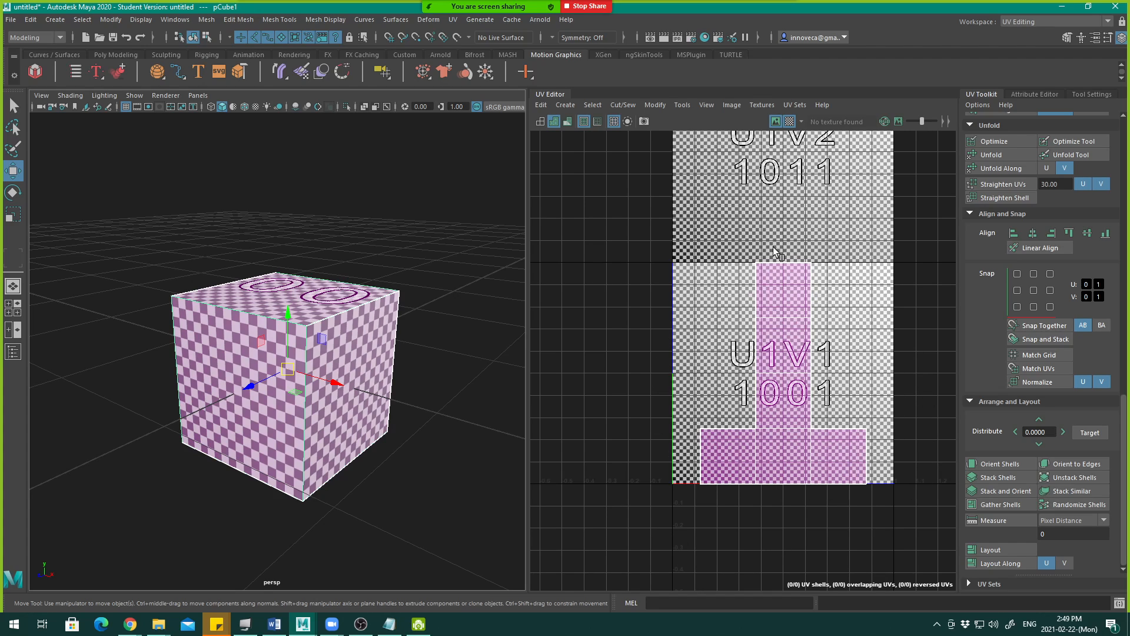
# - Turn off the checker map display in the UV Editor and keep the plain cube selected
pyautogui.keyDown('alt'); pyautogui.moveTo(790, 423); pyautogui.dragTo(761, 421, button='middle'); pyautogui.keyUp('alt')
pyautogui.scroll(4, 761, 422)
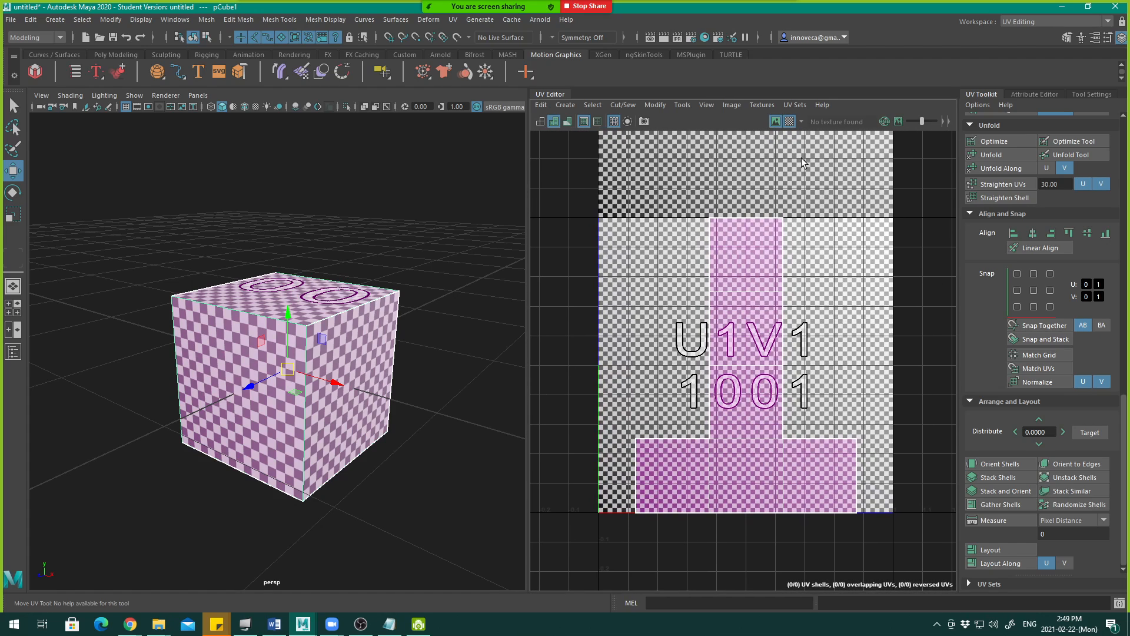
pyautogui.click(789, 121)
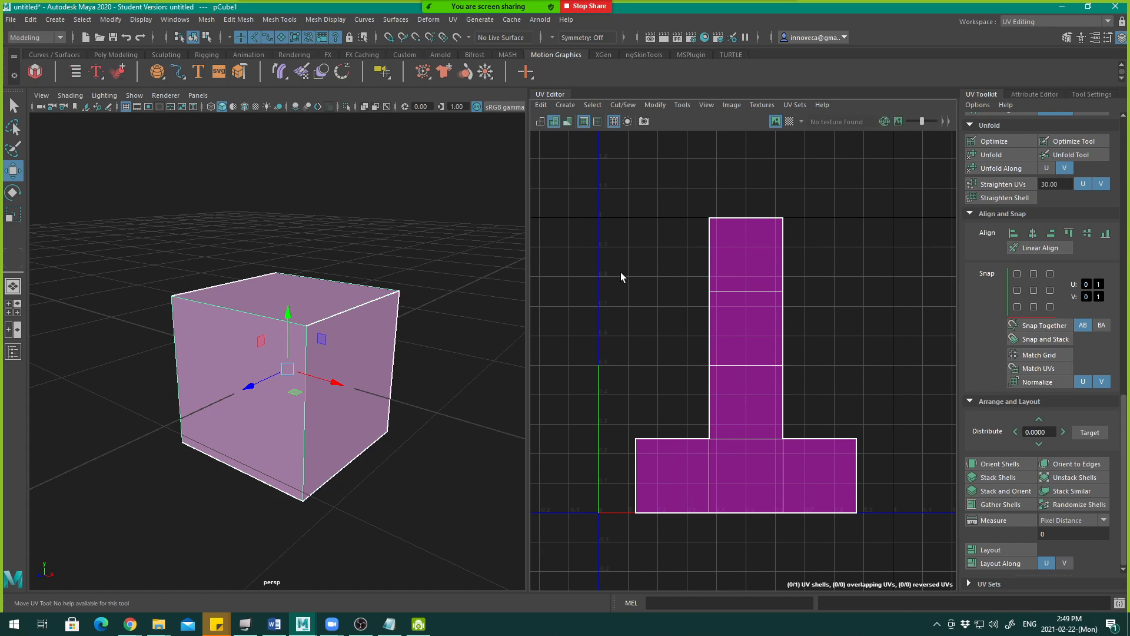
pyautogui.moveTo(341, 356)
pyautogui.keyDown('alt'); pyautogui.mouseDown()
pyautogui.moveTo(338, 378)
pyautogui.moveTo(340, 360)
pyautogui.mouseUp(); pyautogui.keyUp('alt')
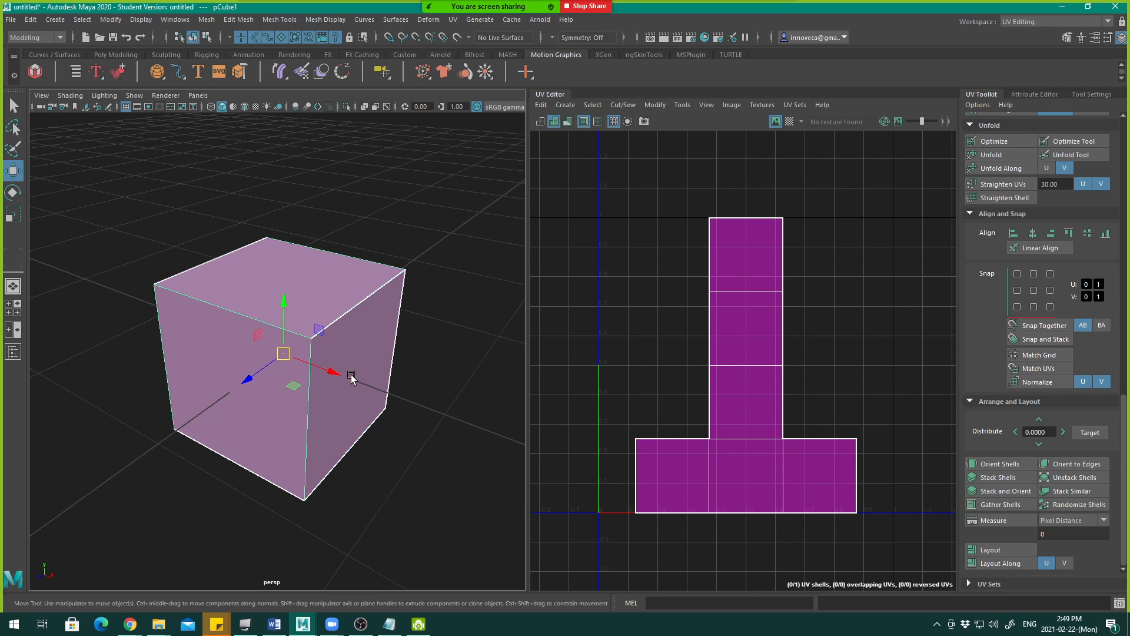
pyautogui.click(452, 340)
pyautogui.click(350, 376)
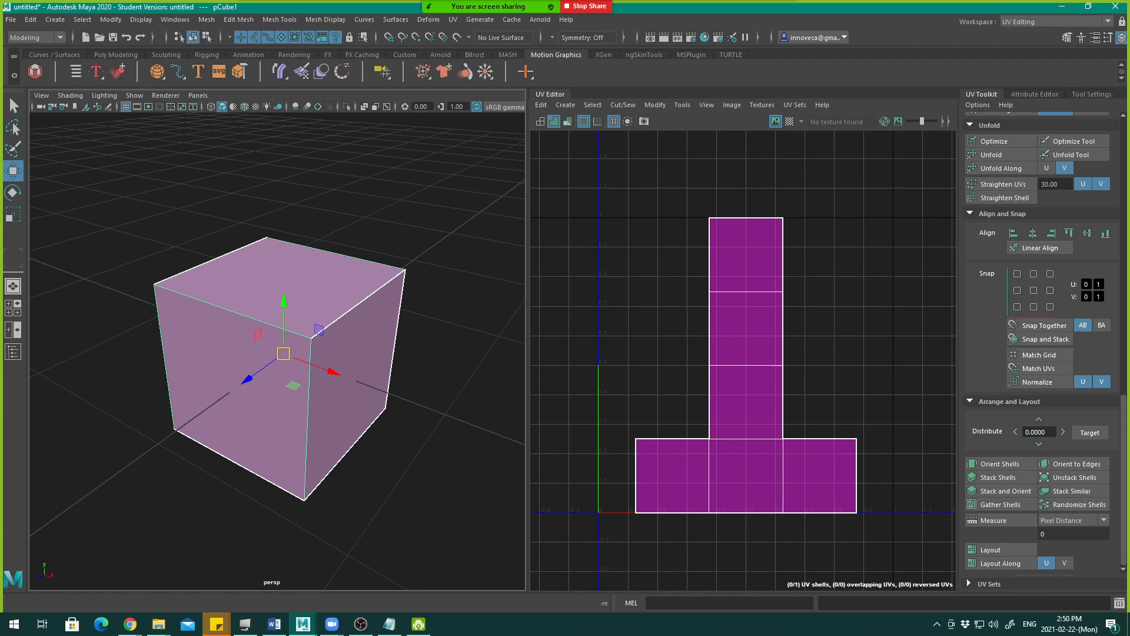
pyautogui.hotkey('alt', 'Tab')
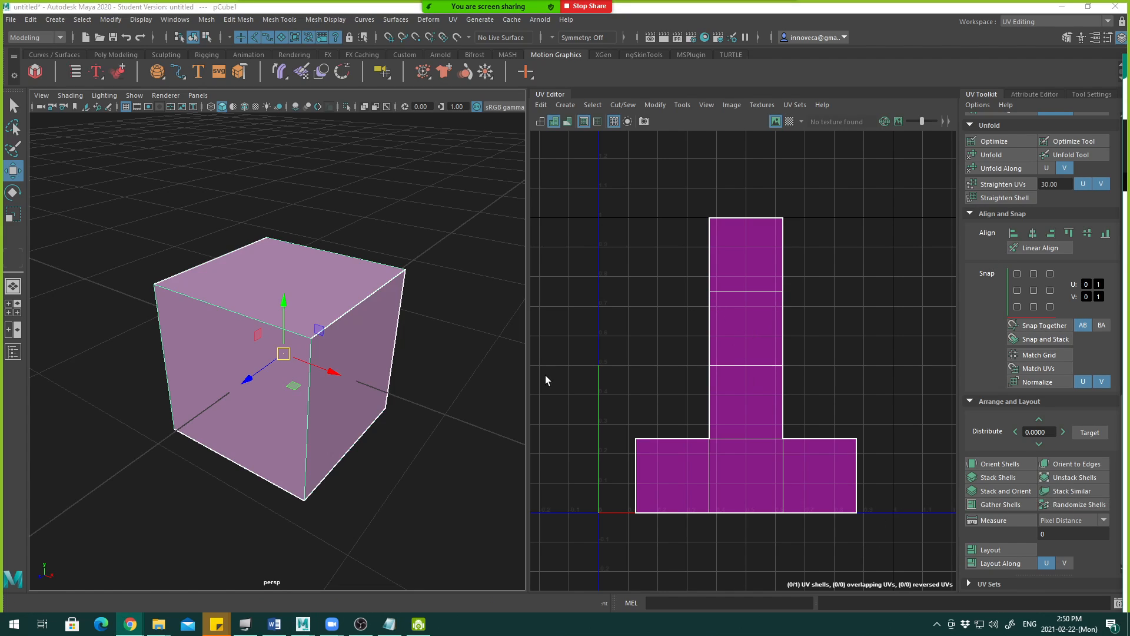
# - Switch the UV Editor to UV selection and pick the UV at the shell's left inner corner with the Move tool
pyautogui.rightClick(711, 294)
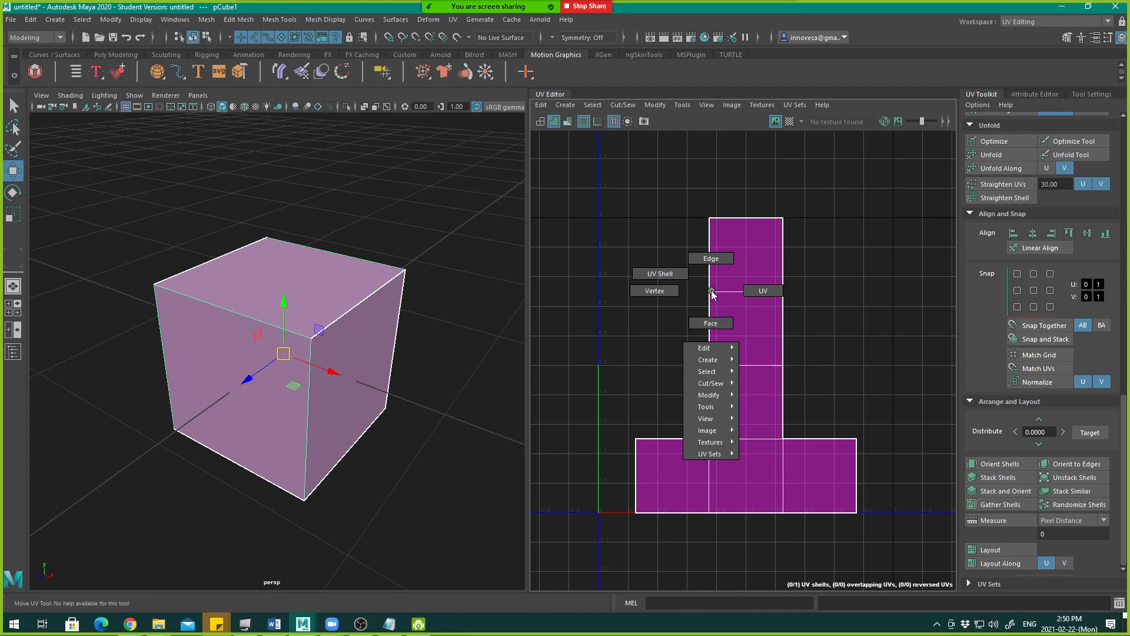
pyautogui.click(754, 292)
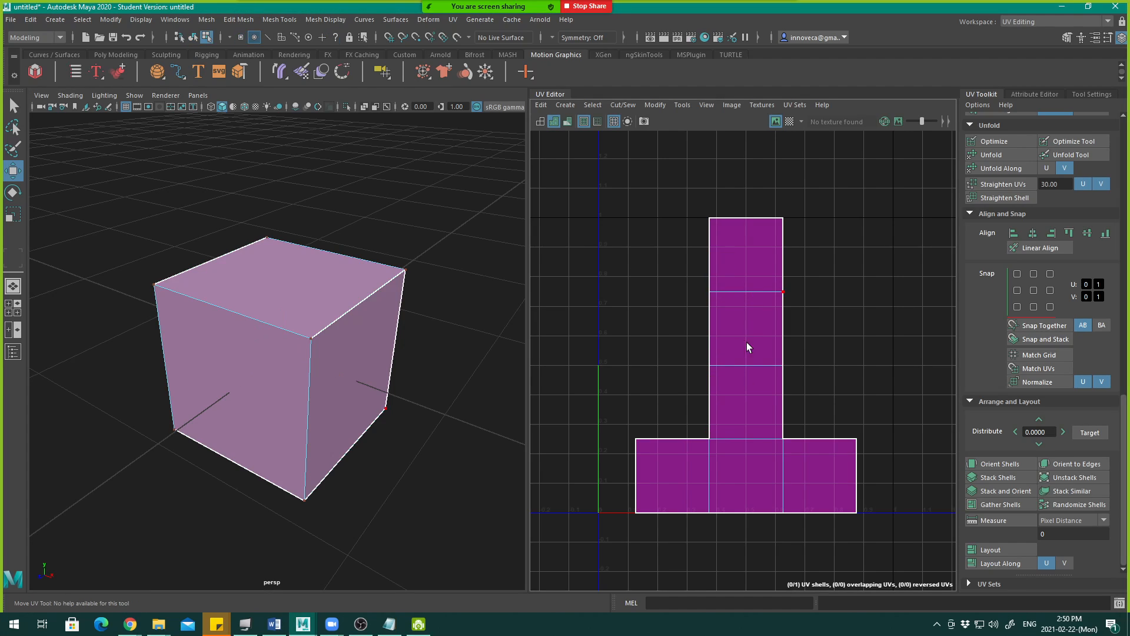
pyautogui.click(783, 299)
pyautogui.click(709, 442)
pyautogui.press('w')
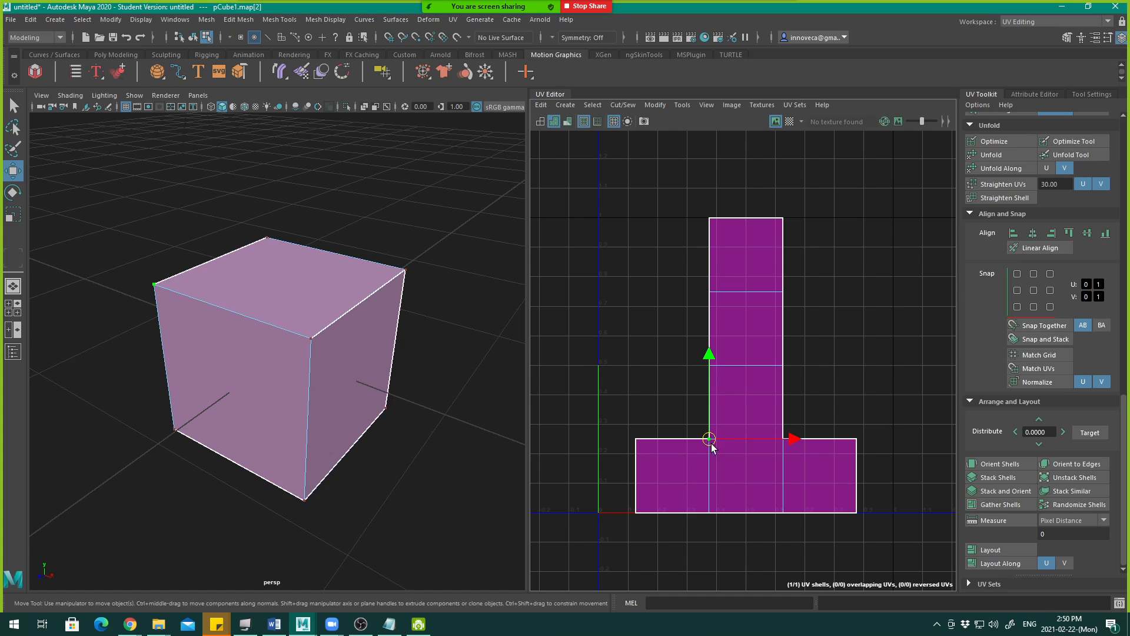
# - Try moving the selected inner-corner UV outside and inside the shell, undoing each move, and deselect it
pyautogui.scroll(3, 723, 447)
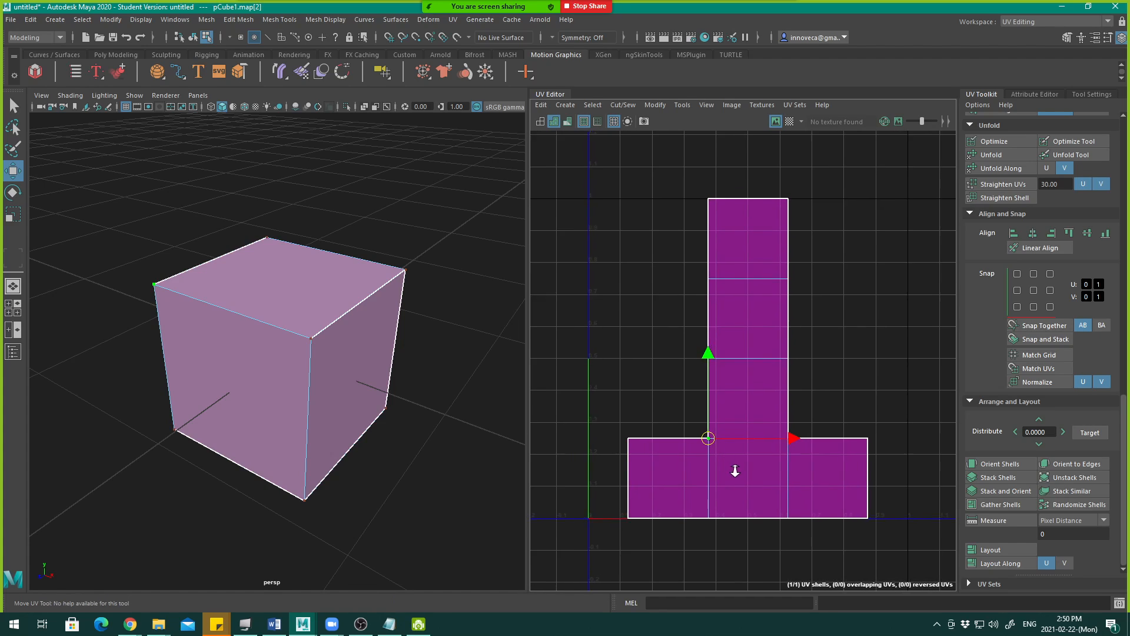
pyautogui.scroll(2, 751, 492)
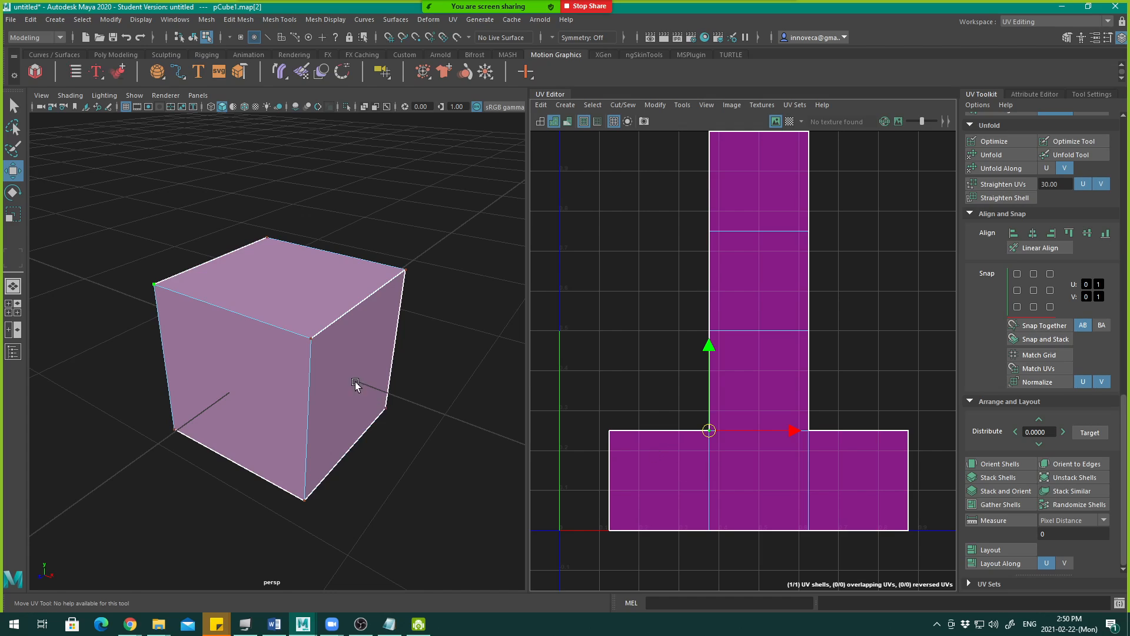
pyautogui.moveTo(710, 431); pyautogui.dragTo(675, 392)
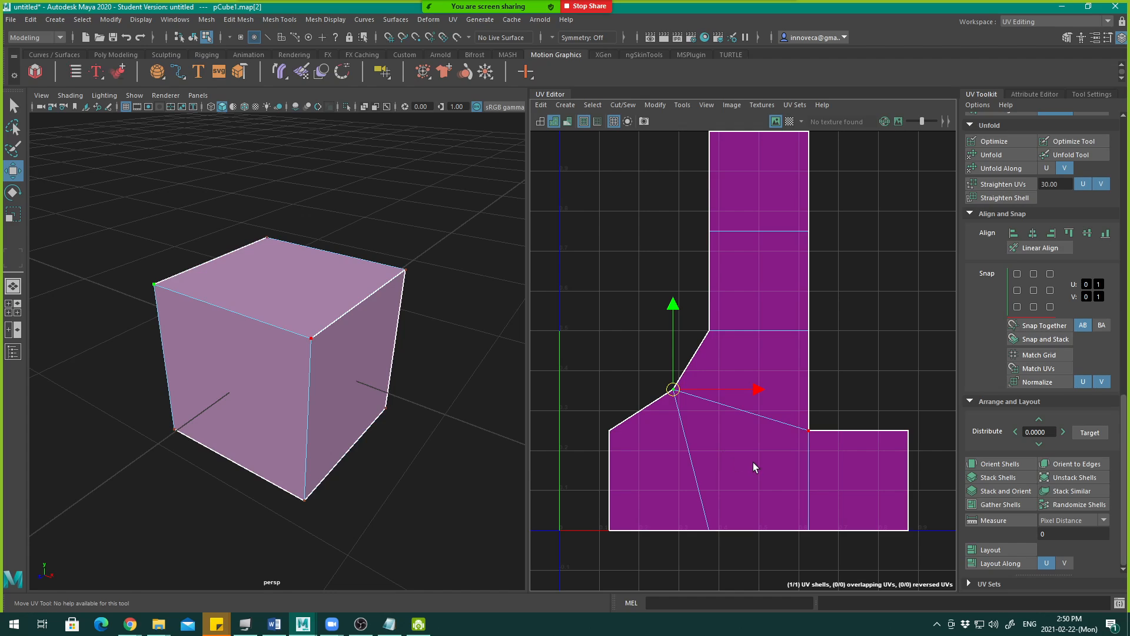
pyautogui.hotkey('ctrl', 'z')
pyautogui.moveTo(709, 430); pyautogui.dragTo(747, 401)
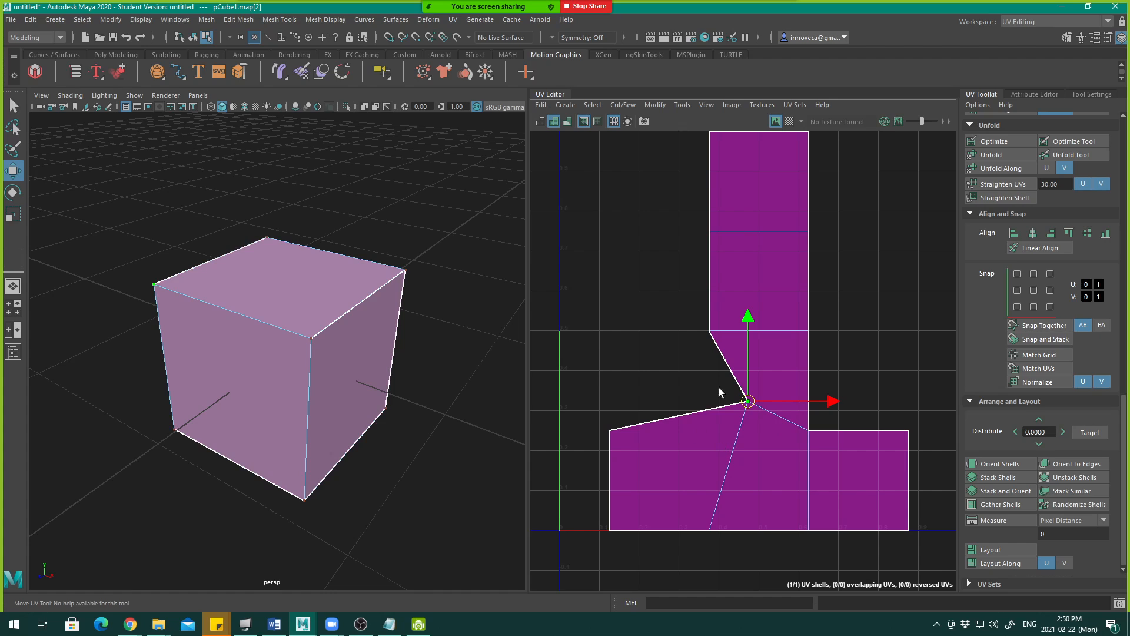
pyautogui.keyDown('alt'); pyautogui.moveTo(308, 325); pyautogui.dragTo(336, 344); pyautogui.keyUp('alt')
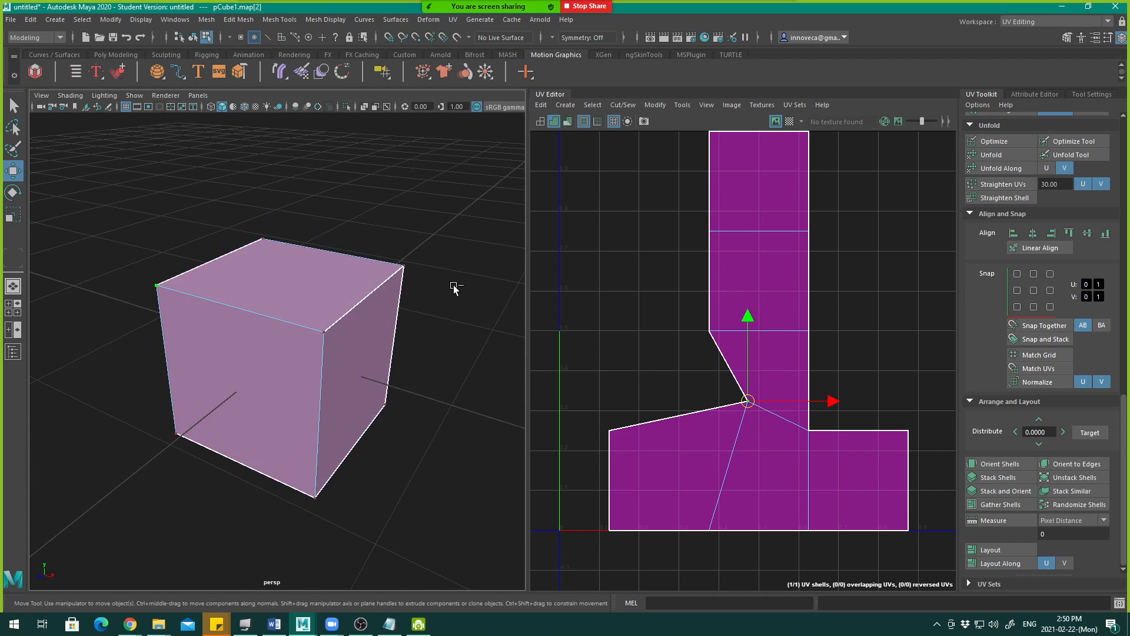
pyautogui.hotkey('ctrl', 'z')
pyautogui.click(686, 391)
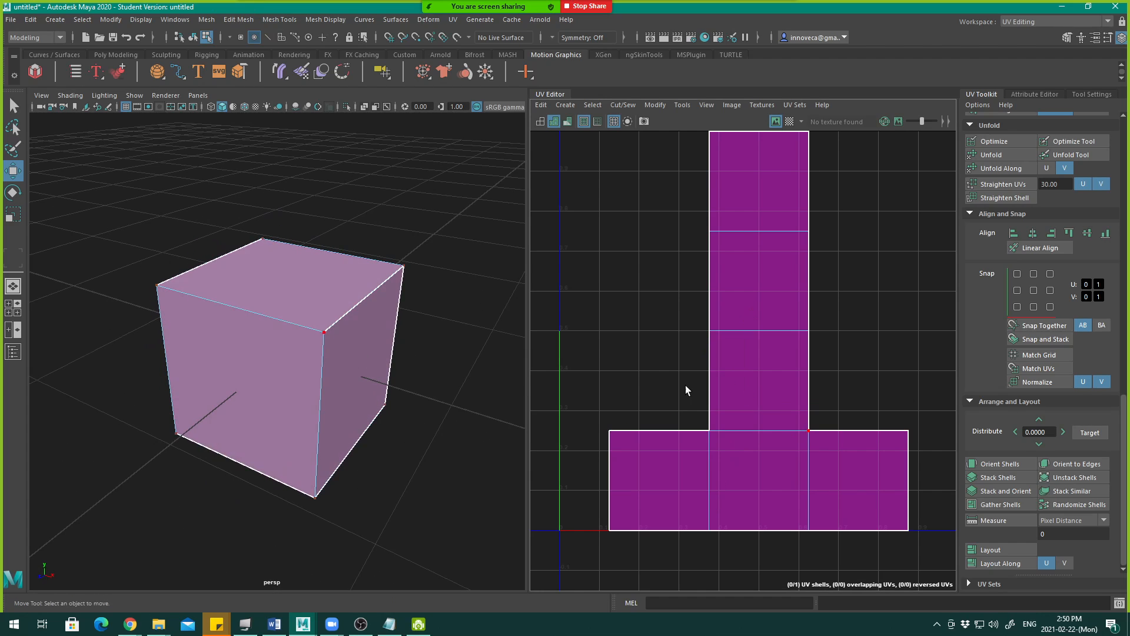
# - Select the UV at the cube's near top corner, try moving the shell's left inner-corner UV outward, and undo the move
pyautogui.click(325, 332)
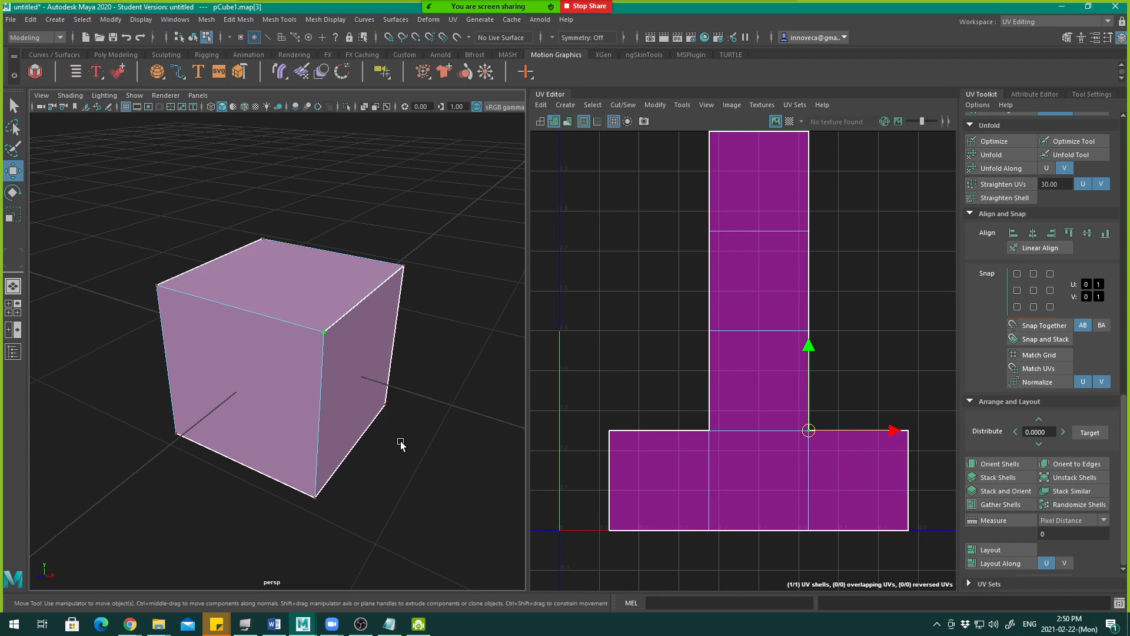
pyautogui.click(708, 431)
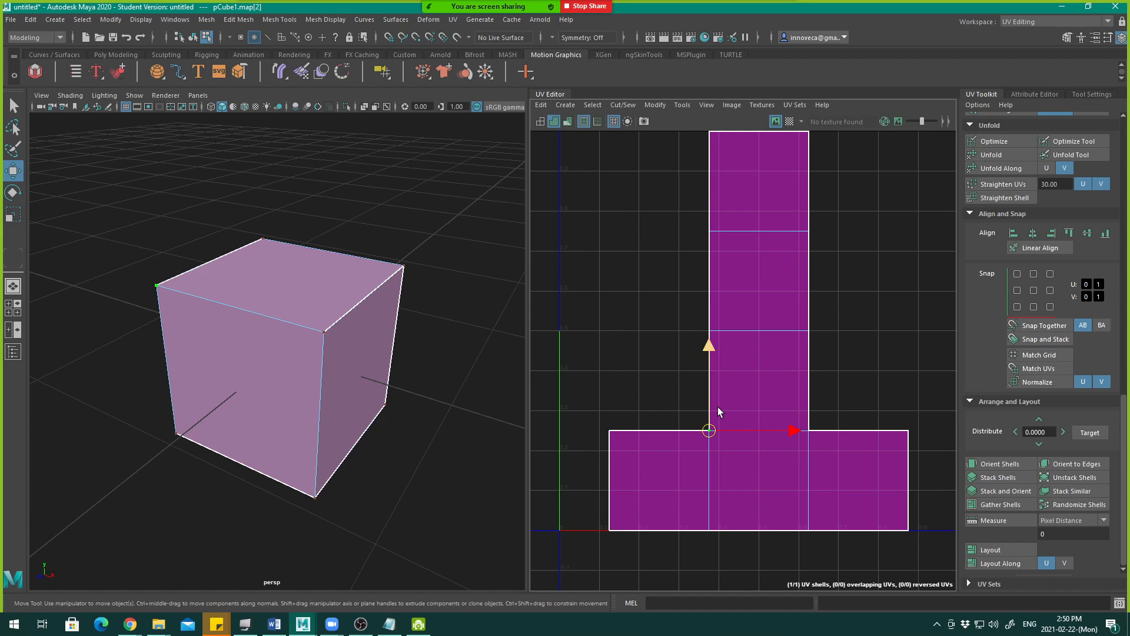
pyautogui.moveTo(727, 429); pyautogui.dragTo(663, 373)
pyautogui.hotkey('ctrl', 'z')
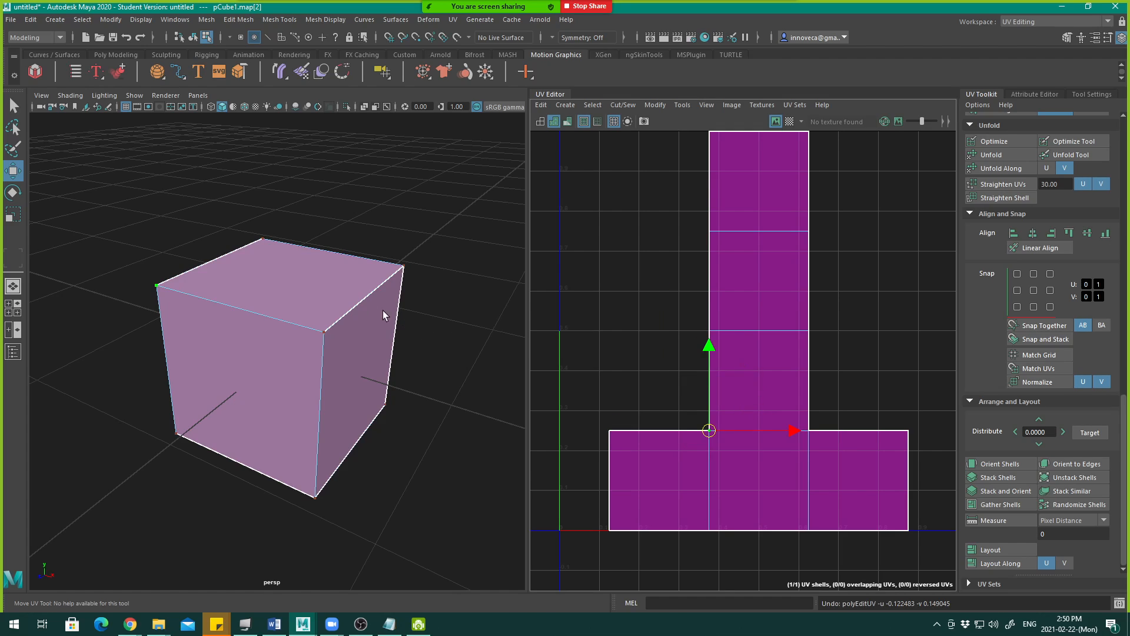
# - Return the cube to object mode and turn on the checker map to inspect the pattern on its faces
pyautogui.rightClick(335, 297)
pyautogui.click(393, 281)
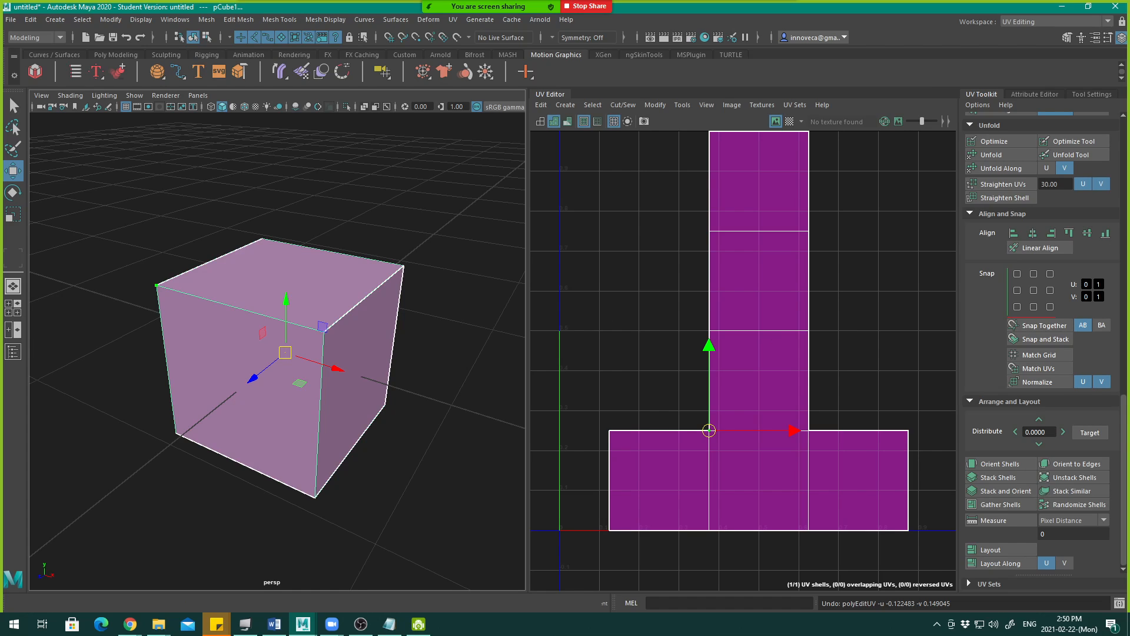
pyautogui.click(790, 121)
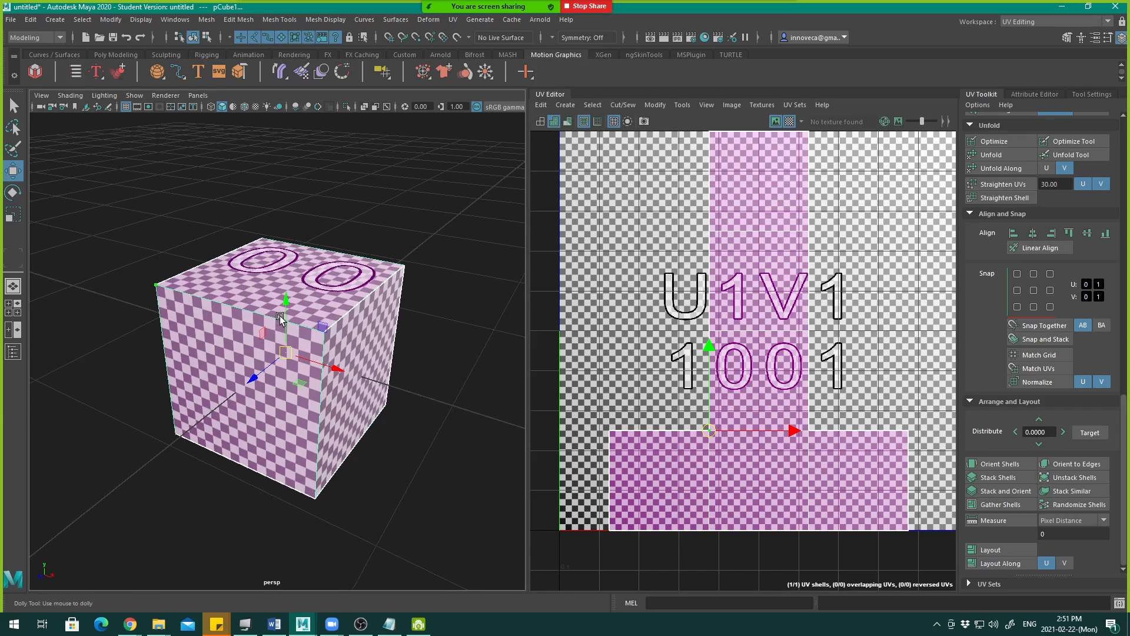
pyautogui.scroll(3, 280, 318)
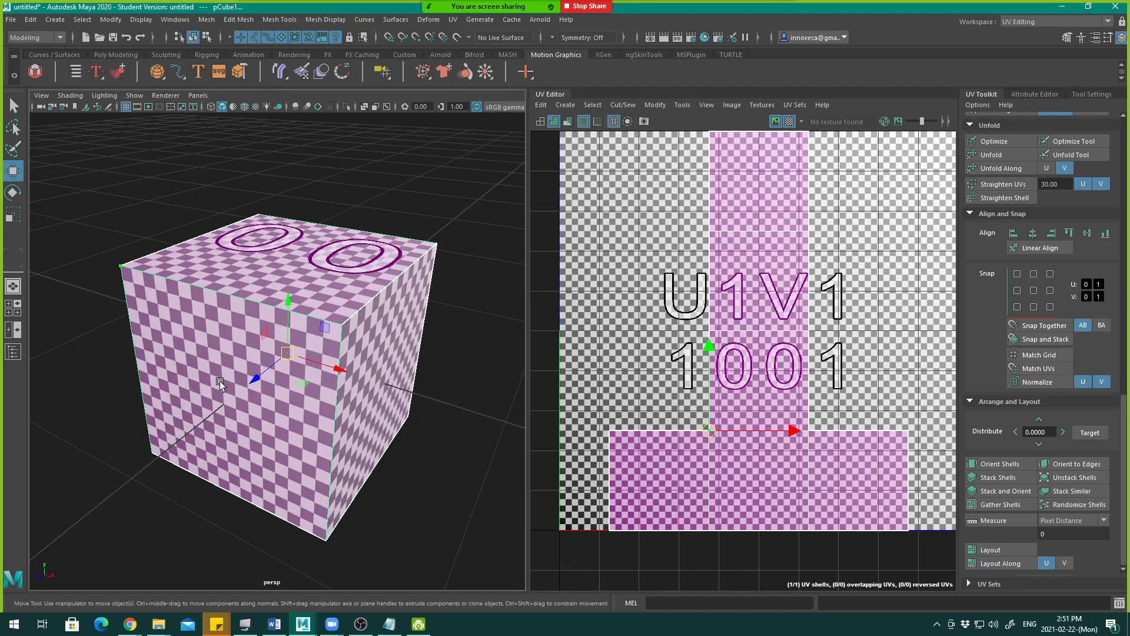
pyautogui.keyDown('alt'); pyautogui.moveTo(391, 436); pyautogui.dragTo(393, 468); pyautogui.keyUp('alt')
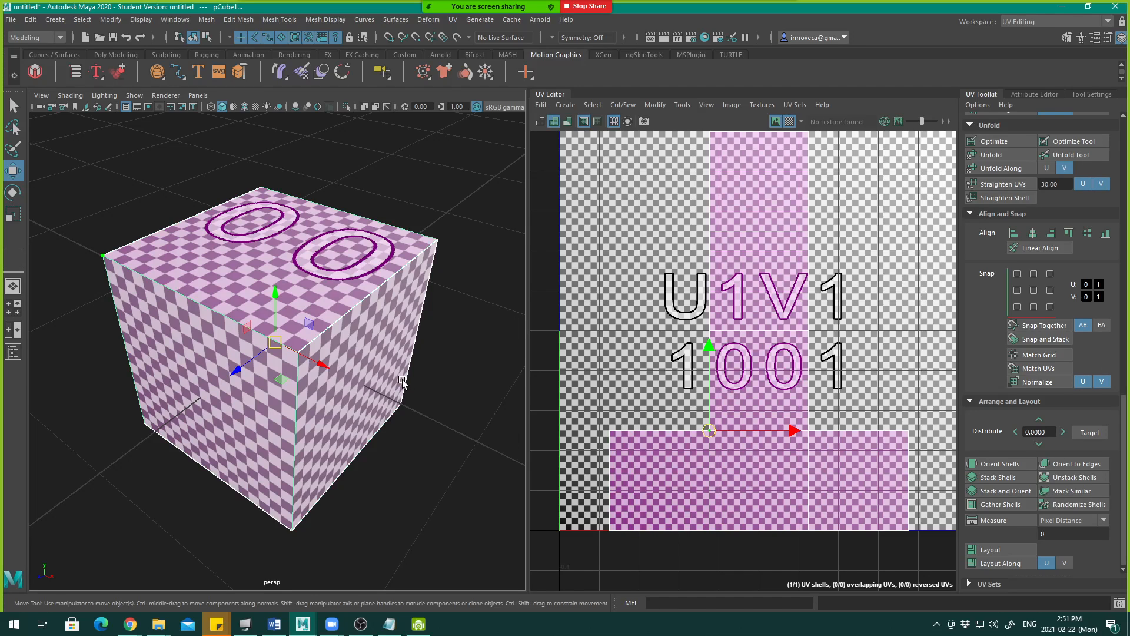
# - Switch the UV Editor to UV selection and select the UV on the shell column's outer edge, one row above its inner corner
pyautogui.keyDown('alt'); pyautogui.moveTo(402, 380); pyautogui.dragTo(376, 368, button='right'); pyautogui.keyUp('alt')
pyautogui.keyDown('alt'); pyautogui.moveTo(375, 360); pyautogui.dragTo(370, 316); pyautogui.keyUp('alt')
pyautogui.moveTo(367, 273)
pyautogui.mouseDown(button='right')
pyautogui.moveTo(355, 277)
pyautogui.moveTo(366, 274)
pyautogui.mouseUp(button='right')
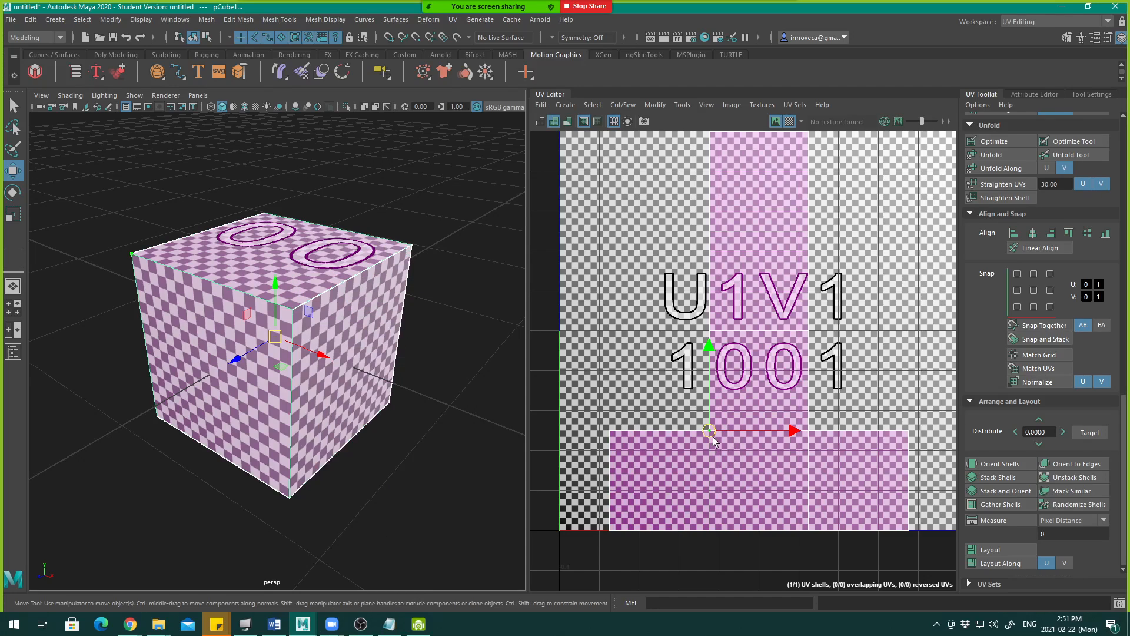
pyautogui.click(821, 431)
pyautogui.moveTo(790, 404); pyautogui.dragTo(833, 403, button='right')
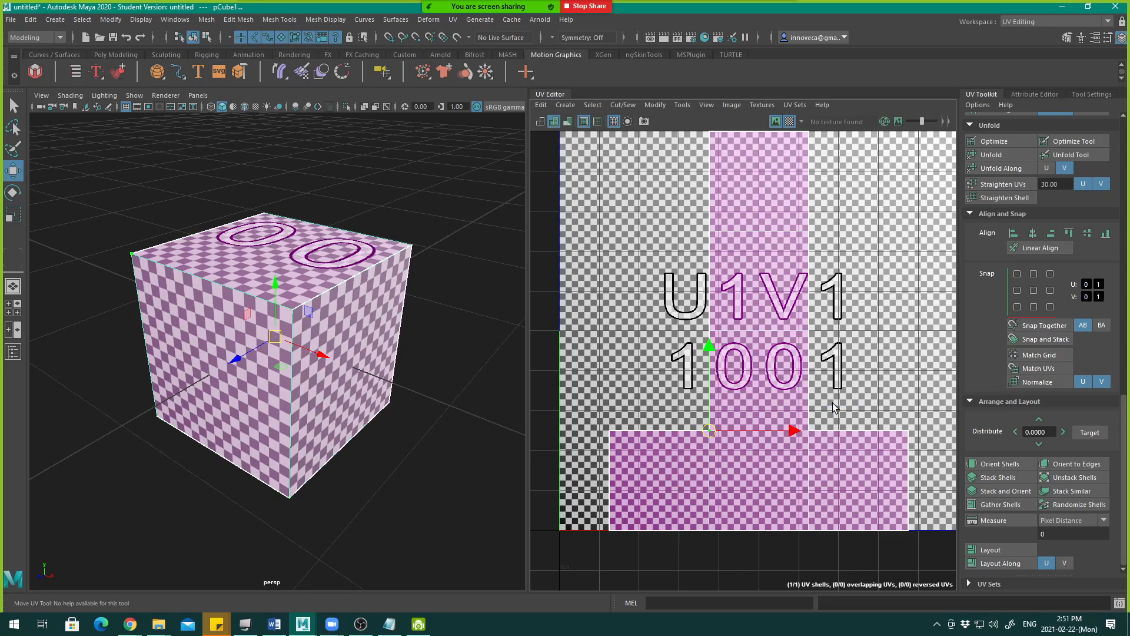
pyautogui.click(809, 331)
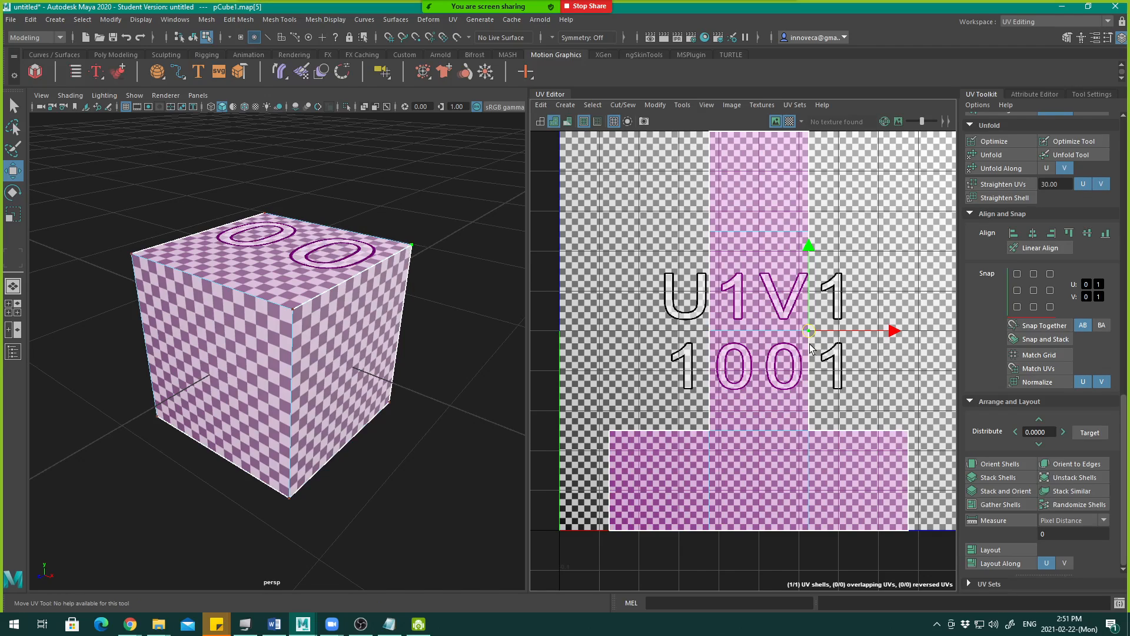
# - Try moving the selected column-edge UV inward to distort the checker pattern on the cube, and return it to the shell's edge
pyautogui.scroll(2, 809, 344)
pyautogui.keyDown('alt'); pyautogui.moveTo(411, 310); pyautogui.dragTo(289, 333); pyautogui.keyUp('alt')
pyautogui.scroll(1, 299, 342)
pyautogui.scroll(2, 302, 346)
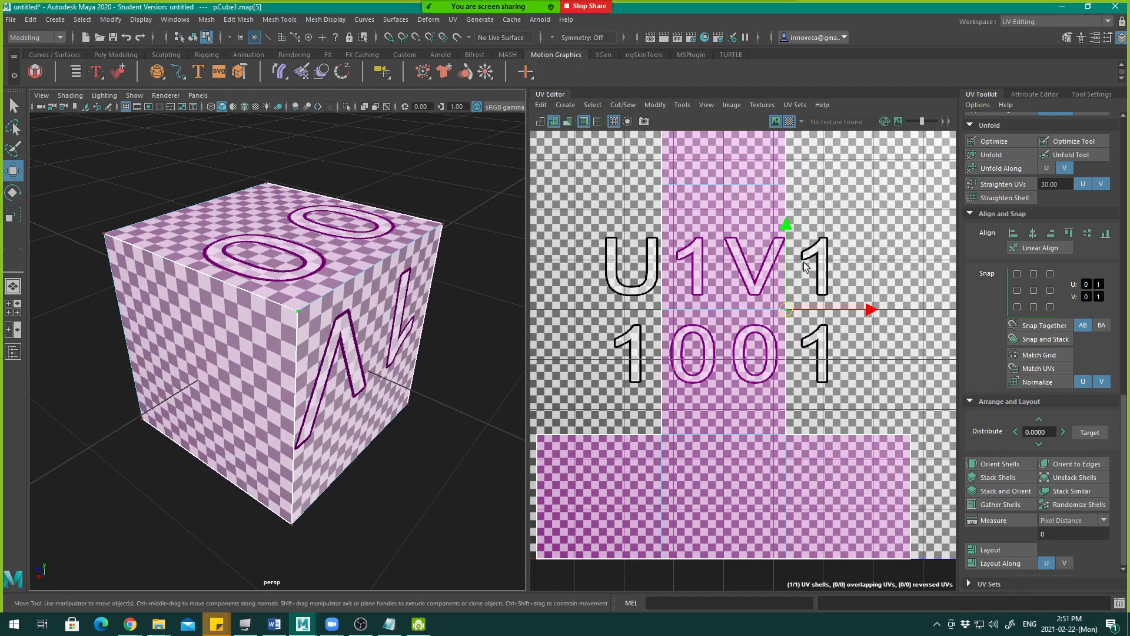
pyautogui.moveTo(871, 314); pyautogui.dragTo(802, 325)
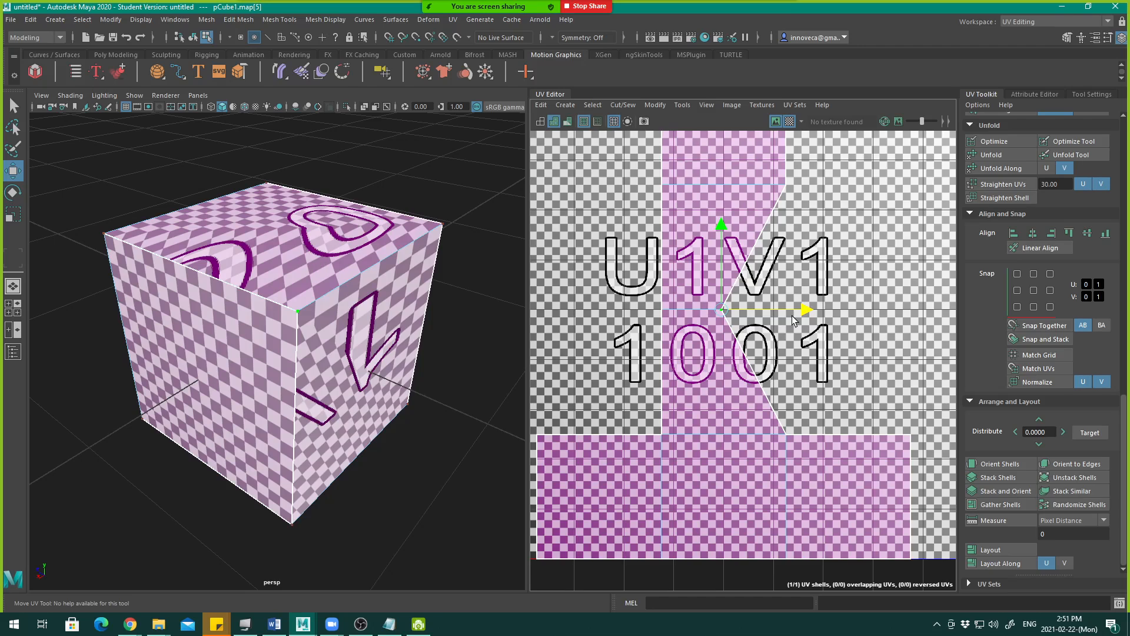
pyautogui.moveTo(807, 310); pyautogui.dragTo(916, 329)
pyautogui.scroll(-4, 847, 399)
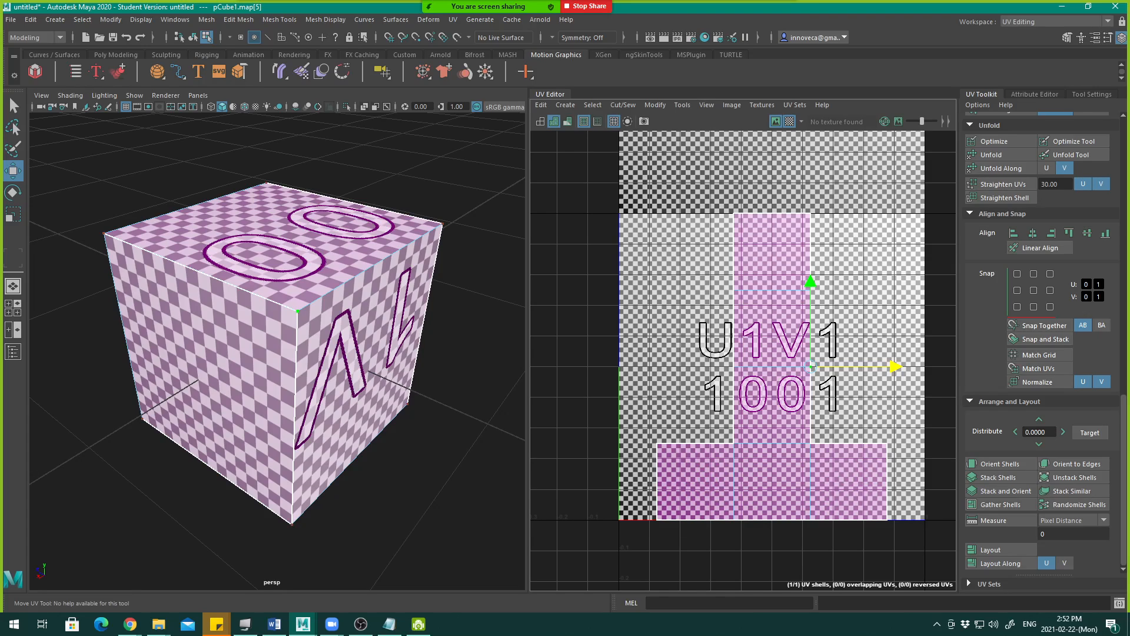
# - Switch to the browser's UV Fundamentals lecture note, maximize it, and examine the introduction and the unfolded cube illustration
pyautogui.hotkey('alt', 'Tab')
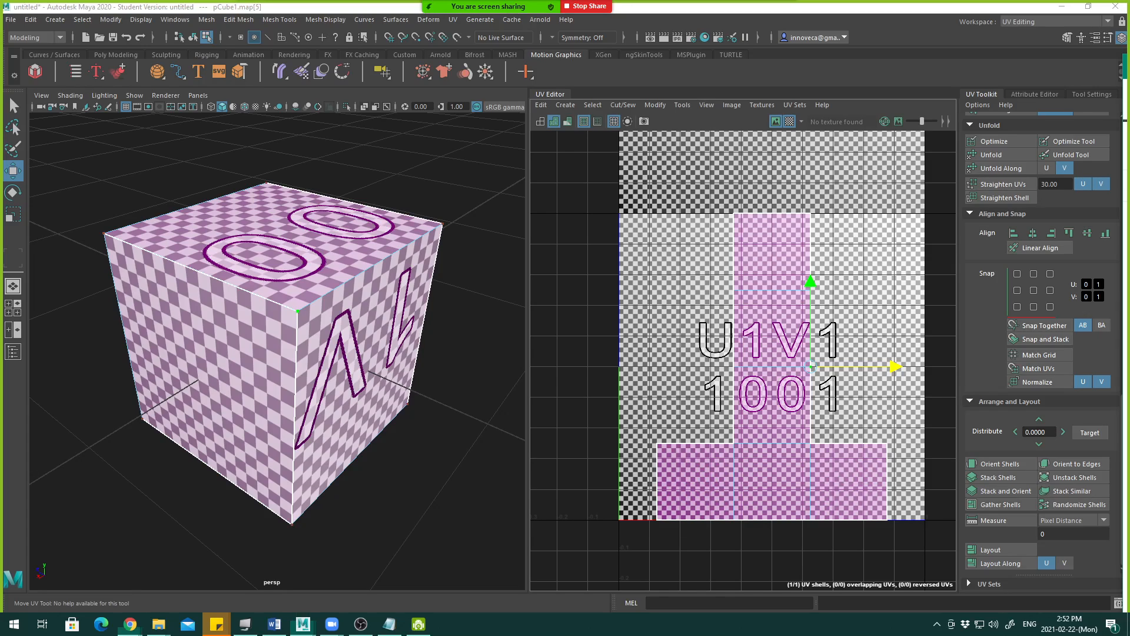
pyautogui.moveTo(1129, 136); pyautogui.dragTo(422, 138)
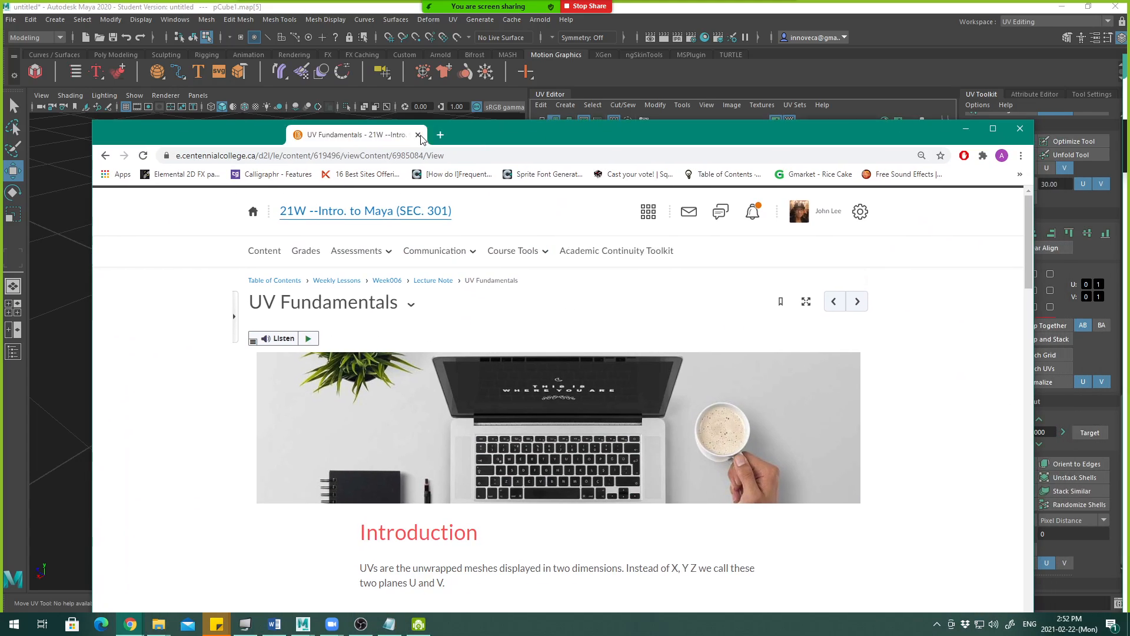
pyautogui.doubleClick(577, 126)
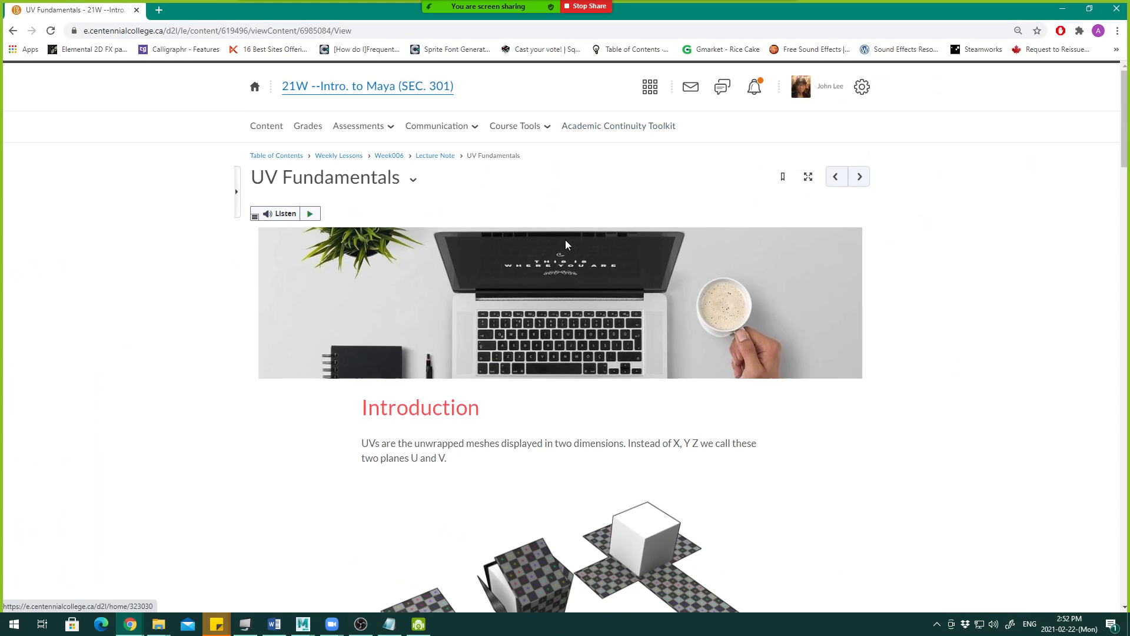
pyautogui.scroll(-3, 566, 239)
pyautogui.scroll(2, 566, 242)
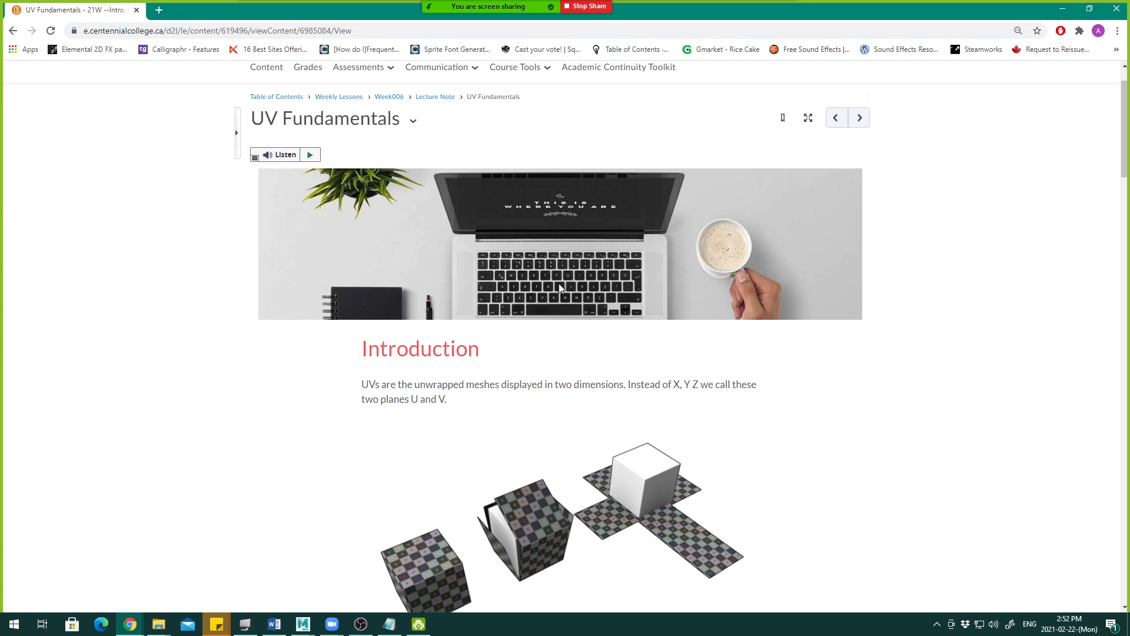
pyautogui.scroll(-3, 559, 289)
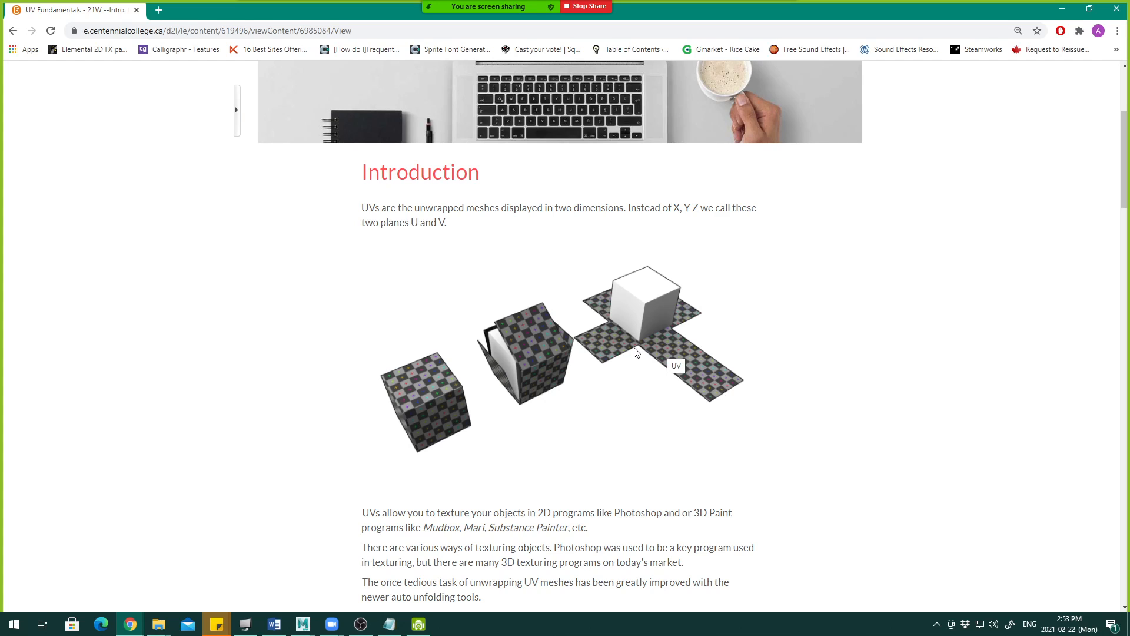
pyautogui.scroll(-1, 637, 352)
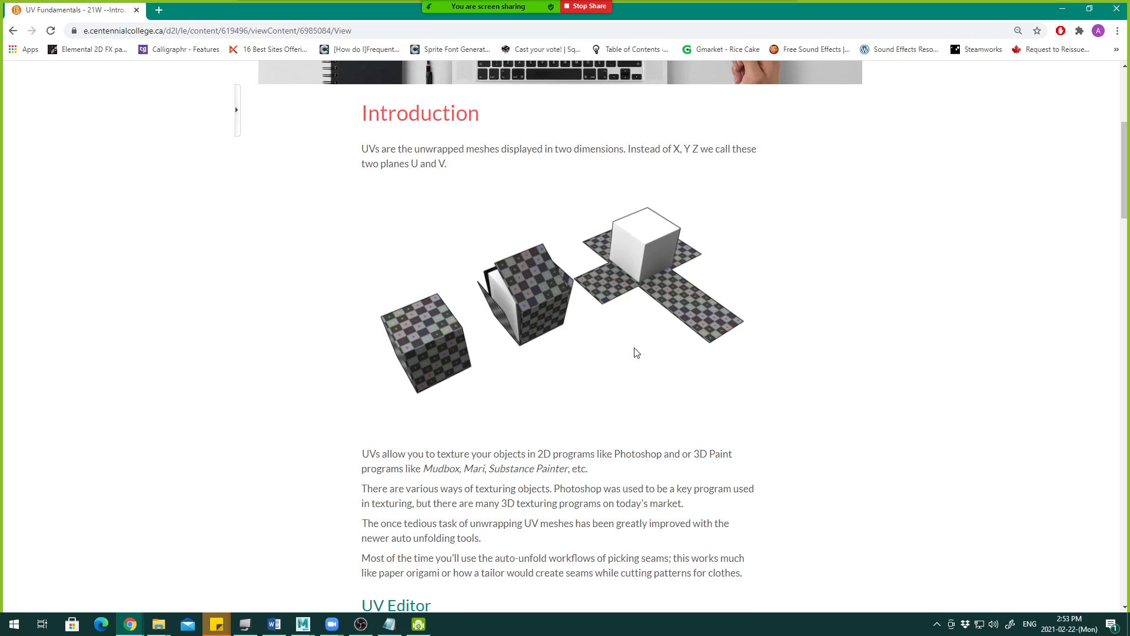
# - Highlight and read the sentence about texturing objects in 2D programs like Photoshop and 3D paint programs like Mudbox
pyautogui.moveTo(388, 456); pyautogui.dragTo(735, 461)
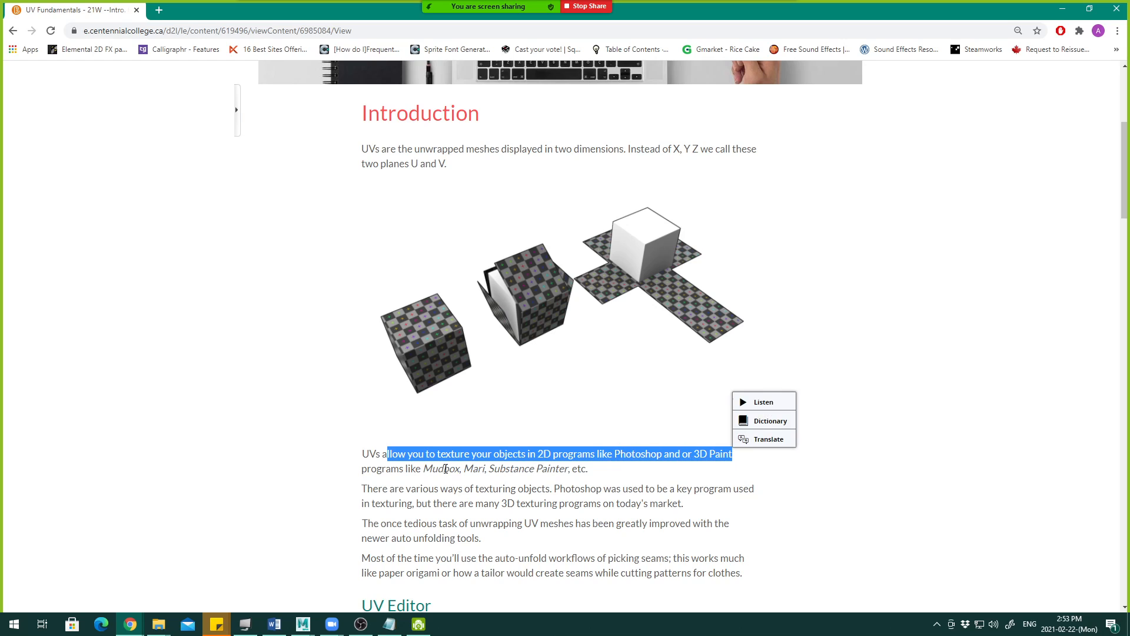
pyautogui.moveTo(363, 473); pyautogui.dragTo(449, 472)
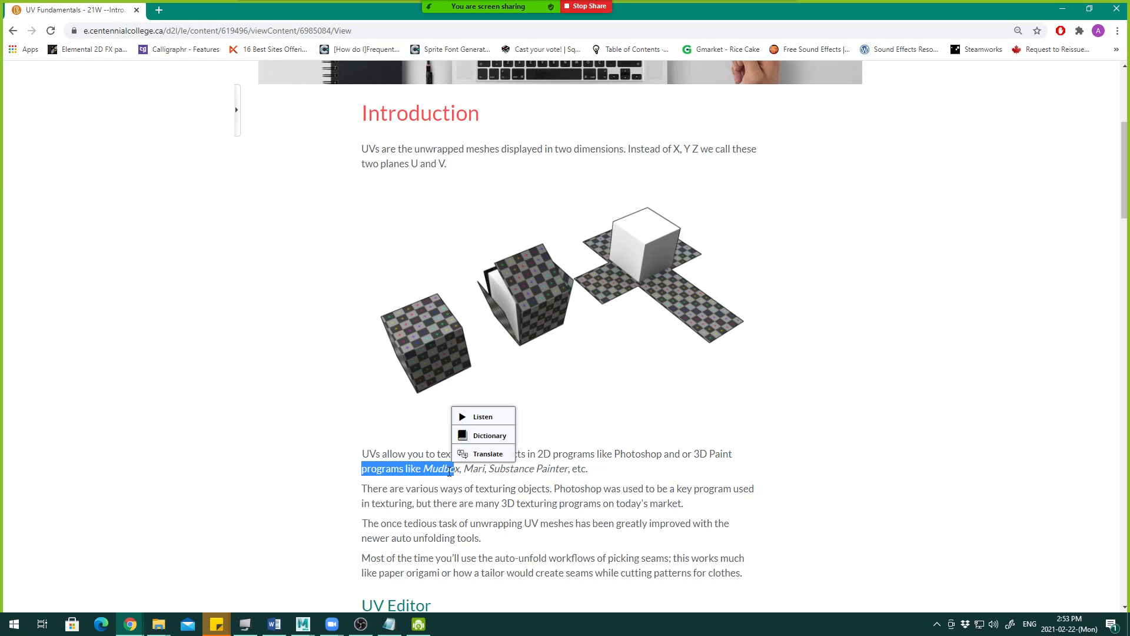
pyautogui.click(531, 472)
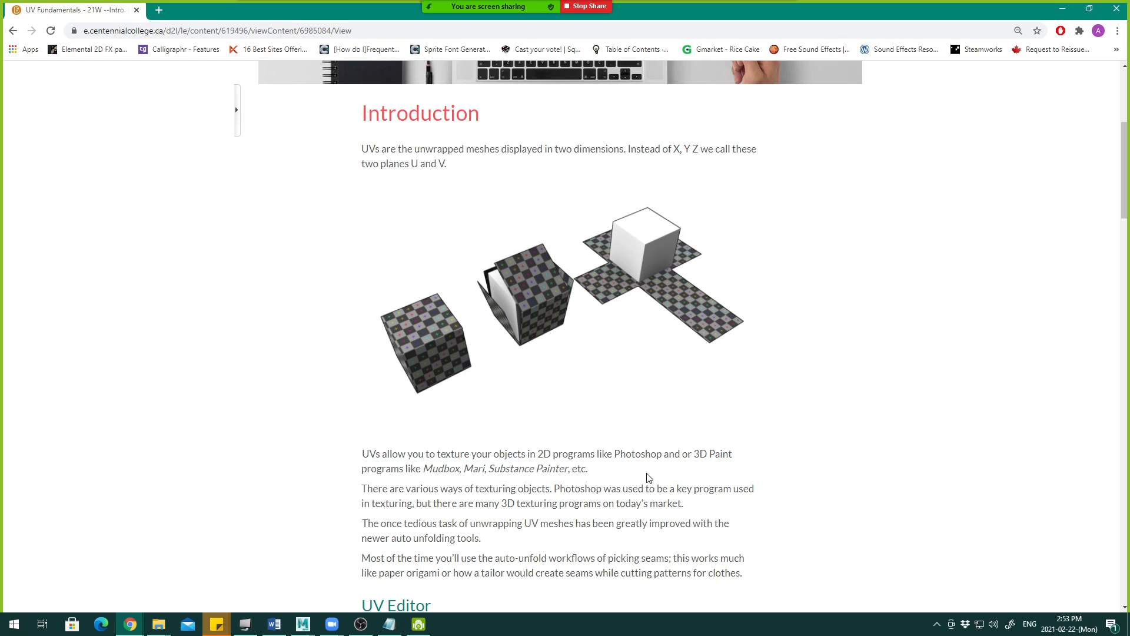
pyautogui.moveTo(591, 474)
pyautogui.mouseDown()
pyautogui.moveTo(461, 473)
pyautogui.moveTo(569, 469)
pyautogui.mouseUp()
pyautogui.click(630, 483)
pyautogui.scroll(-2, 630, 483)
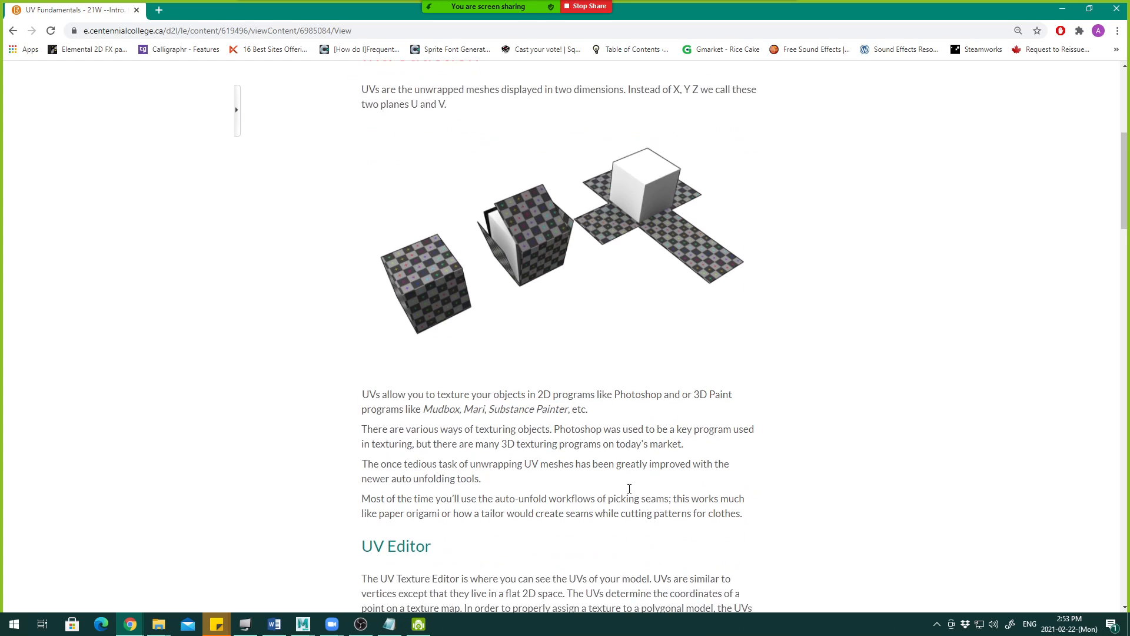
# - Highlight Substance Painter in the lecture note and read the following paragraph on various ways of texturing objects
pyautogui.moveTo(465, 352); pyautogui.dragTo(576, 358)
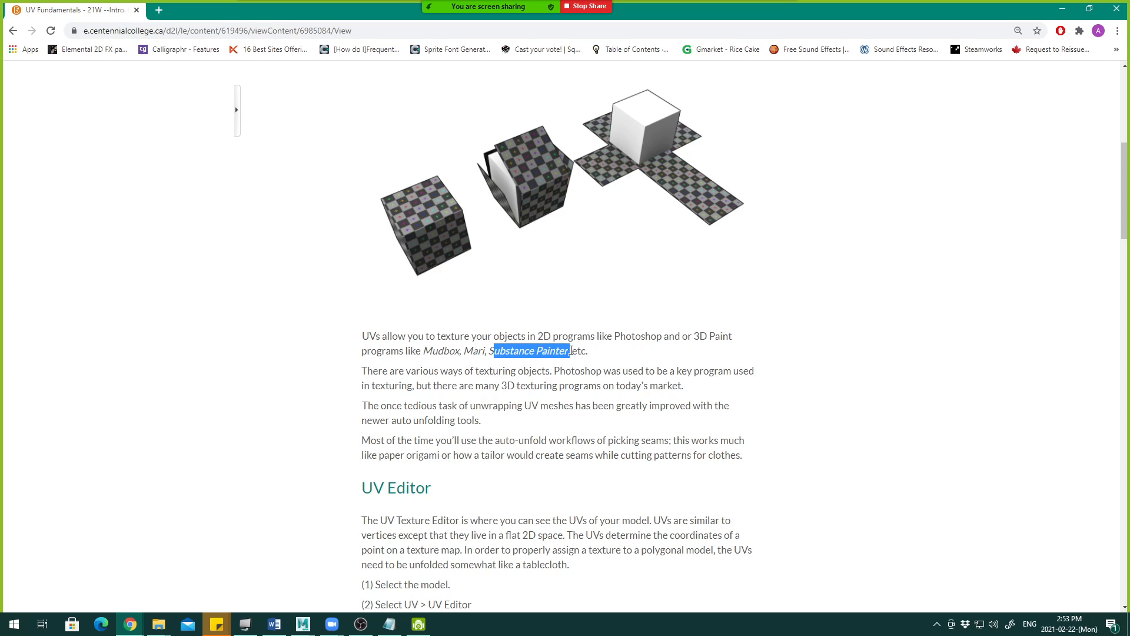
pyautogui.click(576, 358)
pyautogui.scroll(1, 618, 403)
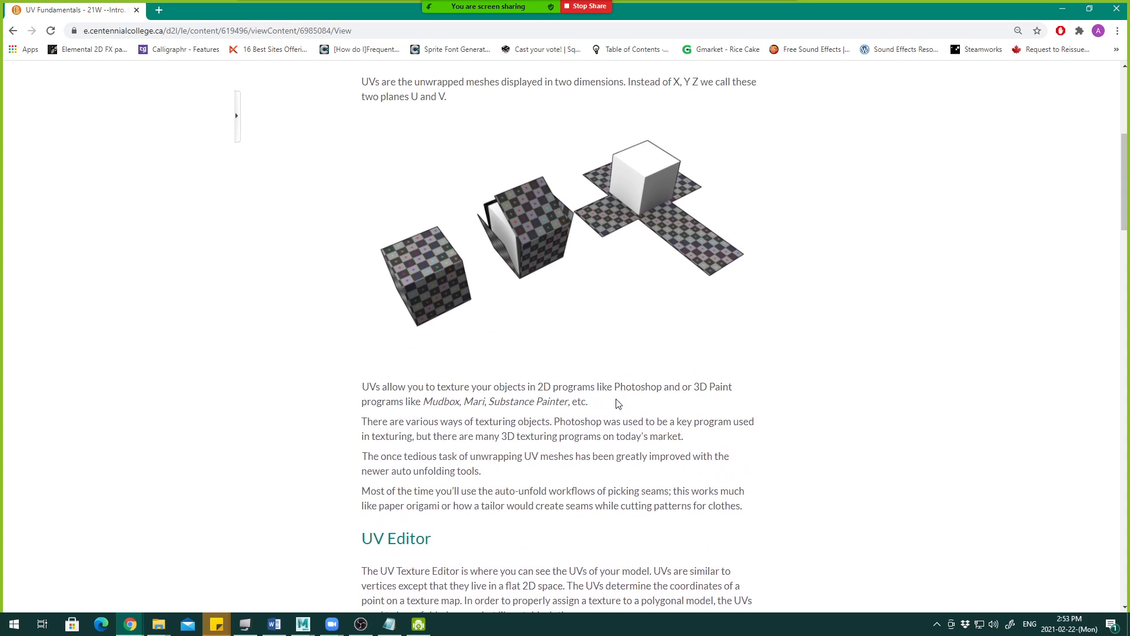
pyautogui.scroll(-1, 627, 417)
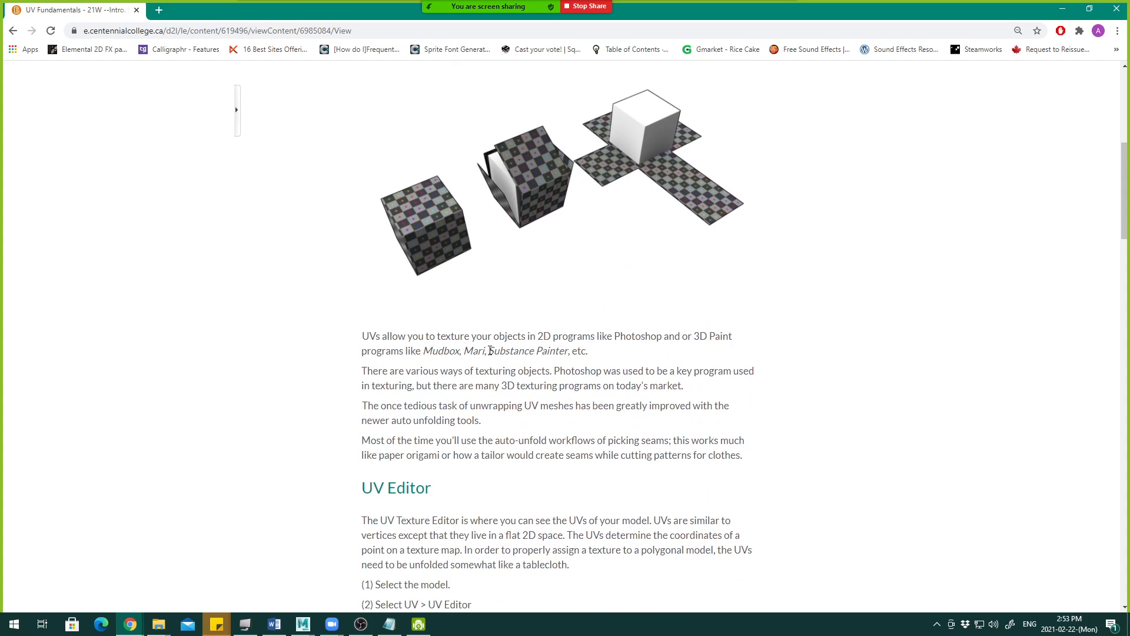
pyautogui.moveTo(491, 352)
pyautogui.mouseDown()
pyautogui.moveTo(571, 351)
pyautogui.moveTo(577, 371)
pyautogui.moveTo(511, 370)
pyautogui.mouseUp()
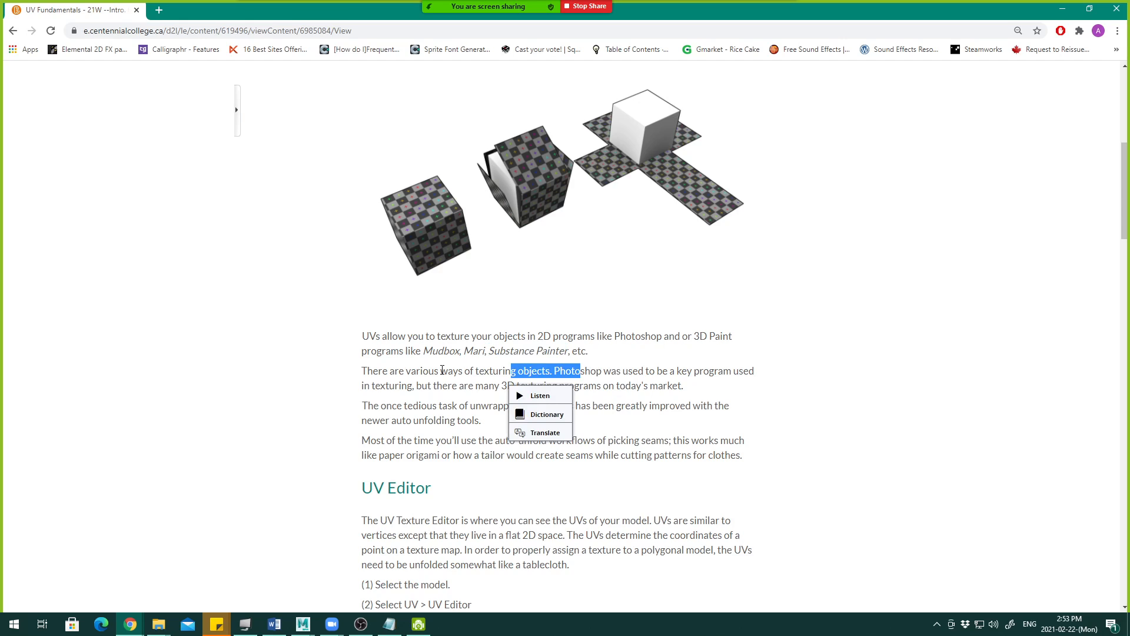
pyautogui.click(442, 370)
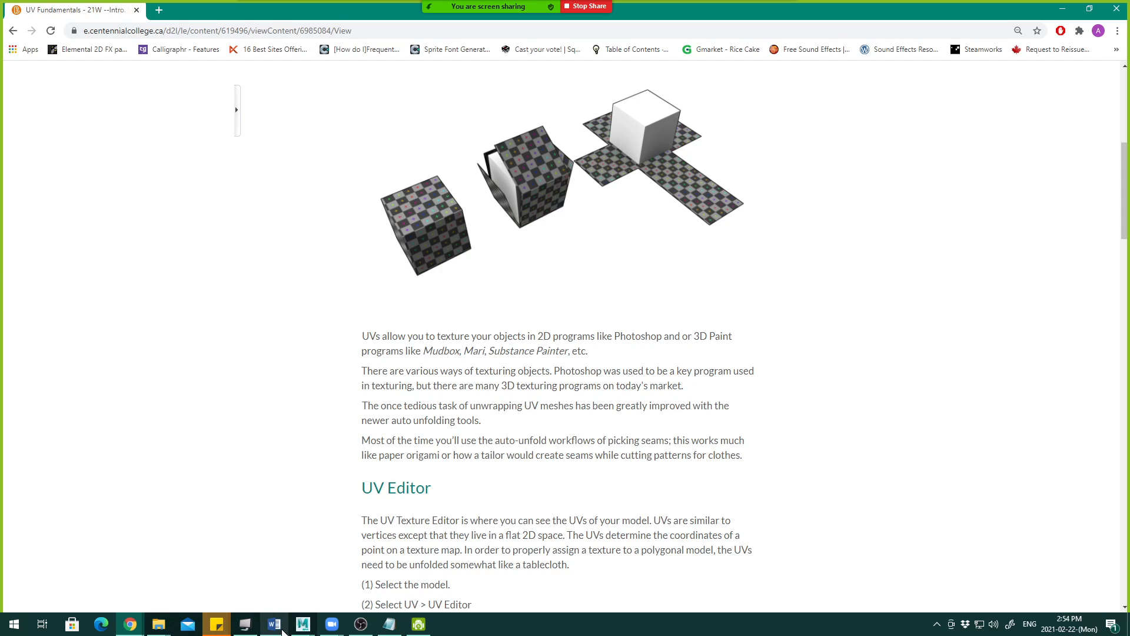
pyautogui.click(262, 550)
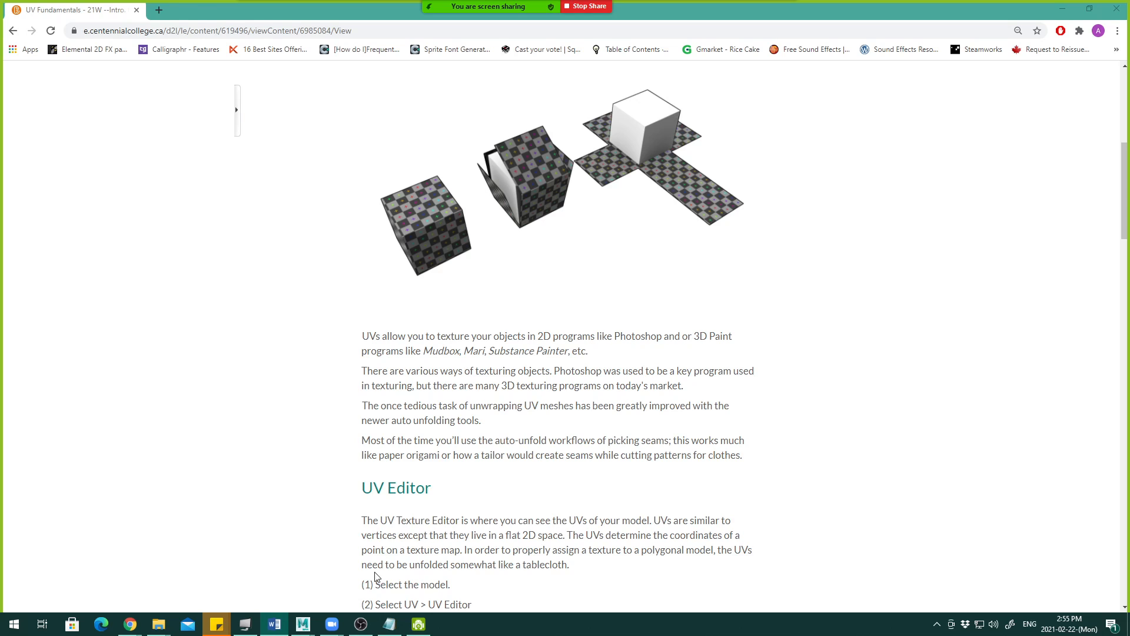
# - Switch back to Maya, deselect the UV, and set the current project to Project_UVintro
pyautogui.click(305, 626)
pyautogui.click(366, 575)
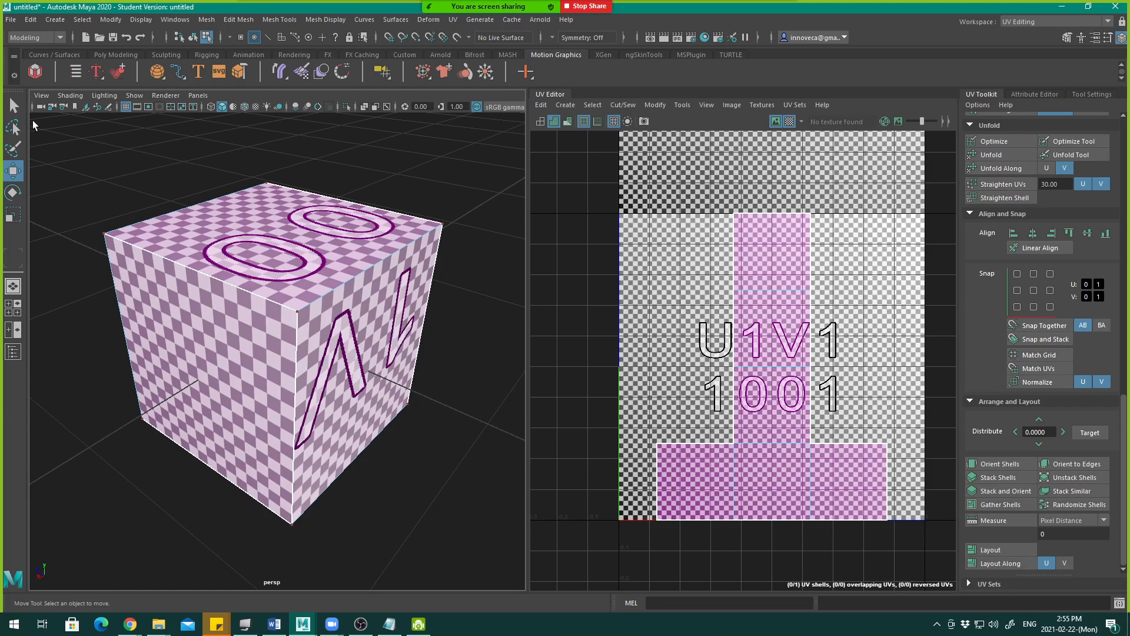
pyautogui.click(11, 21)
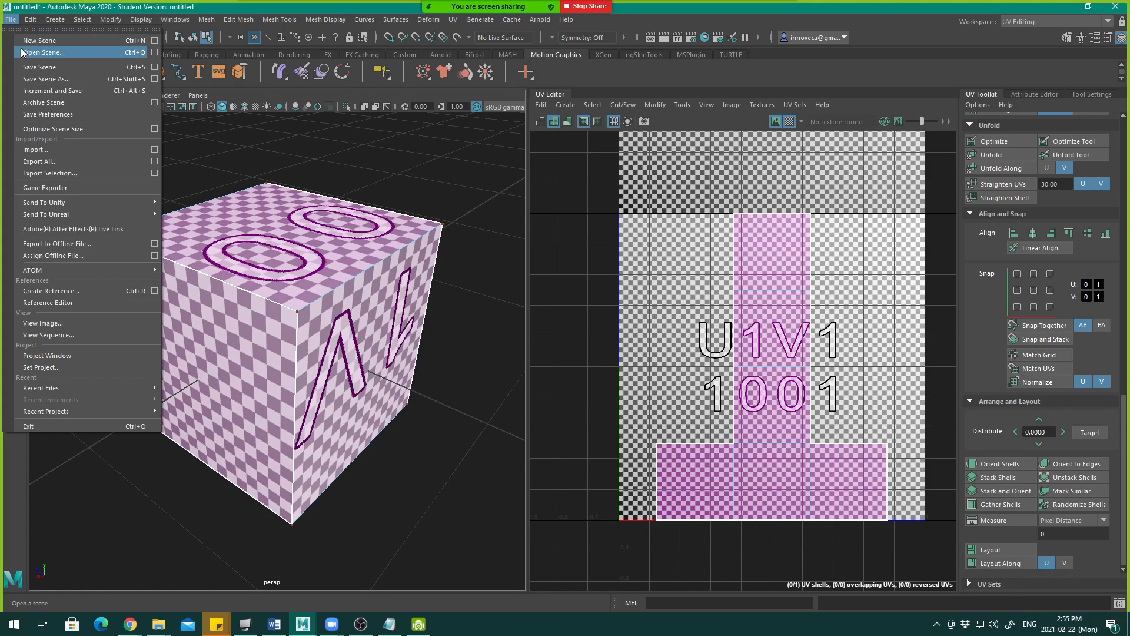
pyautogui.click(123, 368)
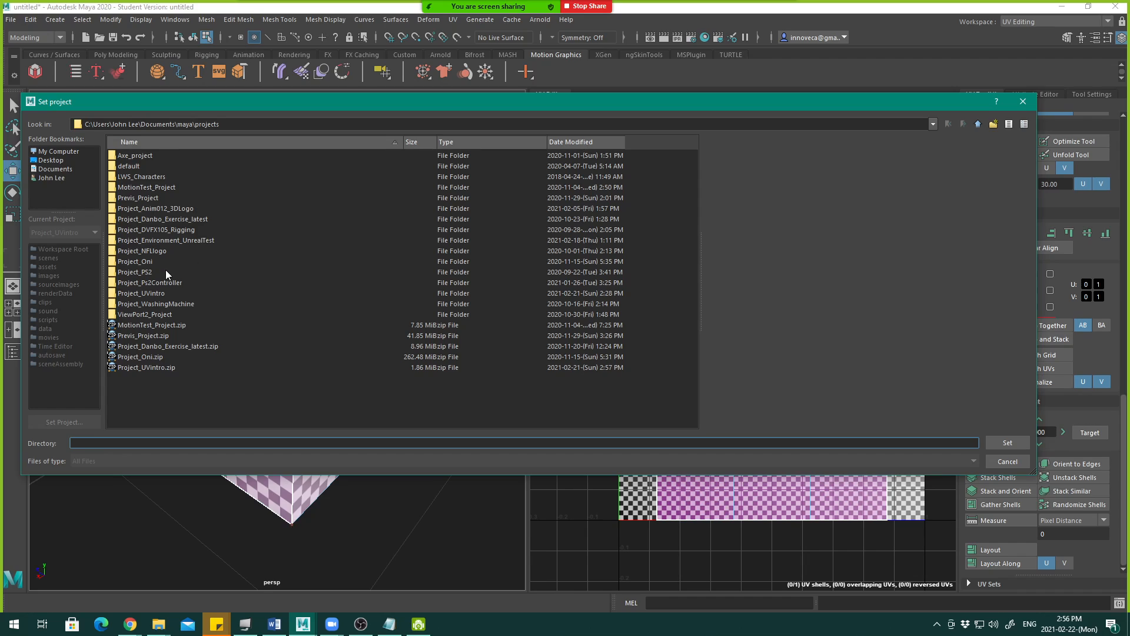
pyautogui.click(131, 296)
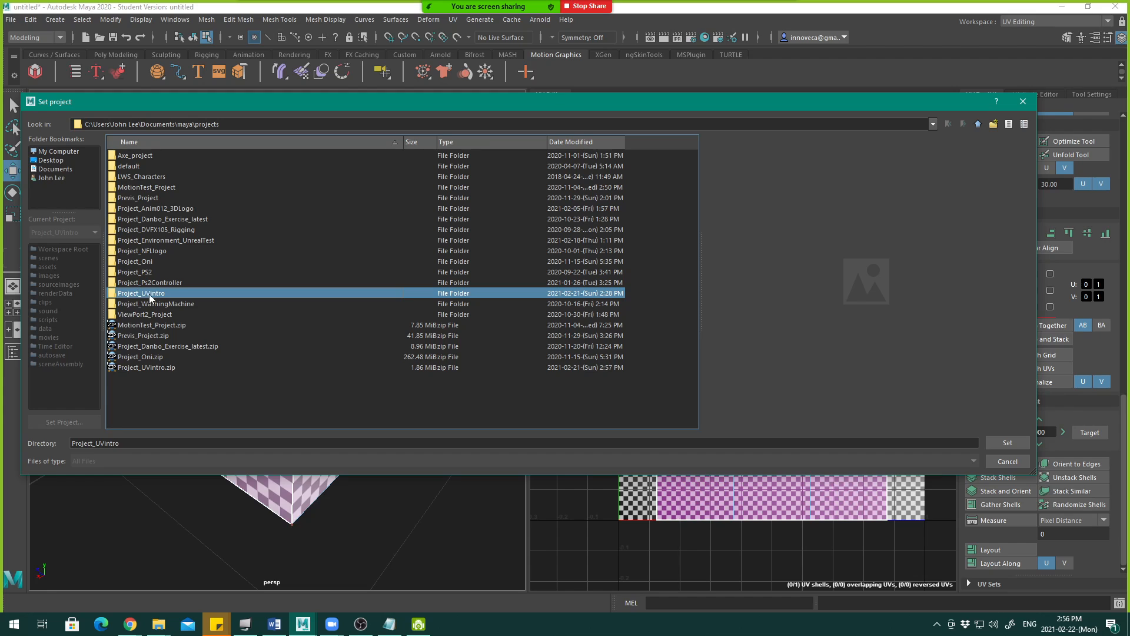
pyautogui.click(1007, 443)
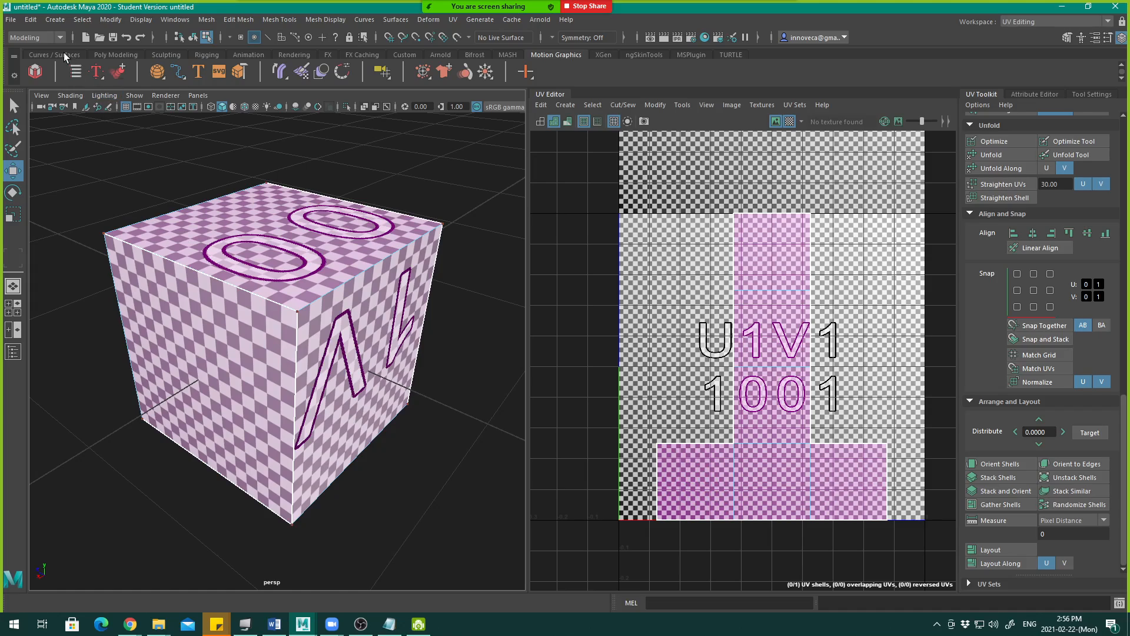
# - Open the scene UV_introExercise_001.mb from the project's scenes folder, discarding the changes to the untitled cube scene
pyautogui.click(11, 19)
pyautogui.click(31, 51)
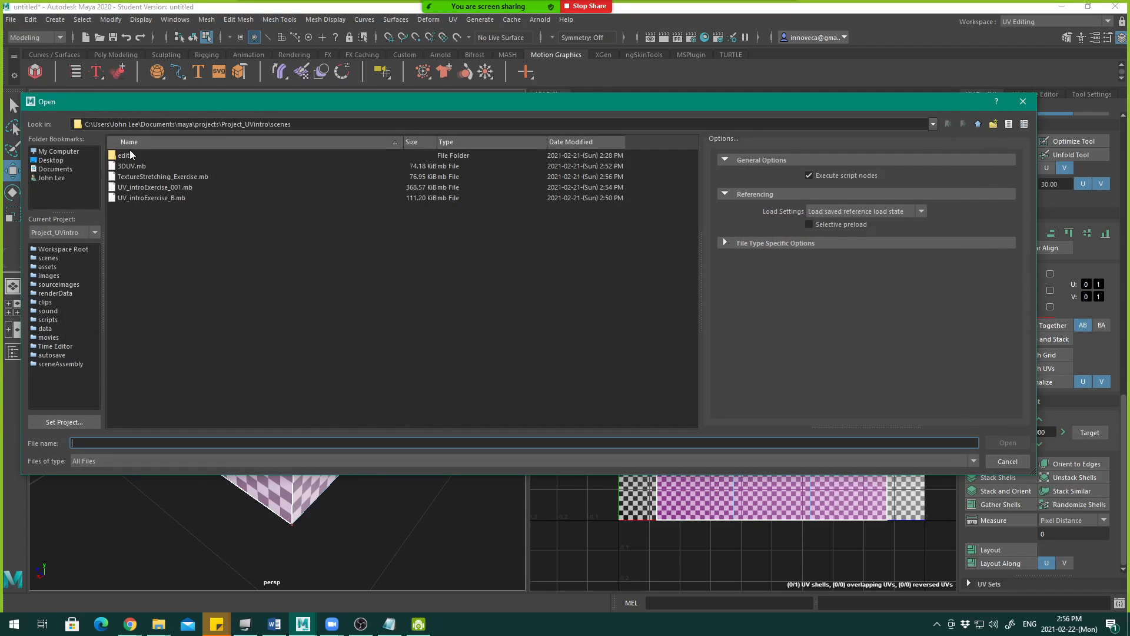
pyautogui.click(146, 188)
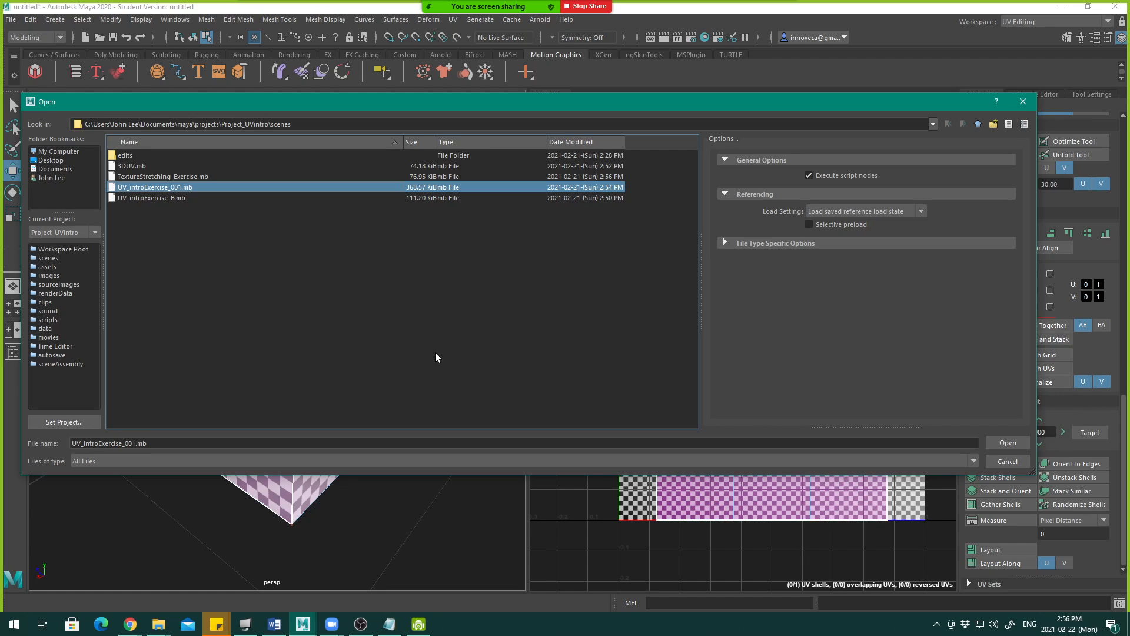
pyautogui.click(1003, 443)
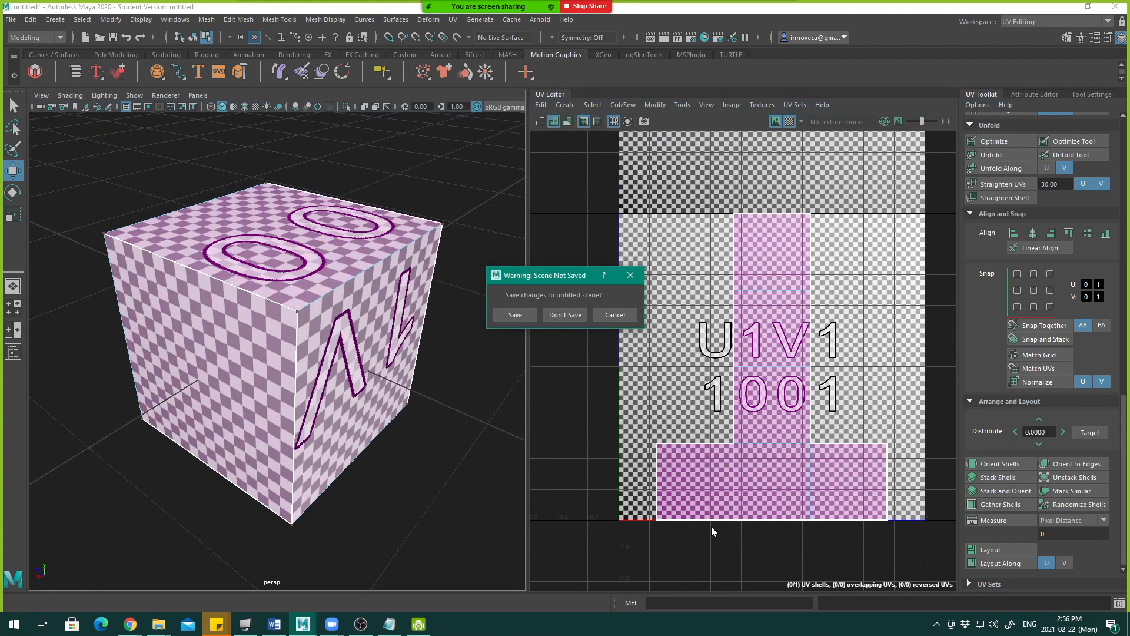
pyautogui.click(556, 317)
pyautogui.click(539, 324)
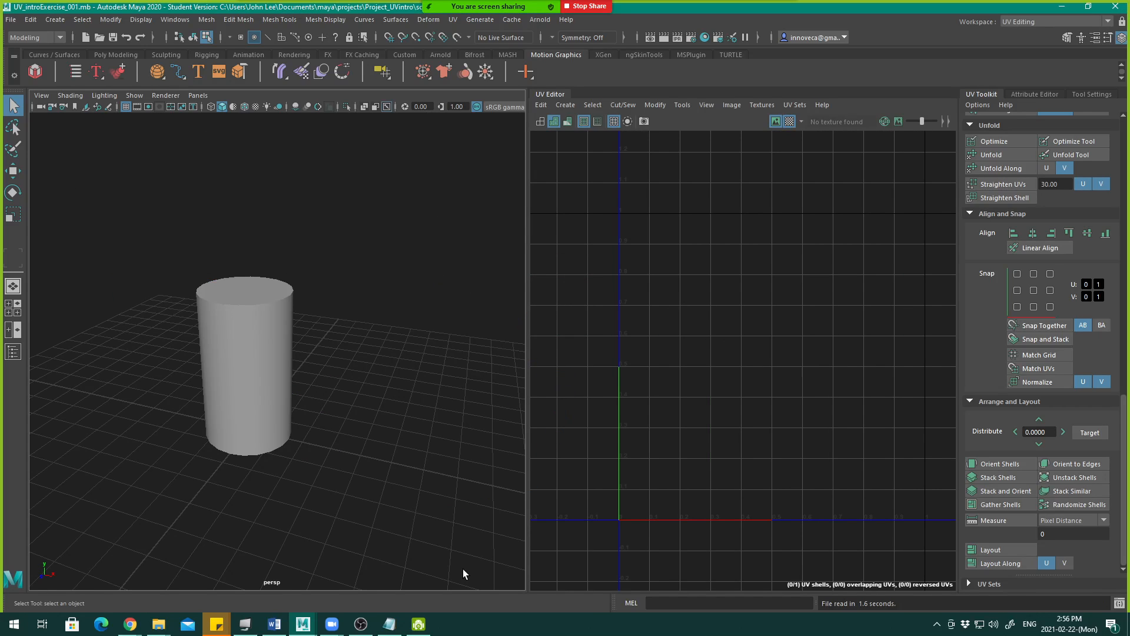
# - Change the workspace from UV Editing to Maya Classic and frame the cylinder in the perspective view
pyautogui.keyDown('alt'); pyautogui.moveTo(406, 337); pyautogui.dragTo(434, 306, button='middle'); pyautogui.keyUp('alt')
pyautogui.keyDown('alt'); pyautogui.moveTo(349, 303); pyautogui.dragTo(392, 340, button='right'); pyautogui.keyUp('alt')
pyautogui.click(1023, 23)
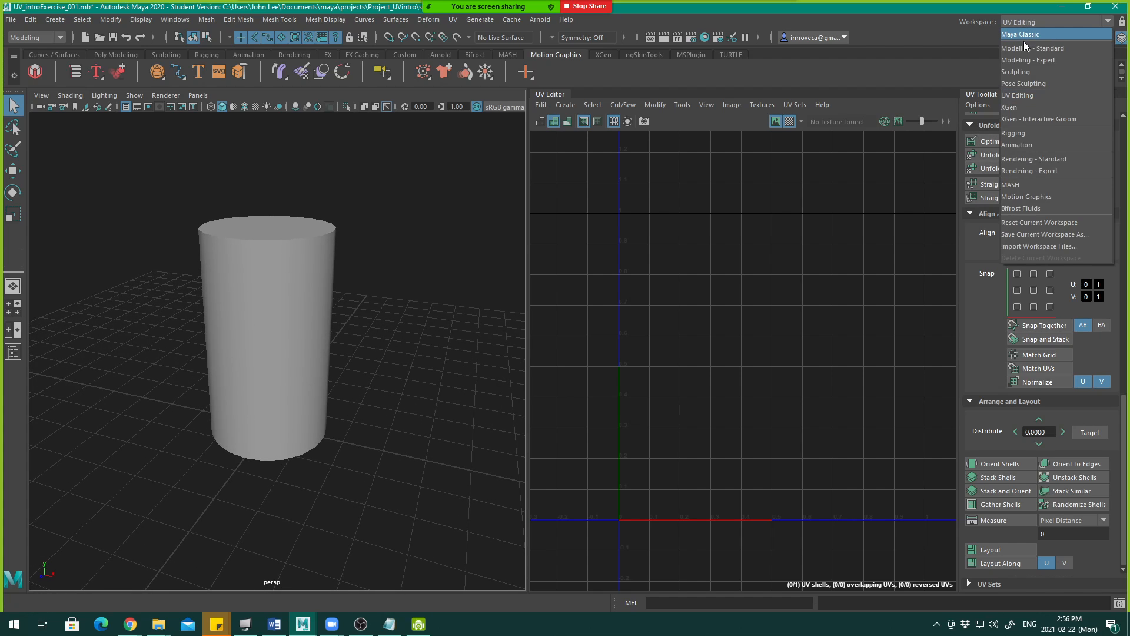
pyautogui.click(1024, 41)
pyautogui.keyDown('alt'); pyautogui.moveTo(681, 346); pyautogui.dragTo(623, 365, button='right'); pyautogui.keyUp('alt')
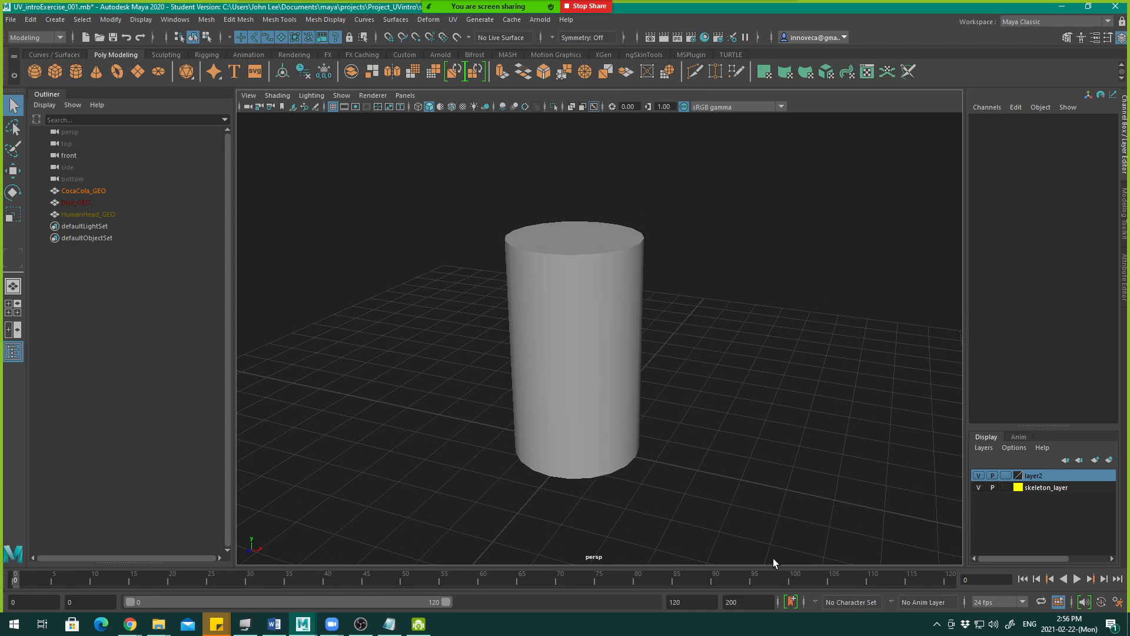
# - Select CocaCola_GEO in the Outliner and inspect the cylinder's edges in the perspective view
pyautogui.click(361, 624)
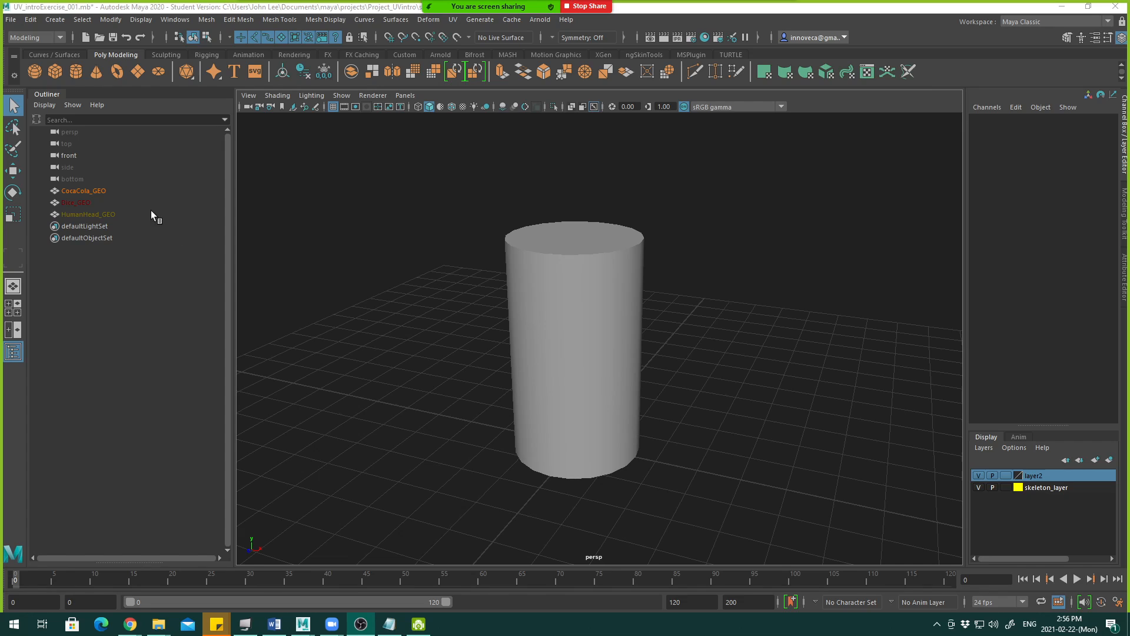
pyautogui.click(97, 191)
pyautogui.keyDown('alt'); pyautogui.moveTo(583, 363); pyautogui.dragTo(588, 372); pyautogui.keyUp('alt')
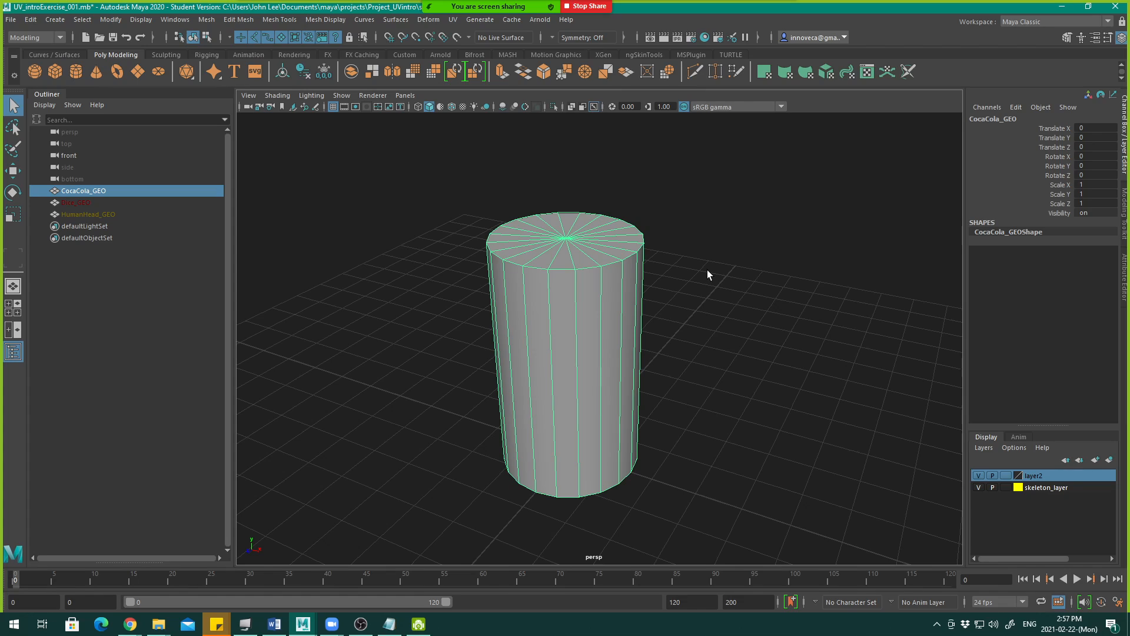
# - Hide CocaCola_GEO, then unhide and frame Dice_GEO to inspect the cube in the perspective view
pyautogui.hotkey('ctrl', 'h')
pyautogui.click(114, 203)
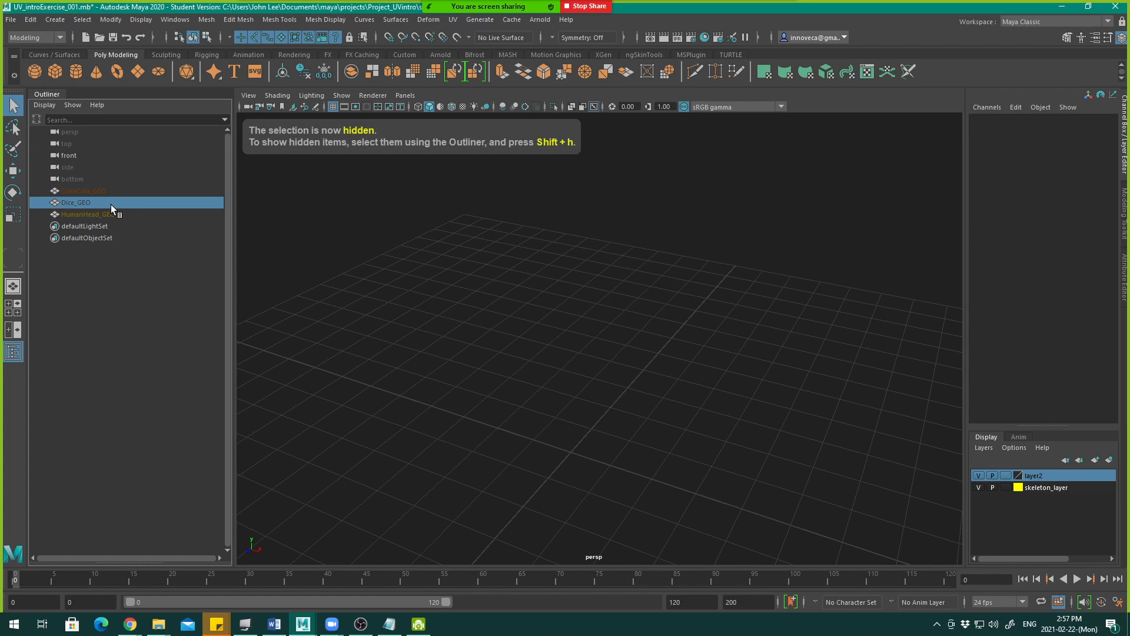
pyautogui.hotkey('shift', 'h')
pyautogui.press('f')
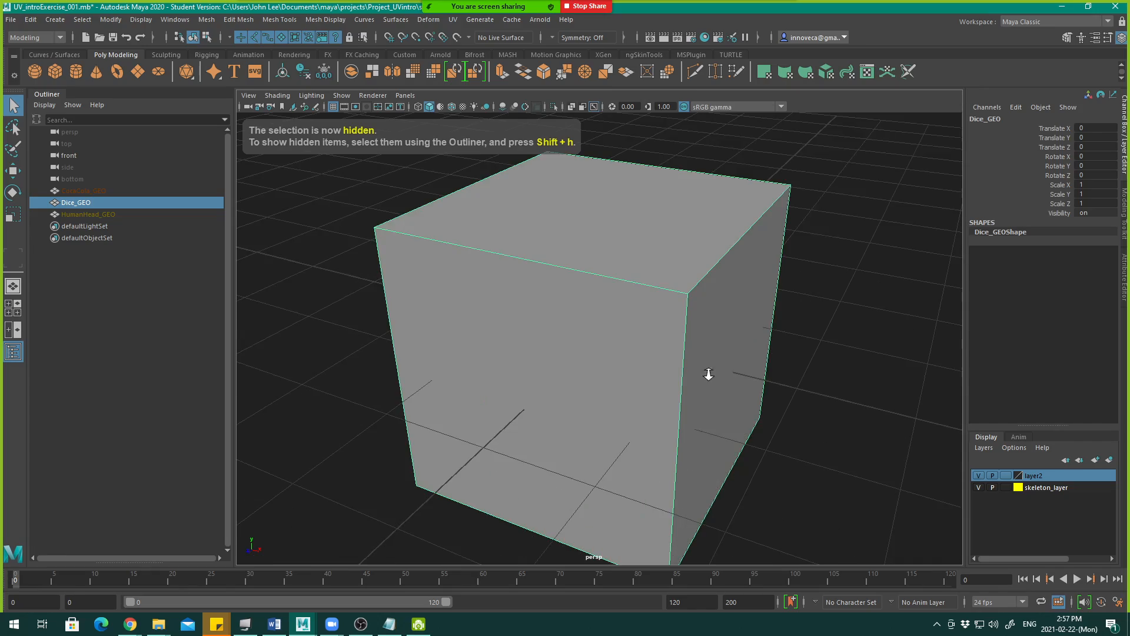
pyautogui.keyDown('alt'); pyautogui.moveTo(709, 374); pyautogui.dragTo(666, 383, button='right'); pyautogui.keyUp('alt')
pyautogui.moveTo(667, 384)
pyautogui.keyDown('alt'); pyautogui.mouseDown()
pyautogui.moveTo(619, 362)
pyautogui.moveTo(664, 384)
pyautogui.moveTo(575, 373)
pyautogui.moveTo(658, 391)
pyautogui.mouseUp(); pyautogui.keyUp('alt')
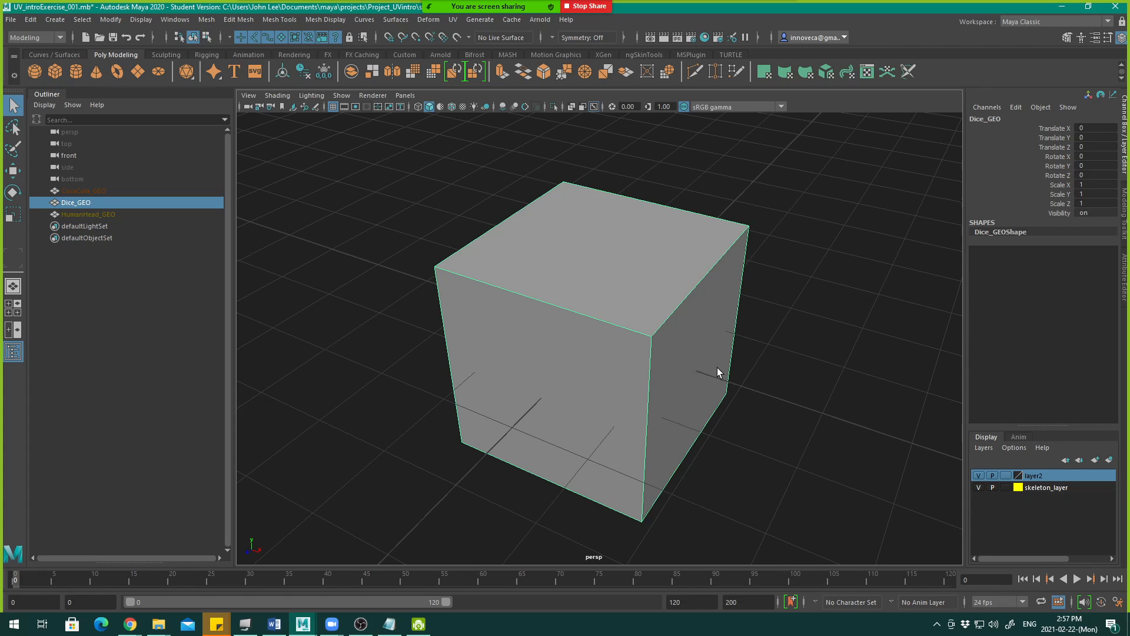
pyautogui.keyDown('alt'); pyautogui.moveTo(719, 374); pyautogui.dragTo(716, 366); pyautogui.keyUp('alt')
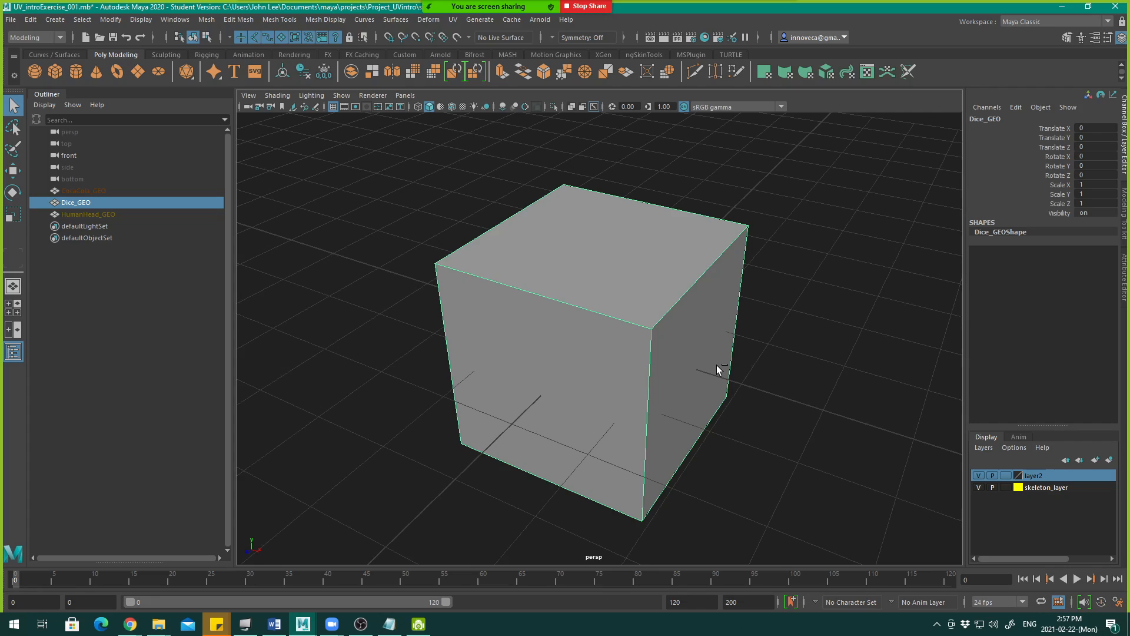
# - Hide Dice_GEO and unhide HumanHead_GEO to inspect the head mesh from the side
pyautogui.hotkey('ctrl', 'h')
pyautogui.click(112, 214)
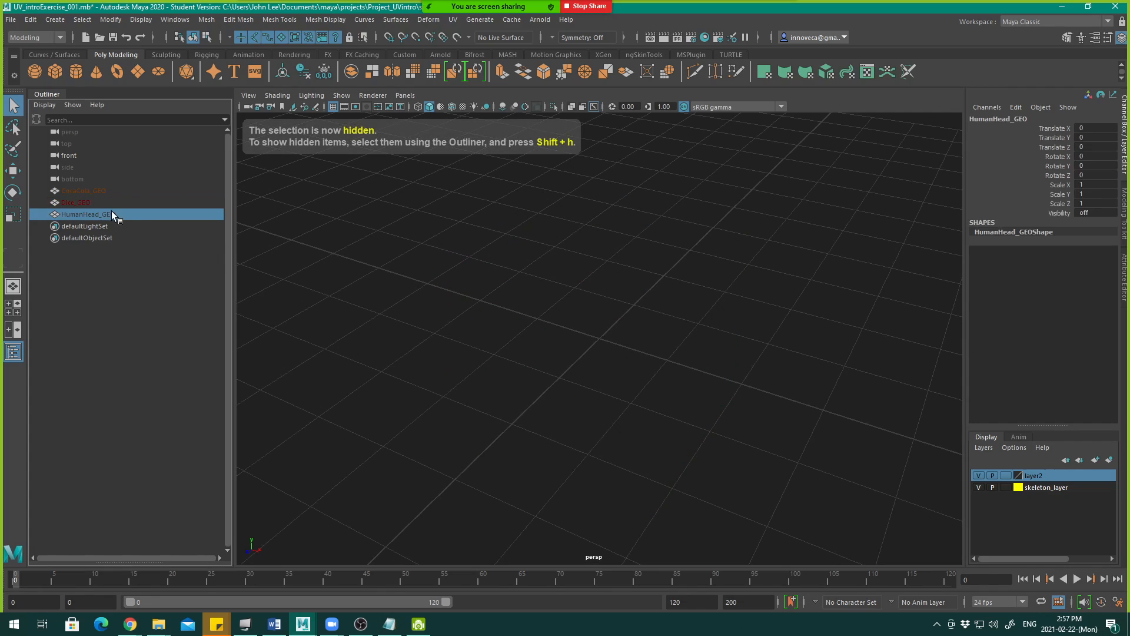
pyautogui.hotkey('shift', 'h')
pyautogui.keyDown('alt'); pyautogui.moveTo(797, 386); pyautogui.dragTo(673, 403, button='right'); pyautogui.keyUp('alt')
pyautogui.keyDown('alt'); pyautogui.moveTo(674, 404); pyautogui.dragTo(640, 432); pyautogui.keyUp('alt')
pyautogui.click(839, 410)
pyautogui.click(570, 433)
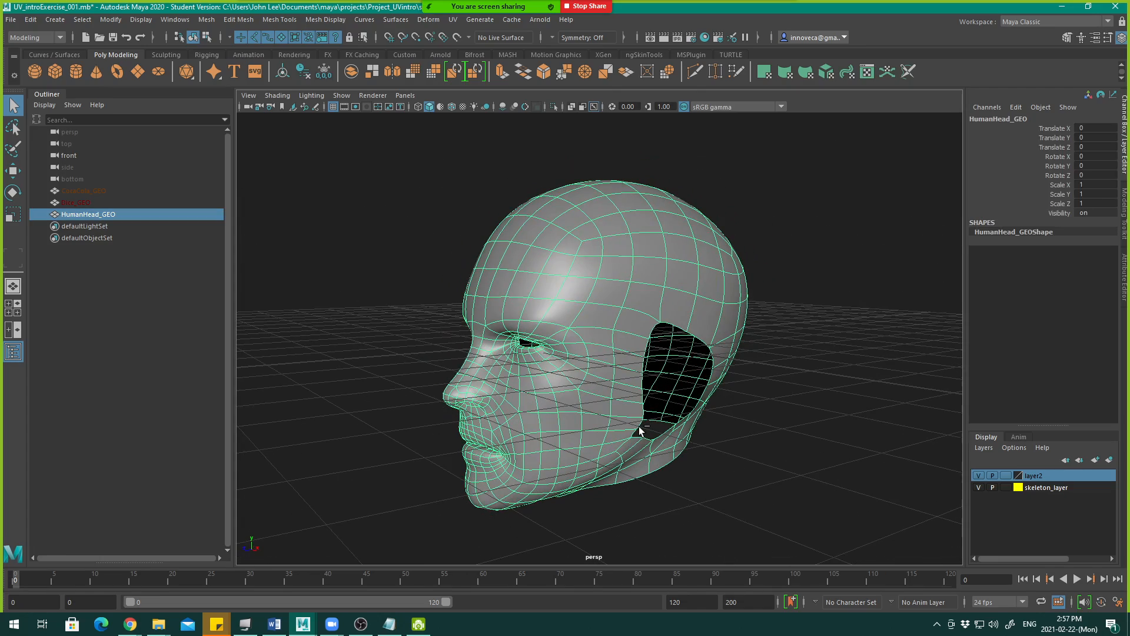
# - Hide HumanHead_GEO and bring CocaCola_GEO back into the perspective view
pyautogui.hotkey('ctrl', 'h')
pyautogui.click(94, 192)
pyautogui.hotkey('shift', 'h')
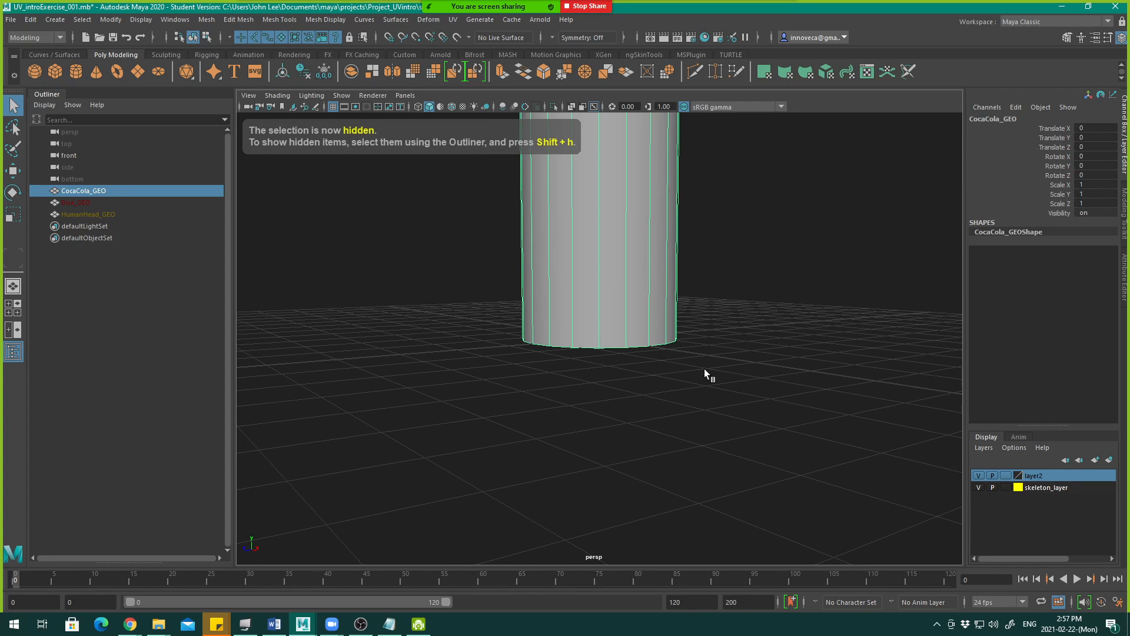
pyautogui.click(777, 317)
pyautogui.keyDown('alt'); pyautogui.moveTo(780, 312); pyautogui.dragTo(655, 294, button='right'); pyautogui.keyUp('alt')
pyautogui.keyDown('alt'); pyautogui.moveTo(654, 294); pyautogui.dragTo(575, 373, button='middle'); pyautogui.keyUp('alt')
pyautogui.keyDown('alt'); pyautogui.moveTo(575, 374); pyautogui.dragTo(610, 386); pyautogui.keyUp('alt')
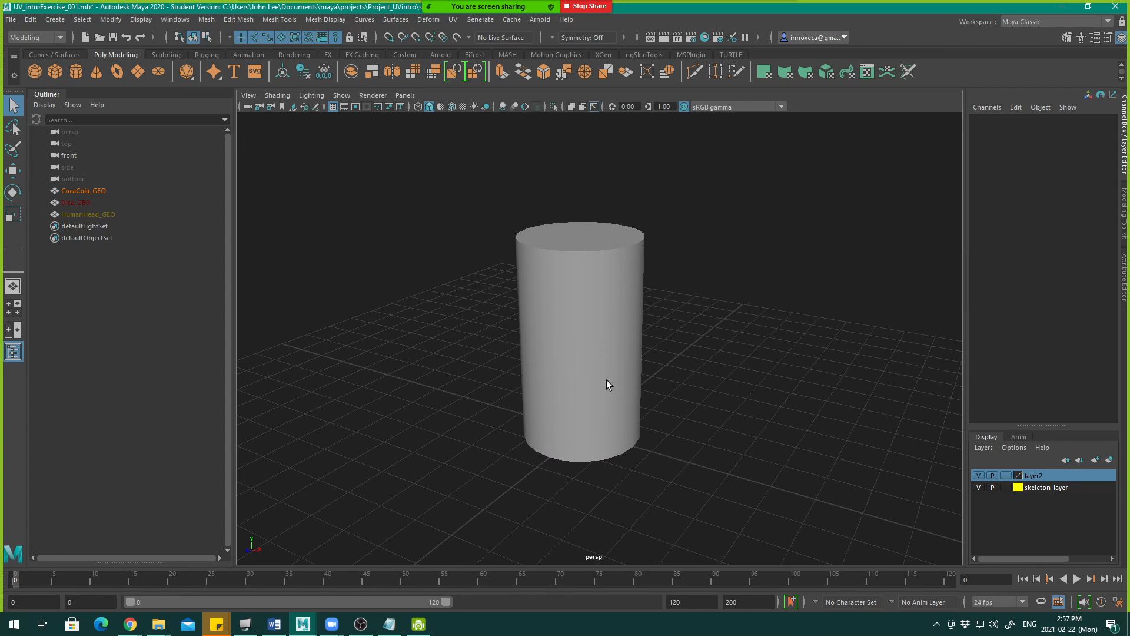
# - Select and frame CocaCola_GEO, examine the cylinder's edges from several angles, and deselect it
pyautogui.click(609, 385)
pyautogui.press('f')
pyautogui.keyDown('alt'); pyautogui.moveTo(641, 381); pyautogui.dragTo(565, 386, button='right'); pyautogui.keyUp('alt')
pyautogui.keyDown('alt'); pyautogui.moveTo(565, 386); pyautogui.dragTo(599, 385); pyautogui.keyUp('alt')
pyautogui.keyDown('alt'); pyautogui.moveTo(648, 397); pyautogui.dragTo(563, 404, button='middle'); pyautogui.keyUp('alt')
pyautogui.keyDown('alt'); pyautogui.moveTo(563, 404); pyautogui.dragTo(535, 404, button='right'); pyautogui.keyUp('alt')
pyautogui.keyDown('alt'); pyautogui.moveTo(535, 404); pyautogui.dragTo(545, 388); pyautogui.keyUp('alt')
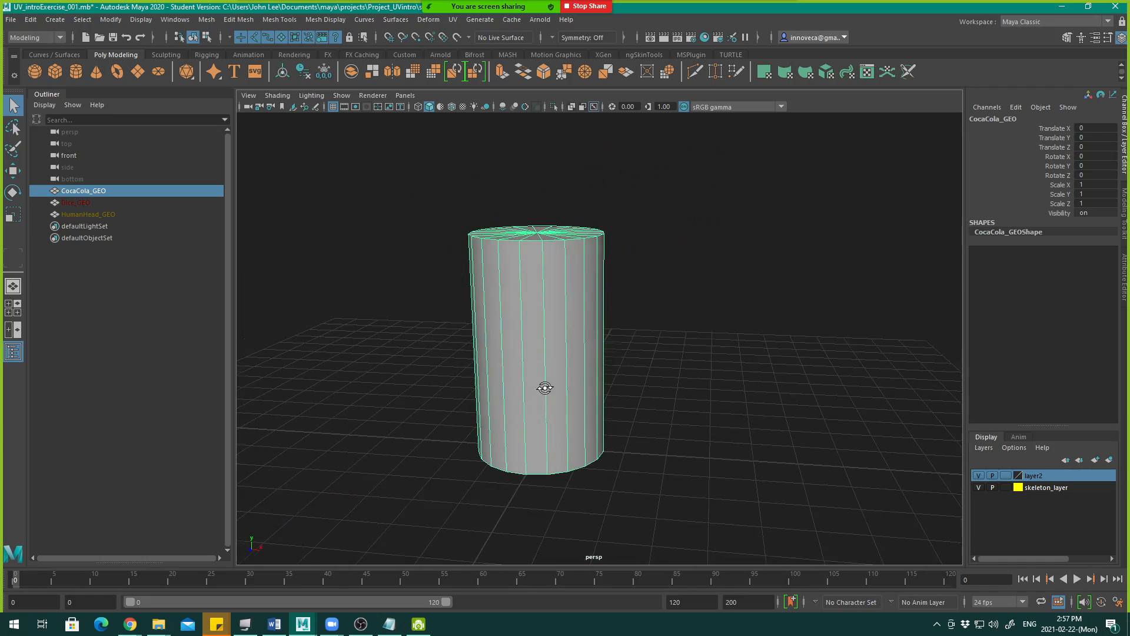
pyautogui.keyDown('alt'); pyautogui.moveTo(557, 387); pyautogui.dragTo(540, 399, button='middle'); pyautogui.keyUp('alt')
pyautogui.keyDown('alt'); pyautogui.moveTo(540, 398); pyautogui.dragTo(577, 411, button='right'); pyautogui.keyUp('alt')
pyautogui.click(695, 387)
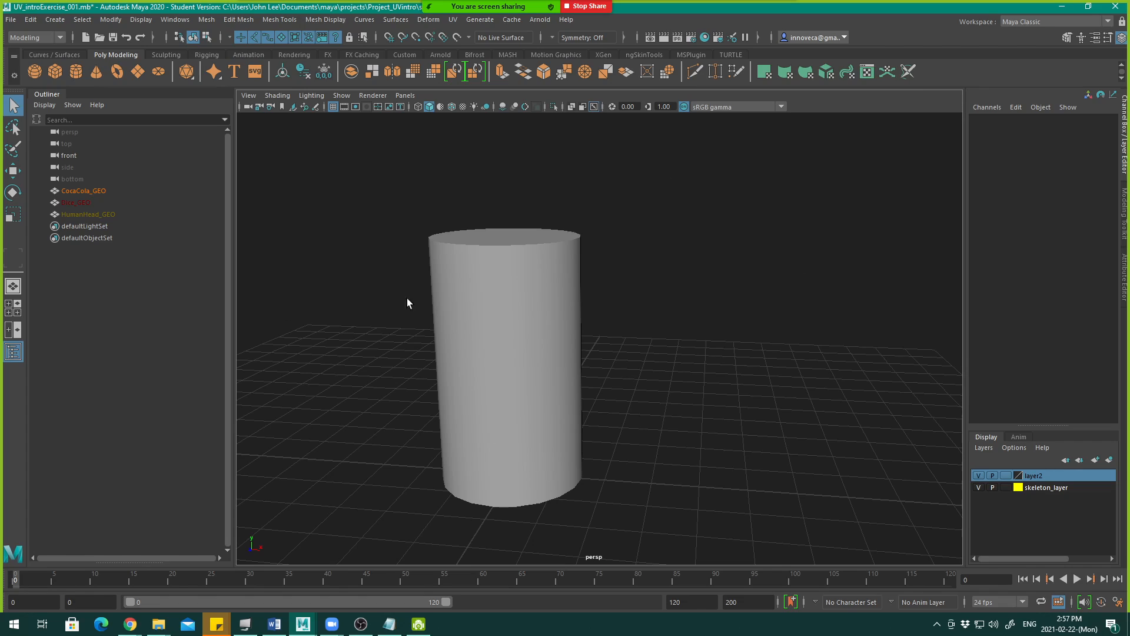
# - Change the workspace to UV Editing and enlarge the cylinder in the perspective view
pyautogui.click(1043, 21)
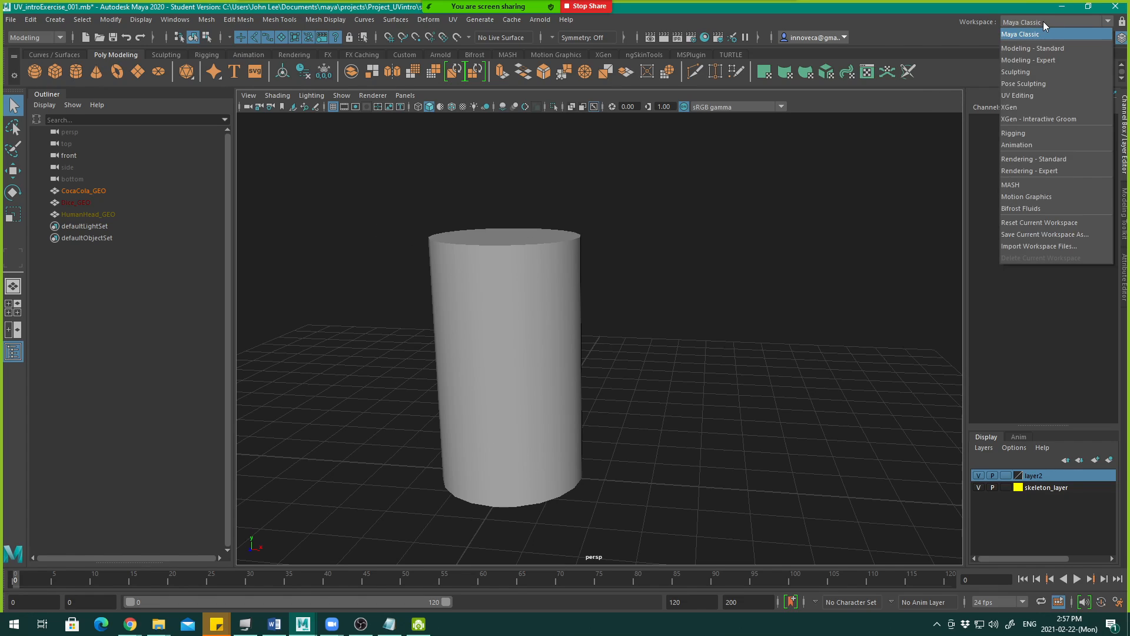
pyautogui.click(1045, 96)
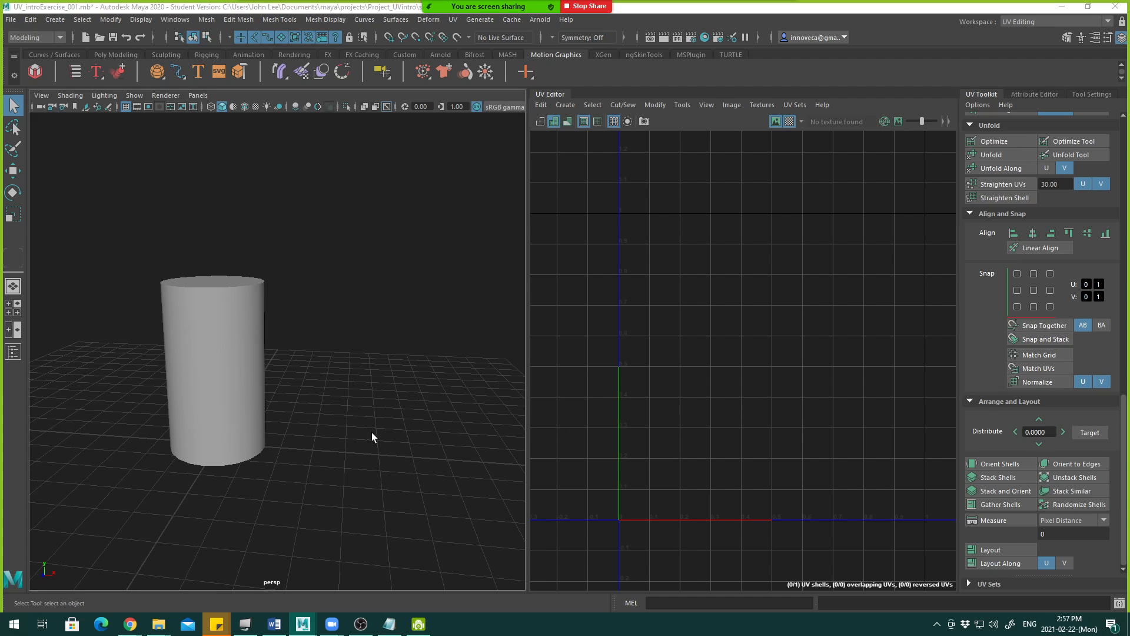
pyautogui.keyDown('alt'); pyautogui.moveTo(339, 416); pyautogui.dragTo(395, 408, button='middle'); pyautogui.keyUp('alt')
pyautogui.keyDown('alt'); pyautogui.moveTo(395, 407); pyautogui.dragTo(346, 399); pyautogui.keyUp('alt')
pyautogui.keyDown('alt'); pyautogui.moveTo(346, 399); pyautogui.dragTo(386, 398, button='right'); pyautogui.keyUp('alt')
pyautogui.keyDown('alt'); pyautogui.moveTo(386, 398); pyautogui.dragTo(375, 403); pyautogui.keyUp('alt')
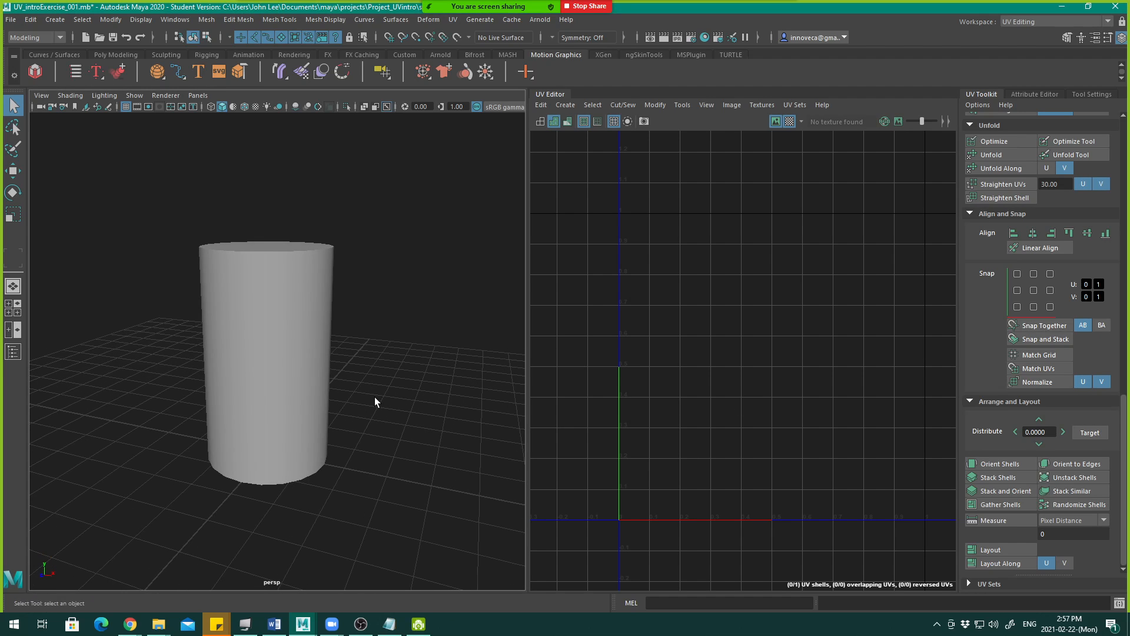
pyautogui.keyDown('alt'); pyautogui.moveTo(375, 398); pyautogui.dragTo(386, 400, button='middle'); pyautogui.keyUp('alt')
pyautogui.keyDown('alt'); pyautogui.moveTo(386, 401); pyautogui.dragTo(384, 413, button='right'); pyautogui.keyUp('alt')
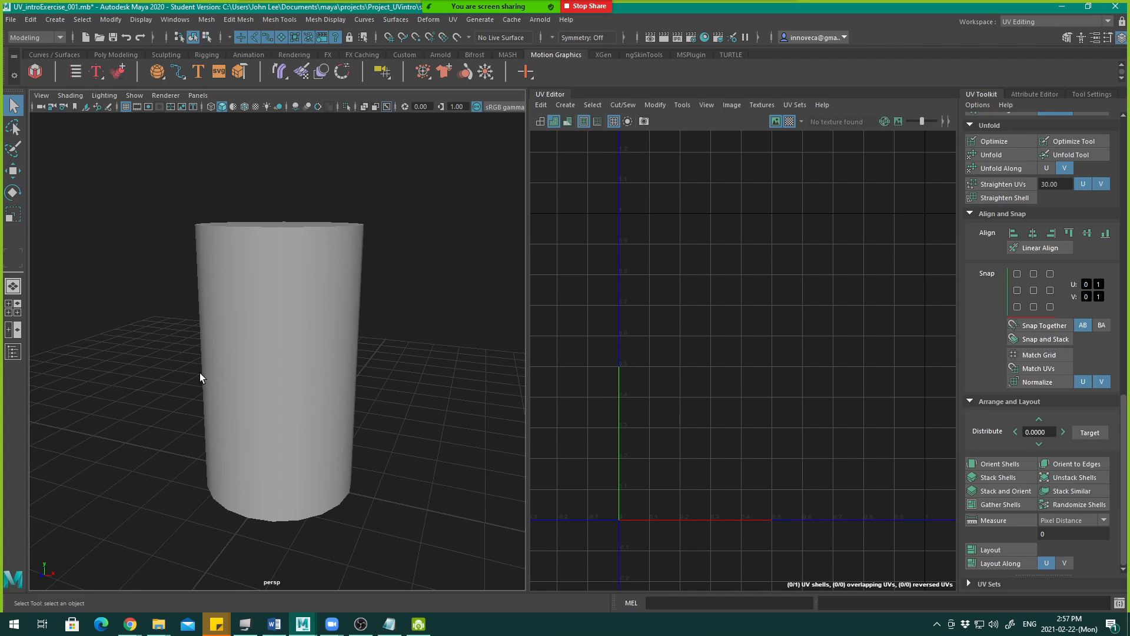
# - Select the cylinder and turn off the checker map display in the UV Editor to compare its edges with its UVs
pyautogui.click(322, 337)
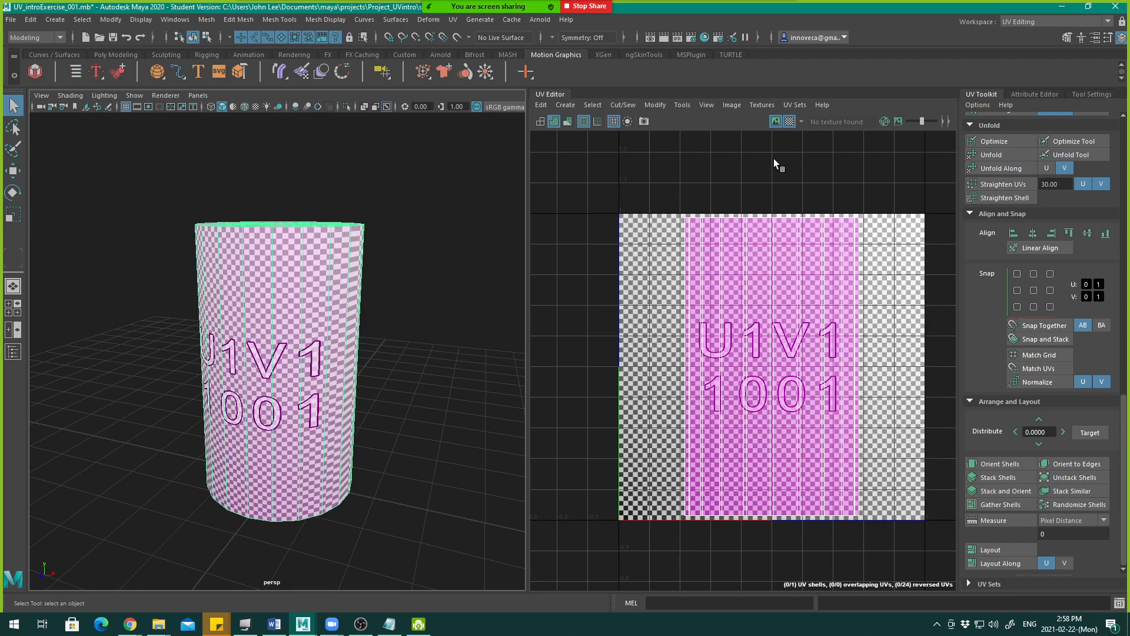
pyautogui.click(788, 122)
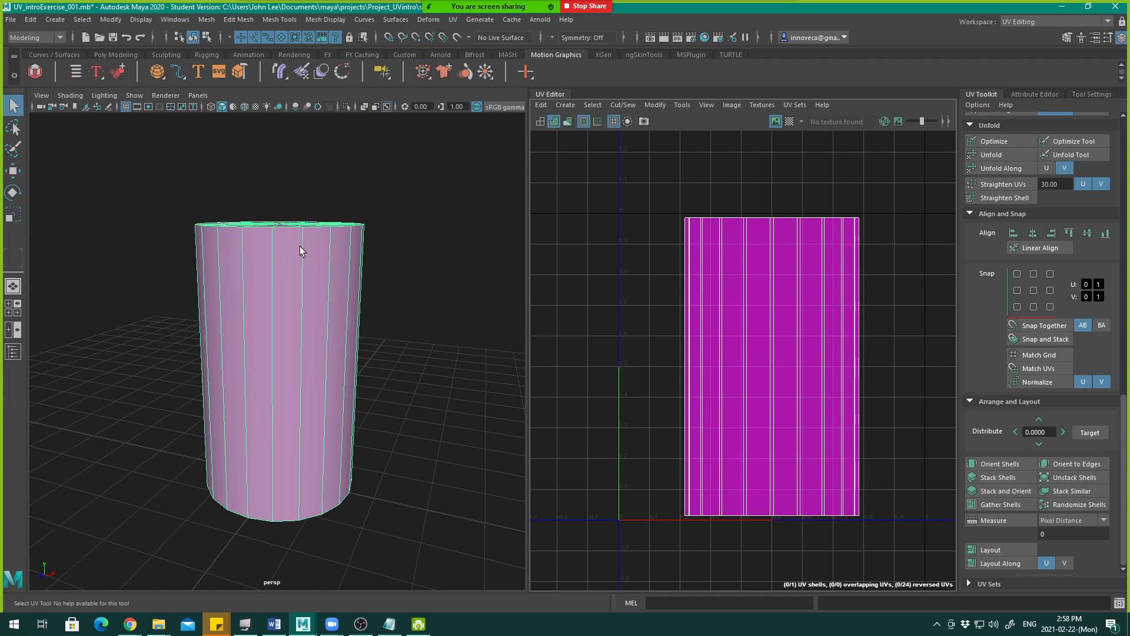
pyautogui.keyDown('alt'); pyautogui.moveTo(235, 336); pyautogui.dragTo(235, 353); pyautogui.keyUp('alt')
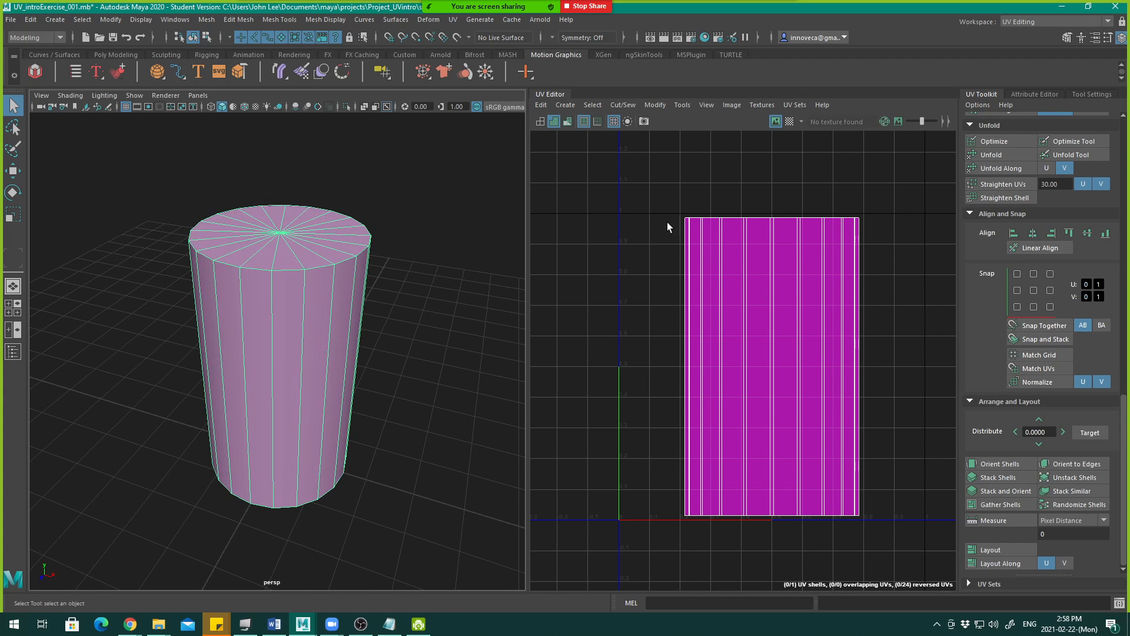
pyautogui.keyDown('alt'); pyautogui.moveTo(432, 352); pyautogui.dragTo(347, 354, button='right'); pyautogui.keyUp('alt')
pyautogui.keyDown('alt'); pyautogui.moveTo(347, 353); pyautogui.dragTo(346, 336); pyautogui.keyUp('alt')
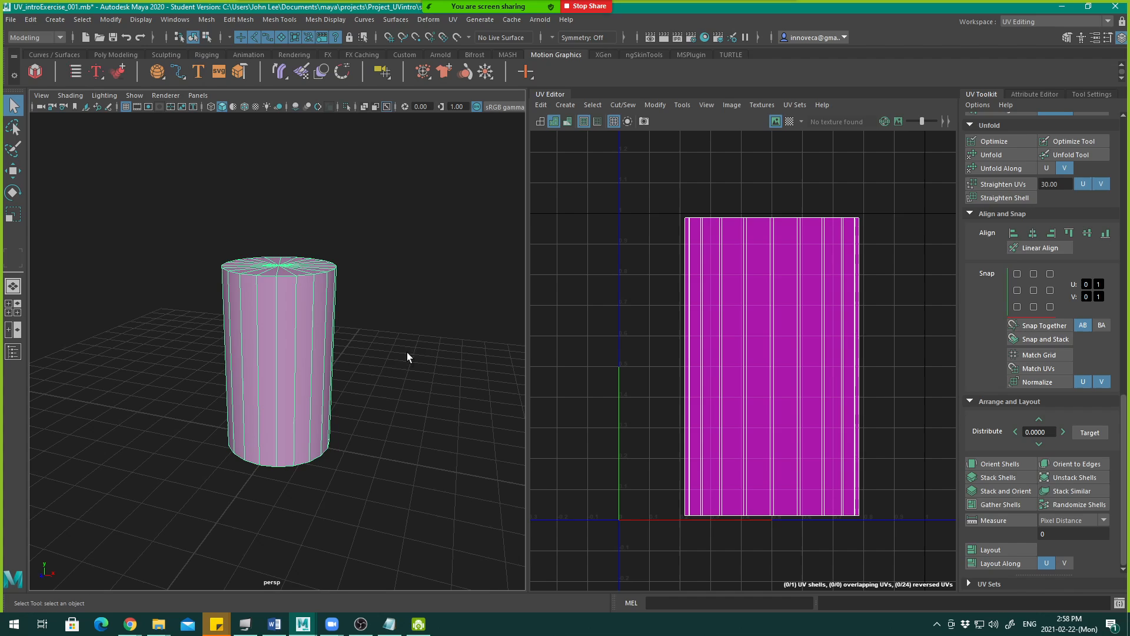
pyautogui.keyDown('alt'); pyautogui.moveTo(392, 383); pyautogui.dragTo(361, 378); pyautogui.keyUp('alt')
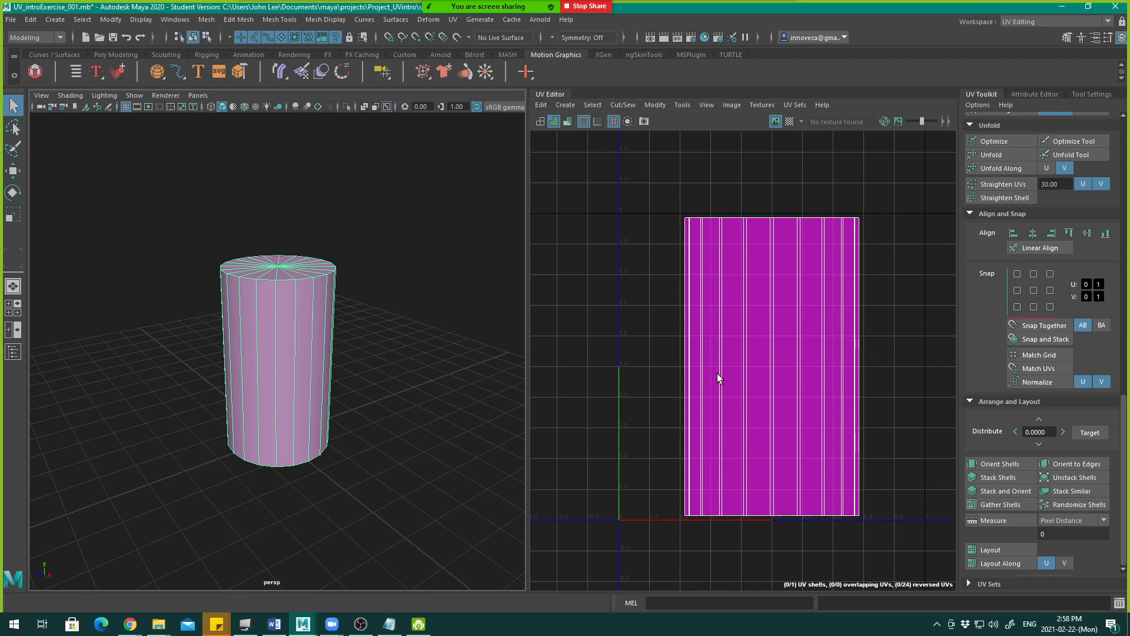
pyautogui.keyDown('alt'); pyautogui.moveTo(277, 381); pyautogui.dragTo(295, 379); pyautogui.keyUp('alt')
pyautogui.keyDown('alt'); pyautogui.moveTo(295, 379); pyautogui.dragTo(300, 396, button='right'); pyautogui.keyUp('alt')
pyautogui.keyDown('alt'); pyautogui.moveTo(300, 396); pyautogui.dragTo(291, 399, button='middle'); pyautogui.keyUp('alt')
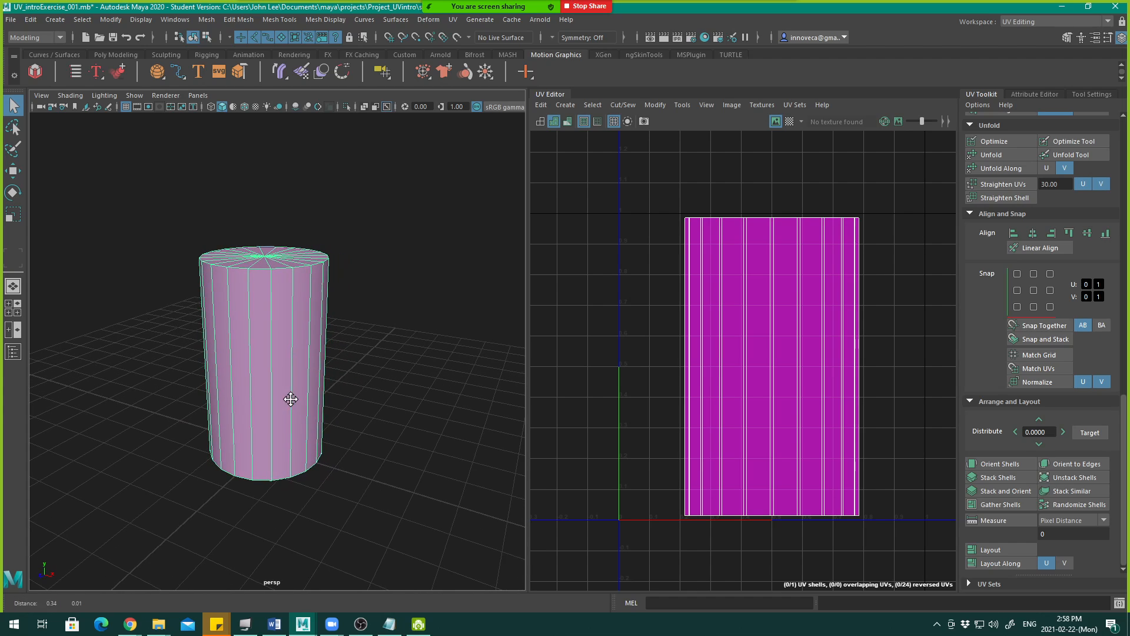
pyautogui.click(395, 373)
pyautogui.scroll(3, 321, 371)
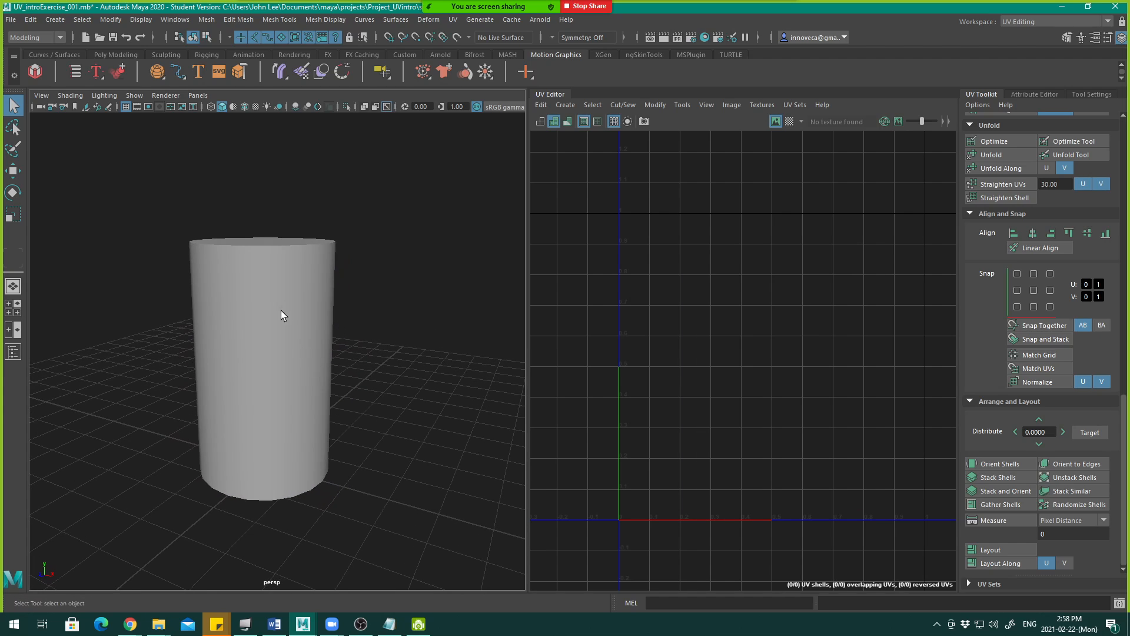
pyautogui.keyDown('alt'); pyautogui.moveTo(366, 397); pyautogui.dragTo(318, 394); pyautogui.keyUp('alt')
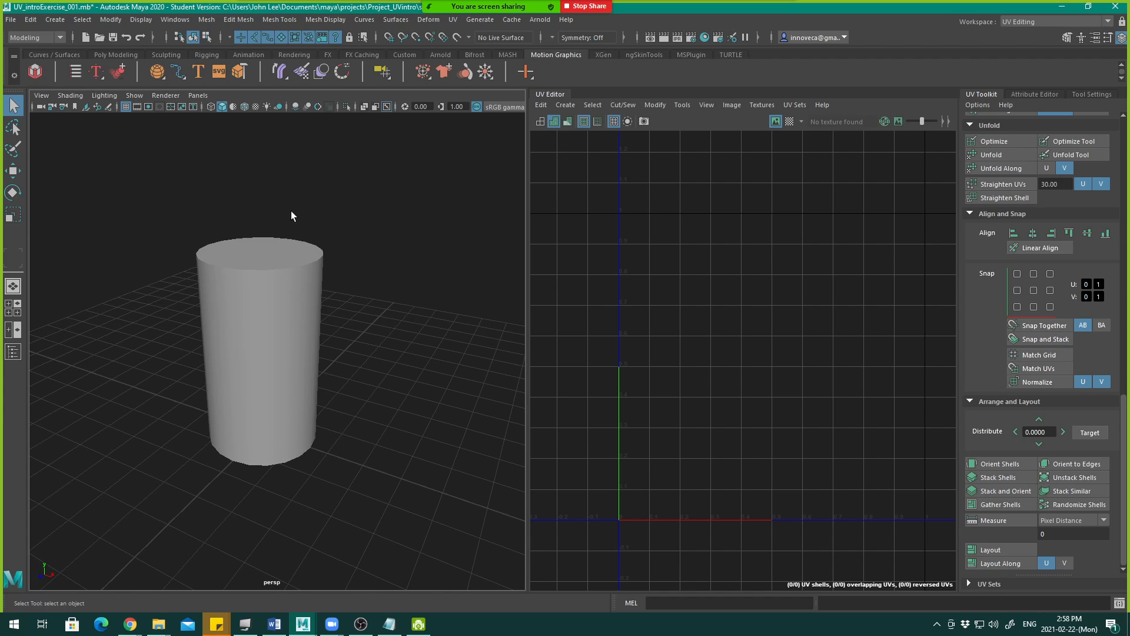
# - Select the CocaCola_GEO cylinder and assign a new Lambert material to it
pyautogui.click(287, 257)
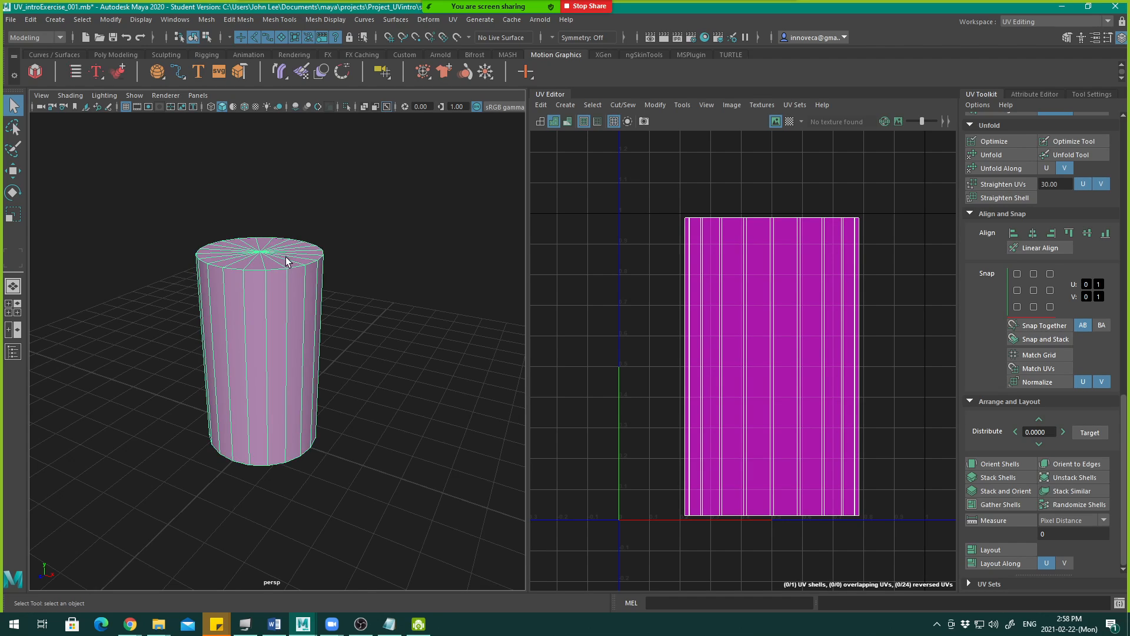
pyautogui.rightClick(285, 275)
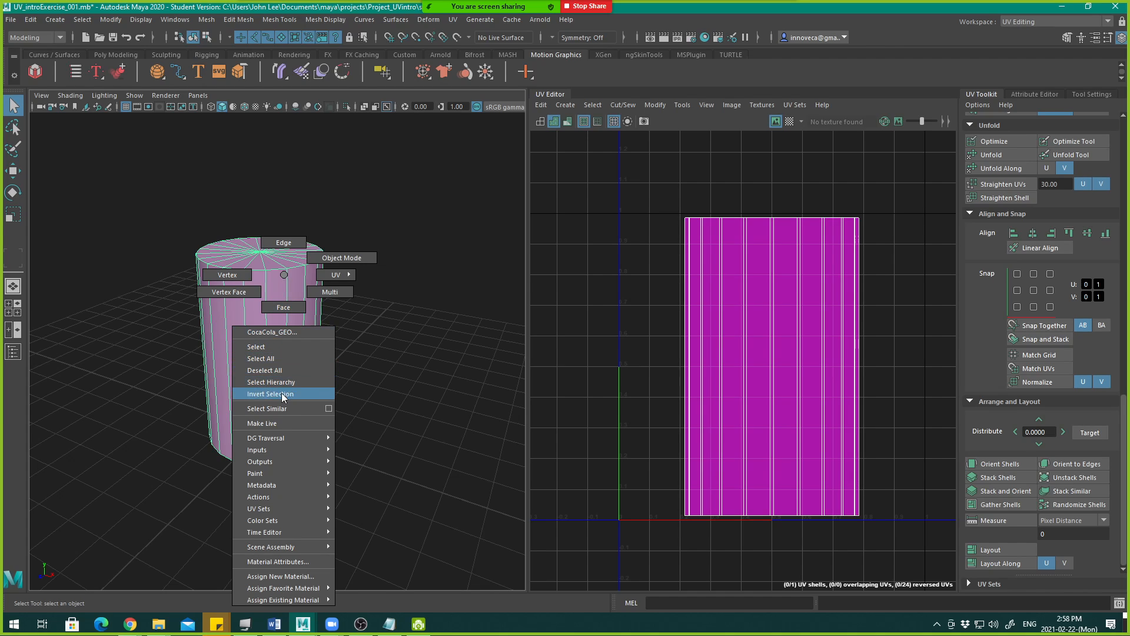
pyautogui.moveTo(282, 502)
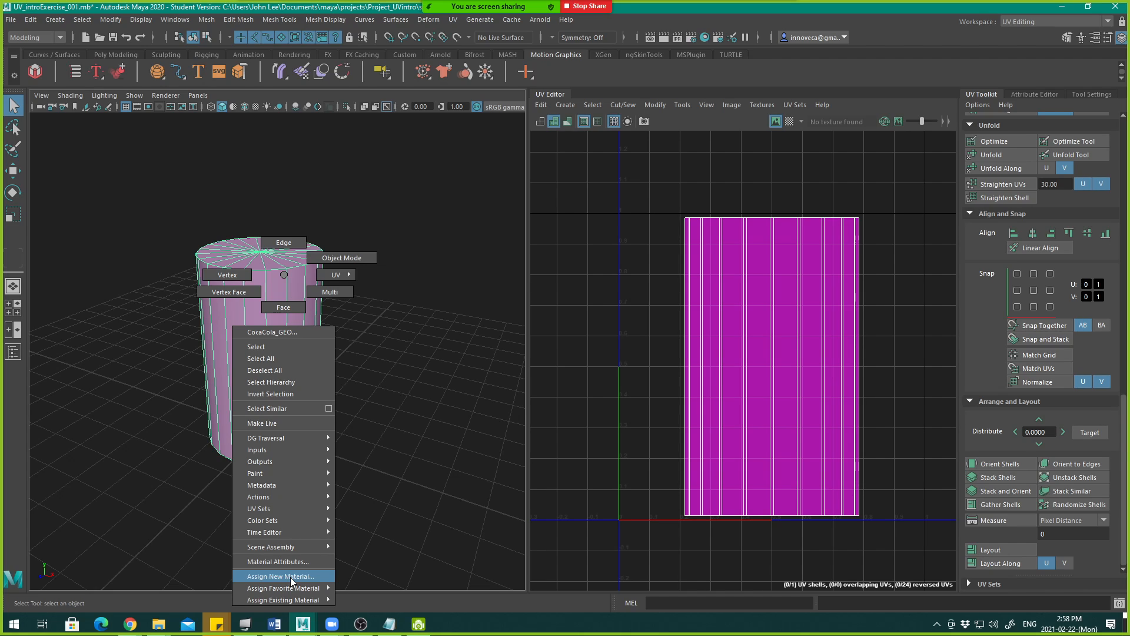
pyautogui.click(291, 577)
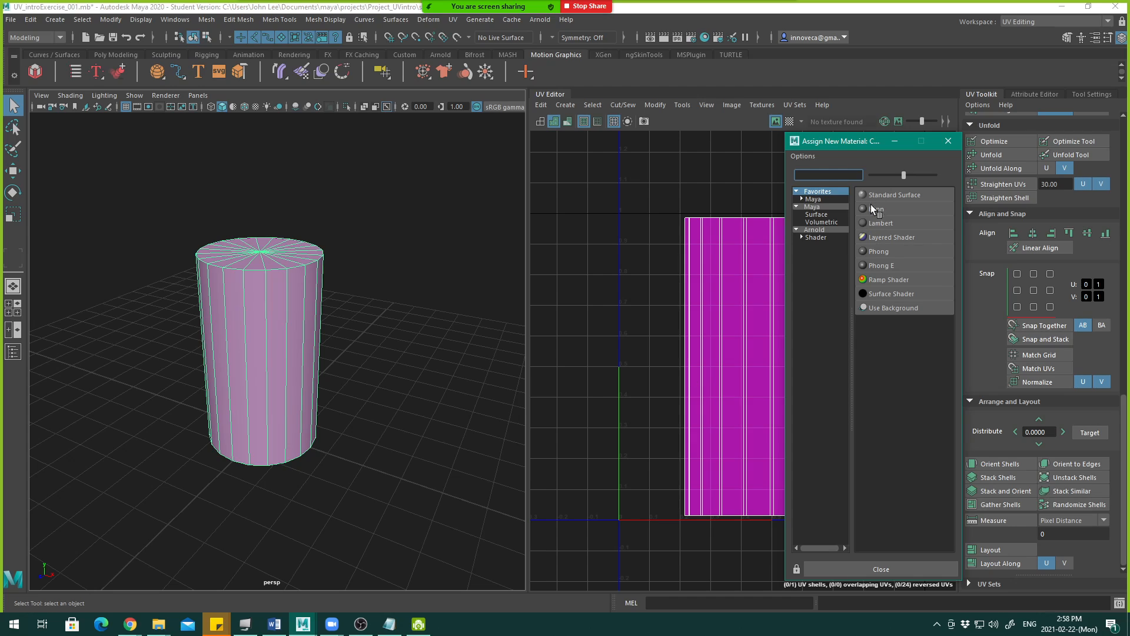
pyautogui.moveTo(848, 146); pyautogui.dragTo(395, 140)
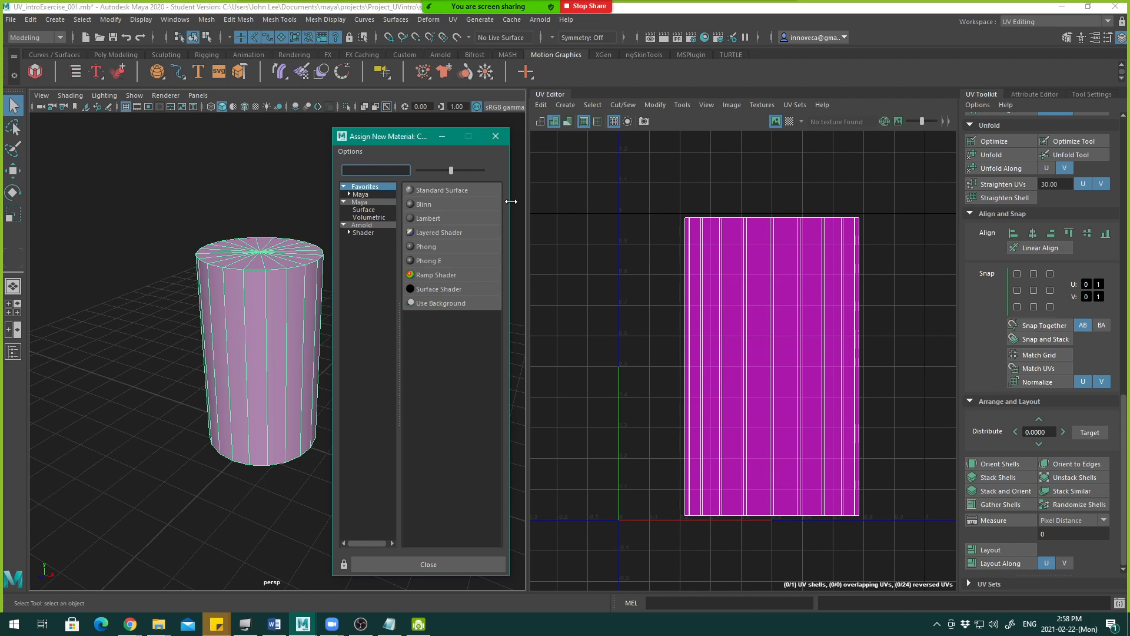
pyautogui.moveTo(510, 203)
pyautogui.mouseDown()
pyautogui.moveTo(585, 208)
pyautogui.moveTo(515, 210)
pyautogui.mouseUp()
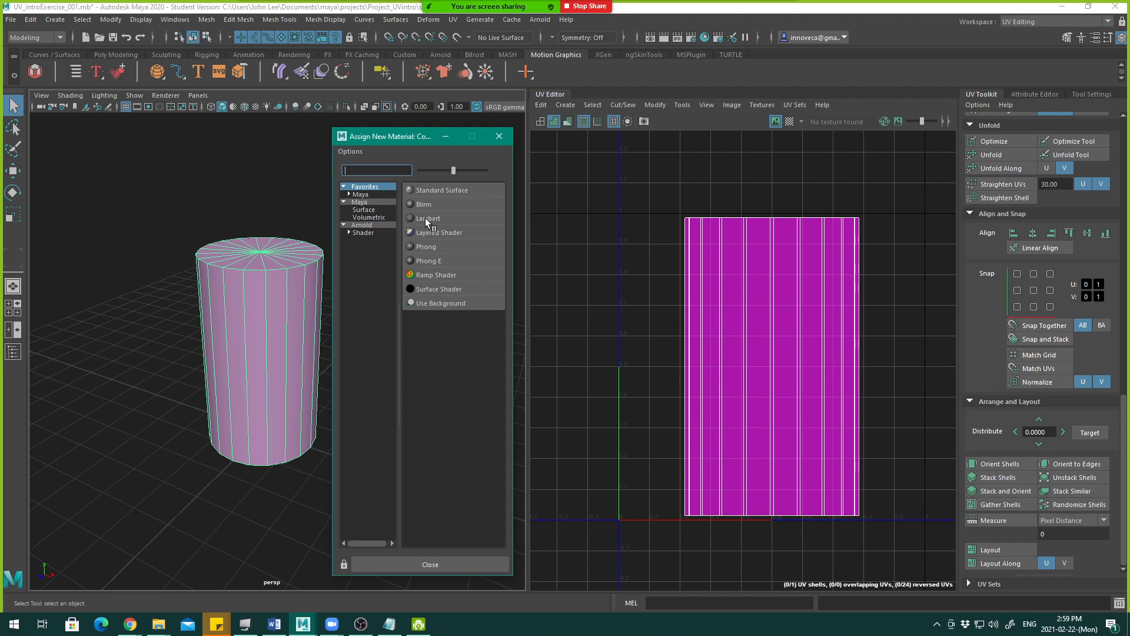
pyautogui.click(444, 217)
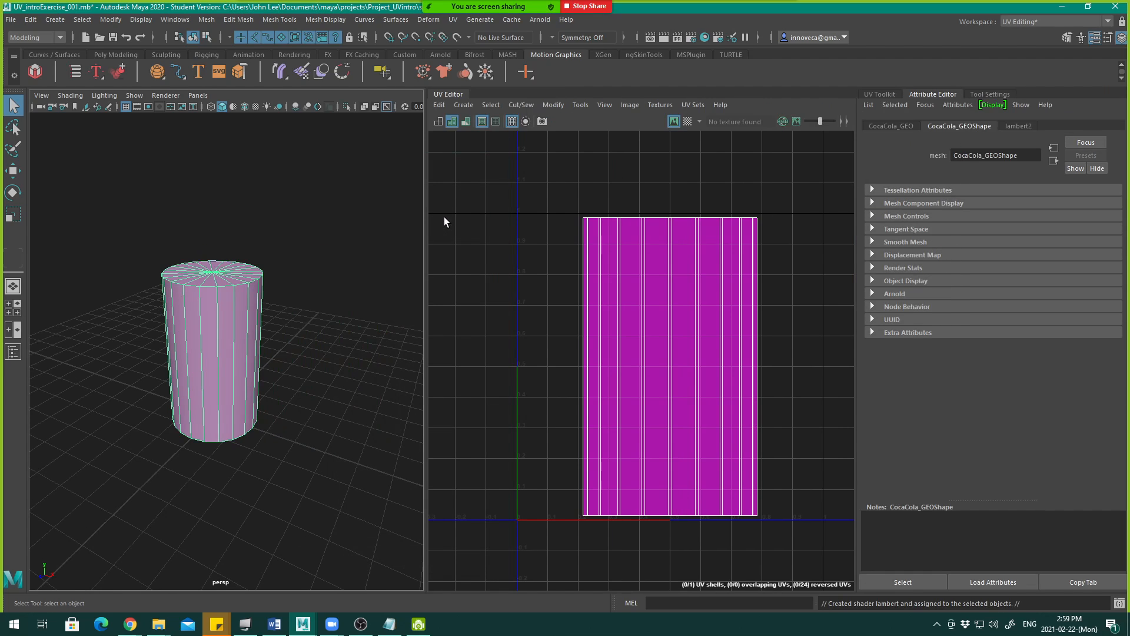
# - Connect a File texture to the Color attribute of the lambert2 material
pyautogui.click(1017, 126)
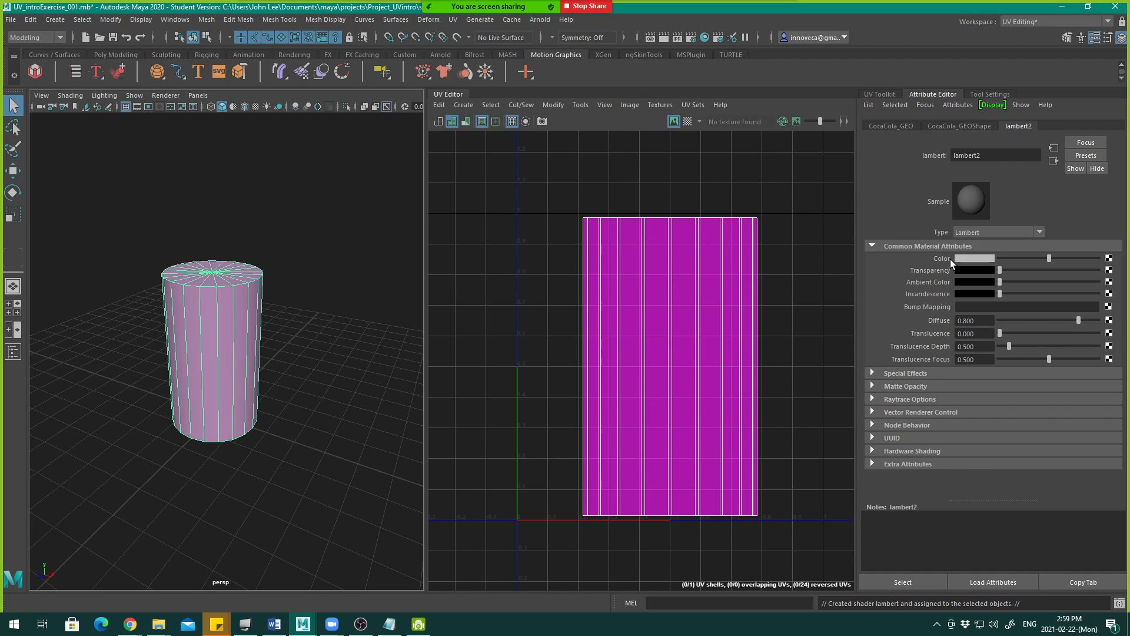
pyautogui.click(1109, 260)
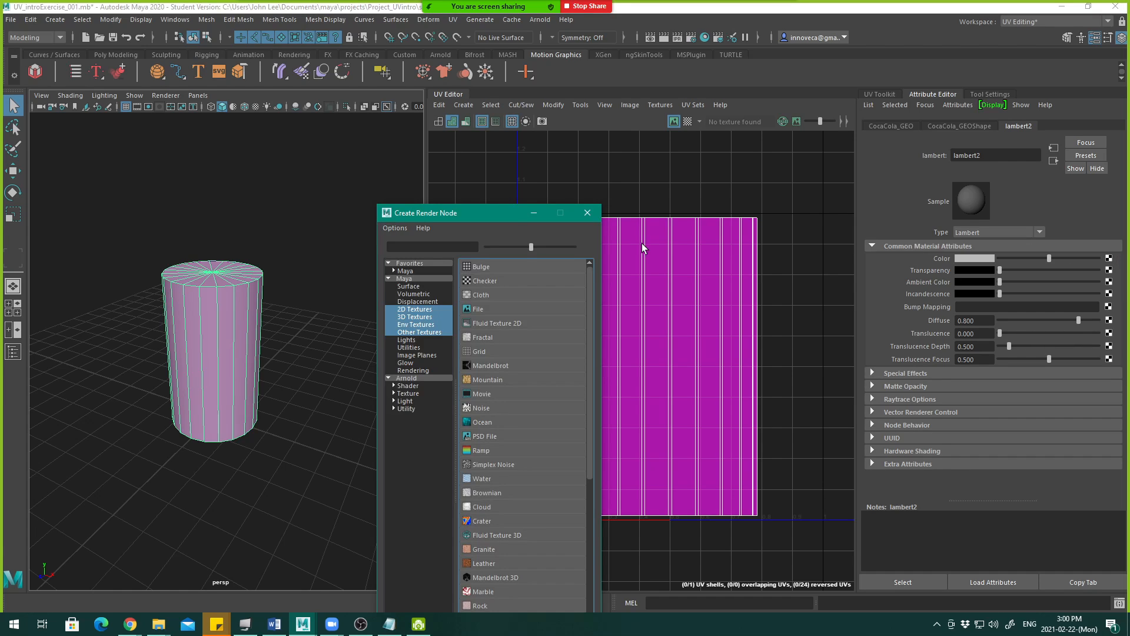
pyautogui.moveTo(488, 212); pyautogui.dragTo(589, 125)
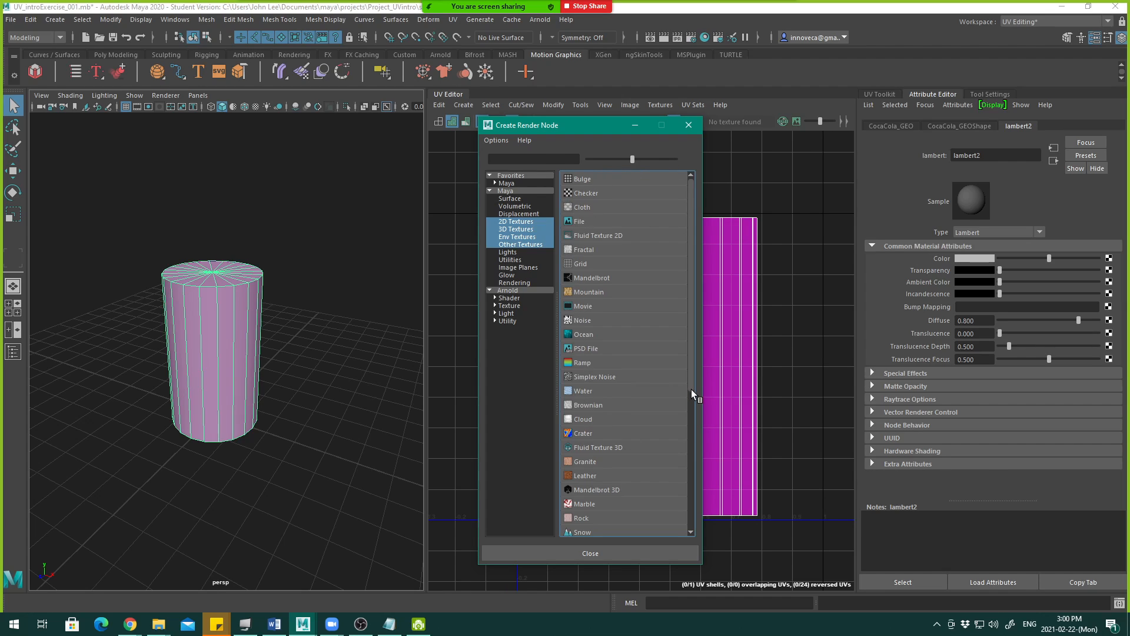
pyautogui.moveTo(691, 390); pyautogui.dragTo(688, 365)
pyautogui.click(588, 221)
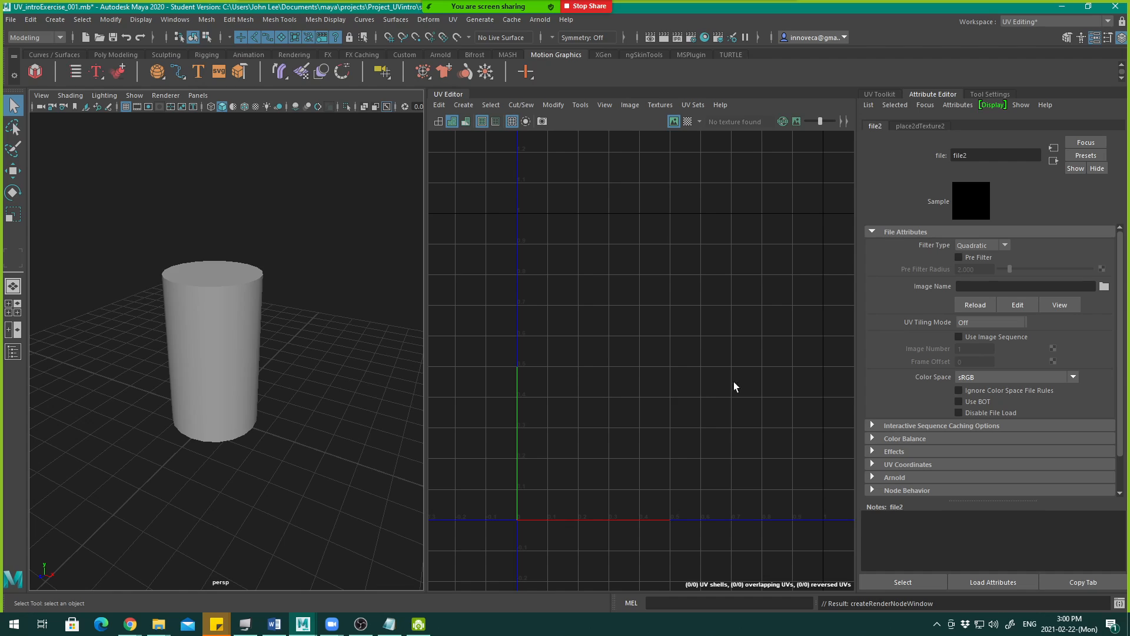
# - Load CocaCola_Texture.png from the project's sourceimages folder as the file texture's image
pyautogui.click(1103, 287)
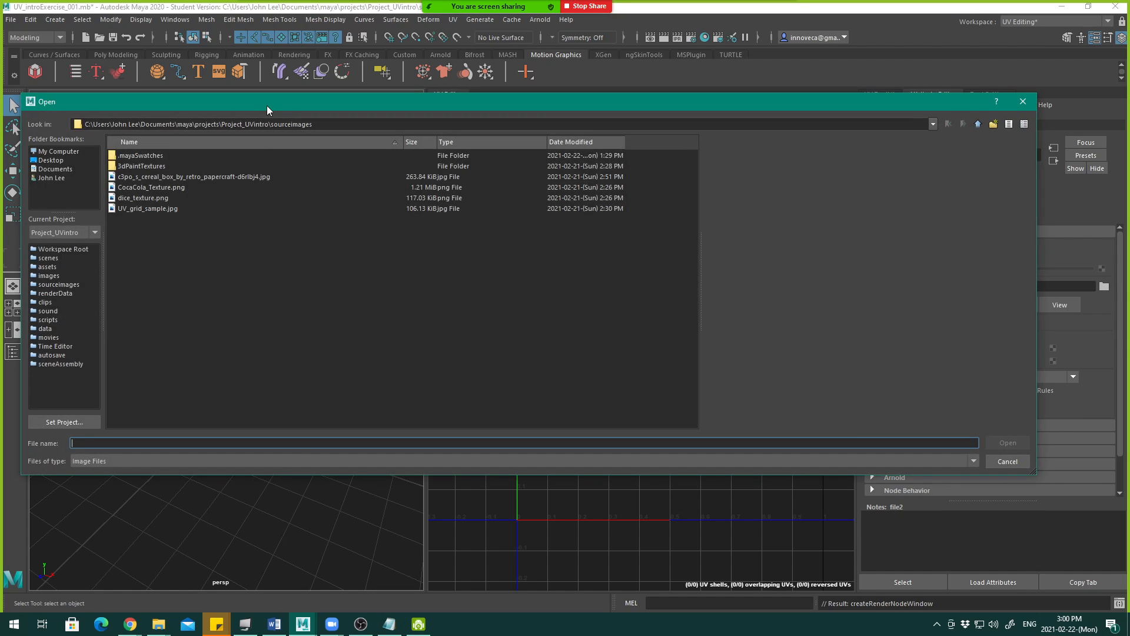
pyautogui.moveTo(267, 106); pyautogui.dragTo(304, 199)
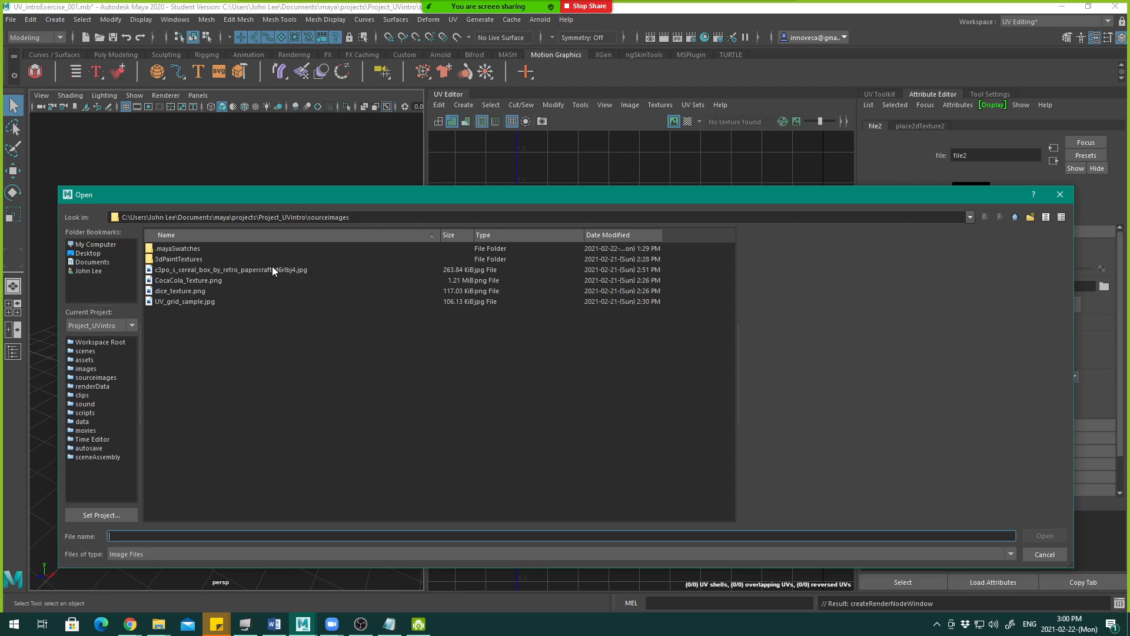
pyautogui.click(221, 282)
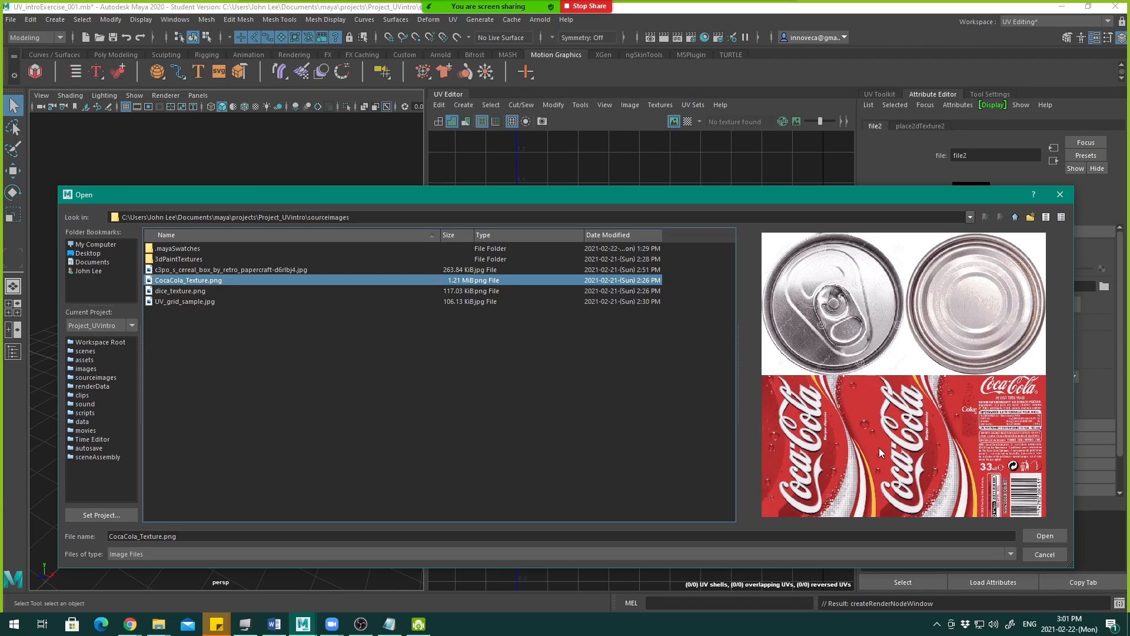
pyautogui.click(1045, 536)
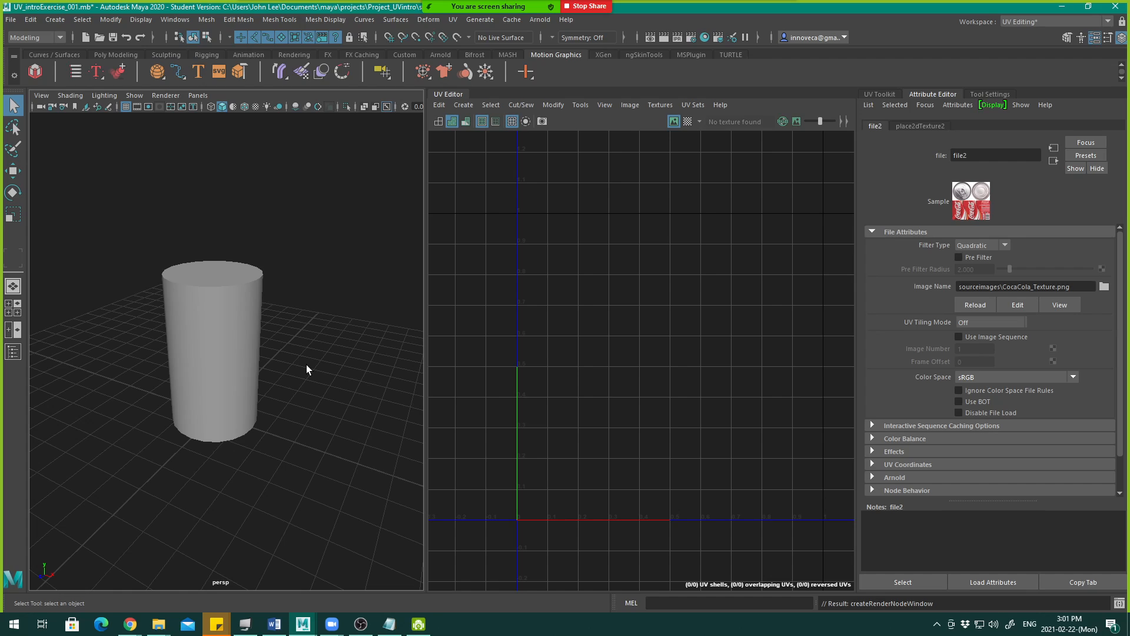
# - Turn on textured display in the perspective view and select the cylinder to show its UVs over the Coca-Cola texture
pyautogui.press('6')
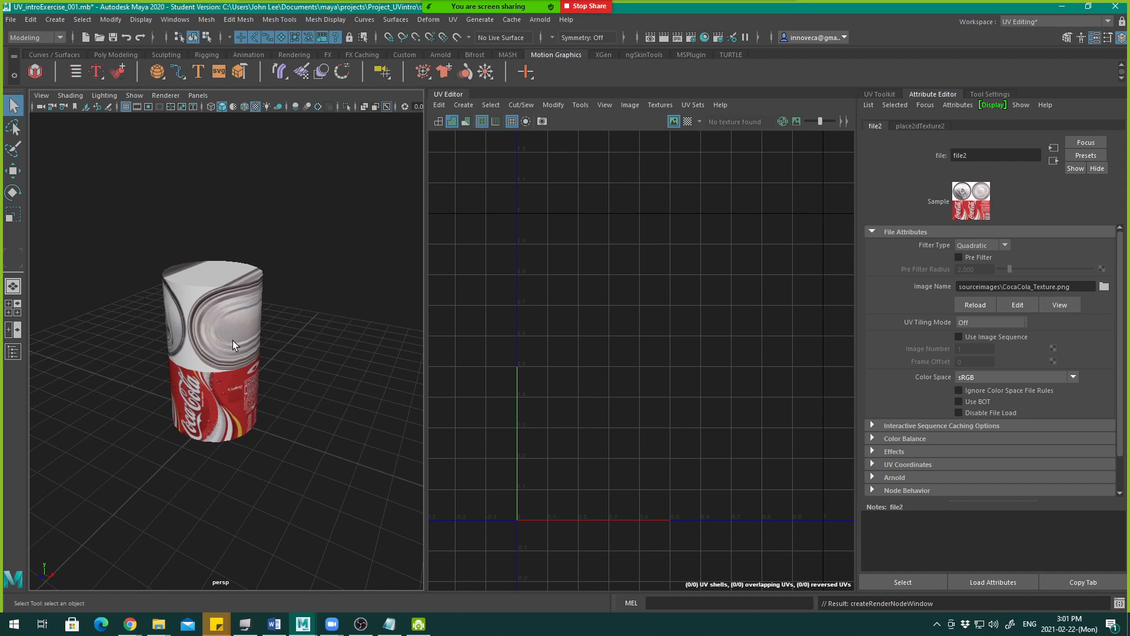
pyautogui.keyDown('alt'); pyautogui.moveTo(254, 367); pyautogui.dragTo(331, 418, button='right'); pyautogui.keyUp('alt')
pyautogui.keyDown('alt'); pyautogui.moveTo(269, 436); pyautogui.dragTo(156, 424); pyautogui.keyUp('alt')
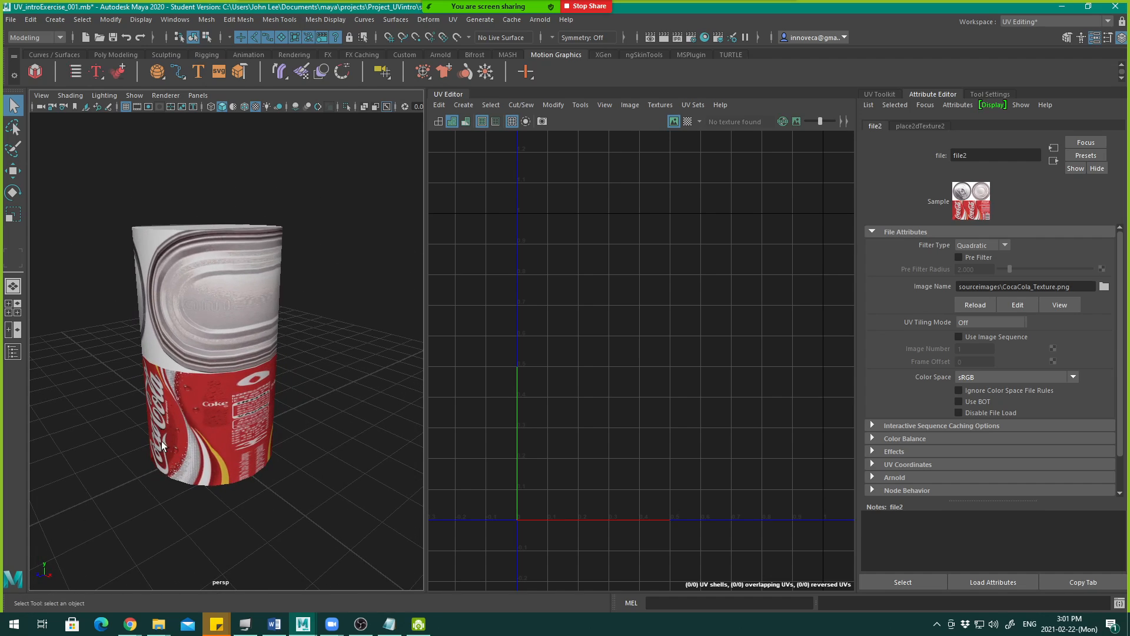
pyautogui.click(217, 364)
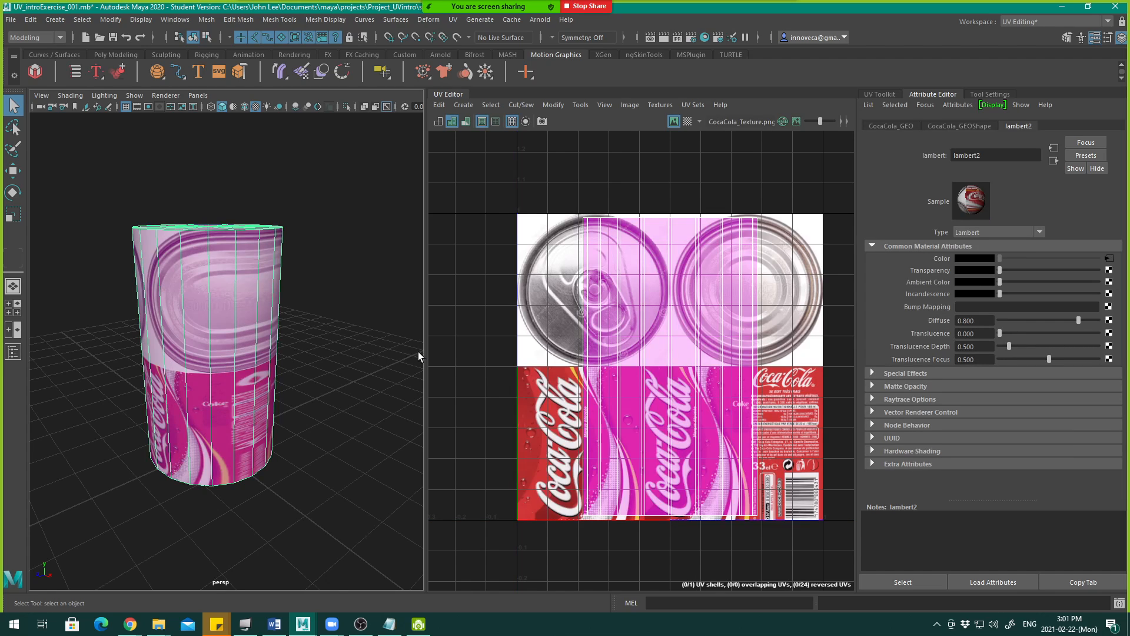
pyautogui.keyDown('alt'); pyautogui.moveTo(663, 288); pyautogui.dragTo(640, 282, button='middle'); pyautogui.keyUp('alt')
pyautogui.scroll(2, 640, 281)
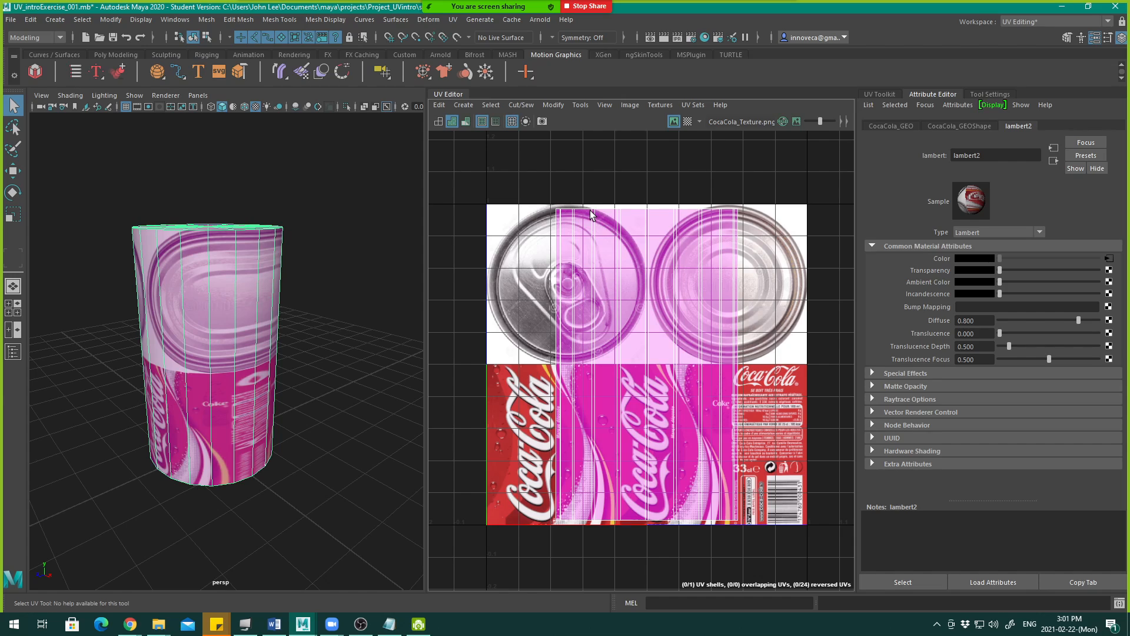
# - Select all of the cylinder's UVs and shift the shell slightly along U over the texture with the Move tool
pyautogui.moveTo(590, 209); pyautogui.dragTo(631, 212, button='right')
pyautogui.moveTo(531, 189); pyautogui.dragTo(765, 562)
pyautogui.scroll(-2, 242, 336)
pyautogui.keyDown('alt'); pyautogui.moveTo(241, 335); pyautogui.dragTo(364, 338); pyautogui.keyUp('alt')
pyautogui.press('w')
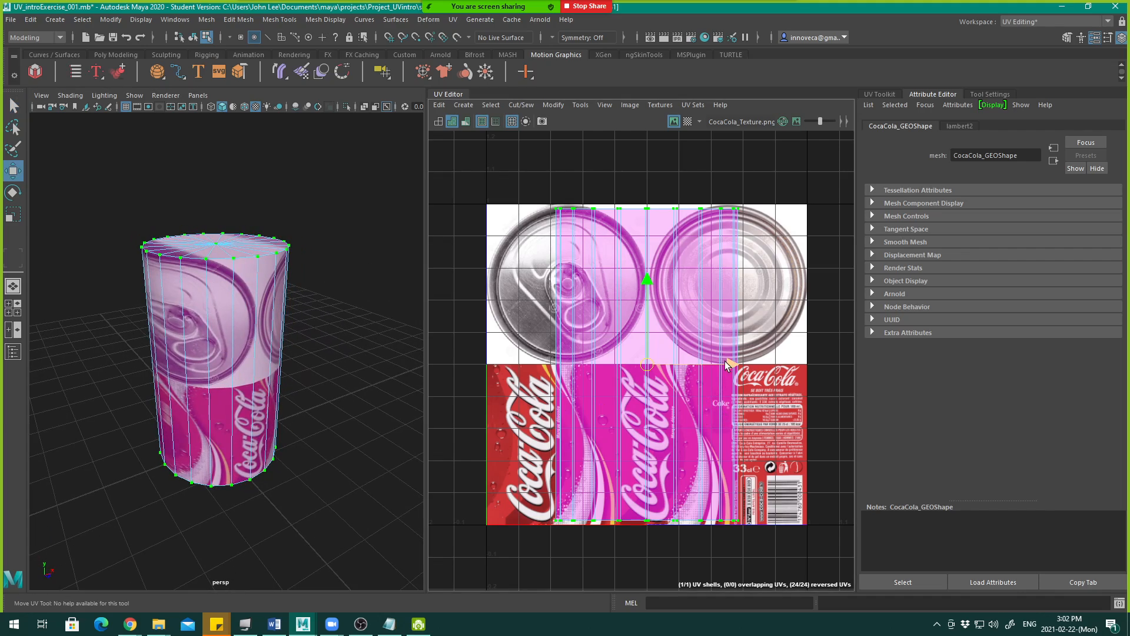
pyautogui.moveTo(732, 364); pyautogui.dragTo(740, 386)
pyautogui.moveTo(658, 376); pyautogui.dragTo(657, 341)
# - Examine the textured 0 to 1 UV tile in relation to the full UV grid surrounding it
pyautogui.scroll(-3, 657, 342)
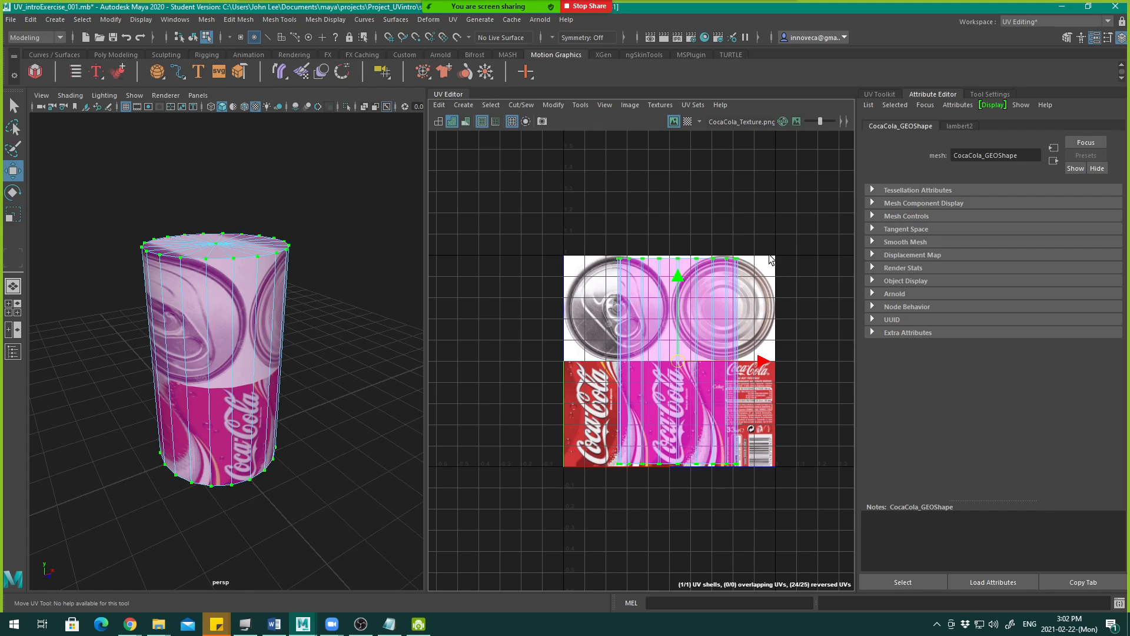
pyautogui.scroll(-5, 559, 378)
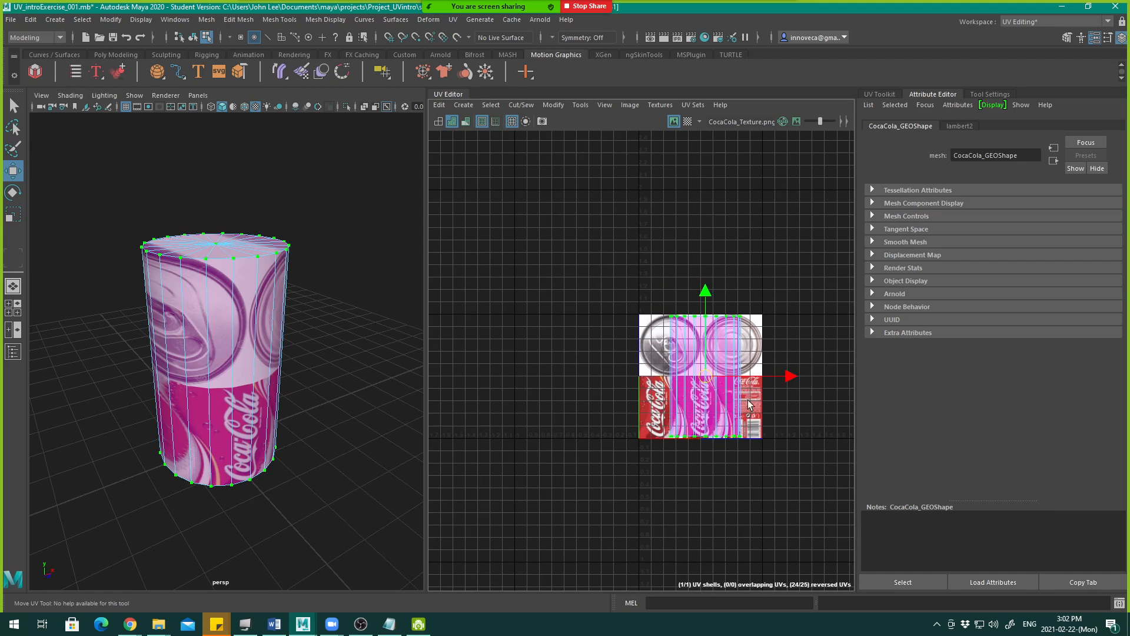
pyautogui.scroll(-5, 731, 445)
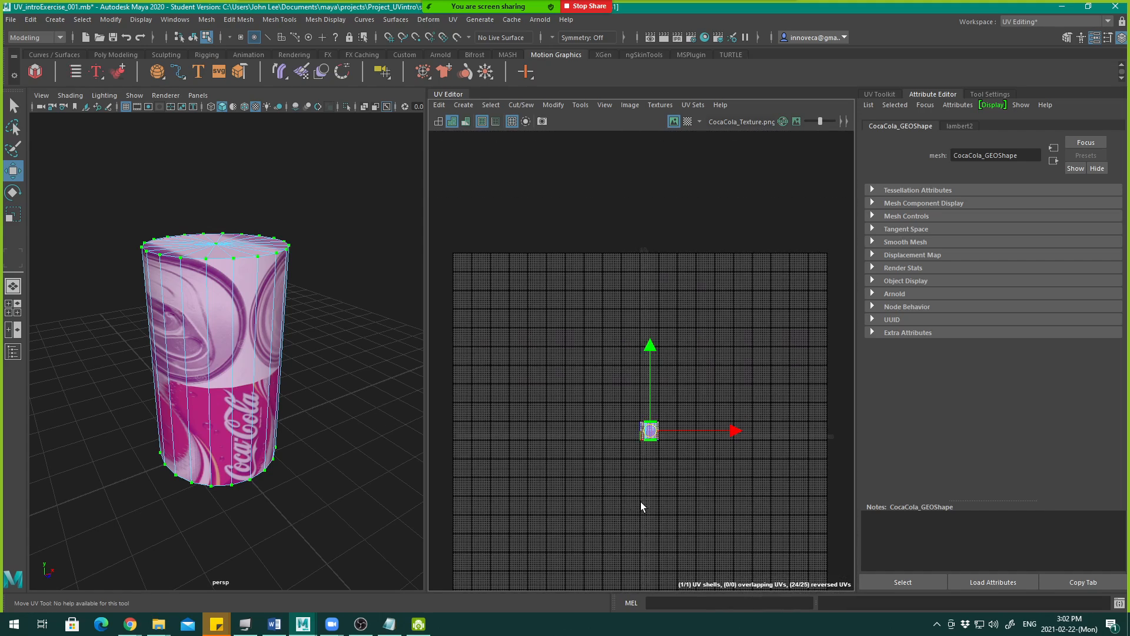
pyautogui.keyDown('alt'); pyautogui.moveTo(642, 503); pyautogui.dragTo(627, 420, button='middle'); pyautogui.keyUp('alt')
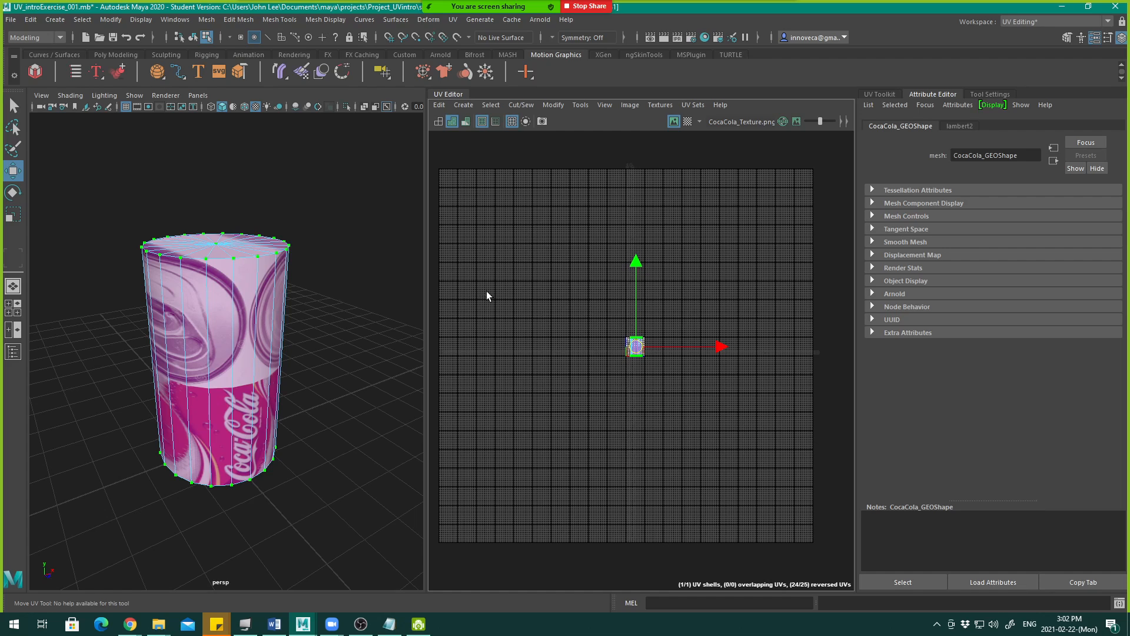
pyautogui.scroll(2, 583, 404)
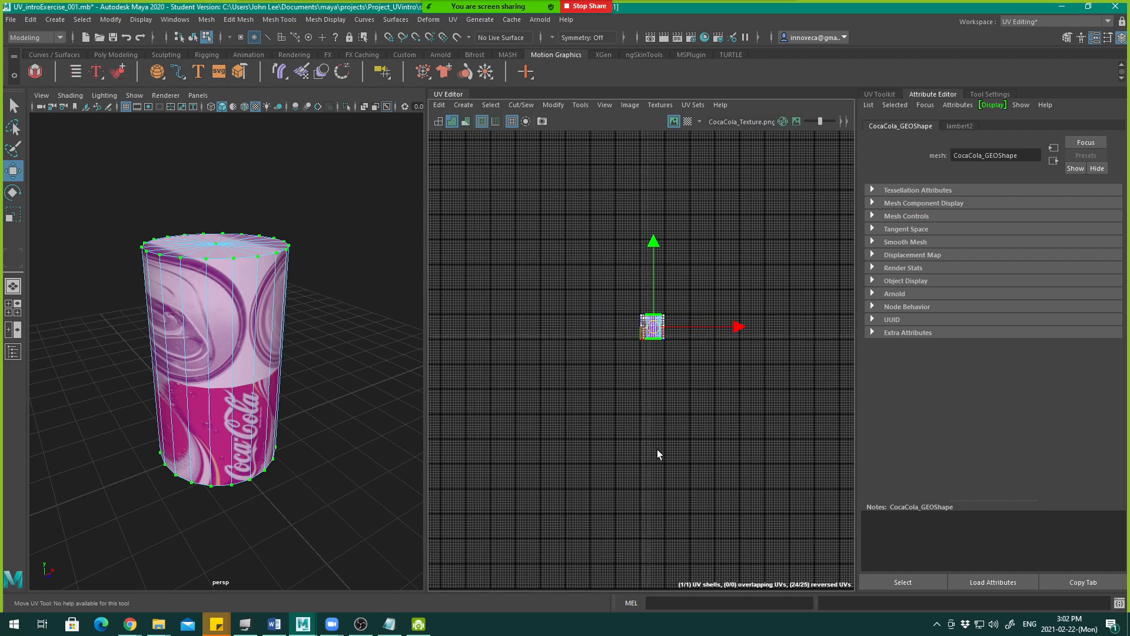
pyautogui.keyDown('alt'); pyautogui.moveTo(620, 434); pyautogui.dragTo(596, 473, button='middle'); pyautogui.keyUp('alt')
pyautogui.keyDown('alt'); pyautogui.moveTo(568, 409); pyautogui.dragTo(842, 471, button='right'); pyautogui.keyUp('alt')
pyautogui.keyDown('alt'); pyautogui.moveTo(671, 427); pyautogui.dragTo(576, 497, button='middle'); pyautogui.keyUp('alt')
pyautogui.keyDown('alt'); pyautogui.moveTo(591, 428); pyautogui.dragTo(730, 512, button='right'); pyautogui.keyUp('alt')
pyautogui.keyDown('alt'); pyautogui.moveTo(656, 477); pyautogui.dragTo(601, 562, button='middle'); pyautogui.keyUp('alt')
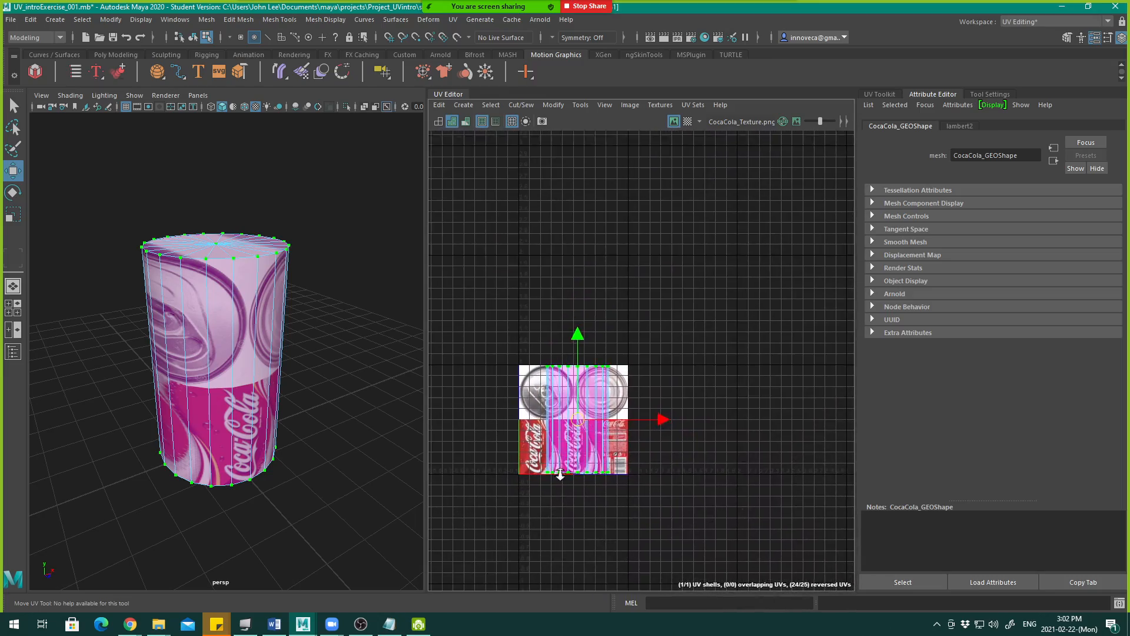
pyautogui.keyDown('alt'); pyautogui.moveTo(558, 473); pyautogui.dragTo(841, 557, button='right'); pyautogui.keyUp('alt')
pyautogui.moveTo(731, 507)
pyautogui.keyDown('alt'); pyautogui.mouseDown(button='middle')
pyautogui.moveTo(749, 532)
pyautogui.moveTo(743, 517)
pyautogui.mouseUp(button='middle'); pyautogui.keyUp('alt')
pyautogui.keyDown('alt'); pyautogui.moveTo(697, 512); pyautogui.dragTo(734, 526, button='right'); pyautogui.keyUp('alt')
pyautogui.keyDown('alt'); pyautogui.moveTo(728, 522); pyautogui.dragTo(737, 518, button='middle'); pyautogui.keyUp('alt')
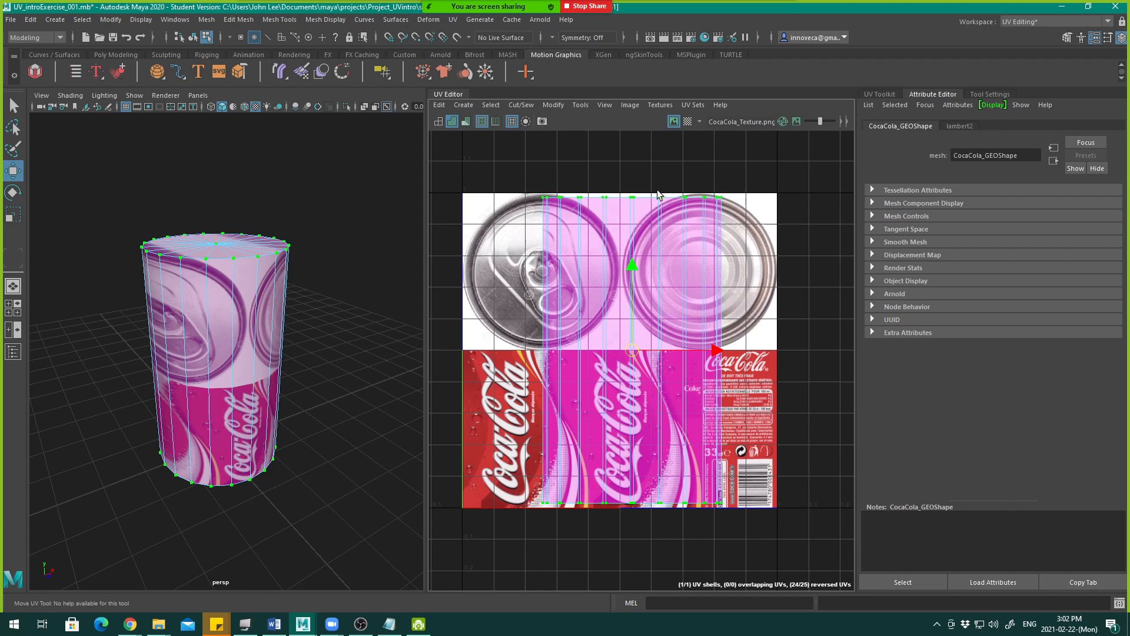
# - Move the UV shell horizontally off the texture image to show its effect on the cylinder, and undo the move
pyautogui.keyDown('alt'); pyautogui.moveTo(828, 470); pyautogui.dragTo(677, 458, button='right'); pyautogui.keyUp('alt')
pyautogui.keyDown('alt'); pyautogui.moveTo(838, 454); pyautogui.dragTo(666, 447, button='middle'); pyautogui.keyUp('alt')
pyautogui.keyDown('alt'); pyautogui.moveTo(666, 448); pyautogui.dragTo(575, 427, button='right'); pyautogui.keyUp('alt')
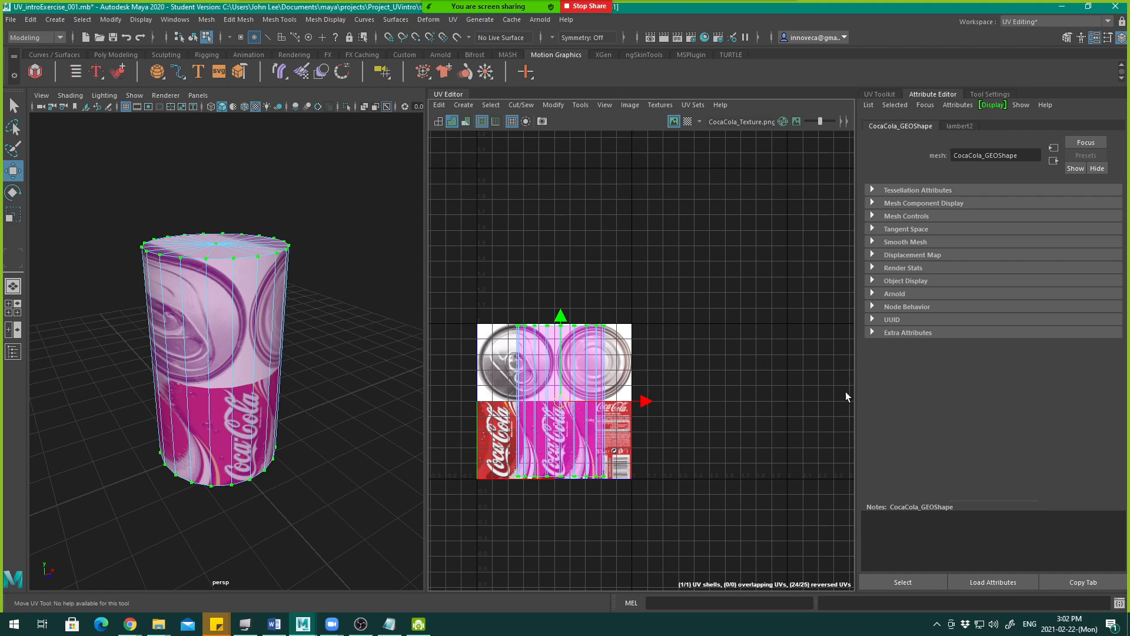
pyautogui.moveTo(645, 401); pyautogui.dragTo(790, 401)
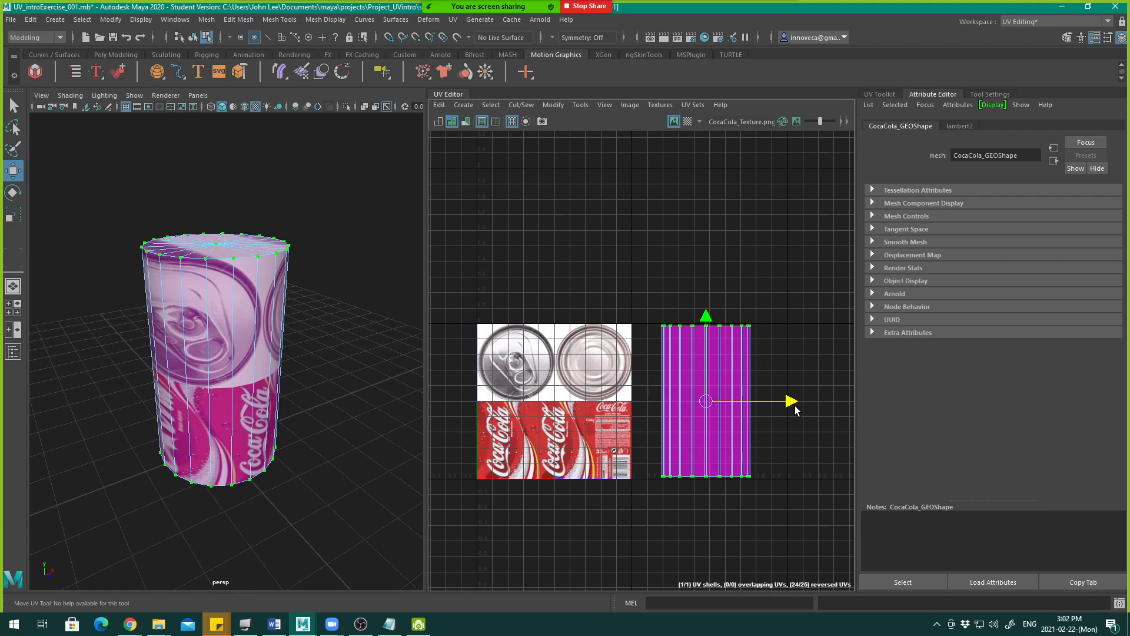
pyautogui.hotkey('ctrl', 'z')
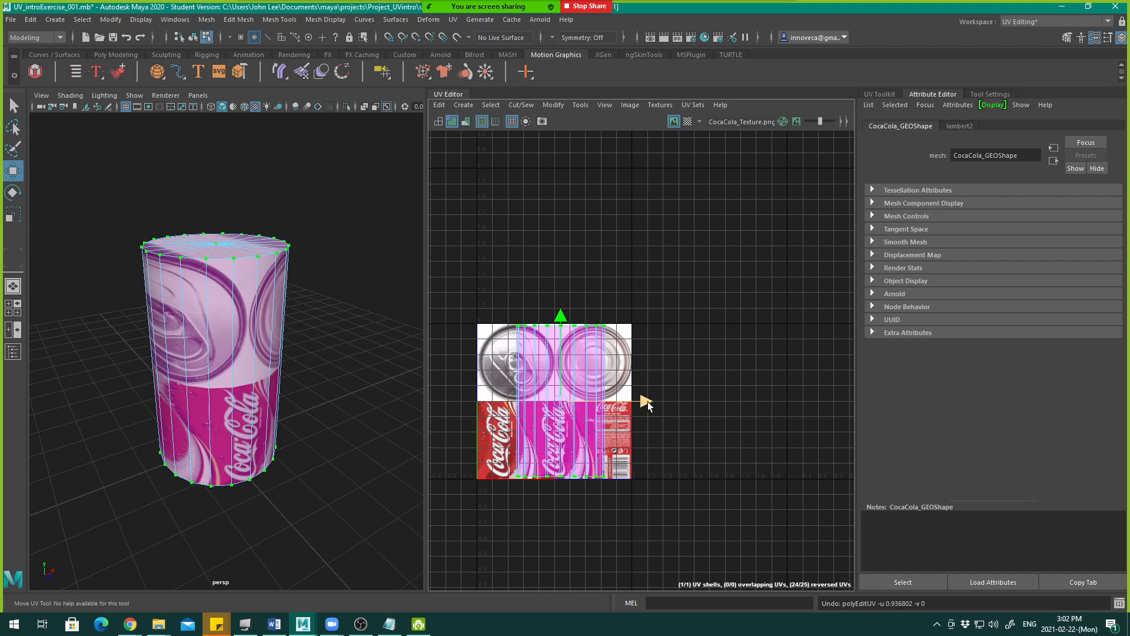
# - Examine how the UV shell overlaps the can lids and label inside the 0 to 1 tile and beside the neighbouring empty tiles
pyautogui.keyDown('alt'); pyautogui.moveTo(768, 349); pyautogui.dragTo(677, 352, button='right'); pyautogui.keyUp('alt')
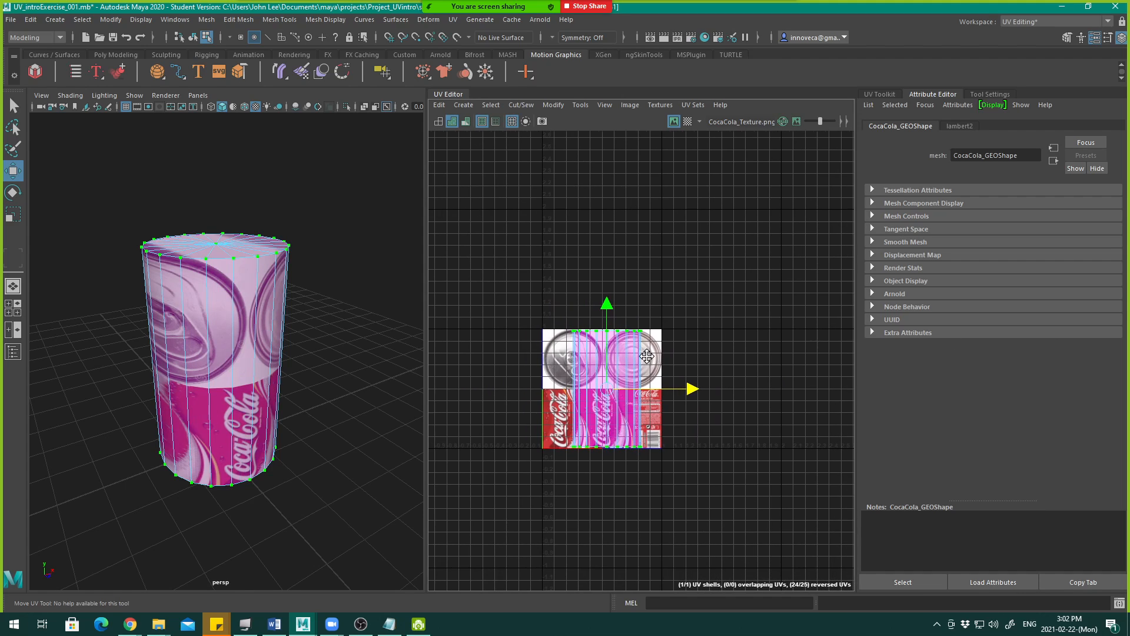
pyautogui.keyDown('alt'); pyautogui.moveTo(649, 355); pyautogui.dragTo(624, 384, button='middle'); pyautogui.keyUp('alt')
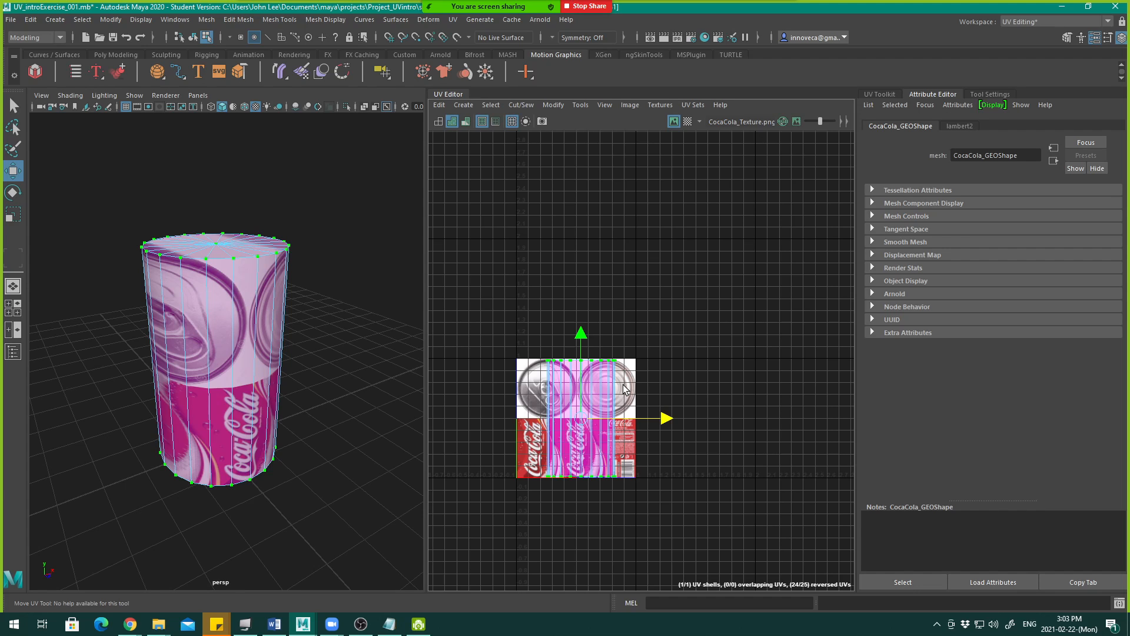
pyautogui.scroll(5, 648, 413)
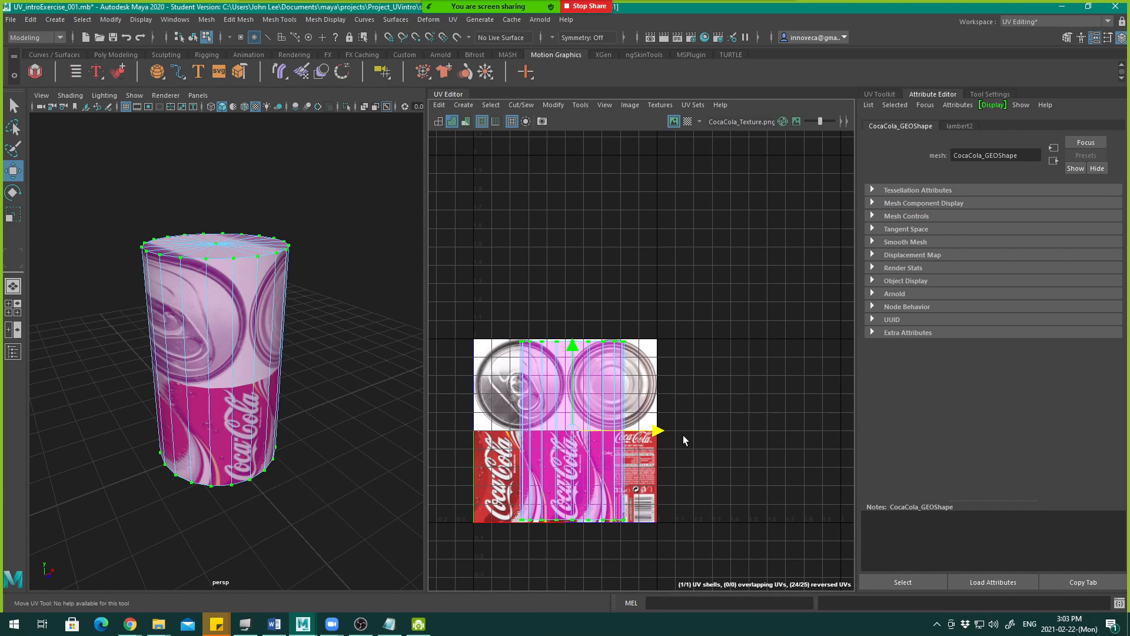
pyautogui.scroll(1, 675, 412)
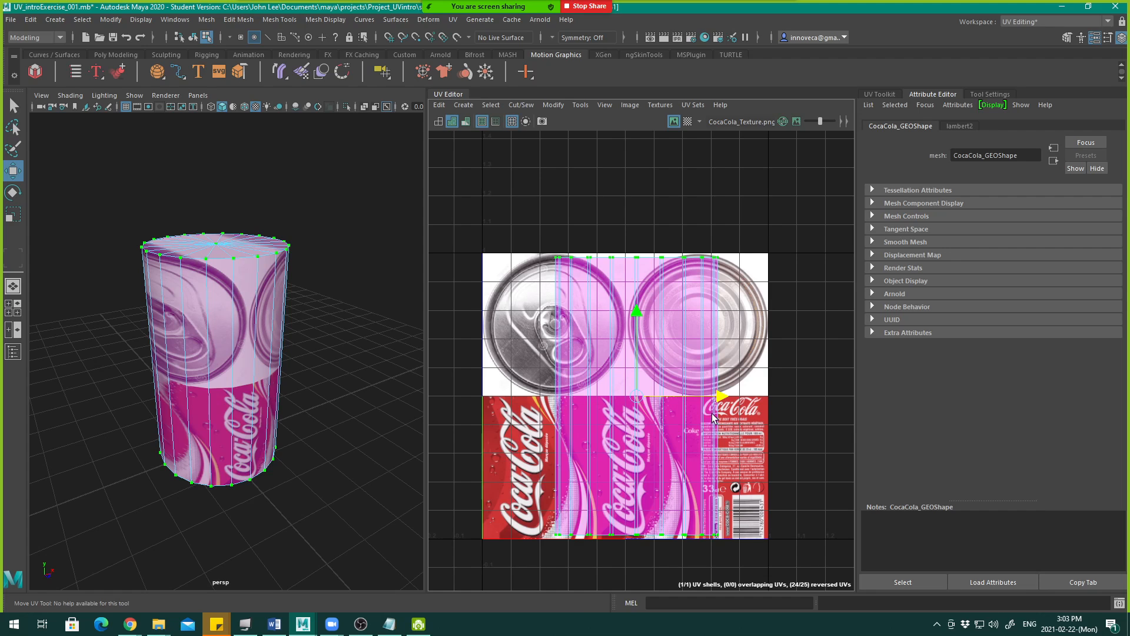
pyautogui.scroll(-2, 754, 404)
pyautogui.keyDown('alt'); pyautogui.moveTo(605, 402); pyautogui.dragTo(483, 403, button='right'); pyautogui.keyUp('alt')
pyautogui.keyDown('alt'); pyautogui.moveTo(807, 402); pyautogui.dragTo(671, 395, button='middle'); pyautogui.keyUp('alt')
pyautogui.keyDown('alt'); pyautogui.moveTo(669, 396); pyautogui.dragTo(613, 395, button='right'); pyautogui.keyUp('alt')
pyautogui.keyDown('alt'); pyautogui.moveTo(674, 394); pyautogui.dragTo(641, 399, button='middle'); pyautogui.keyUp('alt')
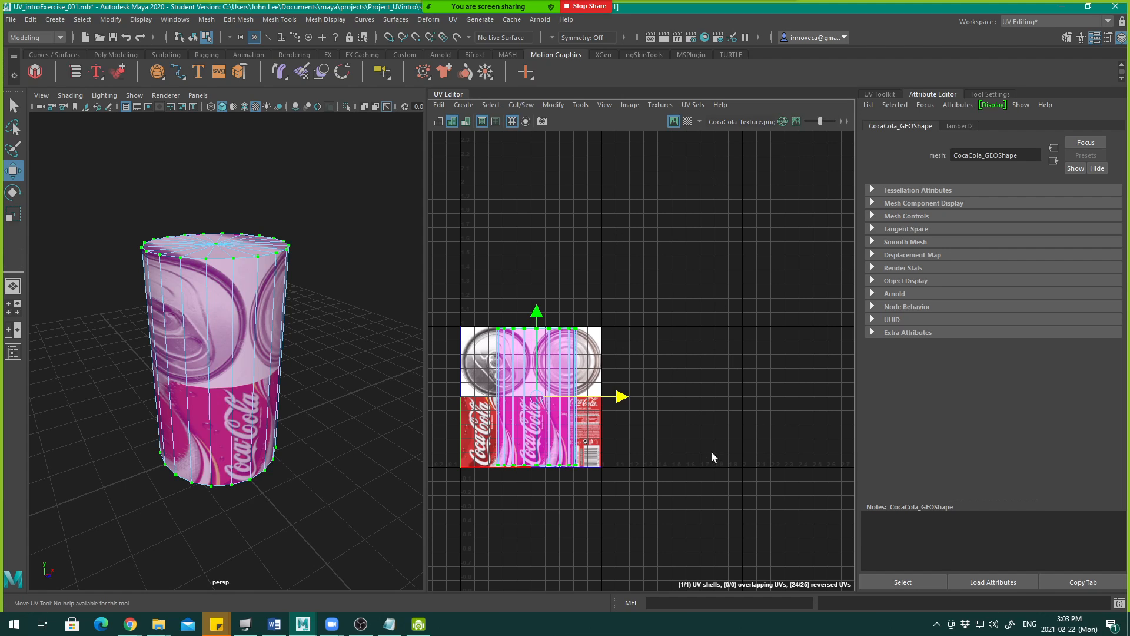
pyautogui.keyDown('alt'); pyautogui.moveTo(712, 452); pyautogui.dragTo(530, 453, button='middle'); pyautogui.keyUp('alt')
pyautogui.keyDown('alt'); pyautogui.moveTo(530, 453); pyautogui.dragTo(525, 442, button='right'); pyautogui.keyUp('alt')
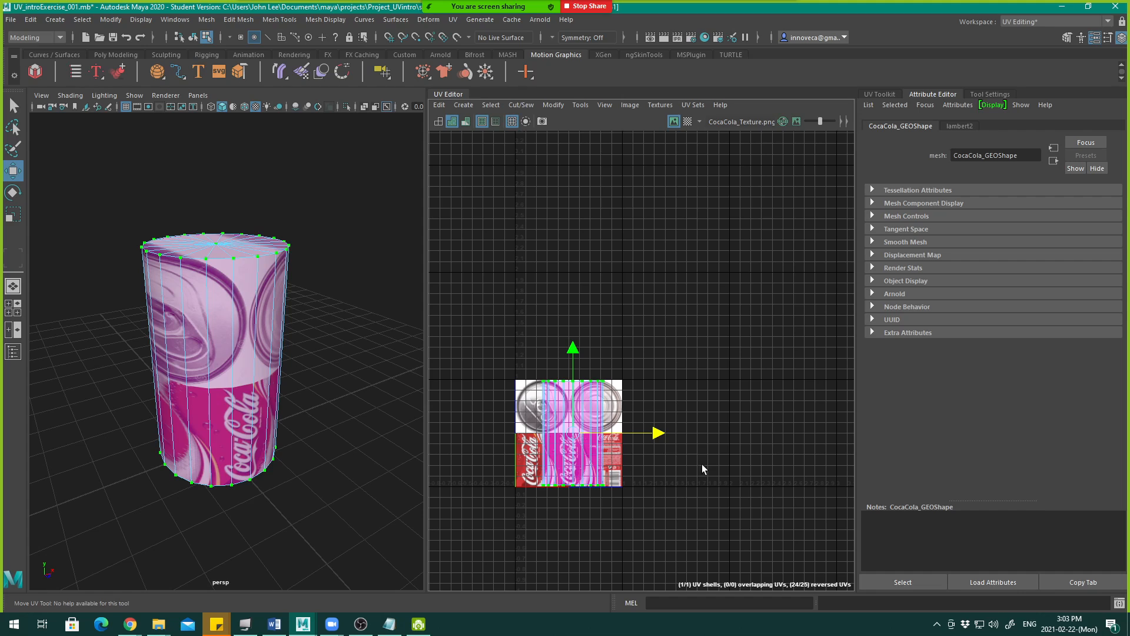
pyautogui.keyDown('alt'); pyautogui.moveTo(674, 453); pyautogui.dragTo(707, 401, button='middle'); pyautogui.keyUp('alt')
pyautogui.keyDown('alt'); pyautogui.moveTo(708, 400); pyautogui.dragTo(772, 460, button='right'); pyautogui.keyUp('alt')
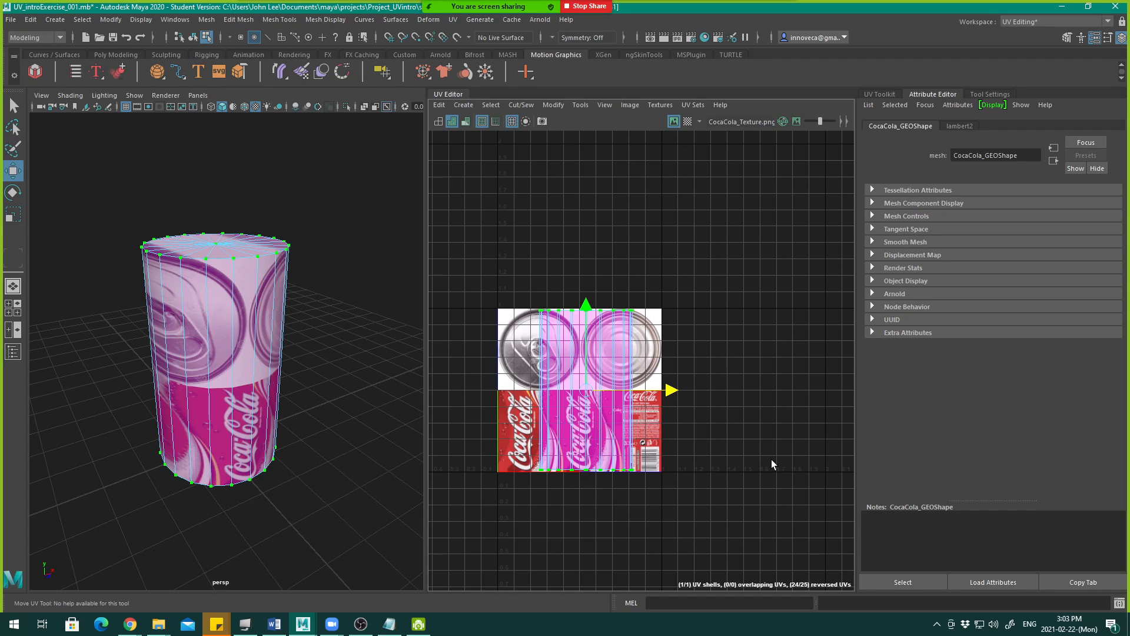
pyautogui.scroll(-4, 771, 460)
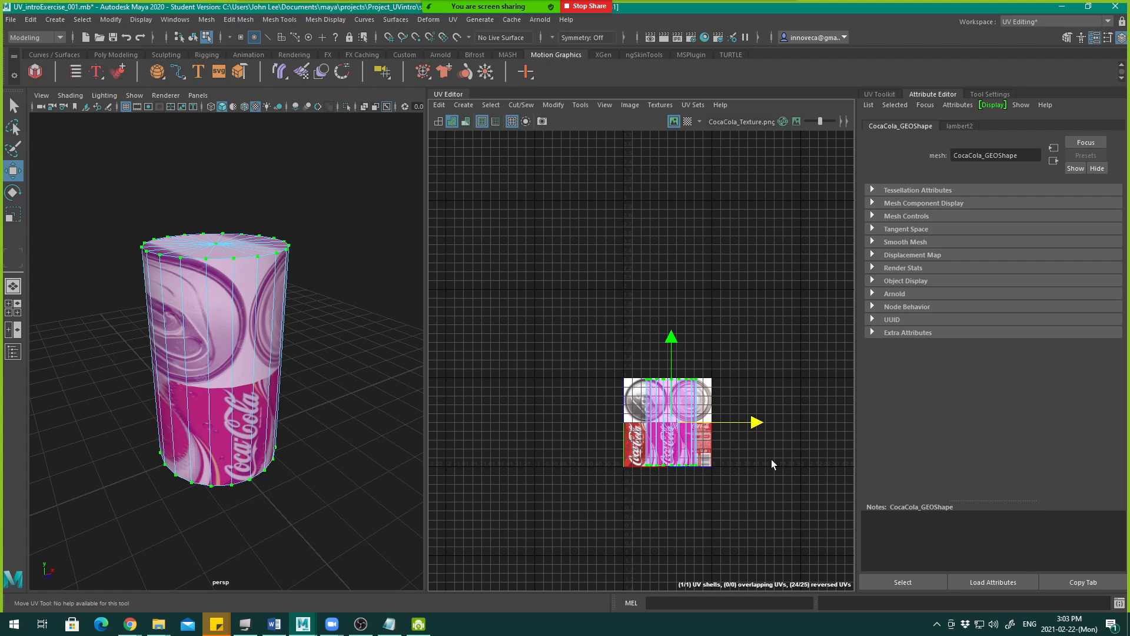
pyautogui.keyDown('alt'); pyautogui.moveTo(771, 459); pyautogui.dragTo(701, 318, button='middle'); pyautogui.keyUp('alt')
pyautogui.keyDown('alt'); pyautogui.moveTo(701, 318); pyautogui.dragTo(921, 399, button='right'); pyautogui.keyUp('alt')
pyautogui.keyDown('alt'); pyautogui.moveTo(732, 371); pyautogui.dragTo(860, 434, button='middle'); pyautogui.keyUp('alt')
pyautogui.keyDown('alt'); pyautogui.moveTo(744, 396); pyautogui.dragTo(829, 500, button='right'); pyautogui.keyUp('alt')
pyautogui.keyDown('alt'); pyautogui.moveTo(792, 490); pyautogui.dragTo(777, 492, button='middle'); pyautogui.keyUp('alt')
pyautogui.keyDown('alt'); pyautogui.moveTo(777, 493); pyautogui.dragTo(800, 515, button='right'); pyautogui.keyUp('alt')
pyautogui.keyDown('alt'); pyautogui.moveTo(788, 493); pyautogui.dragTo(809, 505, button='middle'); pyautogui.keyUp('alt')
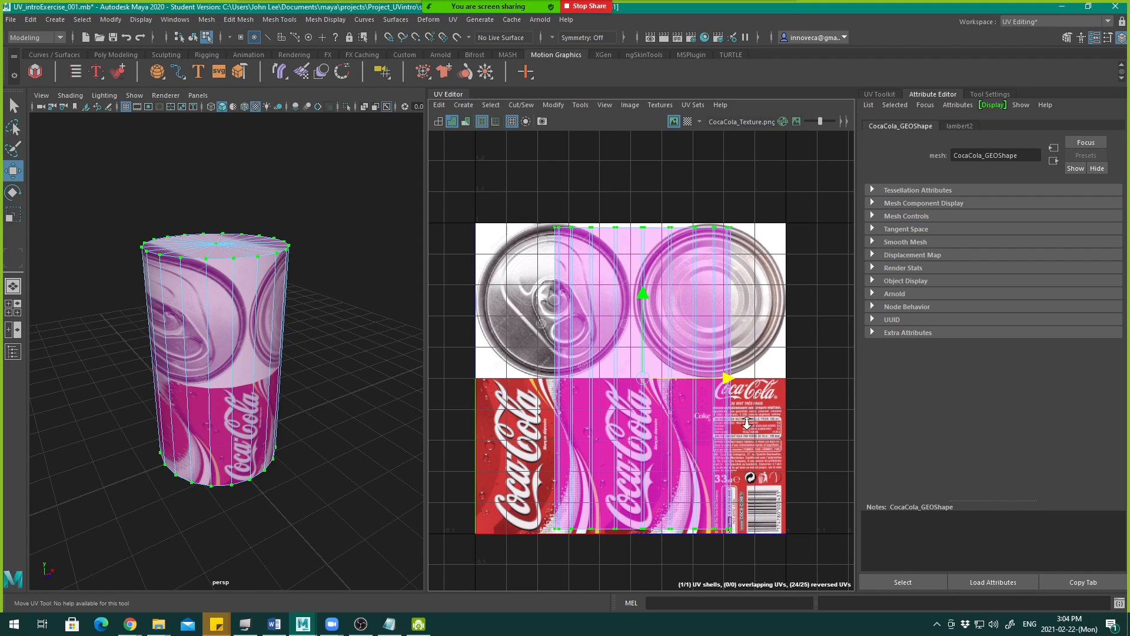
pyautogui.keyDown('alt'); pyautogui.moveTo(748, 424); pyautogui.dragTo(681, 465, button='right'); pyautogui.keyUp('alt')
pyautogui.keyDown('alt'); pyautogui.moveTo(681, 464); pyautogui.dragTo(681, 457, button='middle'); pyautogui.keyUp('alt')
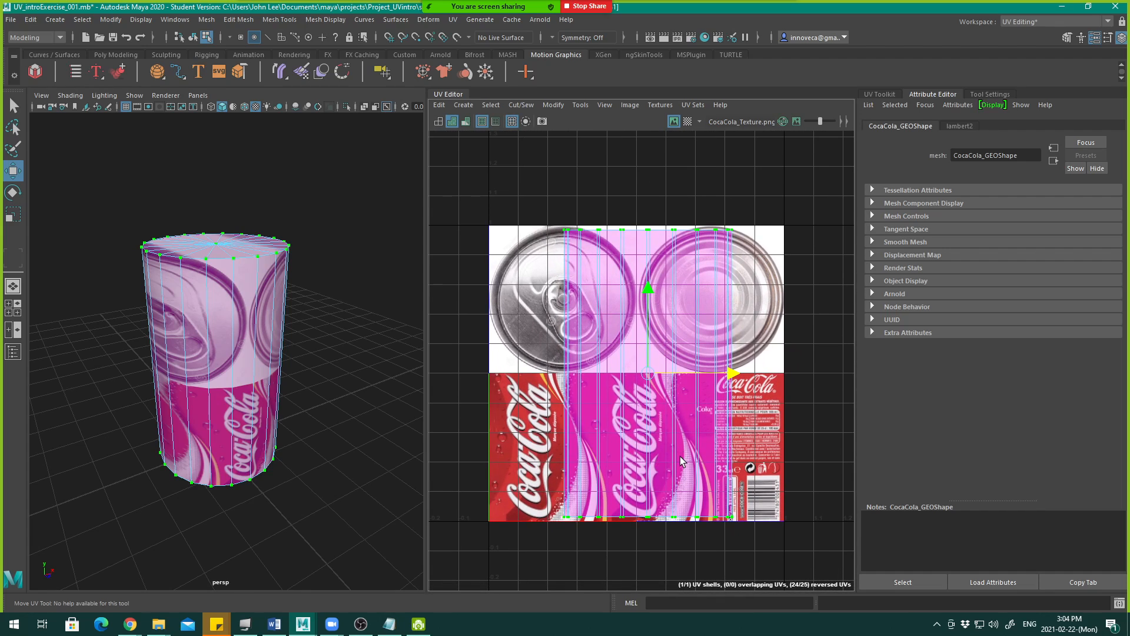
# - Inspect the texture around the cylinder's side to compare its stretching and seams with the UV layout
pyautogui.keyDown('alt'); pyautogui.moveTo(284, 387); pyautogui.dragTo(228, 387, button='right'); pyautogui.keyUp('alt')
pyautogui.keyDown('alt'); pyautogui.moveTo(228, 387); pyautogui.dragTo(253, 370); pyautogui.keyUp('alt')
pyautogui.keyDown('alt'); pyautogui.moveTo(254, 371); pyautogui.dragTo(390, 444, button='right'); pyautogui.keyUp('alt')
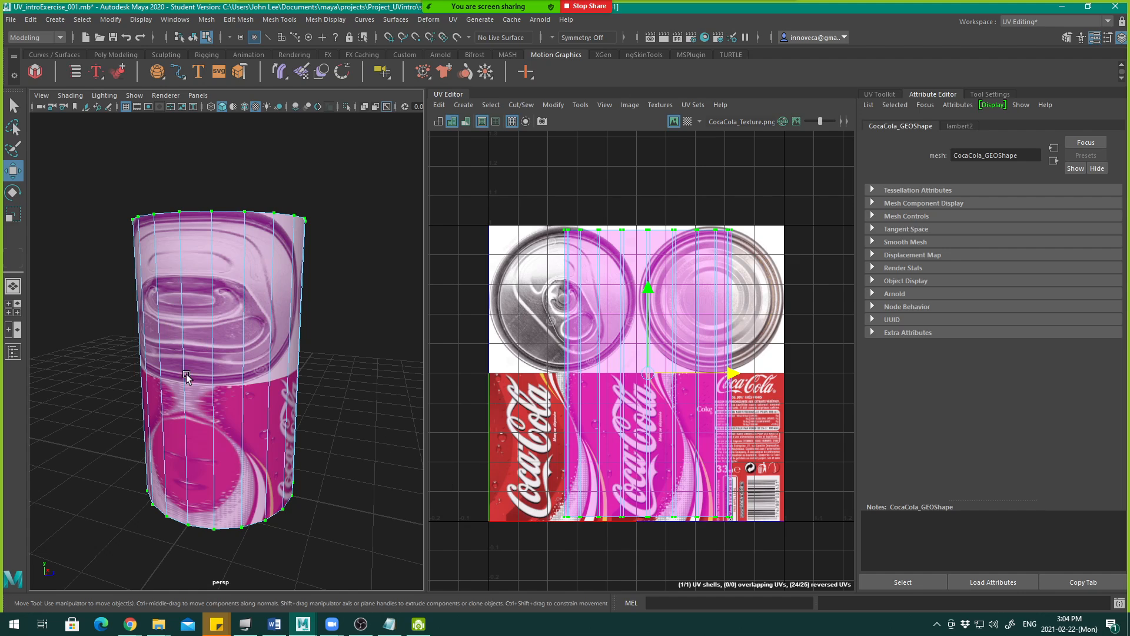
pyautogui.keyDown('alt'); pyautogui.moveTo(187, 376); pyautogui.dragTo(88, 383); pyautogui.keyUp('alt')
pyautogui.keyDown('alt'); pyautogui.moveTo(233, 377); pyautogui.dragTo(154, 352, button='right'); pyautogui.keyUp('alt')
pyautogui.keyDown('alt'); pyautogui.moveTo(232, 372); pyautogui.dragTo(301, 377); pyautogui.keyUp('alt')
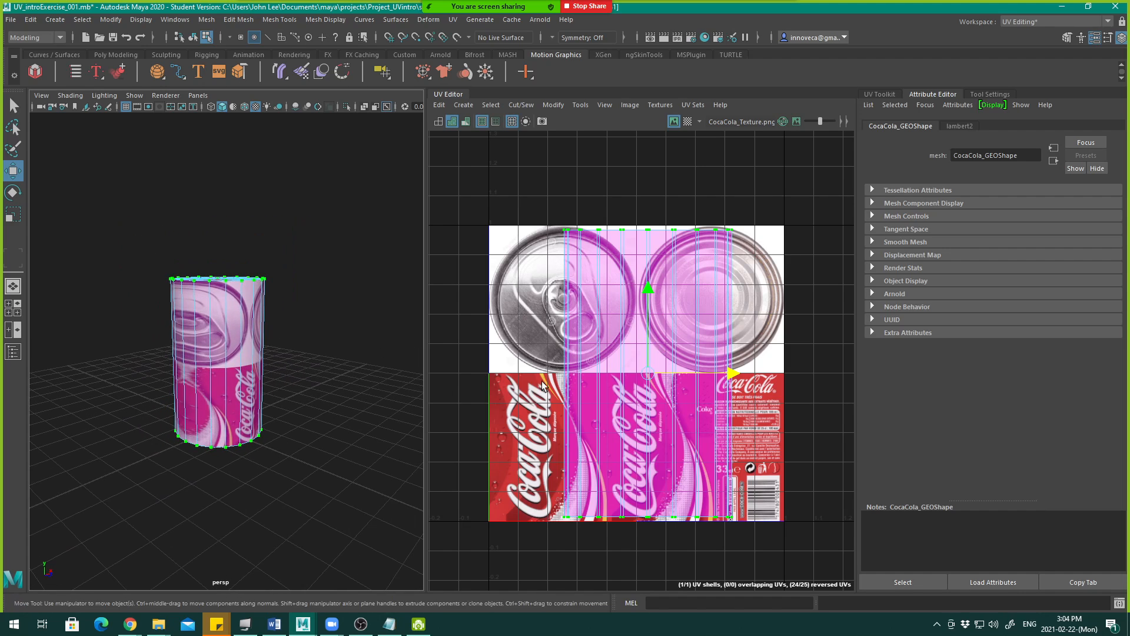
# - Clear the UV selection and inspect how the texture falls on the cylinder's top and bottom caps
pyautogui.click(540, 327)
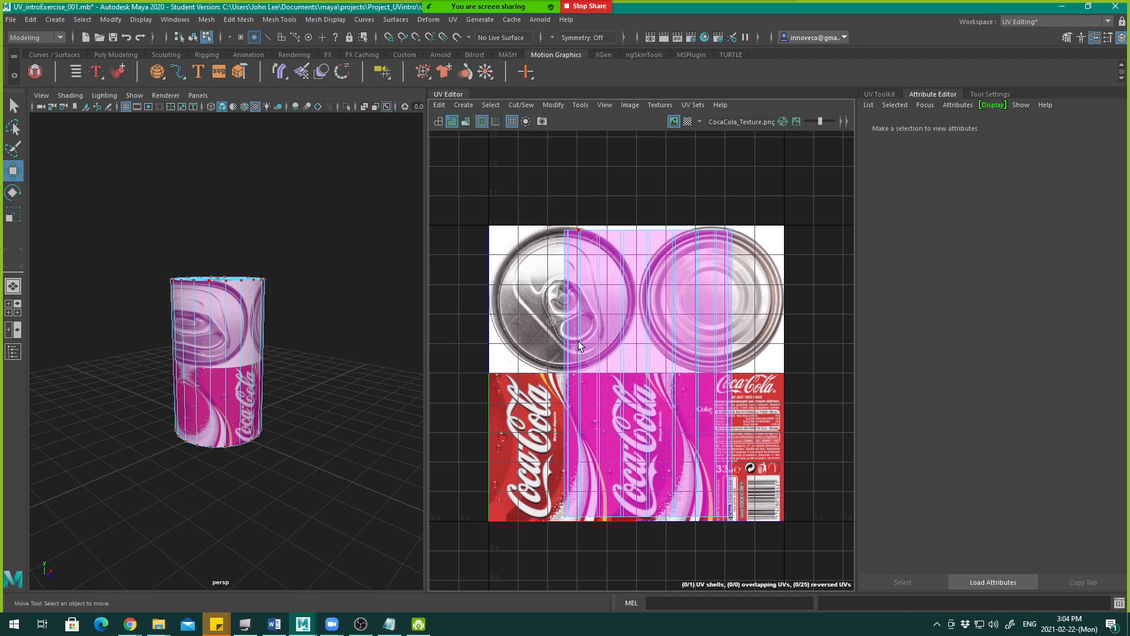
pyautogui.moveTo(580, 346); pyautogui.dragTo(591, 323, button='right')
pyautogui.keyDown('alt'); pyautogui.moveTo(268, 312); pyautogui.dragTo(253, 353); pyautogui.keyUp('alt')
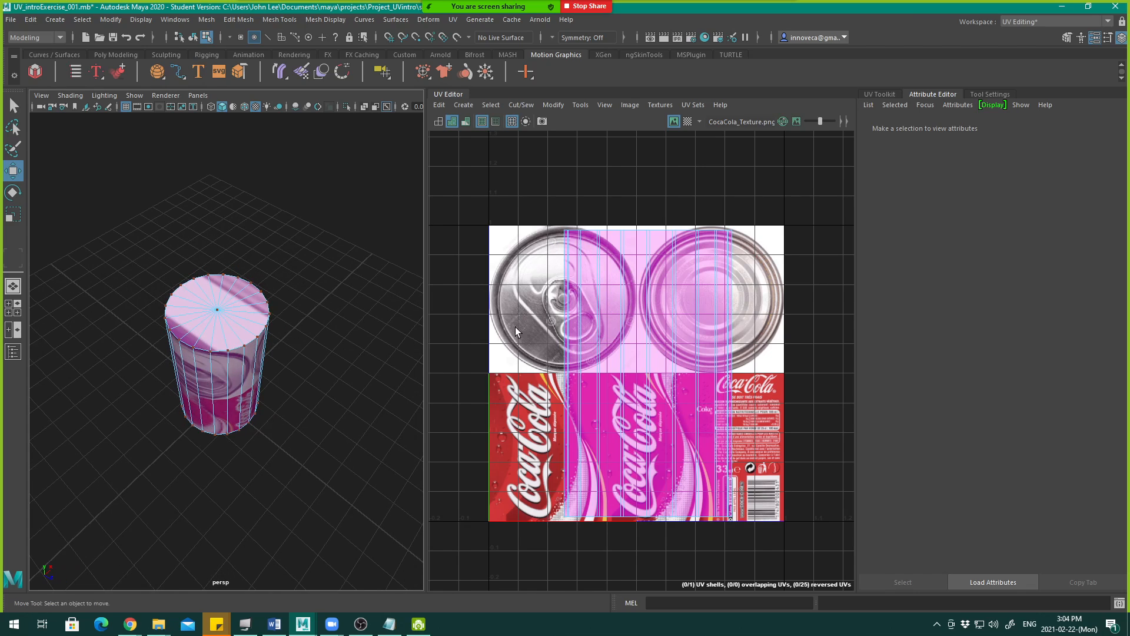
pyautogui.keyDown('alt'); pyautogui.moveTo(214, 446); pyautogui.dragTo(216, 377); pyautogui.keyUp('alt')
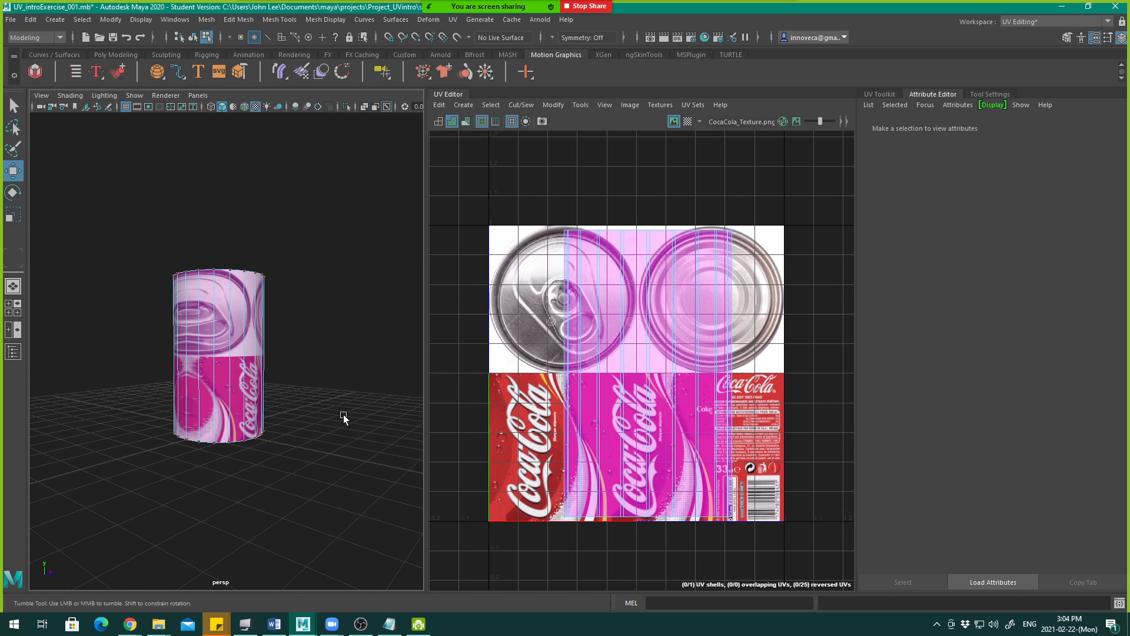
pyautogui.keyDown('alt'); pyautogui.moveTo(343, 417); pyautogui.dragTo(335, 365); pyautogui.keyUp('alt')
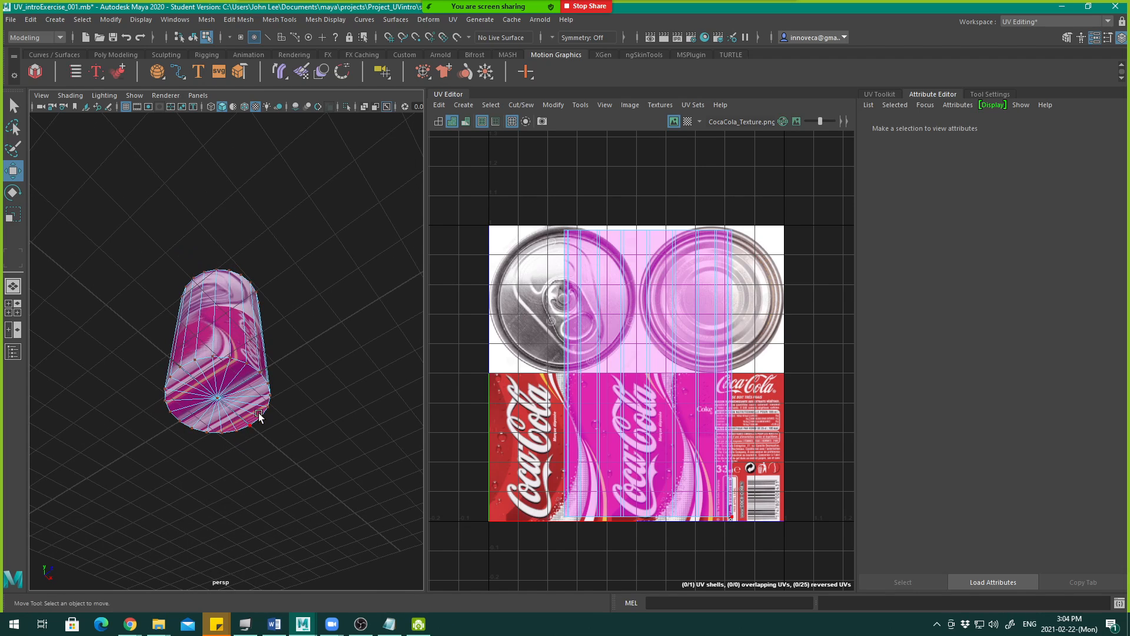
# - Open the UV Toolkit and look through its Create, Cut and Sew, Unfold, Align and Snap, and Arrange and Layout tools
pyautogui.keyDown('alt'); pyautogui.moveTo(245, 399); pyautogui.dragTo(297, 447); pyautogui.keyUp('alt')
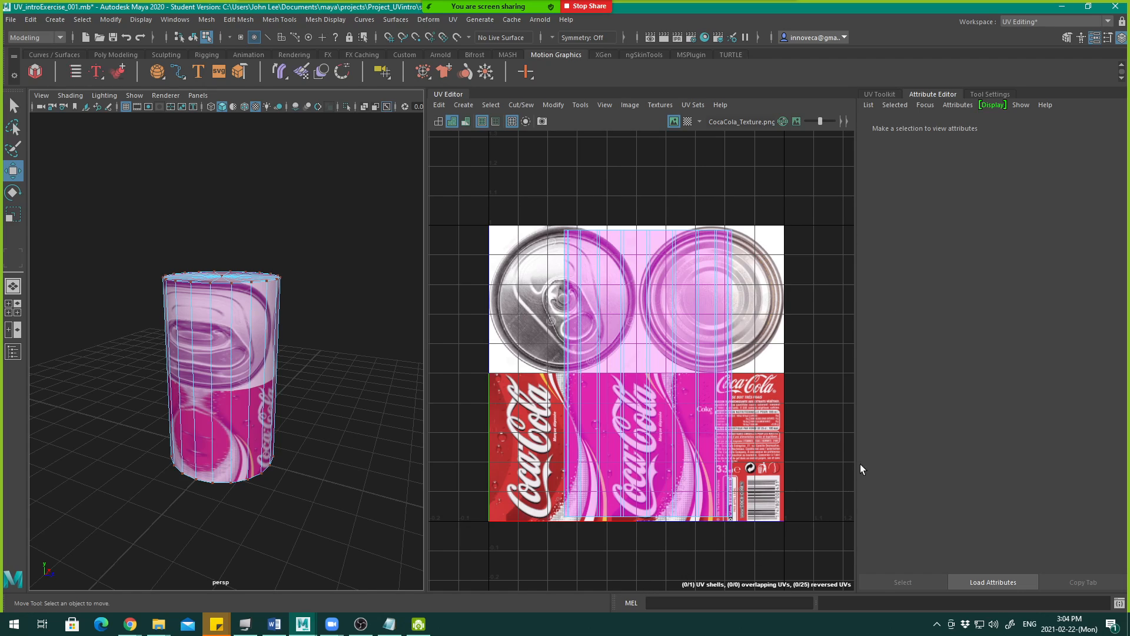
pyautogui.click(885, 95)
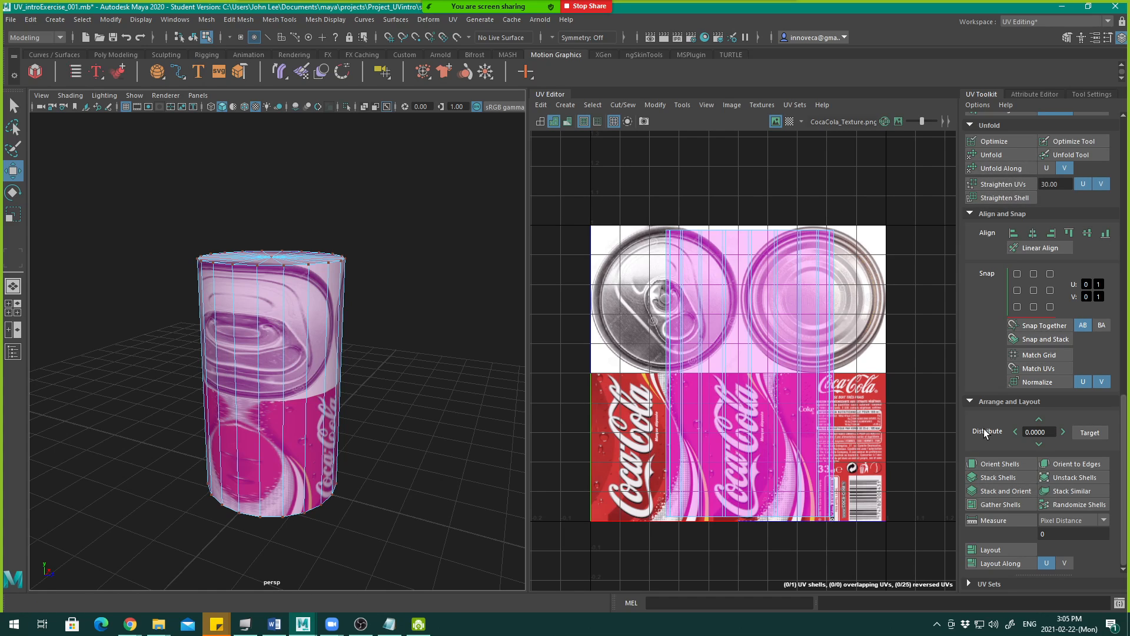
pyautogui.scroll(5, 984, 426)
pyautogui.scroll(8, 984, 426)
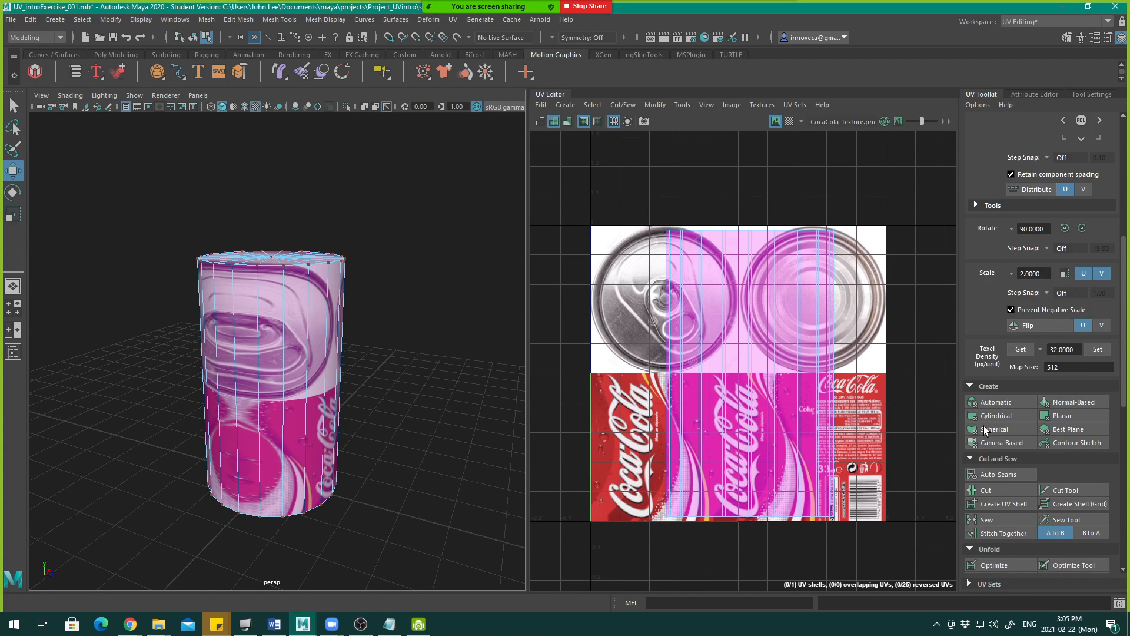
pyautogui.scroll(-10, 990, 309)
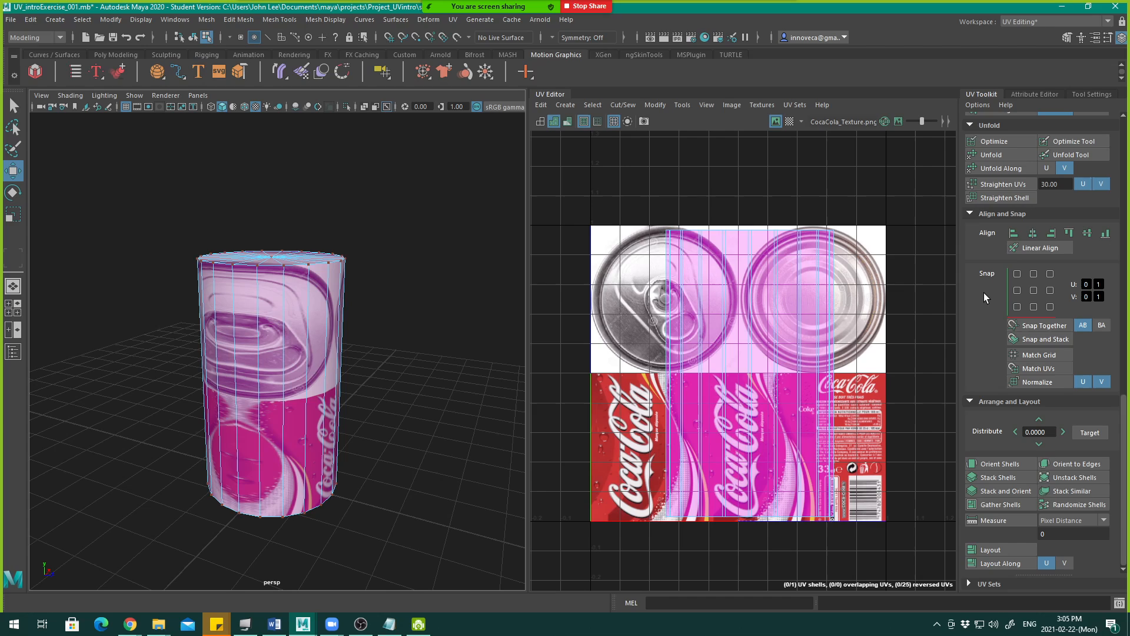
pyautogui.scroll(2, 976, 355)
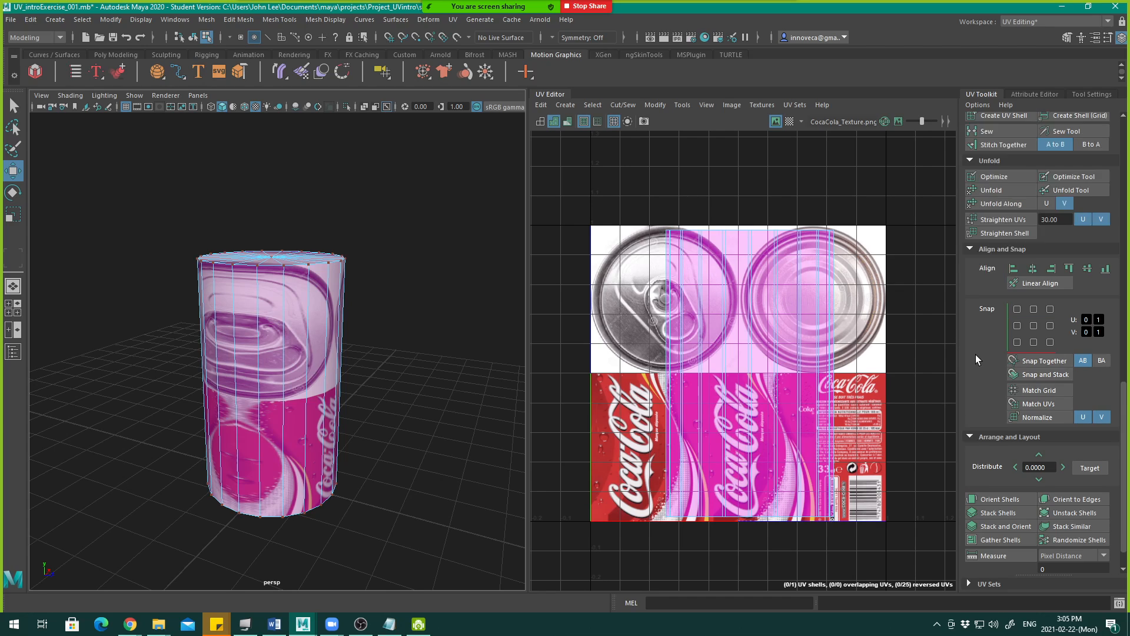
pyautogui.scroll(6, 976, 355)
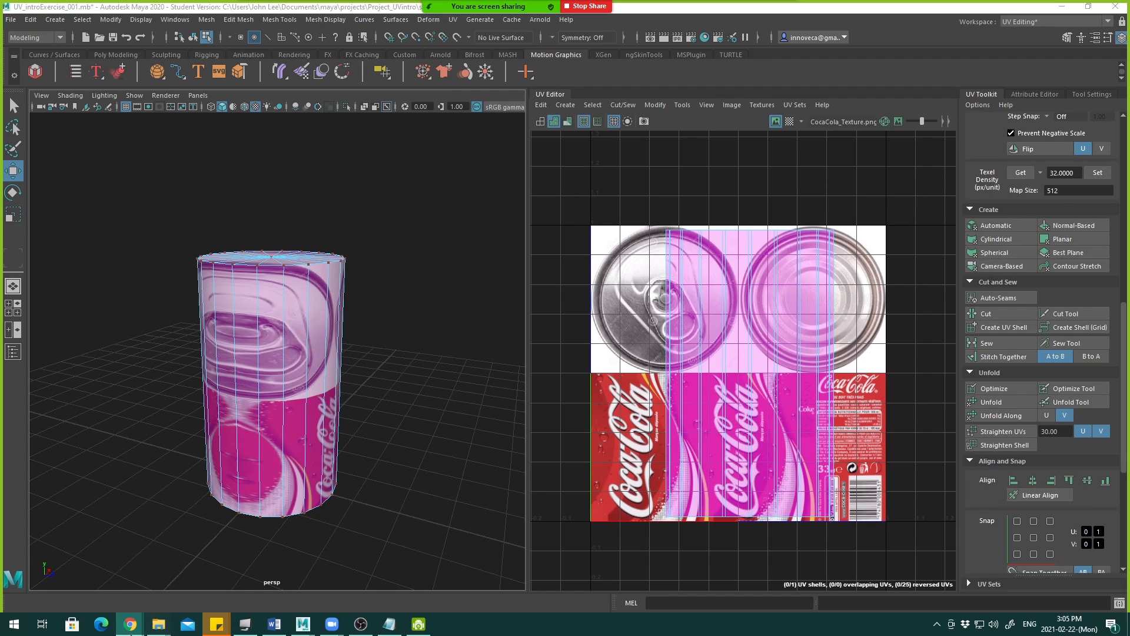
# - Switch to the UV Fundamentals page in Chrome and find the section on Planar, Cylindrical, Spherical and Automatic projection types
pyautogui.moveTo(131, 625)
pyautogui.click(392, 574)
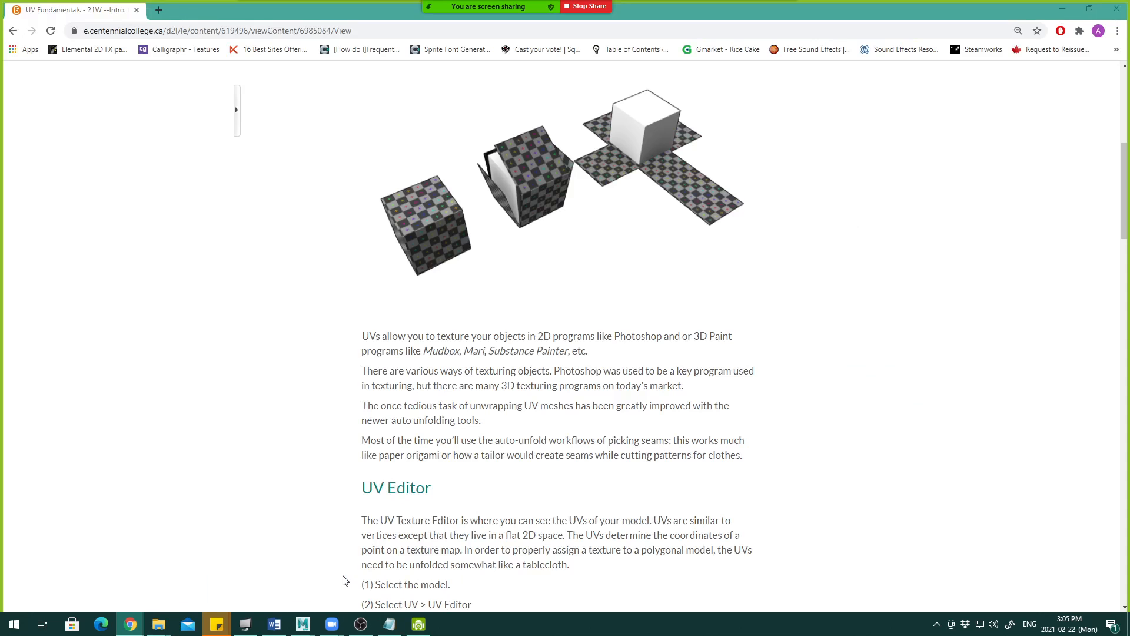
pyautogui.scroll(-5, 586, 369)
pyautogui.scroll(-10, 586, 370)
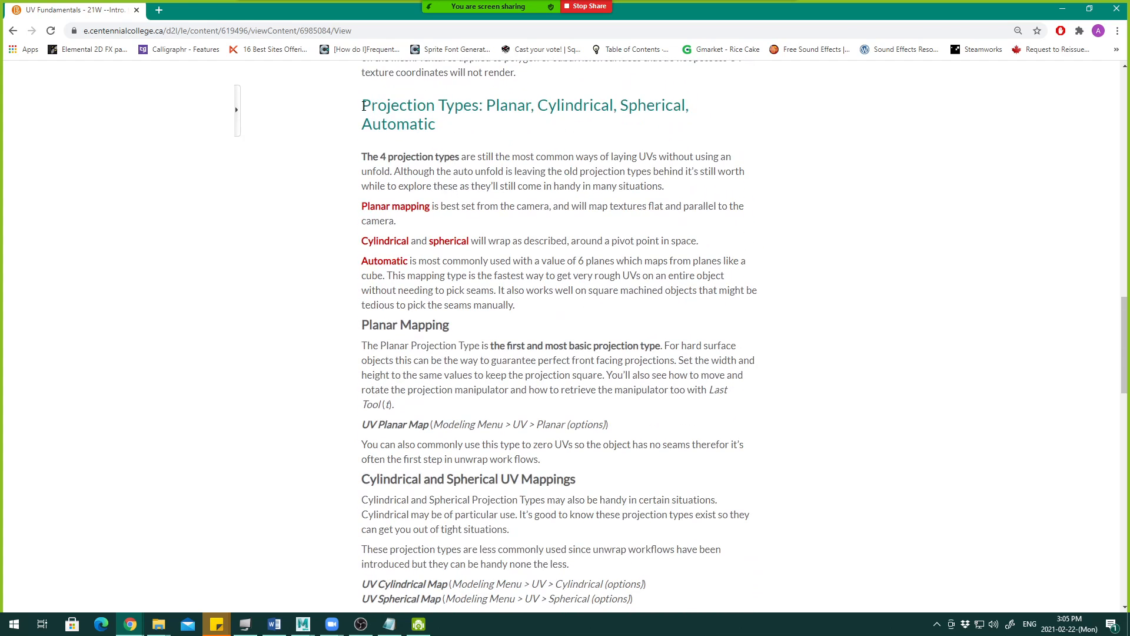
pyautogui.moveTo(361, 105); pyautogui.dragTo(687, 109)
pyautogui.moveTo(436, 125); pyautogui.dragTo(362, 125)
pyautogui.scroll(5, 481, 214)
pyautogui.click(784, 383)
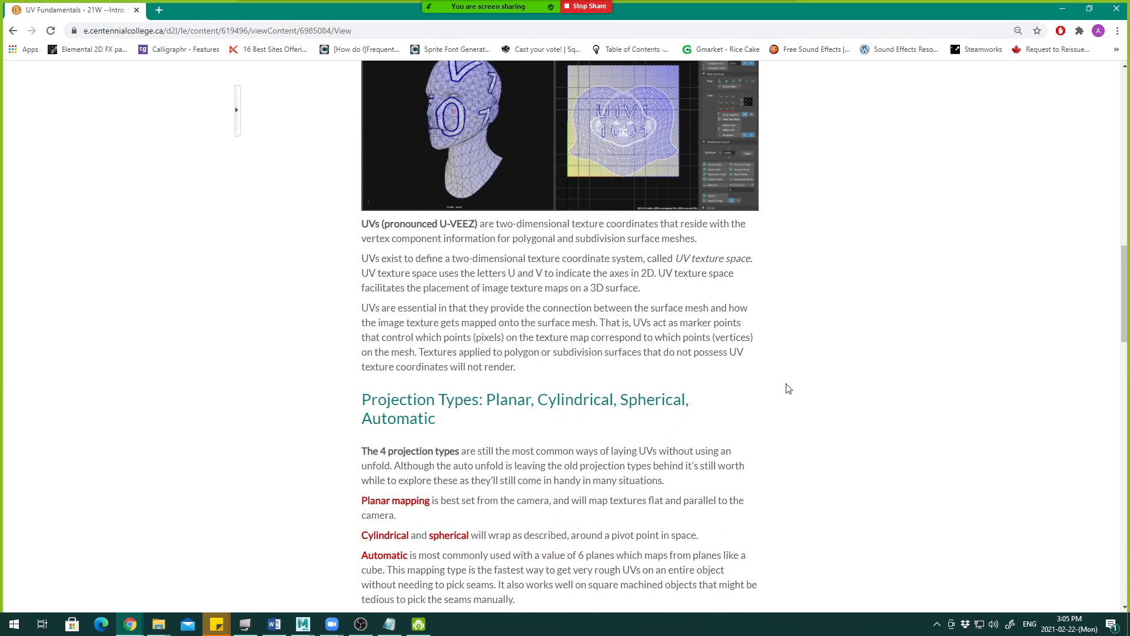
pyautogui.scroll(-1, 795, 381)
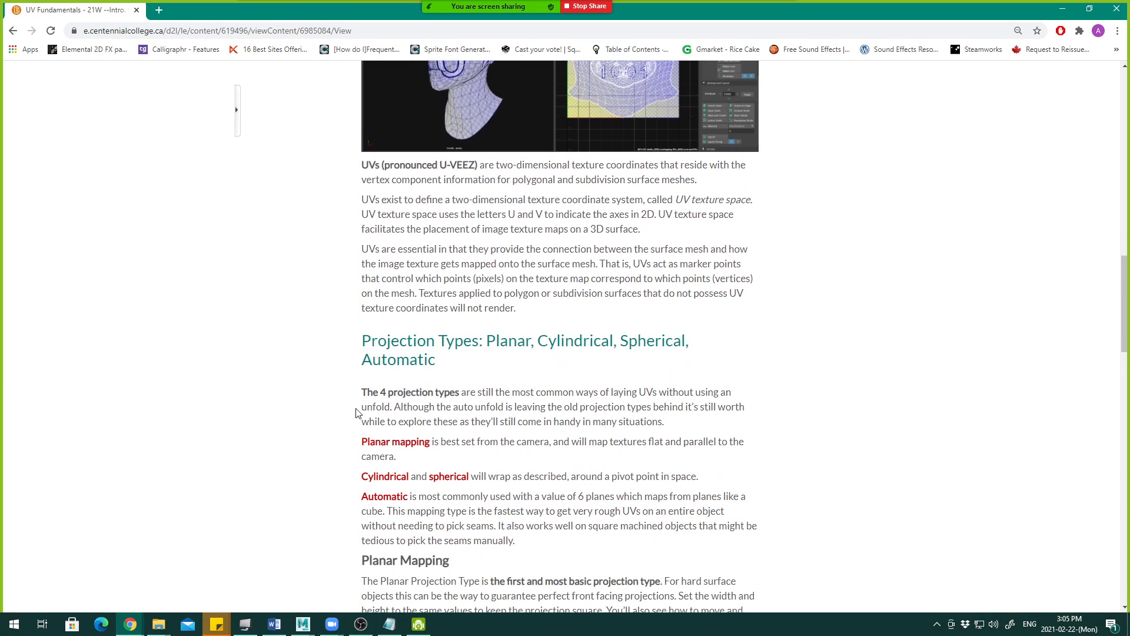
# - Read the paragraph on the four projection types, highlighting the phrases about laying UVs, unfold and the old projection types
pyautogui.moveTo(361, 392); pyautogui.dragTo(460, 394)
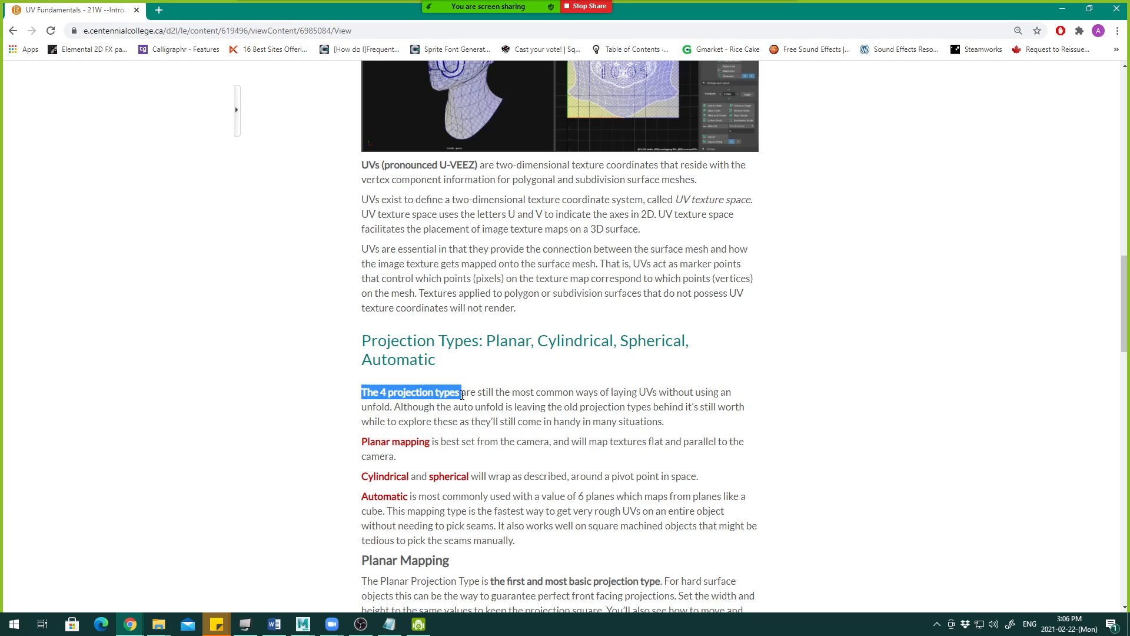
pyautogui.scroll(-1, 547, 401)
pyautogui.click(547, 400)
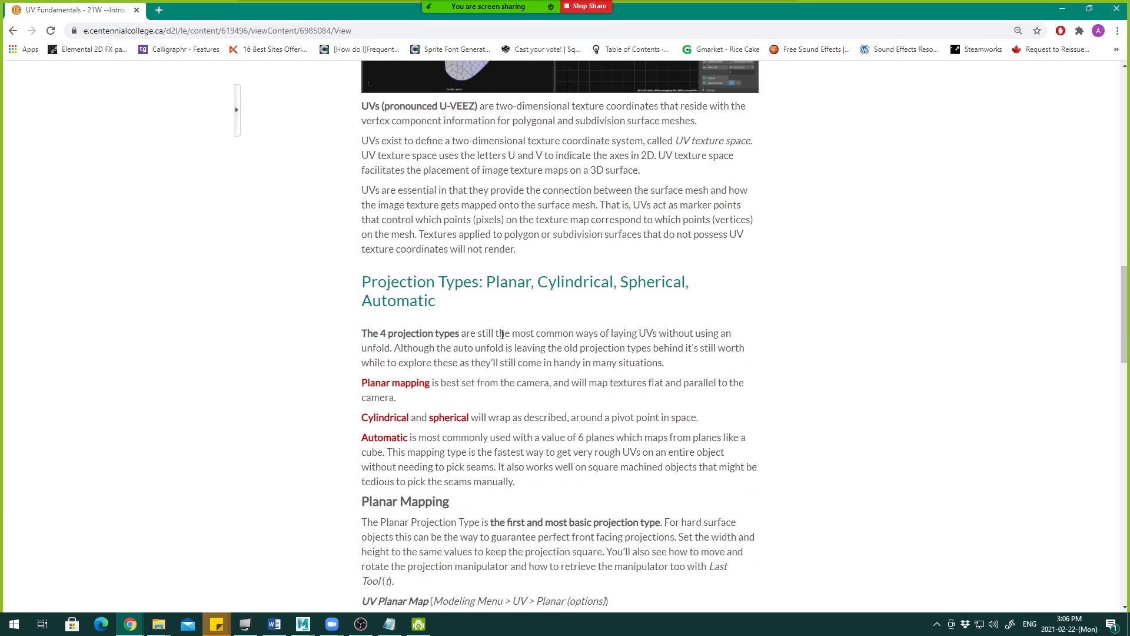
pyautogui.moveTo(500, 334); pyautogui.dragTo(661, 338)
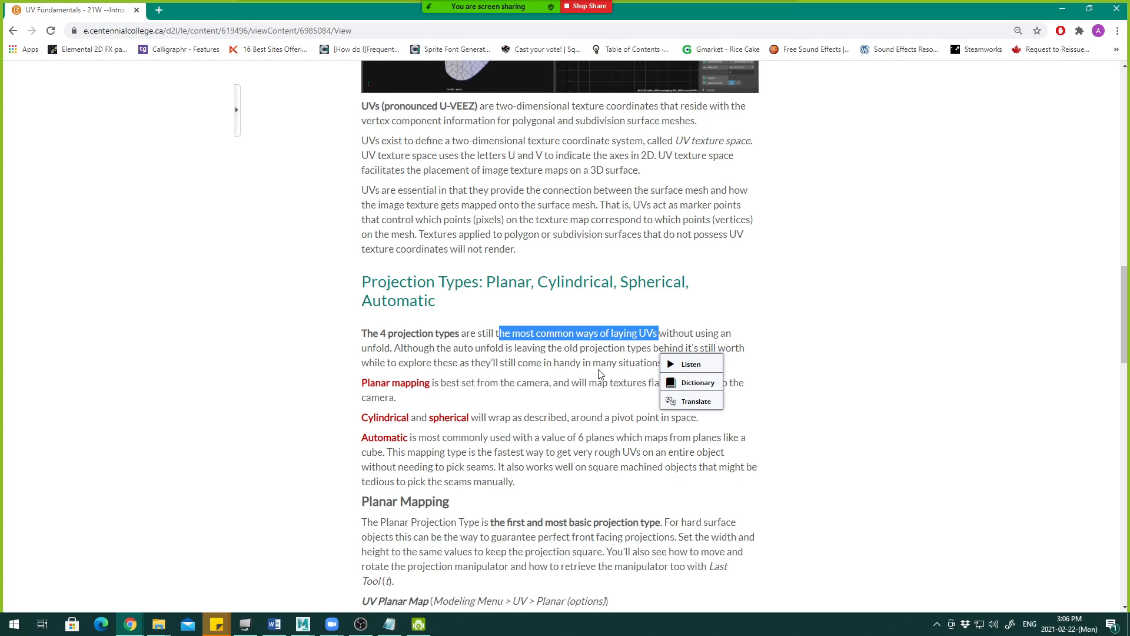
pyautogui.moveTo(362, 348); pyautogui.dragTo(392, 350)
pyautogui.click(390, 348)
pyautogui.click(364, 352)
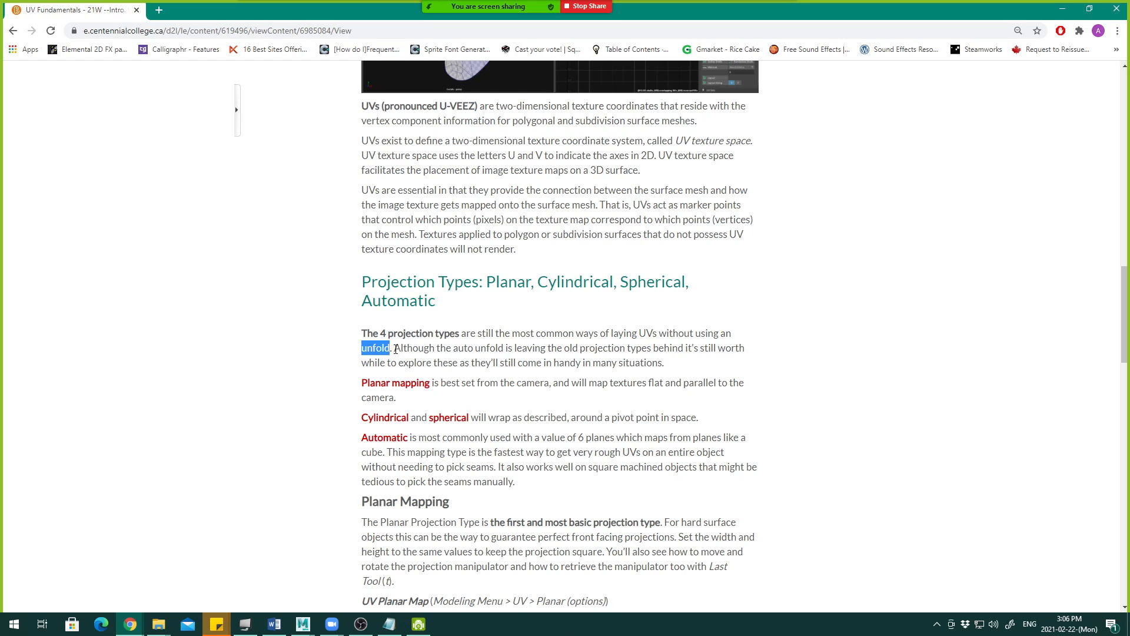
pyautogui.click(396, 349)
pyautogui.moveTo(396, 349); pyautogui.dragTo(653, 352)
pyautogui.click(477, 350)
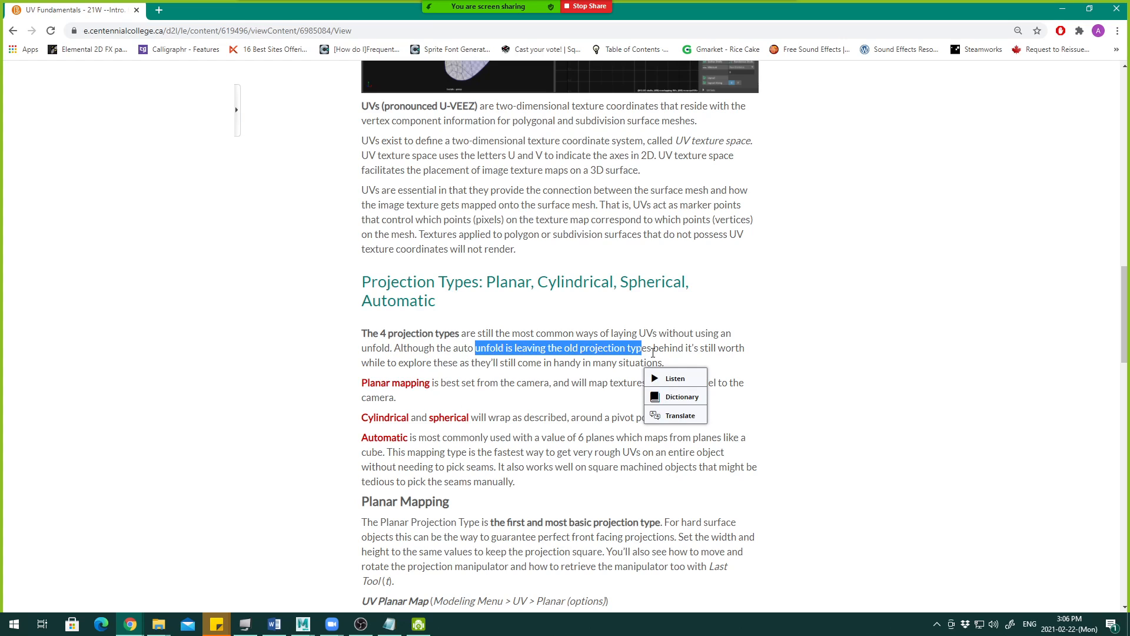
pyautogui.click(685, 360)
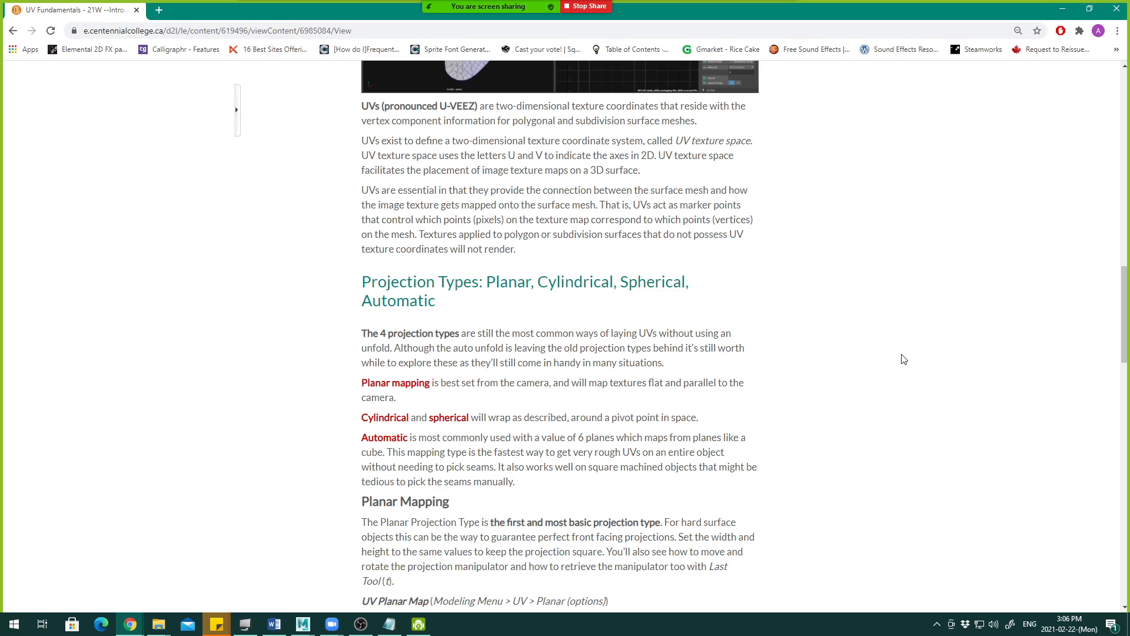
# - Read through the Planar, Cylindrical and Spherical, and Automatic / Cubic mapping sections, highlighting their key headings
pyautogui.scroll(-1, 783, 384)
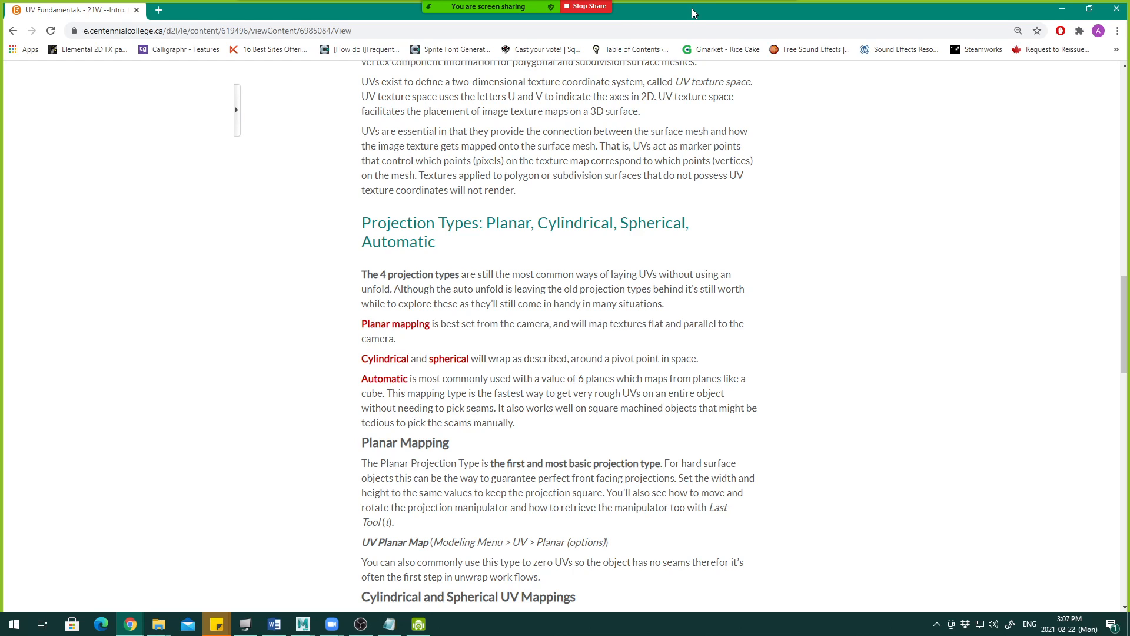
pyautogui.scroll(-1, 533, 315)
pyautogui.scroll(-4, 533, 317)
pyautogui.scroll(4, 533, 316)
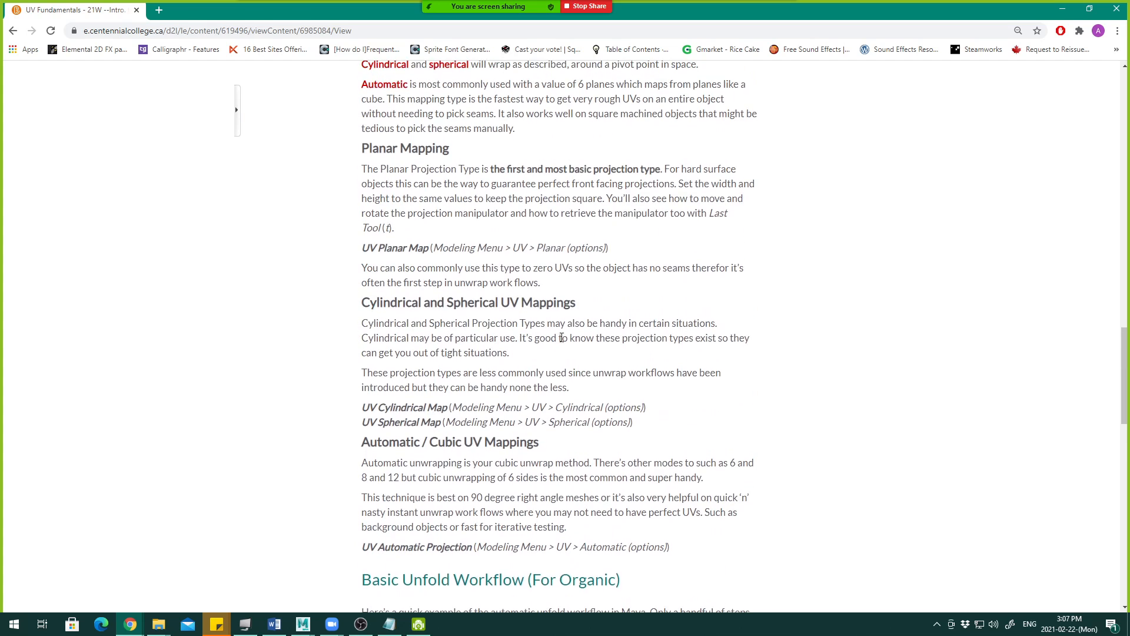
pyautogui.moveTo(363, 207); pyautogui.dragTo(730, 344)
pyautogui.moveTo(362, 361); pyautogui.dragTo(424, 364)
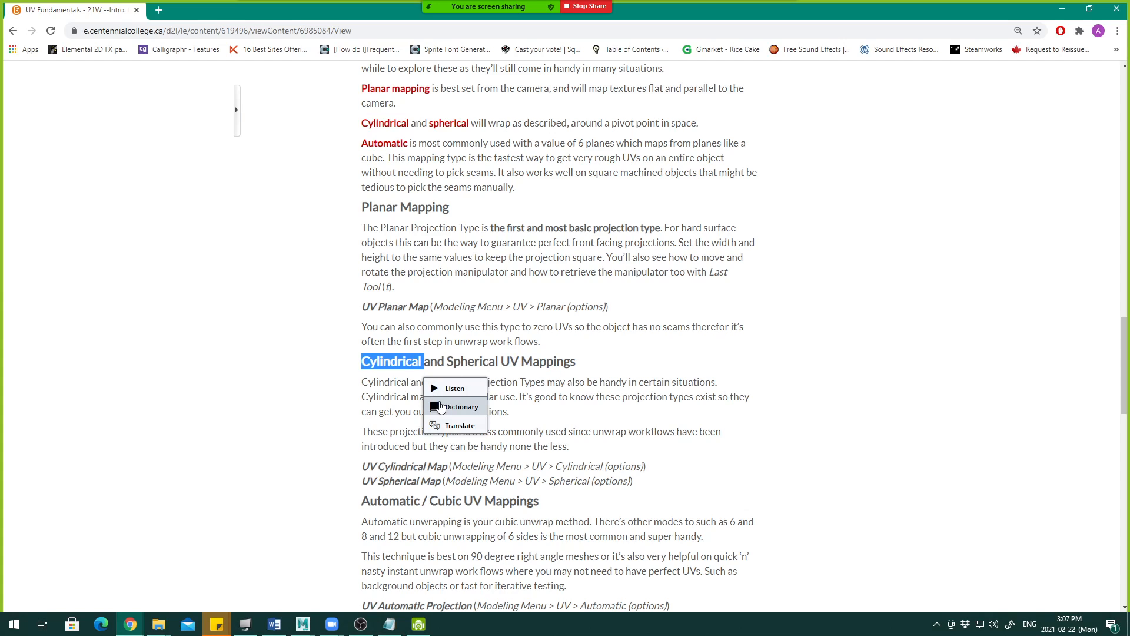
pyautogui.click(783, 376)
pyautogui.moveTo(356, 507); pyautogui.dragTo(430, 502)
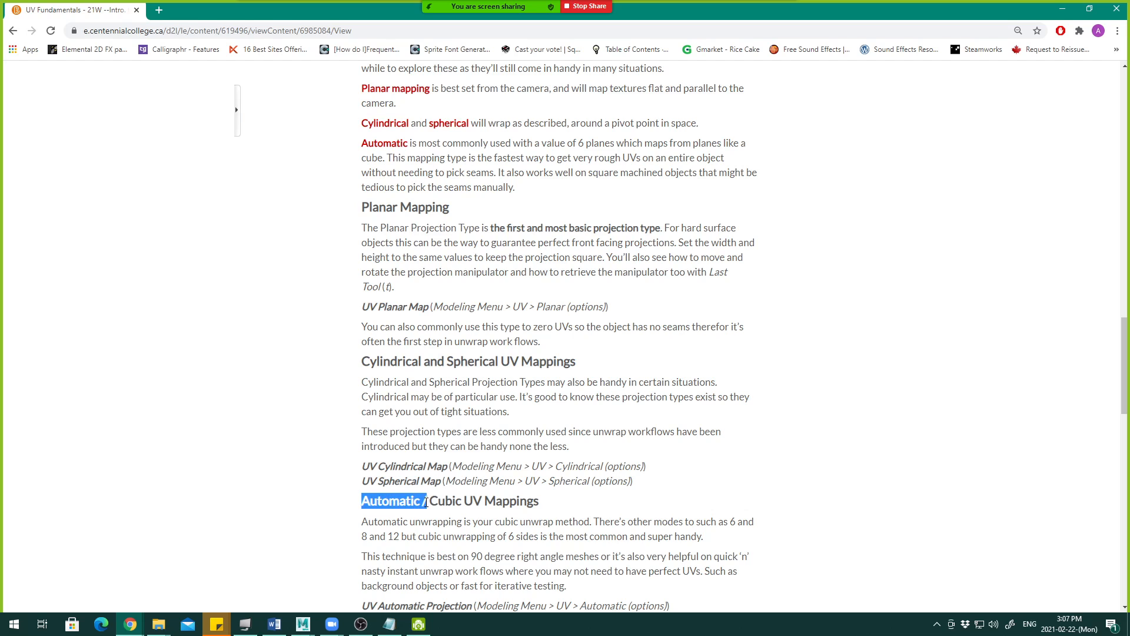
pyautogui.click(722, 471)
# - Move the browser window aside to return to Maya and examine how the texture wraps around the cylinder's side
pyautogui.moveTo(636, 17); pyautogui.dragTo(1129, 64)
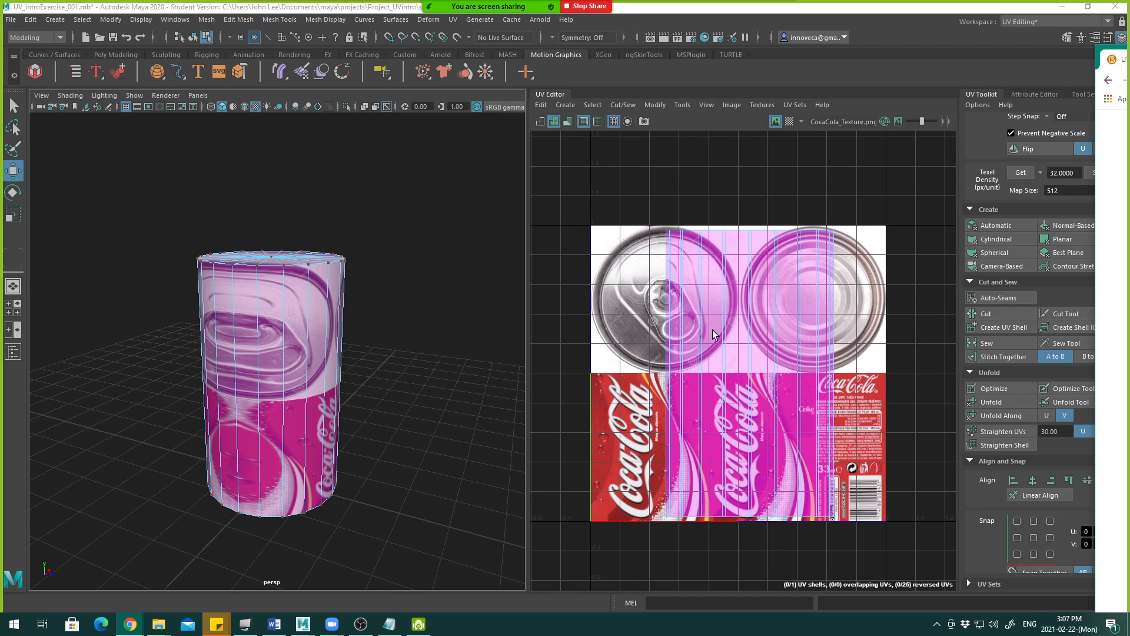
pyautogui.moveTo(384, 343)
pyautogui.keyDown('alt'); pyautogui.mouseDown()
pyautogui.moveTo(386, 374)
pyautogui.moveTo(394, 335)
pyautogui.mouseUp(); pyautogui.keyUp('alt')
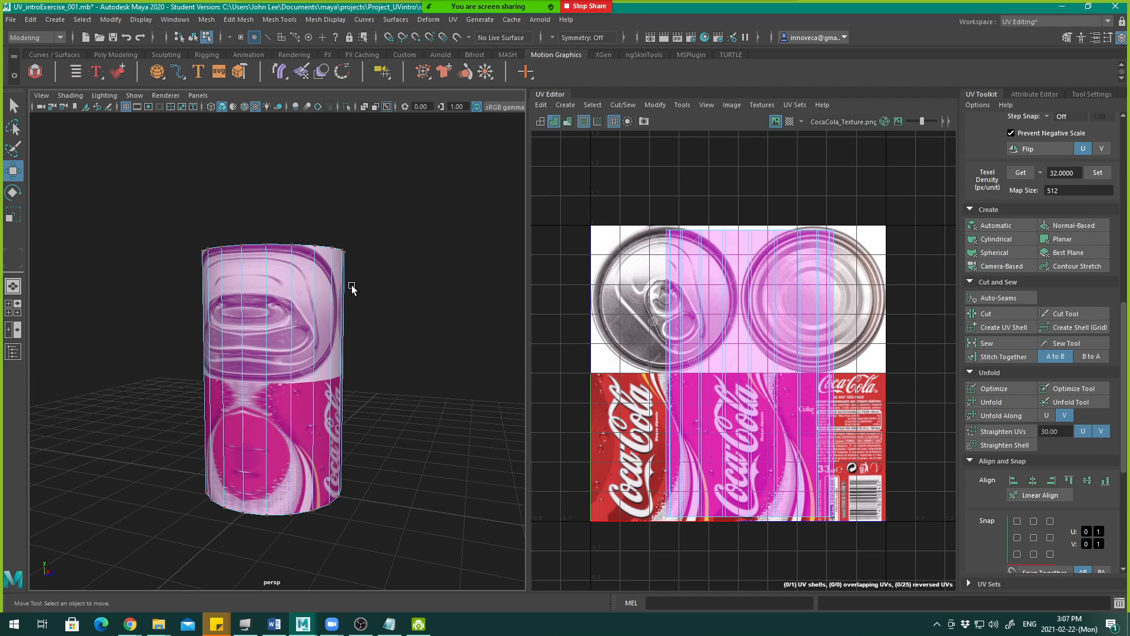
pyautogui.keyDown('alt'); pyautogui.moveTo(292, 342); pyautogui.dragTo(230, 417); pyautogui.keyUp('alt')
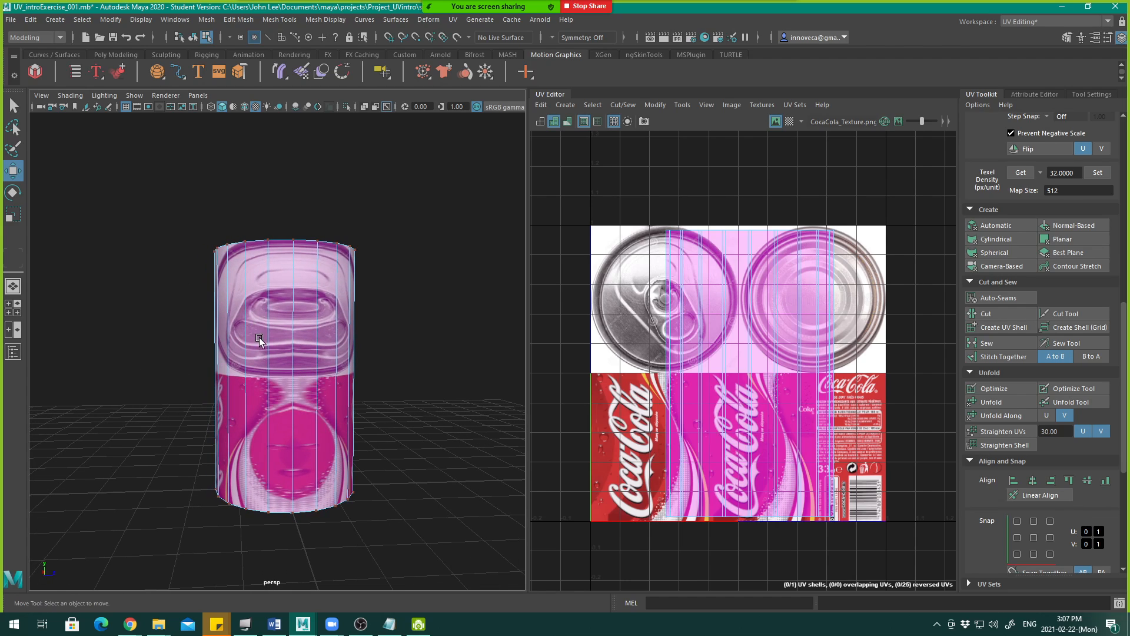
pyautogui.keyDown('alt'); pyautogui.moveTo(259, 340); pyautogui.dragTo(216, 390); pyautogui.keyUp('alt')
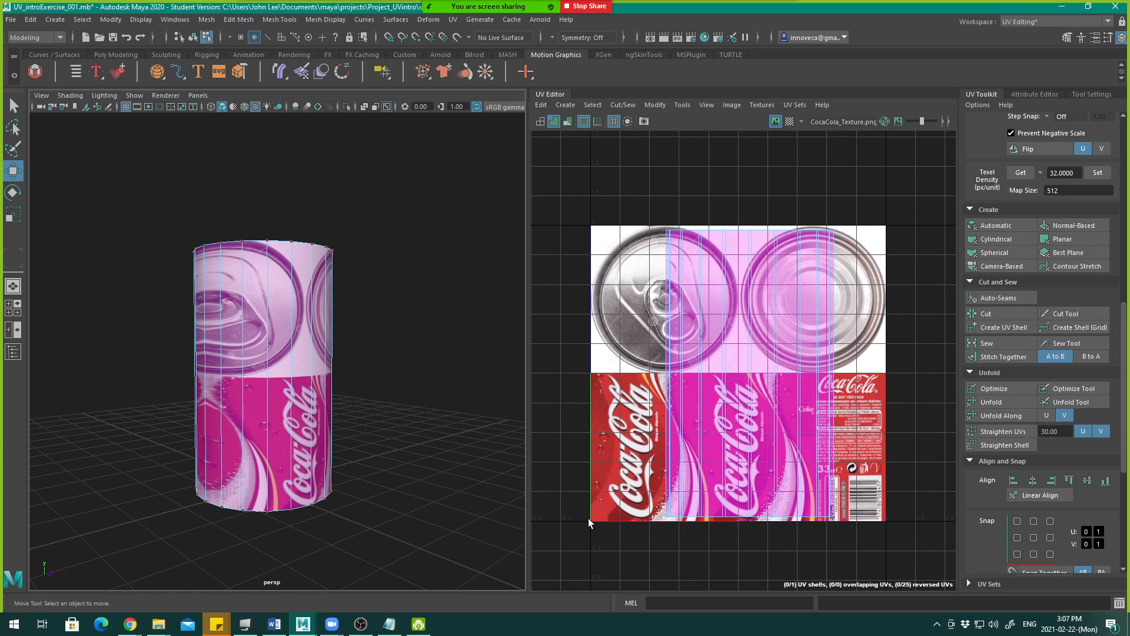
pyautogui.keyDown('alt'); pyautogui.moveTo(282, 365); pyautogui.dragTo(322, 388); pyautogui.keyUp('alt')
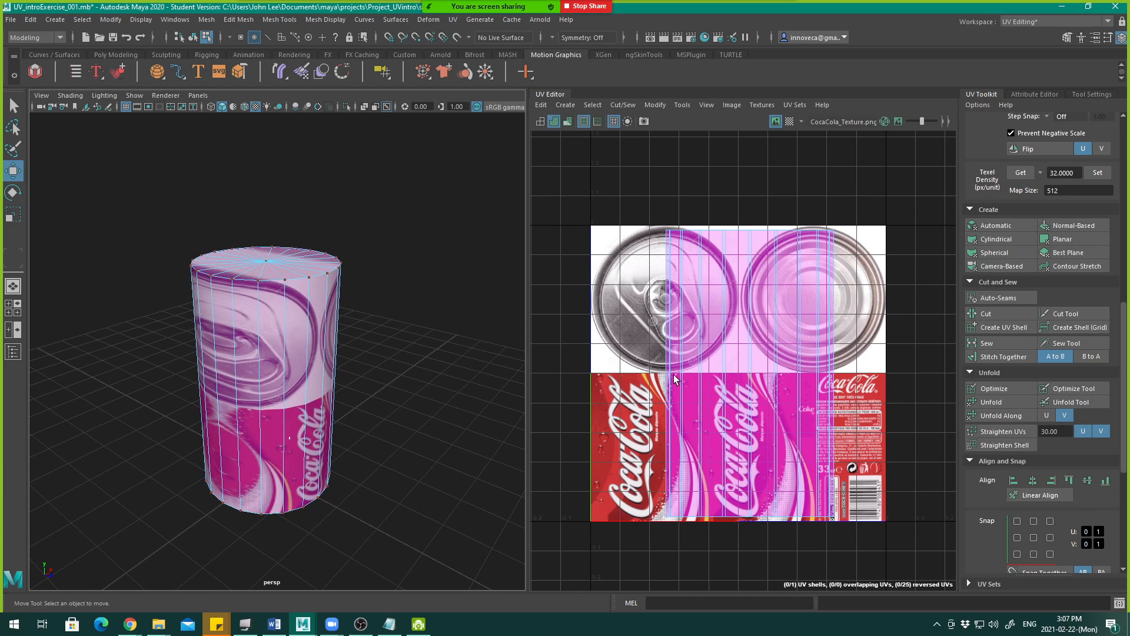
# - Move the shell's top row of UVs down to the label's upper edge and the bottom row to the label's lower edge
pyautogui.moveTo(675, 379); pyautogui.dragTo(740, 332, button='right')
pyautogui.moveTo(642, 220); pyautogui.dragTo(719, 305)
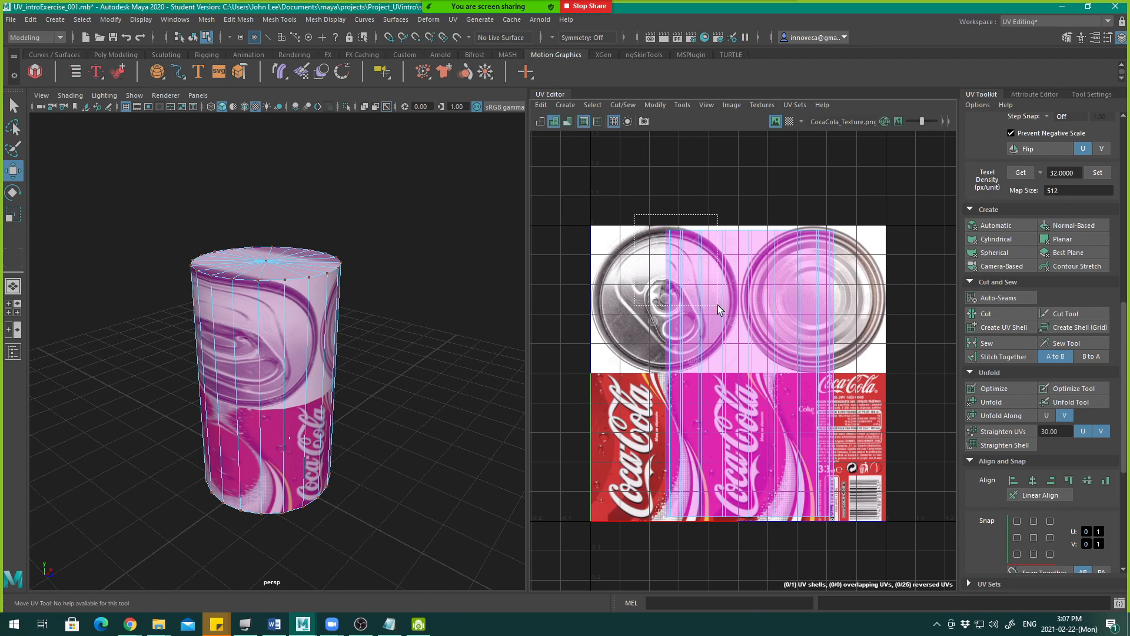
pyautogui.press('w')
pyautogui.rightClick(705, 284)
pyautogui.moveTo(704, 285); pyautogui.dragTo(741, 285, button='right')
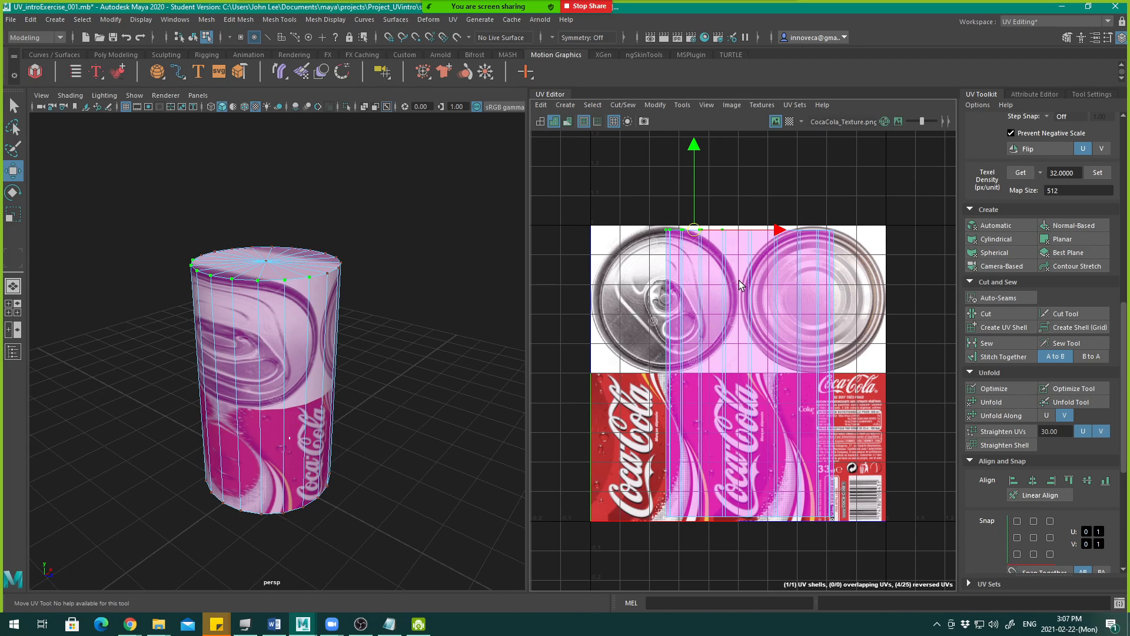
pyautogui.click(664, 232)
pyautogui.click(795, 261)
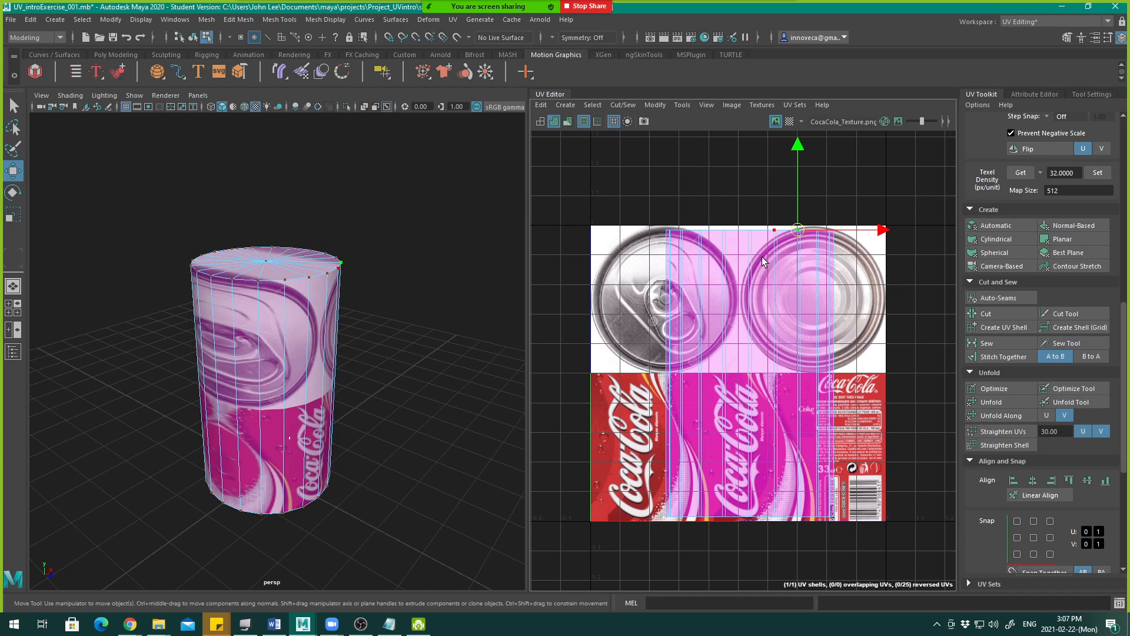
pyautogui.moveTo(632, 218); pyautogui.dragTo(878, 241)
pyautogui.moveTo(751, 148); pyautogui.dragTo(751, 291)
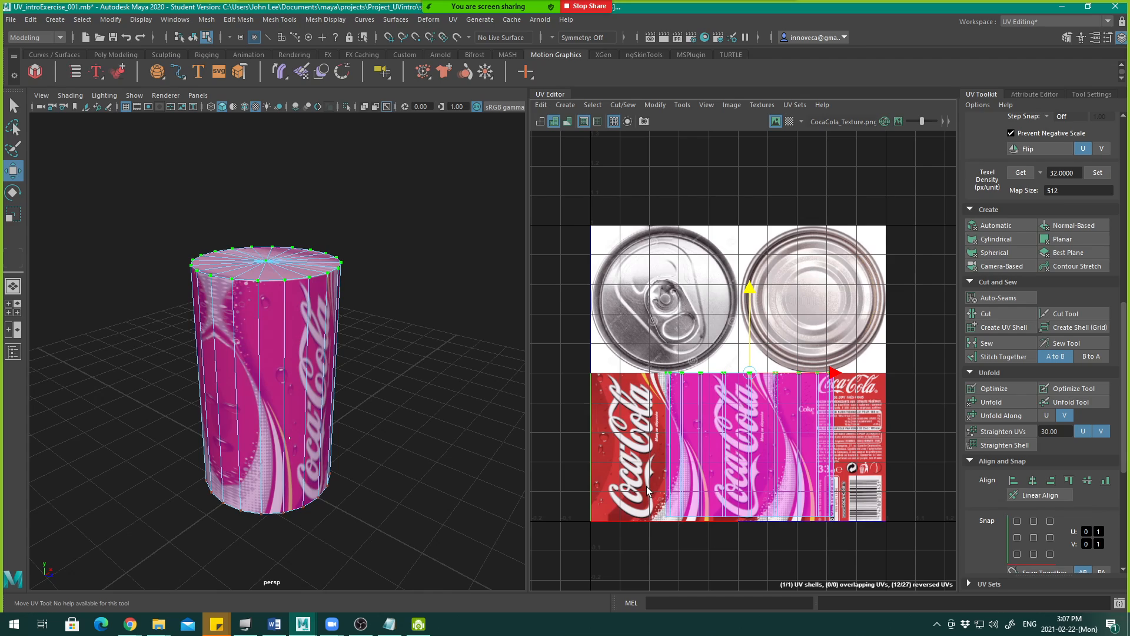
pyautogui.moveTo(648, 487); pyautogui.dragTo(905, 549)
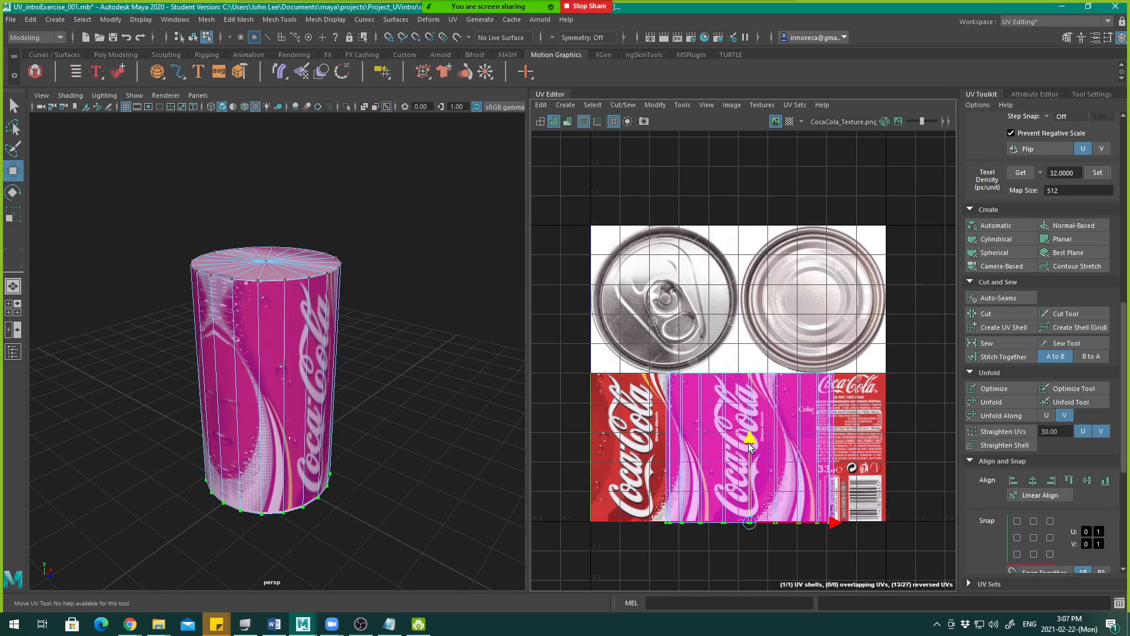
pyautogui.moveTo(750, 443); pyautogui.dragTo(750, 442)
# - Select all the shell's UVs, then scale and reposition them horizontally to span the full width of the Coca-Cola label
pyautogui.moveTo(647, 354); pyautogui.dragTo(867, 546)
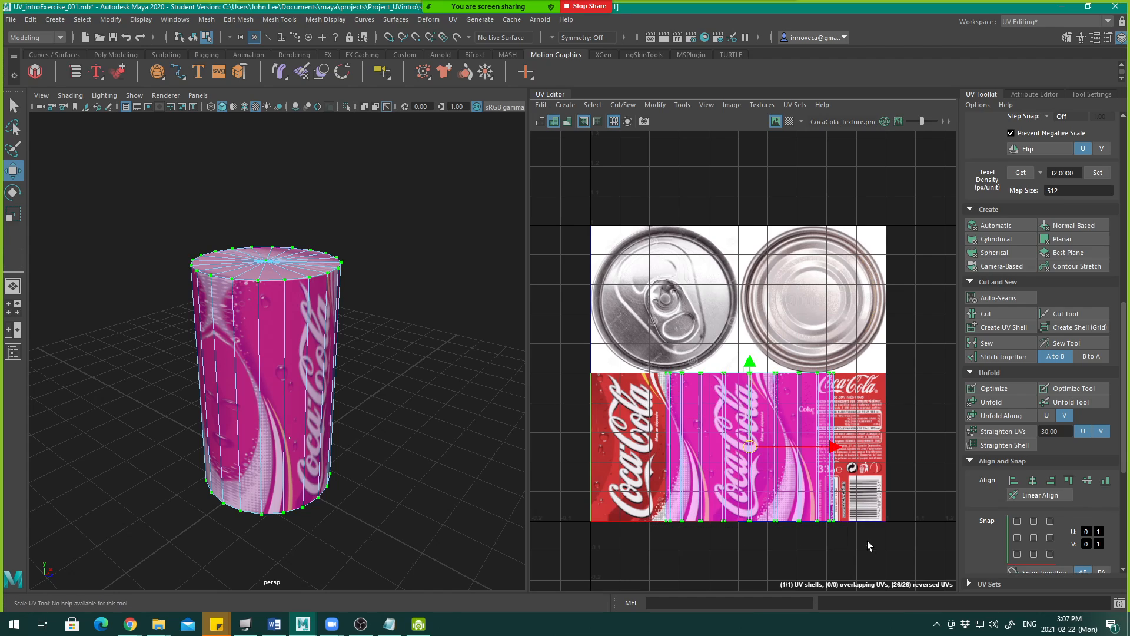
pyautogui.press('r')
pyautogui.moveTo(834, 447)
pyautogui.mouseDown()
pyautogui.moveTo(879, 448)
pyautogui.moveTo(822, 453)
pyautogui.mouseUp()
pyautogui.press('w')
pyautogui.press('r')
pyautogui.press('w')
pyautogui.press('r')
# - Inspect the label around the cylinder, clear the UV selection, and check the shell's stretching with the UV Distortion display on and off
pyautogui.keyDown('alt'); pyautogui.moveTo(370, 465); pyautogui.dragTo(442, 405); pyautogui.keyUp('alt')
pyautogui.keyDown('alt'); pyautogui.moveTo(257, 408); pyautogui.dragTo(359, 406); pyautogui.keyUp('alt')
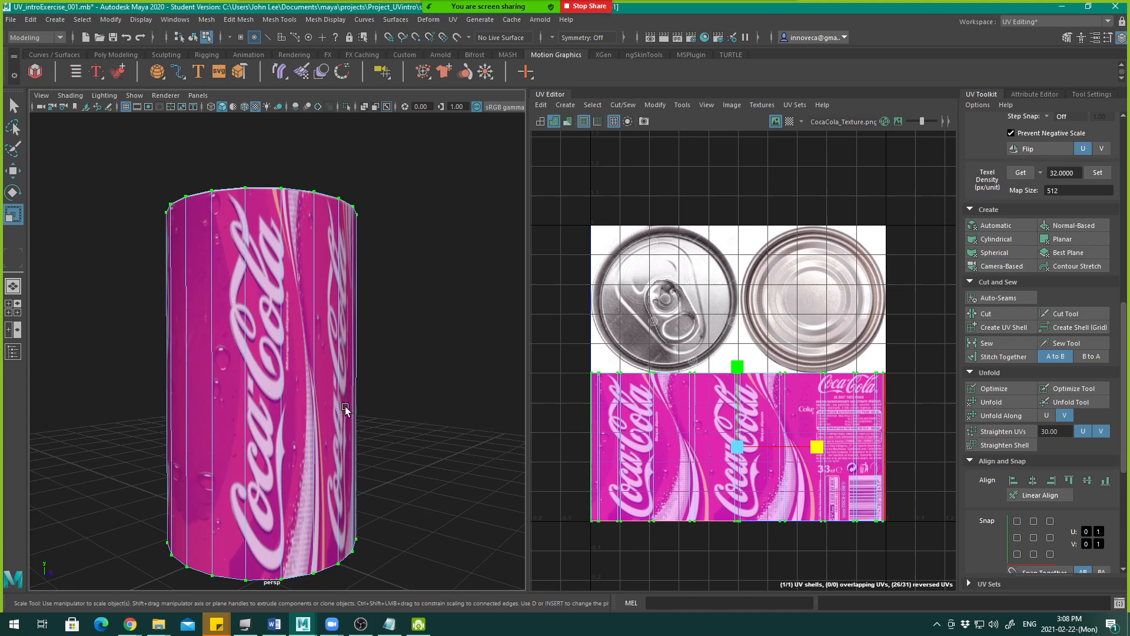
pyautogui.keyDown('alt'); pyautogui.moveTo(360, 406); pyautogui.dragTo(262, 406, button='right'); pyautogui.keyUp('alt')
pyautogui.click(677, 179)
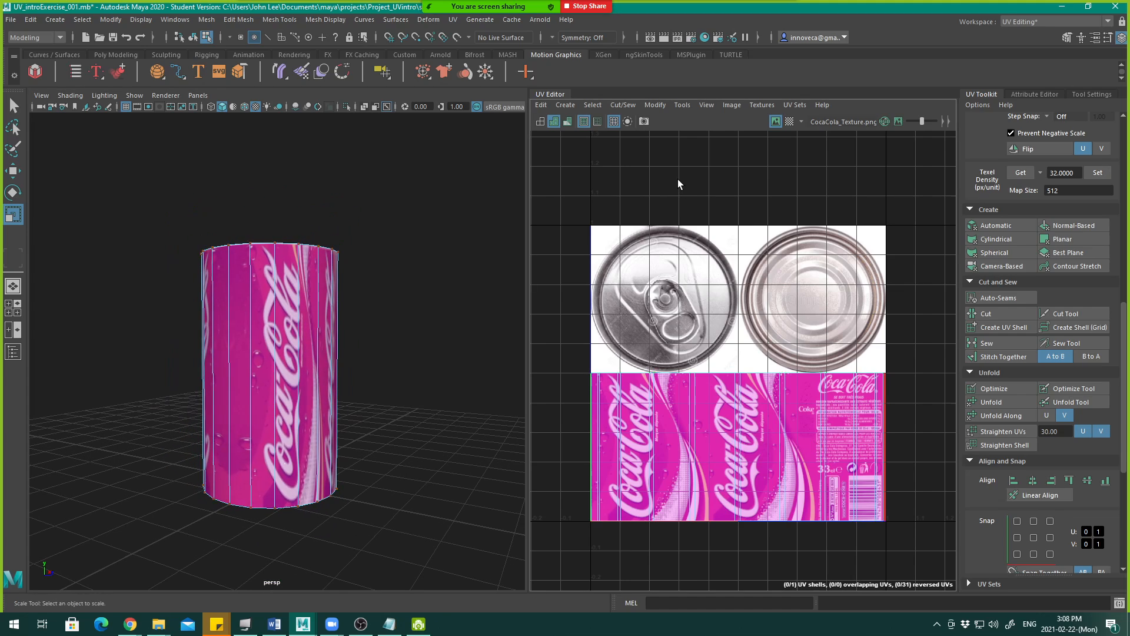
pyautogui.click(568, 122)
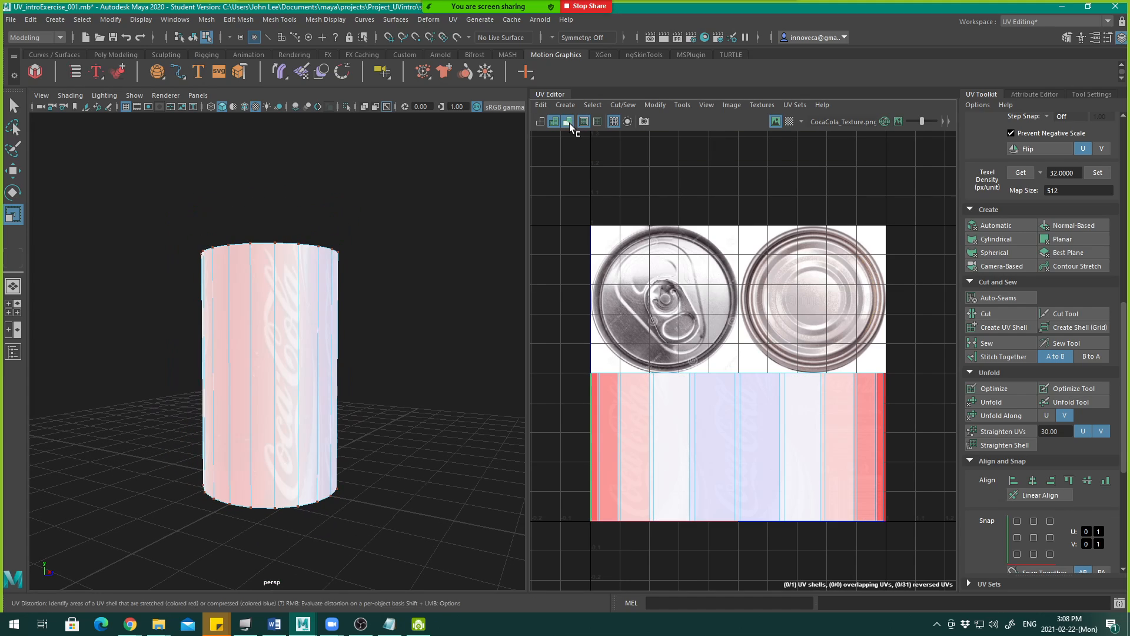
pyautogui.click(569, 122)
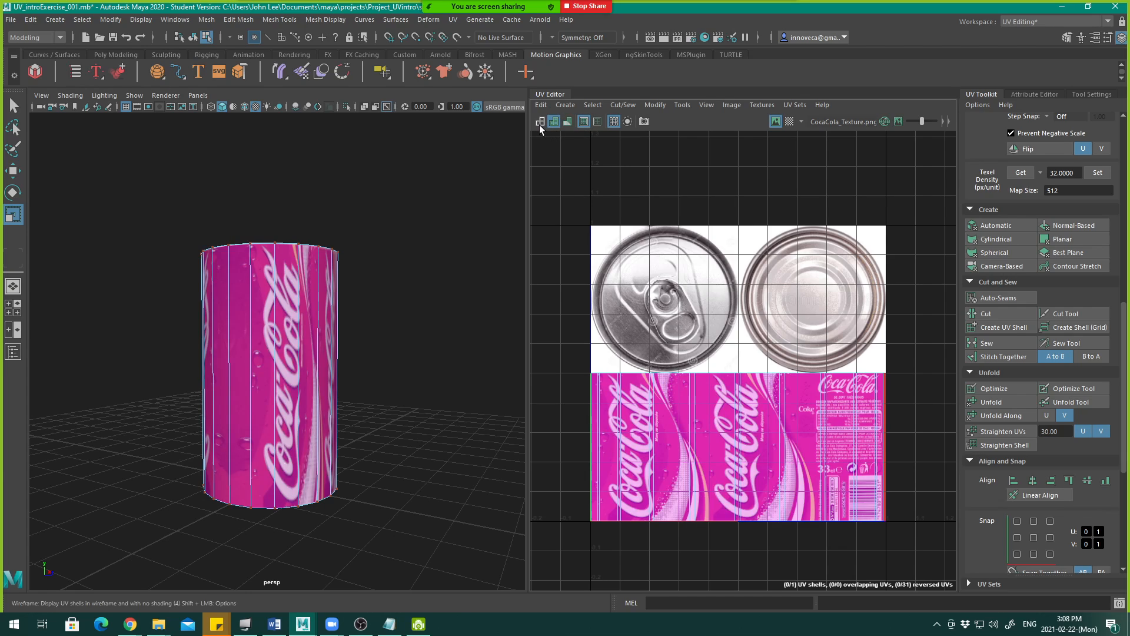
# - Compare the UV shell's wireframe and shaded display, hide the texture image in the UV Editor, and inspect the shell against the cylinder
pyautogui.click(540, 122)
pyautogui.click(554, 122)
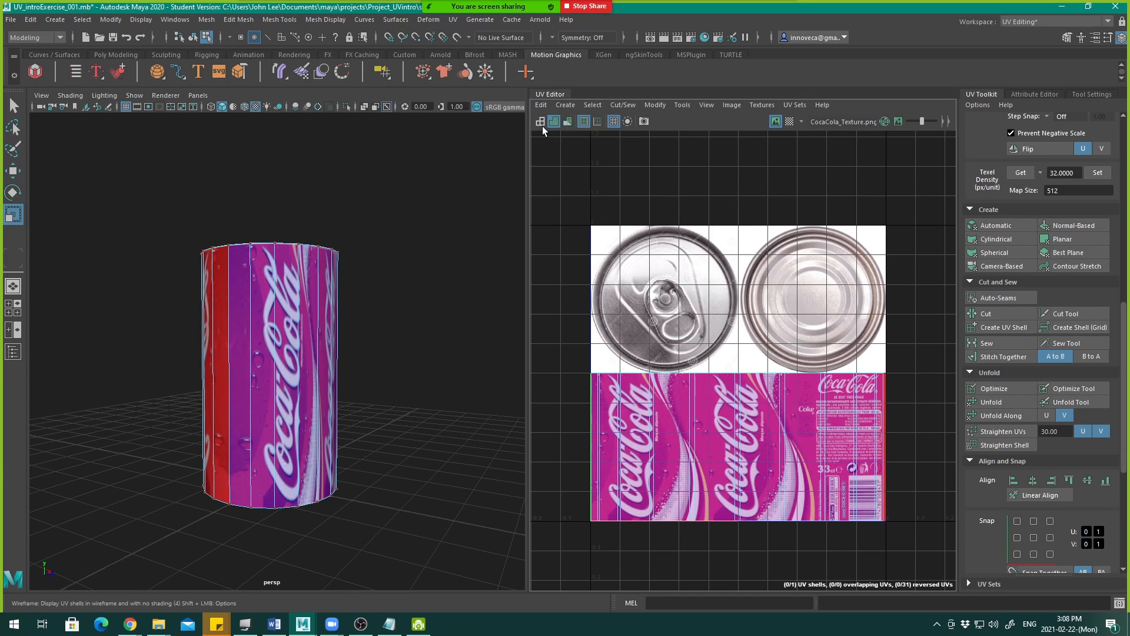
pyautogui.click(777, 122)
pyautogui.keyDown('alt'); pyautogui.moveTo(740, 365); pyautogui.dragTo(733, 289, button='middle'); pyautogui.keyUp('alt')
pyautogui.keyDown('alt'); pyautogui.moveTo(450, 320); pyautogui.dragTo(422, 377); pyautogui.keyUp('alt')
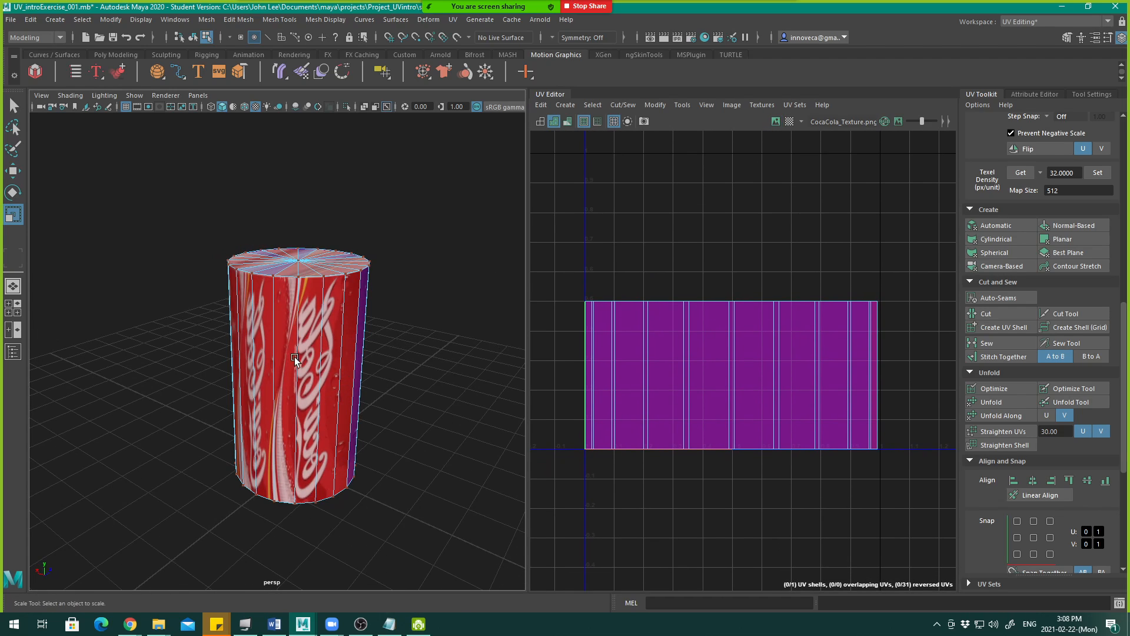
pyautogui.keyDown('alt'); pyautogui.moveTo(294, 357); pyautogui.dragTo(349, 381); pyautogui.keyUp('alt')
pyautogui.keyDown('alt'); pyautogui.moveTo(240, 242); pyautogui.dragTo(271, 196); pyautogui.keyUp('alt')
pyautogui.scroll(-3, 279, 321)
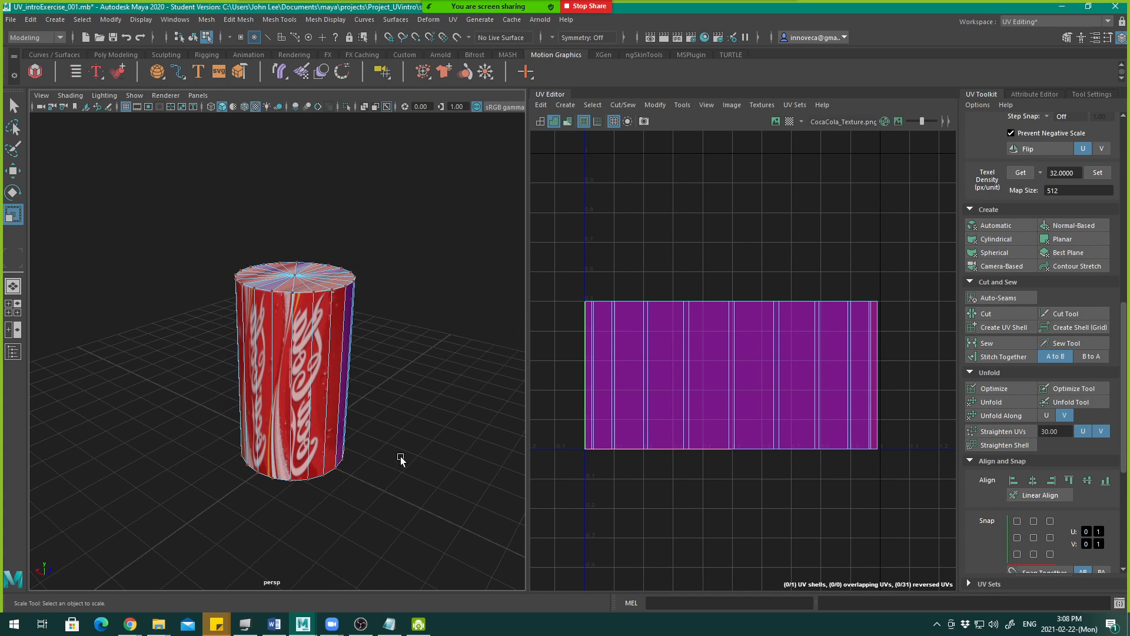
# - Select the shell's UVs, try pulling one UV on its upper edge down, and undo the move
pyautogui.moveTo(212, 241); pyautogui.dragTo(415, 548)
pyautogui.keyDown('alt'); pyautogui.moveTo(371, 465); pyautogui.dragTo(372, 431); pyautogui.keyUp('alt')
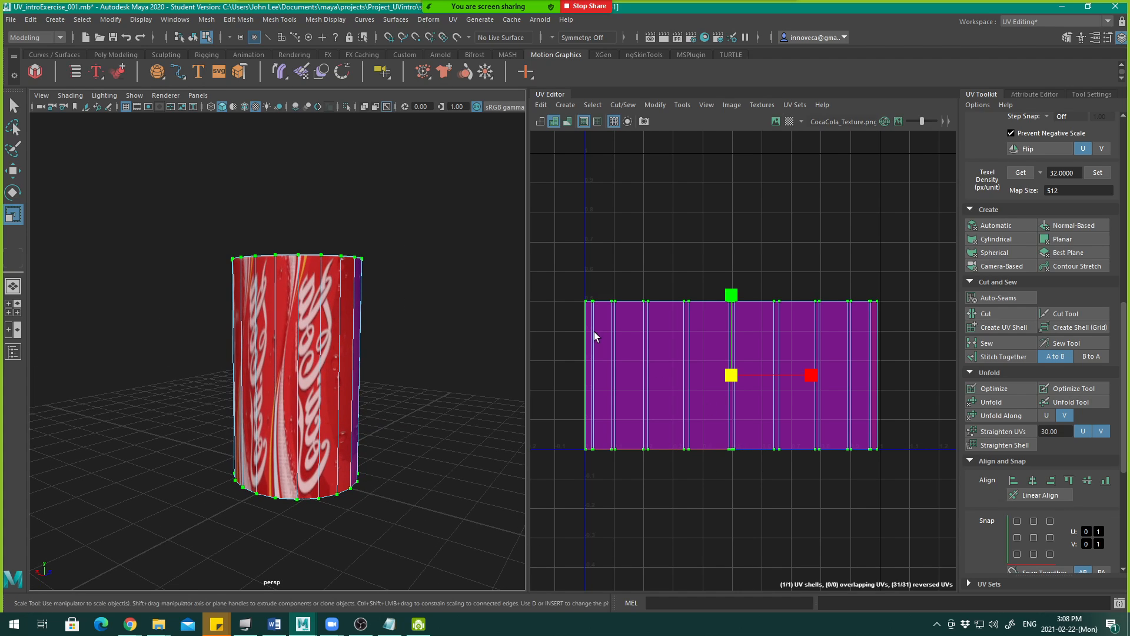
pyautogui.keyDown('alt'); pyautogui.moveTo(600, 313); pyautogui.dragTo(739, 429, button='right'); pyautogui.keyUp('alt')
pyautogui.keyDown('alt'); pyautogui.moveTo(739, 429); pyautogui.dragTo(748, 416, button='middle'); pyautogui.keyUp('alt')
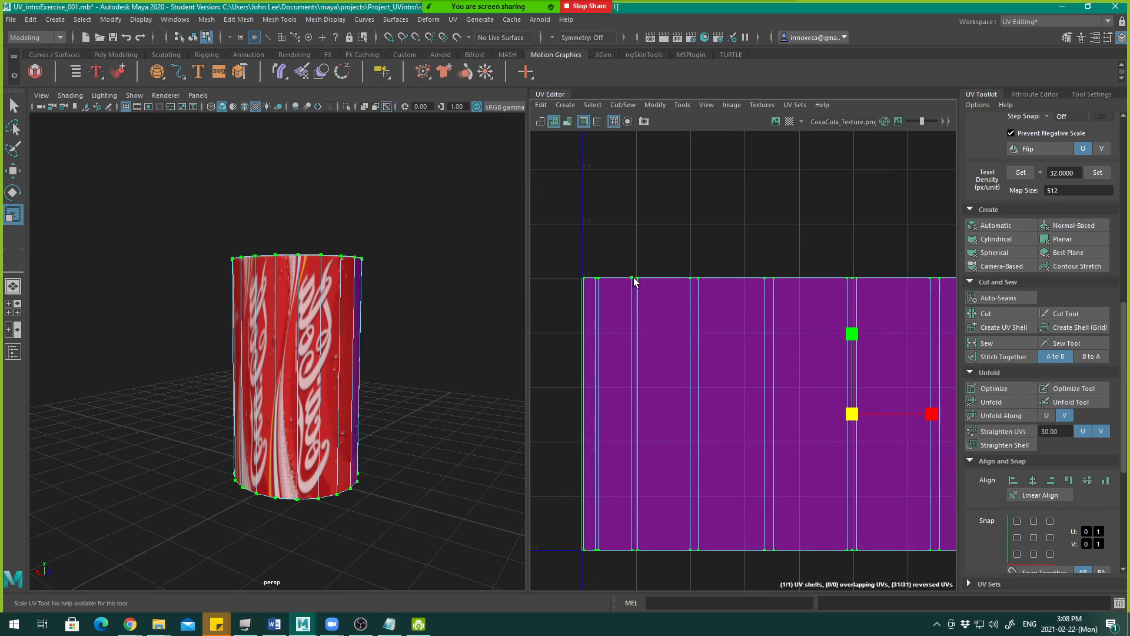
pyautogui.click(635, 281)
pyautogui.press('w')
pyautogui.moveTo(628, 248); pyautogui.dragTo(632, 355)
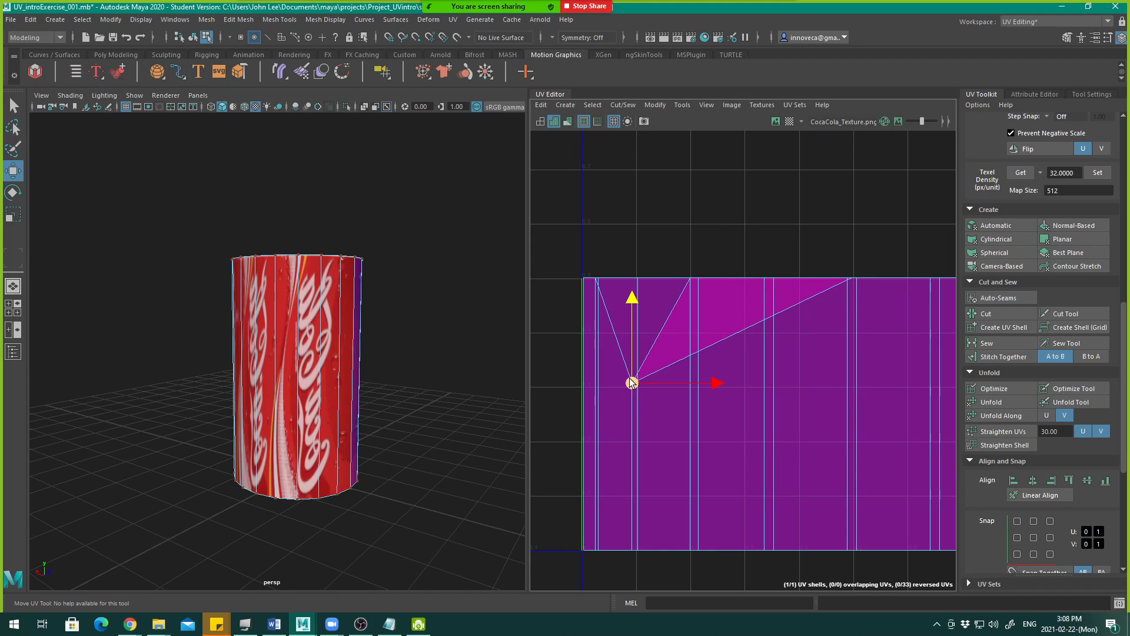
pyautogui.hotkey('ctrl', 'z')
pyautogui.scroll(4, 369, 394)
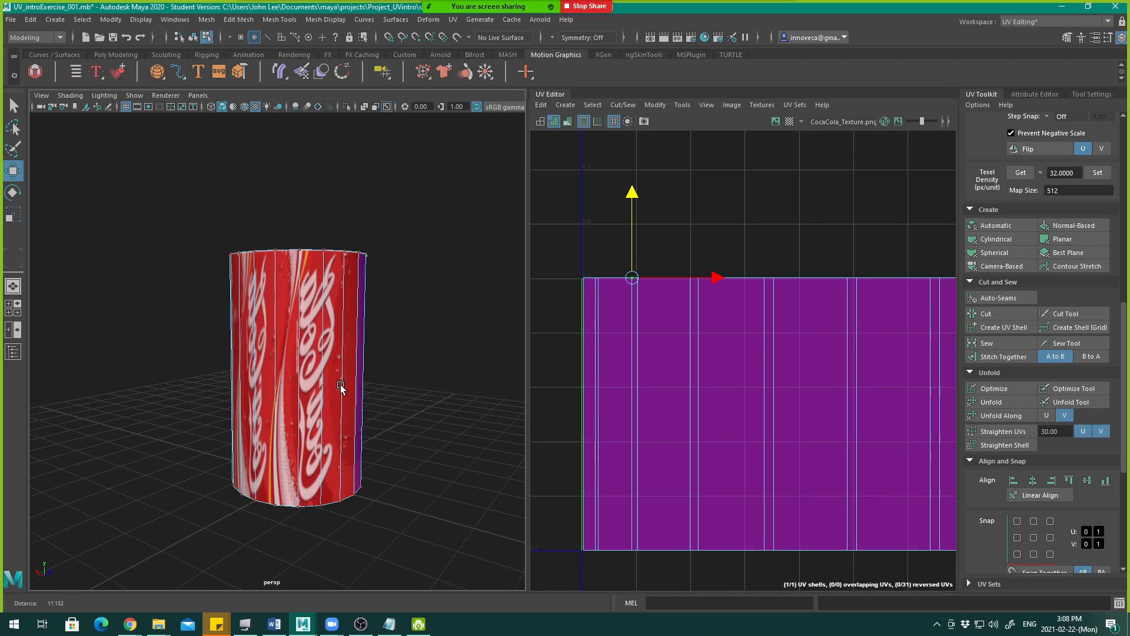
# - Examine the spacing of the shell's columns and compare it with the label's stretching around the cylinder
pyautogui.scroll(-3, 776, 381)
pyautogui.keyDown('alt'); pyautogui.moveTo(856, 398); pyautogui.dragTo(722, 391, button='middle'); pyautogui.keyUp('alt')
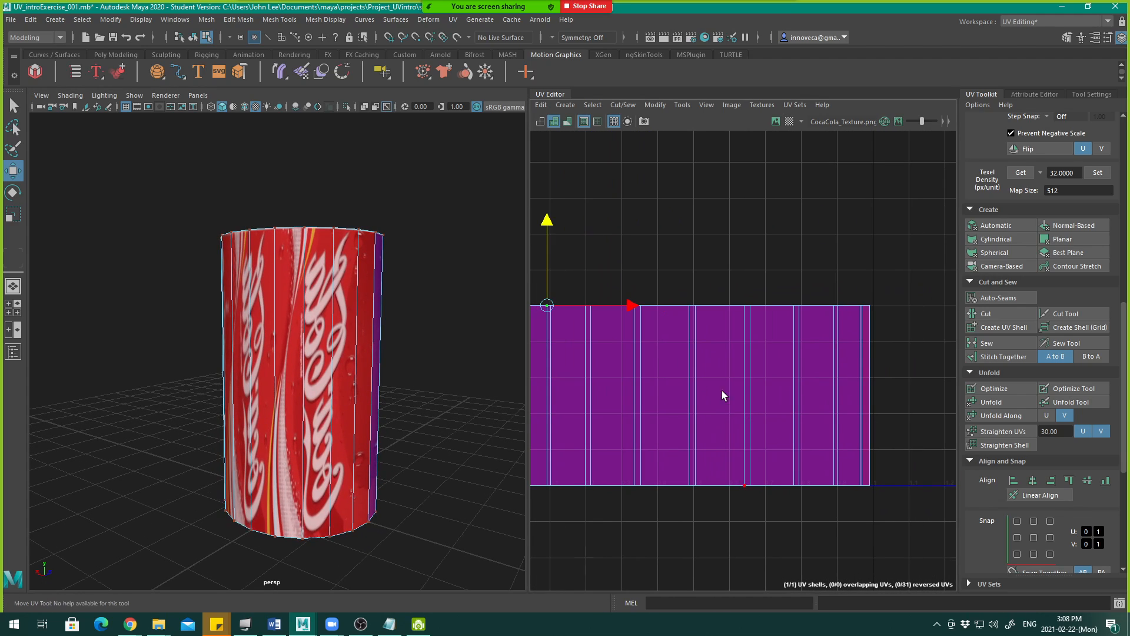
pyautogui.keyDown('alt'); pyautogui.moveTo(810, 384); pyautogui.dragTo(637, 387, button='right'); pyautogui.keyUp('alt')
pyautogui.keyDown('alt'); pyautogui.moveTo(637, 387); pyautogui.dragTo(662, 380, button='middle'); pyautogui.keyUp('alt')
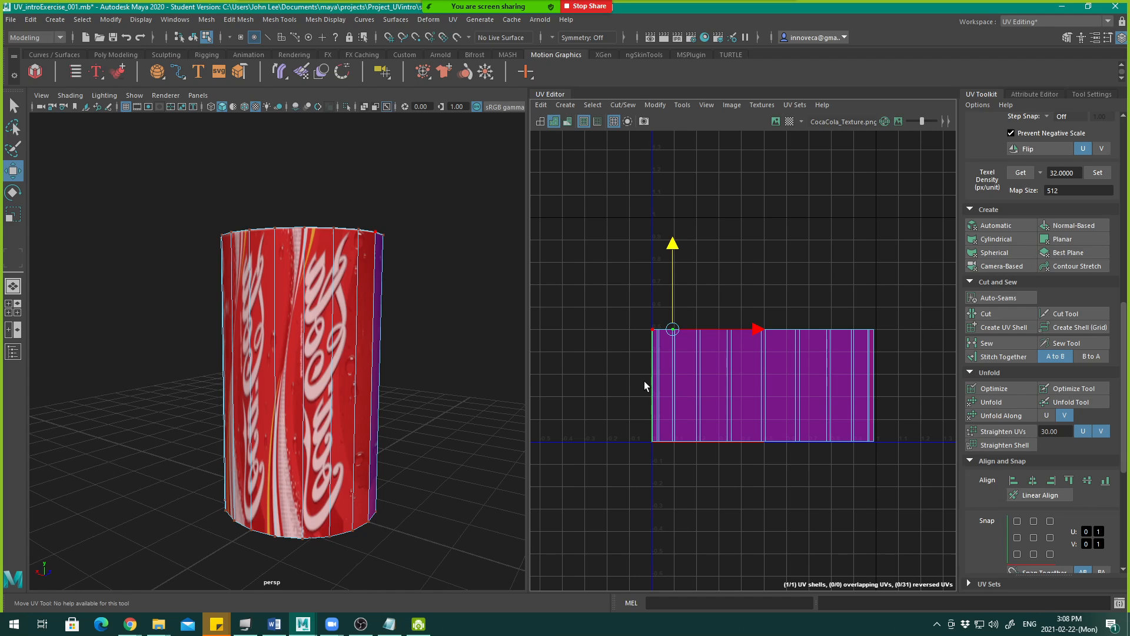
pyautogui.keyDown('alt'); pyautogui.moveTo(370, 368); pyautogui.dragTo(406, 377); pyautogui.keyUp('alt')
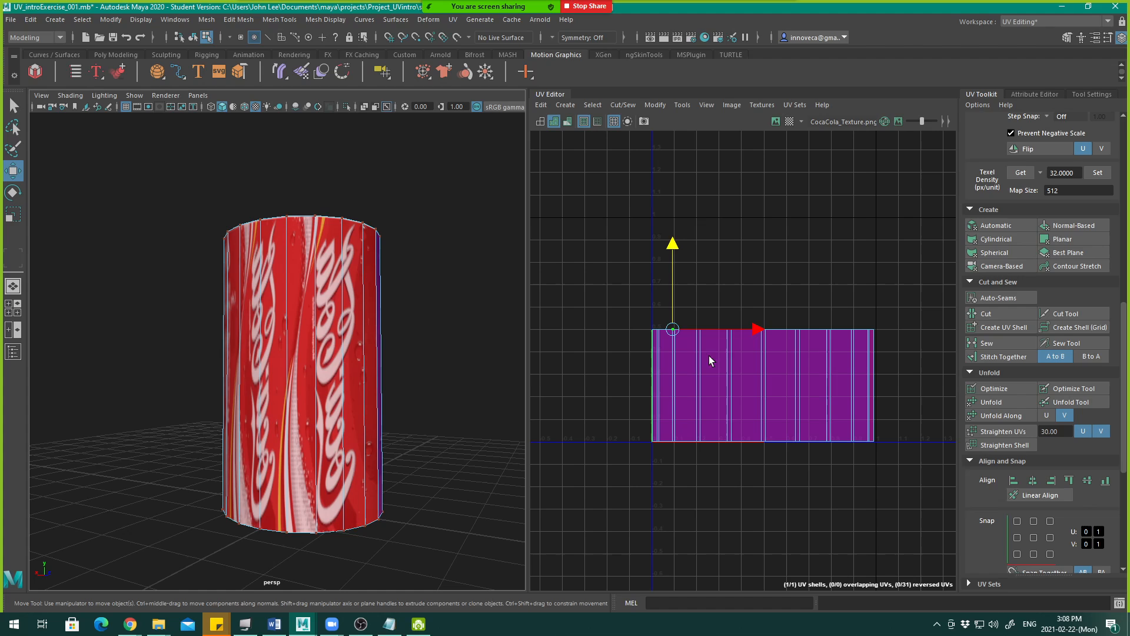
pyautogui.keyDown('alt'); pyautogui.moveTo(401, 395); pyautogui.dragTo(325, 368); pyautogui.keyUp('alt')
pyautogui.moveTo(255, 354)
pyautogui.keyDown('alt'); pyautogui.mouseDown()
pyautogui.moveTo(312, 336)
pyautogui.moveTo(471, 356)
pyautogui.moveTo(258, 351)
pyautogui.mouseUp(); pyautogui.keyUp('alt')
pyautogui.keyDown('alt'); pyautogui.moveTo(163, 360); pyautogui.dragTo(372, 346); pyautogui.keyUp('alt')
# - Select all the cylinder's side faces and apply a Cylindrical UV projection to them
pyautogui.moveTo(326, 293); pyautogui.dragTo(326, 326, button='right')
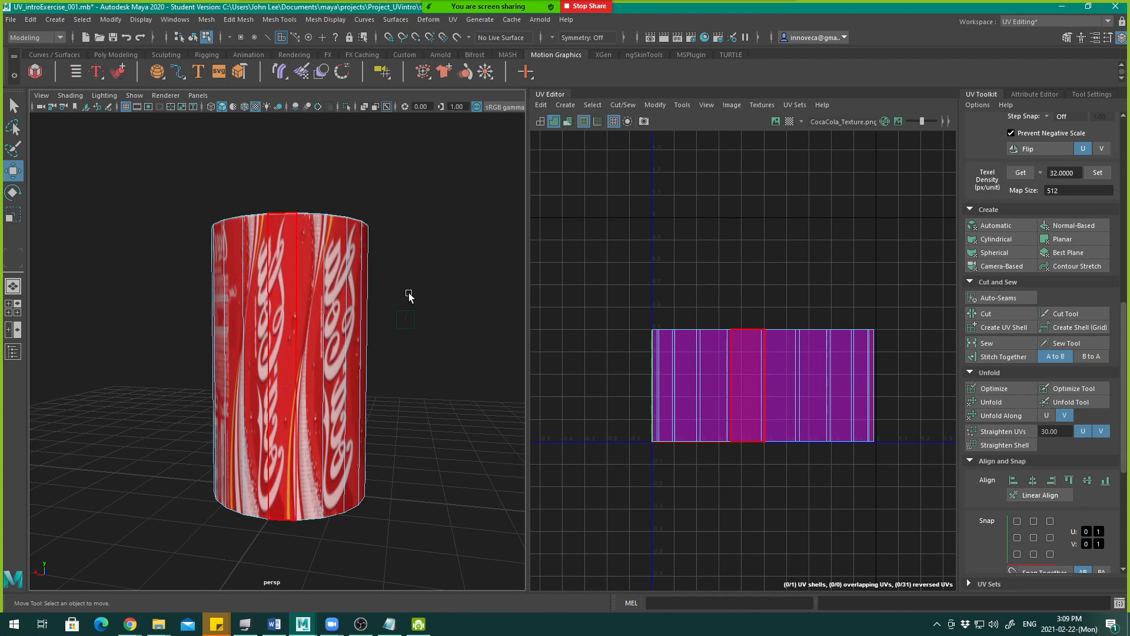
pyautogui.keyDown('alt'); pyautogui.moveTo(259, 339); pyautogui.dragTo(276, 338); pyautogui.keyUp('alt')
pyautogui.moveTo(157, 327)
pyautogui.mouseDown()
pyautogui.moveTo(284, 353)
pyautogui.moveTo(394, 356)
pyautogui.moveTo(414, 374)
pyautogui.moveTo(361, 295)
pyautogui.moveTo(320, 448)
pyautogui.moveTo(408, 374)
pyautogui.moveTo(406, 383)
pyautogui.moveTo(394, 345)
pyautogui.moveTo(425, 371)
pyautogui.mouseUp()
pyautogui.press('7')
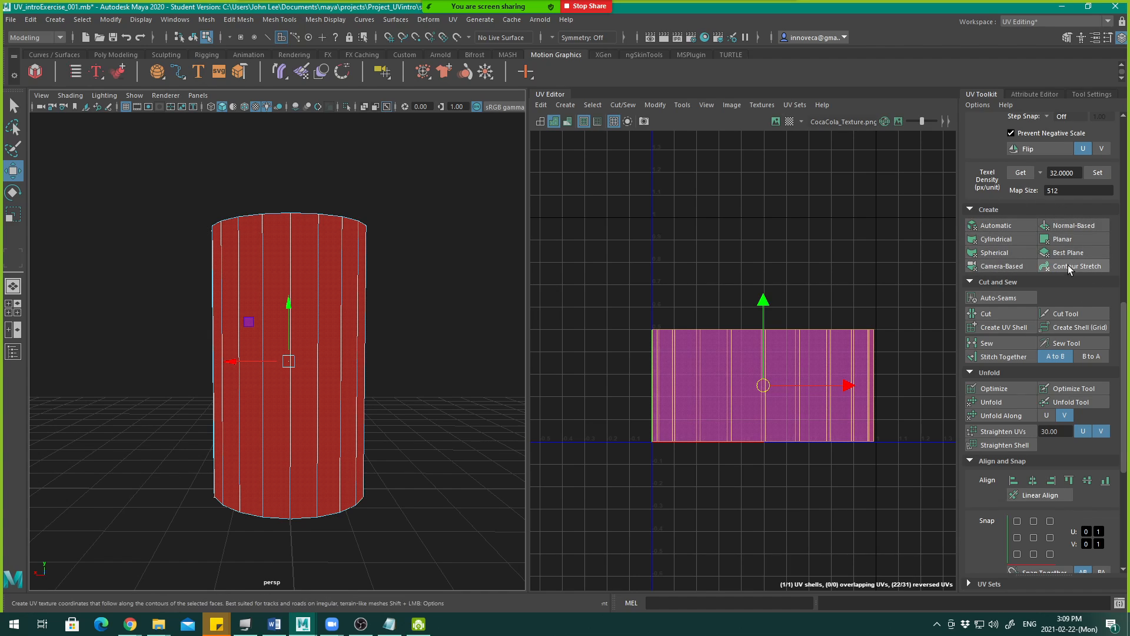
pyautogui.click(996, 239)
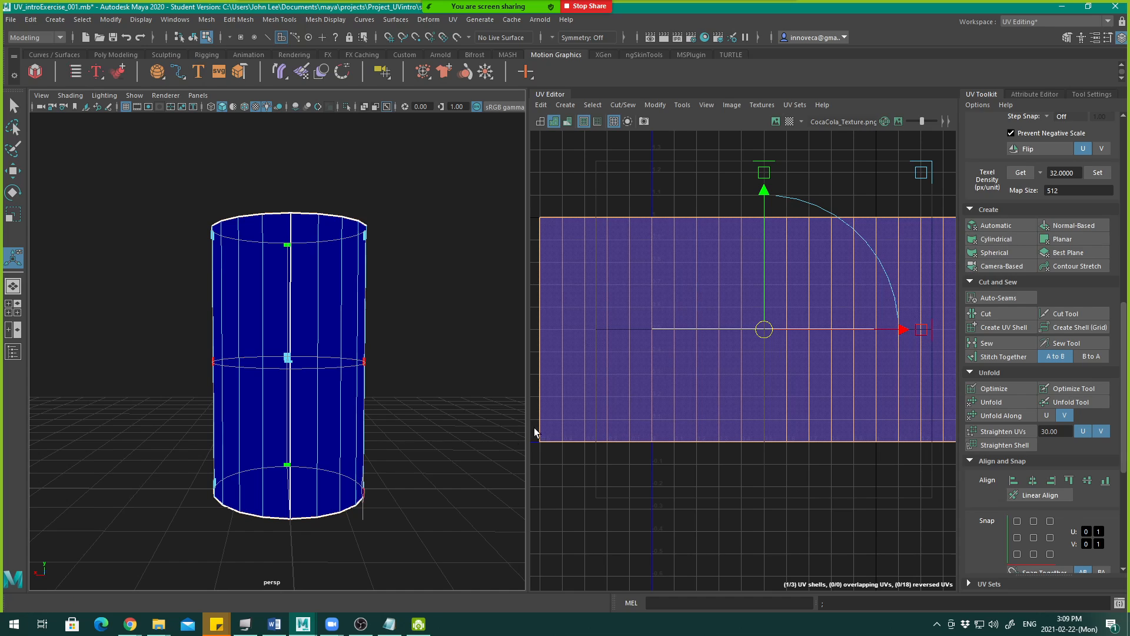
pyautogui.keyDown('alt'); pyautogui.moveTo(374, 396); pyautogui.dragTo(298, 404); pyautogui.keyUp('alt')
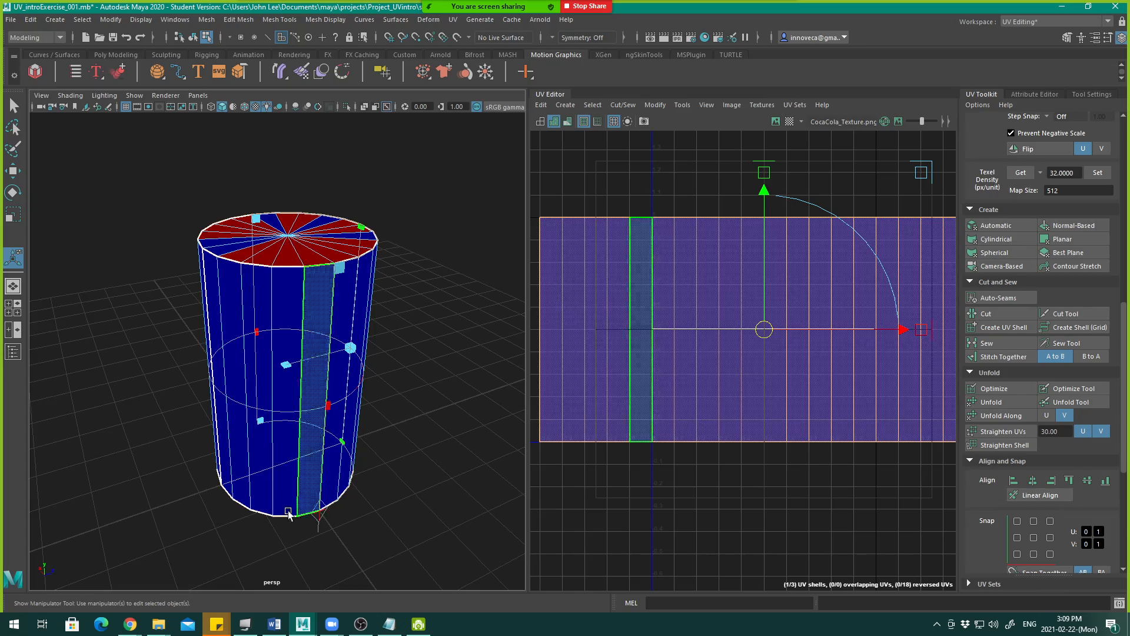
pyautogui.keyDown('alt'); pyautogui.moveTo(287, 513); pyautogui.dragTo(456, 492); pyautogui.keyUp('alt')
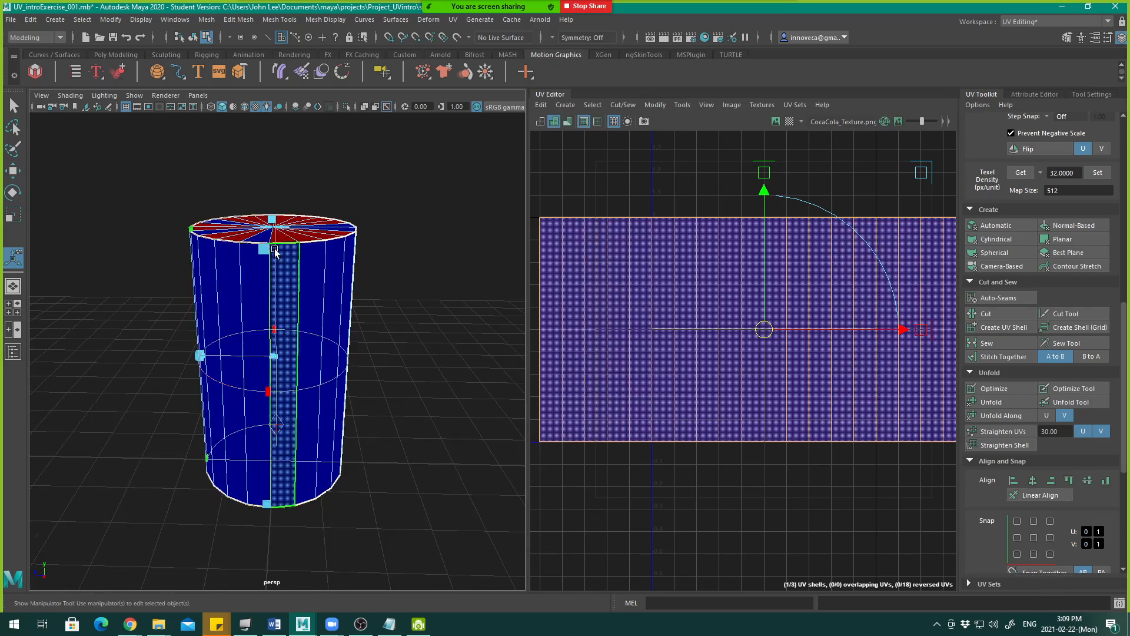
# - Move the cylindrical shell straight down below the 0–1 UV space, clear of the flat cap UVs, and deselect it
pyautogui.scroll(-3, 693, 416)
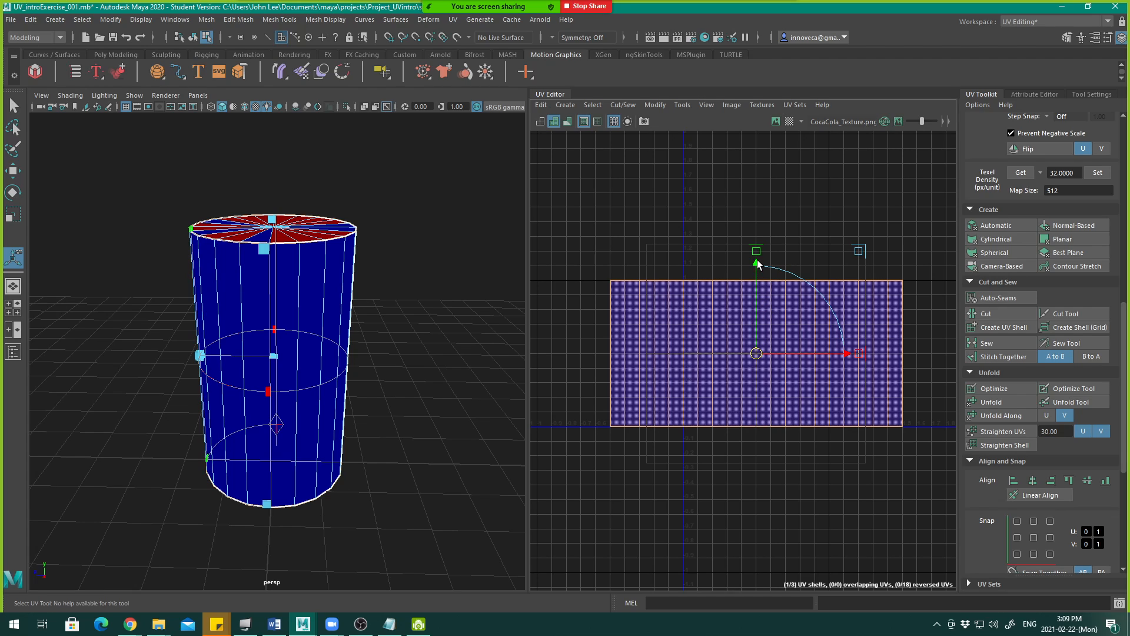
pyautogui.moveTo(765, 265); pyautogui.dragTo(765, 417)
pyautogui.click(811, 327)
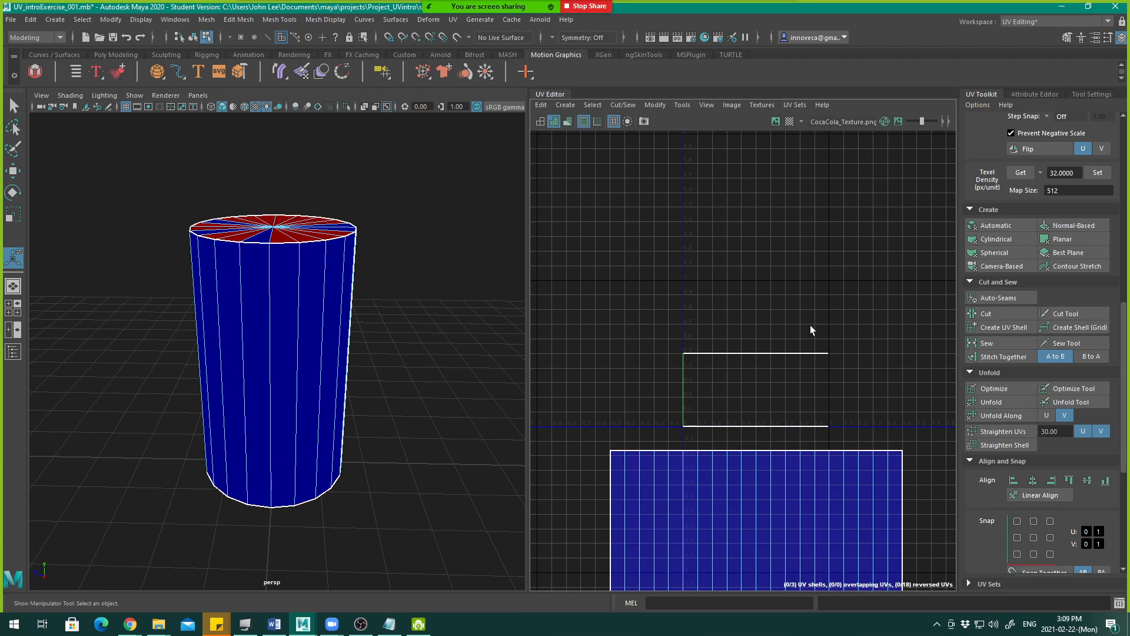
pyautogui.keyDown('alt'); pyautogui.moveTo(810, 326); pyautogui.dragTo(730, 231, button='middle'); pyautogui.keyUp('alt')
pyautogui.keyDown('alt'); pyautogui.moveTo(730, 231); pyautogui.dragTo(756, 255, button='right'); pyautogui.keyUp('alt')
pyautogui.keyDown('alt'); pyautogui.moveTo(757, 256); pyautogui.dragTo(775, 281, button='middle'); pyautogui.keyUp('alt')
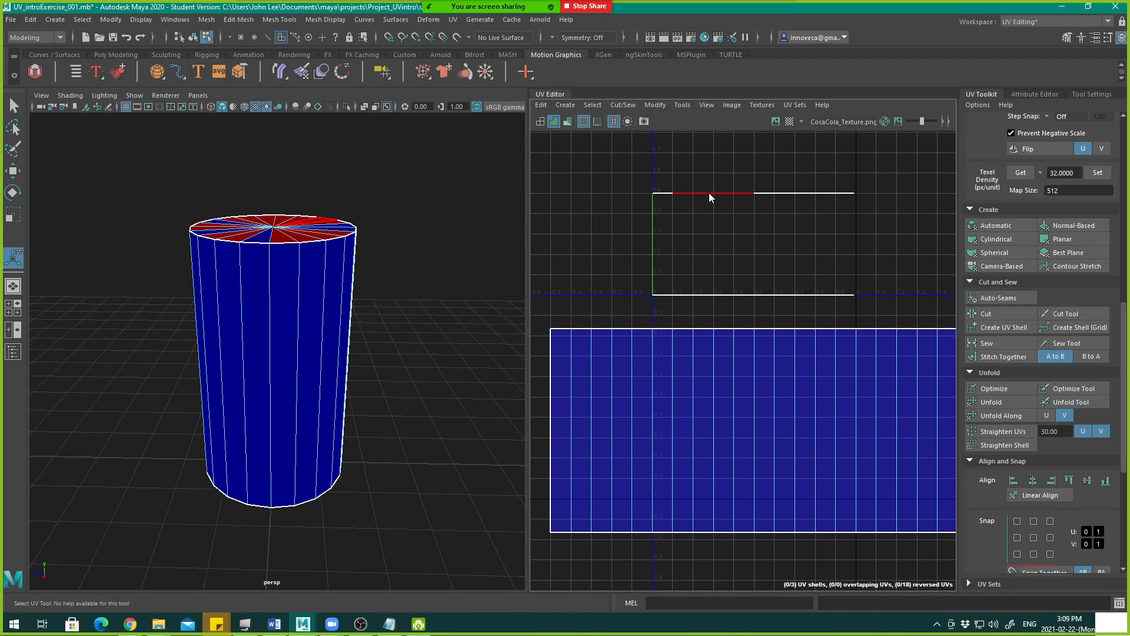
pyautogui.moveTo(709, 193); pyautogui.dragTo(773, 195, button='right')
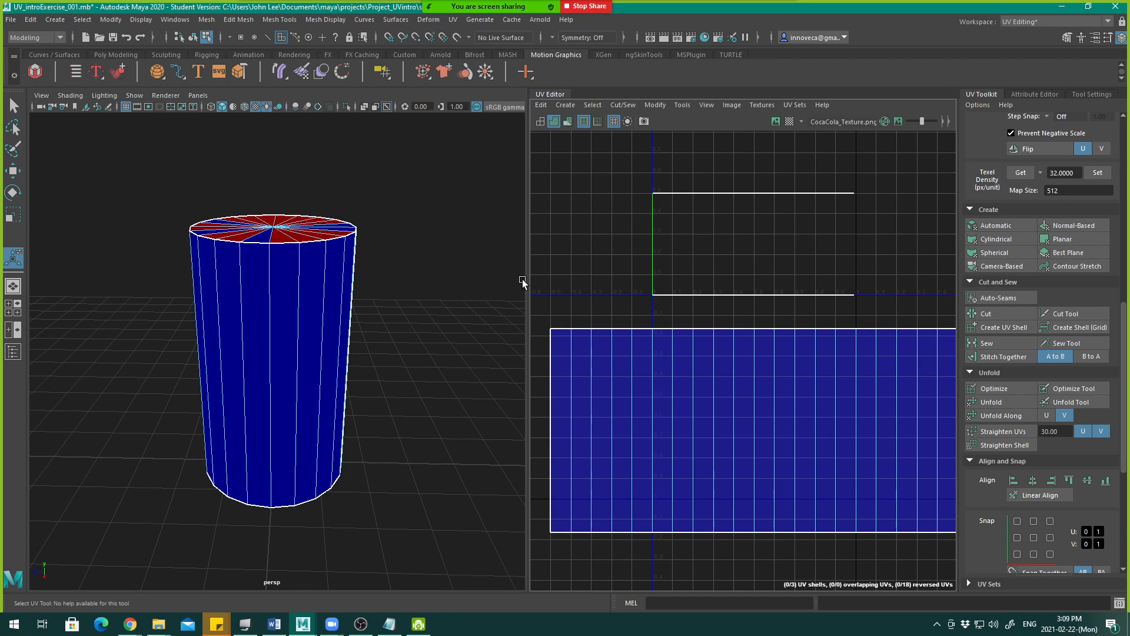
# - Display the texture image, select all UVs of the cylindrical shell, and move them up until the shell's upper edge meets the label's upper edge
pyautogui.click(776, 121)
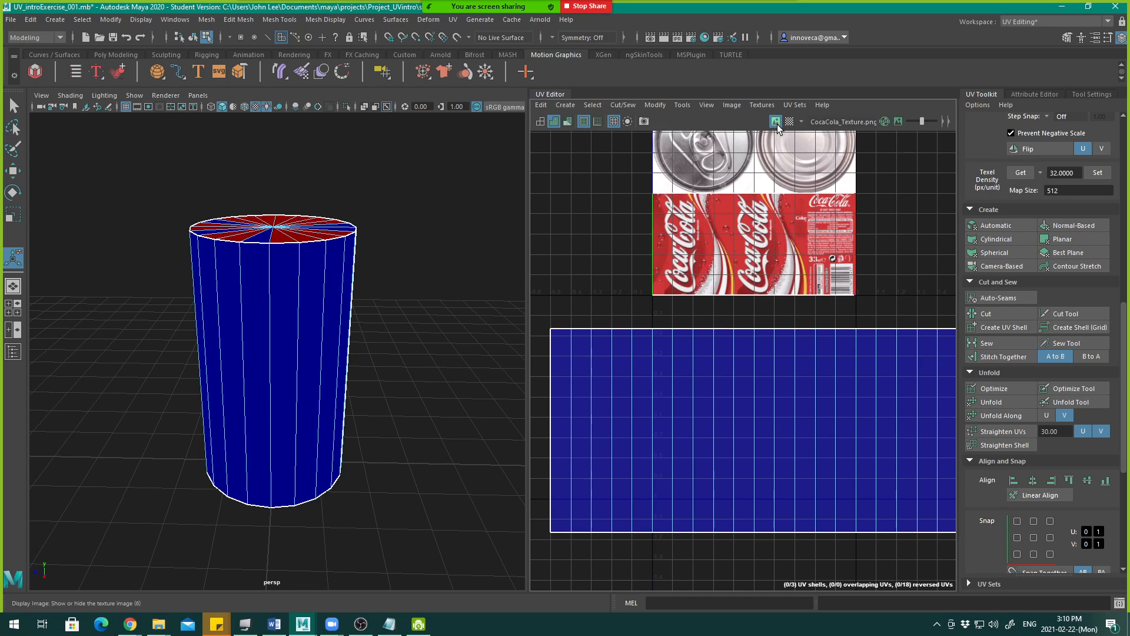
pyautogui.scroll(-3, 793, 316)
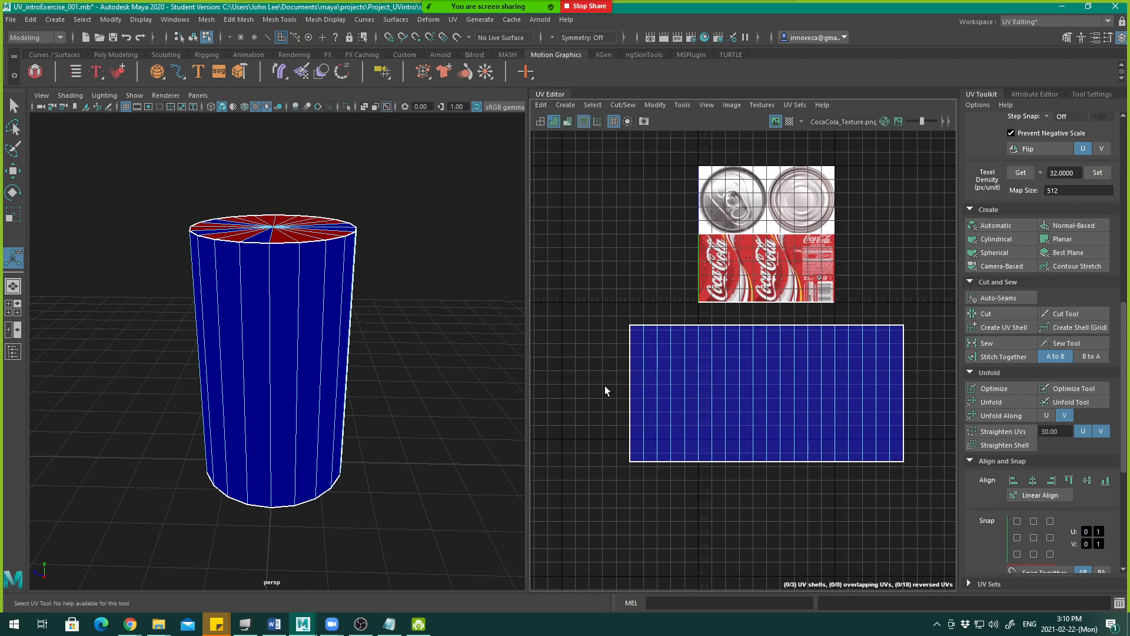
pyautogui.moveTo(737, 386); pyautogui.dragTo(765, 386, button='right')
pyautogui.moveTo(599, 316); pyautogui.dragTo(946, 507)
pyautogui.press('w')
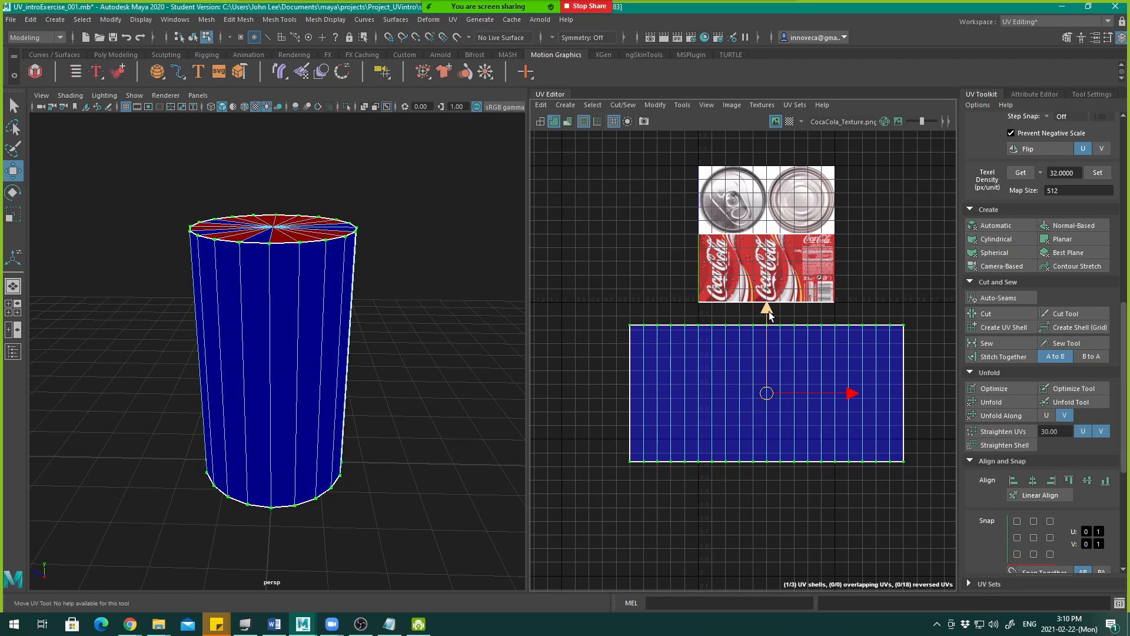
pyautogui.moveTo(769, 313); pyautogui.dragTo(774, 224)
pyautogui.scroll(4, 789, 248)
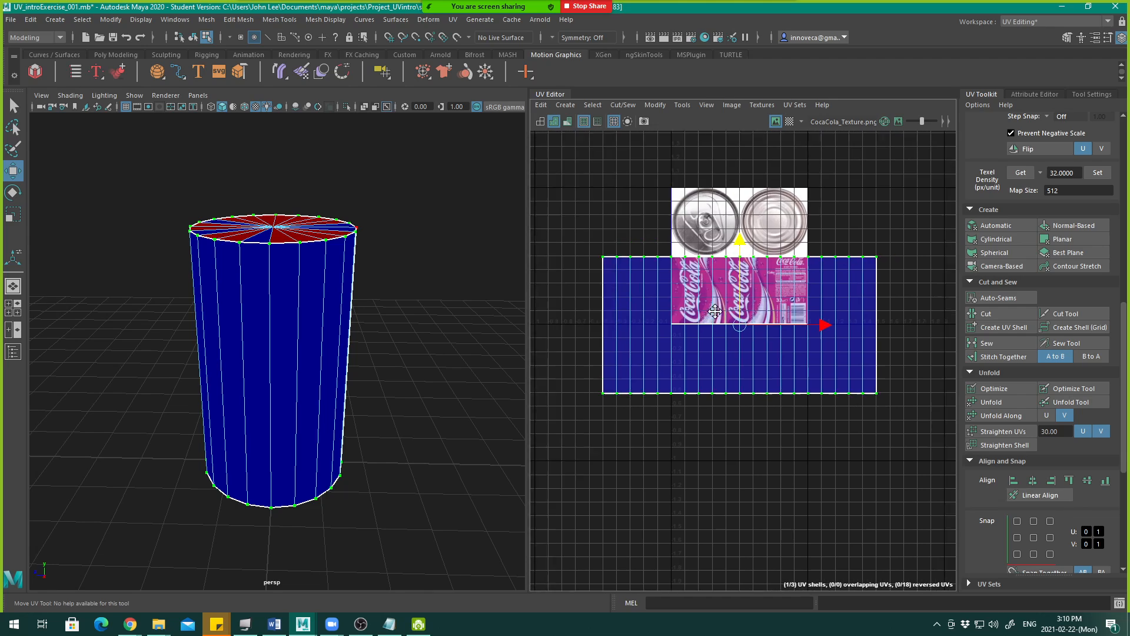
# - Scale the shell uniformly to the texture's width and move it up to cover the Coca-Cola label
pyautogui.press('r')
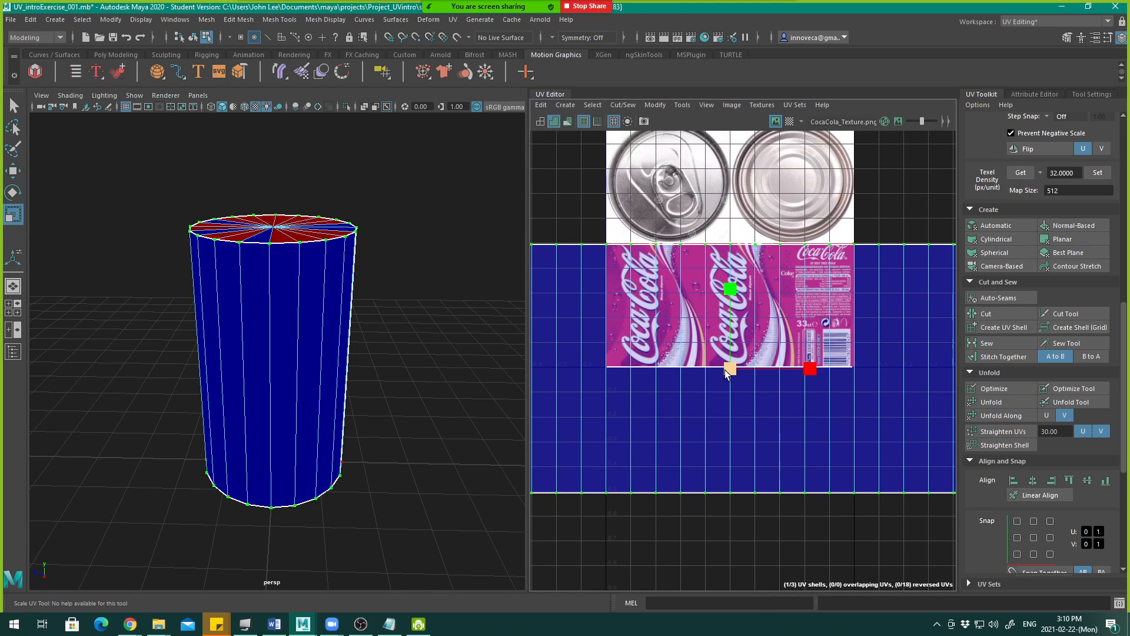
pyautogui.moveTo(730, 371); pyautogui.dragTo(690, 372)
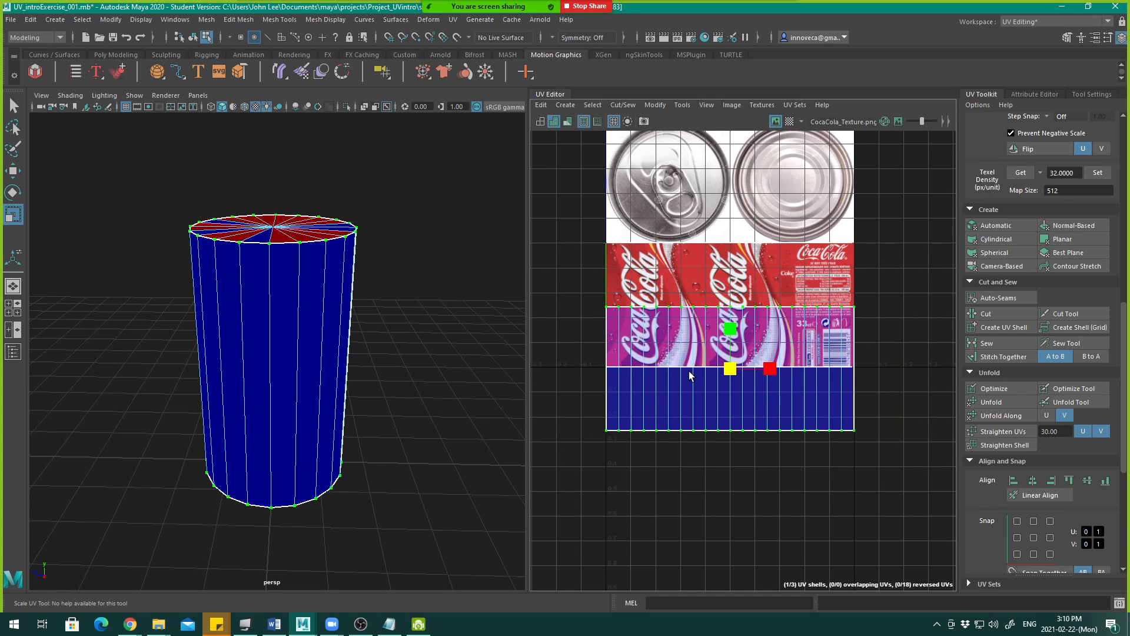
pyautogui.press('w')
pyautogui.moveTo(733, 292); pyautogui.dragTo(735, 228)
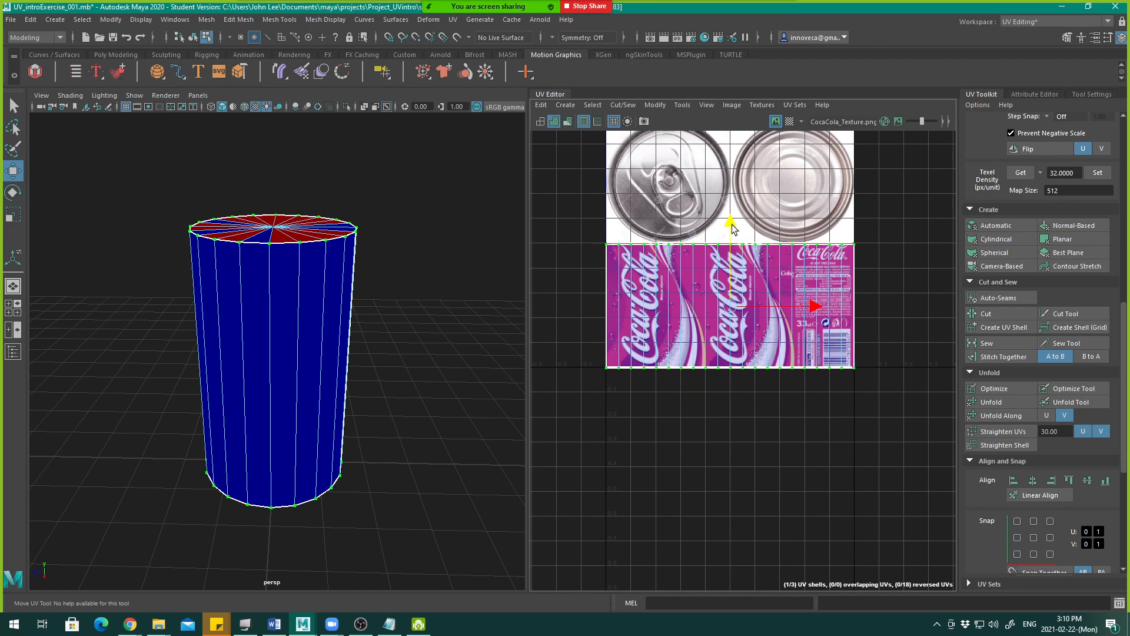
# - Select the shell's bottom row of UVs, turn on textured display, and inspect how the label wraps around the can
pyautogui.scroll(3, 698, 281)
pyautogui.keyDown('alt'); pyautogui.moveTo(752, 403); pyautogui.dragTo(671, 407, button='right'); pyautogui.keyUp('alt')
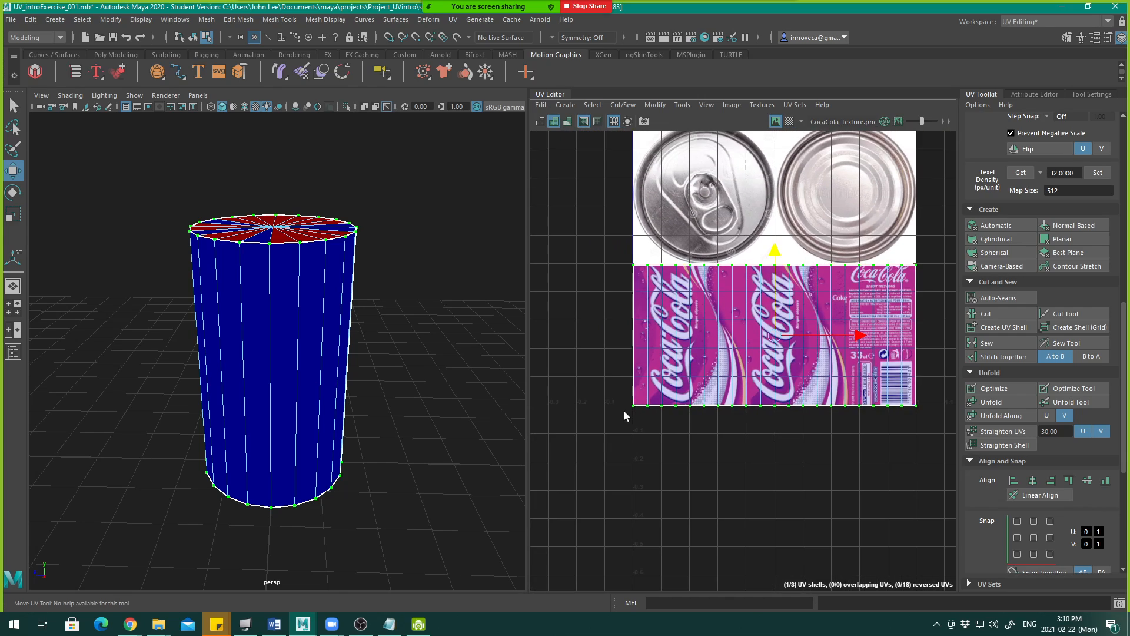
pyautogui.moveTo(602, 386); pyautogui.dragTo(956, 443)
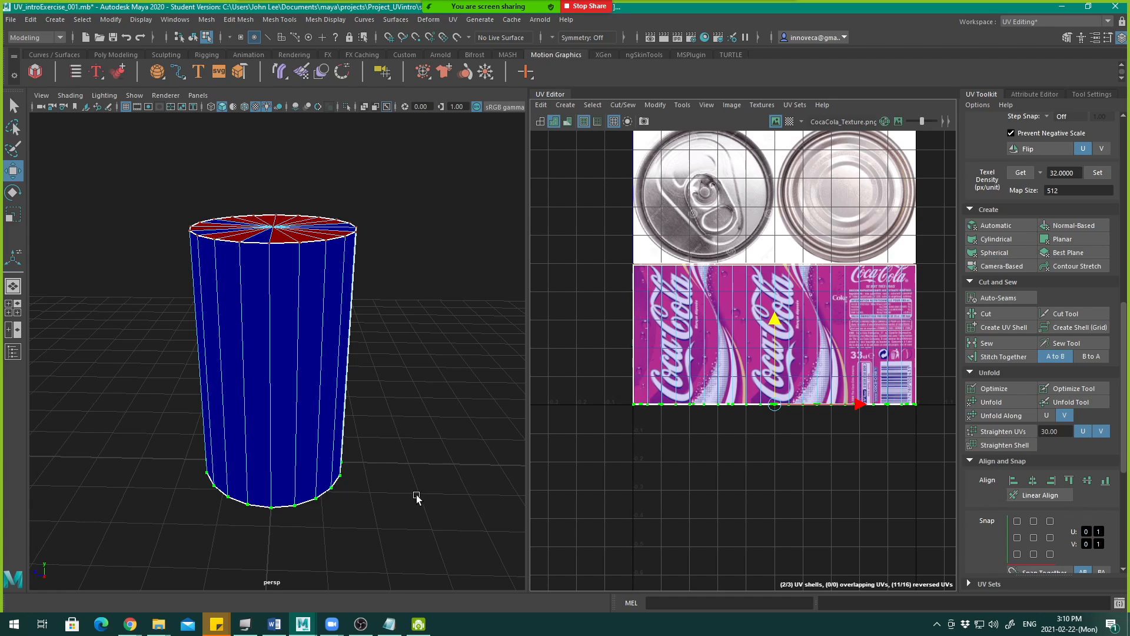
pyautogui.press('6')
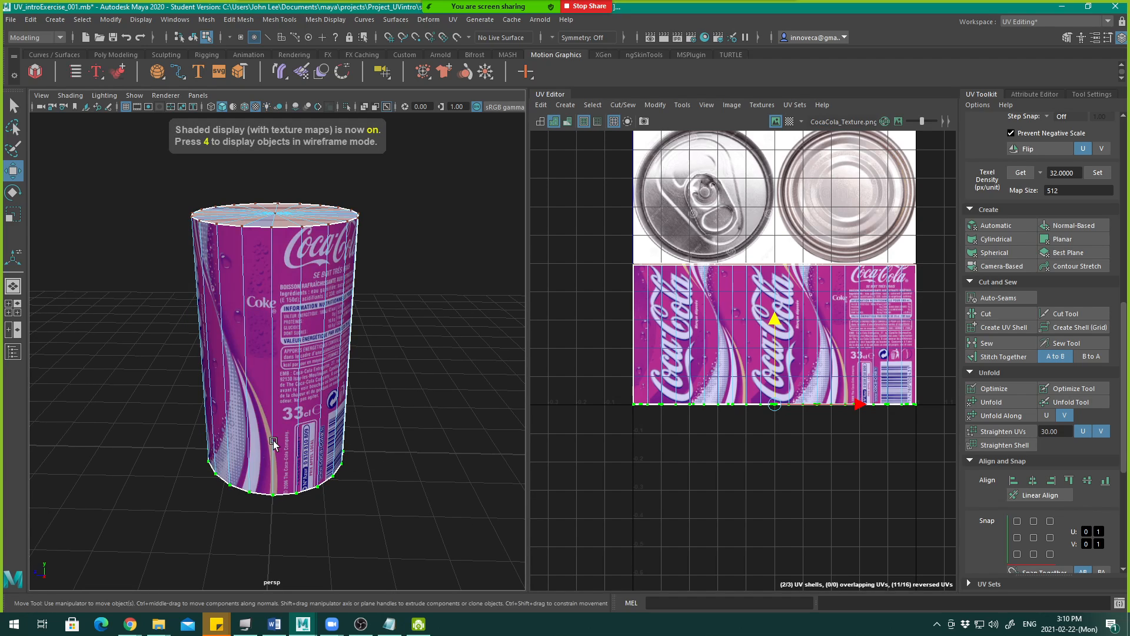
pyautogui.keyDown('alt'); pyautogui.moveTo(273, 441); pyautogui.dragTo(323, 426); pyautogui.keyUp('alt')
pyautogui.scroll(4, 306, 425)
pyautogui.moveTo(210, 419)
pyautogui.keyDown('alt'); pyautogui.mouseDown()
pyautogui.moveTo(451, 422)
pyautogui.moveTo(239, 436)
pyautogui.moveTo(430, 406)
pyautogui.moveTo(459, 376)
pyautogui.moveTo(345, 432)
pyautogui.moveTo(281, 400)
pyautogui.moveTo(266, 294)
pyautogui.mouseUp(); pyautogui.keyUp('alt')
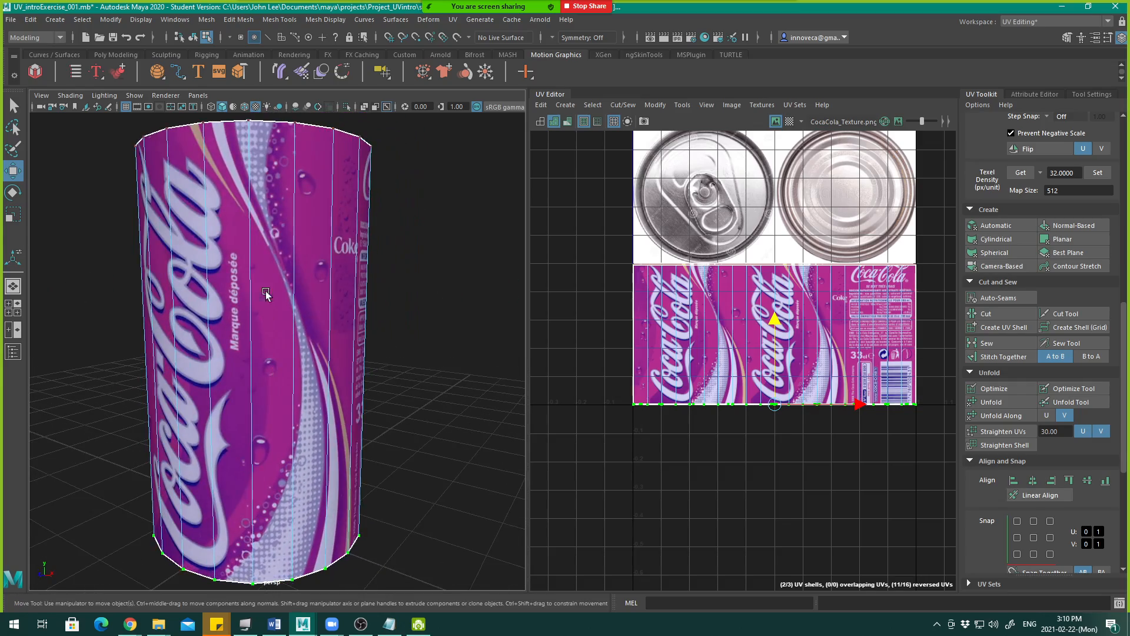
pyautogui.keyDown('alt'); pyautogui.moveTo(237, 350); pyautogui.dragTo(202, 390); pyautogui.keyUp('alt')
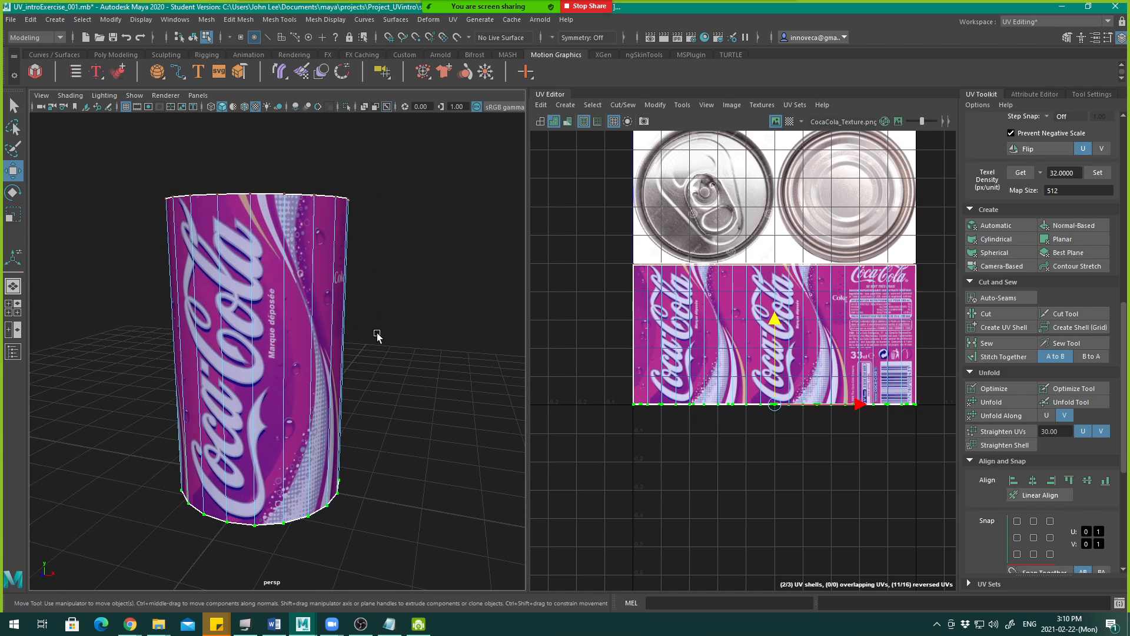
# - Return to object mode, deselect the can to view its texture without highlighting, and reselect it
pyautogui.moveTo(327, 300); pyautogui.dragTo(368, 284, button='right')
pyautogui.click(418, 313)
pyautogui.keyDown('alt'); pyautogui.moveTo(418, 313); pyautogui.dragTo(419, 331); pyautogui.keyUp('alt')
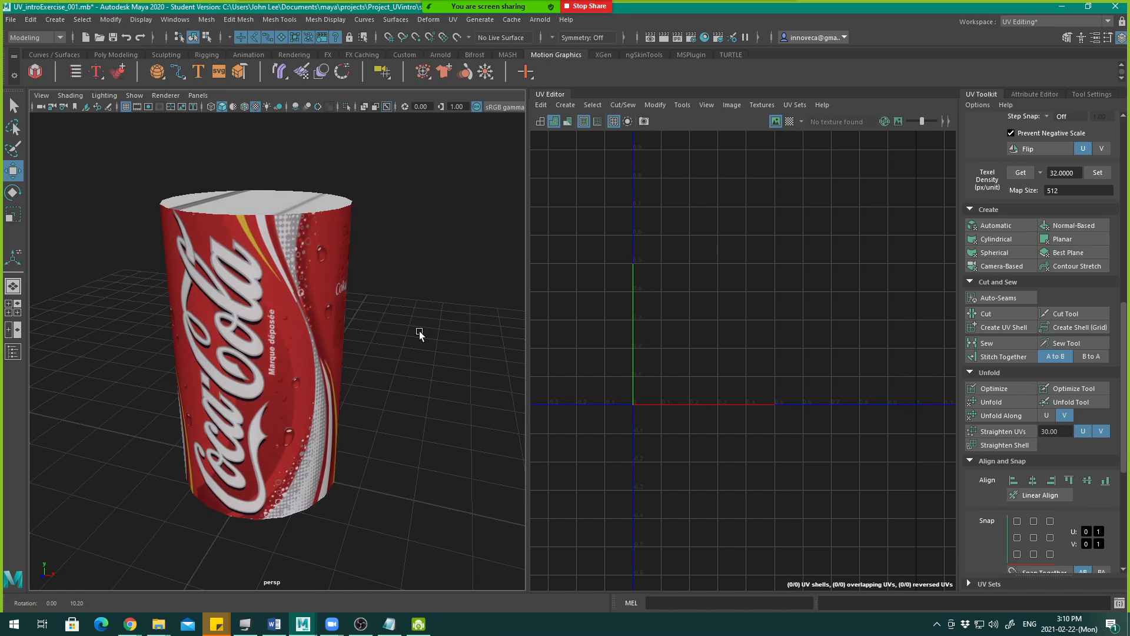
pyautogui.click(326, 350)
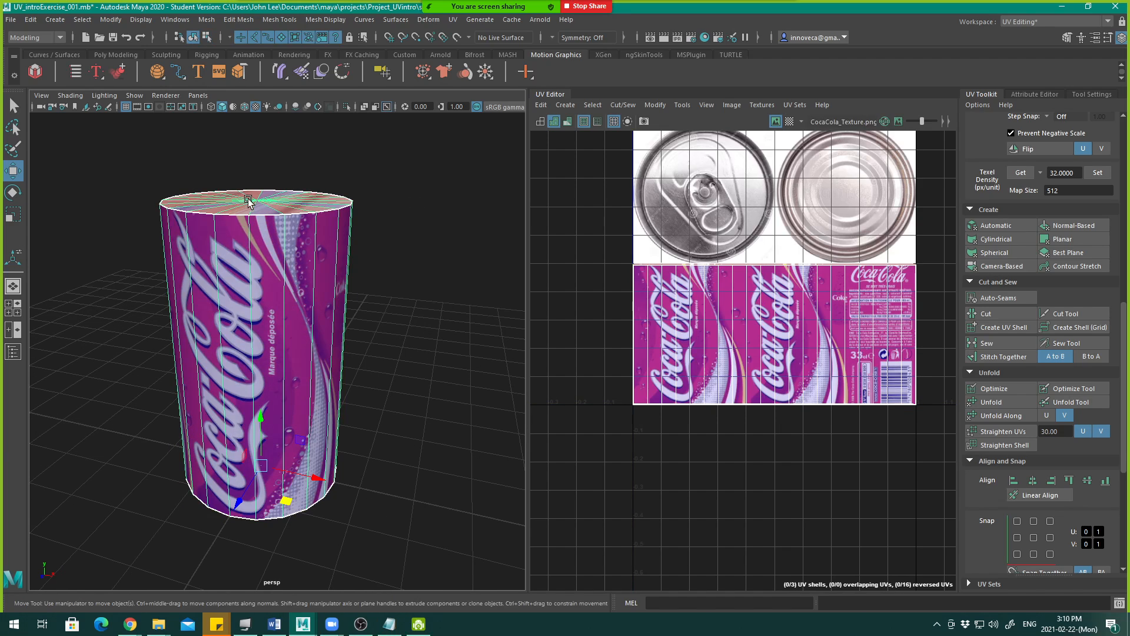
# - Switch the can to face selection, try selecting top lid faces, and turn on all-lights shading in the viewport
pyautogui.keyDown('alt'); pyautogui.moveTo(248, 201); pyautogui.dragTo(333, 363); pyautogui.keyUp('alt')
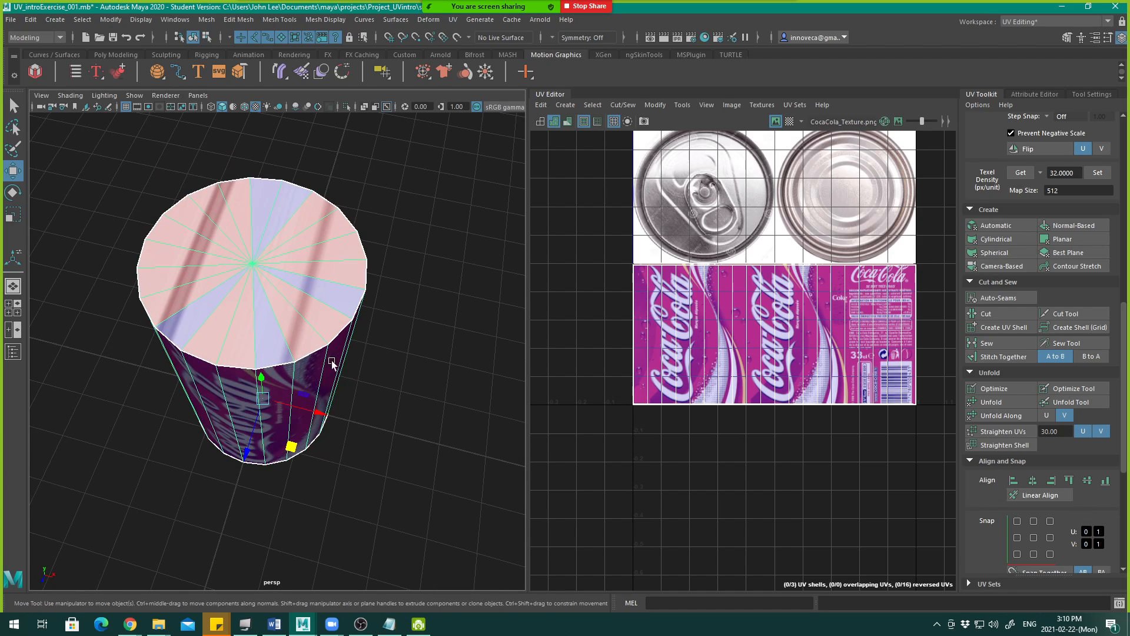
pyautogui.moveTo(260, 249); pyautogui.dragTo(260, 271, button='right')
pyautogui.click(302, 299)
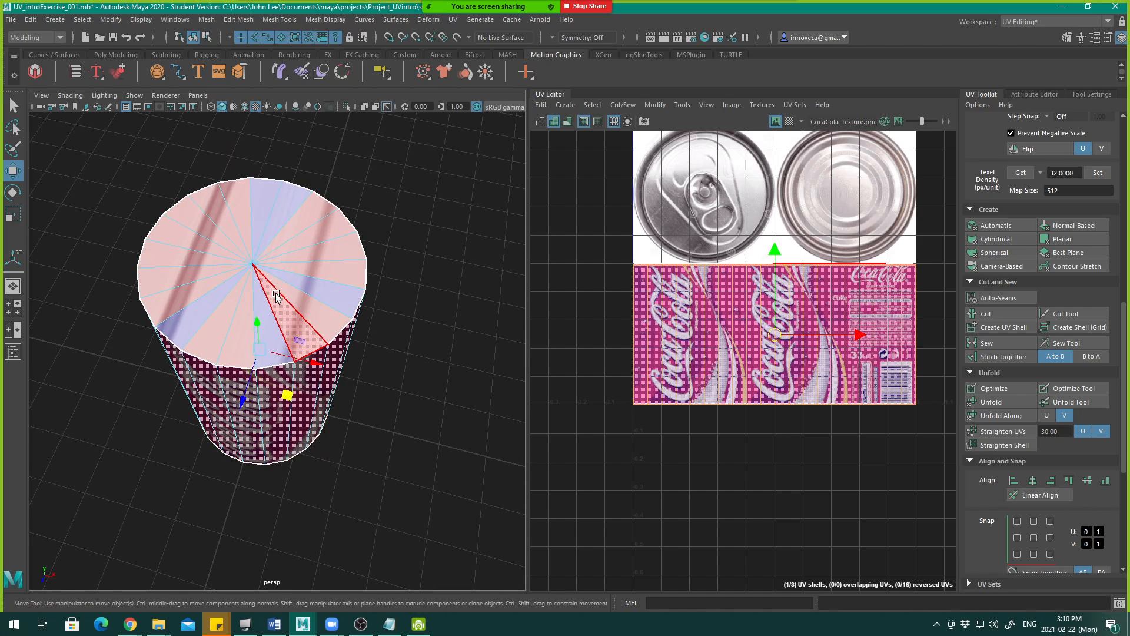
pyautogui.keyDown('shift'); pyautogui.click(318, 255); pyautogui.keyUp('shift')
pyautogui.click(345, 295)
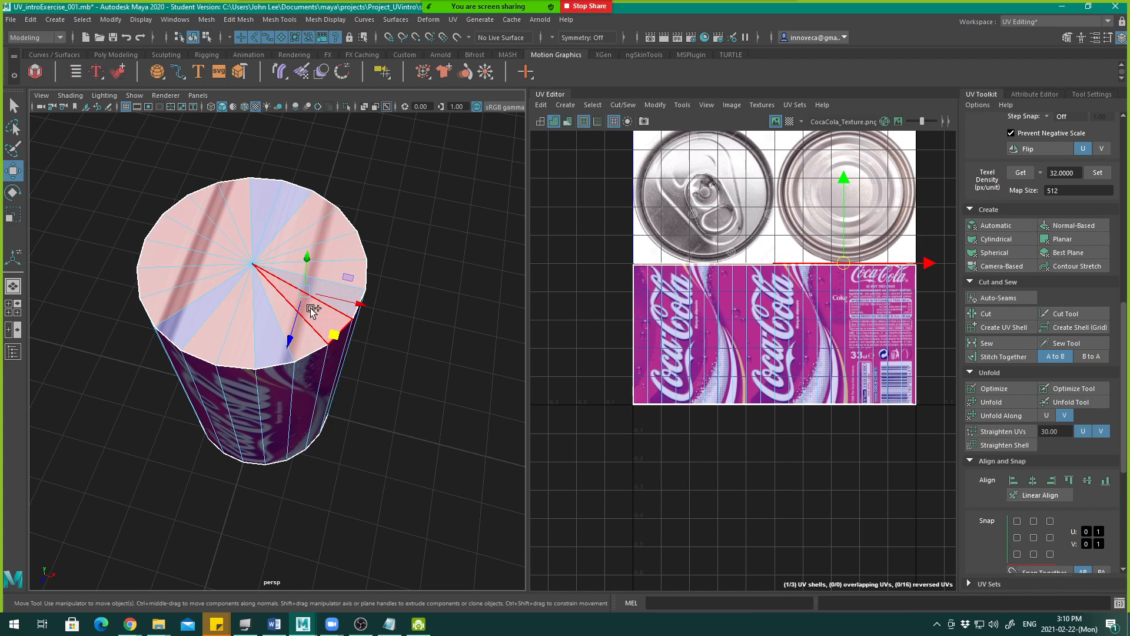
pyautogui.press('7')
# - Select all the triangular faces around the can's top lid
pyautogui.click(324, 316)
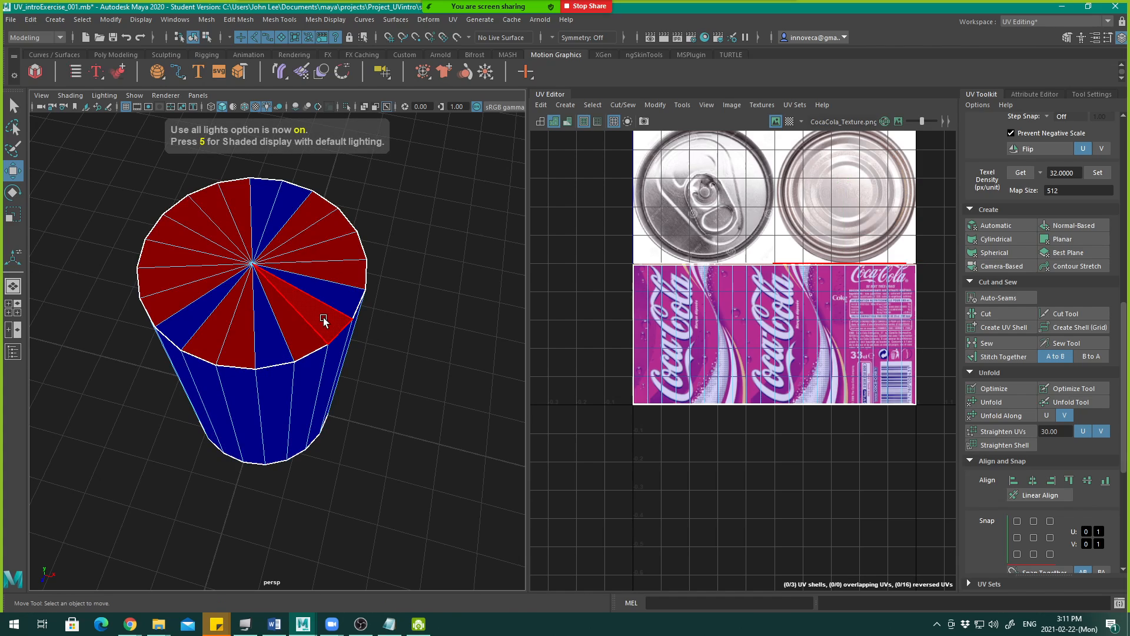
pyautogui.press('q')
pyautogui.keyDown('shift'); pyautogui.click(295, 330); pyautogui.keyUp('shift')
pyautogui.keyDown('shift'); pyautogui.click(270, 331); pyautogui.keyUp('shift')
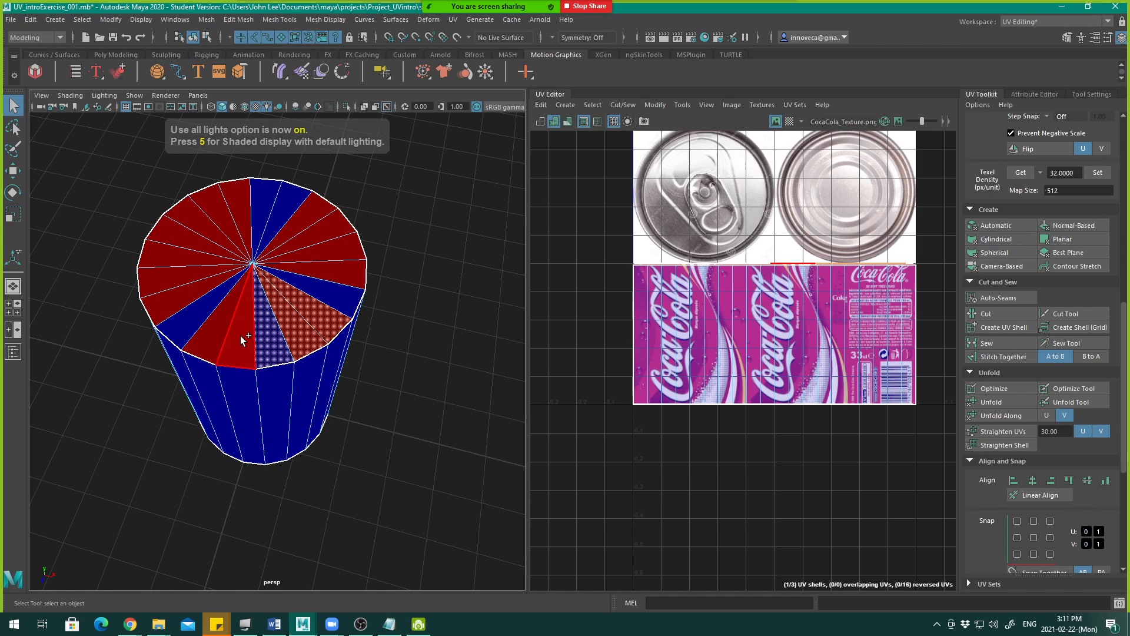
pyautogui.keyDown('shift'); pyautogui.click(241, 335); pyautogui.keyUp('shift')
pyautogui.keyDown('shift'); pyautogui.click(218, 330); pyautogui.keyUp('shift')
pyautogui.keyDown('shift'); pyautogui.click(189, 308); pyautogui.keyUp('shift')
pyautogui.keyDown('shift'); pyautogui.click(178, 289); pyautogui.keyUp('shift')
pyautogui.keyDown('shift'); pyautogui.click(177, 274); pyautogui.keyUp('shift')
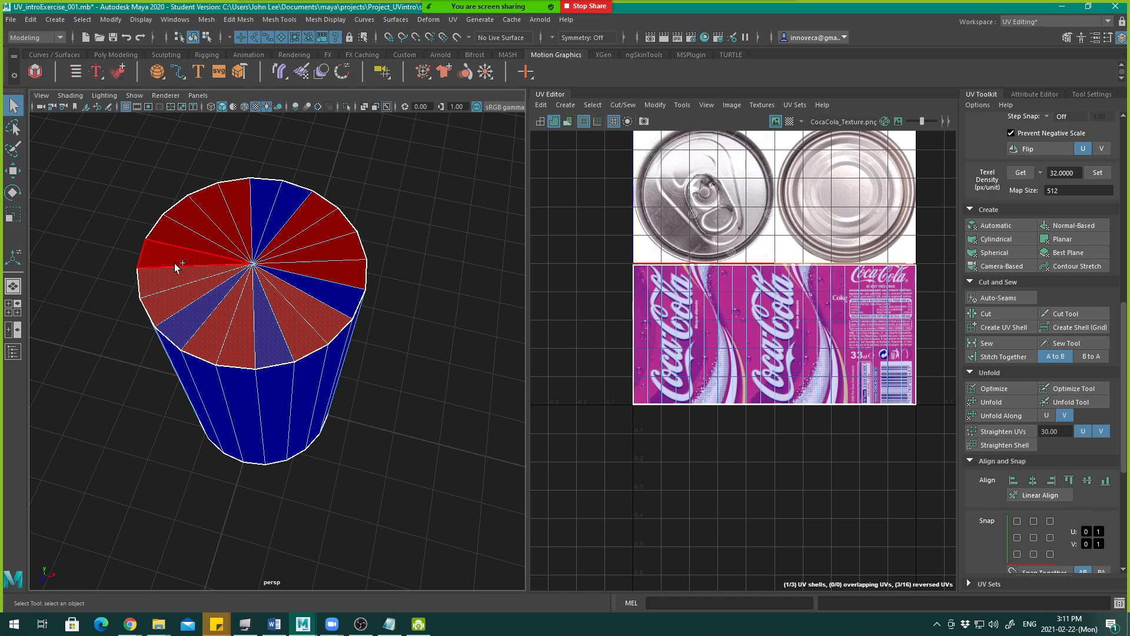
pyautogui.keyDown('shift'); pyautogui.click(176, 260); pyautogui.keyUp('shift')
pyautogui.keyDown('shift'); pyautogui.click(184, 242); pyautogui.keyUp('shift')
pyautogui.keyDown('shift'); pyautogui.click(200, 221); pyautogui.keyUp('shift')
pyautogui.keyDown('shift'); pyautogui.click(215, 214); pyautogui.keyUp('shift')
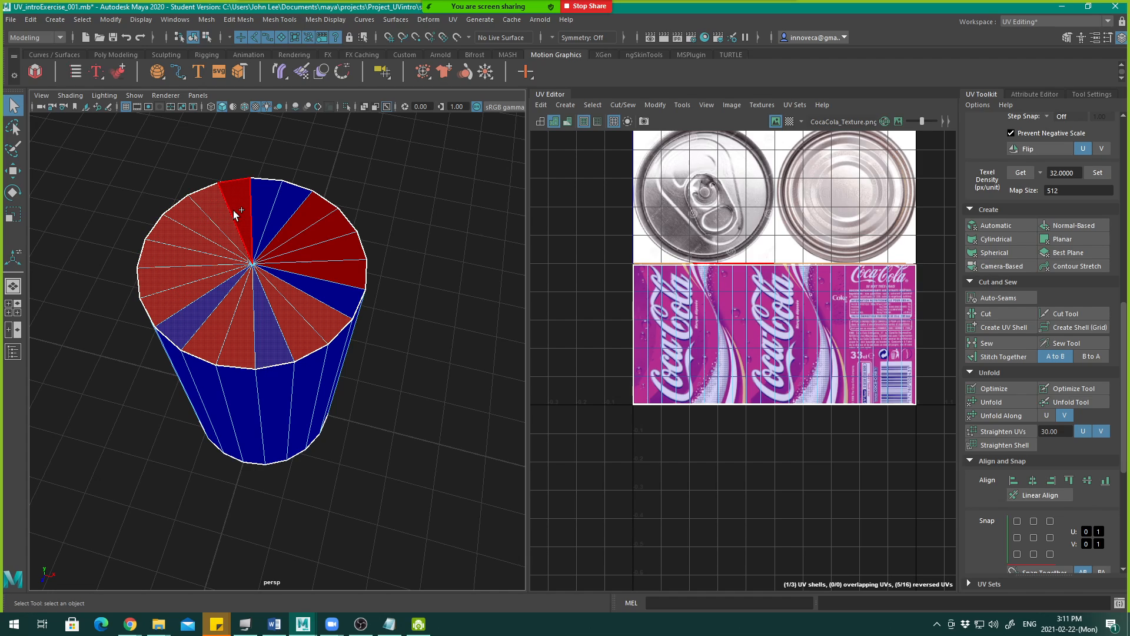
pyautogui.keyDown('shift'); pyautogui.click(233, 210); pyautogui.keyUp('shift')
pyautogui.keyDown('shift'); pyautogui.click(284, 207); pyautogui.keyUp('shift')
pyautogui.keyDown('shift'); pyautogui.click(314, 218); pyautogui.keyUp('shift')
pyautogui.keyDown('shift'); pyautogui.click(330, 233); pyautogui.keyUp('shift')
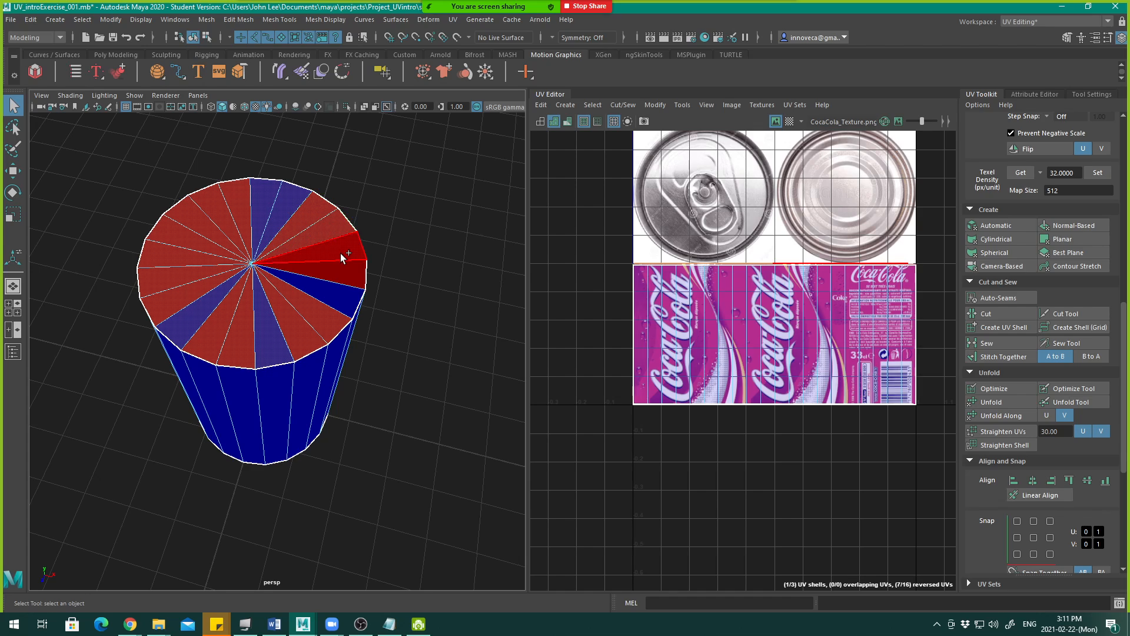
pyautogui.keyDown('shift'); pyautogui.click(341, 253); pyautogui.keyUp('shift')
pyautogui.keyDown('alt'); pyautogui.moveTo(406, 391); pyautogui.dragTo(369, 389); pyautogui.keyUp('alt')
pyautogui.keyDown('alt'); pyautogui.moveTo(368, 390); pyautogui.dragTo(406, 409, button='right'); pyautogui.keyUp('alt')
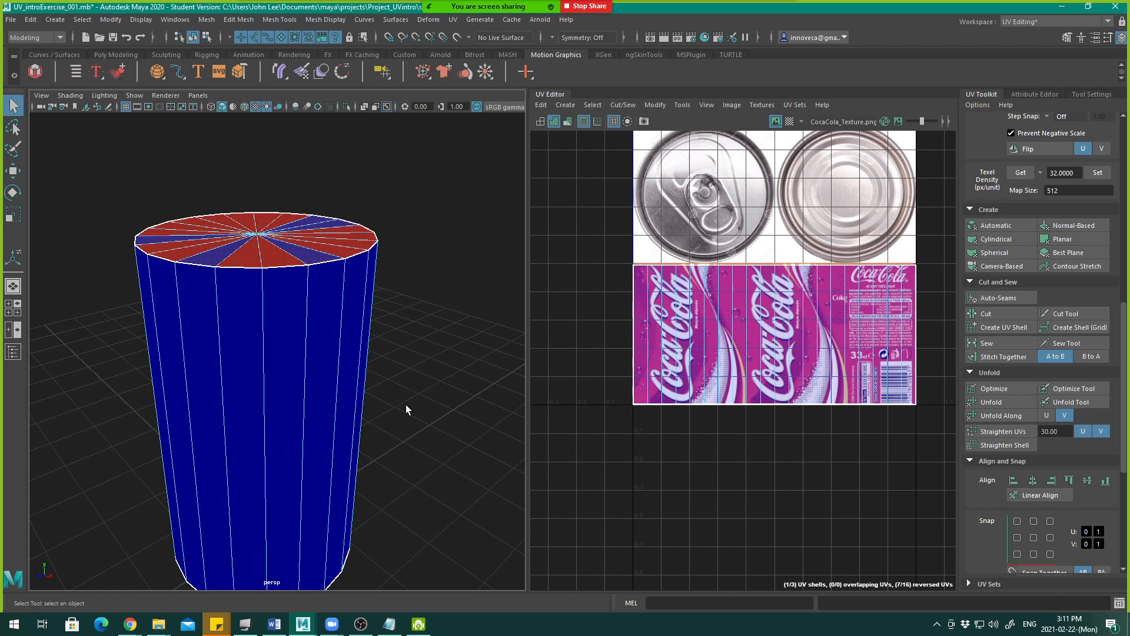
pyautogui.press('7')
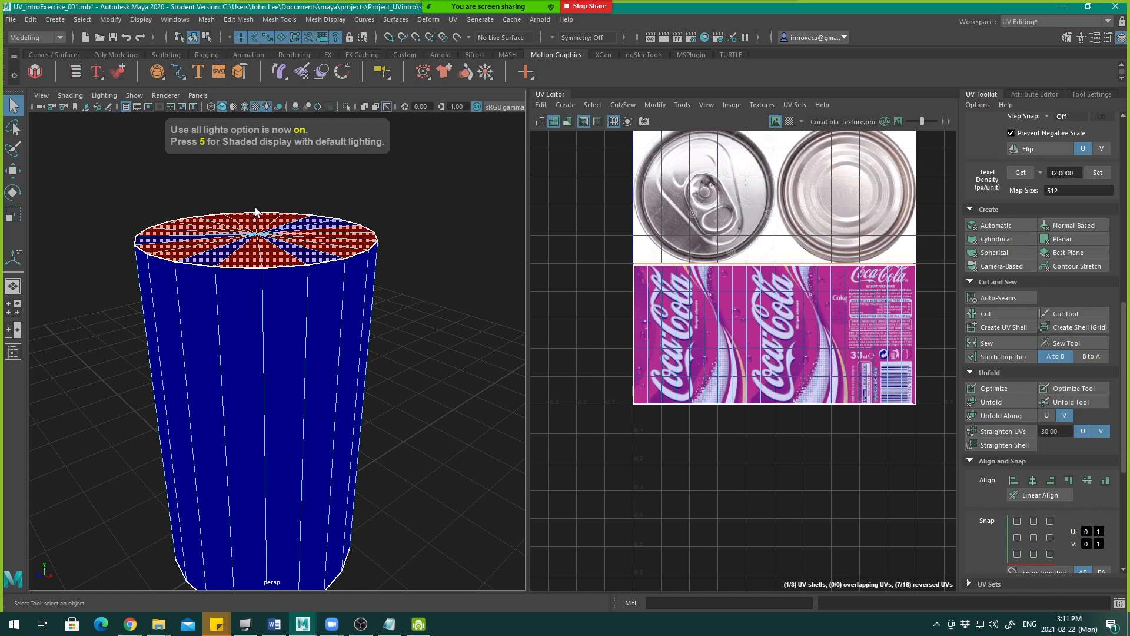
# - Move the selected top lid's UVs straight up until they sit just above the texture image
pyautogui.scroll(6, 847, 336)
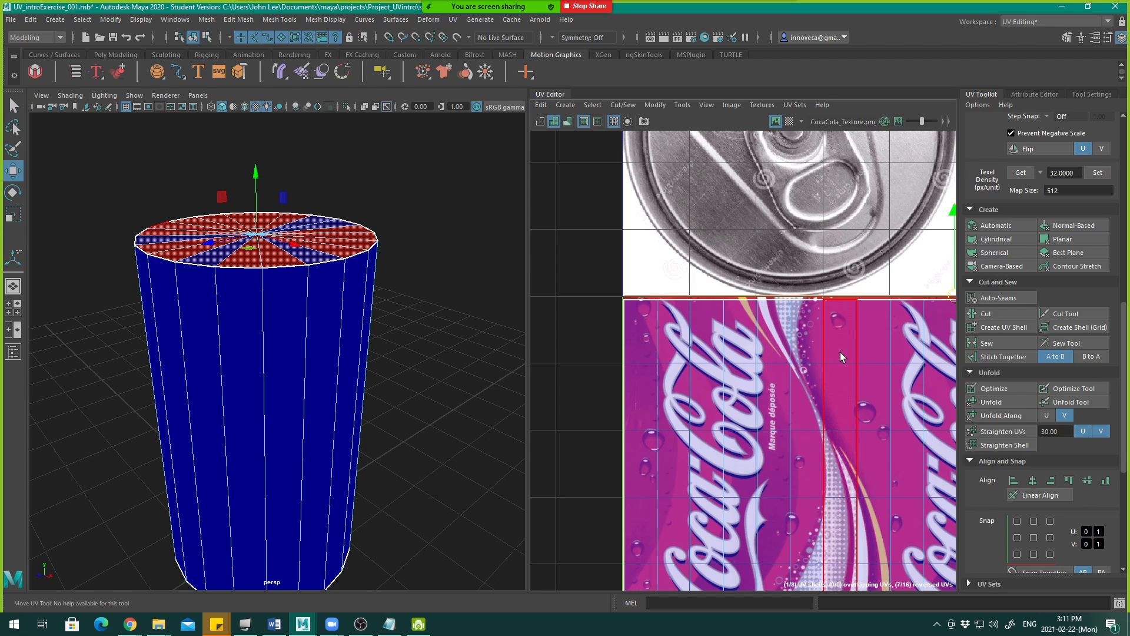
pyautogui.press('w')
pyautogui.press('f')
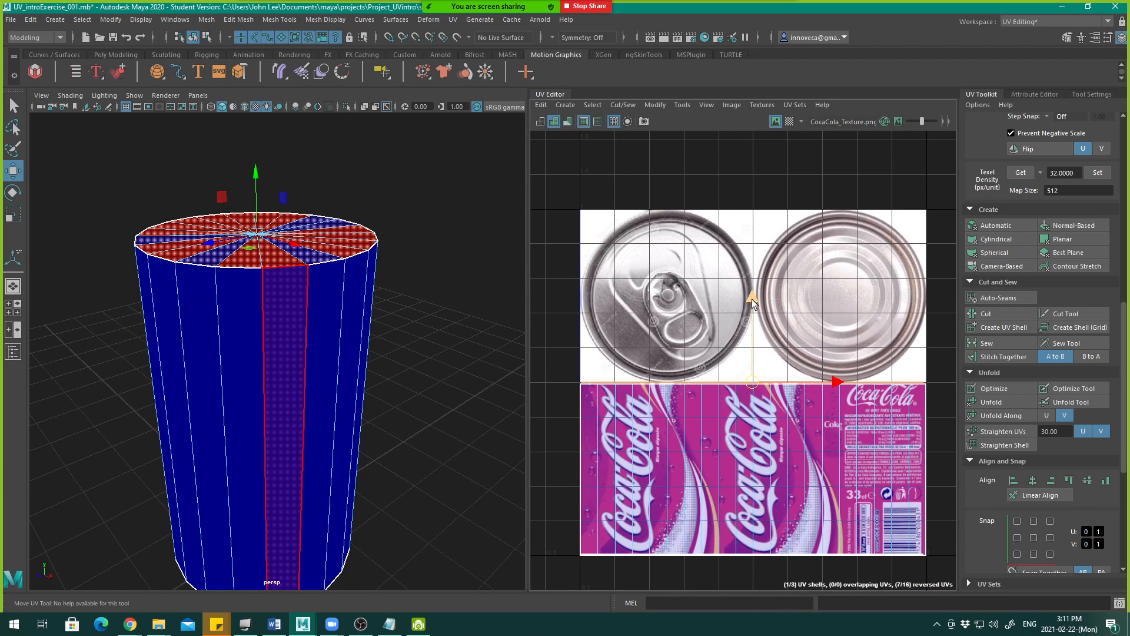
pyautogui.moveTo(756, 158); pyautogui.dragTo(756, 101)
pyautogui.scroll(-4, 838, 275)
pyautogui.keyDown('alt'); pyautogui.moveTo(839, 275); pyautogui.dragTo(834, 330, button='middle'); pyautogui.keyUp('alt')
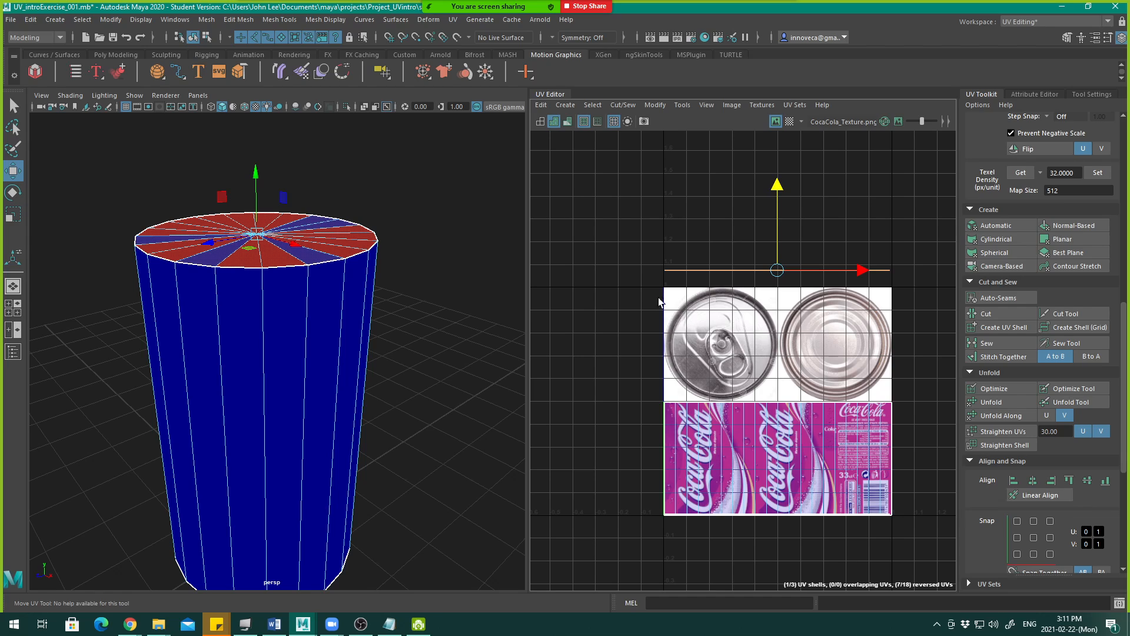
pyautogui.keyDown('alt'); pyautogui.moveTo(747, 299); pyautogui.dragTo(744, 338, button='middle'); pyautogui.keyUp('alt')
pyautogui.scroll(1, 744, 338)
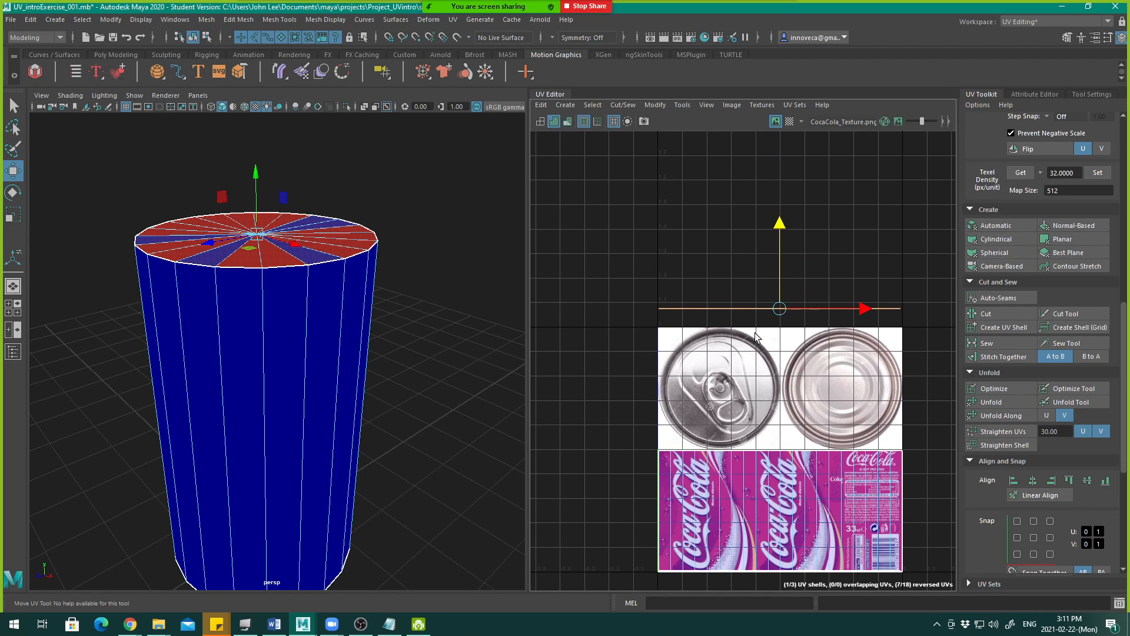
# - Examine the top lid's faces on the can from the side and from above to judge the projection direction
pyautogui.keyDown('alt'); pyautogui.moveTo(418, 443); pyautogui.dragTo(186, 411, button='right'); pyautogui.keyUp('alt')
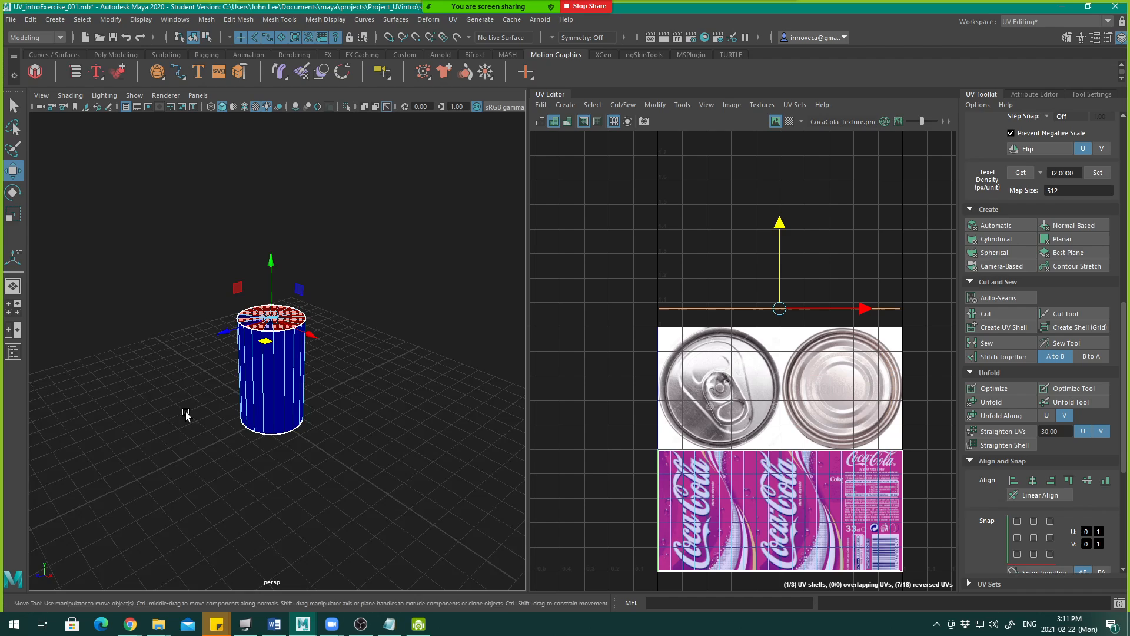
pyautogui.keyDown('alt'); pyautogui.moveTo(185, 411); pyautogui.dragTo(257, 432); pyautogui.keyUp('alt')
pyautogui.keyDown('alt'); pyautogui.moveTo(257, 432); pyautogui.dragTo(288, 429, button='right'); pyautogui.keyUp('alt')
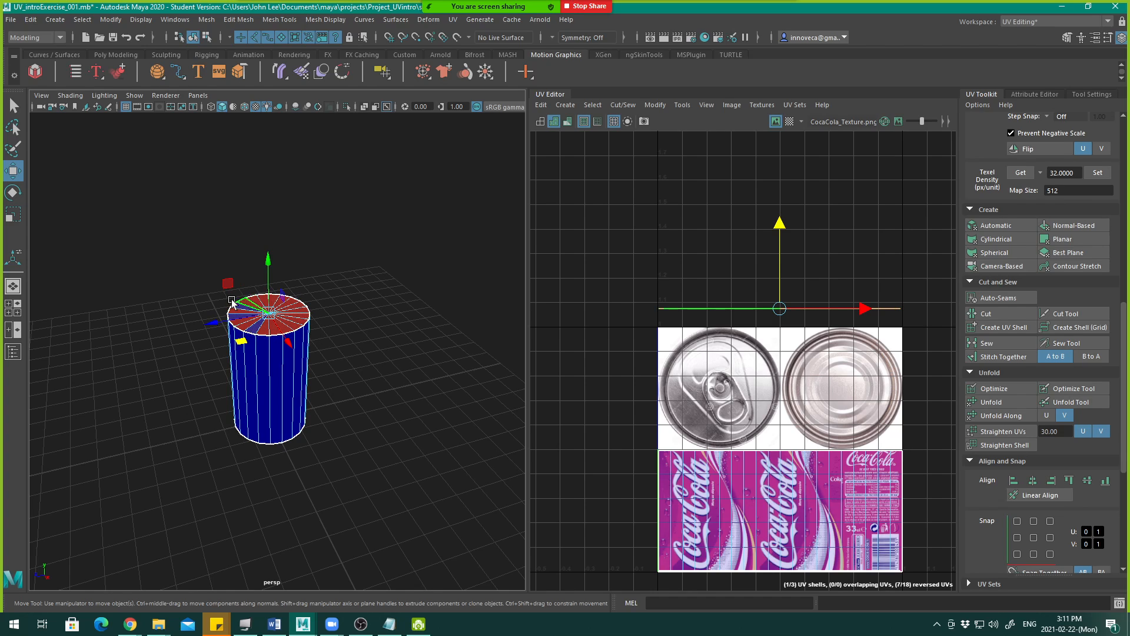
pyautogui.moveTo(335, 438)
pyautogui.keyDown('alt'); pyautogui.mouseDown()
pyautogui.moveTo(335, 206)
pyautogui.moveTo(355, 430)
pyautogui.mouseUp(); pyautogui.keyUp('alt')
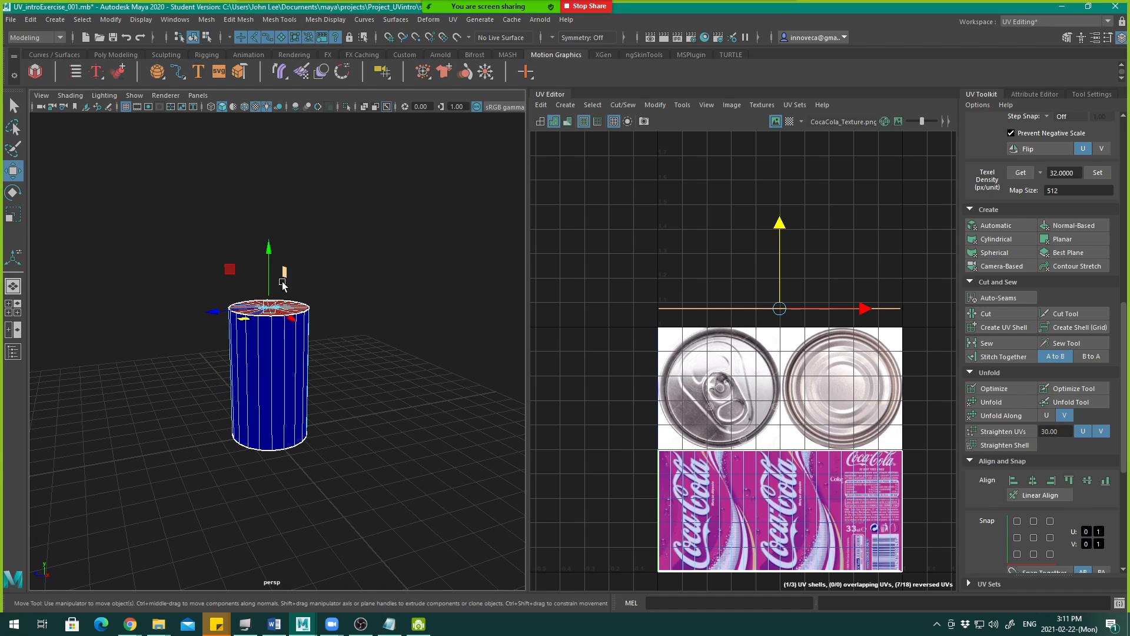
pyautogui.keyDown('alt'); pyautogui.moveTo(282, 285); pyautogui.dragTo(273, 345); pyautogui.keyUp('alt')
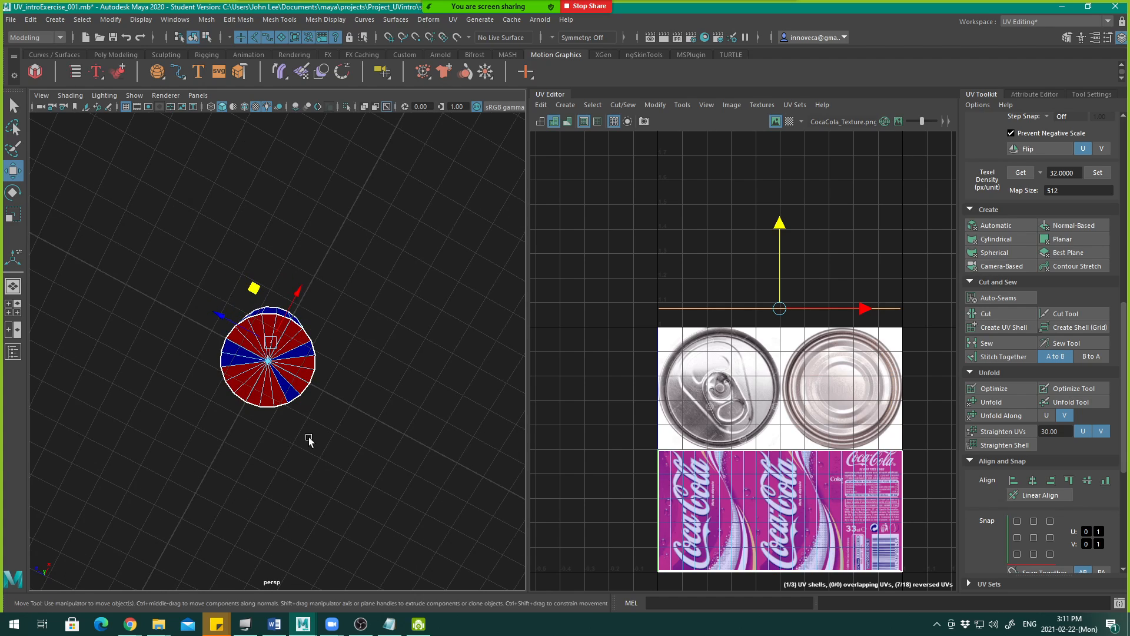
pyautogui.keyDown('alt'); pyautogui.moveTo(308, 437); pyautogui.dragTo(310, 374); pyautogui.keyUp('alt')
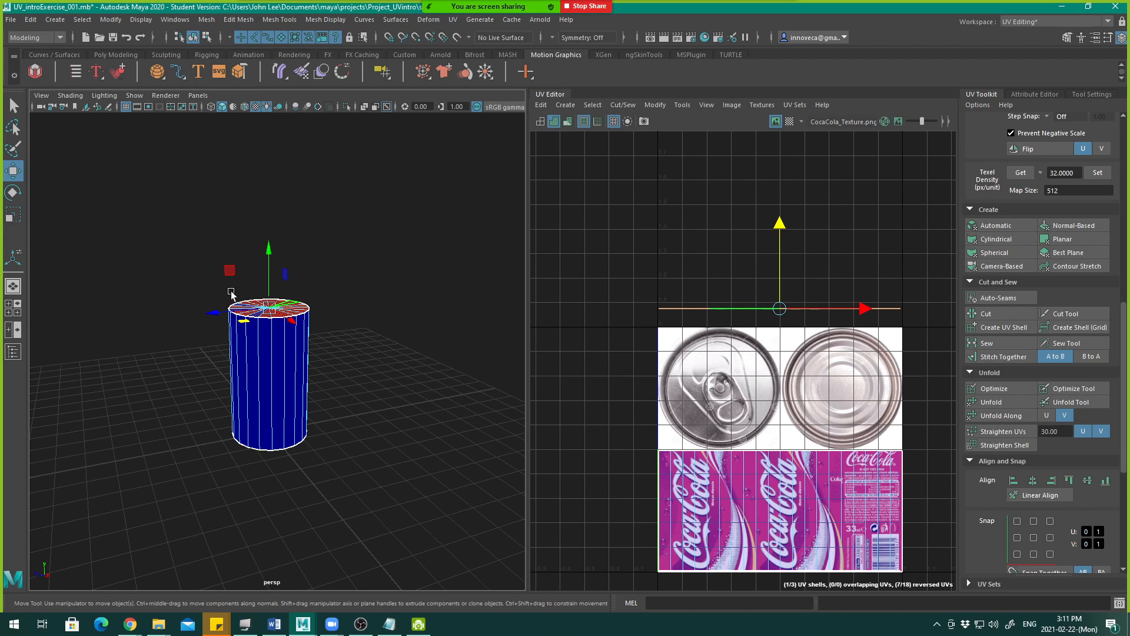
pyautogui.keyDown('alt'); pyautogui.moveTo(296, 331); pyautogui.dragTo(389, 378, button='right'); pyautogui.keyUp('alt')
pyautogui.keyDown('alt'); pyautogui.moveTo(390, 378); pyautogui.dragTo(394, 432); pyautogui.keyUp('alt')
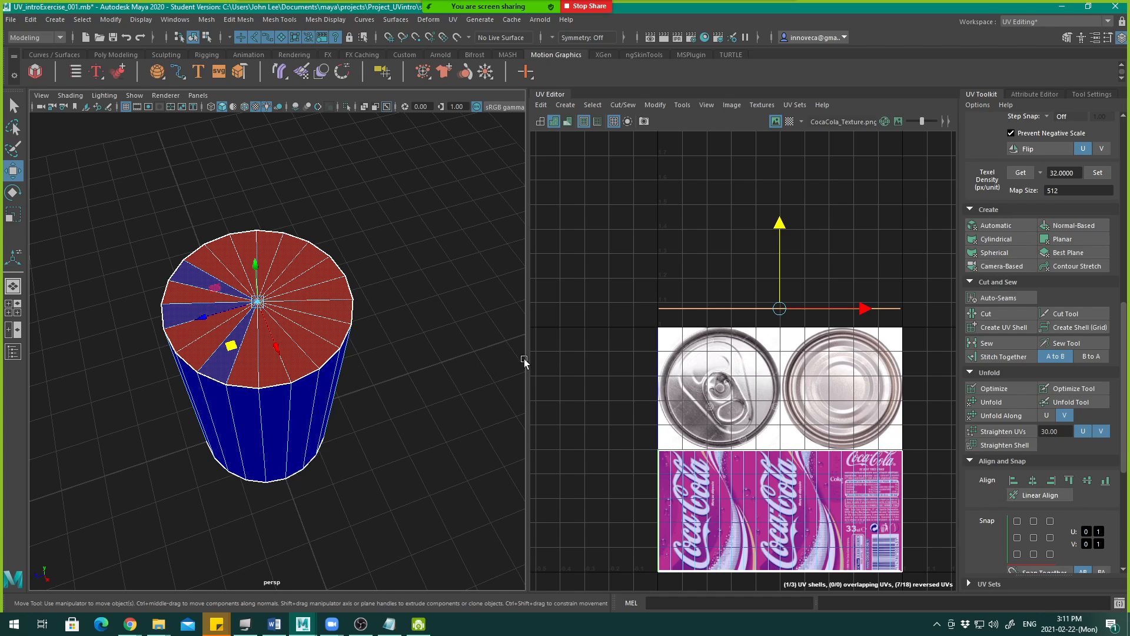
pyautogui.press('q')
pyautogui.keyDown('alt'); pyautogui.moveTo(288, 308); pyautogui.dragTo(334, 354); pyautogui.keyUp('alt')
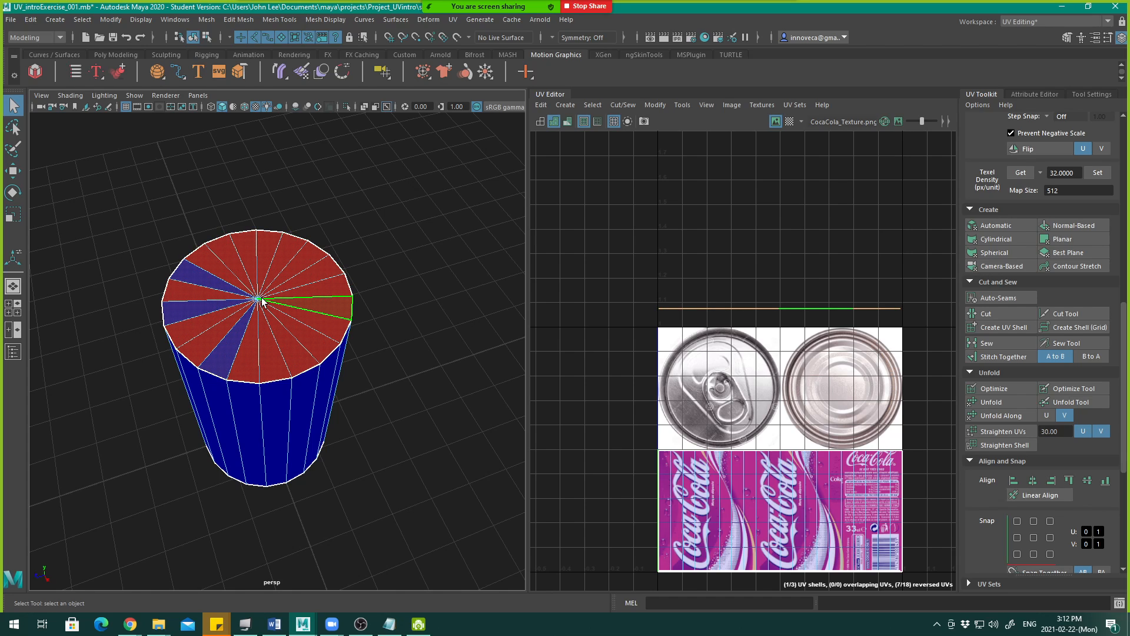
pyautogui.keyDown('alt'); pyautogui.moveTo(262, 301); pyautogui.dragTo(317, 334); pyautogui.keyUp('alt')
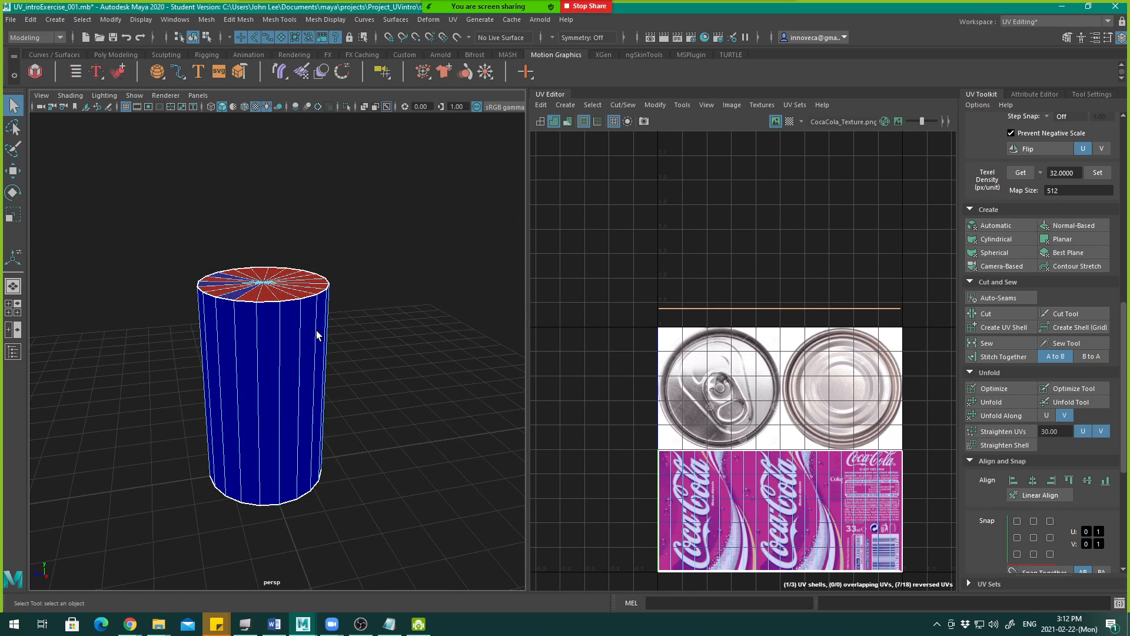
pyautogui.keyDown('alt'); pyautogui.moveTo(316, 332); pyautogui.dragTo(329, 402, button='middle'); pyautogui.keyUp('alt')
pyautogui.keyDown('alt'); pyautogui.moveTo(330, 402); pyautogui.dragTo(345, 378); pyautogui.keyUp('alt')
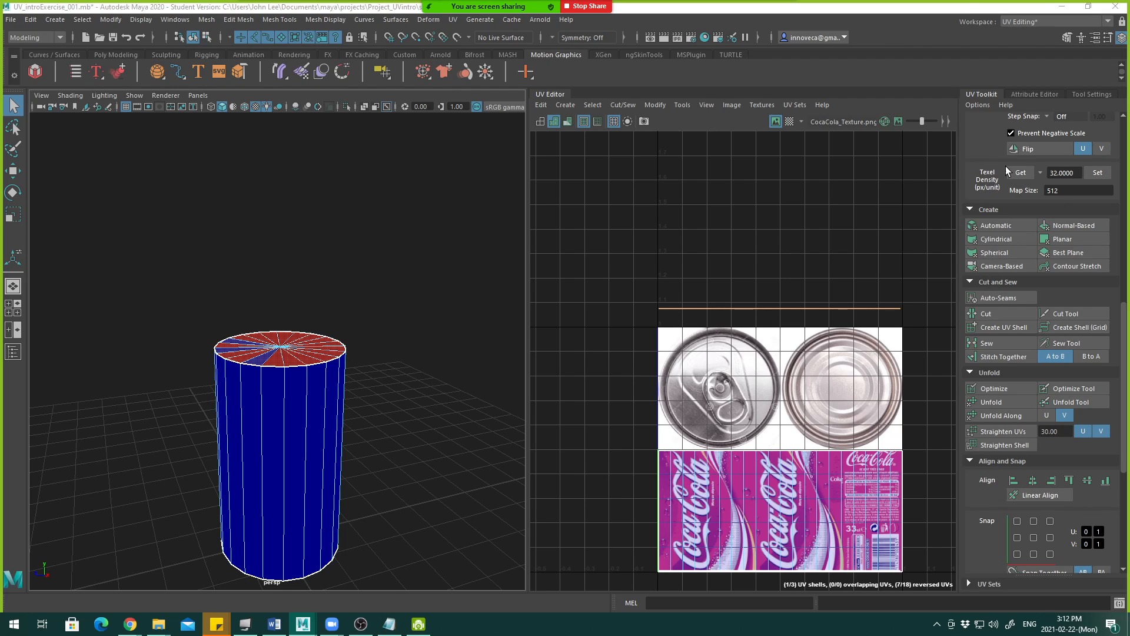
# - Bring up the Planar mapping options and set the projection to come from the X axis, then the Y axis
pyautogui.keyDown('shift'); pyautogui.click(1084, 241); pyautogui.keyUp('shift')
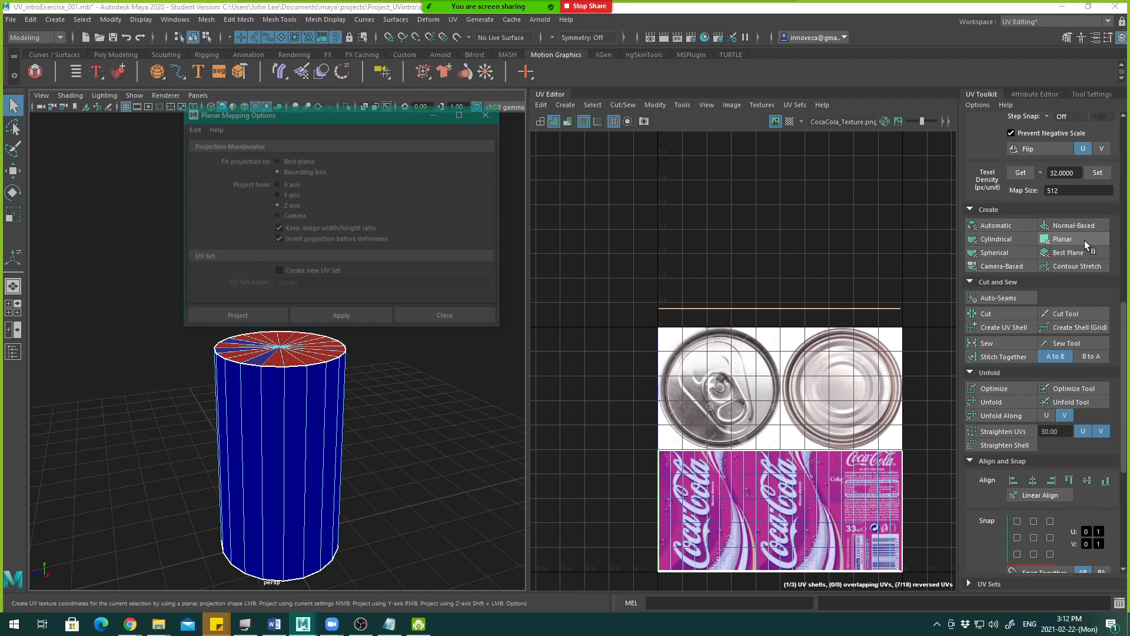
pyautogui.moveTo(347, 118); pyautogui.dragTo(510, 91)
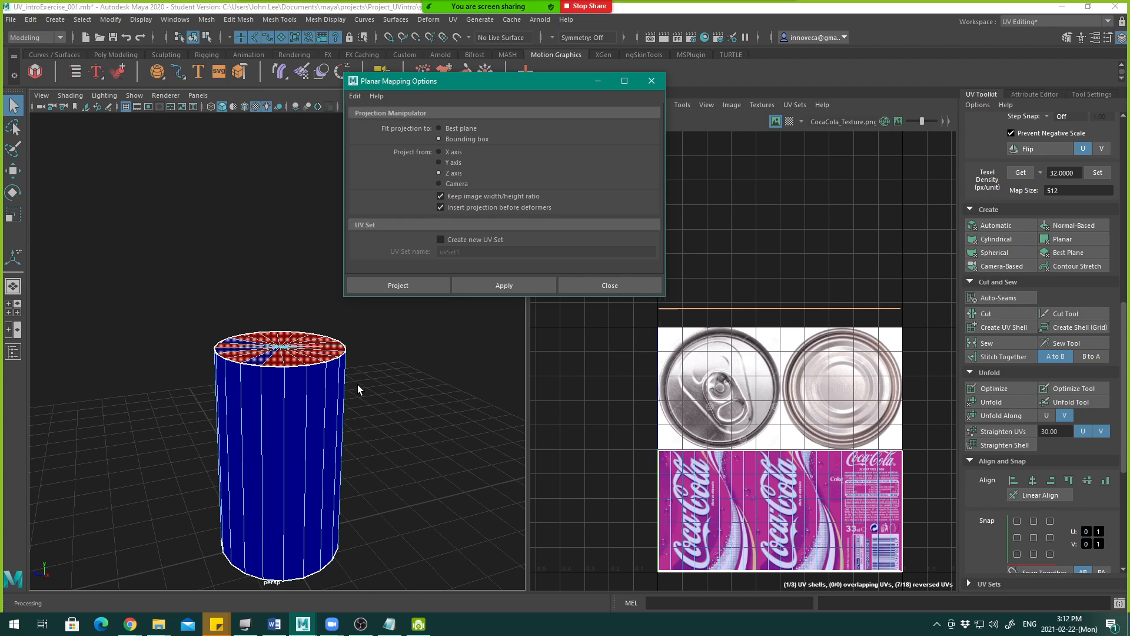
pyautogui.scroll(4, 356, 386)
pyautogui.scroll(-3, 333, 389)
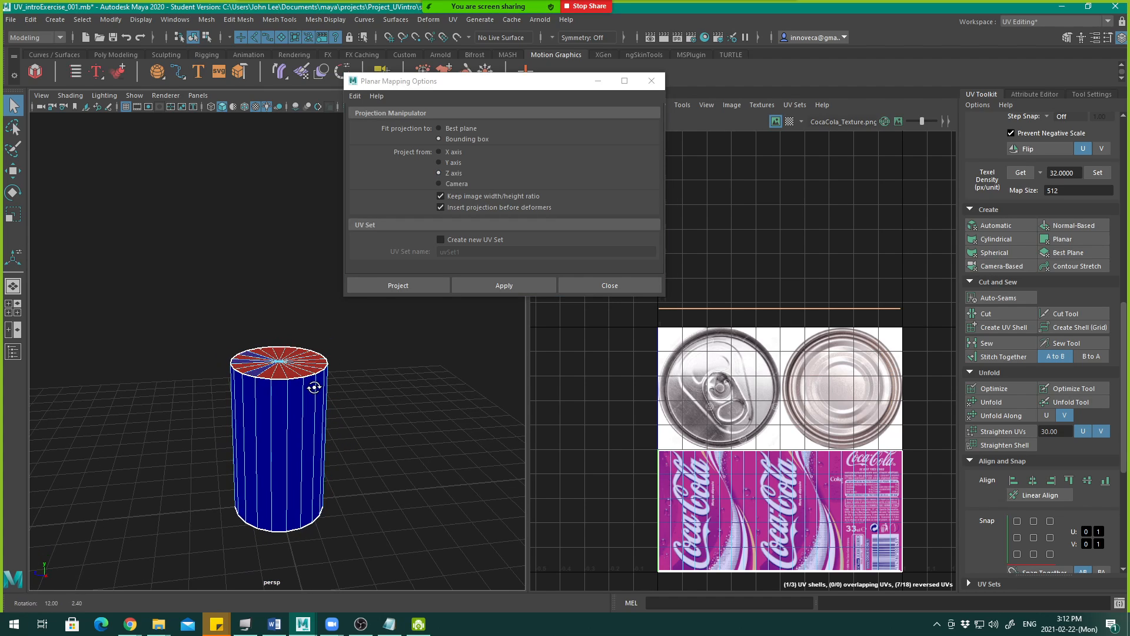
pyautogui.click(437, 152)
pyautogui.keyDown('alt'); pyautogui.moveTo(318, 378); pyautogui.dragTo(384, 402); pyautogui.keyUp('alt')
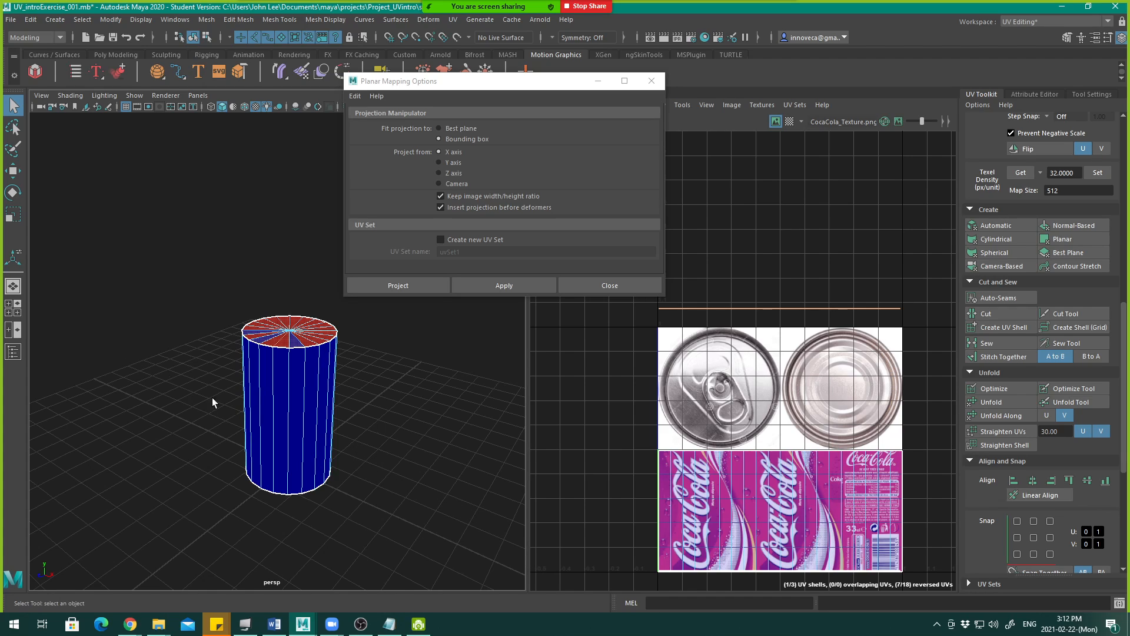
pyautogui.click(440, 164)
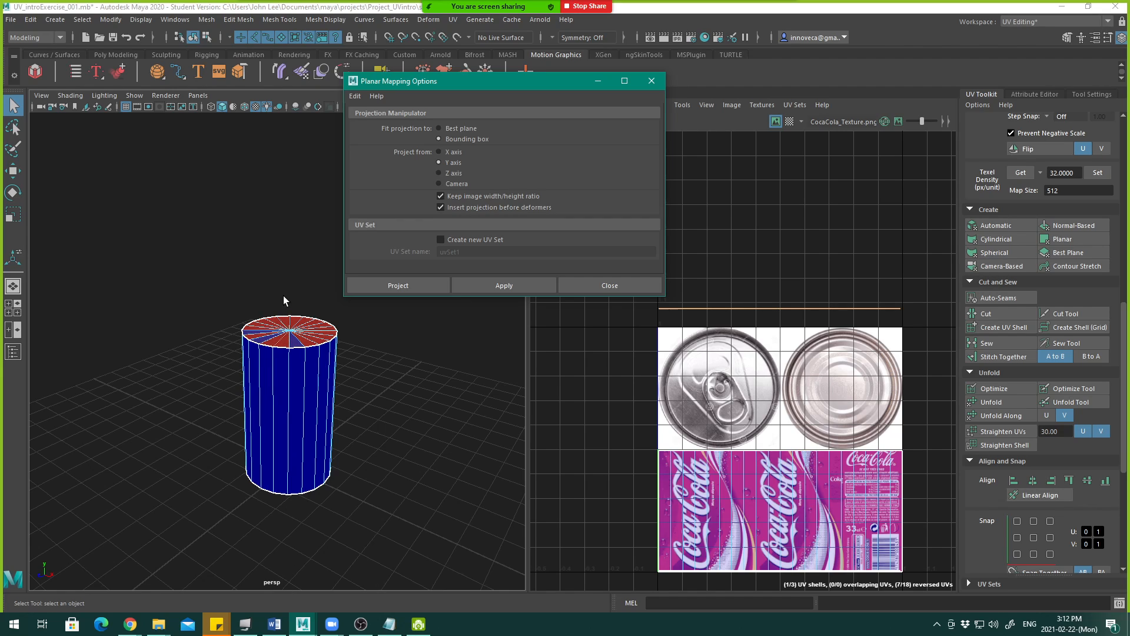
# - Reset the planar mapping settings, fit the projection to Best plane, and apply it to the top lid faces
pyautogui.click(399, 285)
pyautogui.click(355, 96)
pyautogui.click(380, 119)
pyautogui.click(436, 129)
pyautogui.moveTo(548, 93); pyautogui.dragTo(290, 82)
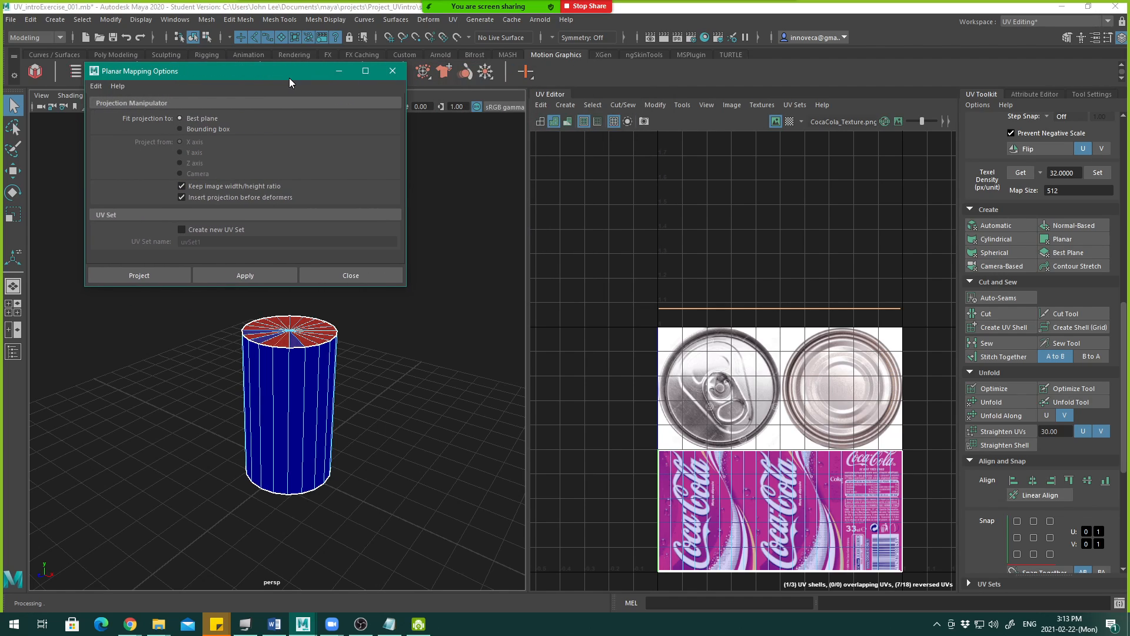
pyautogui.click(259, 274)
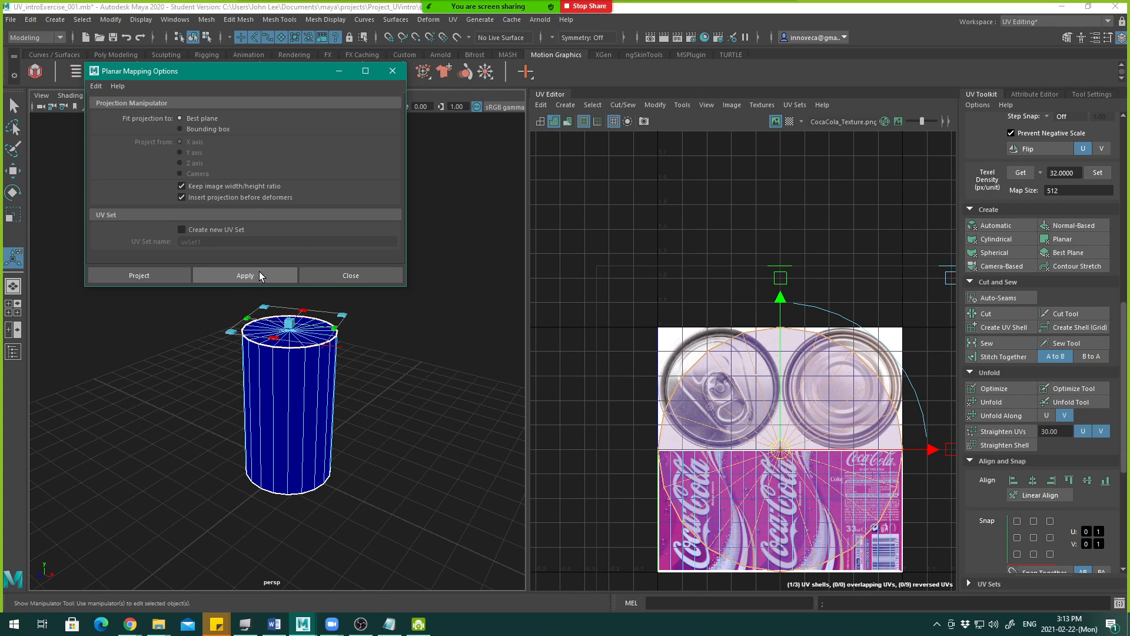
# - Try stretching the planar projection across the top lid with its green side handle, then undo the stretch
pyautogui.moveTo(269, 79); pyautogui.dragTo(626, 112)
pyautogui.scroll(3, 333, 331)
pyautogui.keyDown('alt'); pyautogui.moveTo(332, 330); pyautogui.dragTo(275, 351); pyautogui.keyUp('alt')
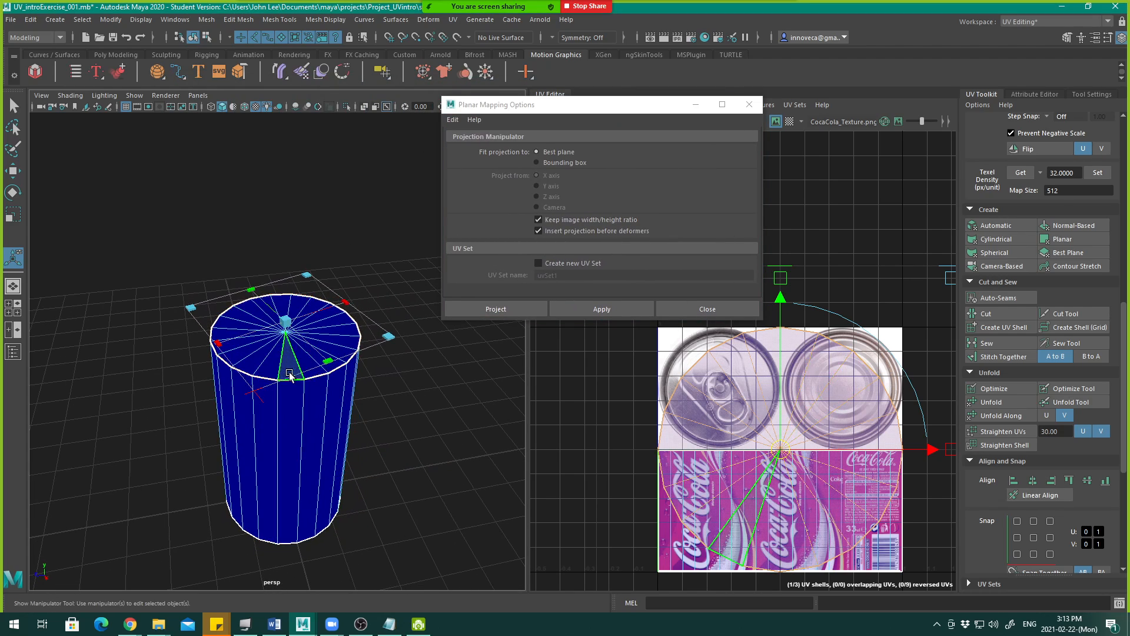
pyautogui.keyDown('alt'); pyautogui.moveTo(292, 289); pyautogui.dragTo(289, 353); pyautogui.keyUp('alt')
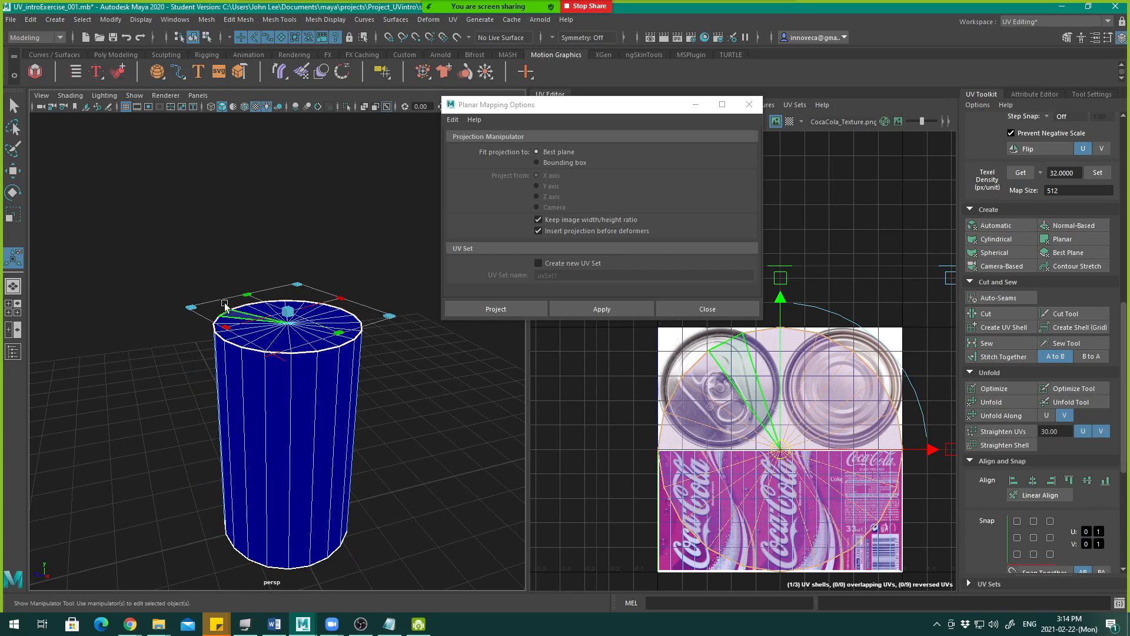
pyautogui.keyDown('alt'); pyautogui.moveTo(300, 278); pyautogui.dragTo(398, 424); pyautogui.keyUp('alt')
pyautogui.keyDown('alt'); pyautogui.moveTo(398, 423); pyautogui.dragTo(380, 427, button='middle'); pyautogui.keyUp('alt')
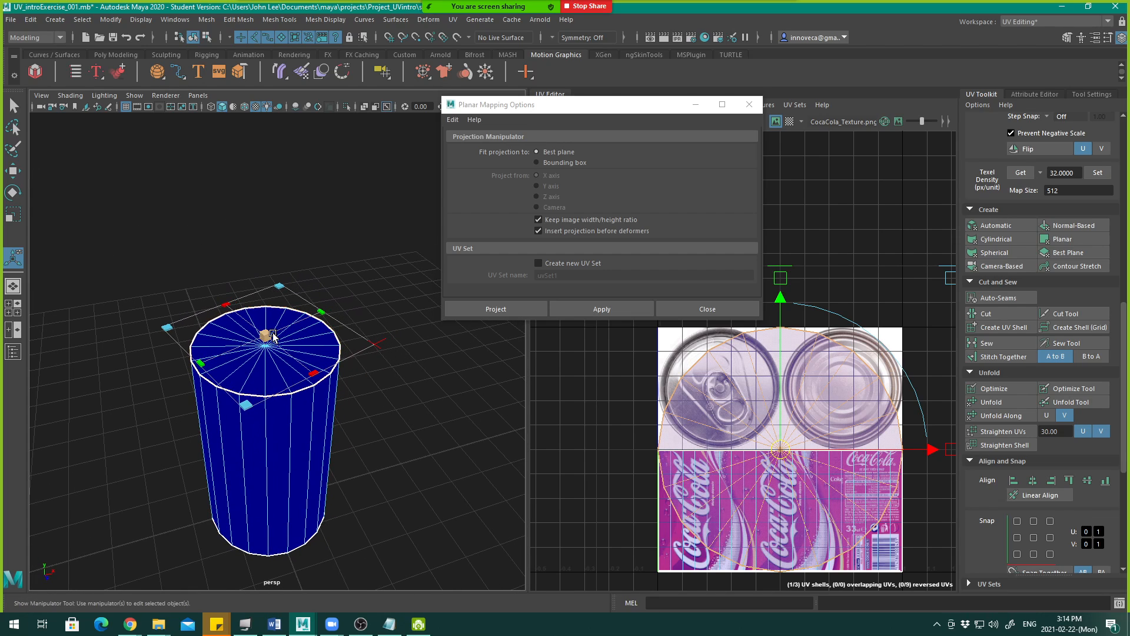
pyautogui.moveTo(322, 313); pyautogui.dragTo(384, 291)
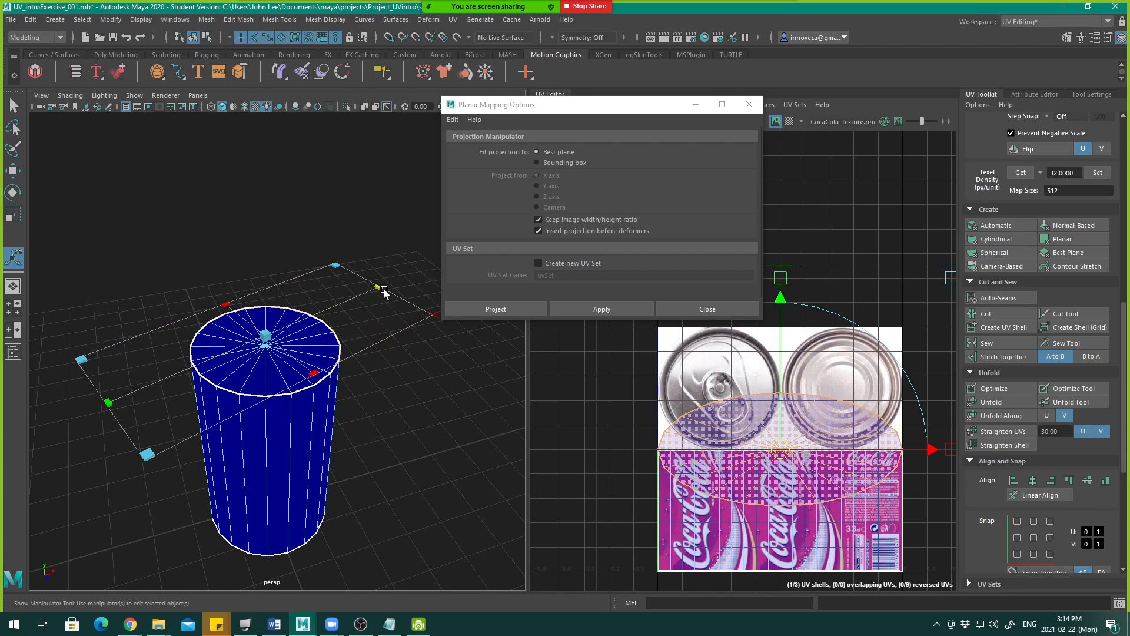
pyautogui.hotkey('ctrl', 'z')
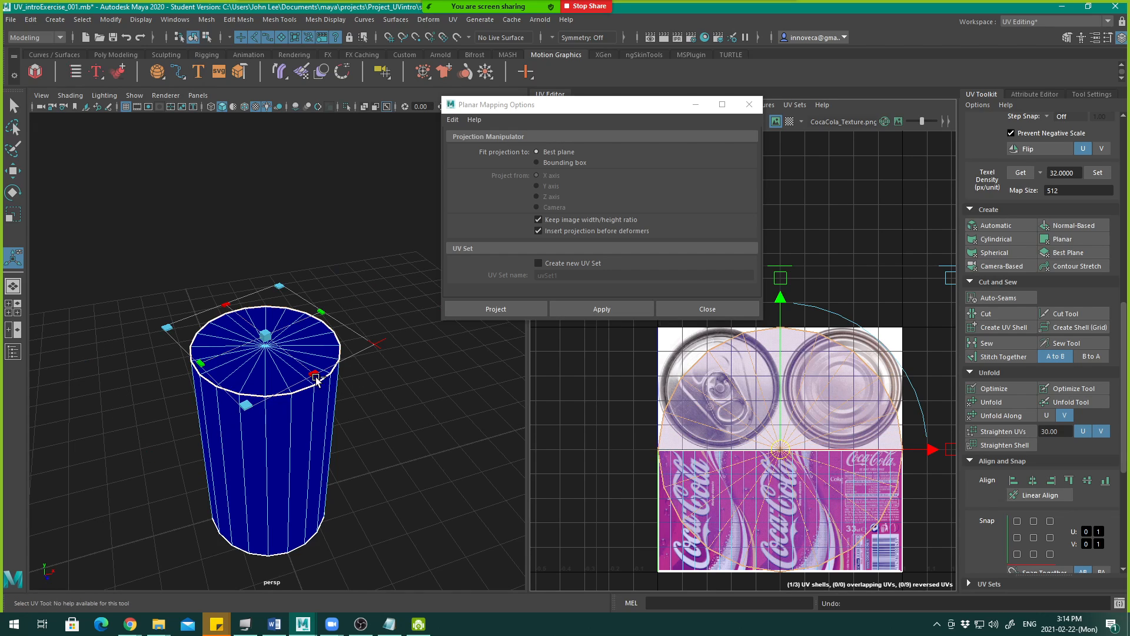
# - Try stretching the top lid's planar projection with its red side handle, undo it, and switch the manipulator to its move, rotate and scale handles
pyautogui.moveTo(316, 380); pyautogui.dragTo(404, 467)
pyautogui.hotkey('ctrl', 'z')
pyautogui.click(379, 346)
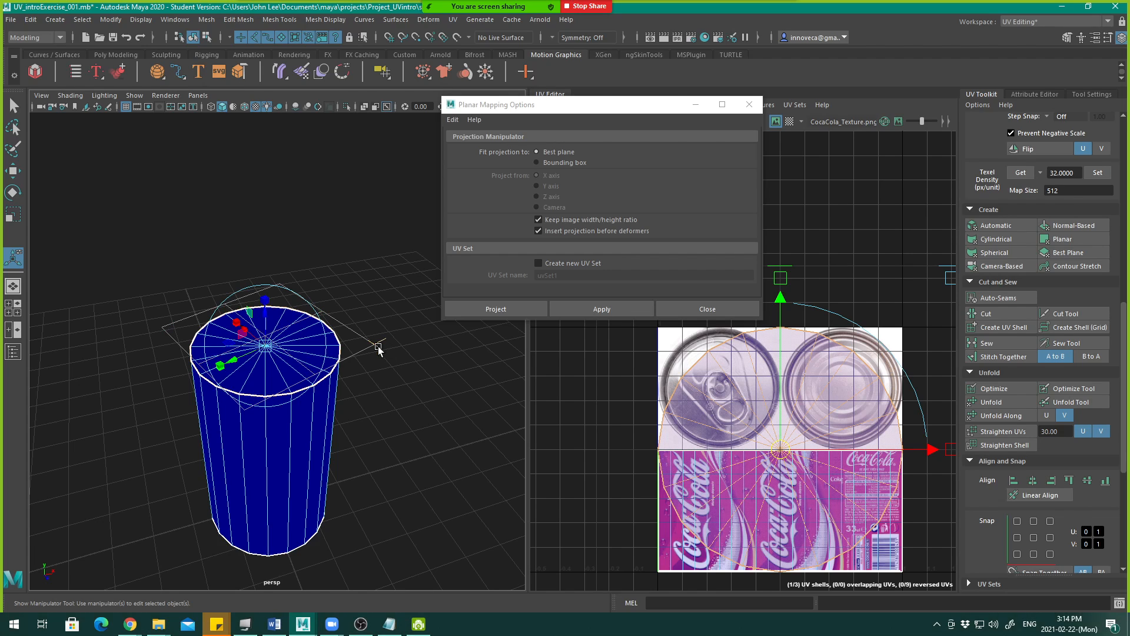
# - Try scaling the top lid's planar projection uniformly with its centre handle, and undo the scaling
pyautogui.moveTo(266, 346); pyautogui.dragTo(359, 351)
pyautogui.hotkey('ctrl', 'z')
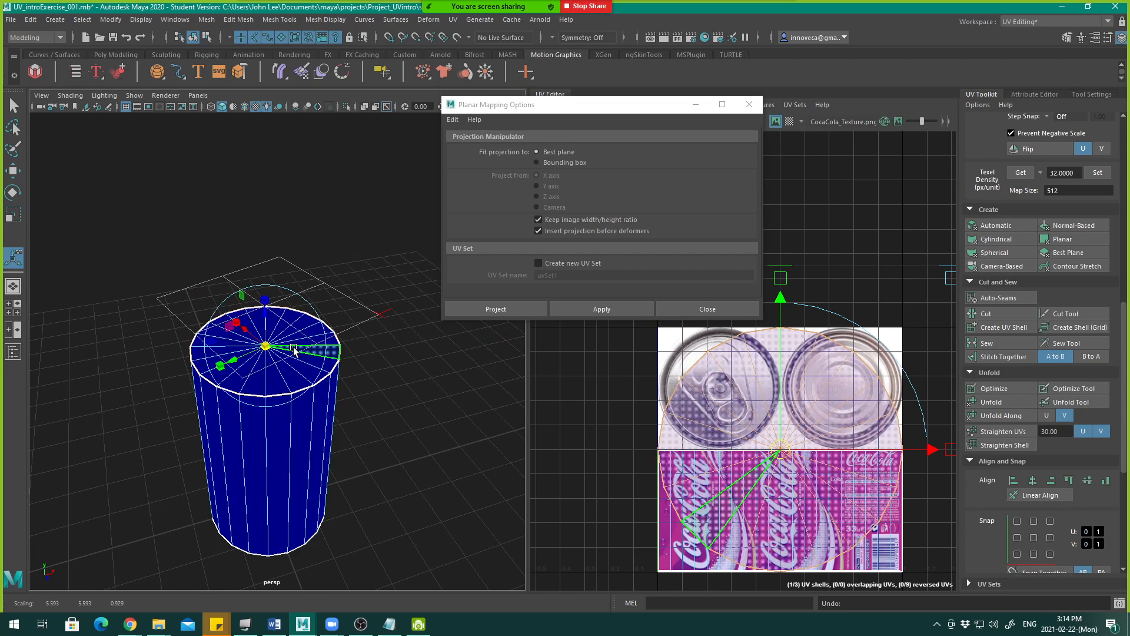
pyautogui.moveTo(266, 345); pyautogui.dragTo(314, 353)
pyautogui.hotkey('ctrl', 'z')
pyautogui.hotkey('ctrl', 'z')
pyautogui.hotkey('ctrl', 'z')
pyautogui.hotkey('ctrl', 'z')
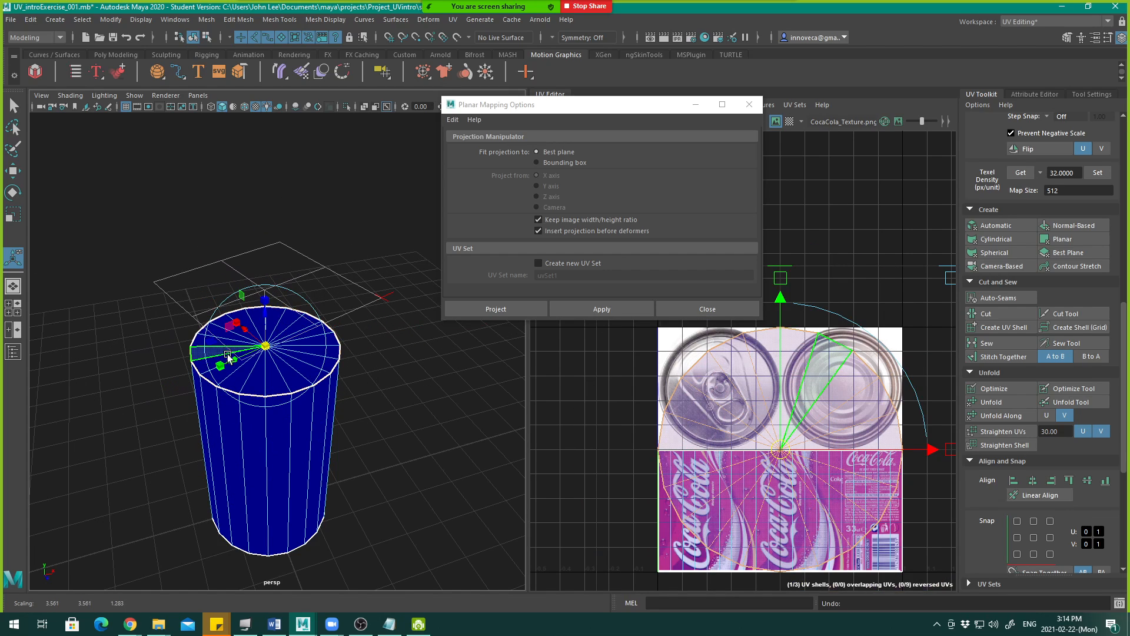
pyautogui.keyDown('alt'); pyautogui.moveTo(290, 271); pyautogui.dragTo(272, 250); pyautogui.keyUp('alt')
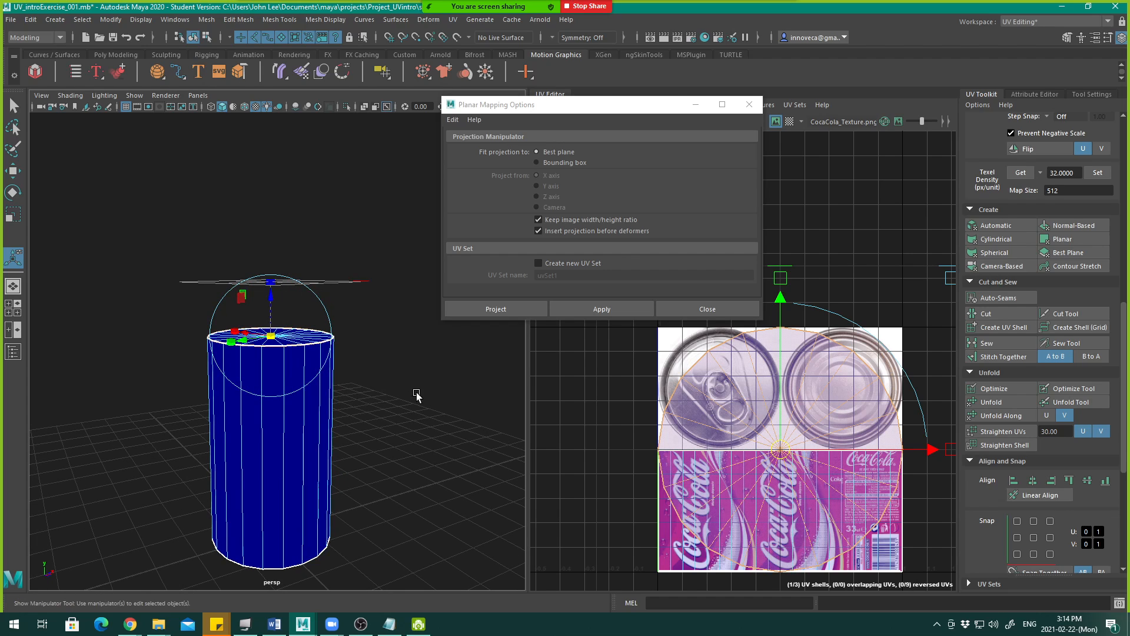
pyautogui.keyDown('alt'); pyautogui.moveTo(416, 395); pyautogui.dragTo(411, 429); pyautogui.keyUp('alt')
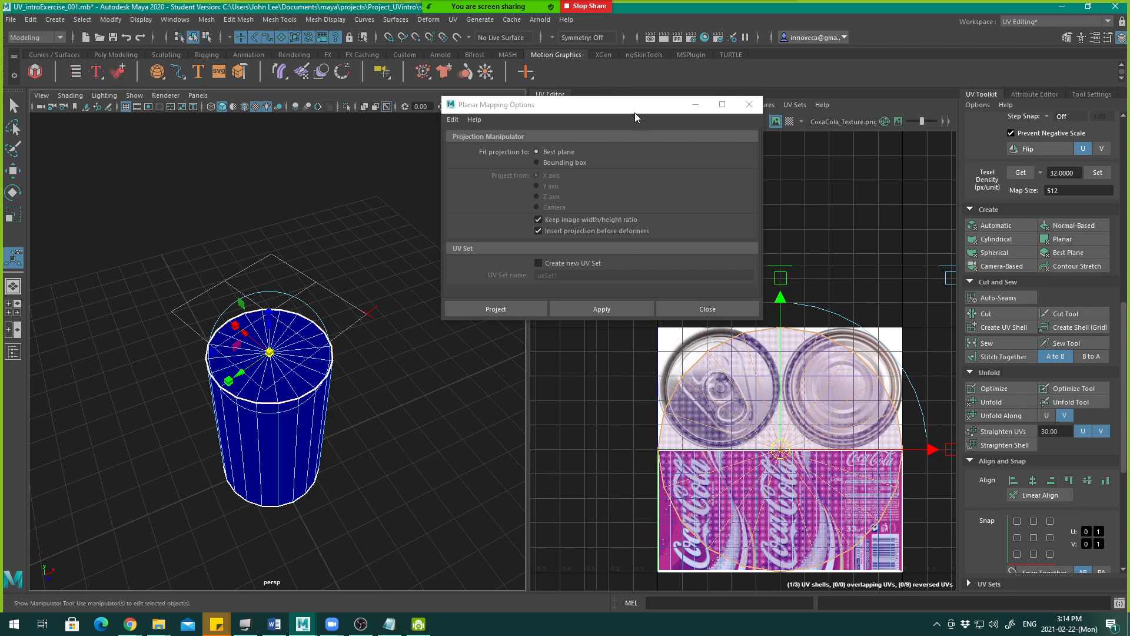
# - Leave the projection manipulator by deselecting it in the UV Editor, and display the can with its texture in the perspective view
pyautogui.moveTo(632, 105); pyautogui.dragTo(469, 108)
pyautogui.keyDown('alt'); pyautogui.moveTo(440, 510); pyautogui.dragTo(406, 484); pyautogui.keyUp('alt')
pyautogui.keyDown('alt'); pyautogui.moveTo(396, 491); pyautogui.dragTo(380, 492, button='middle'); pyautogui.keyUp('alt')
pyautogui.keyDown('alt'); pyautogui.moveTo(380, 491); pyautogui.dragTo(419, 504, button='right'); pyautogui.keyUp('alt')
pyautogui.keyDown('alt'); pyautogui.moveTo(740, 491); pyautogui.dragTo(735, 456, button='middle'); pyautogui.keyUp('alt')
pyautogui.keyDown('alt'); pyautogui.moveTo(734, 456); pyautogui.dragTo(760, 466, button='right'); pyautogui.keyUp('alt')
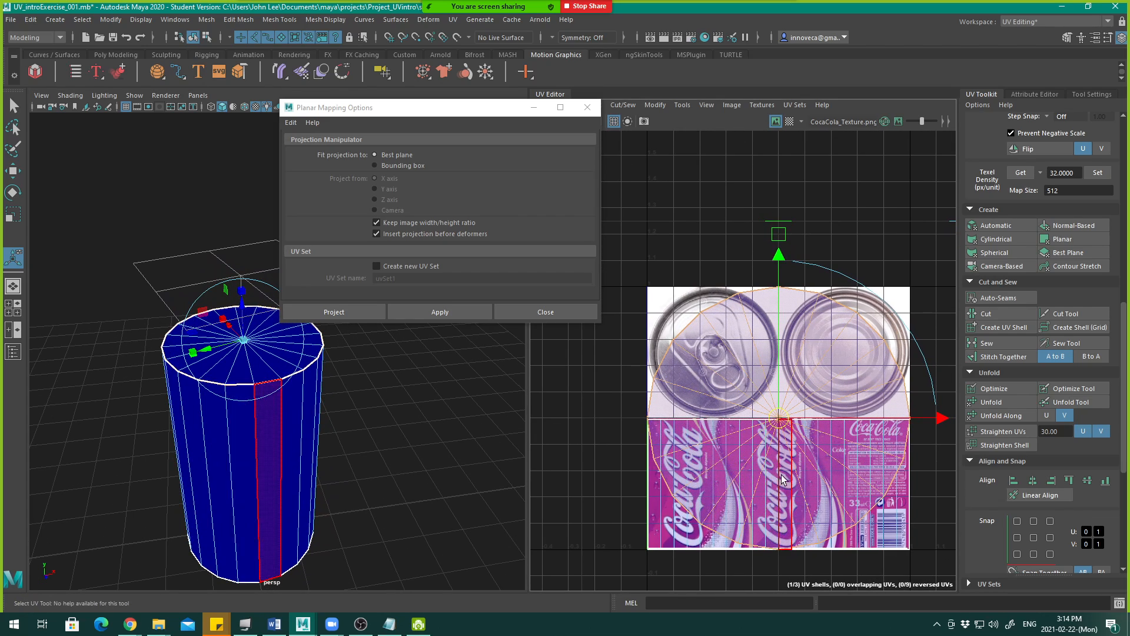
pyautogui.click(898, 235)
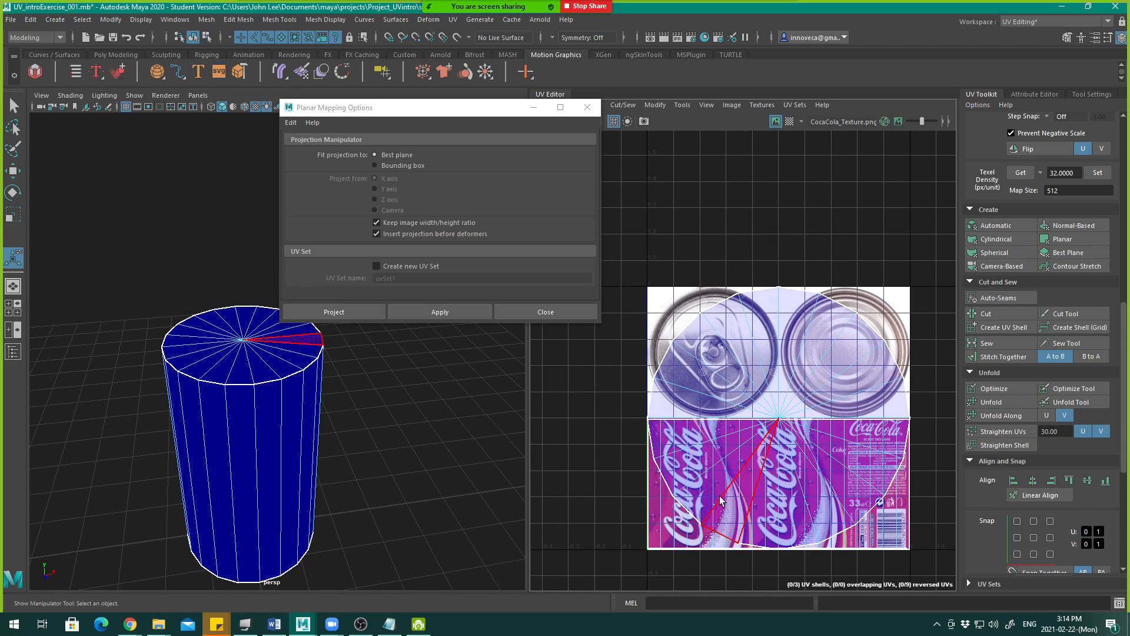
pyautogui.press('6')
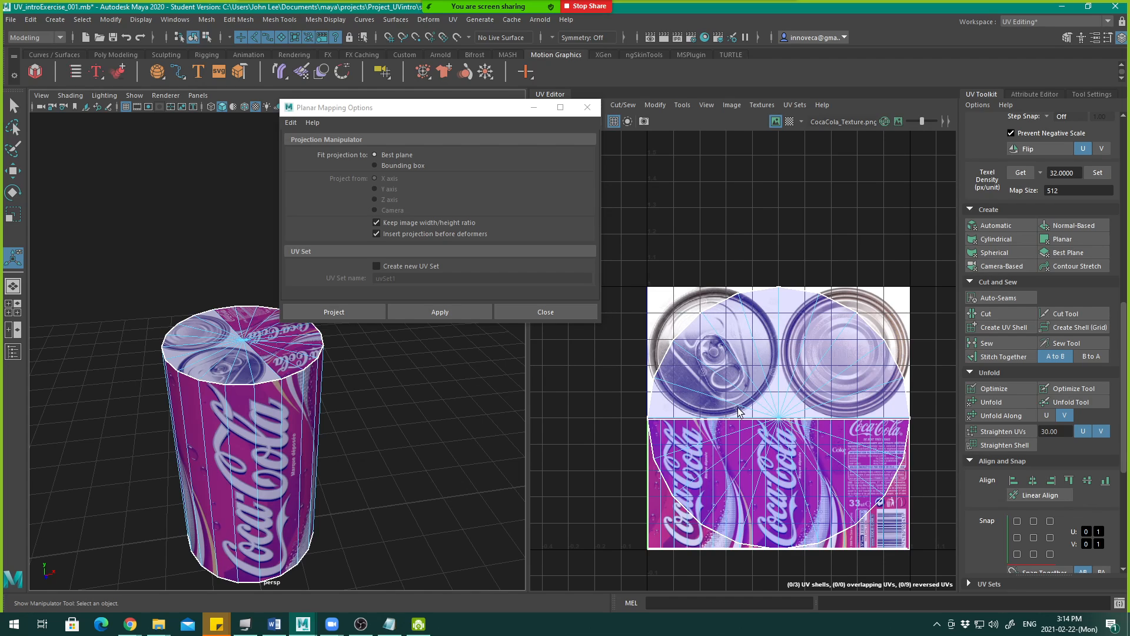
# - Select the top lid's UV shell and move it so it is centred on the pull-tab lid image
pyautogui.moveTo(801, 353); pyautogui.dragTo(836, 357, button='right')
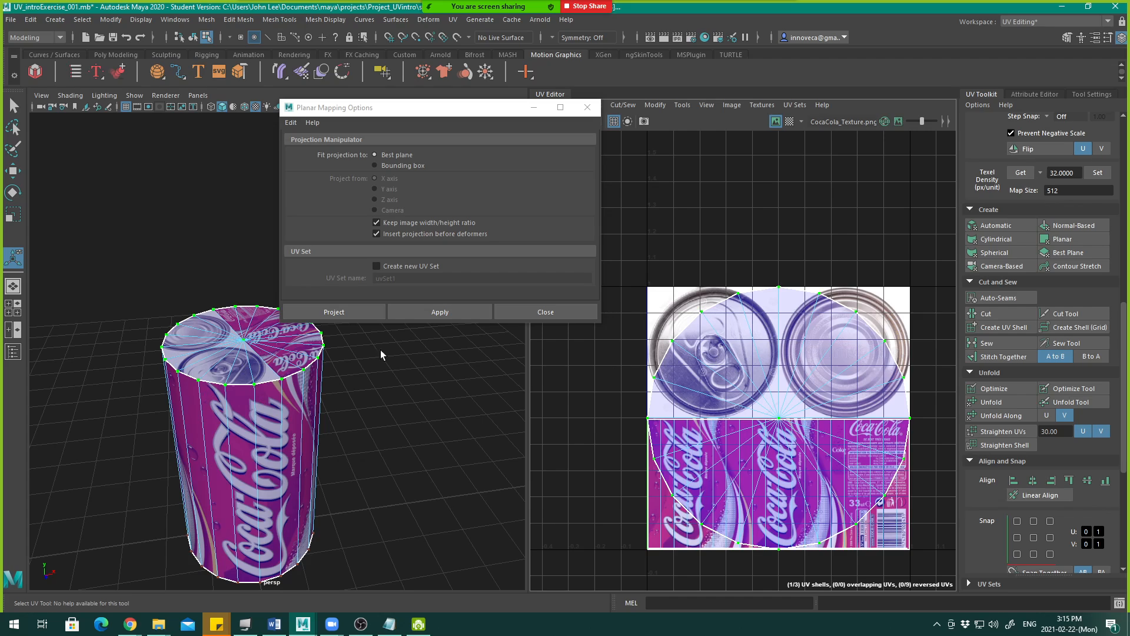
pyautogui.press('w')
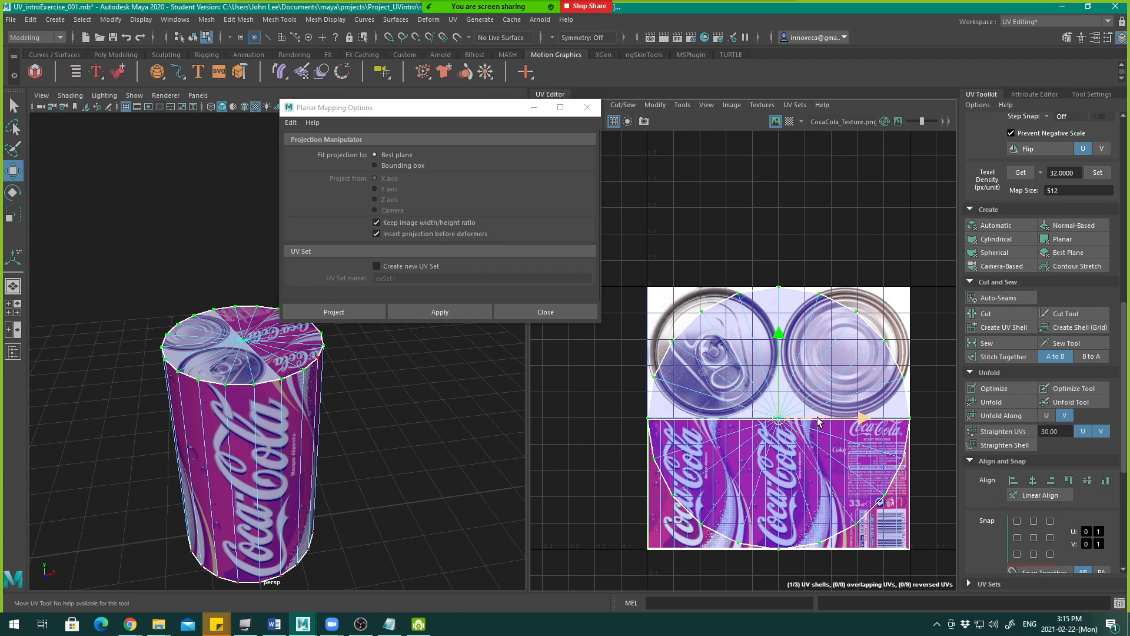
pyautogui.moveTo(785, 342); pyautogui.dragTo(785, 268)
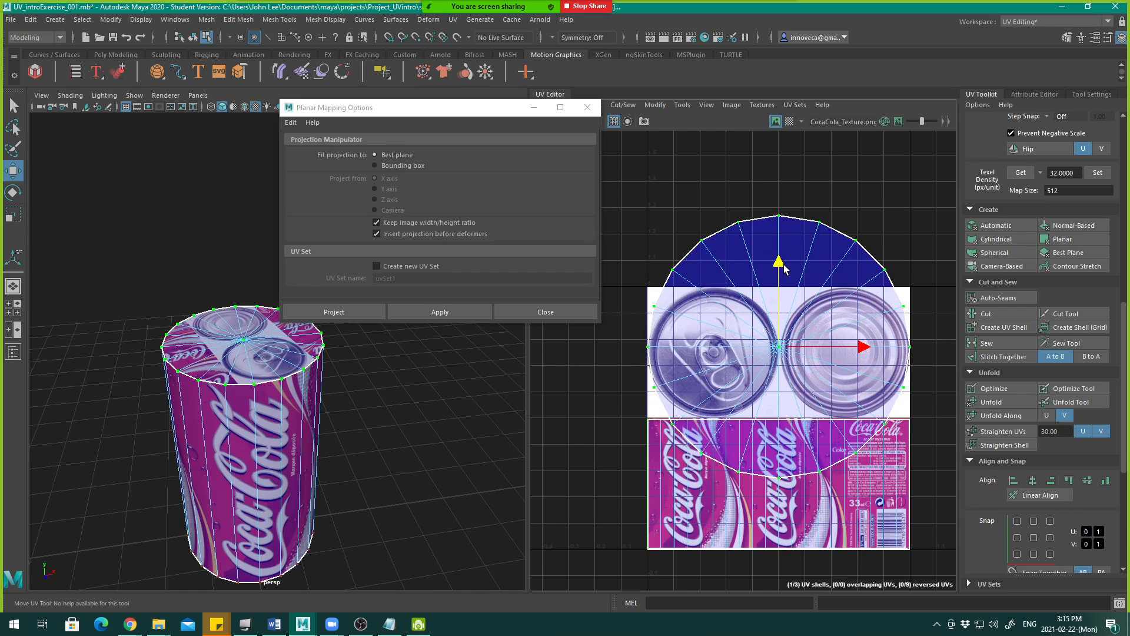
pyautogui.moveTo(841, 342); pyautogui.dragTo(798, 360)
pyautogui.moveTo(713, 263); pyautogui.dragTo(714, 270)
# - Scale the top lid's UV shell down uniformly to the size of the pull-tab lid image
pyautogui.press('r')
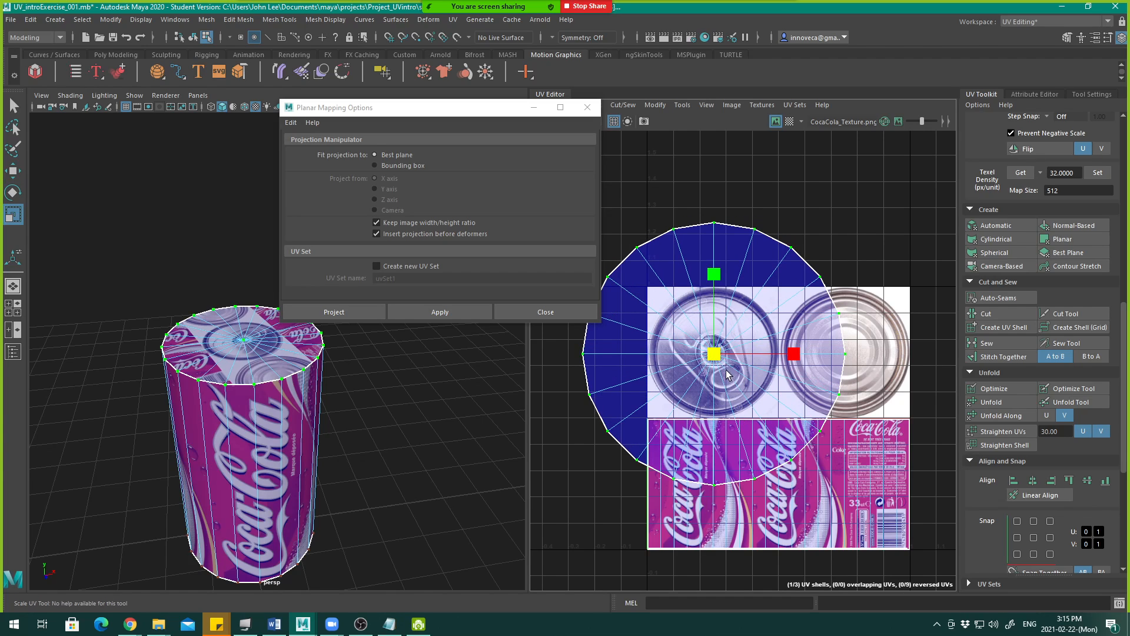
pyautogui.moveTo(714, 354); pyautogui.dragTo(675, 364)
pyautogui.press('w')
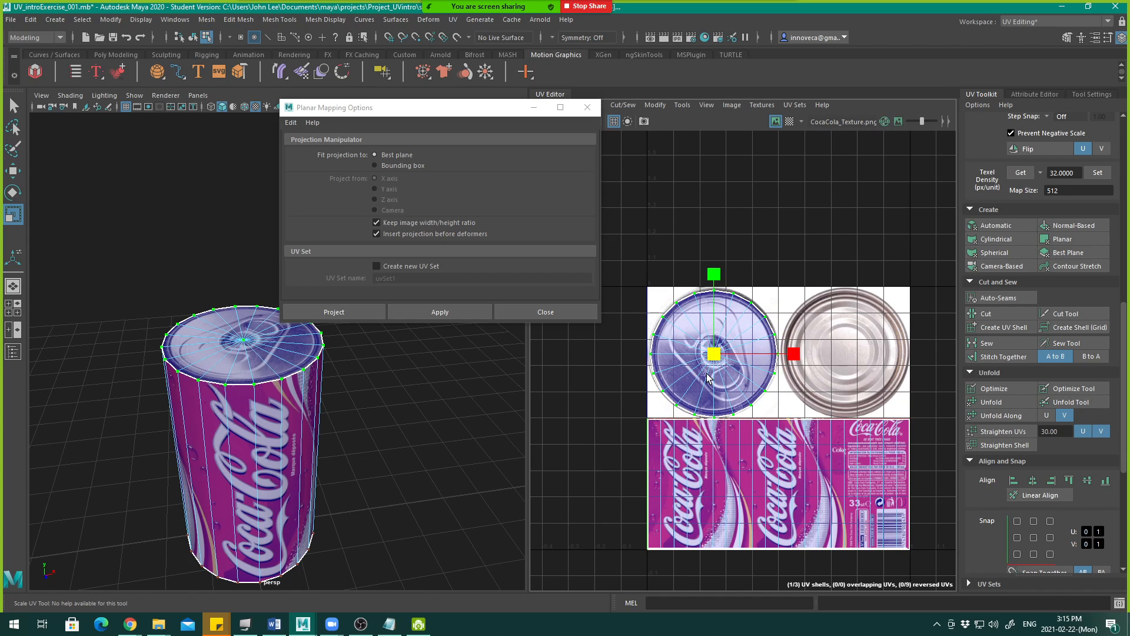
# - Fine-tune the top lid shell's position and scale so its outline follows the outer rim of the pull-tab lid image
pyautogui.scroll(5, 672, 383)
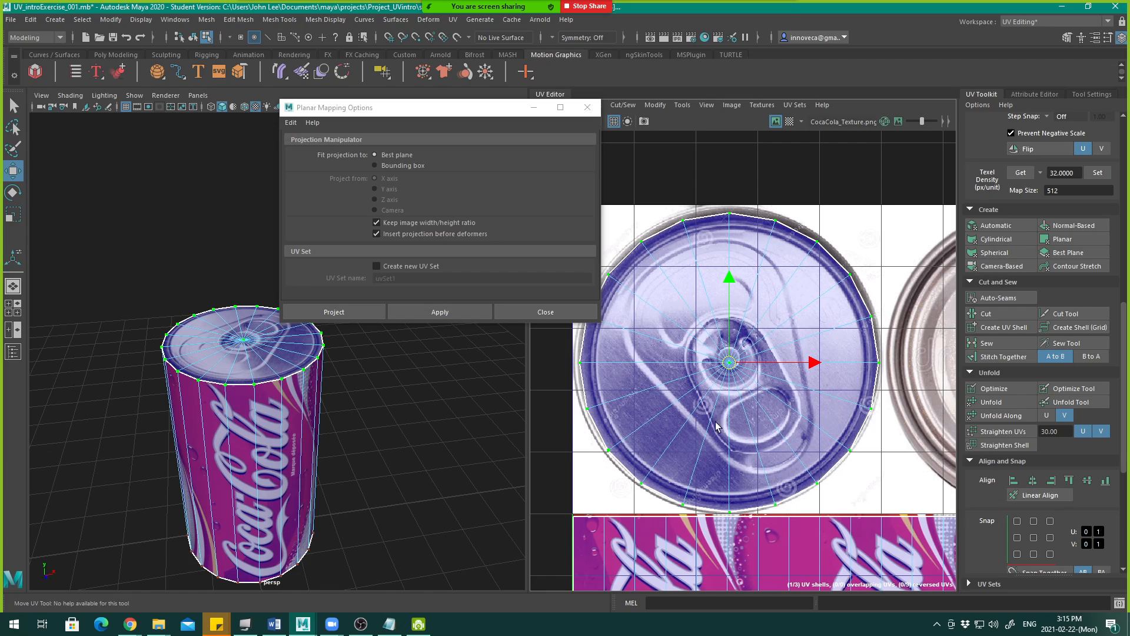
pyautogui.moveTo(487, 116); pyautogui.dragTo(371, 104)
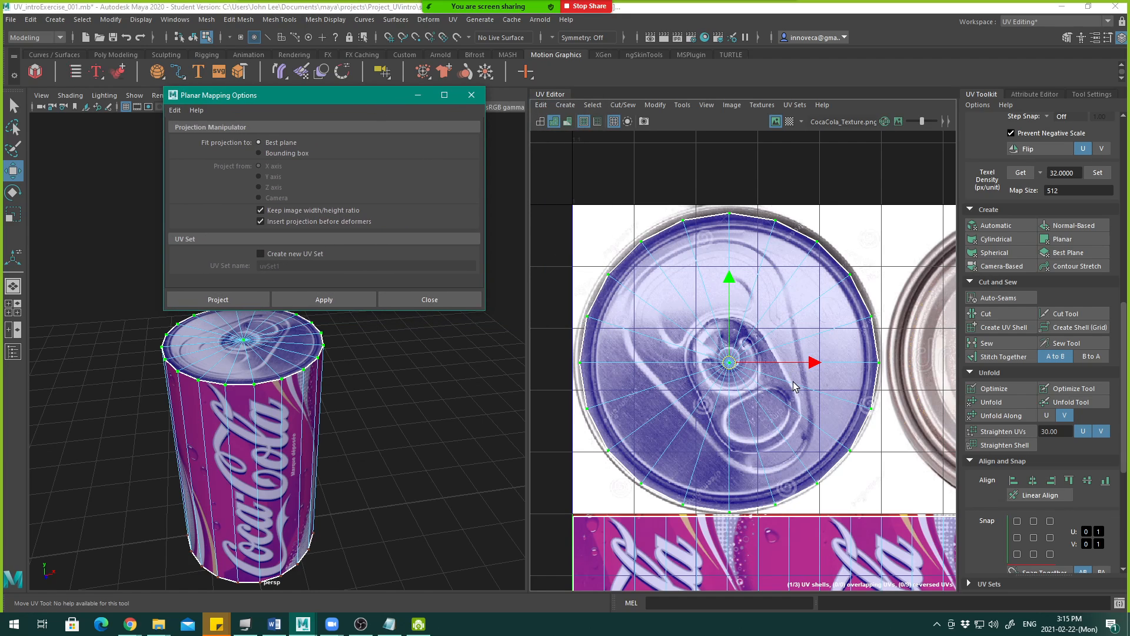
pyautogui.keyDown('alt'); pyautogui.moveTo(795, 387); pyautogui.dragTo(768, 394, button='middle'); pyautogui.keyUp('alt')
pyautogui.moveTo(704, 294); pyautogui.dragTo(705, 292)
pyautogui.press('r')
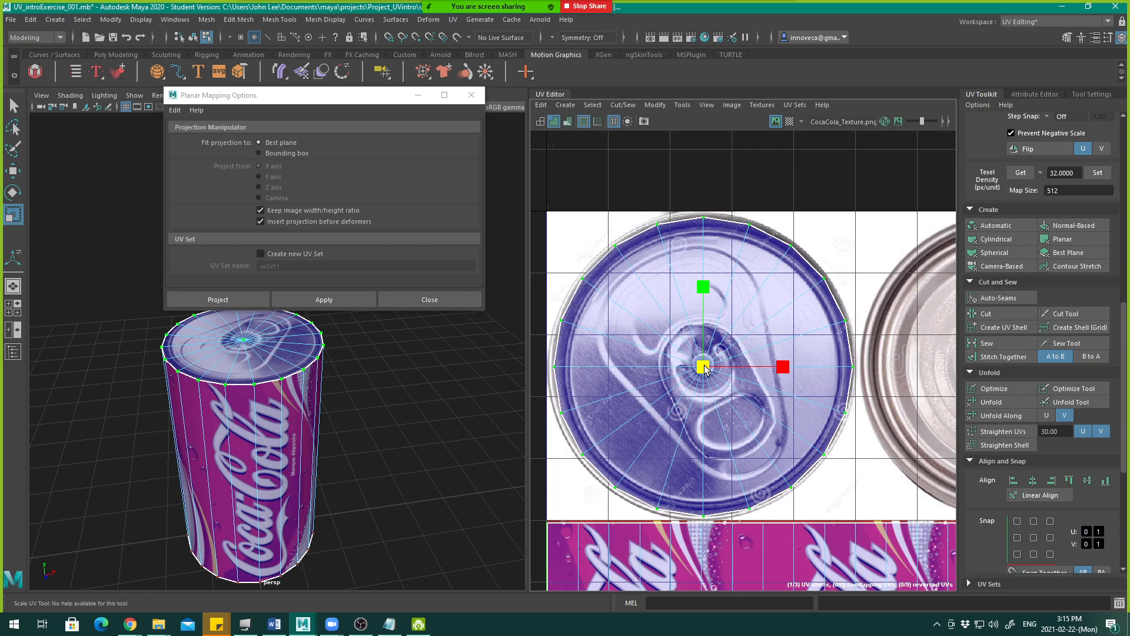
pyautogui.moveTo(705, 368); pyautogui.dragTo(708, 368)
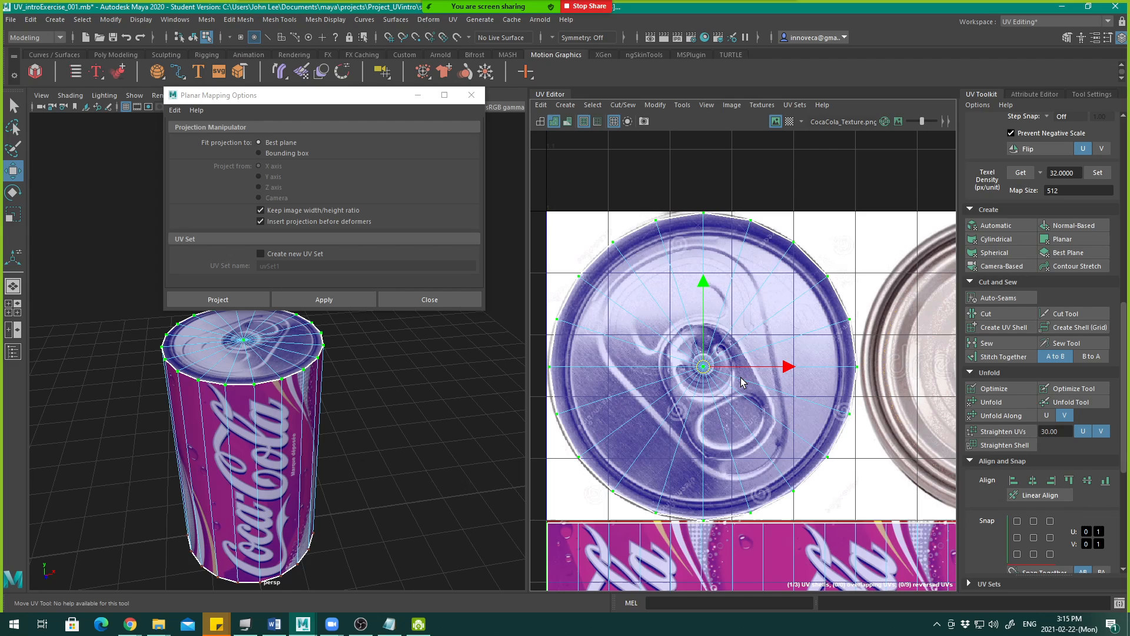
pyautogui.press('w')
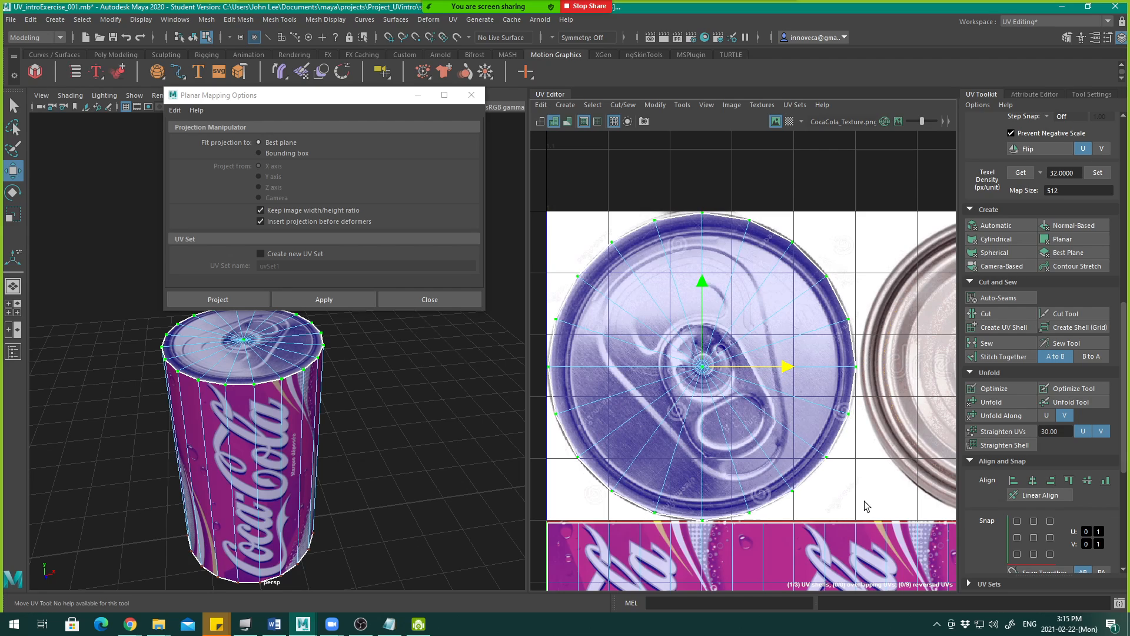
# - Close the planar mapping options, return the can to object selection, and inspect the mapped top lid up close
pyautogui.click(462, 301)
pyautogui.keyDown('alt'); pyautogui.moveTo(446, 420); pyautogui.dragTo(328, 402); pyautogui.keyUp('alt')
pyautogui.moveTo(272, 300); pyautogui.dragTo(319, 283, button='right')
pyautogui.click(351, 334)
pyautogui.keyDown('alt'); pyautogui.moveTo(351, 335); pyautogui.dragTo(403, 408, button='right'); pyautogui.keyUp('alt')
pyautogui.click(256, 449)
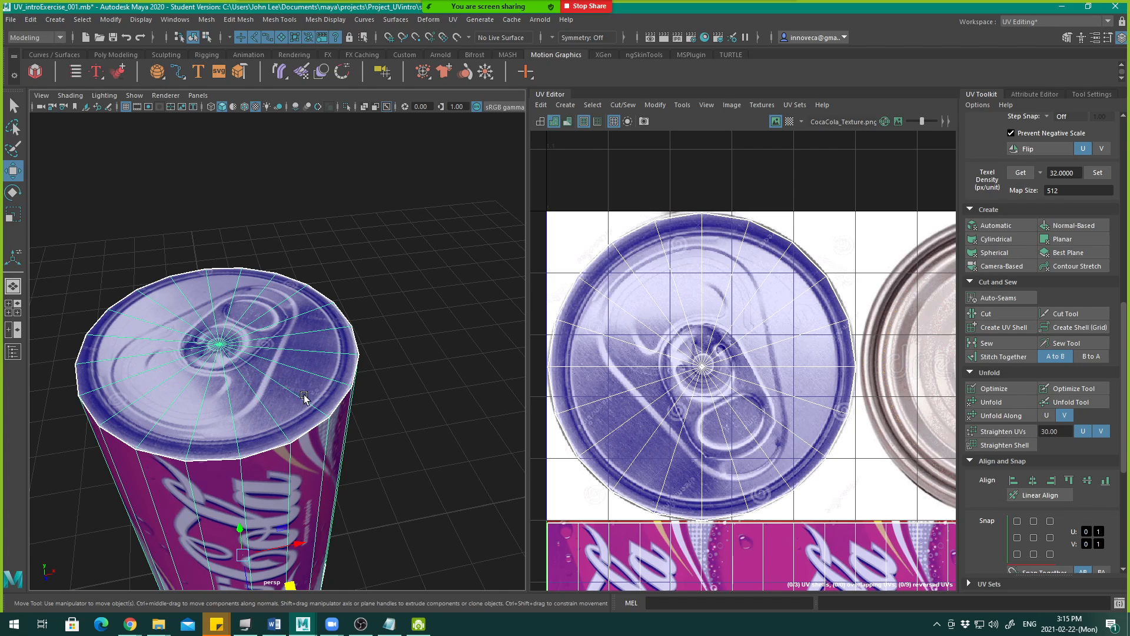
pyautogui.keyDown('alt'); pyautogui.moveTo(431, 434); pyautogui.dragTo(286, 439, button='right'); pyautogui.keyUp('alt')
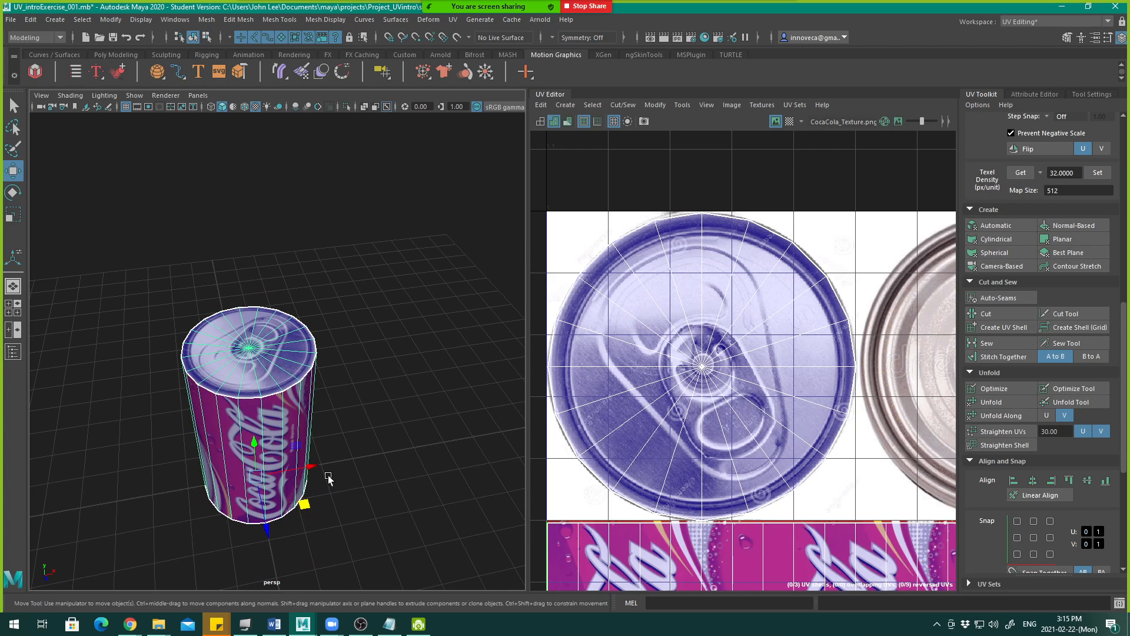
# - Select all the triangular faces of the can's bottom lid
pyautogui.keyDown('alt'); pyautogui.moveTo(914, 398); pyautogui.dragTo(778, 310, button='middle'); pyautogui.keyUp('alt')
pyautogui.keyDown('alt'); pyautogui.moveTo(302, 420); pyautogui.dragTo(268, 353); pyautogui.keyUp('alt')
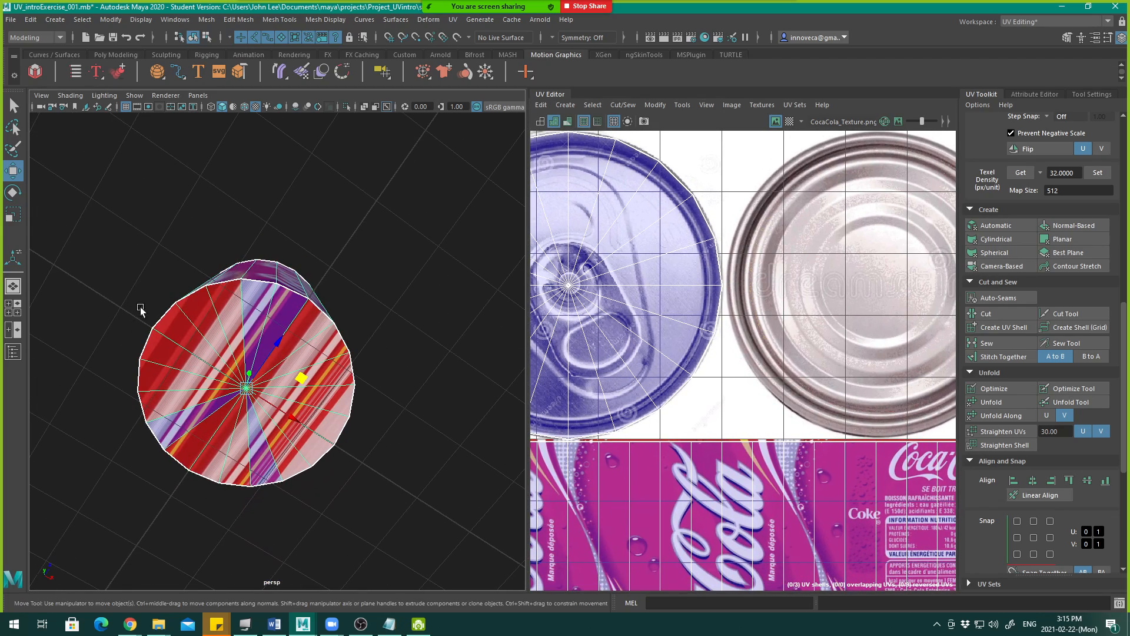
pyautogui.moveTo(267, 300); pyautogui.dragTo(266, 334, button='right')
pyautogui.press('q')
pyautogui.click(232, 321)
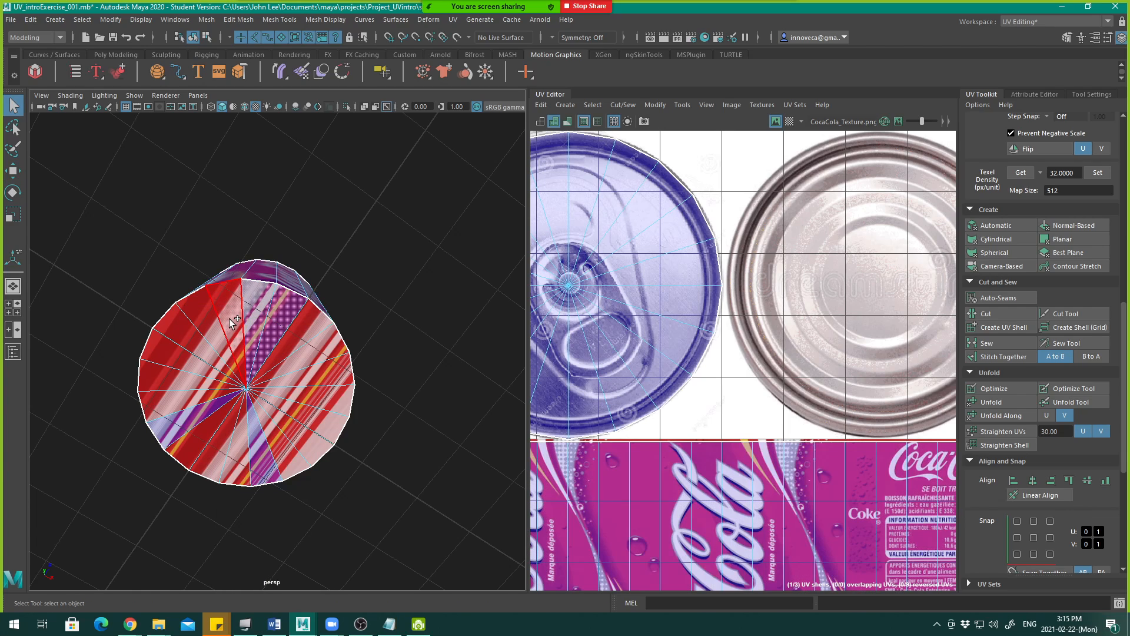
pyautogui.keyDown('shift'); pyautogui.click(211, 326); pyautogui.keyUp('shift')
pyautogui.keyDown('shift'); pyautogui.click(196, 343); pyautogui.keyUp('shift')
pyautogui.keyDown('shift'); pyautogui.click(187, 364); pyautogui.keyUp('shift')
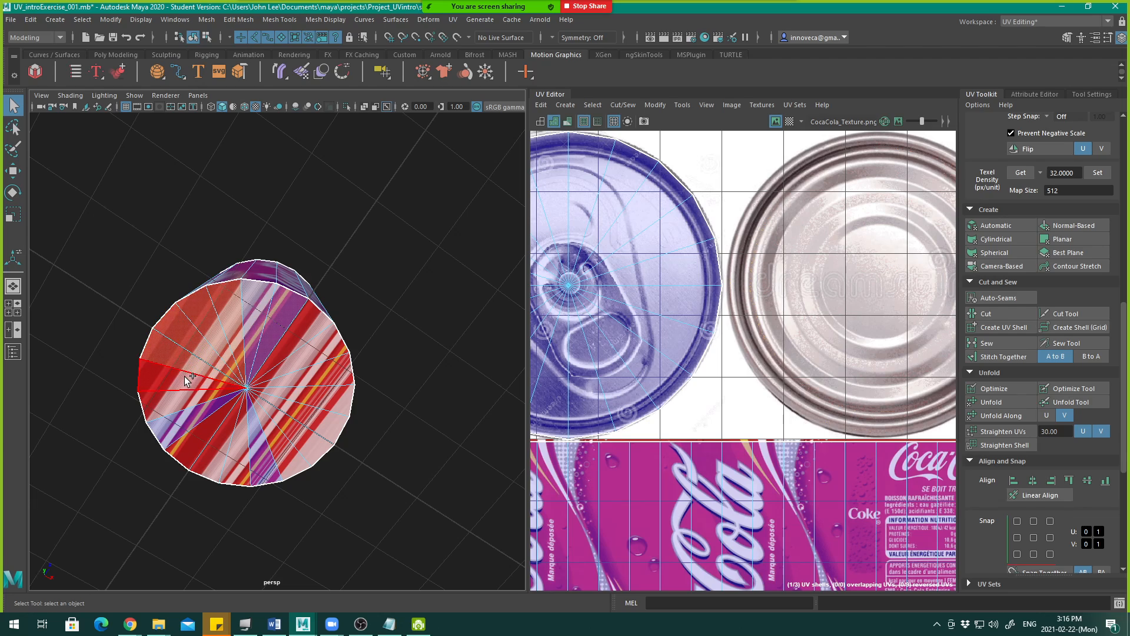
pyautogui.keyDown('shift'); pyautogui.click(185, 378); pyautogui.keyUp('shift')
pyautogui.keyDown('shift'); pyautogui.click(189, 395); pyautogui.keyUp('shift')
pyautogui.keyDown('shift'); pyautogui.click(190, 413); pyautogui.keyUp('shift')
pyautogui.keyDown('shift'); pyautogui.click(204, 435); pyautogui.keyUp('shift')
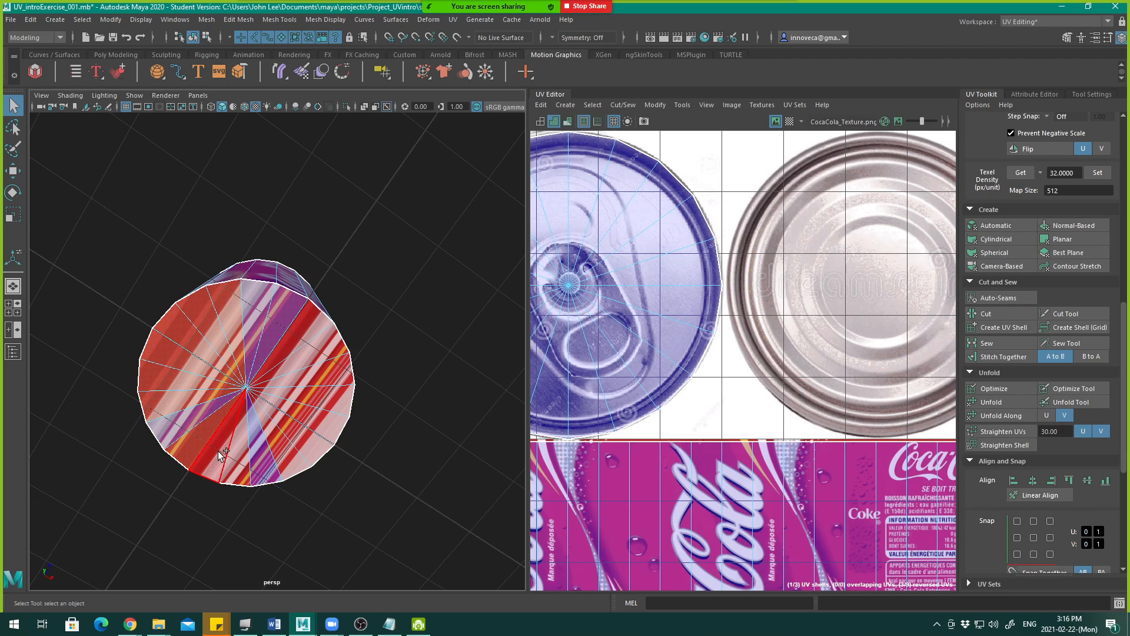
pyautogui.keyDown('shift'); pyautogui.click(218, 453); pyautogui.keyUp('shift')
pyautogui.keyDown('shift'); pyautogui.click(240, 460); pyautogui.keyUp('shift')
pyautogui.keyDown('shift'); pyautogui.click(261, 462); pyautogui.keyUp('shift')
pyautogui.keyDown('shift'); pyautogui.click(283, 458); pyautogui.keyUp('shift')
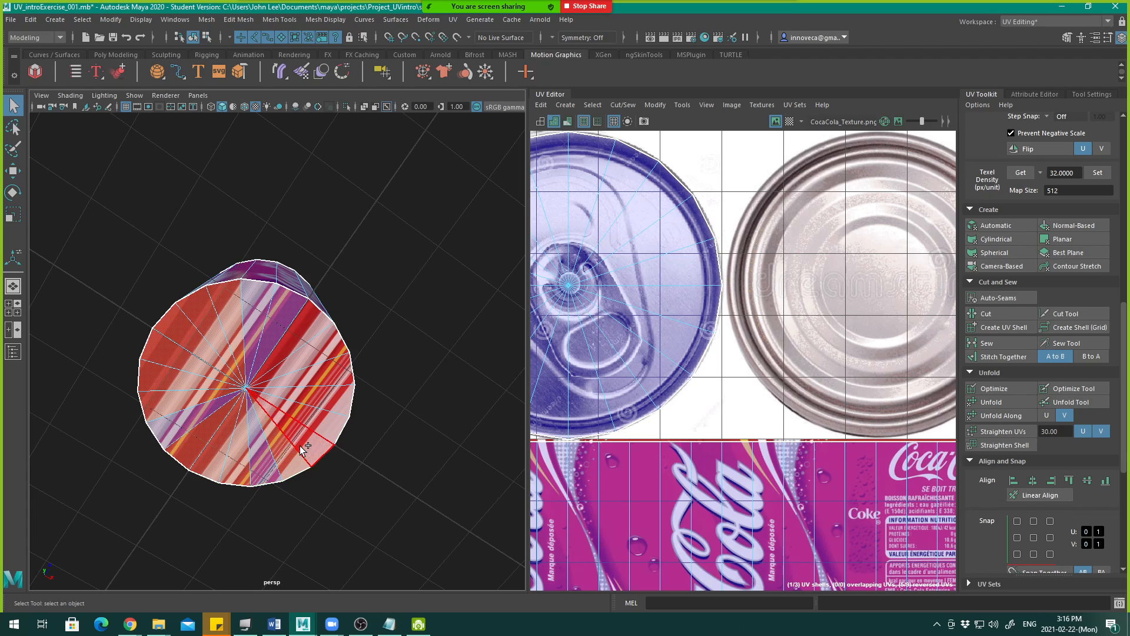
pyautogui.keyDown('shift'); pyautogui.click(301, 444); pyautogui.keyUp('shift')
pyautogui.keyDown('shift'); pyautogui.click(316, 422); pyautogui.keyUp('shift')
pyautogui.keyDown('shift'); pyautogui.click(322, 399); pyautogui.keyUp('shift')
pyautogui.keyDown('shift'); pyautogui.click(323, 376); pyautogui.keyUp('shift')
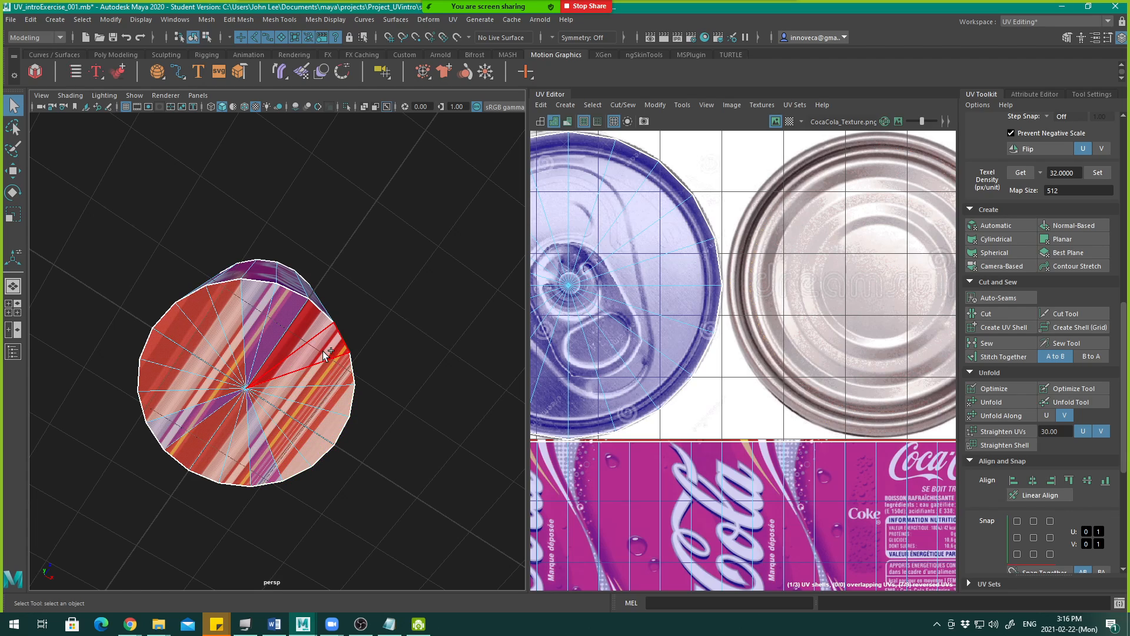
pyautogui.keyDown('shift'); pyautogui.click(323, 351); pyautogui.keyUp('shift')
pyautogui.keyDown('alt'); pyautogui.moveTo(436, 389); pyautogui.dragTo(218, 427); pyautogui.keyUp('alt')
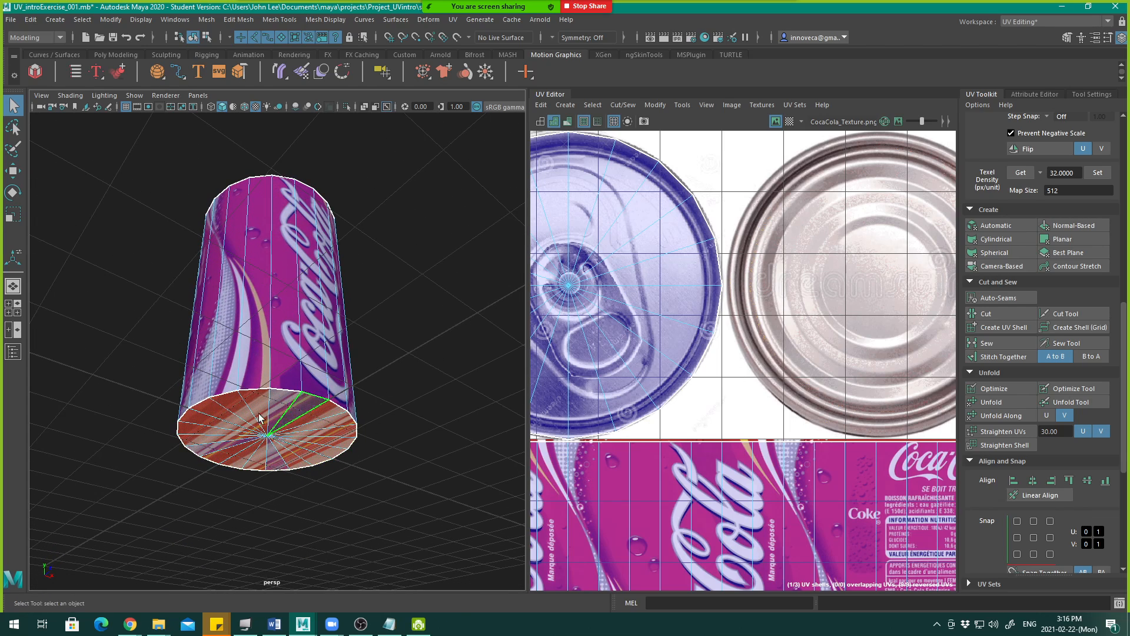
# - Apply a planar projection fitted to Best plane to the bottom lid faces, and close the options
pyautogui.scroll(-3, 897, 345)
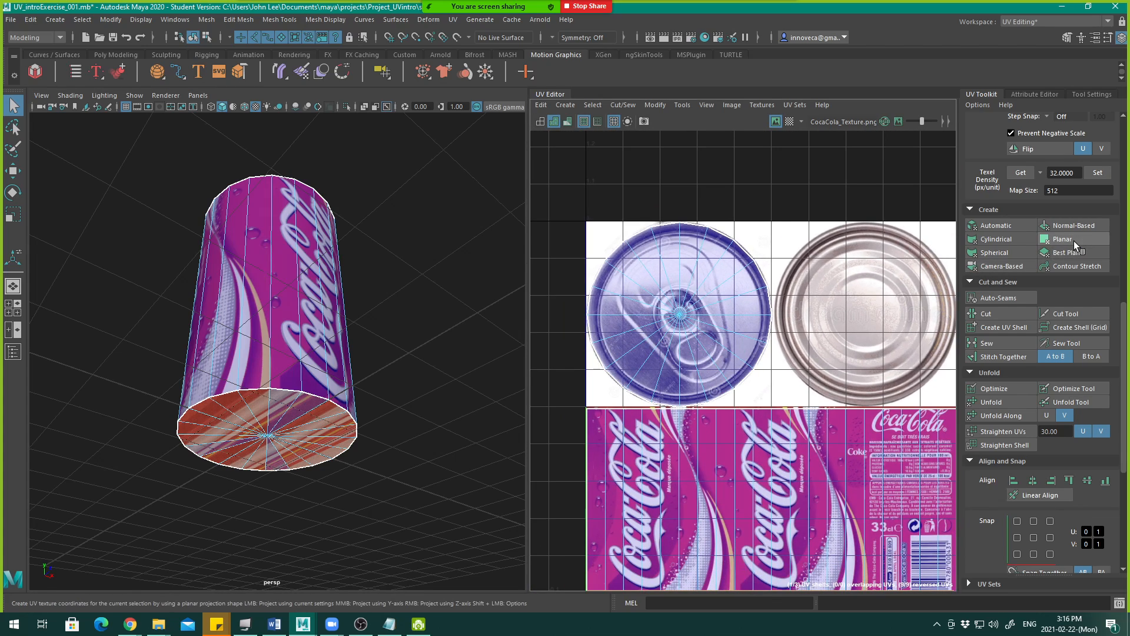
pyautogui.keyDown('shift'); pyautogui.click(1074, 241); pyautogui.keyUp('shift')
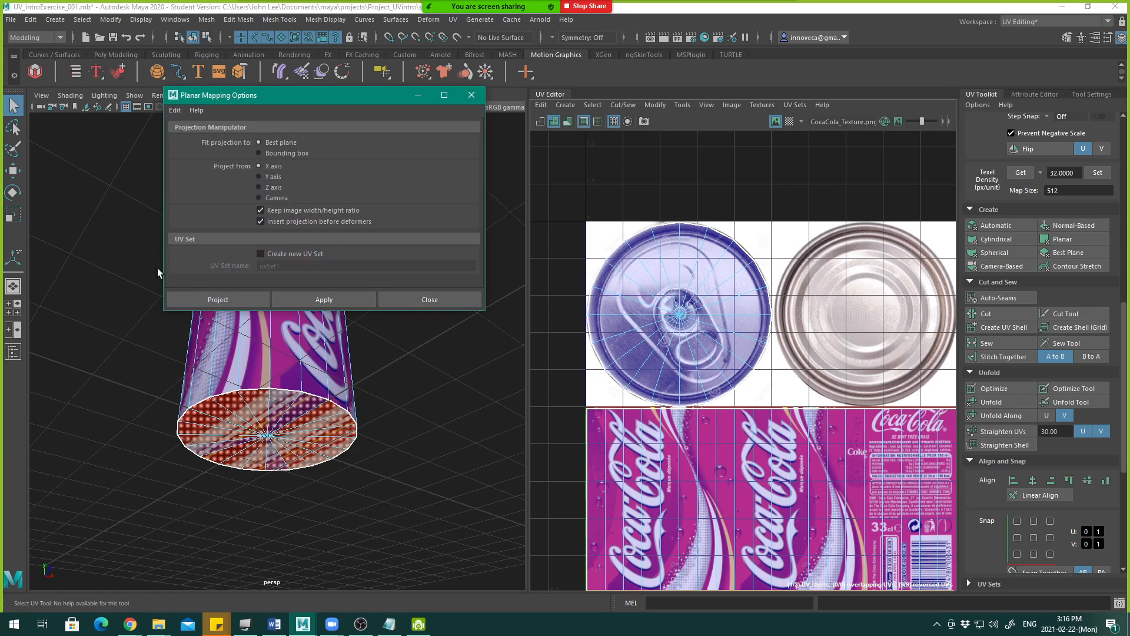
pyautogui.click(344, 299)
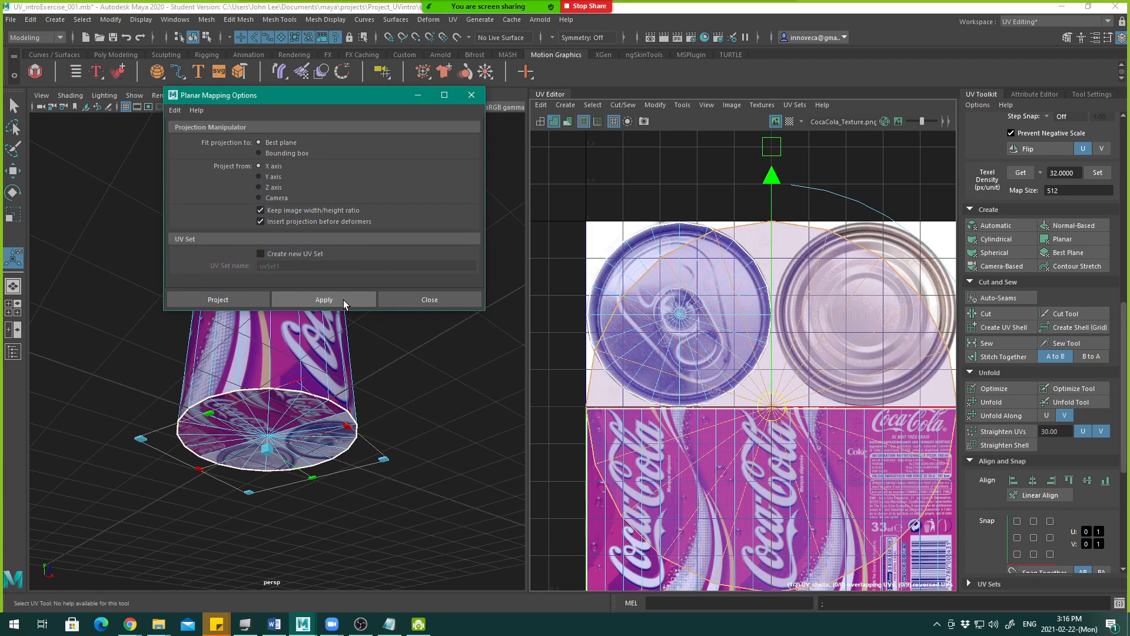
pyautogui.click(430, 299)
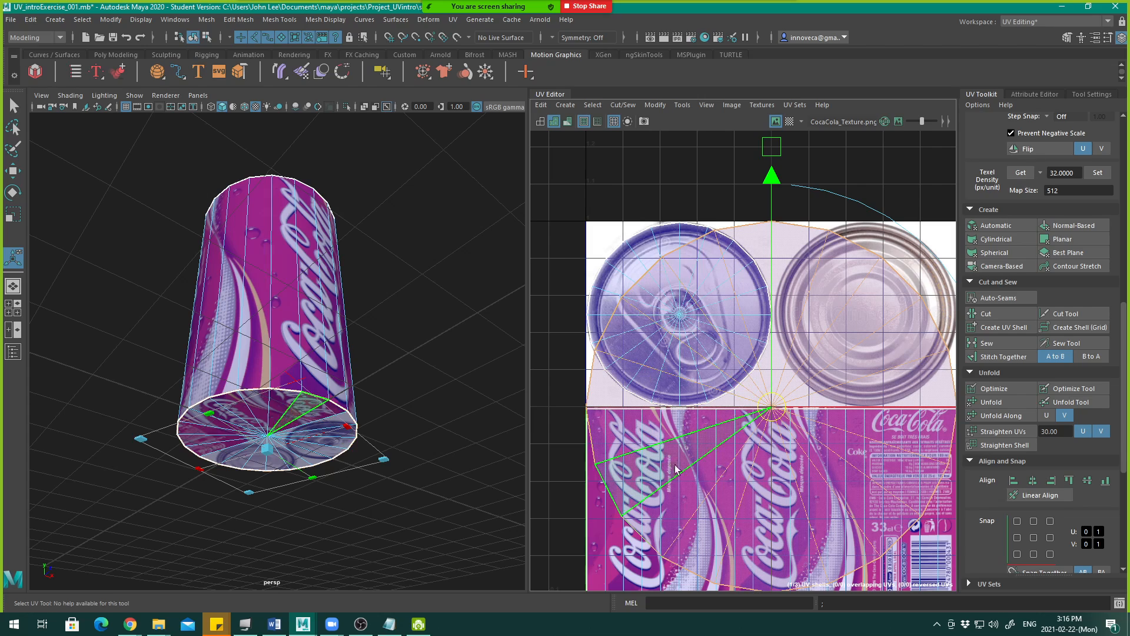
# - Move the bottom lid's UVs sideways and up so they are centred over the plain lid image
pyautogui.keyDown('alt'); pyautogui.moveTo(335, 436); pyautogui.dragTo(180, 374); pyautogui.keyUp('alt')
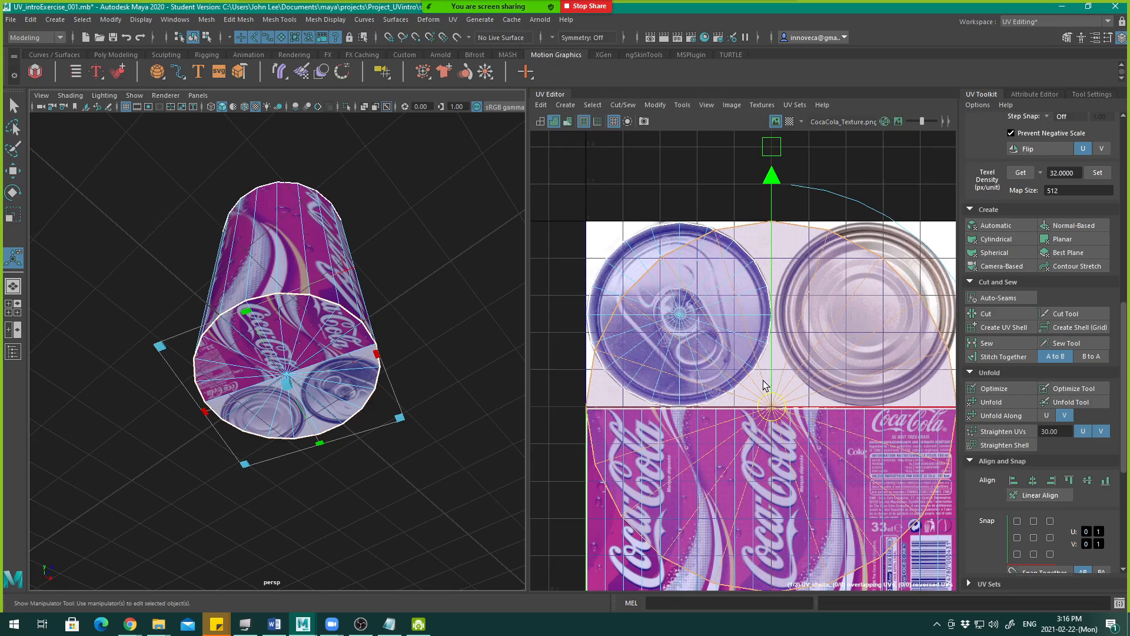
pyautogui.scroll(-5, 747, 419)
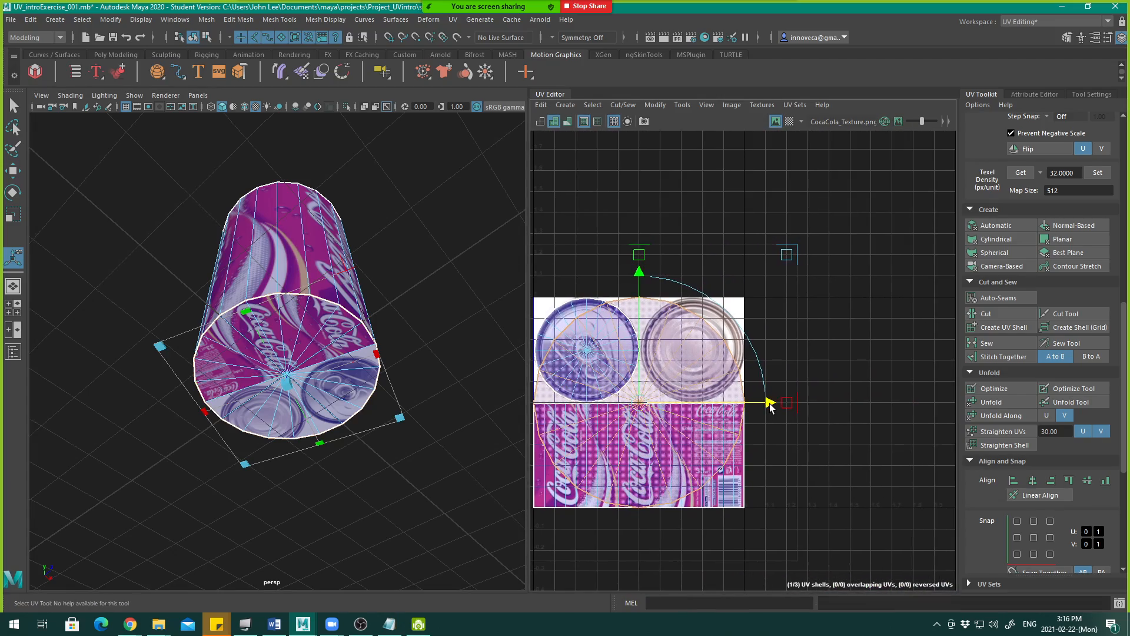
pyautogui.moveTo(770, 401); pyautogui.dragTo(820, 403)
pyautogui.moveTo(693, 285); pyautogui.dragTo(693, 231)
pyautogui.moveTo(818, 349); pyautogui.dragTo(822, 351)
# - Scale the bottom lid's UVs down uniformly to the plain lid image and nudge them vertically into line with its rim
pyautogui.keyDown('alt'); pyautogui.moveTo(825, 356); pyautogui.dragTo(886, 415, button='right'); pyautogui.keyUp('alt')
pyautogui.keyDown('alt'); pyautogui.moveTo(817, 401); pyautogui.dragTo(863, 442, button='middle'); pyautogui.keyUp('alt')
pyautogui.keyDown('alt'); pyautogui.moveTo(848, 438); pyautogui.dragTo(786, 422, button='right'); pyautogui.keyUp('alt')
pyautogui.press('r')
pyautogui.moveTo(711, 401); pyautogui.dragTo(670, 406)
pyautogui.press('w')
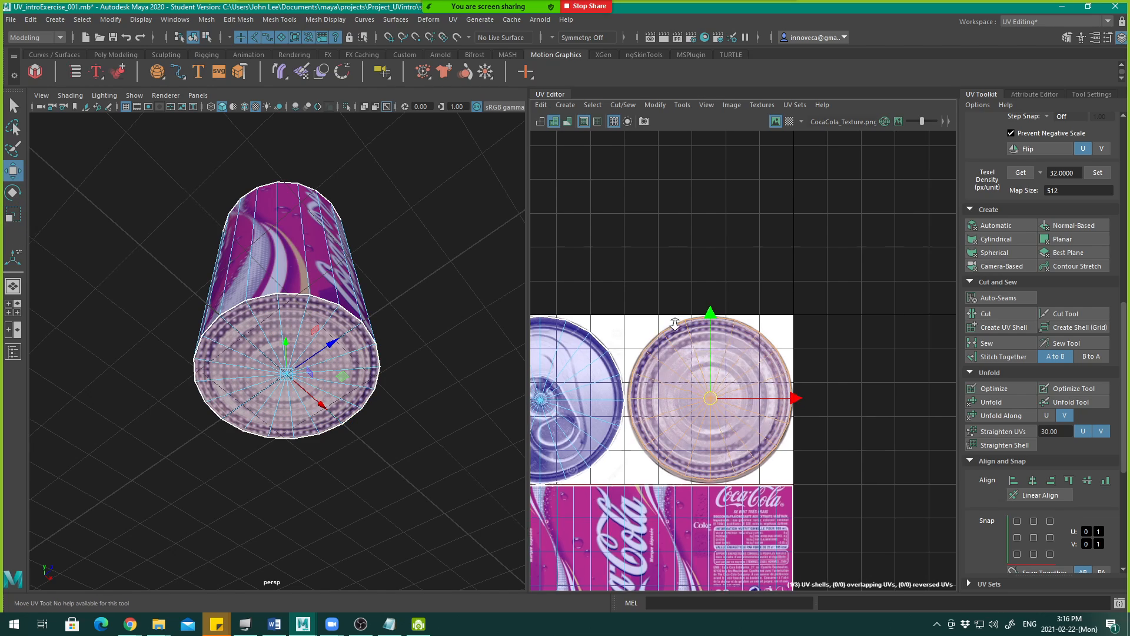
pyautogui.scroll(4, 670, 406)
pyautogui.moveTo(732, 290); pyautogui.dragTo(728, 284)
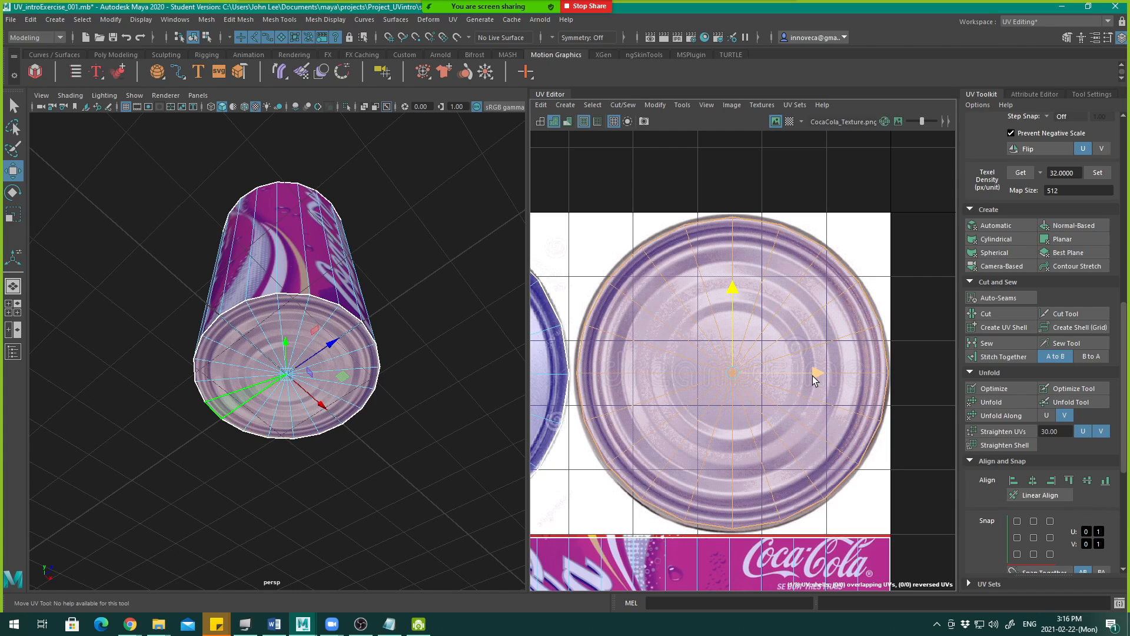
# - Nudge the bottom lid's UVs horizontally, scale them up slightly to meet the plain lid image's rim, and clear the selection
pyautogui.moveTo(817, 374); pyautogui.dragTo(815, 374)
pyautogui.press('r')
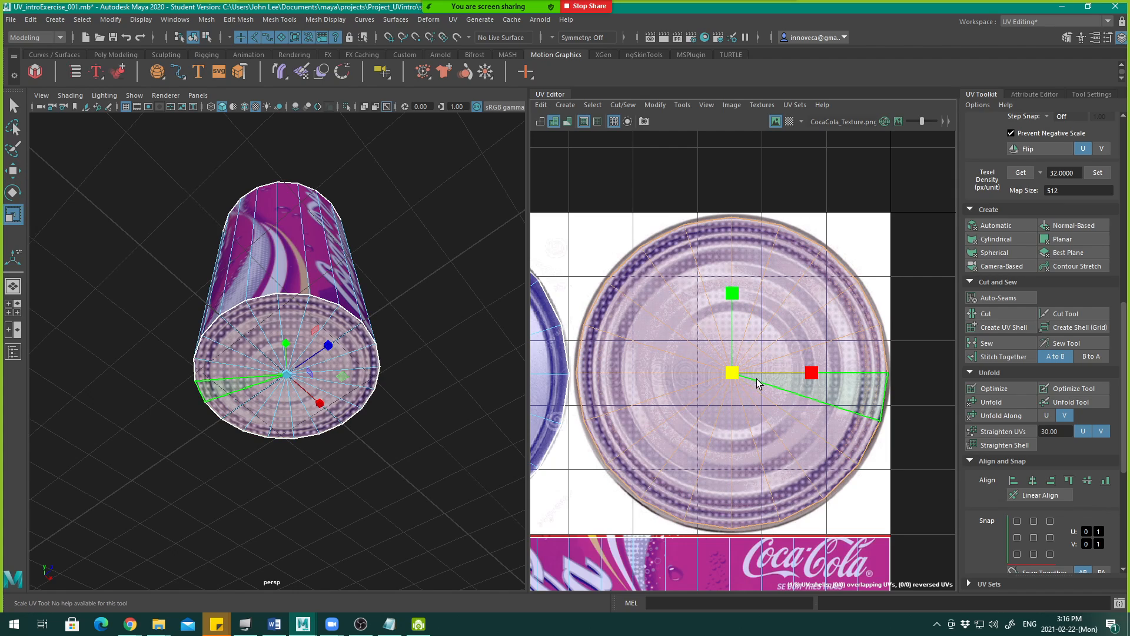
pyautogui.moveTo(731, 375); pyautogui.dragTo(733, 377)
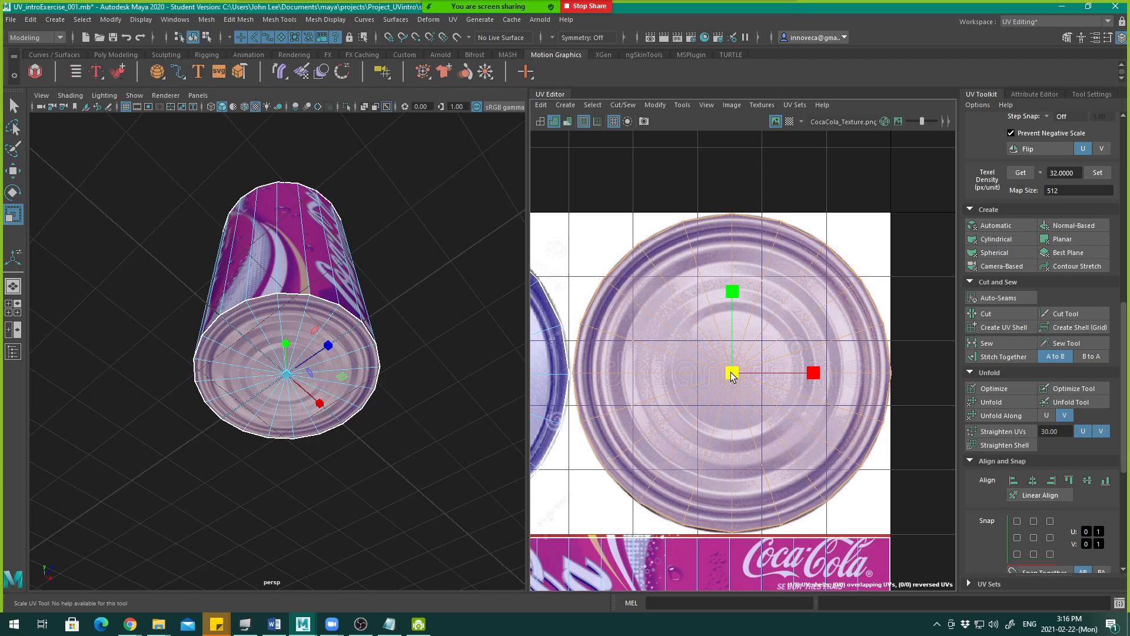
pyautogui.press('w')
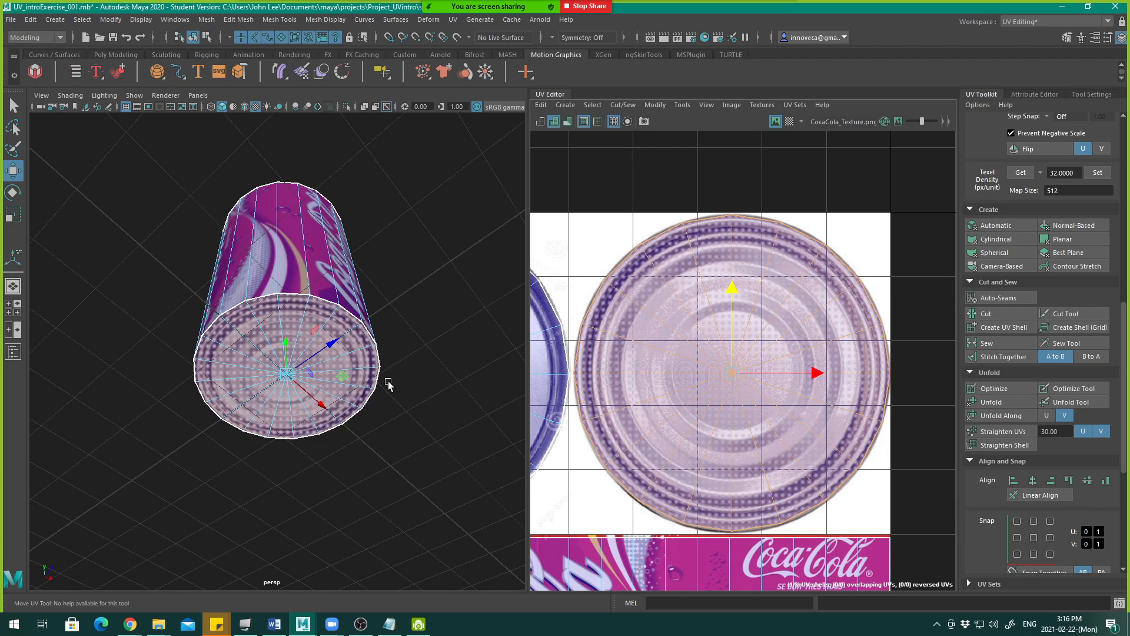
pyautogui.click(434, 374)
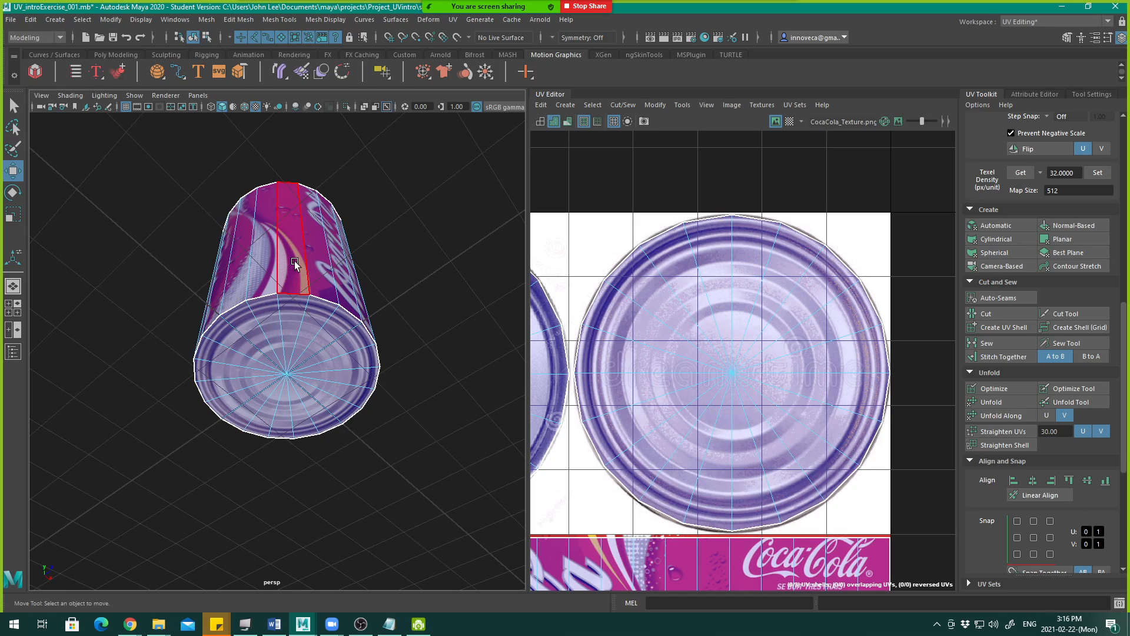
# - Return the can to object mode and switch to the Maya Classic workspace to view the textured can unselected
pyautogui.moveTo(294, 261); pyautogui.dragTo(366, 246, button='right')
pyautogui.keyDown('alt'); pyautogui.moveTo(375, 259); pyautogui.dragTo(378, 328); pyautogui.keyUp('alt')
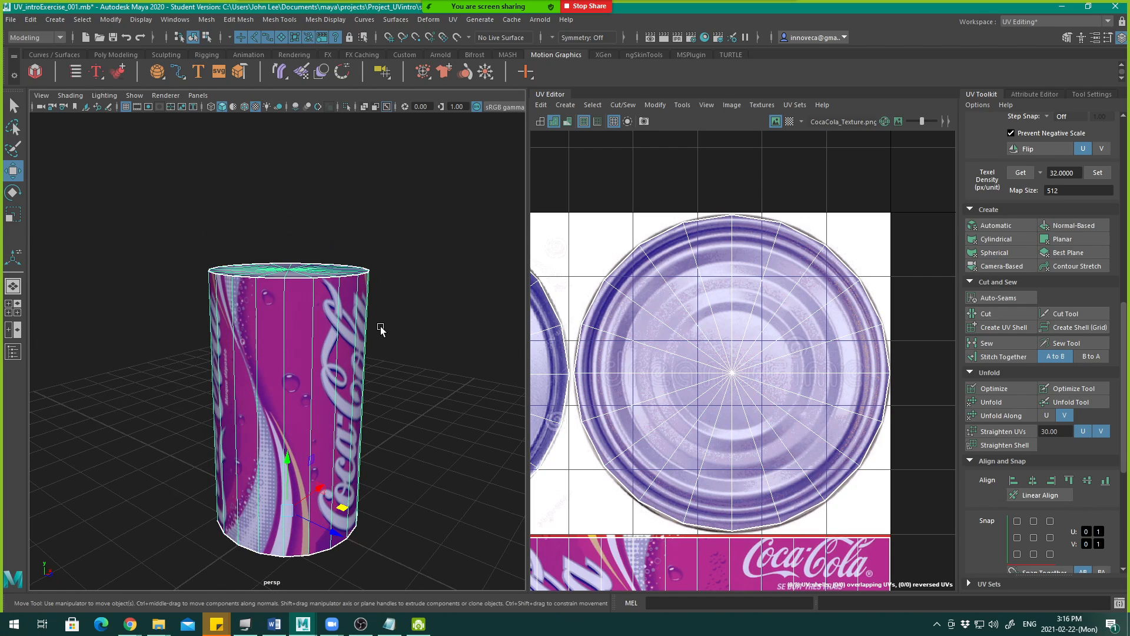
pyautogui.click(1096, 20)
pyautogui.click(1082, 31)
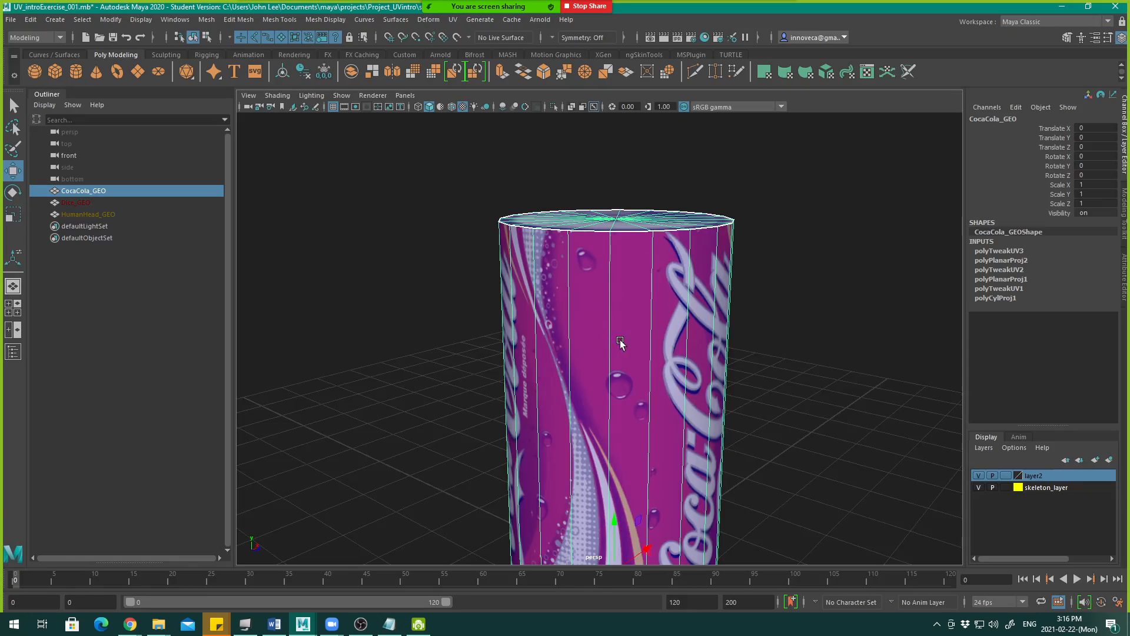
pyautogui.click(734, 335)
pyautogui.keyDown('alt'); pyautogui.moveTo(734, 336); pyautogui.dragTo(792, 364); pyautogui.keyUp('alt')
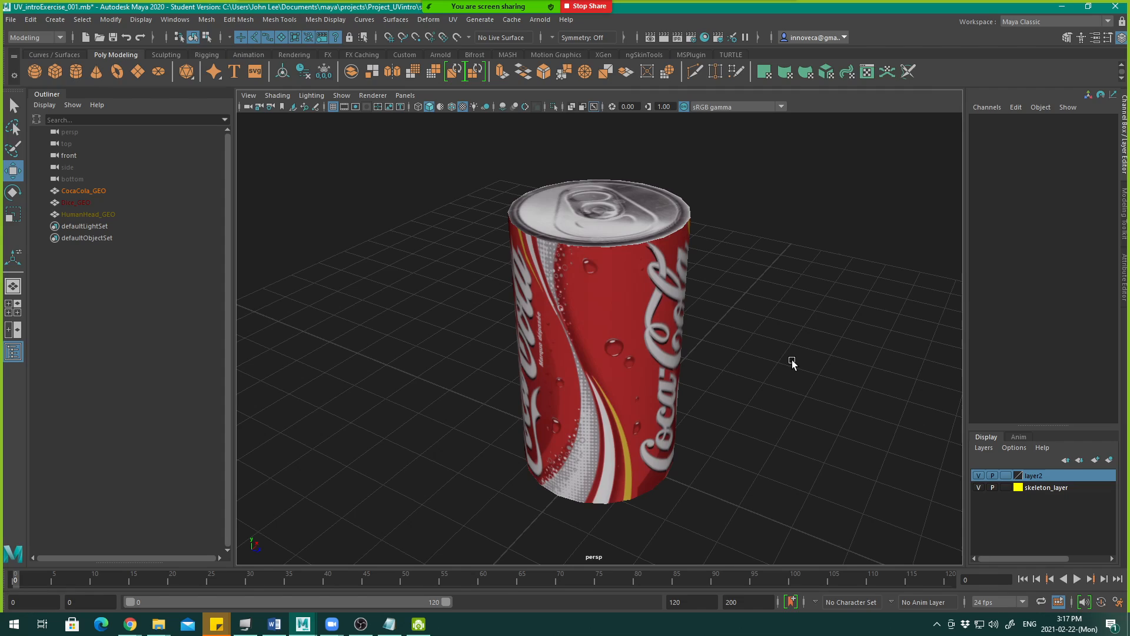
# - Select the CocaCola_GEO can and switch back to the UV Editing workspace
pyautogui.click(579, 341)
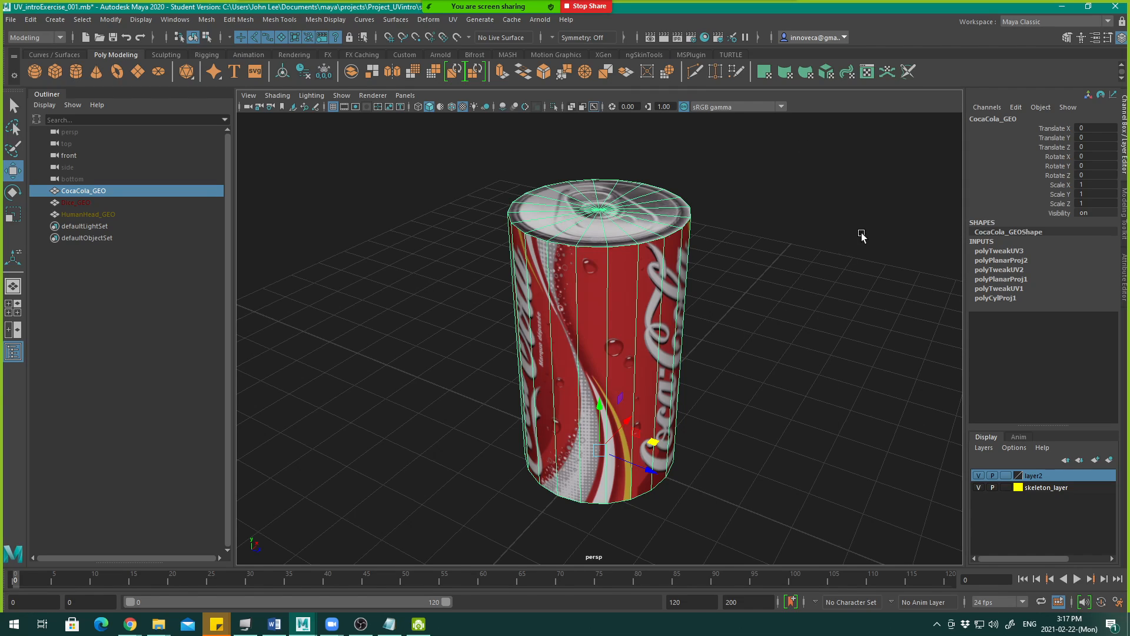
pyautogui.click(1028, 24)
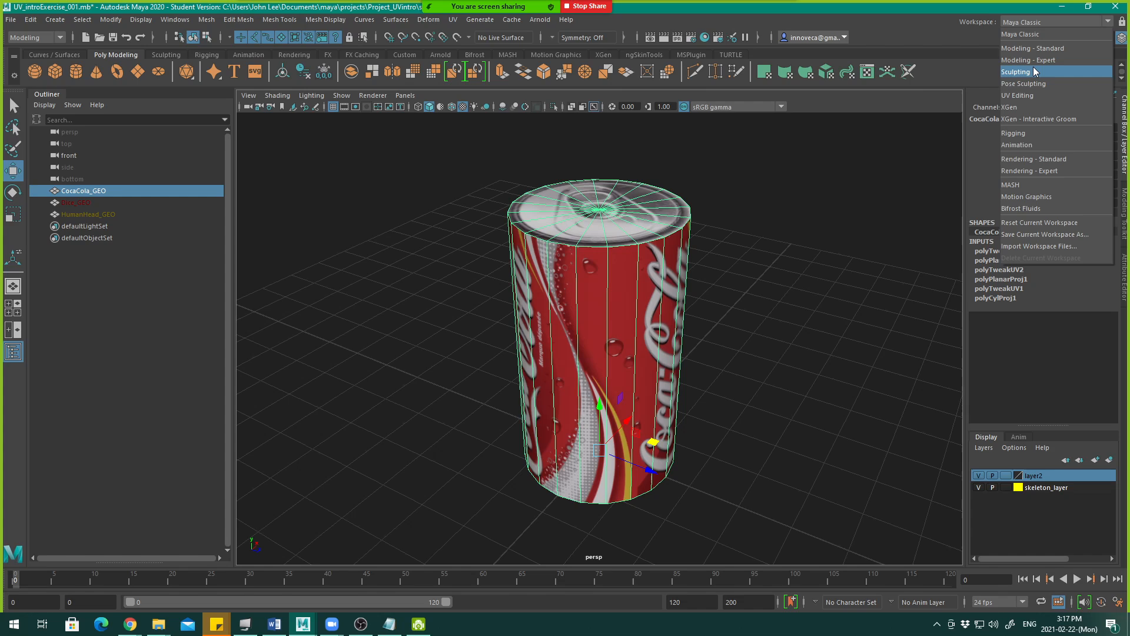
pyautogui.click(1037, 95)
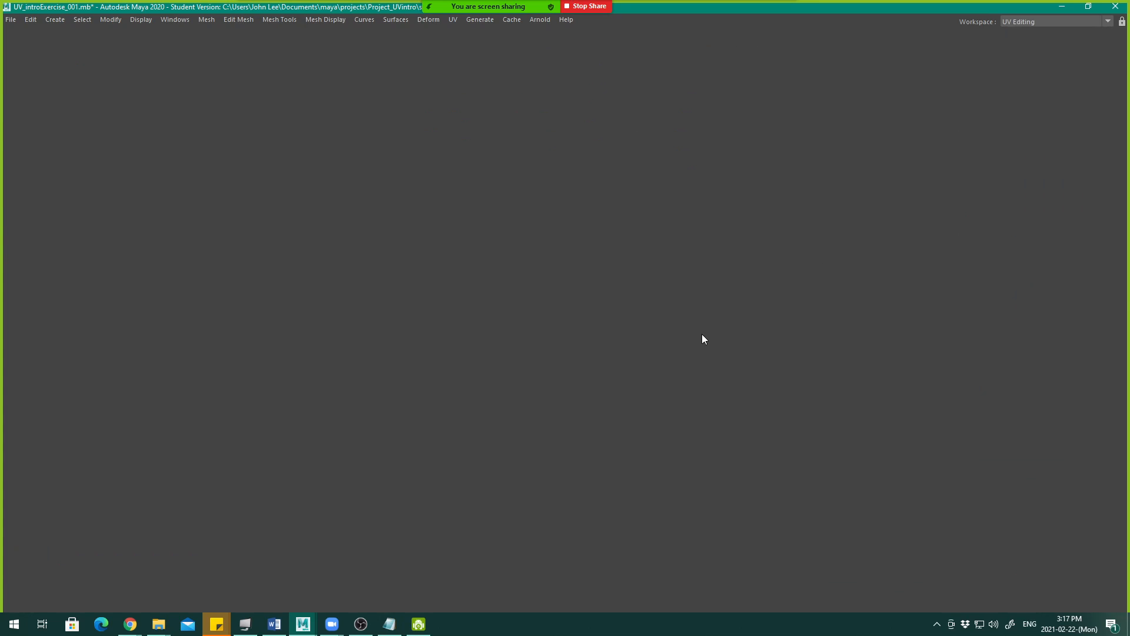
pyautogui.scroll(-5, 415, 355)
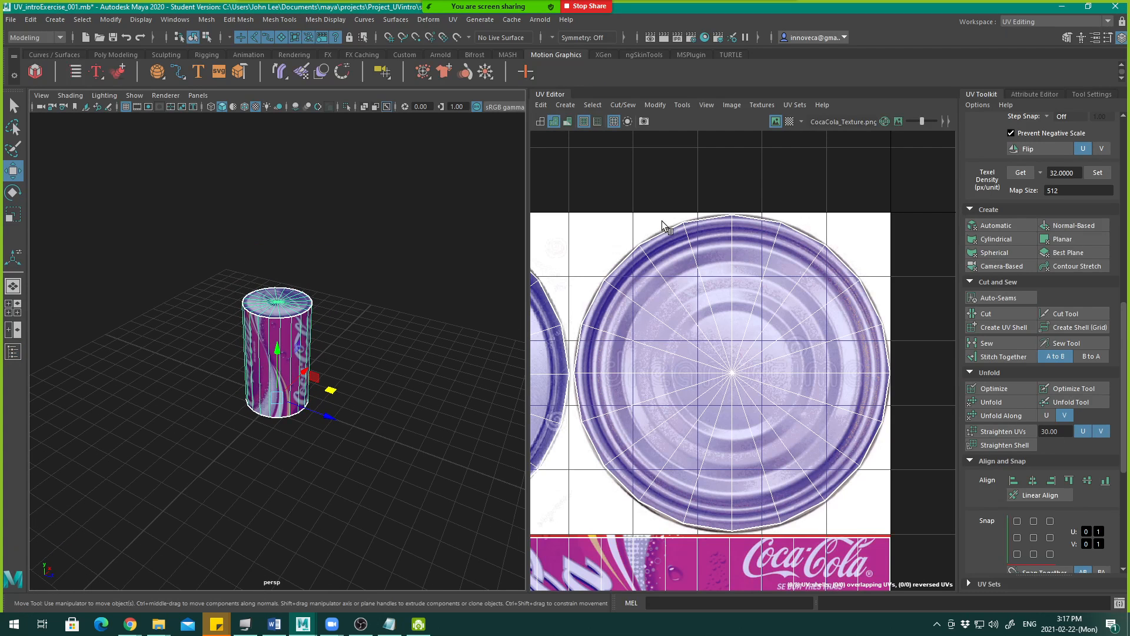
# - Hide the texture image in the UV Editor and bring the lid and body UV shells into view together
pyautogui.click(774, 122)
pyautogui.scroll(-6, 686, 361)
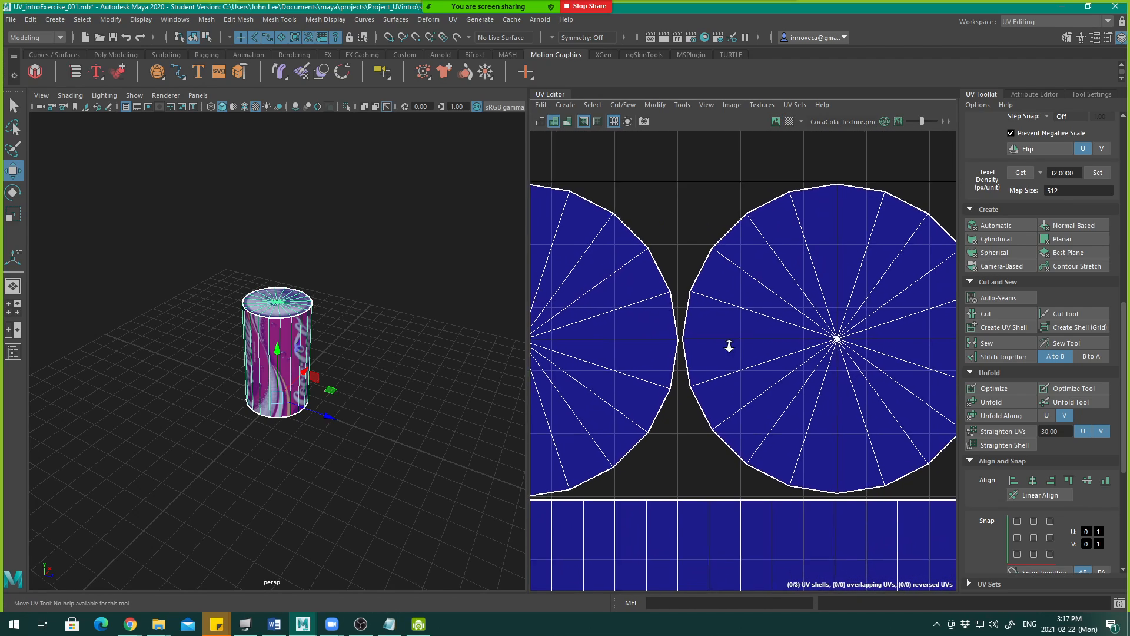
pyautogui.scroll(3, 646, 383)
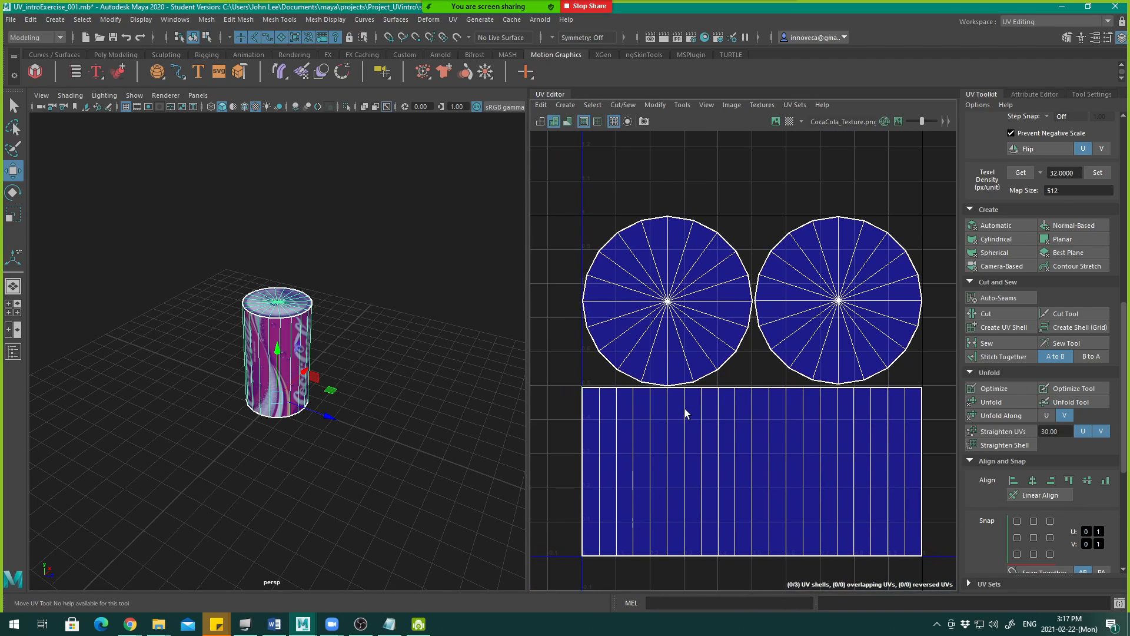
# - Examine the can's top rim and side seam in the 3D view against the three UV shells
pyautogui.scroll(3, 390, 428)
pyautogui.scroll(4, 390, 427)
pyautogui.keyDown('alt'); pyautogui.moveTo(461, 451); pyautogui.dragTo(422, 456); pyautogui.keyUp('alt')
pyautogui.scroll(2, 420, 443)
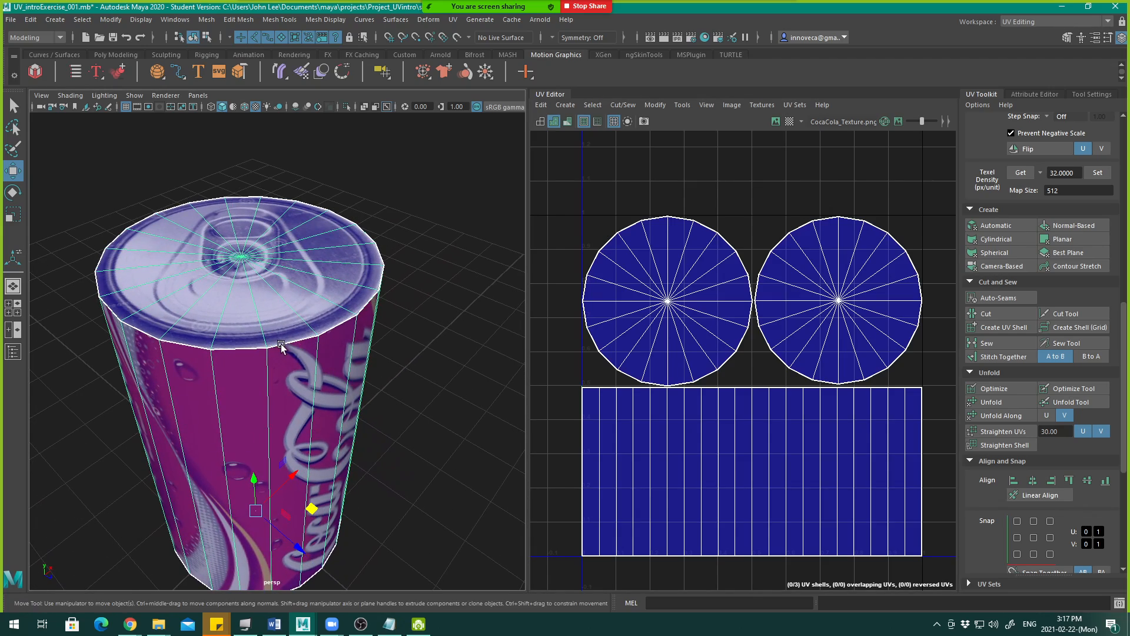
pyautogui.press('q')
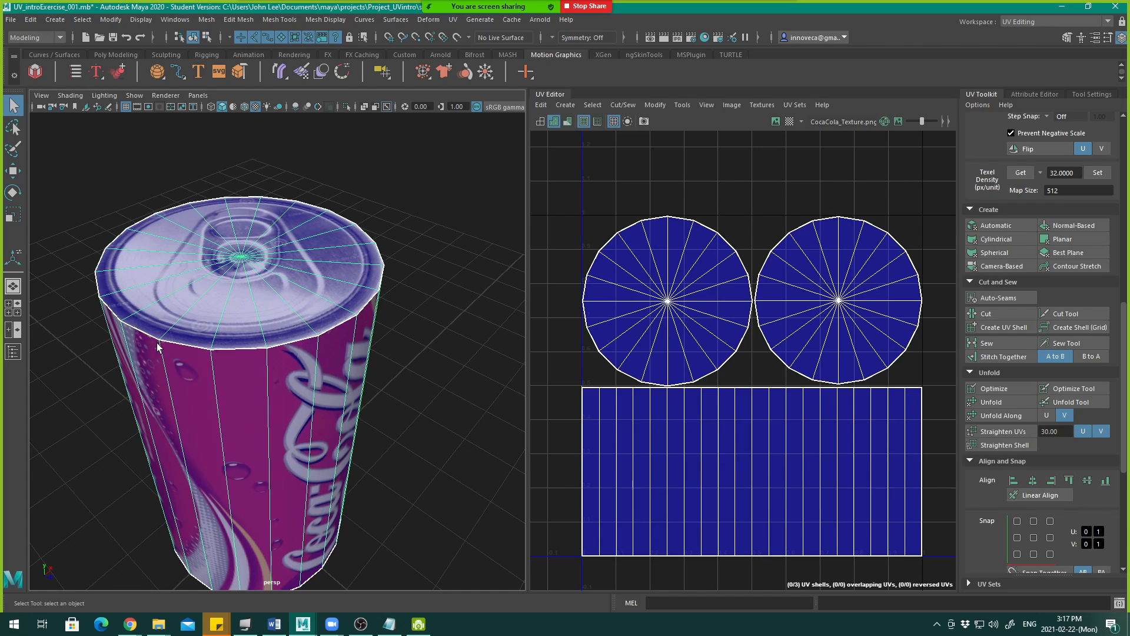
pyautogui.keyDown('alt'); pyautogui.moveTo(283, 504); pyautogui.dragTo(227, 505, button='right'); pyautogui.keyUp('alt')
pyautogui.keyDown('alt'); pyautogui.moveTo(227, 504); pyautogui.dragTo(197, 340); pyautogui.keyUp('alt')
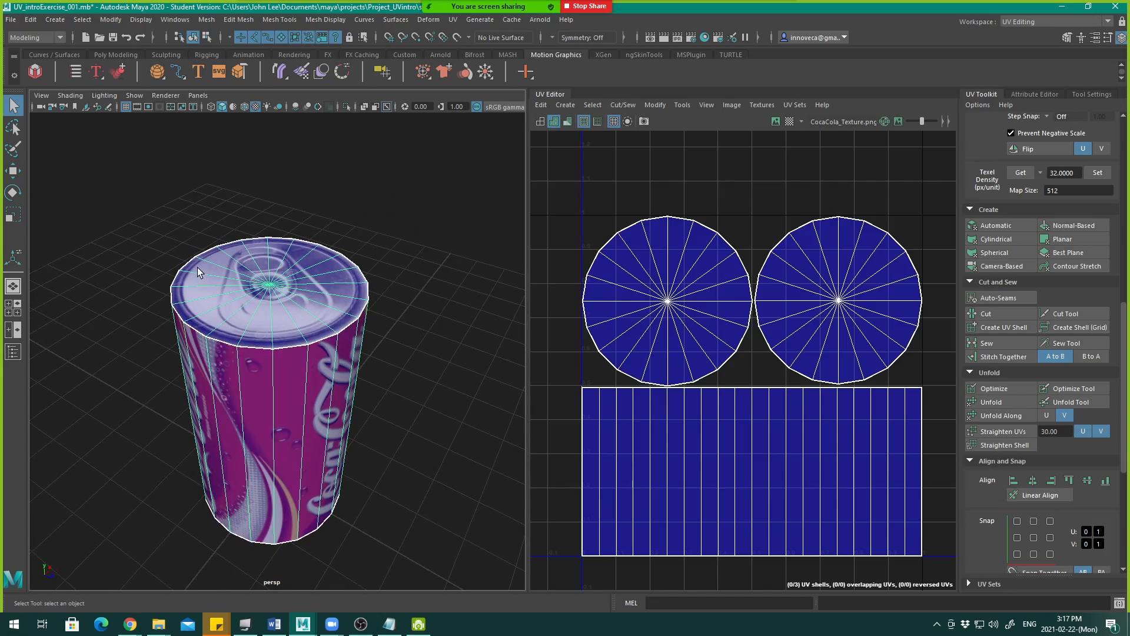
pyautogui.keyDown('alt'); pyautogui.moveTo(436, 345); pyautogui.dragTo(281, 278); pyautogui.keyUp('alt')
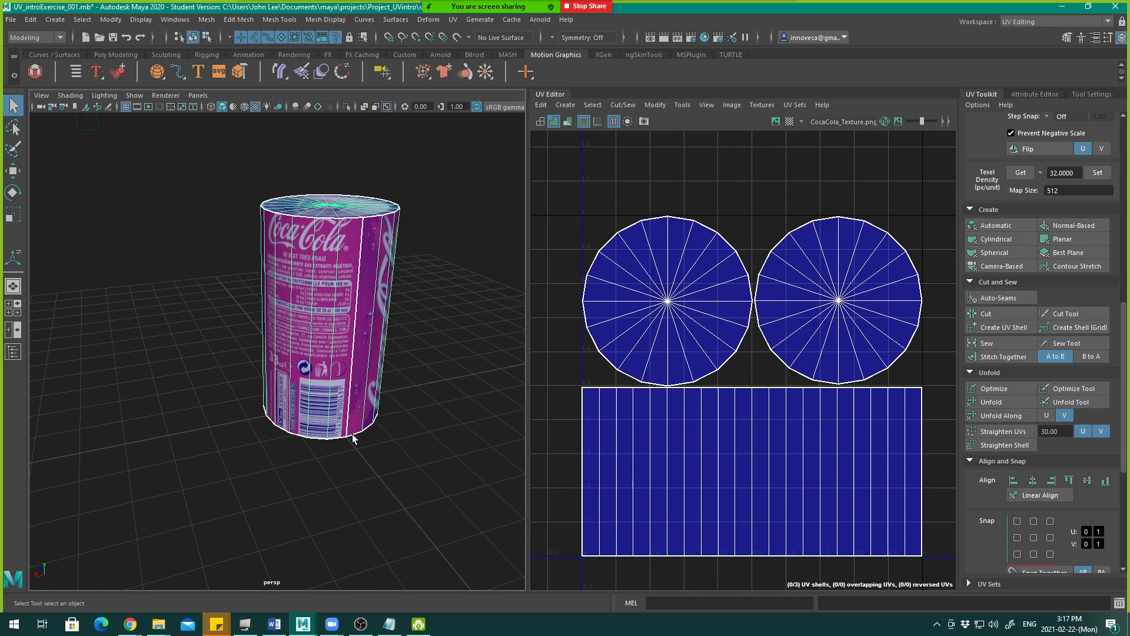
# - Turn off textured display in the 3D view and inspect the highlighted UV borders along the can's side and bottom lid
pyautogui.click(234, 109)
pyautogui.scroll(3, 331, 216)
pyautogui.keyDown('alt'); pyautogui.moveTo(380, 181); pyautogui.dragTo(389, 206); pyautogui.keyUp('alt')
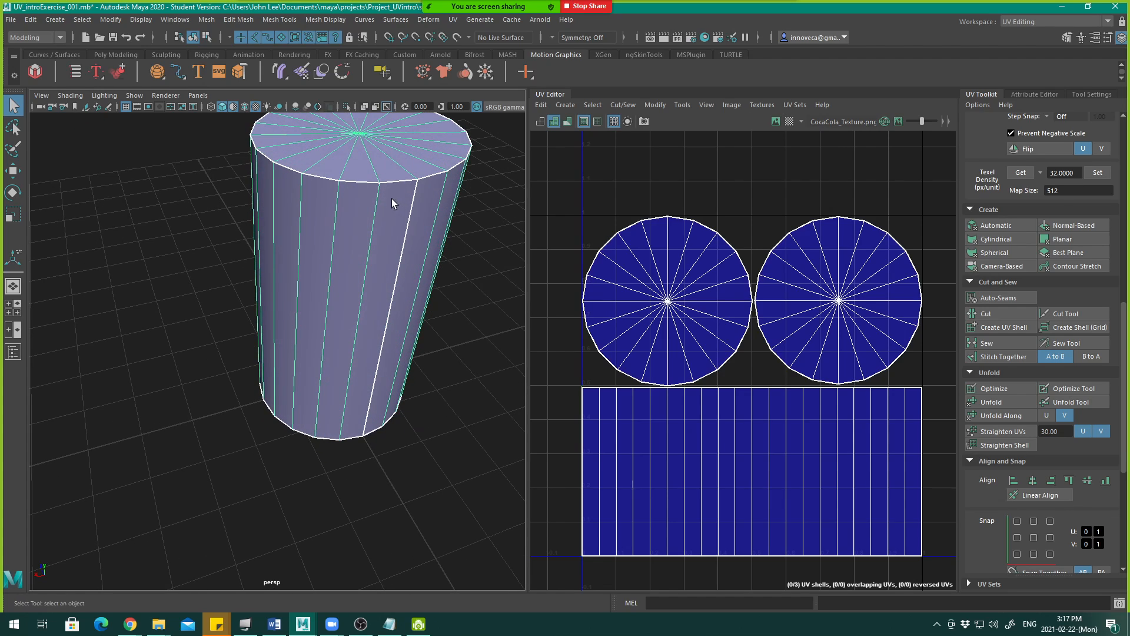
pyautogui.keyDown('alt'); pyautogui.moveTo(379, 380); pyautogui.dragTo(368, 326); pyautogui.keyUp('alt')
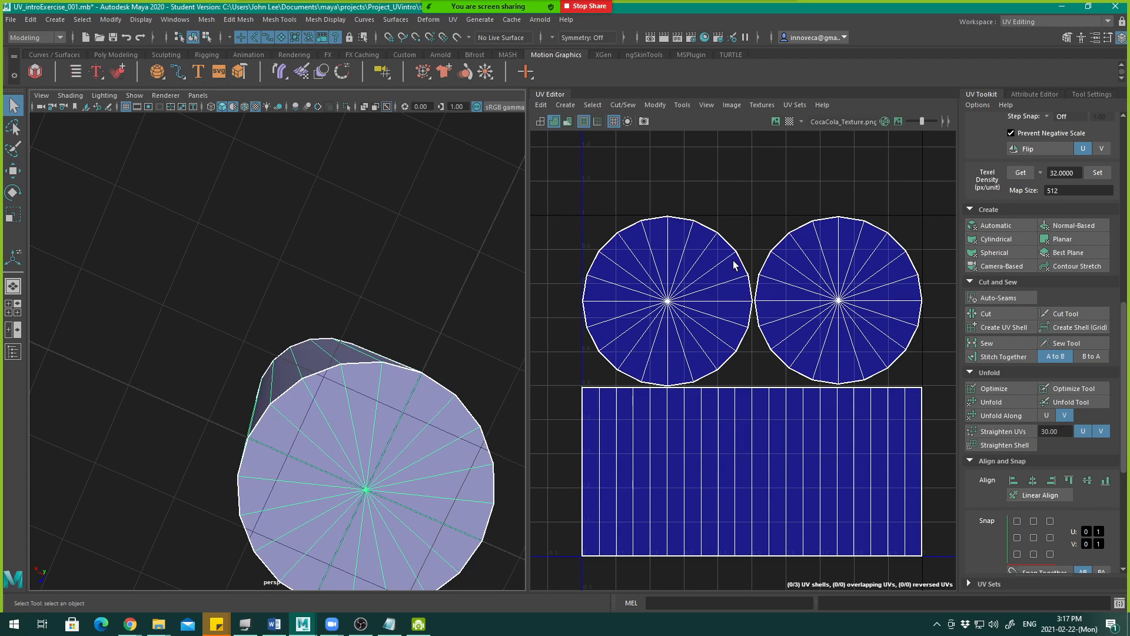
# - Return the cylinder to object mode, clear the selection and select the whole cylinder again
pyautogui.scroll(-3, 326, 361)
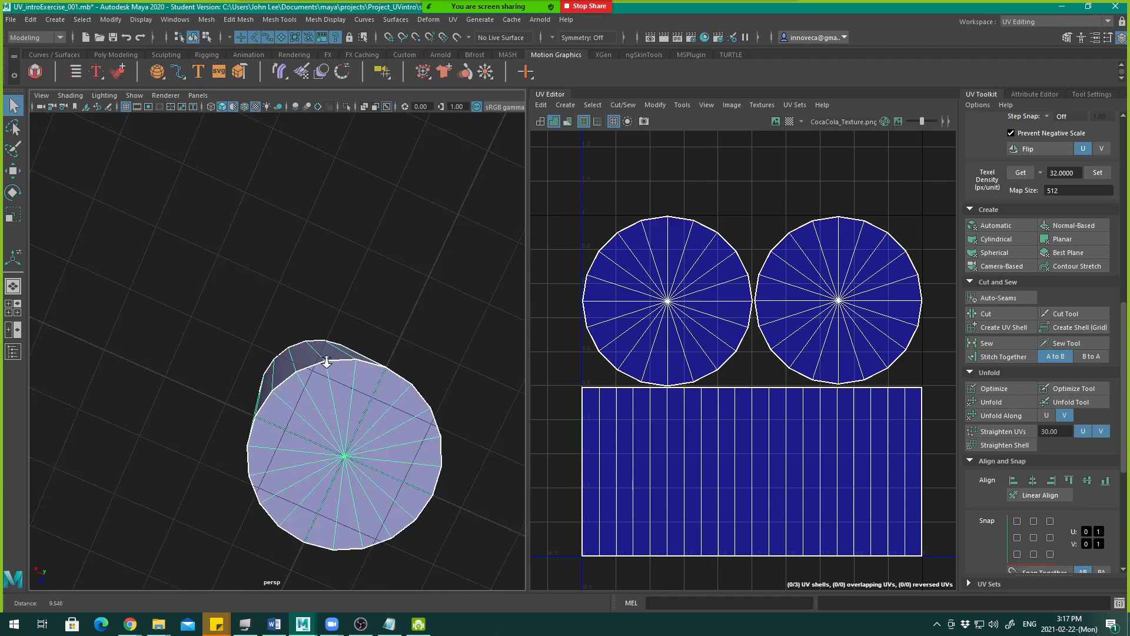
pyautogui.keyDown('alt'); pyautogui.moveTo(325, 361); pyautogui.dragTo(341, 461); pyautogui.keyUp('alt')
pyautogui.moveTo(342, 348); pyautogui.dragTo(383, 282, button='right')
pyautogui.click(464, 279)
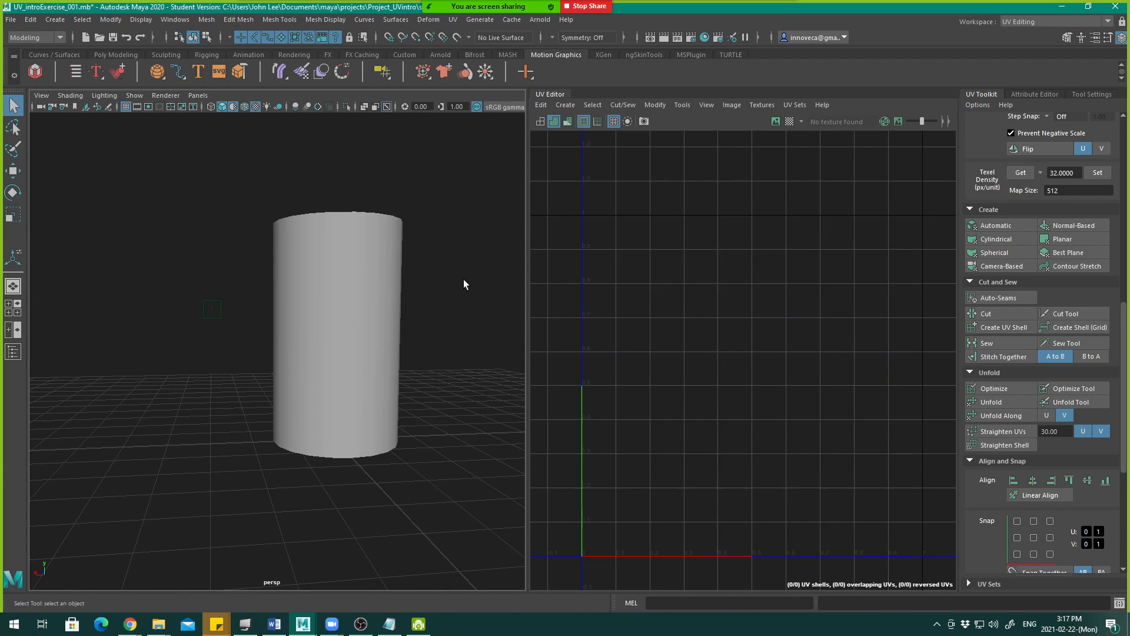
pyautogui.click(315, 356)
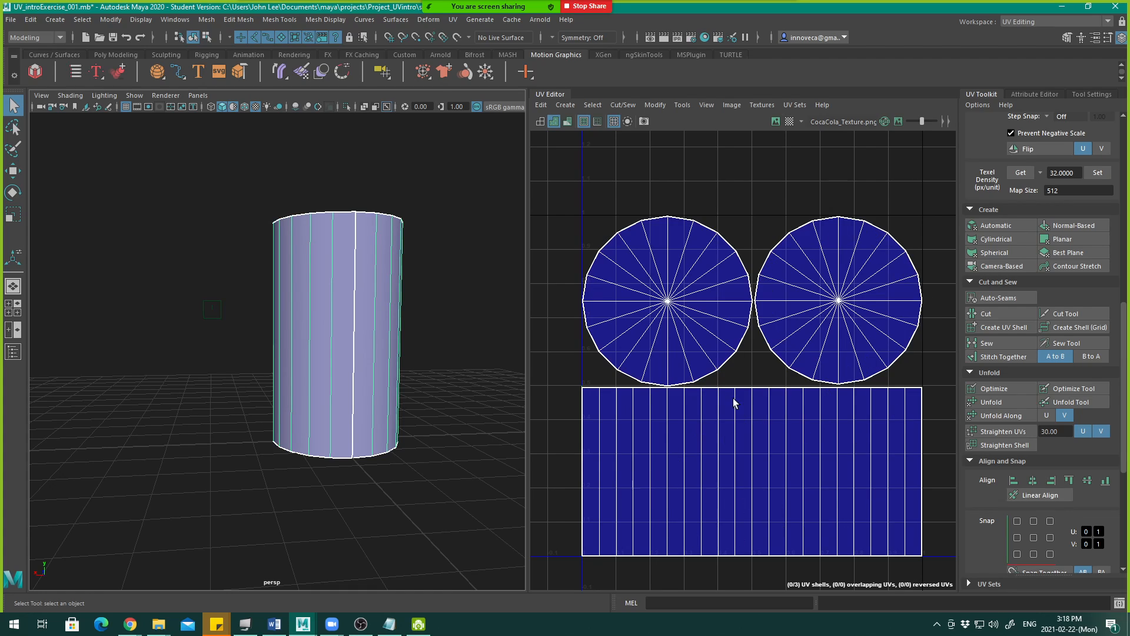
# - Try moving the left circular cap's UV shell away from the layout in UV shell mode and undo the move
pyautogui.click(668, 304)
pyautogui.moveTo(669, 304); pyautogui.dragTo(684, 304, button='right')
pyautogui.click(684, 305)
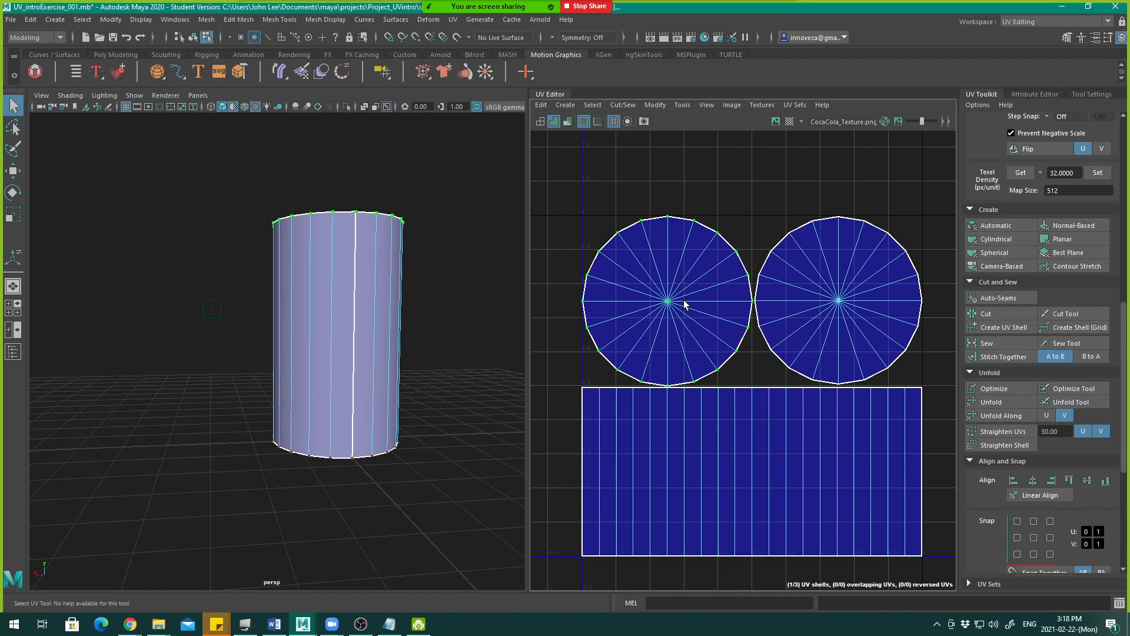
pyautogui.press('w')
pyautogui.moveTo(668, 301); pyautogui.dragTo(637, 262)
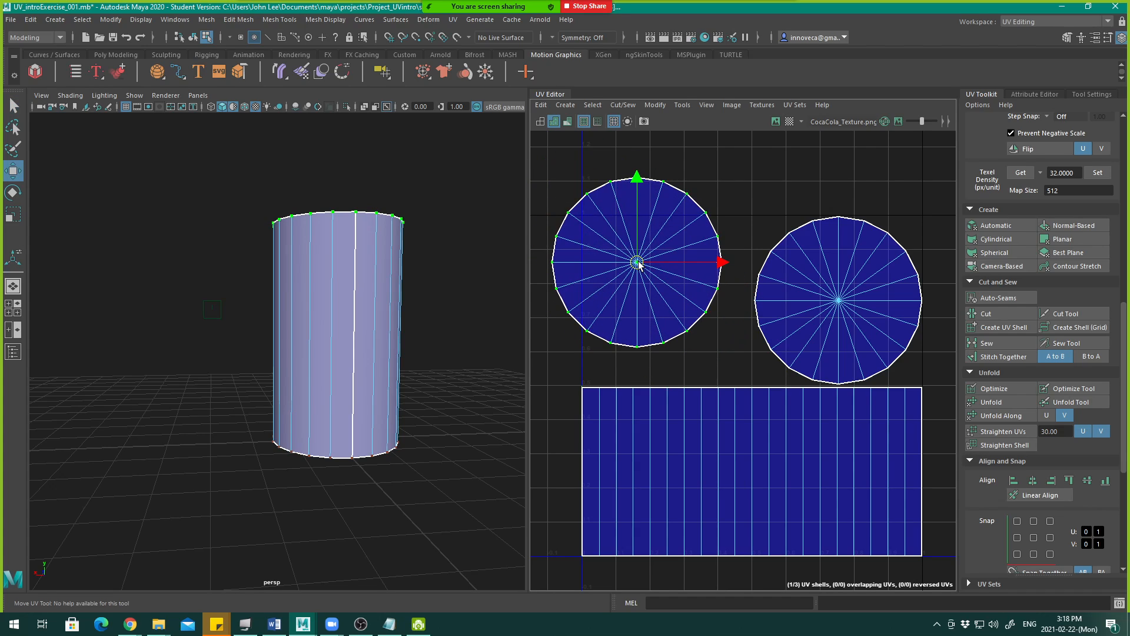
pyautogui.hotkey('ctrl', 'z')
# - Try moving the right cap's and the rectangular side's UV shells out of place, undoing the moves
pyautogui.click(842, 321)
pyautogui.moveTo(841, 312); pyautogui.dragTo(821, 339)
pyautogui.click(788, 394)
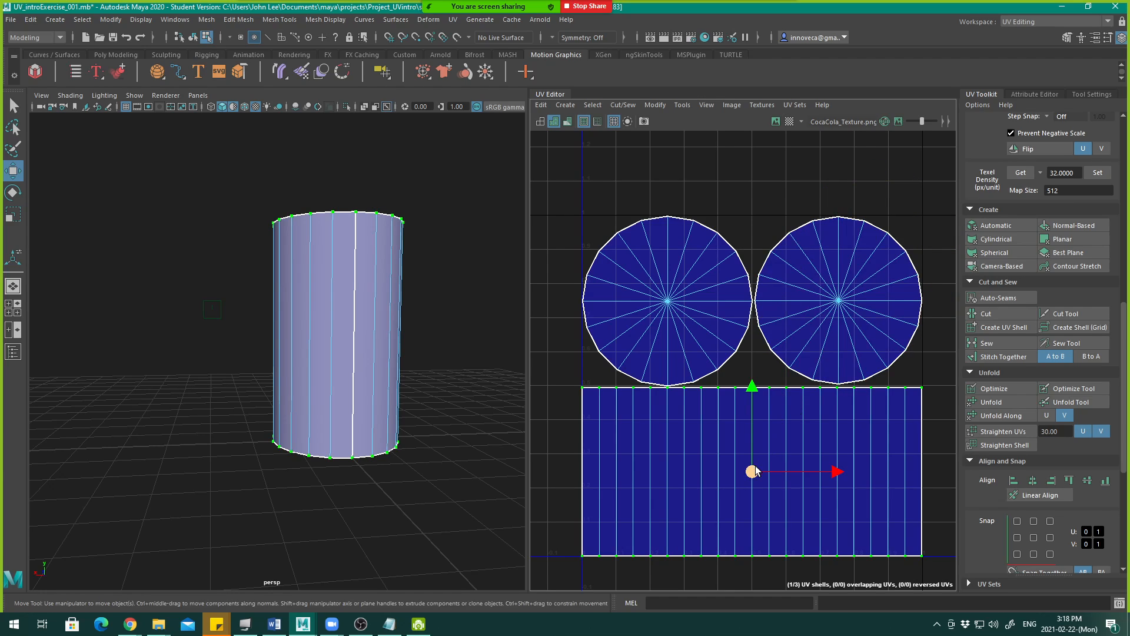
pyautogui.moveTo(753, 471); pyautogui.dragTo(714, 508)
pyautogui.hotkey('ctrl', 'z')
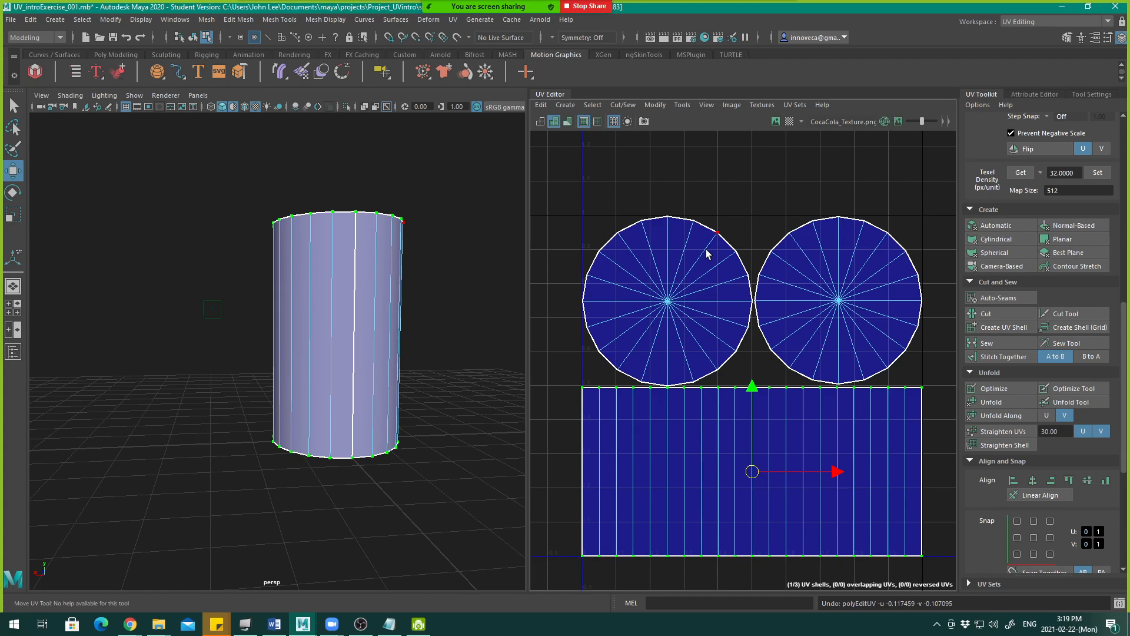
# - Show the CocaCola_Texture image behind the UV shells in the UV Editor
pyautogui.click(698, 383)
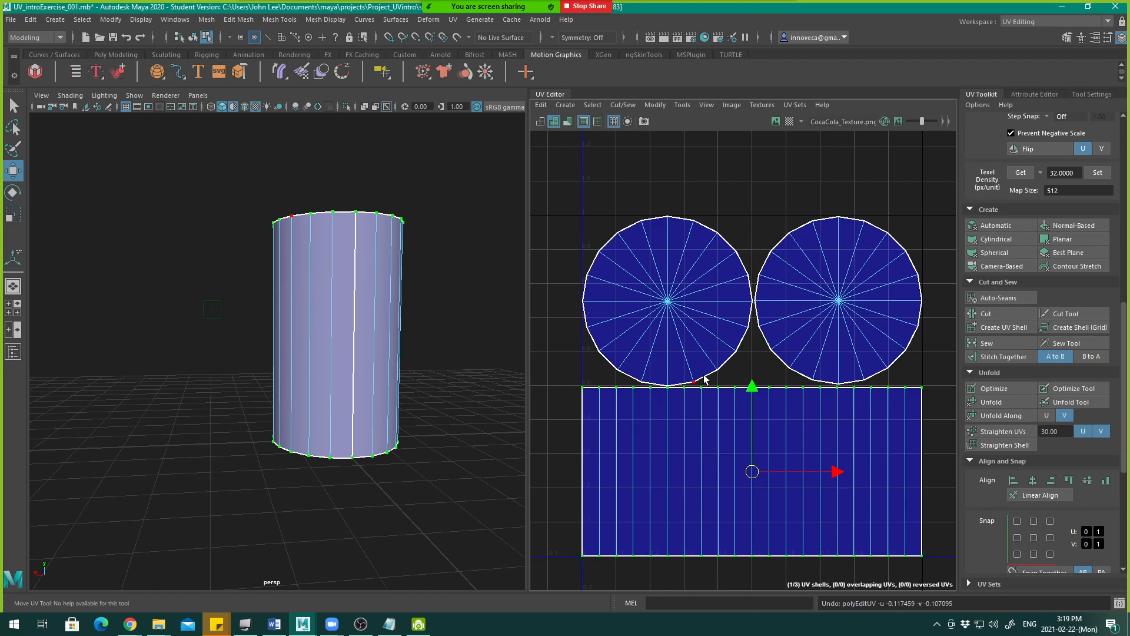
pyautogui.click(738, 347)
pyautogui.keyDown('alt'); pyautogui.moveTo(436, 287); pyautogui.dragTo(405, 299); pyautogui.keyUp('alt')
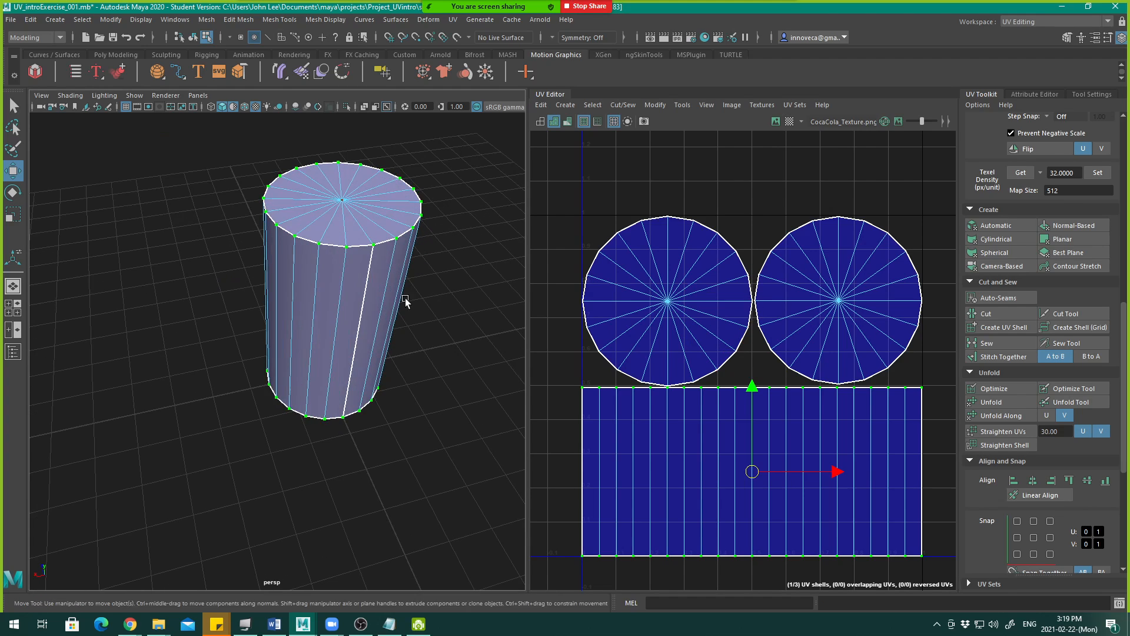
pyautogui.keyDown('alt'); pyautogui.moveTo(406, 299); pyautogui.dragTo(364, 385, button='middle'); pyautogui.keyUp('alt')
pyautogui.keyDown('alt'); pyautogui.moveTo(364, 386); pyautogui.dragTo(435, 345, button='right'); pyautogui.keyUp('alt')
pyautogui.click(776, 122)
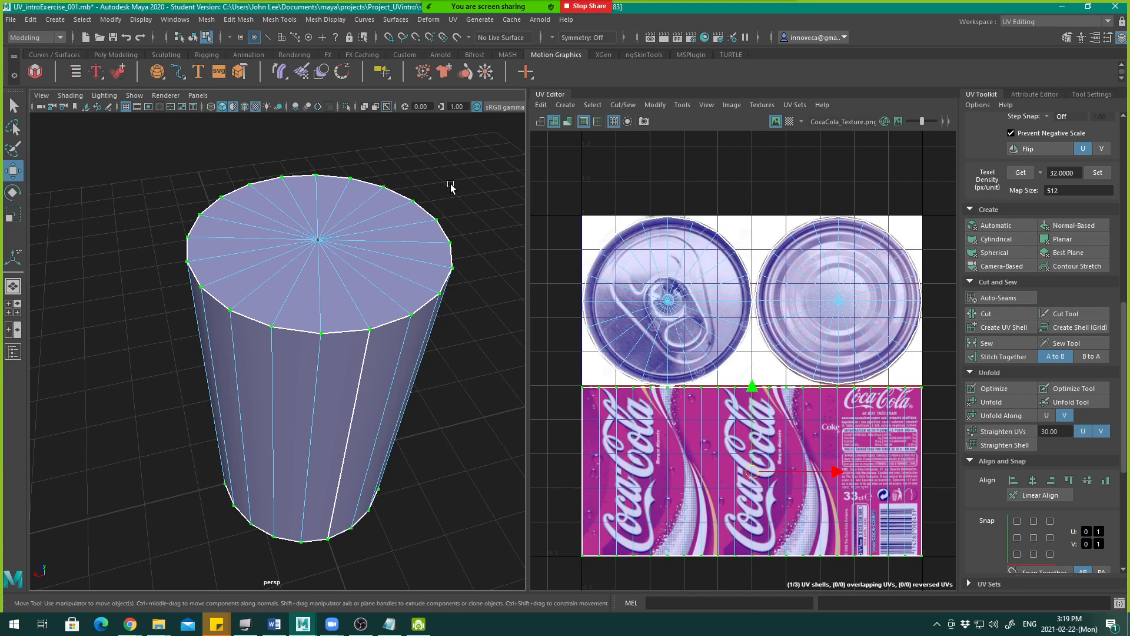
# - Turn on textured display in the perspective view, return to object mode and select the can
pyautogui.press('6')
pyautogui.click(467, 183)
pyautogui.moveTo(365, 211); pyautogui.dragTo(455, 254, button='right')
pyautogui.click(465, 160)
pyautogui.click(234, 106)
pyautogui.click(332, 218)
# - Examine up close how the lid texture meets the side label along the can's top rim
pyautogui.keyDown('alt'); pyautogui.moveTo(454, 253); pyautogui.dragTo(395, 262); pyautogui.keyUp('alt')
pyautogui.keyDown('alt'); pyautogui.moveTo(394, 262); pyautogui.dragTo(442, 292, button='right'); pyautogui.keyUp('alt')
pyautogui.keyDown('alt'); pyautogui.moveTo(442, 292); pyautogui.dragTo(383, 313, button='middle'); pyautogui.keyUp('alt')
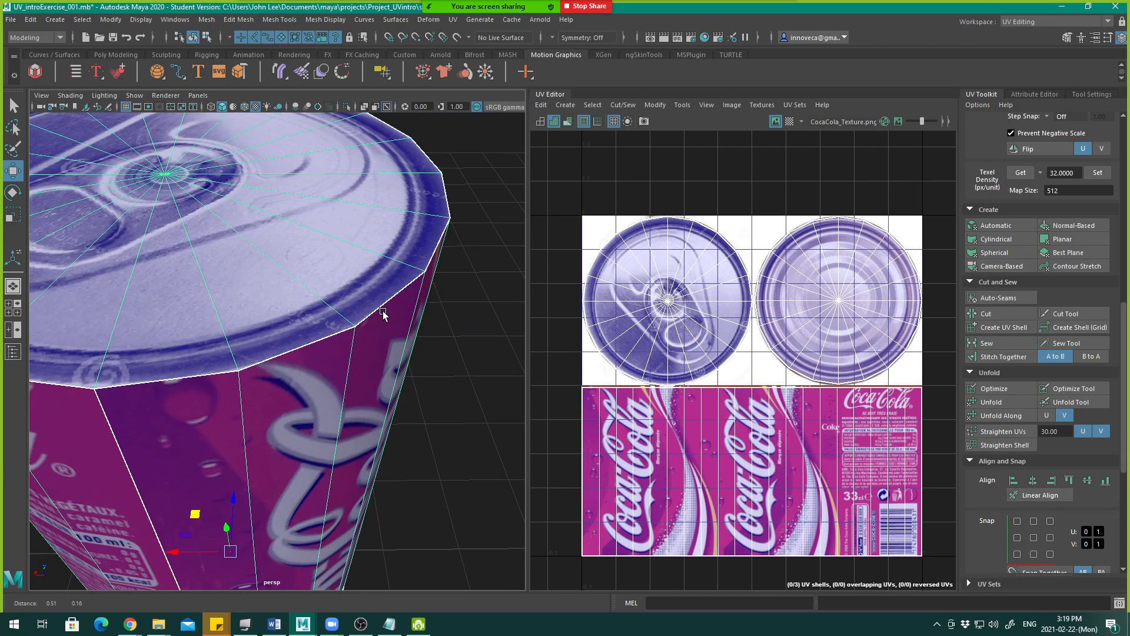
pyautogui.click(485, 356)
pyautogui.moveTo(340, 348)
pyautogui.keyDown('alt'); pyautogui.mouseDown(button='right')
pyautogui.moveTo(358, 362)
pyautogui.moveTo(339, 338)
pyautogui.mouseUp(button='right'); pyautogui.keyUp('alt')
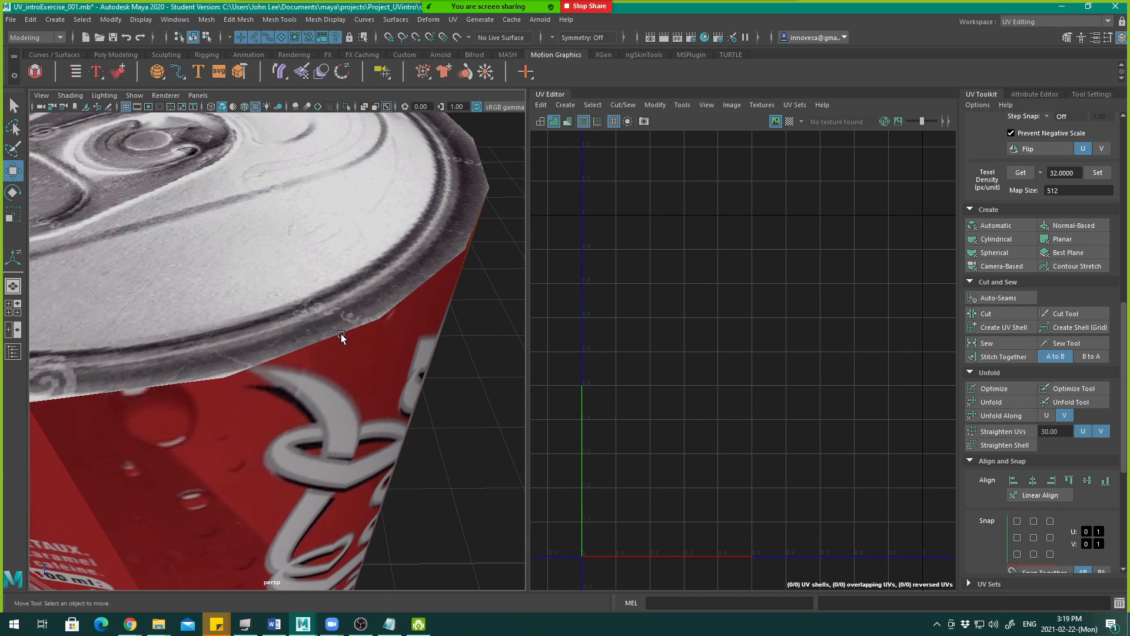
pyautogui.click(335, 319)
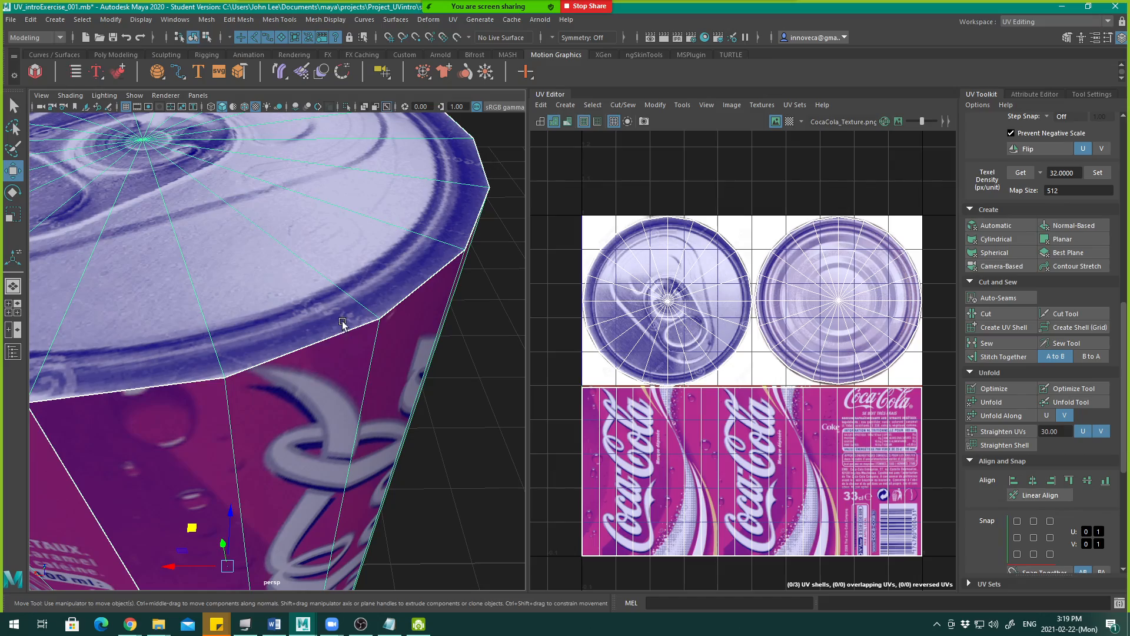
# - Examine the vertical label seam on the can's side from the top rim down to the base
pyautogui.keyDown('alt'); pyautogui.moveTo(343, 323); pyautogui.dragTo(471, 344); pyautogui.keyUp('alt')
pyautogui.click(471, 343)
pyautogui.keyDown('alt'); pyautogui.moveTo(380, 341); pyautogui.dragTo(417, 340); pyautogui.keyUp('alt')
pyautogui.scroll(1, 345, 284)
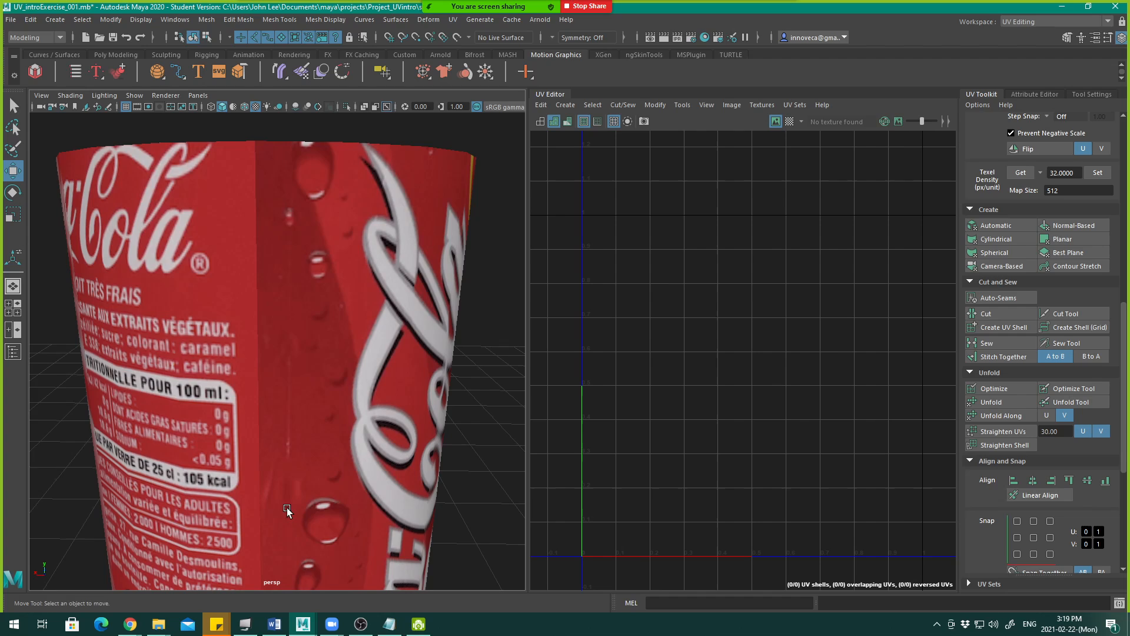
pyautogui.keyDown('alt'); pyautogui.moveTo(287, 508); pyautogui.dragTo(311, 214); pyautogui.keyUp('alt')
pyautogui.click(330, 318)
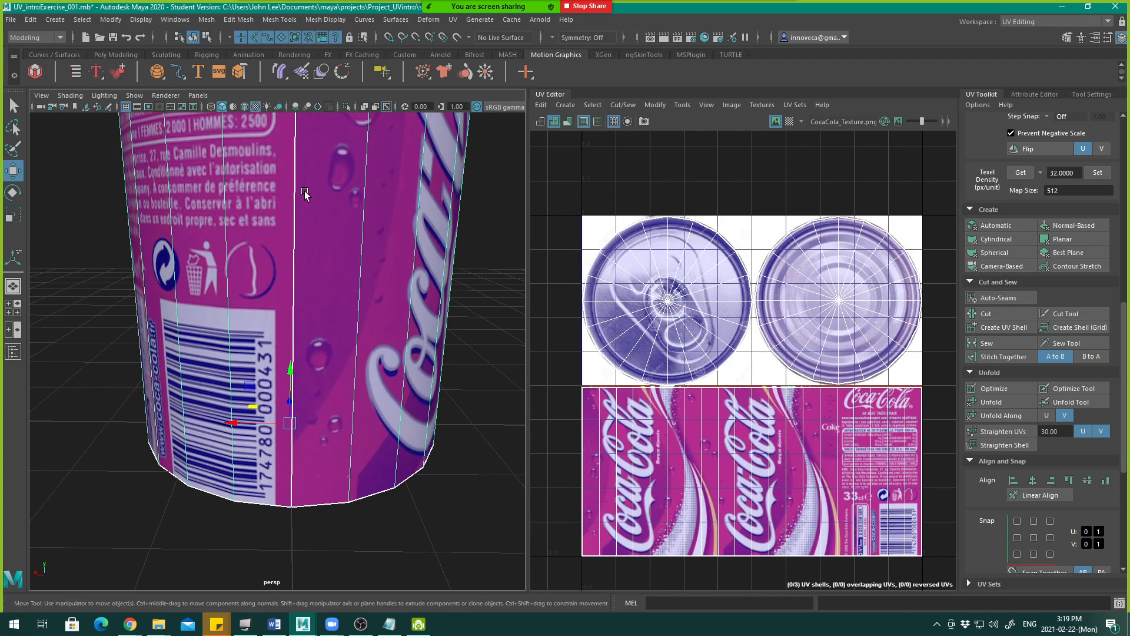
pyautogui.keyDown('alt'); pyautogui.moveTo(336, 141); pyautogui.dragTo(348, 434, button='middle'); pyautogui.keyUp('alt')
pyautogui.keyDown('alt'); pyautogui.moveTo(348, 434); pyautogui.dragTo(284, 389, button='right'); pyautogui.keyUp('alt')
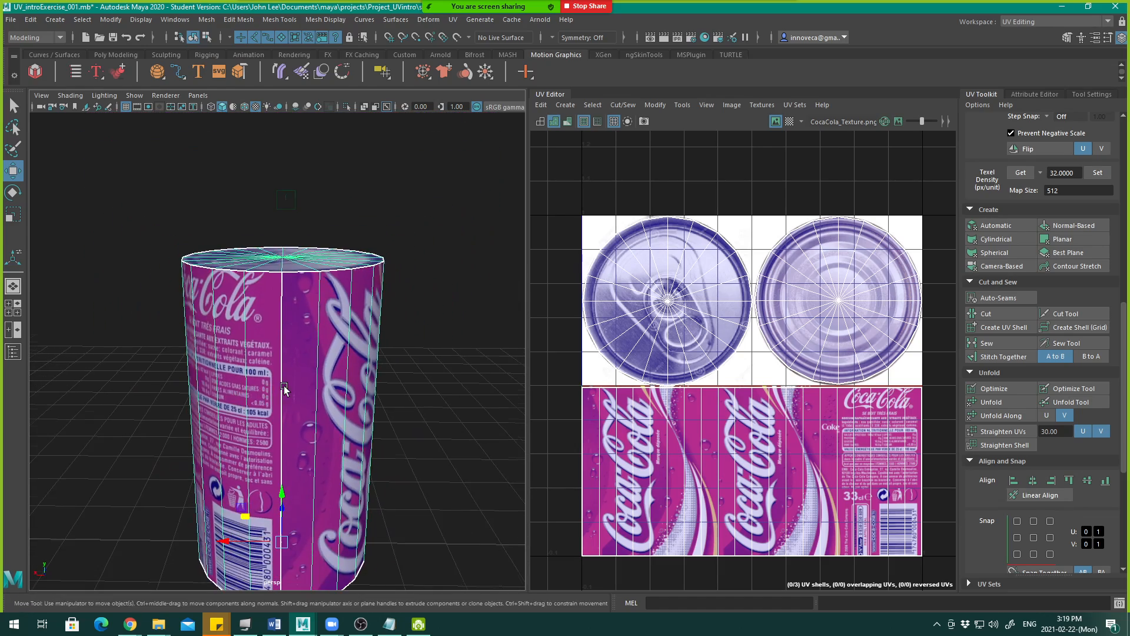
pyautogui.keyDown('alt'); pyautogui.moveTo(284, 388); pyautogui.dragTo(280, 255); pyautogui.keyUp('alt')
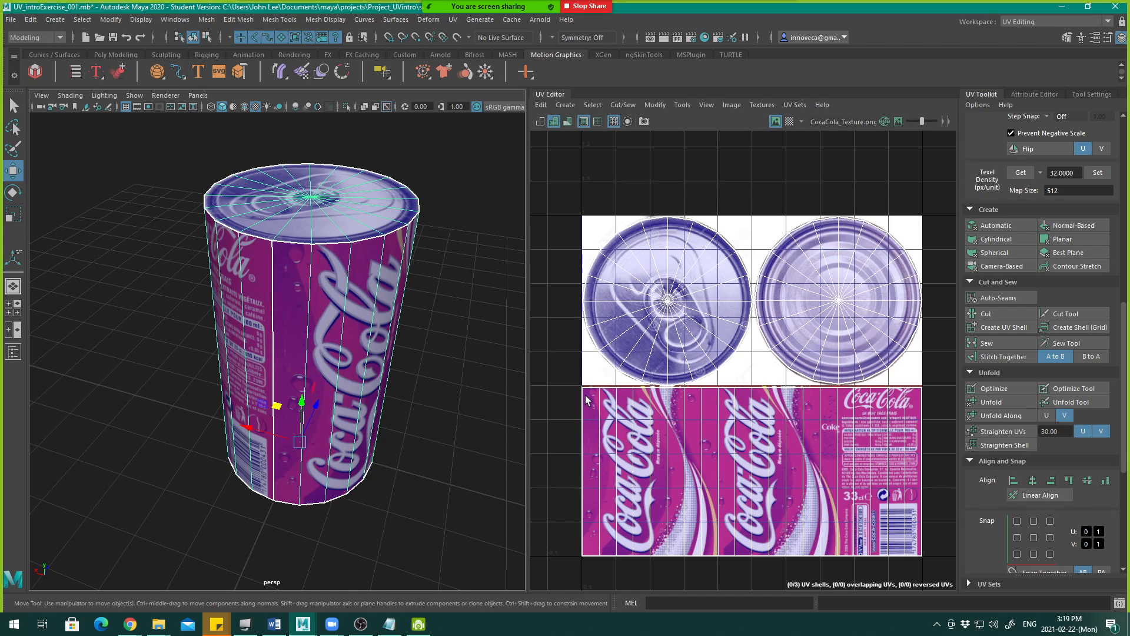
# - Switch to edge mode and select an edge beside the can's vertical seam to compare it with the UV layout
pyautogui.moveTo(578, 512); pyautogui.dragTo(581, 430, button='right')
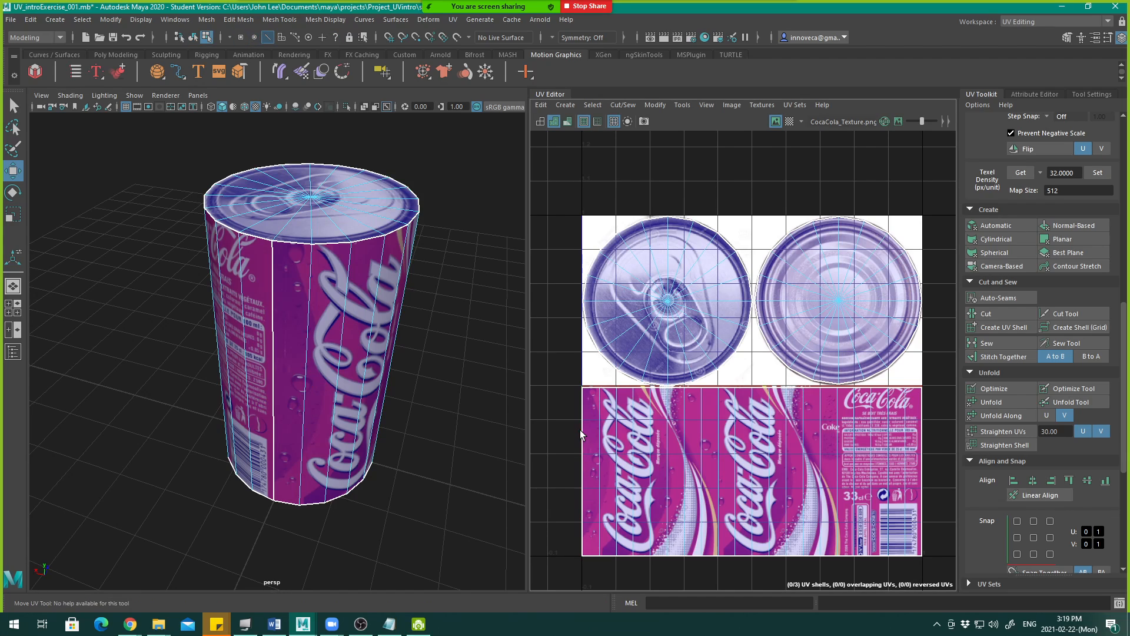
pyautogui.click(273, 257)
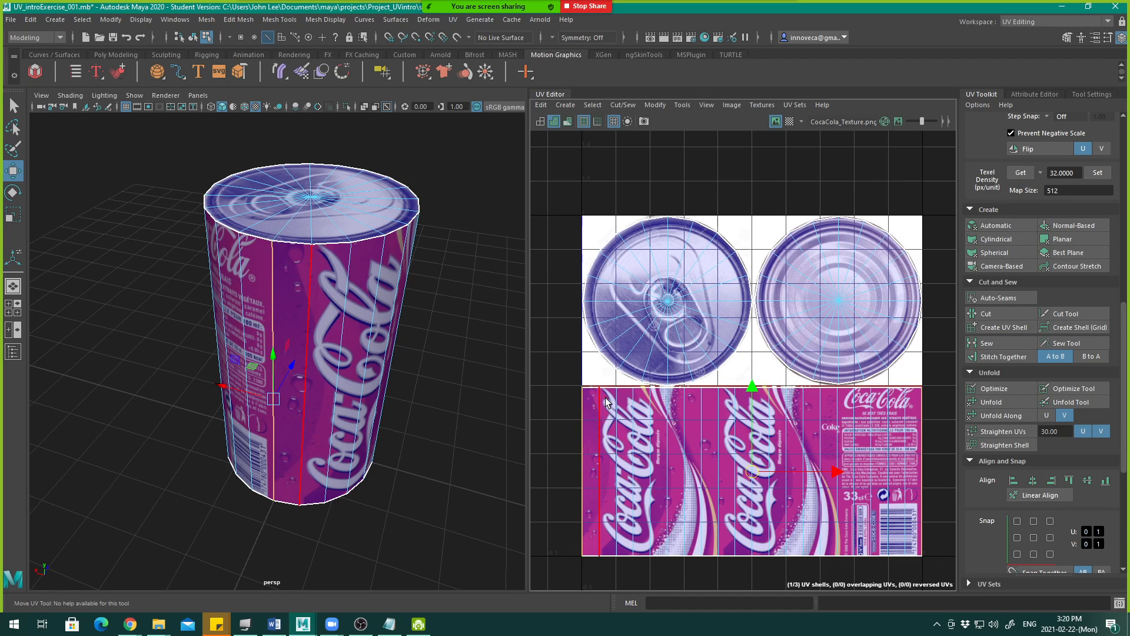
pyautogui.keyDown('alt'); pyautogui.moveTo(235, 368); pyautogui.dragTo(305, 322); pyautogui.keyUp('alt')
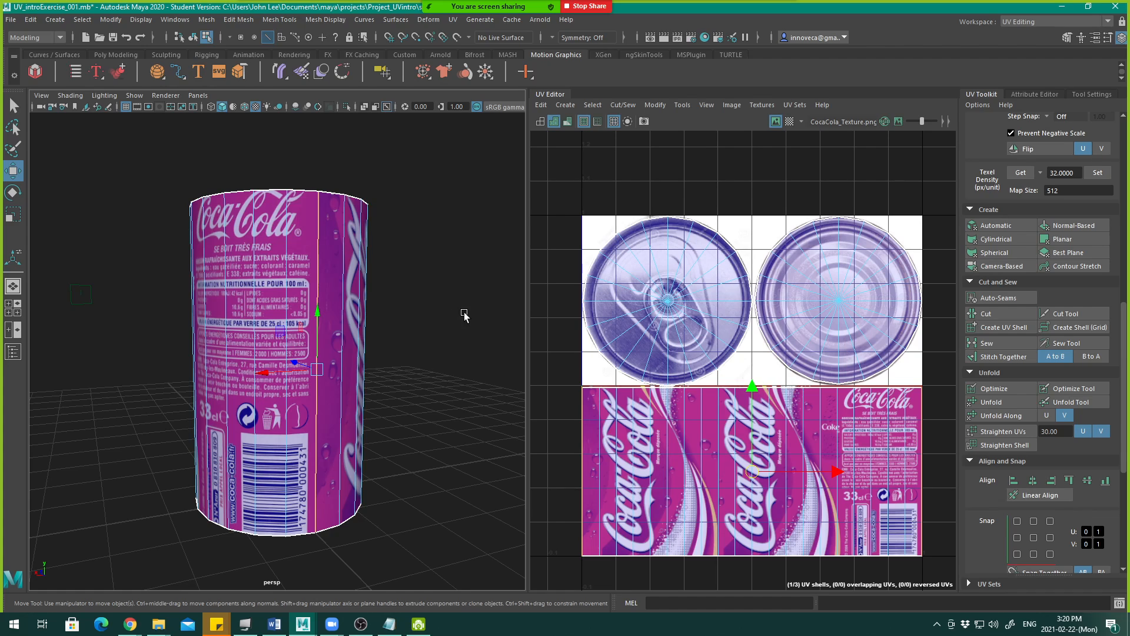
# - Return the can to object mode, reselect it and examine the label around its other side
pyautogui.rightClick(330, 301)
pyautogui.click(392, 283)
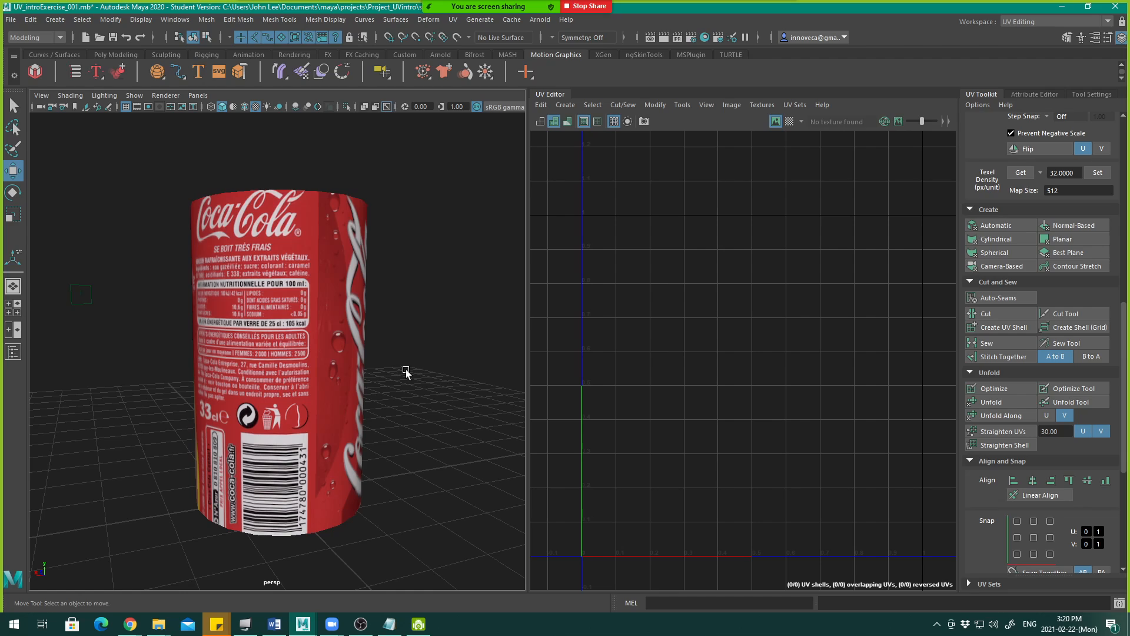
pyautogui.click(344, 378)
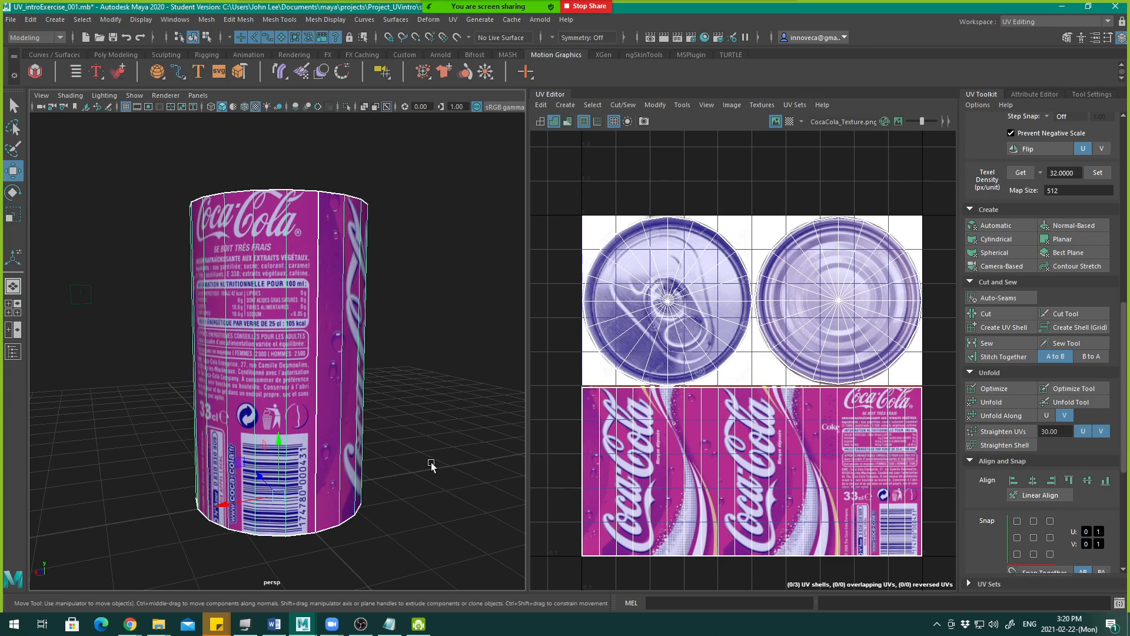
pyautogui.keyDown('alt'); pyautogui.moveTo(425, 422); pyautogui.dragTo(181, 434); pyautogui.keyUp('alt')
pyautogui.keyDown('alt'); pyautogui.moveTo(304, 437); pyautogui.dragTo(214, 432, button='right'); pyautogui.keyUp('alt')
pyautogui.moveTo(260, 431)
pyautogui.keyDown('alt'); pyautogui.mouseDown()
pyautogui.moveTo(267, 415)
pyautogui.moveTo(272, 424)
pyautogui.mouseUp(); pyautogui.keyUp('alt')
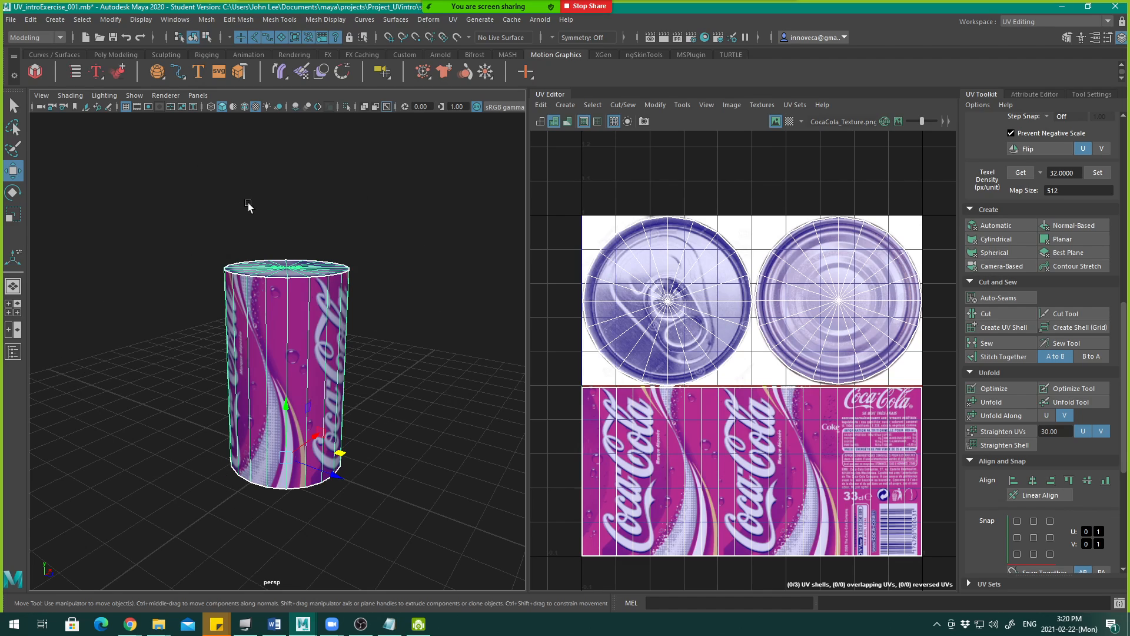
# - Switch the workspace to Maya Classic and deselect the can
pyautogui.click(1022, 20)
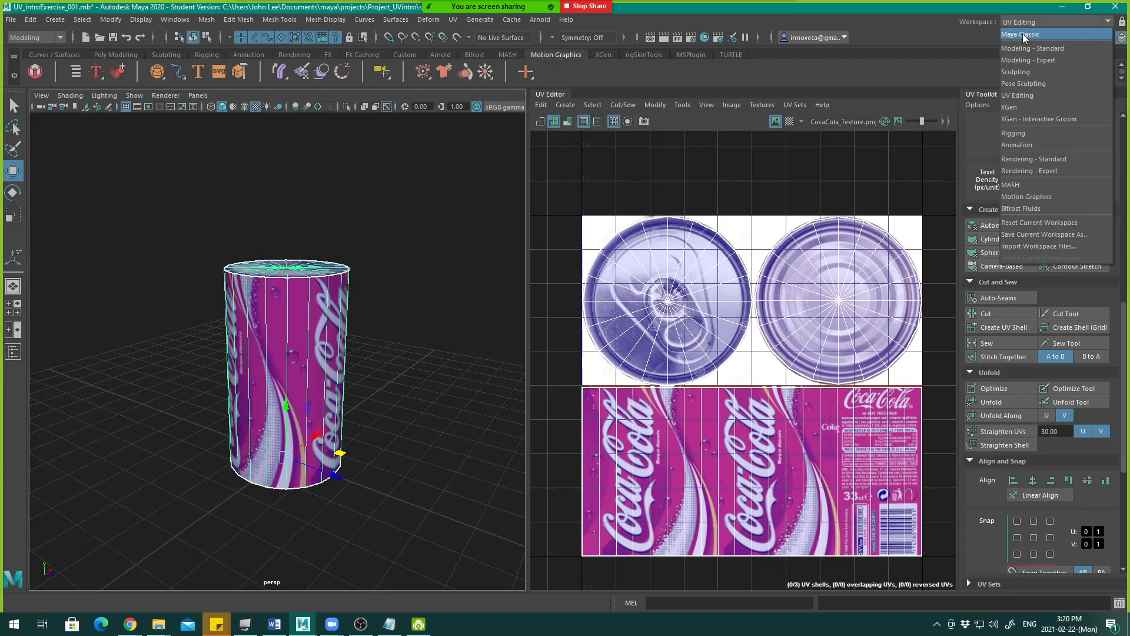
pyautogui.click(1023, 33)
pyautogui.click(785, 316)
pyautogui.keyDown('alt'); pyautogui.moveTo(785, 316); pyautogui.dragTo(684, 330, button='right'); pyautogui.keyUp('alt')
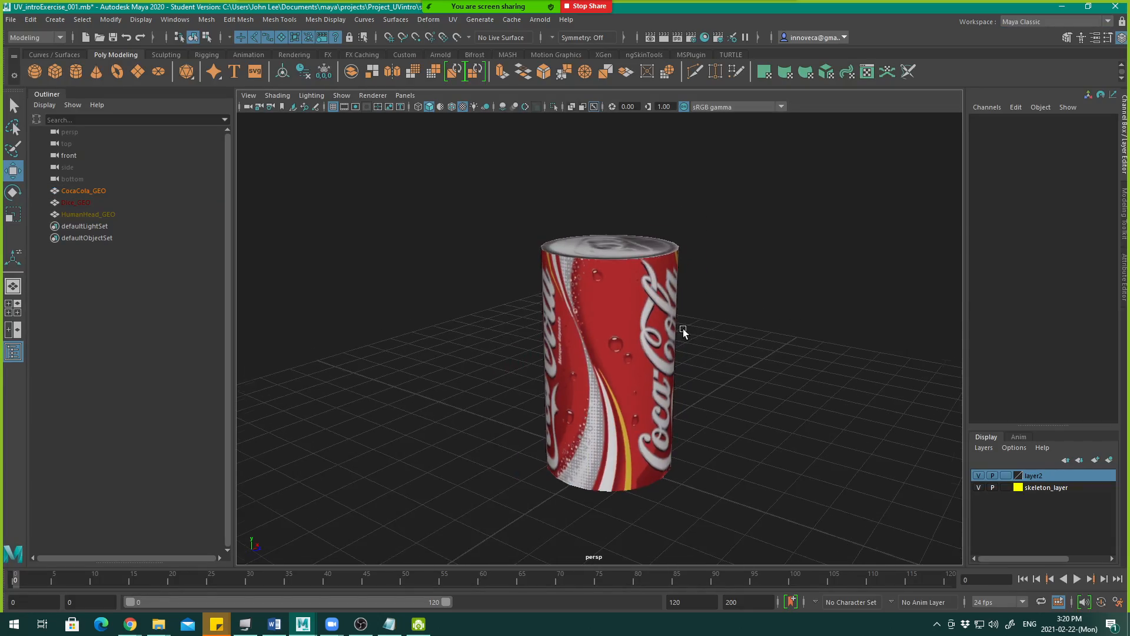
pyautogui.keyDown('alt'); pyautogui.moveTo(684, 330); pyautogui.dragTo(623, 358); pyautogui.keyUp('alt')
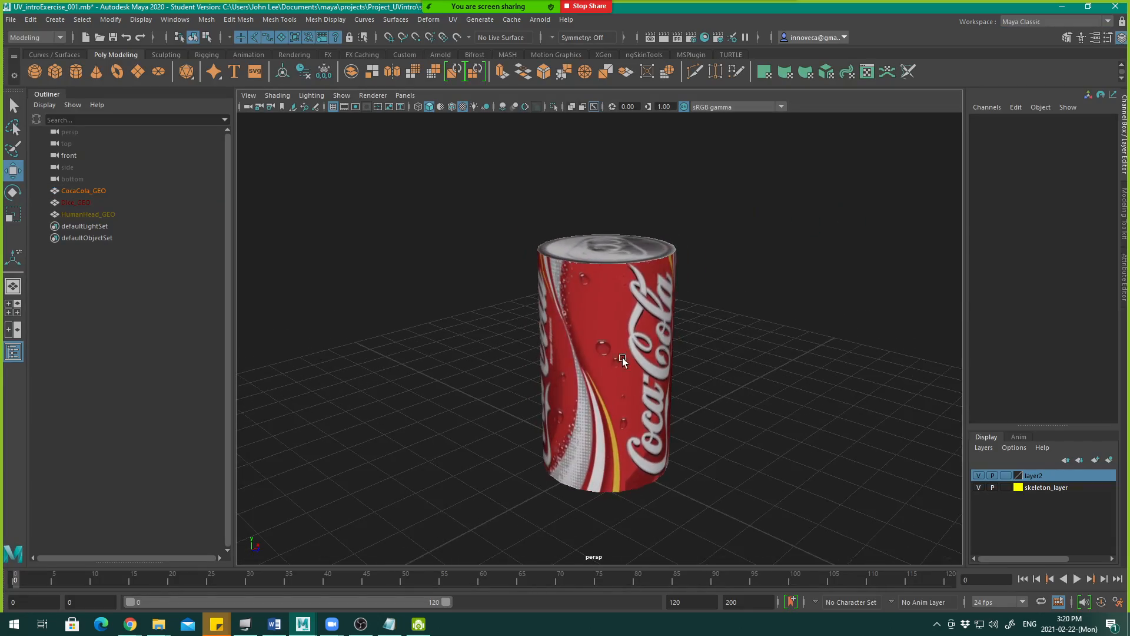
# - Hide the Coca-Cola can, unhide Dice_GEO and frame it in the perspective view
pyautogui.click(622, 358)
pyautogui.hotkey('ctrl', 'h')
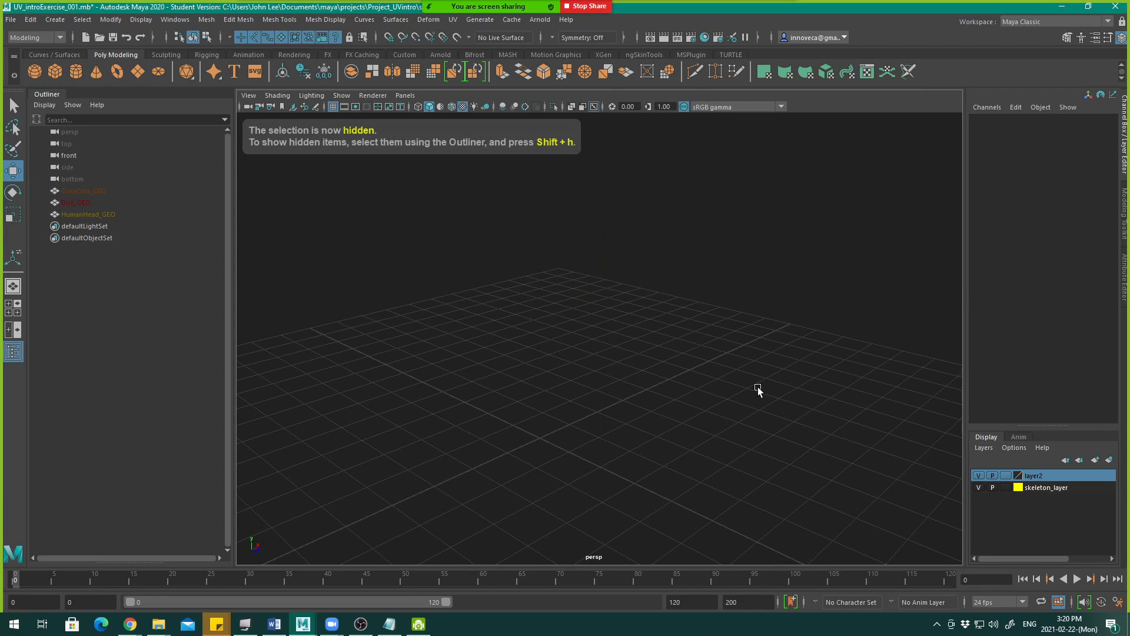
pyautogui.click(90, 203)
pyautogui.hotkey('shift', 'h')
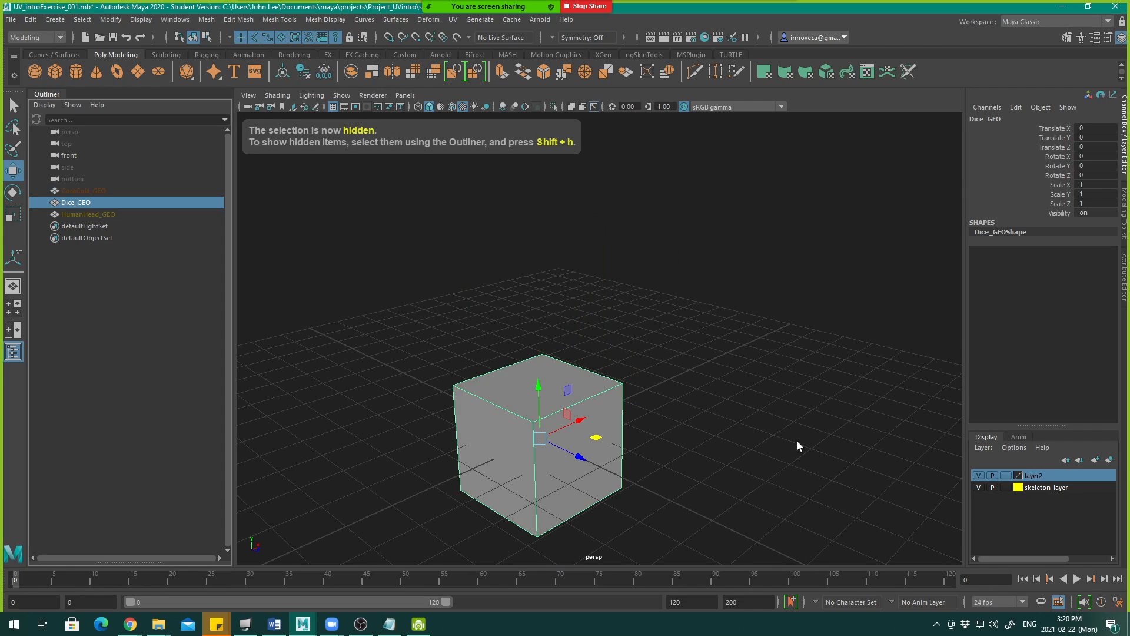
pyautogui.press('f')
pyautogui.keyDown('alt'); pyautogui.moveTo(759, 425); pyautogui.dragTo(593, 414, button='right'); pyautogui.keyUp('alt')
pyautogui.keyDown('alt'); pyautogui.moveTo(593, 414); pyautogui.dragTo(670, 428); pyautogui.keyUp('alt')
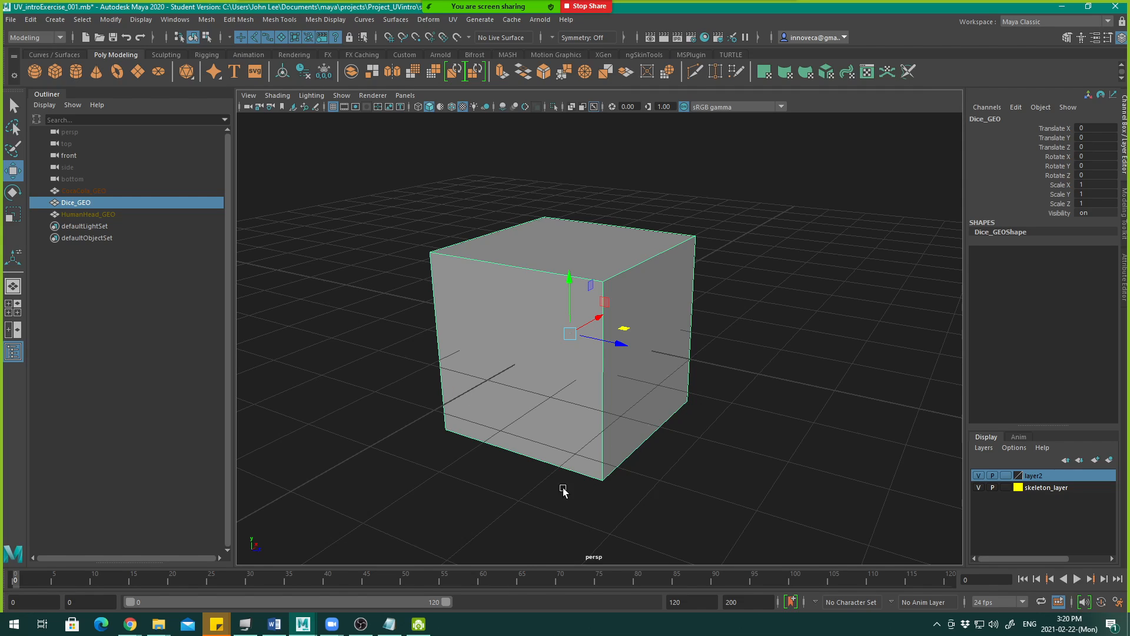
# - Switch the workspace to UV Editing and select the dice cube to show its UVs
pyautogui.click(1071, 22)
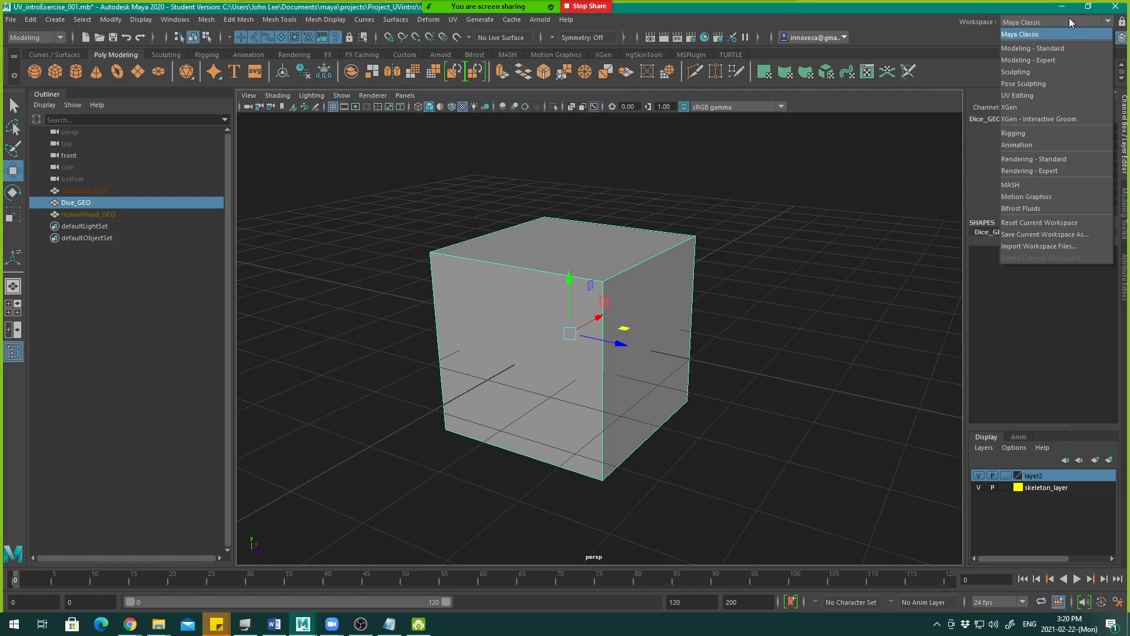
pyautogui.click(1059, 95)
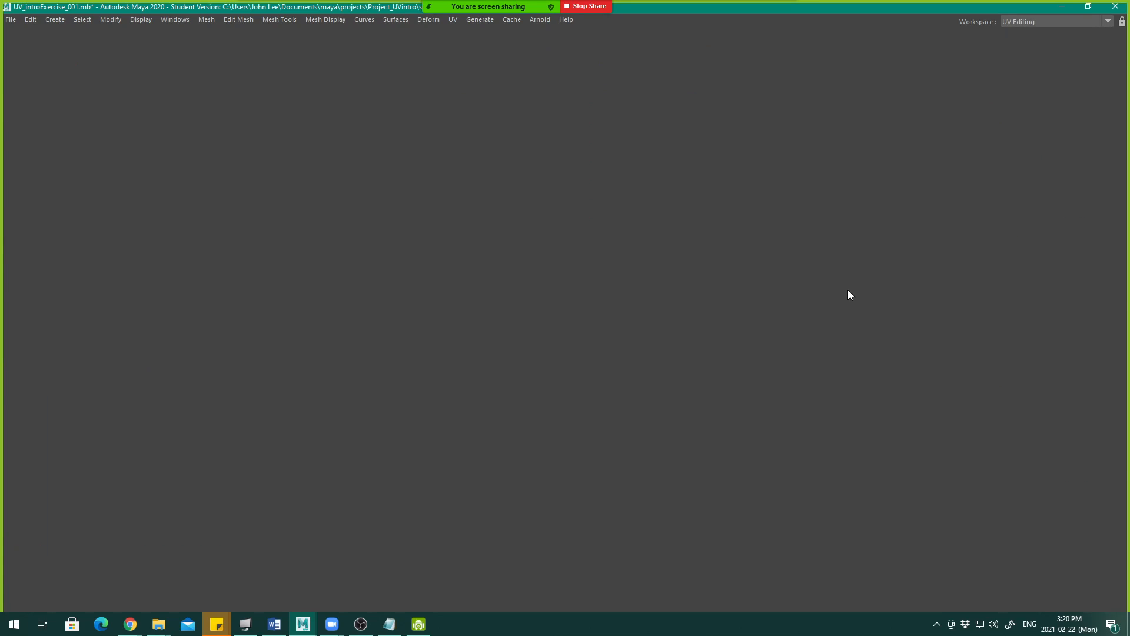
pyautogui.click(355, 450)
pyautogui.click(304, 364)
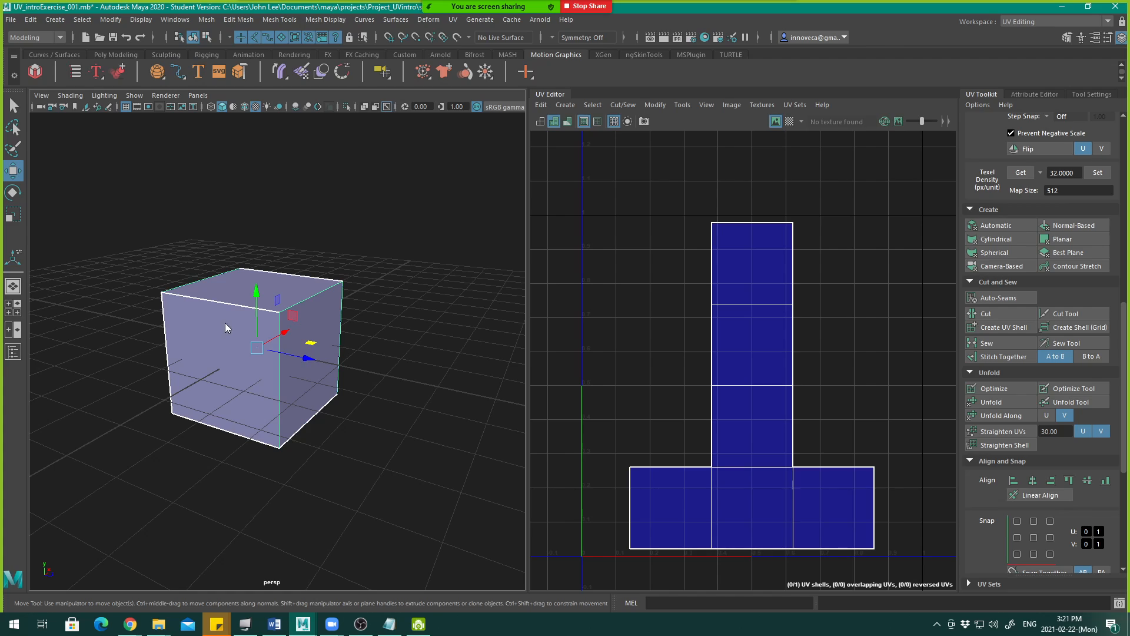
# - Assign a new Blinn material to the dice cube
pyautogui.rightClick(225, 299)
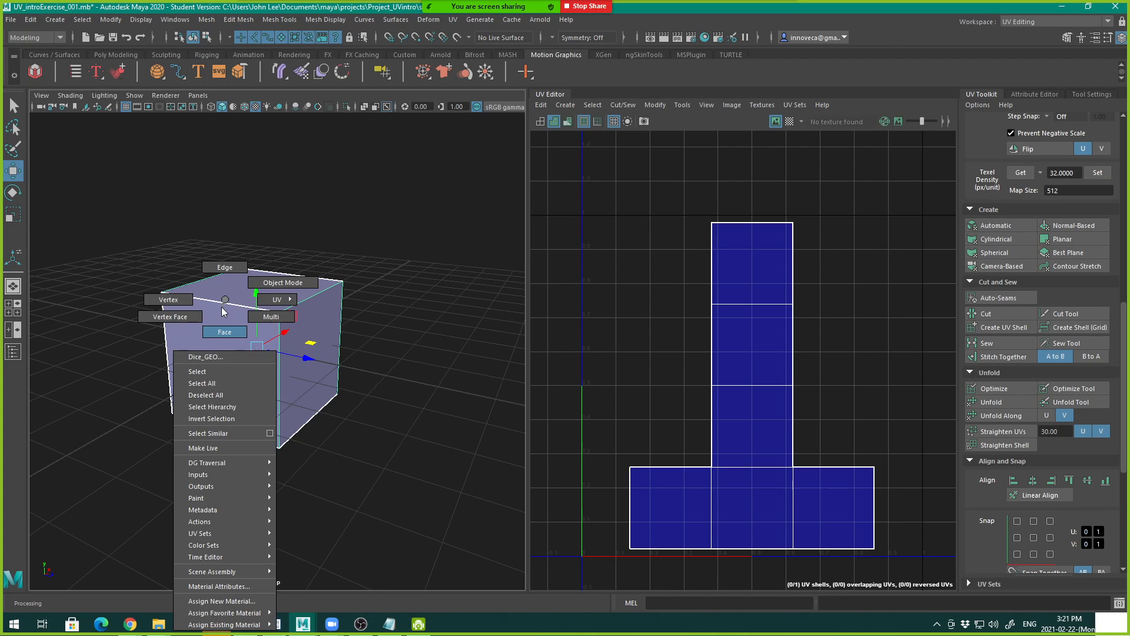
pyautogui.click(235, 601)
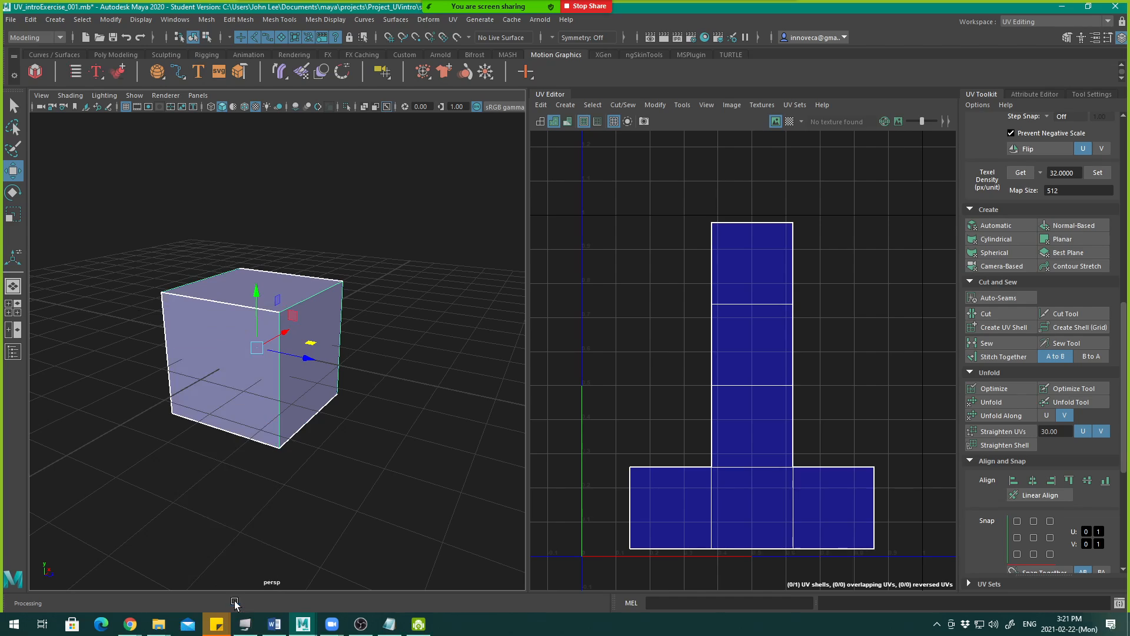
pyautogui.moveTo(863, 151); pyautogui.dragTo(391, 143)
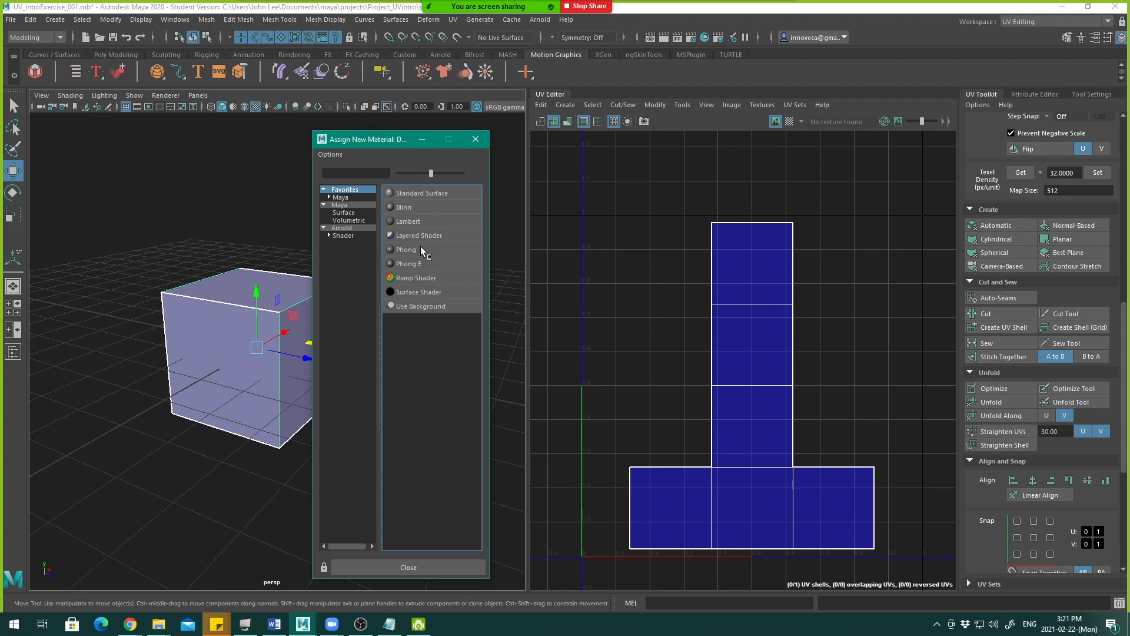
pyautogui.click(429, 209)
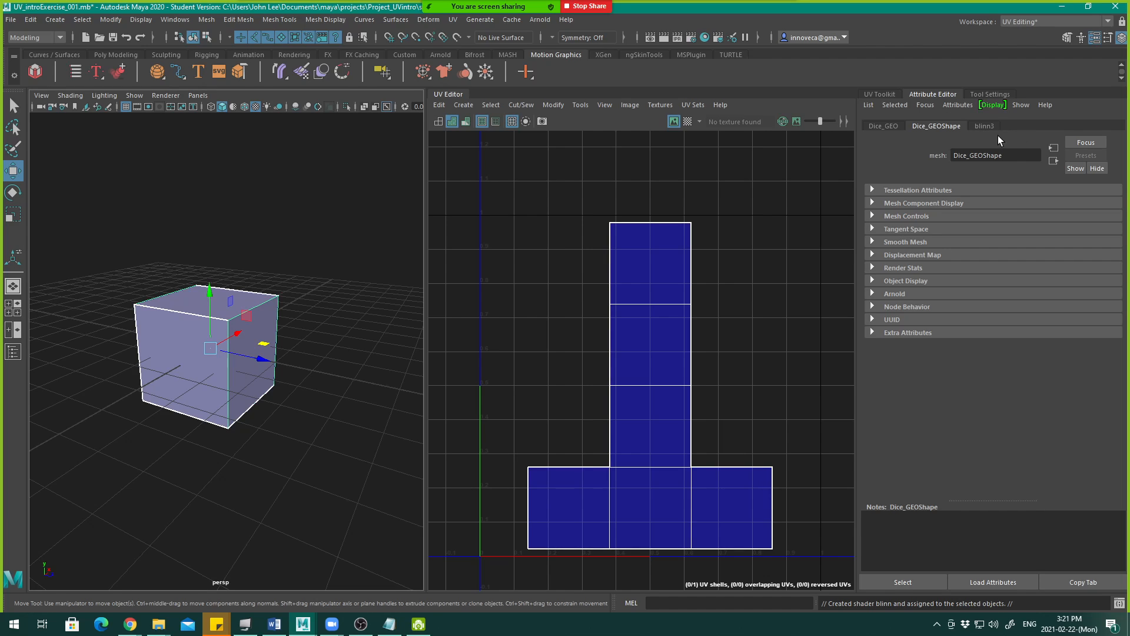
# - Connect a File texture to the Color attribute of the cube's Blinn material
pyautogui.click(985, 126)
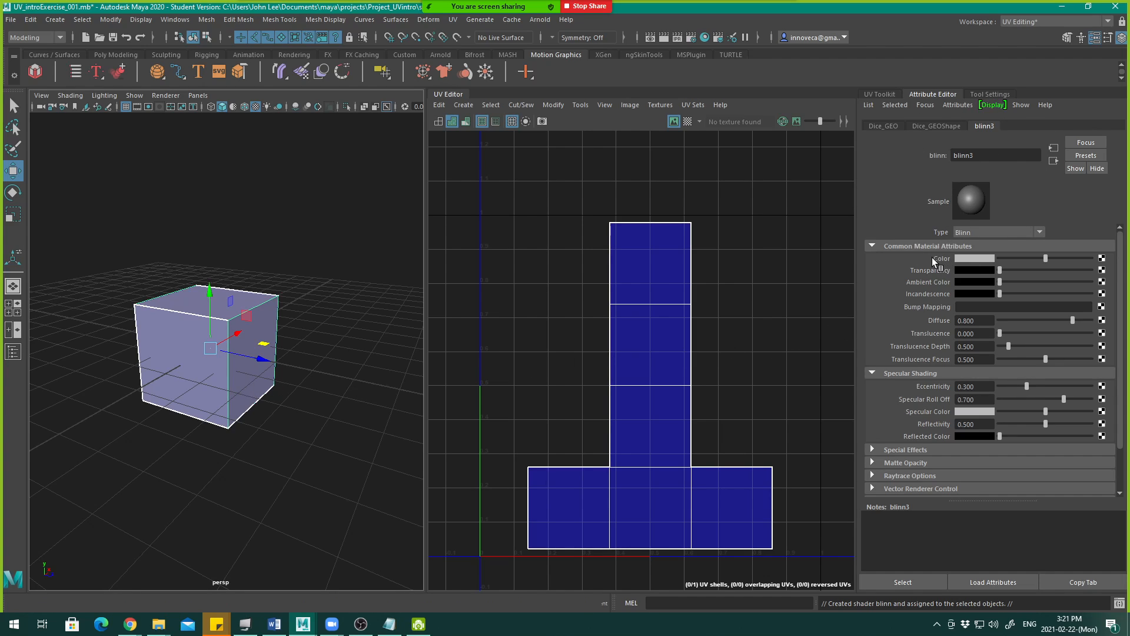
pyautogui.click(1102, 259)
pyautogui.moveTo(504, 220); pyautogui.dragTo(503, 182)
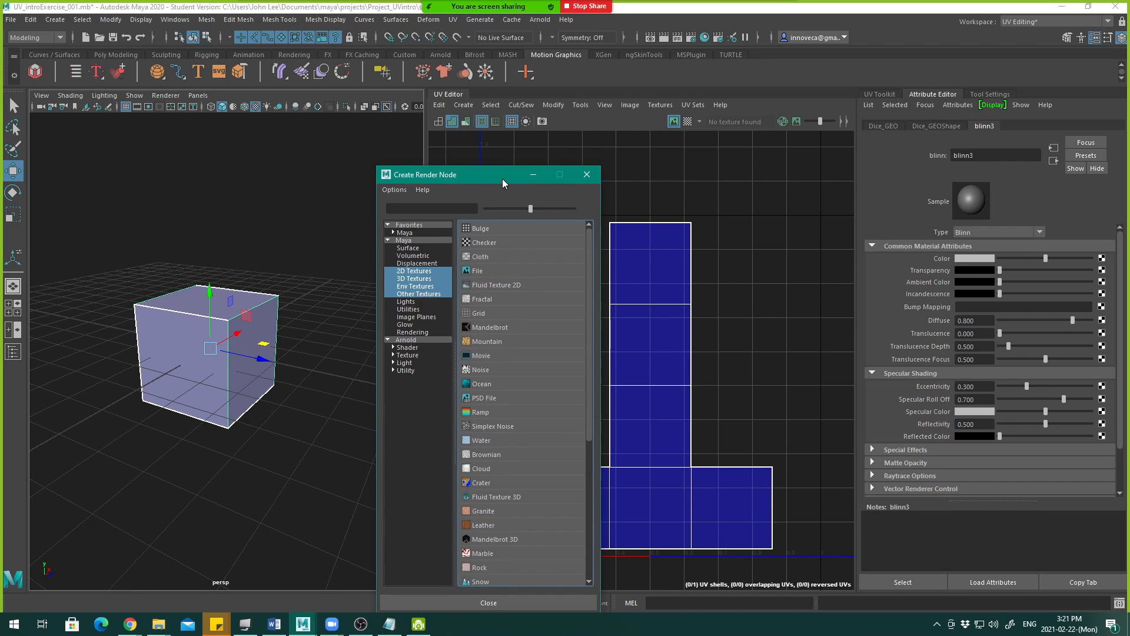
pyautogui.click(494, 270)
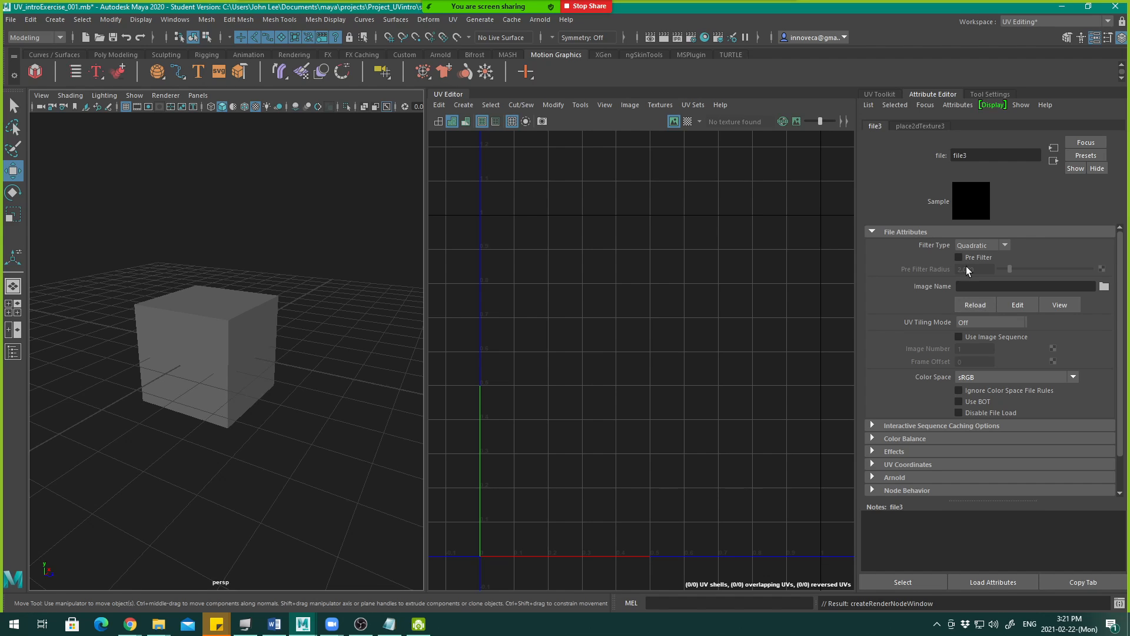
# - Load dice_texture.png from the project's sourceimages folder as the file texture's image
pyautogui.click(1104, 287)
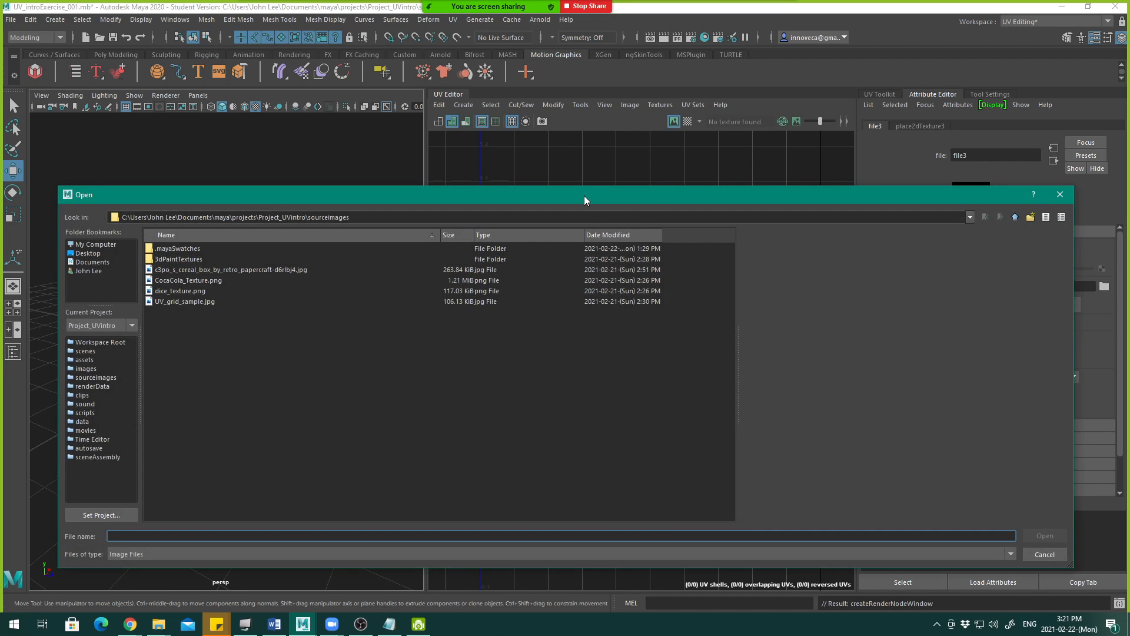
pyautogui.moveTo(585, 197); pyautogui.dragTo(579, 159)
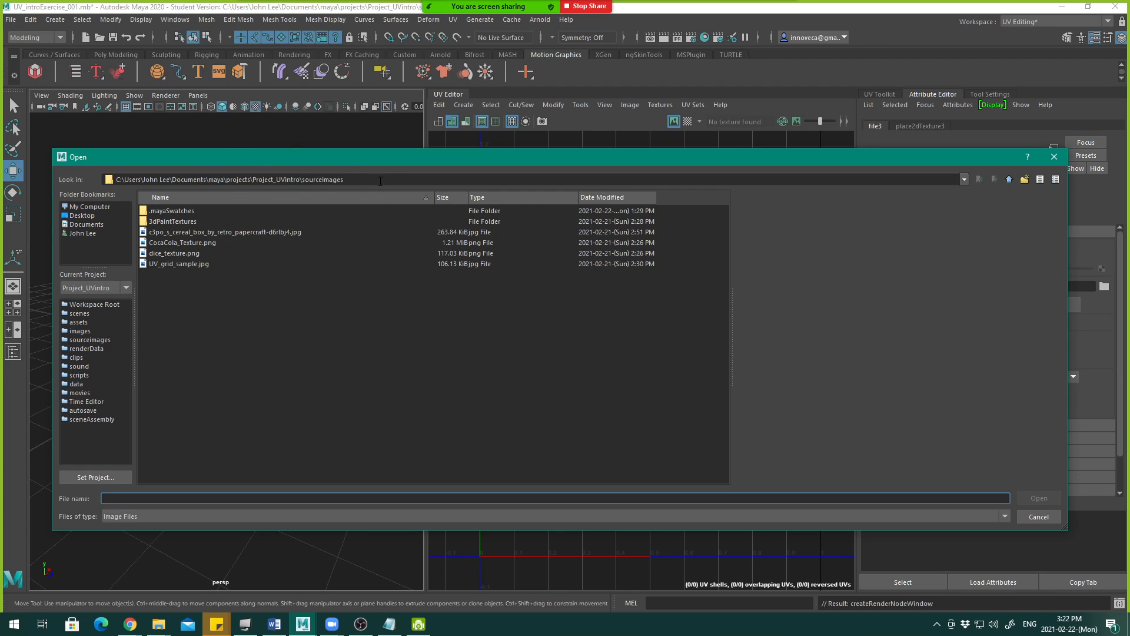
pyautogui.click(187, 254)
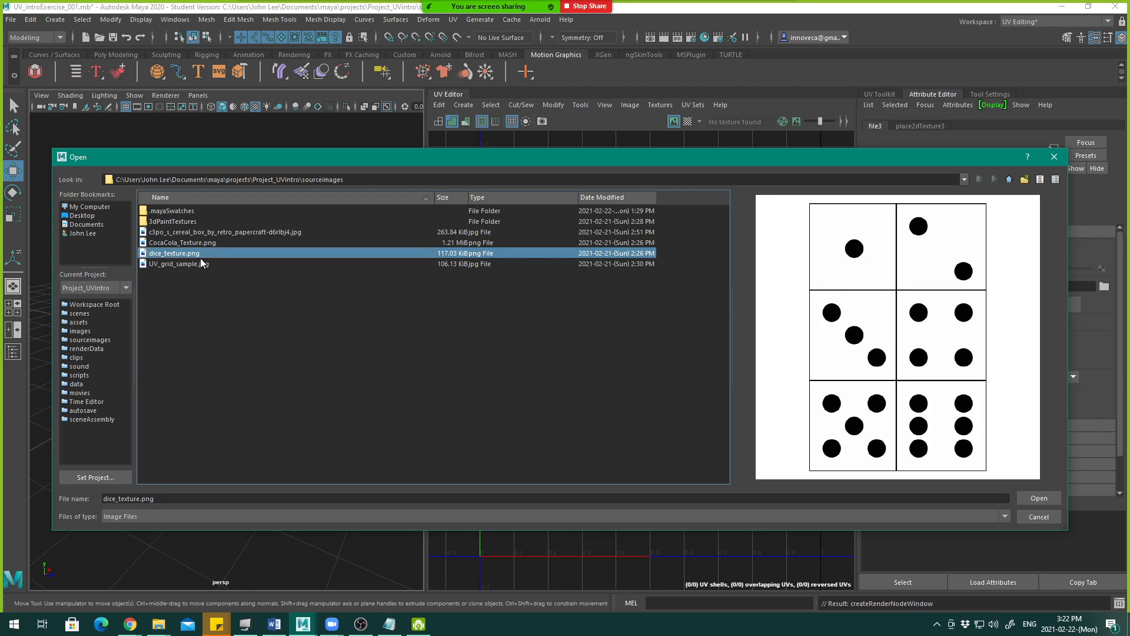
pyautogui.click(1031, 497)
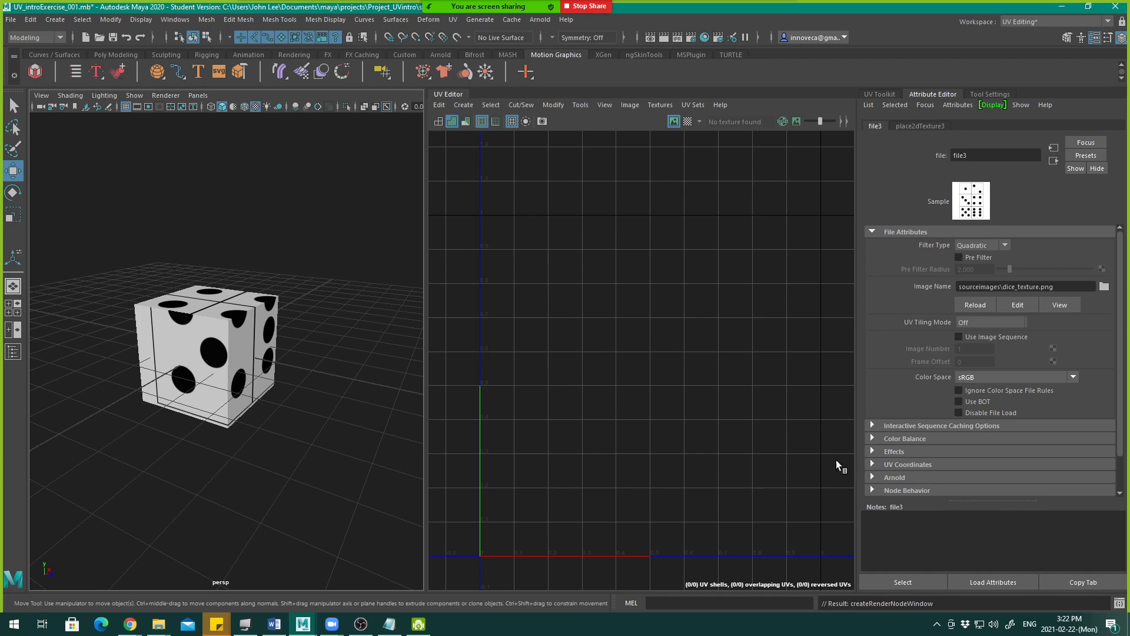
# - Examine the textured cube up close and select it to show its UVs over the dice texture
pyautogui.keyDown('alt'); pyautogui.moveTo(323, 360); pyautogui.dragTo(291, 382); pyautogui.keyUp('alt')
pyautogui.keyDown('alt'); pyautogui.moveTo(284, 398); pyautogui.dragTo(303, 384, button='middle'); pyautogui.keyUp('alt')
pyautogui.keyDown('alt'); pyautogui.moveTo(265, 393); pyautogui.dragTo(321, 416, button='right'); pyautogui.keyUp('alt')
pyautogui.keyDown('alt'); pyautogui.moveTo(321, 415); pyautogui.dragTo(351, 374); pyautogui.keyUp('alt')
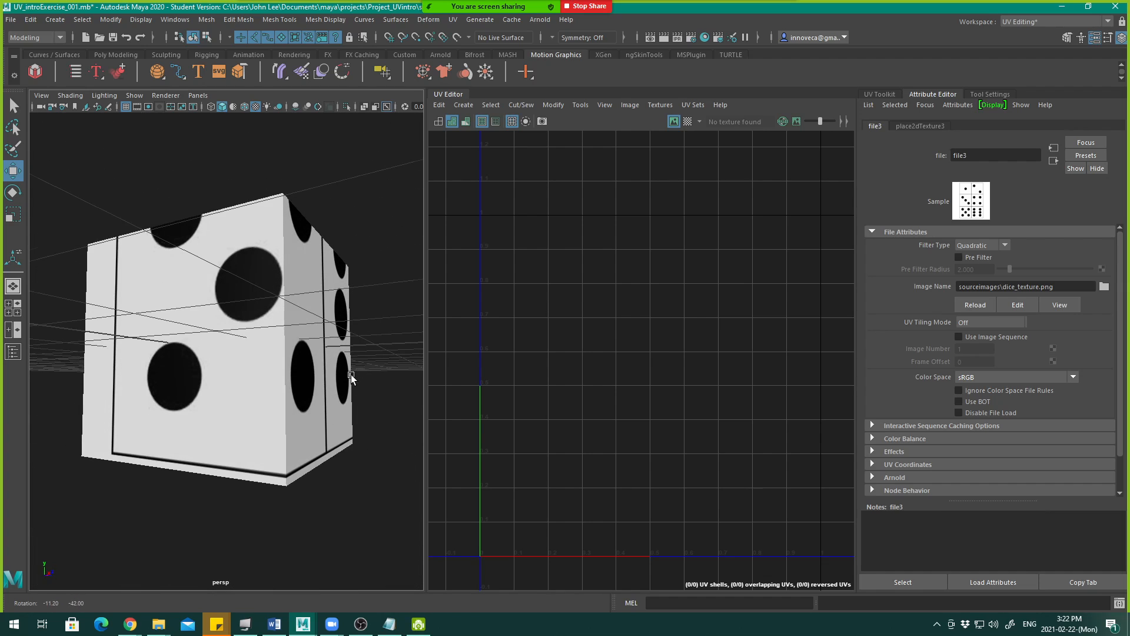
pyautogui.click(263, 356)
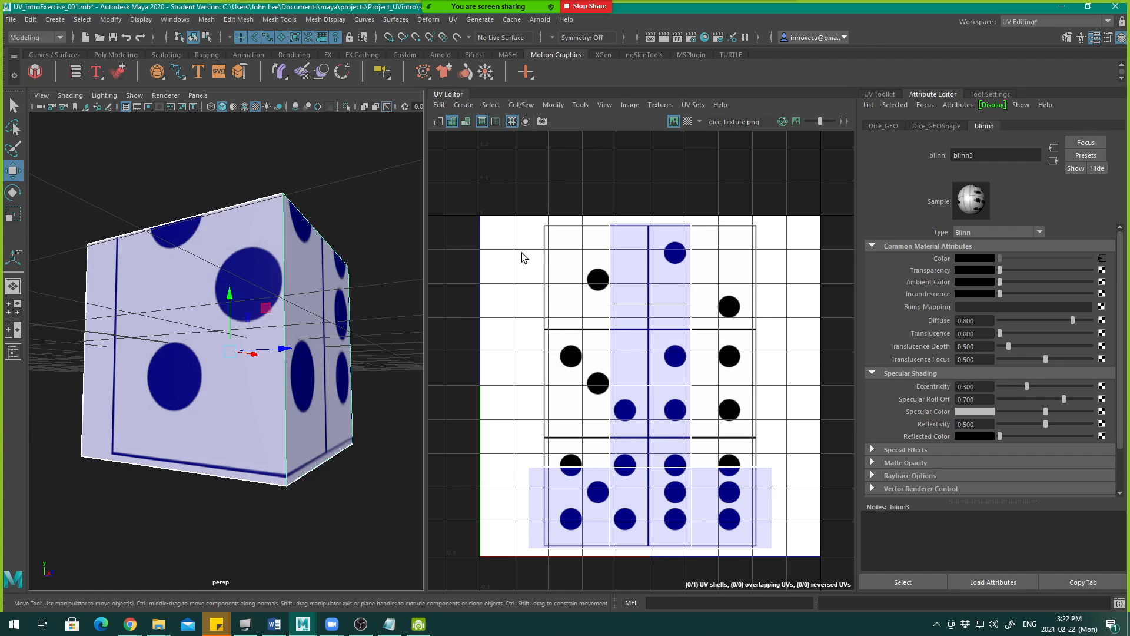
# - Select the UV face of the cube's top side and examine which part of the dice texture it covers
pyautogui.moveTo(633, 346); pyautogui.dragTo(636, 378, button='right')
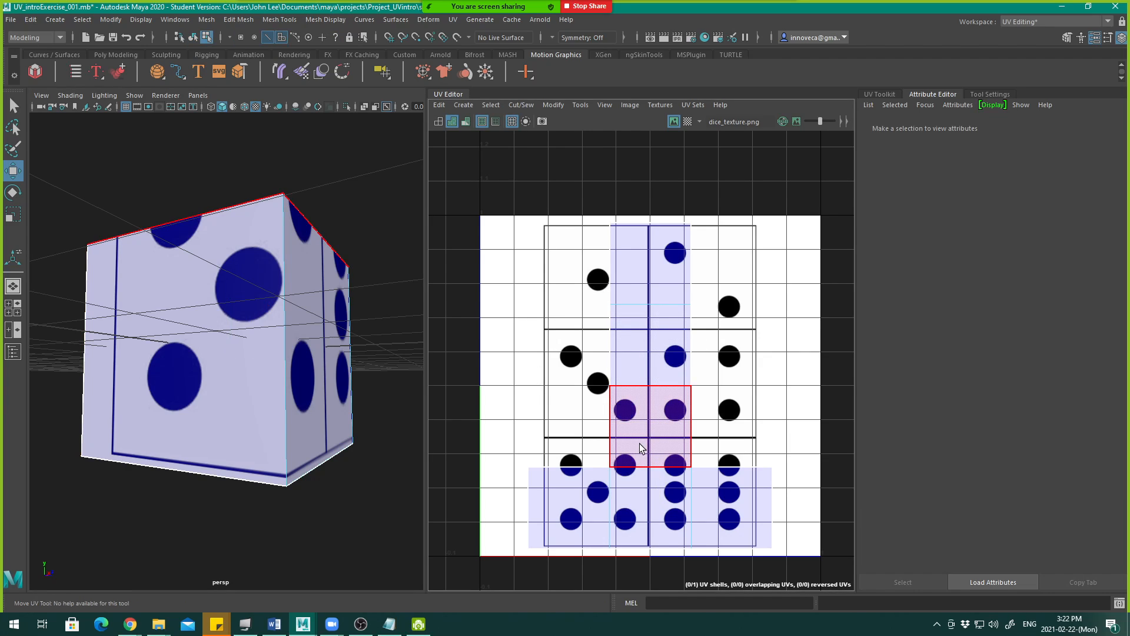
pyautogui.click(650, 411)
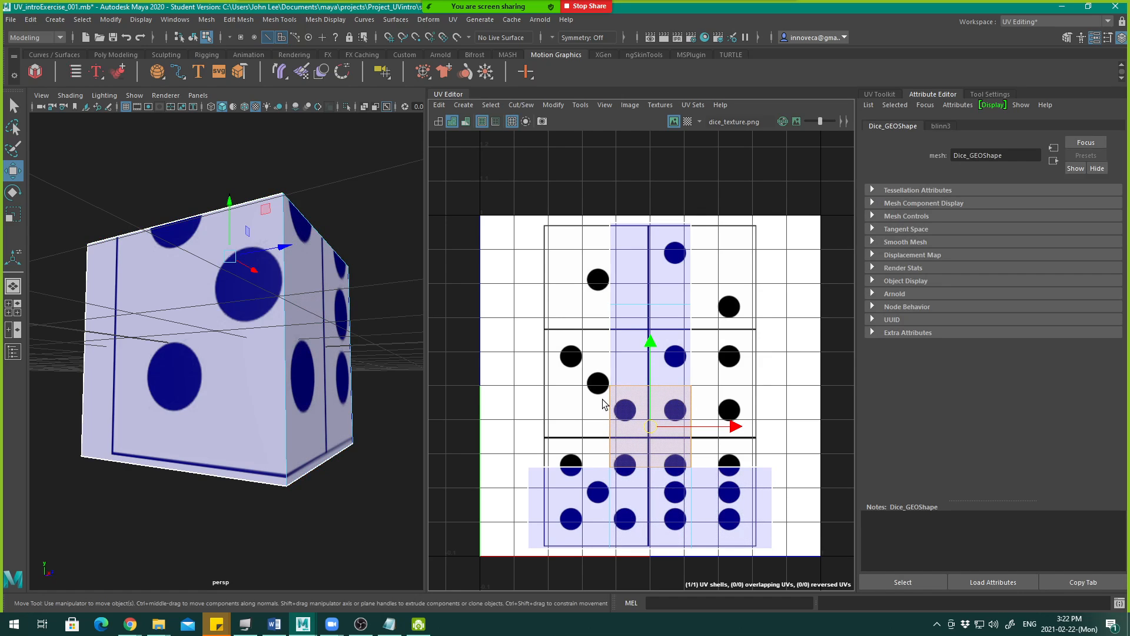
pyautogui.keyDown('alt'); pyautogui.moveTo(278, 310); pyautogui.dragTo(255, 333); pyautogui.keyUp('alt')
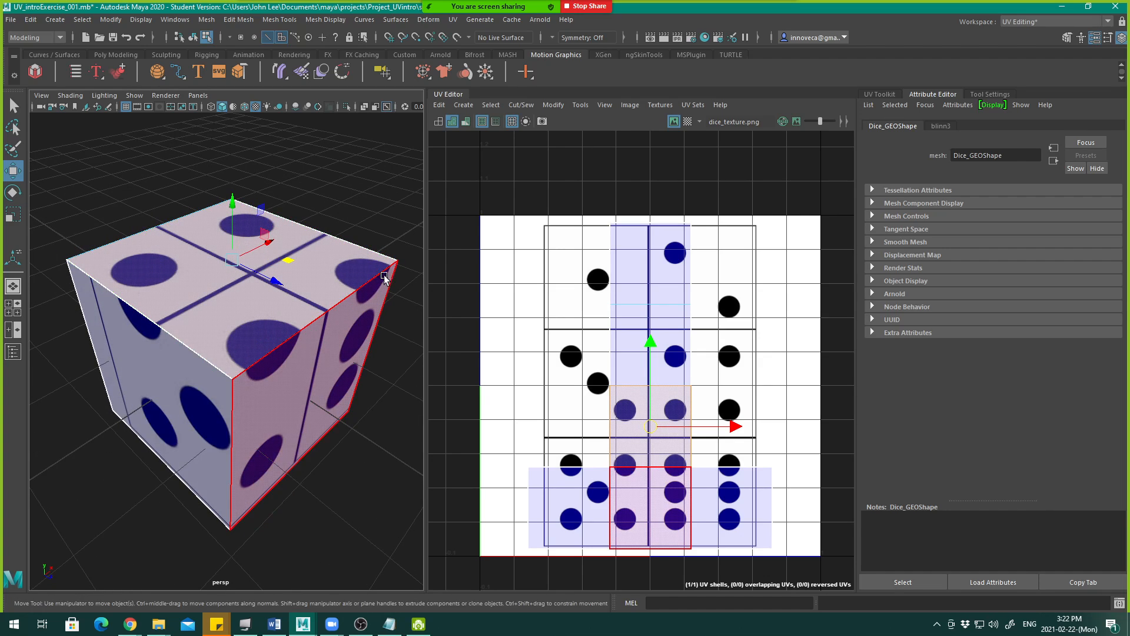
pyautogui.keyDown('alt'); pyautogui.moveTo(630, 420); pyautogui.dragTo(650, 327, button='middle'); pyautogui.keyUp('alt')
pyautogui.keyDown('alt'); pyautogui.moveTo(692, 347); pyautogui.dragTo(772, 361, button='right'); pyautogui.keyUp('alt')
pyautogui.keyDown('alt'); pyautogui.moveTo(772, 361); pyautogui.dragTo(721, 358, button='middle'); pyautogui.keyUp('alt')
pyautogui.keyDown('alt'); pyautogui.moveTo(703, 353); pyautogui.dragTo(793, 380, button='right'); pyautogui.keyUp('alt')
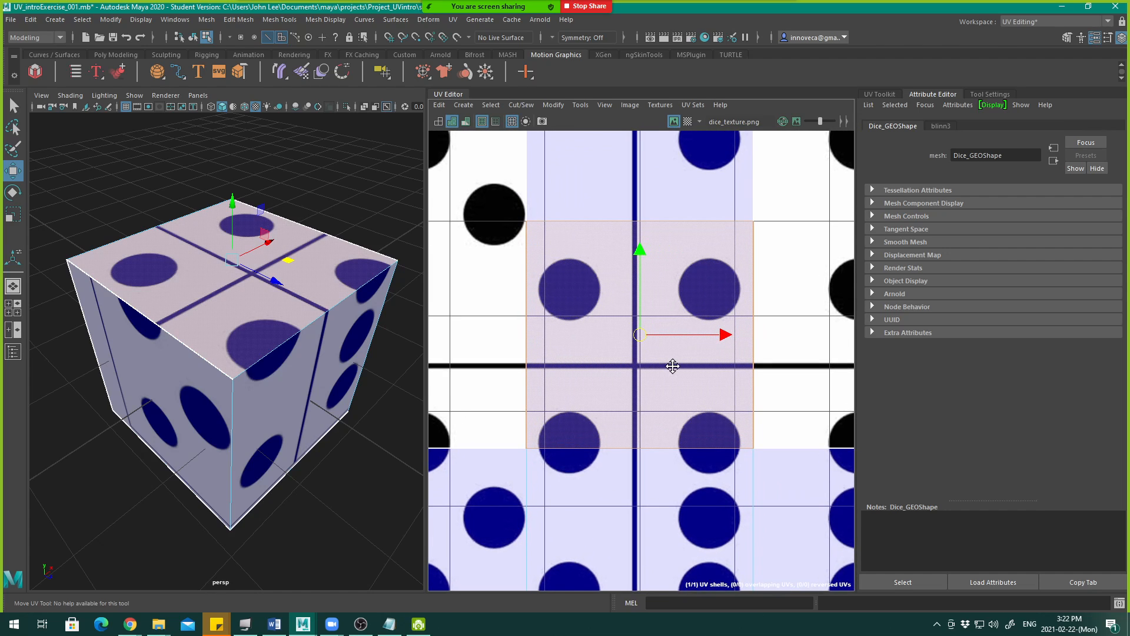
pyautogui.keyDown('alt'); pyautogui.moveTo(673, 366); pyautogui.dragTo(676, 388, button='middle'); pyautogui.keyUp('alt')
pyautogui.keyDown('alt'); pyautogui.moveTo(605, 360); pyautogui.dragTo(636, 366, button='right'); pyautogui.keyUp('alt')
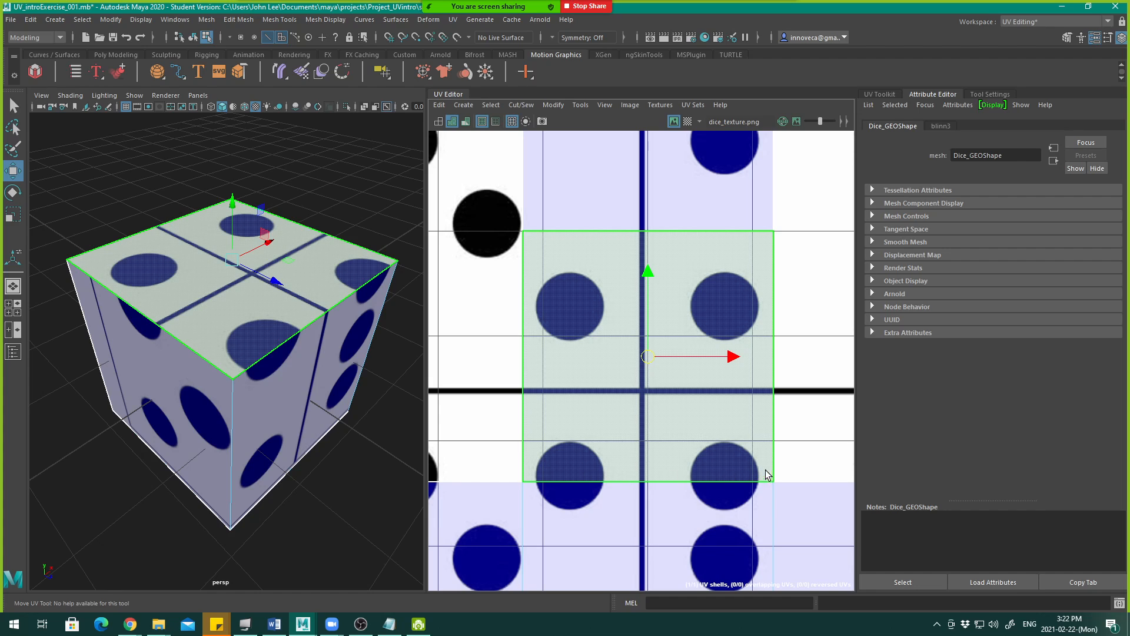
# - Deselect the UV face and return the dice cube to object mode
pyautogui.scroll(-8, 768, 440)
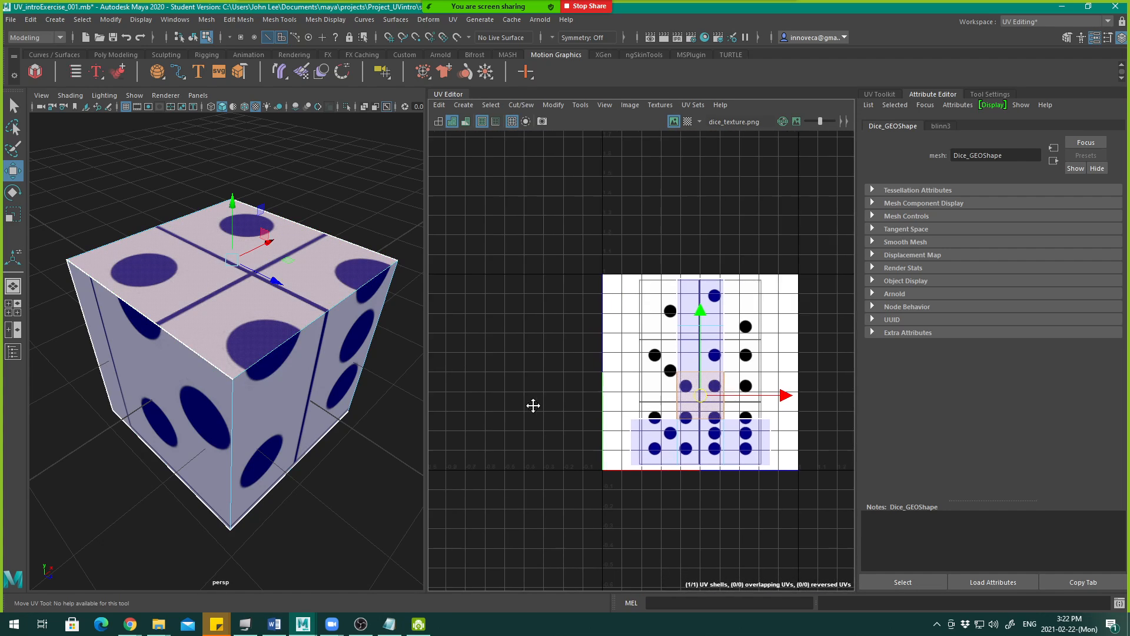
pyautogui.keyDown('alt'); pyautogui.moveTo(534, 405); pyautogui.dragTo(497, 386, button='middle'); pyautogui.keyUp('alt')
pyautogui.keyDown('alt'); pyautogui.moveTo(498, 387); pyautogui.dragTo(510, 402, button='right'); pyautogui.keyUp('alt')
pyautogui.click(663, 532)
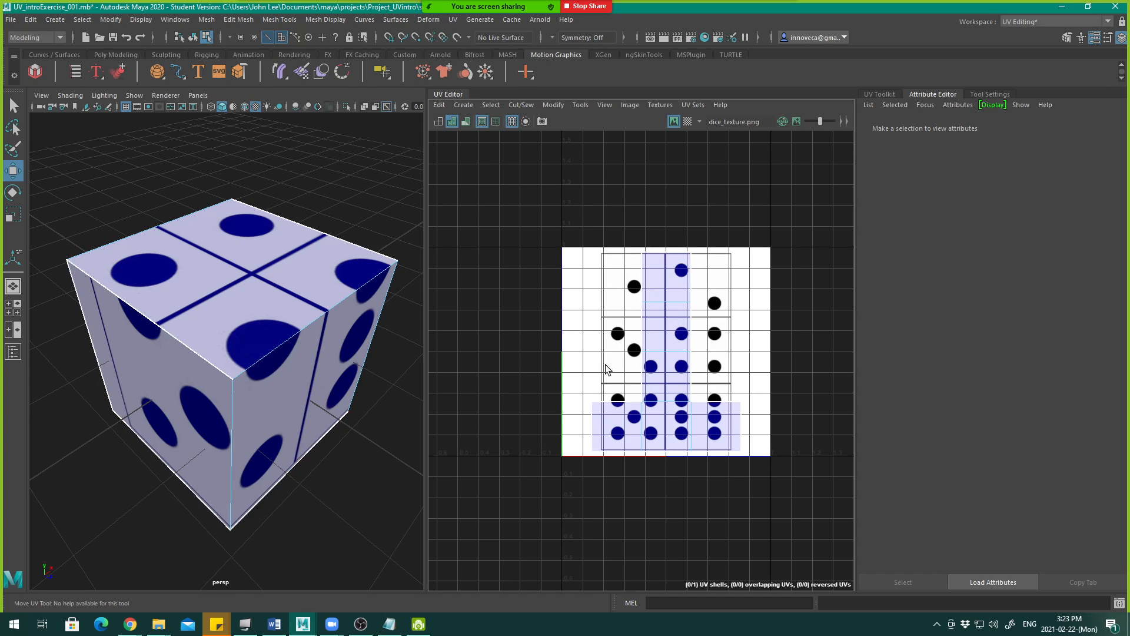
pyautogui.keyDown('alt'); pyautogui.moveTo(304, 404); pyautogui.dragTo(265, 368); pyautogui.keyUp('alt')
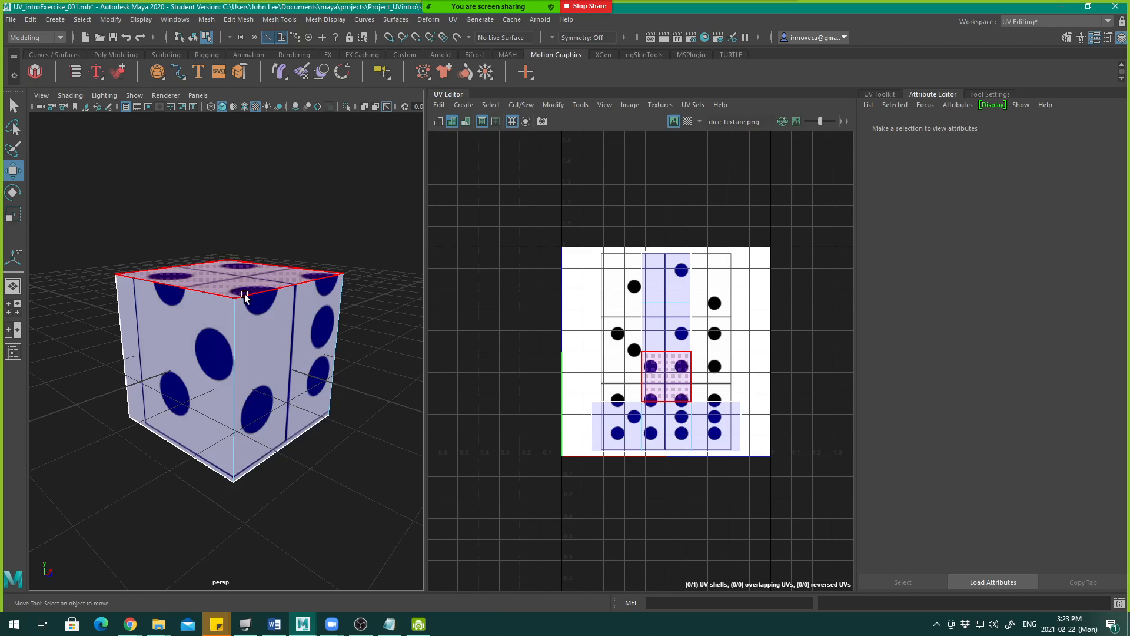
pyautogui.moveTo(245, 294); pyautogui.dragTo(279, 288, button='right')
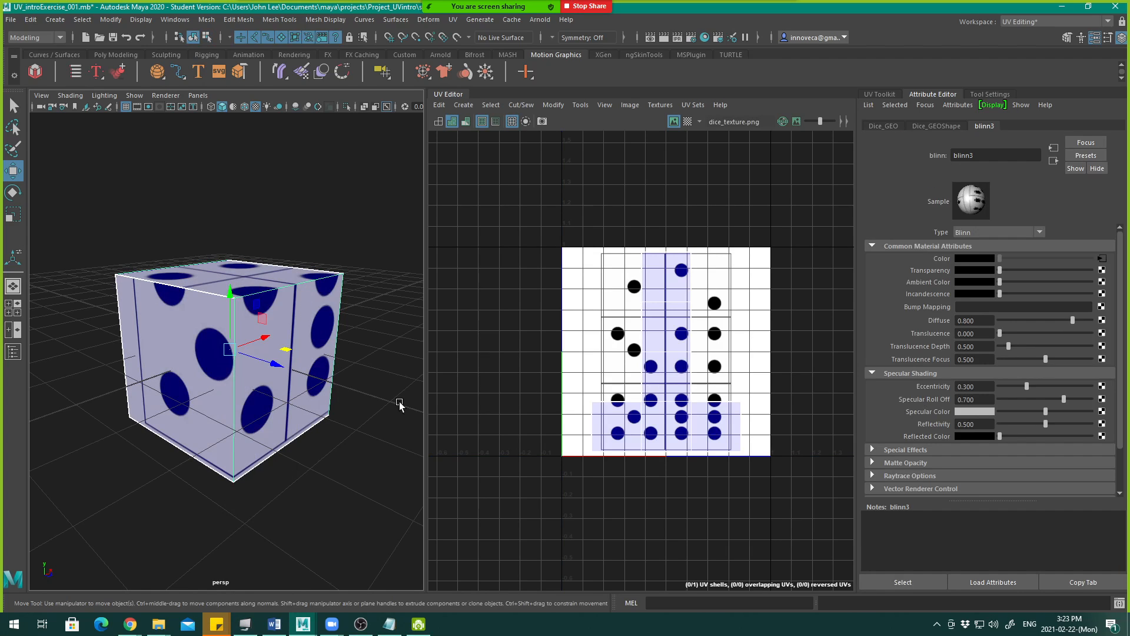
# - Keep the UV Editing workspace and show the UV Toolkit in place of the material attributes
pyautogui.click(1052, 21)
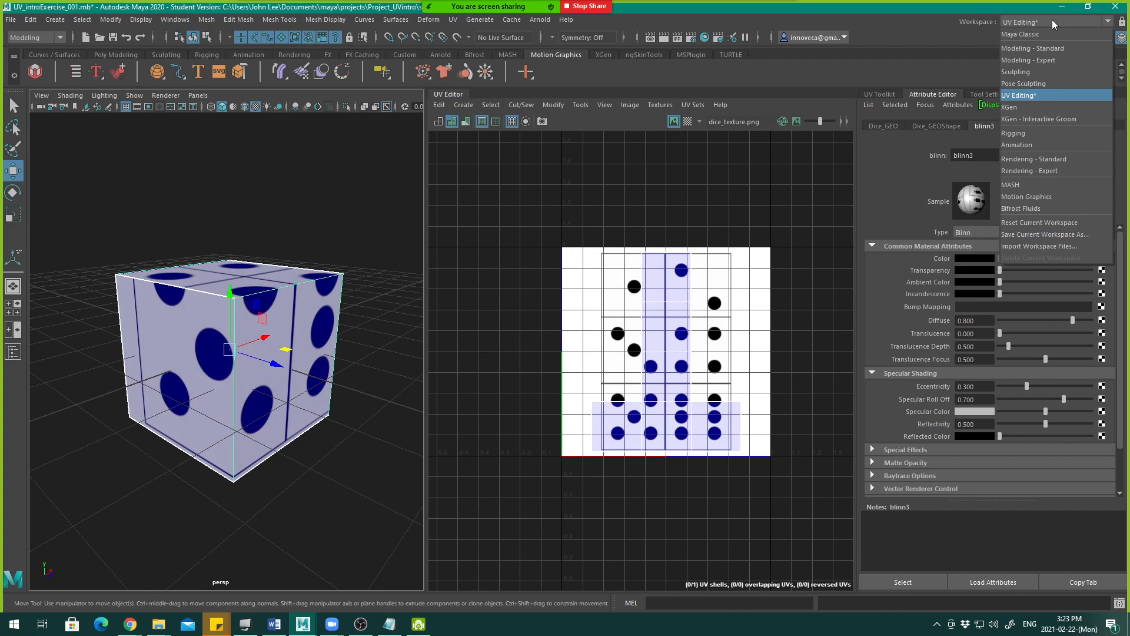
pyautogui.click(1053, 93)
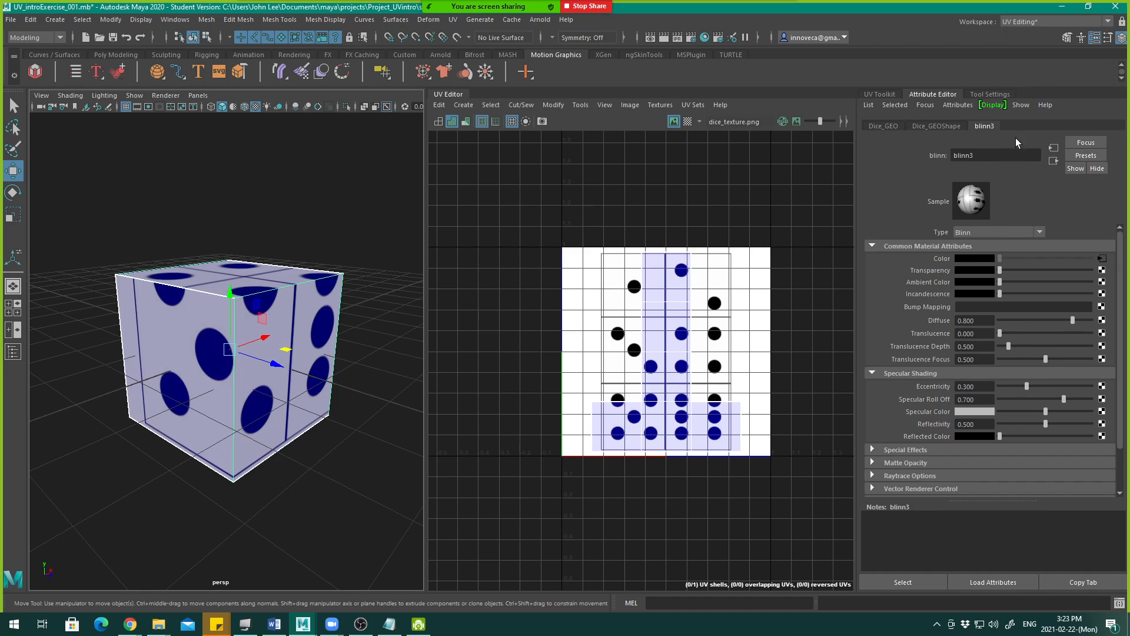
pyautogui.click(881, 94)
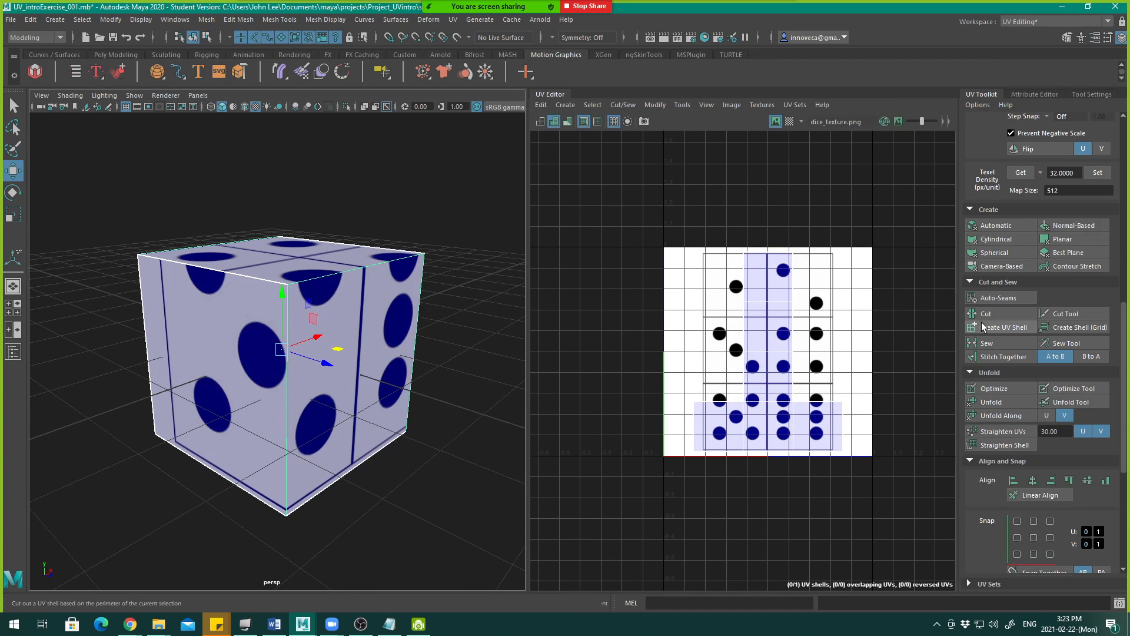
# - Select one side face of the cube and apply a planar mapping to it, fitting the projection to Best plane
pyautogui.keyDown('alt'); pyautogui.moveTo(211, 335); pyautogui.dragTo(88, 348); pyautogui.keyUp('alt')
pyautogui.moveTo(202, 296); pyautogui.dragTo(203, 341, button='right')
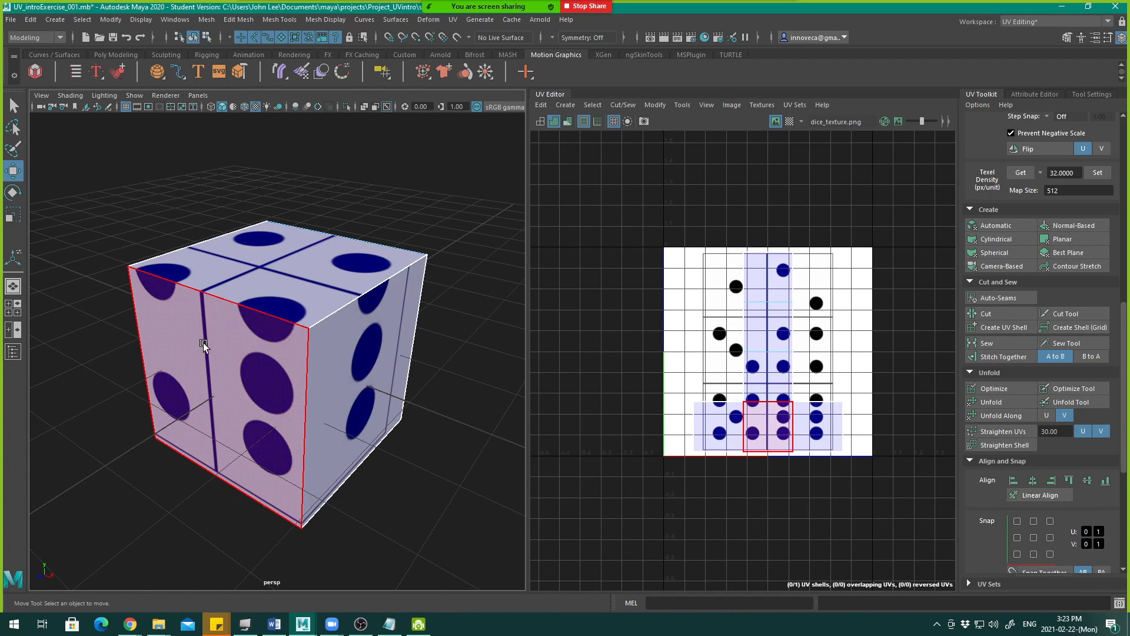
pyautogui.click(203, 342)
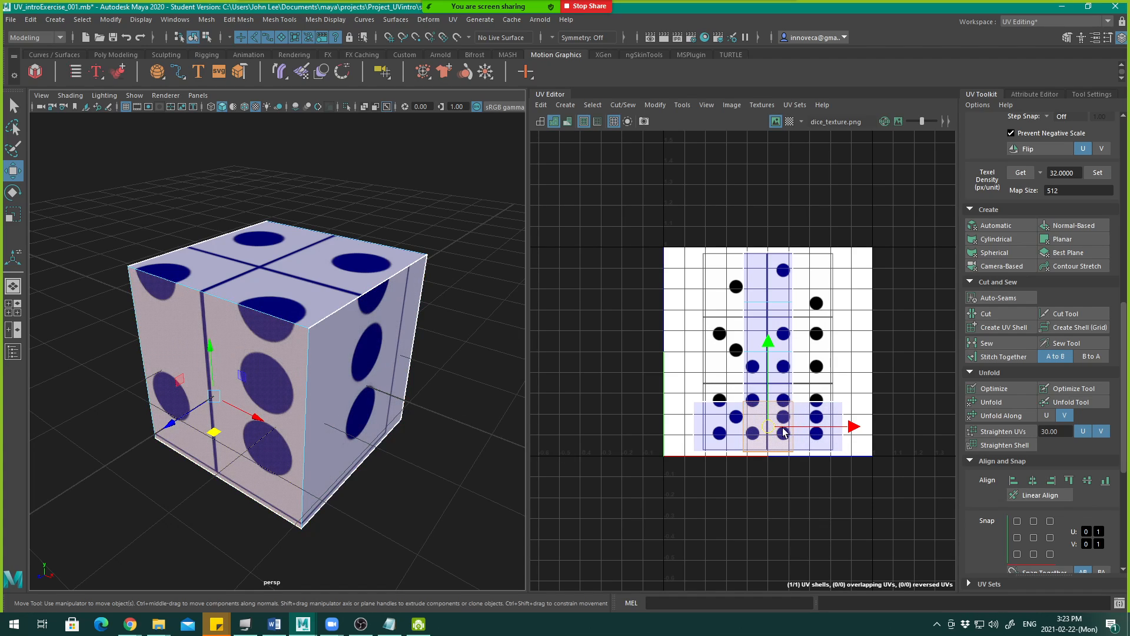
pyautogui.keyDown('shift'); pyautogui.click(1079, 239); pyautogui.keyUp('shift')
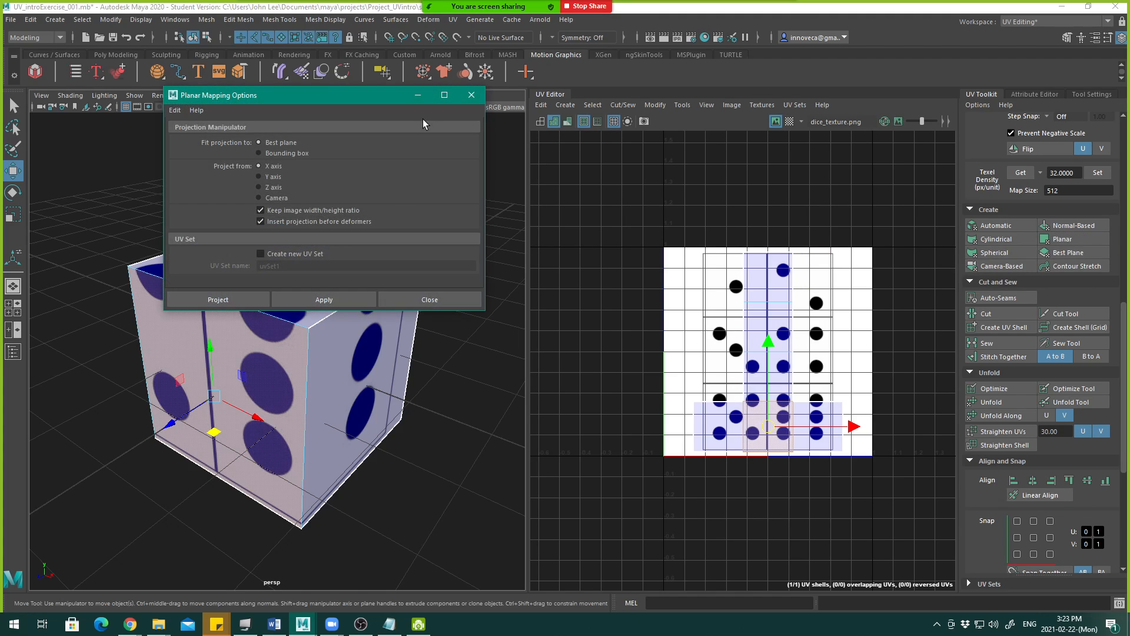
pyautogui.moveTo(329, 104); pyautogui.dragTo(473, 153)
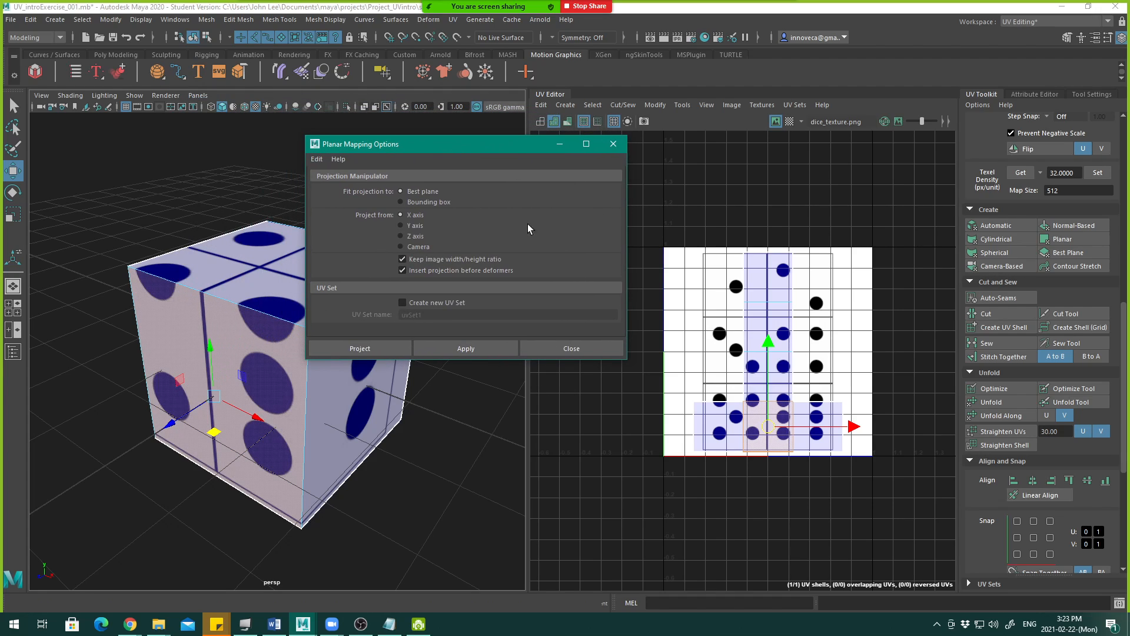
pyautogui.moveTo(440, 152); pyautogui.dragTo(468, 186)
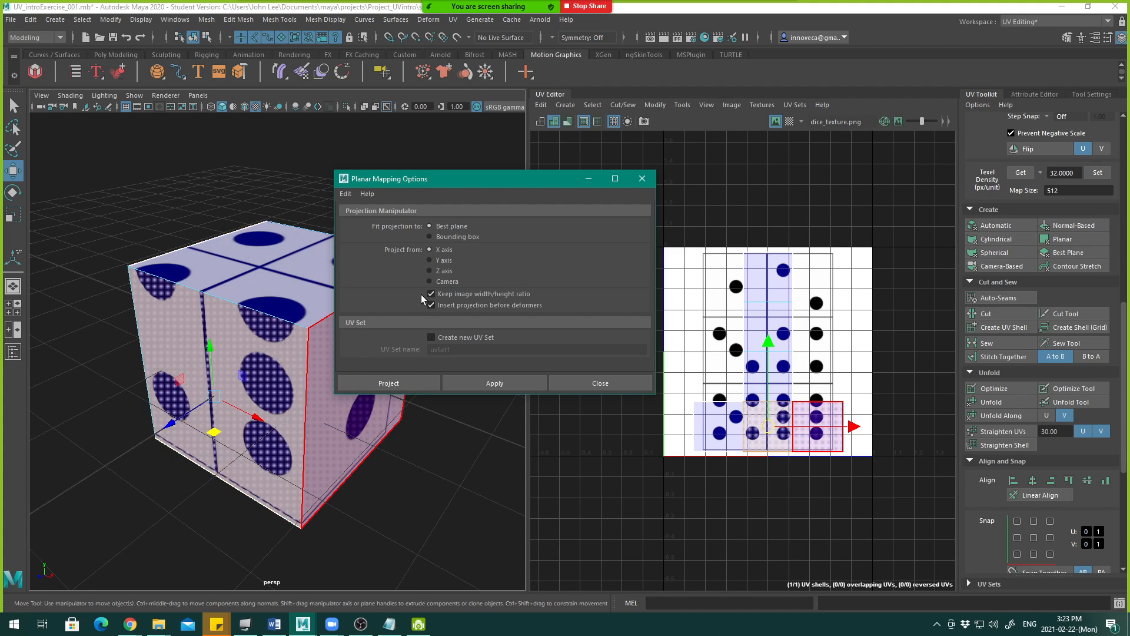
pyautogui.click(507, 391)
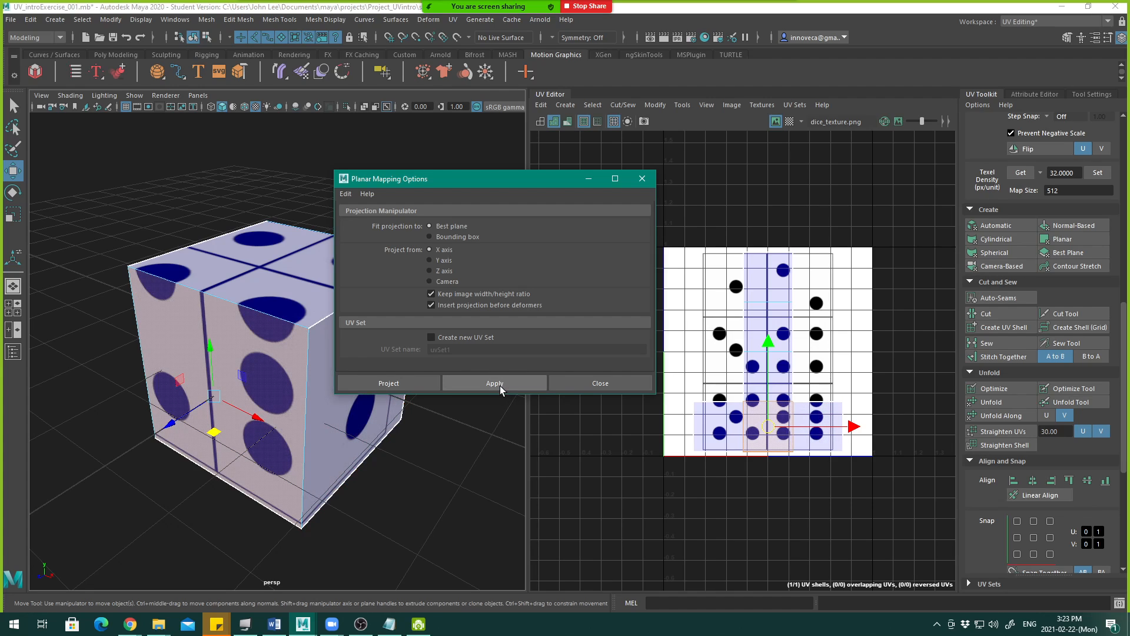
pyautogui.click(500, 386)
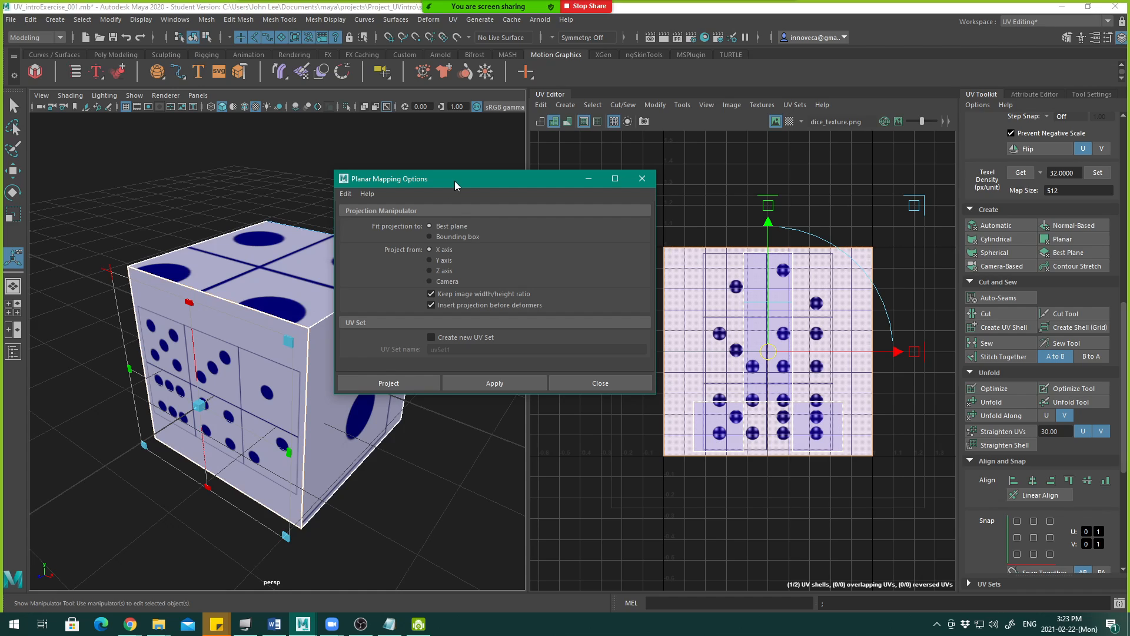
# - Select the newly mapped side face's UV shell and move it straight down, clear of the dice texture
pyautogui.moveTo(455, 181); pyautogui.dragTo(454, 412)
pyautogui.click(205, 353)
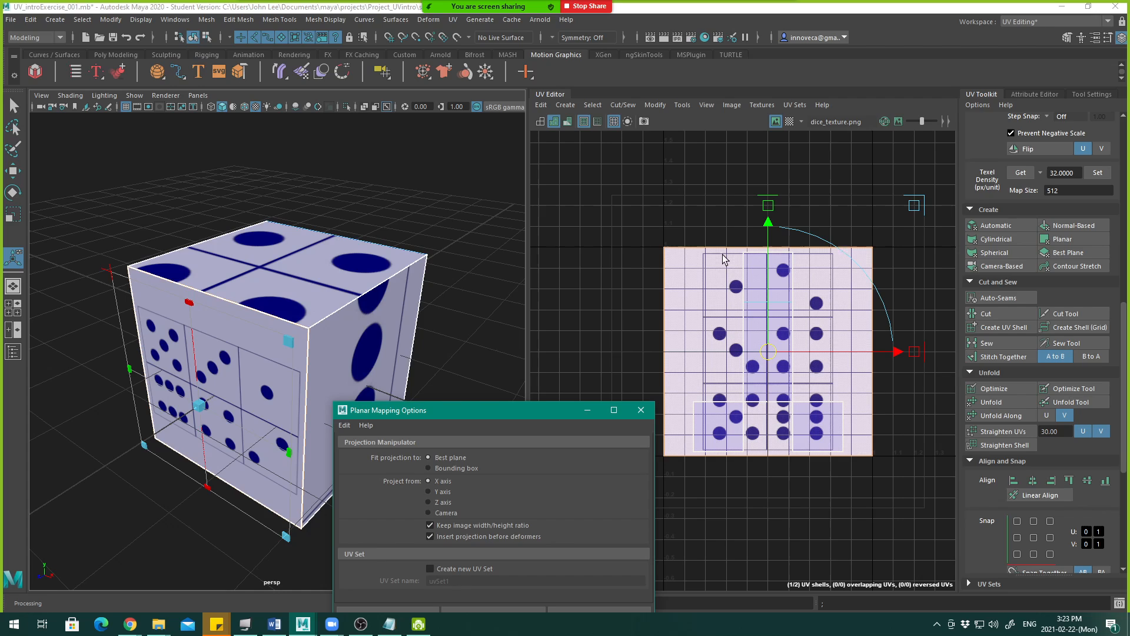
pyautogui.keyDown('alt'); pyautogui.moveTo(829, 363); pyautogui.dragTo(706, 375, button='right'); pyautogui.keyUp('alt')
pyautogui.keyDown('alt'); pyautogui.moveTo(712, 375); pyautogui.dragTo(750, 344, button='middle'); pyautogui.keyUp('alt')
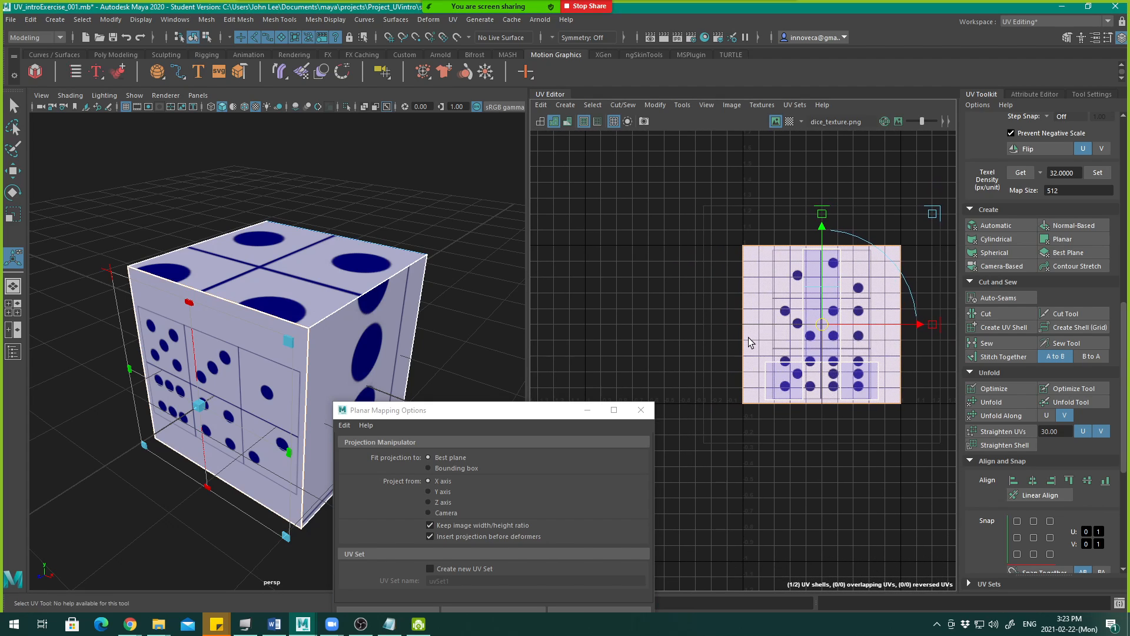
pyautogui.moveTo(741, 337); pyautogui.dragTo(778, 338, button='right')
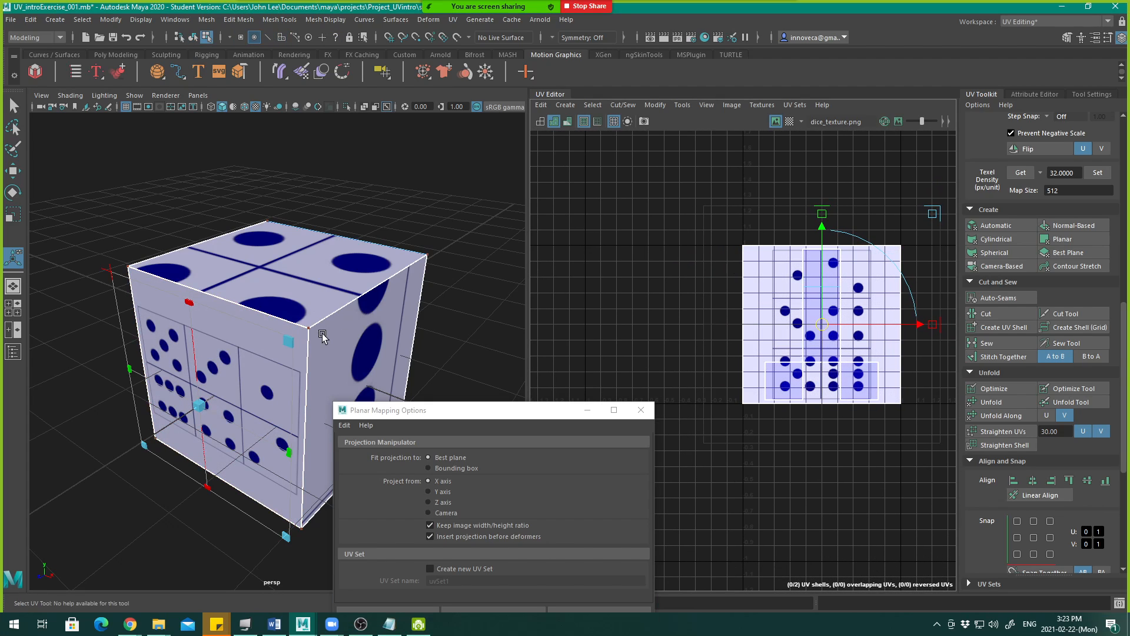
pyautogui.doubleClick(744, 246)
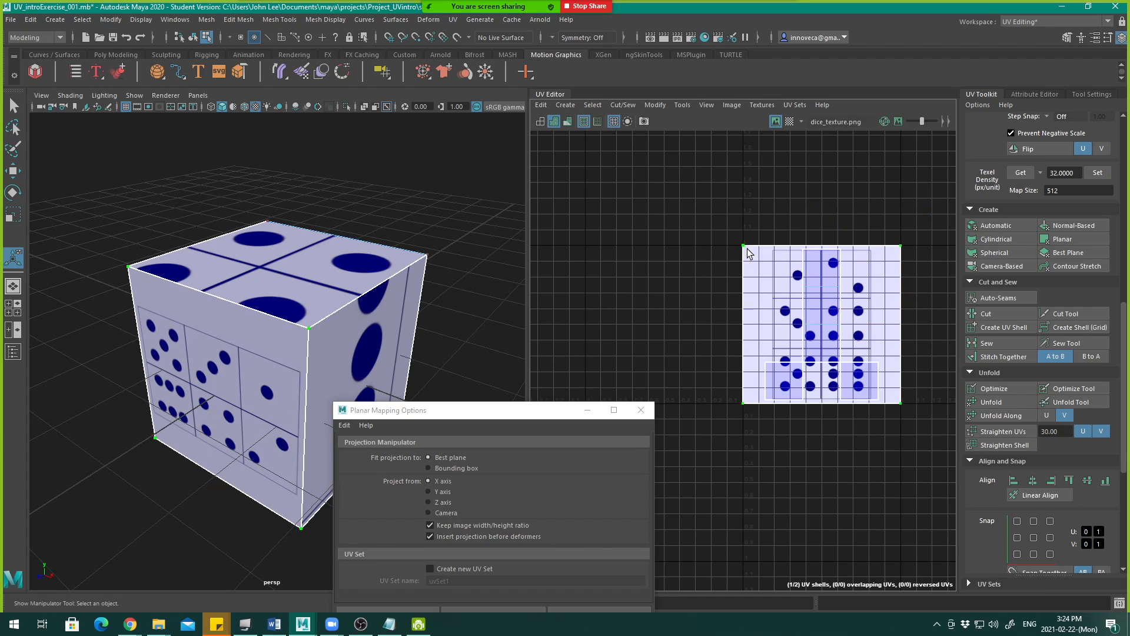
pyautogui.press('w')
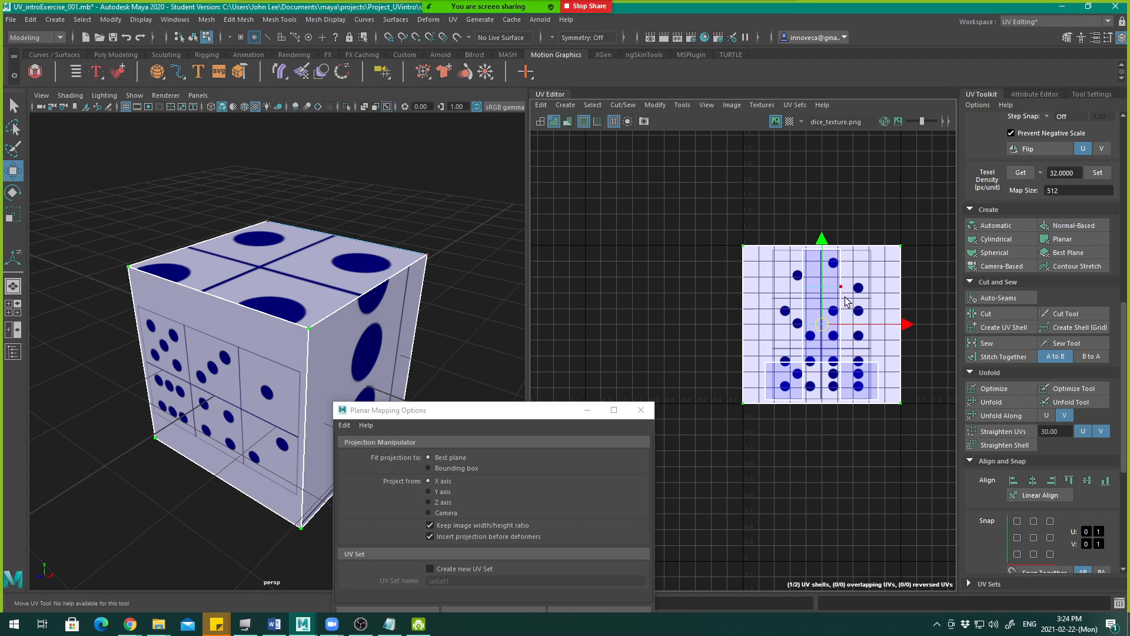
pyautogui.moveTo(825, 253); pyautogui.dragTo(828, 445)
pyautogui.keyDown('alt'); pyautogui.moveTo(832, 411); pyautogui.dragTo(811, 333, button='middle'); pyautogui.keyUp('alt')
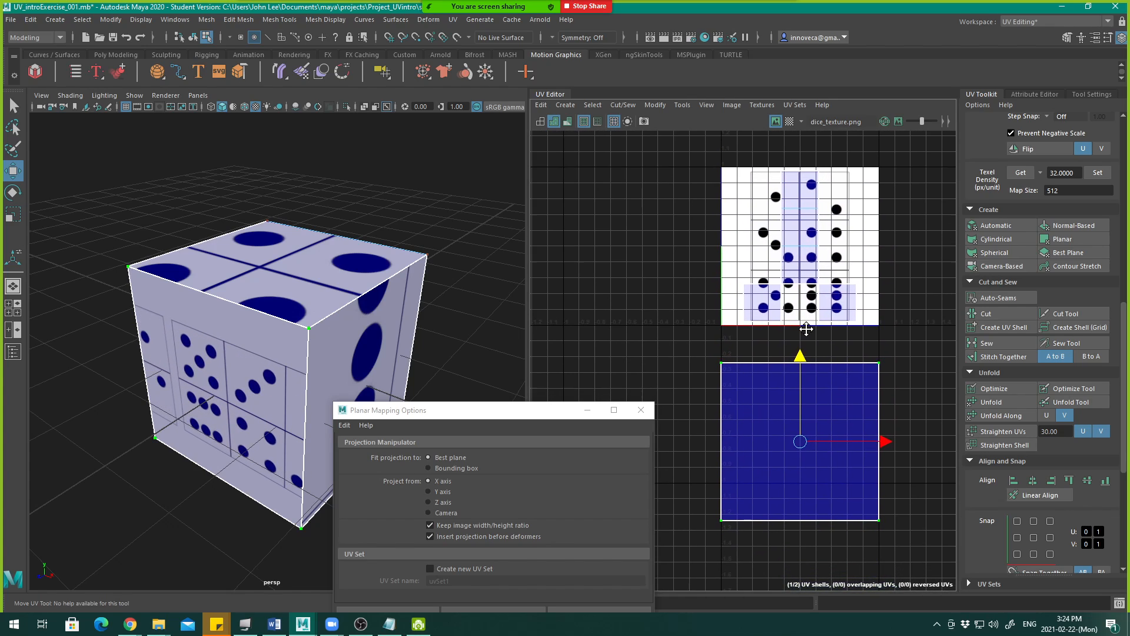
pyautogui.click(790, 432)
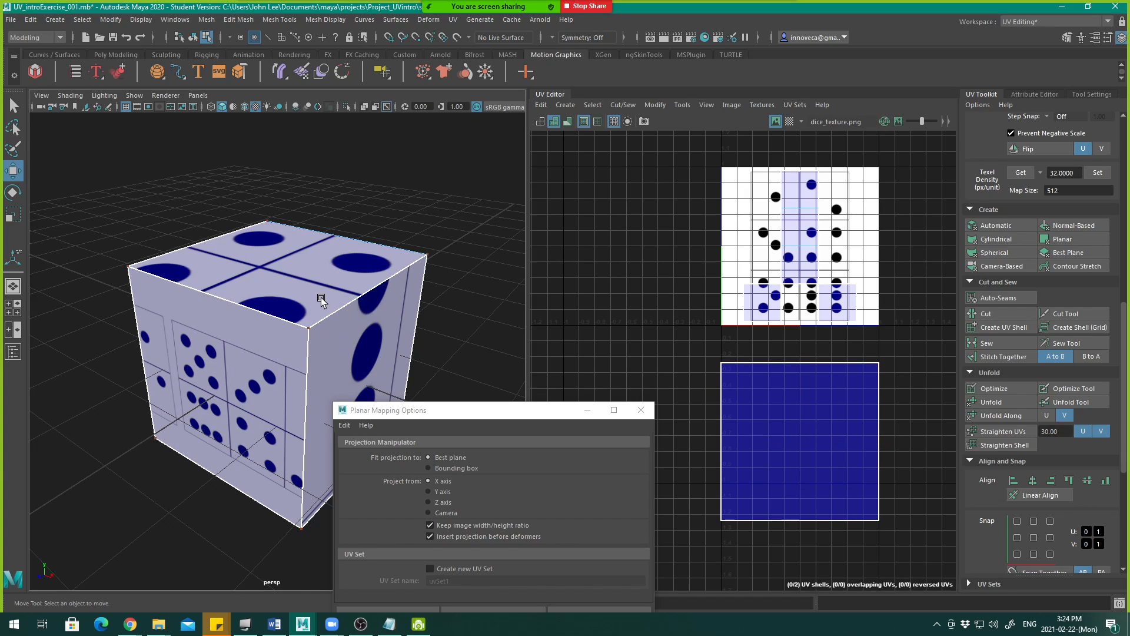
# - Apply a Best plane planar mapping to the cube's top face and move its UV shell below and left of the dice texture
pyautogui.moveTo(320, 298); pyautogui.dragTo(330, 321, button='right')
pyautogui.click(306, 281)
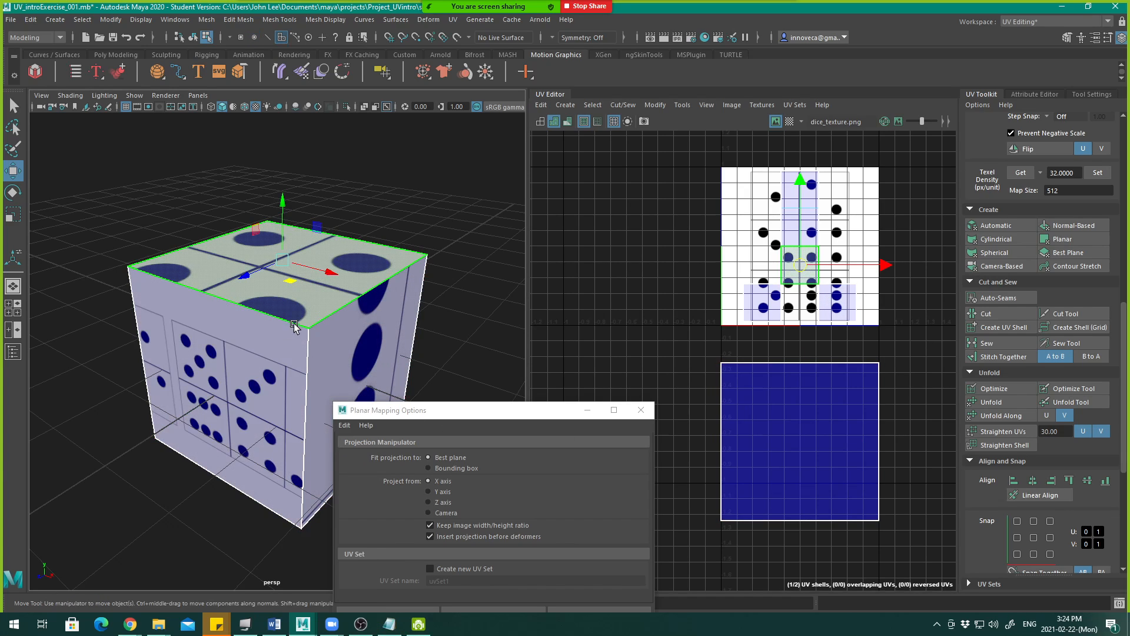
pyautogui.moveTo(495, 416); pyautogui.dragTo(498, 318)
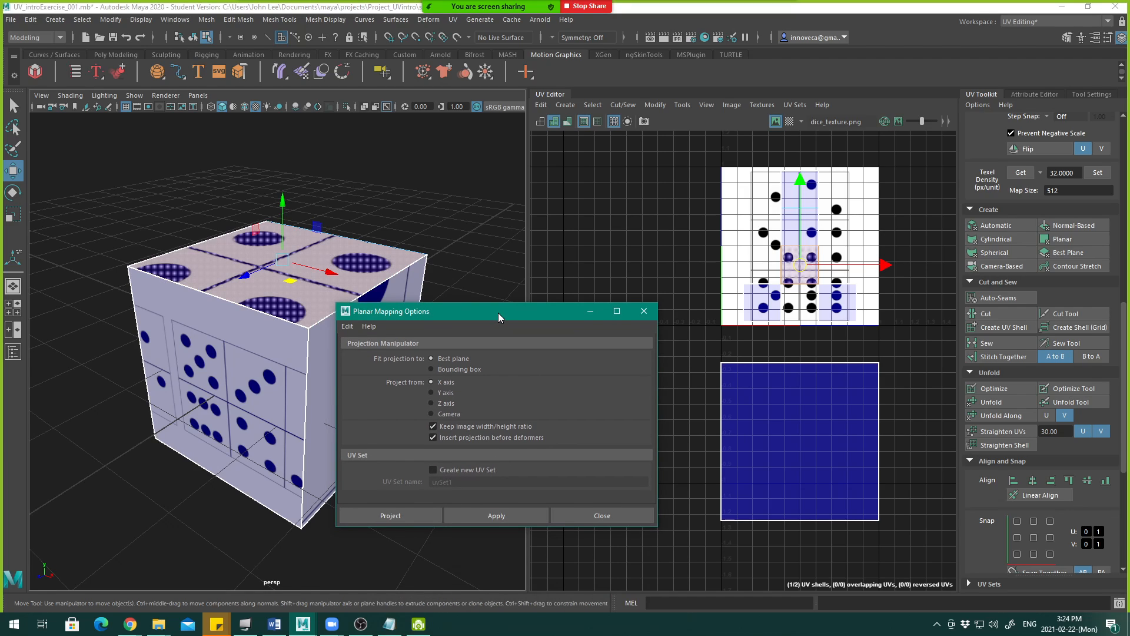
pyautogui.click(493, 514)
pyautogui.keyDown('alt'); pyautogui.moveTo(612, 397); pyautogui.dragTo(603, 398, button='right'); pyautogui.keyUp('alt')
pyautogui.keyDown('alt'); pyautogui.moveTo(701, 381); pyautogui.dragTo(772, 362, button='middle'); pyautogui.keyUp('alt')
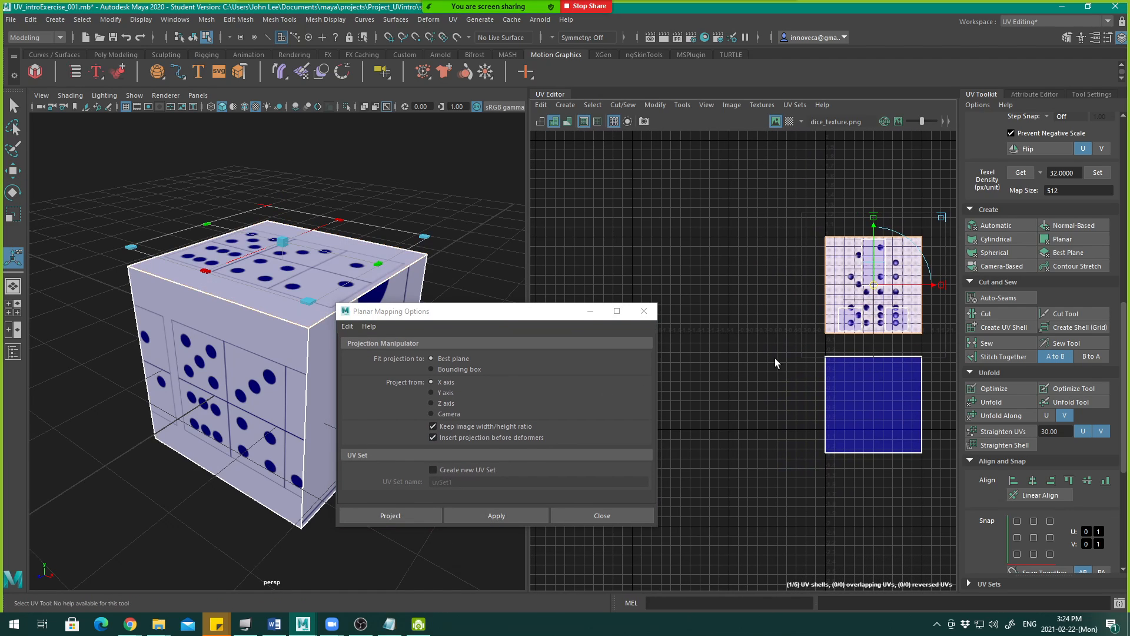
pyautogui.moveTo(877, 290); pyautogui.dragTo(763, 403)
pyautogui.click(759, 280)
pyautogui.keyDown('alt'); pyautogui.moveTo(813, 391); pyautogui.dragTo(783, 409, button='middle'); pyautogui.keyUp('alt')
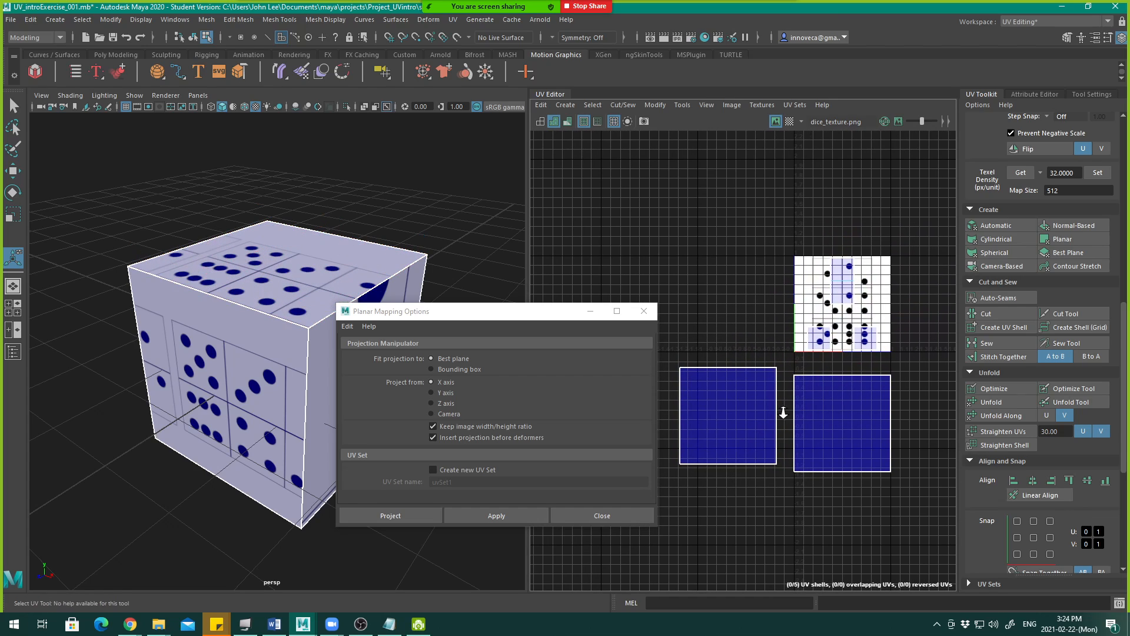
# - Planar-map the side face showing the stretched dots with Best plane and move its UV shell to the left of the dice texture
pyautogui.moveTo(504, 313); pyautogui.dragTo(526, 421)
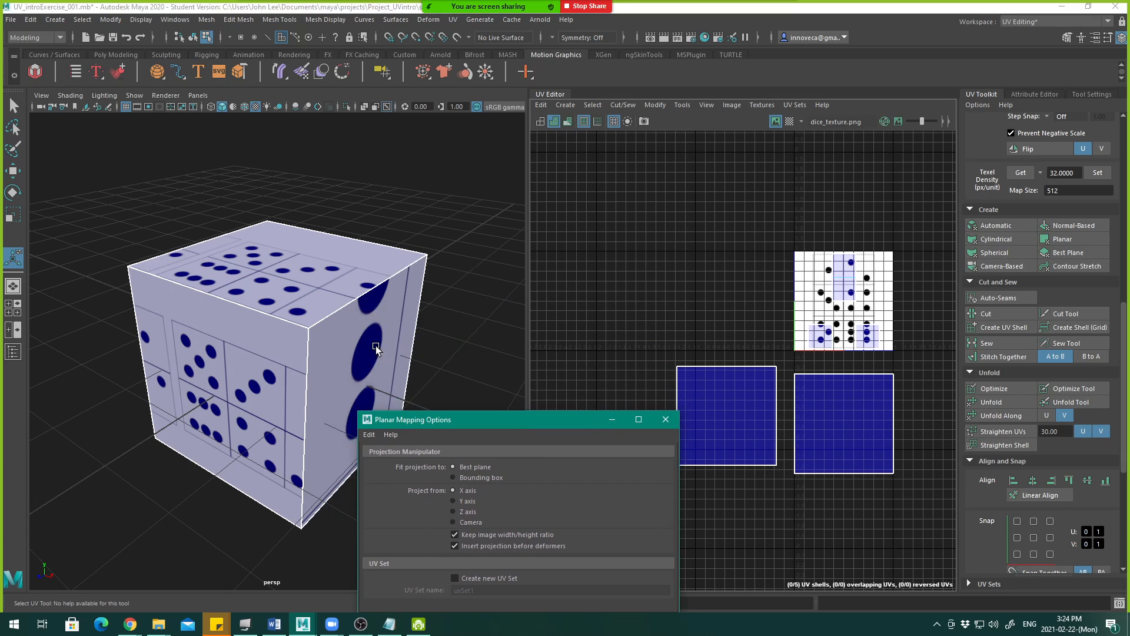
pyautogui.click(366, 342)
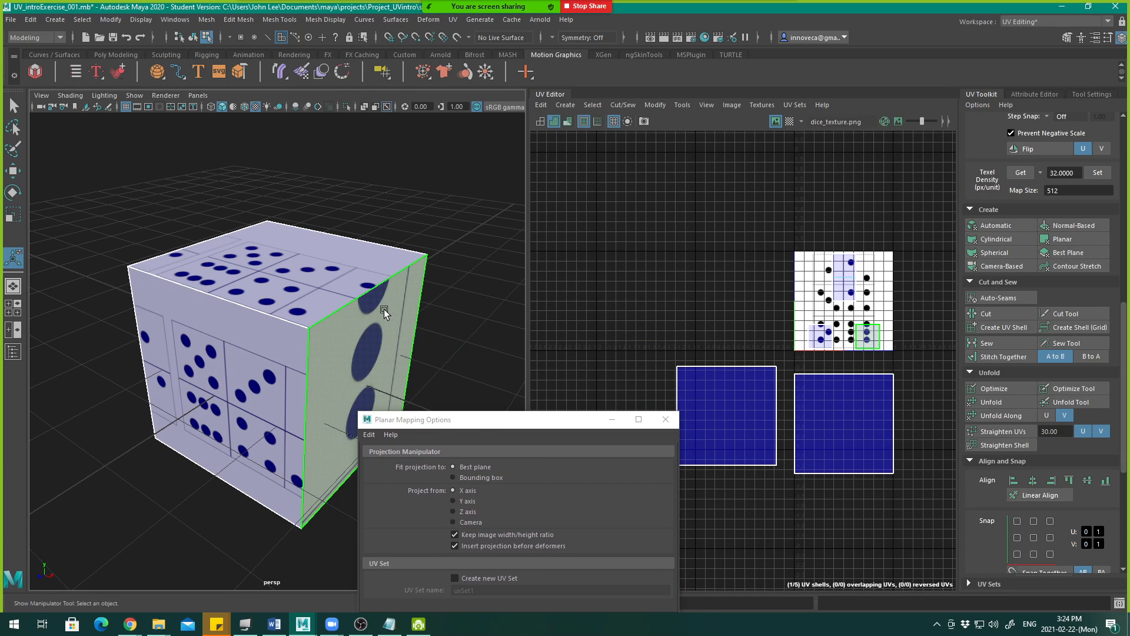
pyautogui.moveTo(484, 426); pyautogui.dragTo(488, 309)
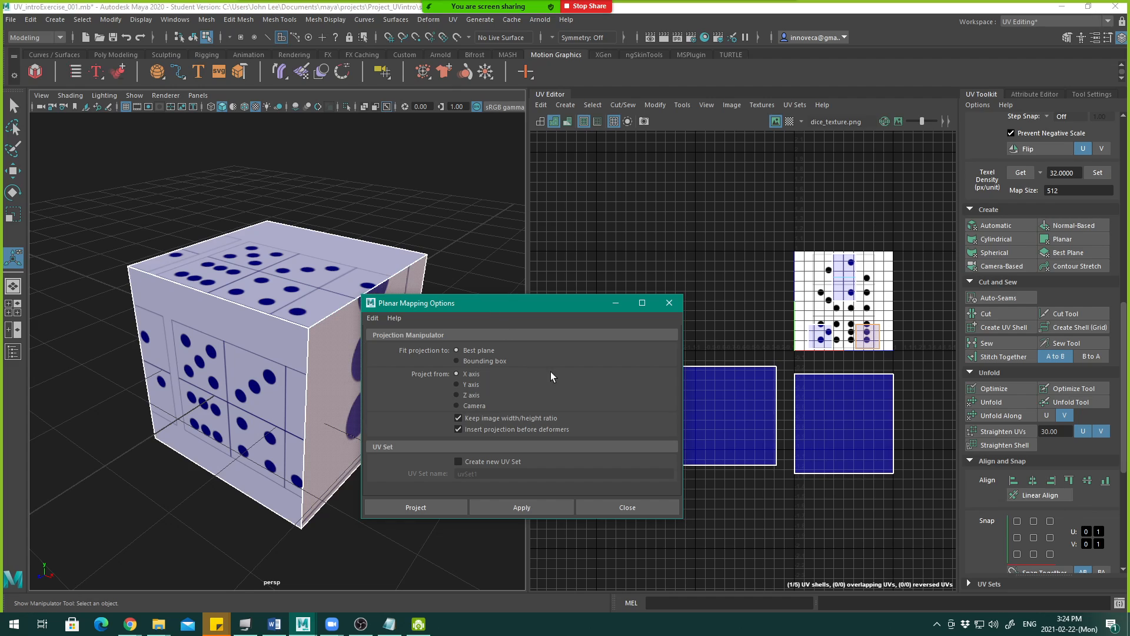
pyautogui.click(538, 507)
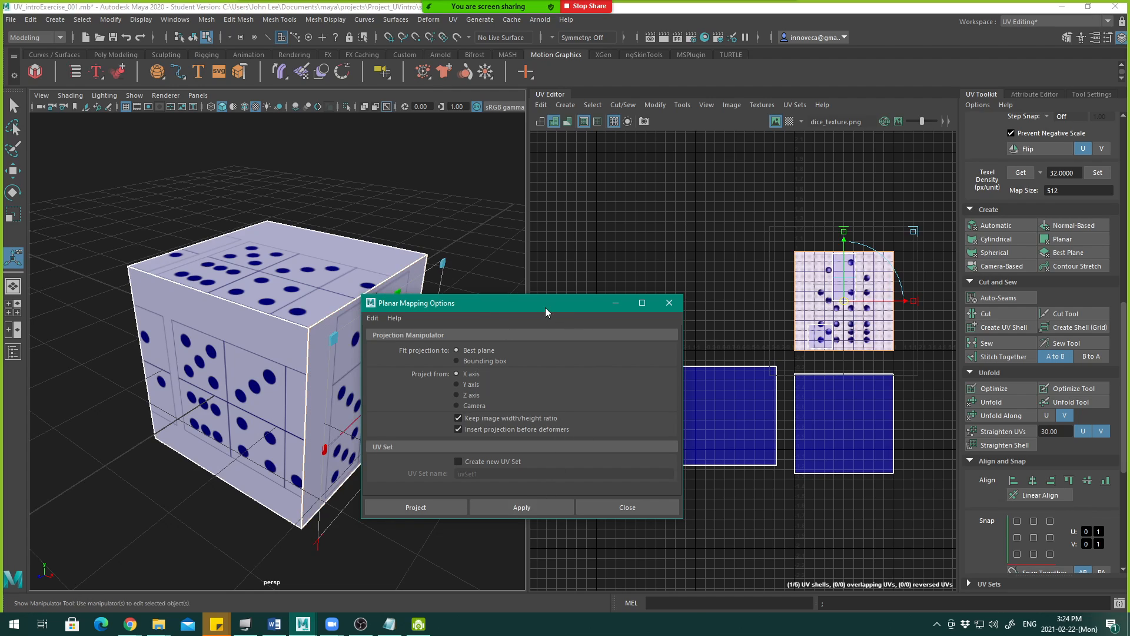
pyautogui.moveTo(545, 311); pyautogui.dragTo(536, 465)
pyautogui.moveTo(848, 313); pyautogui.dragTo(708, 298)
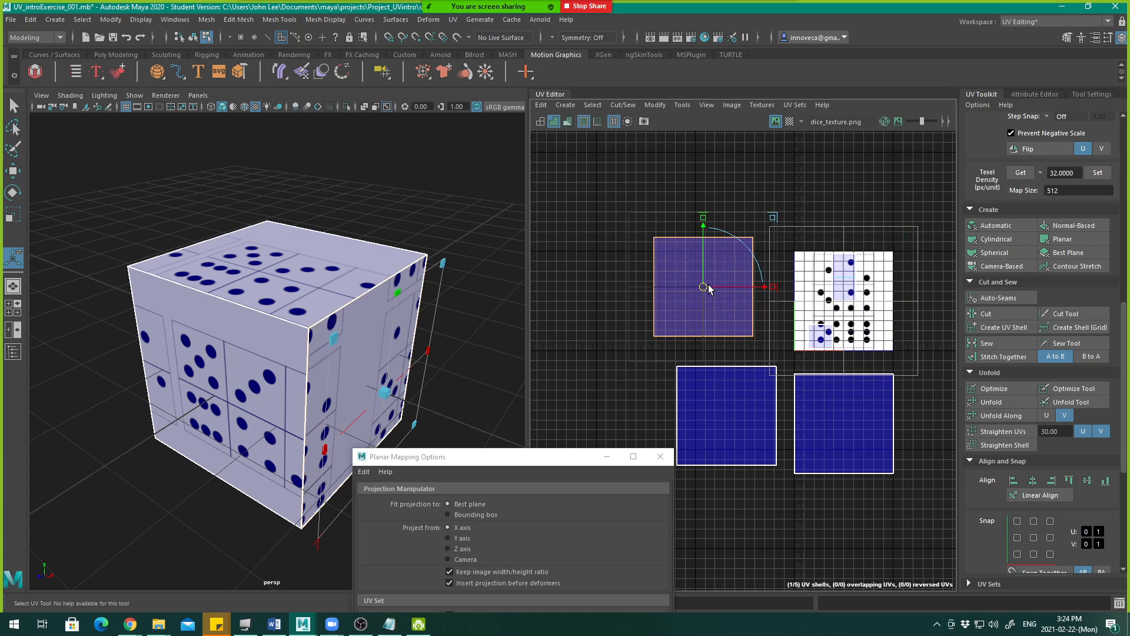
pyautogui.click(928, 424)
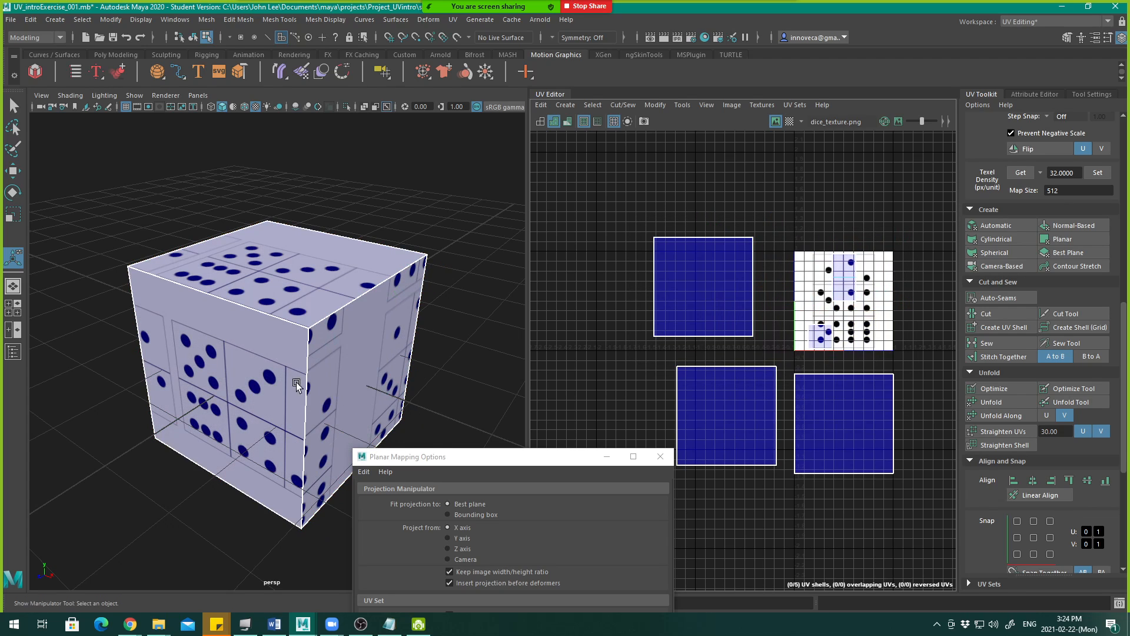
# - Planar-map the side face showing three large dots and move its UV shell above the dice texture
pyautogui.keyDown('alt'); pyautogui.moveTo(365, 362); pyautogui.dragTo(407, 364); pyautogui.keyUp('alt')
pyautogui.moveTo(307, 334); pyautogui.dragTo(309, 352, button='right')
pyautogui.click(249, 375)
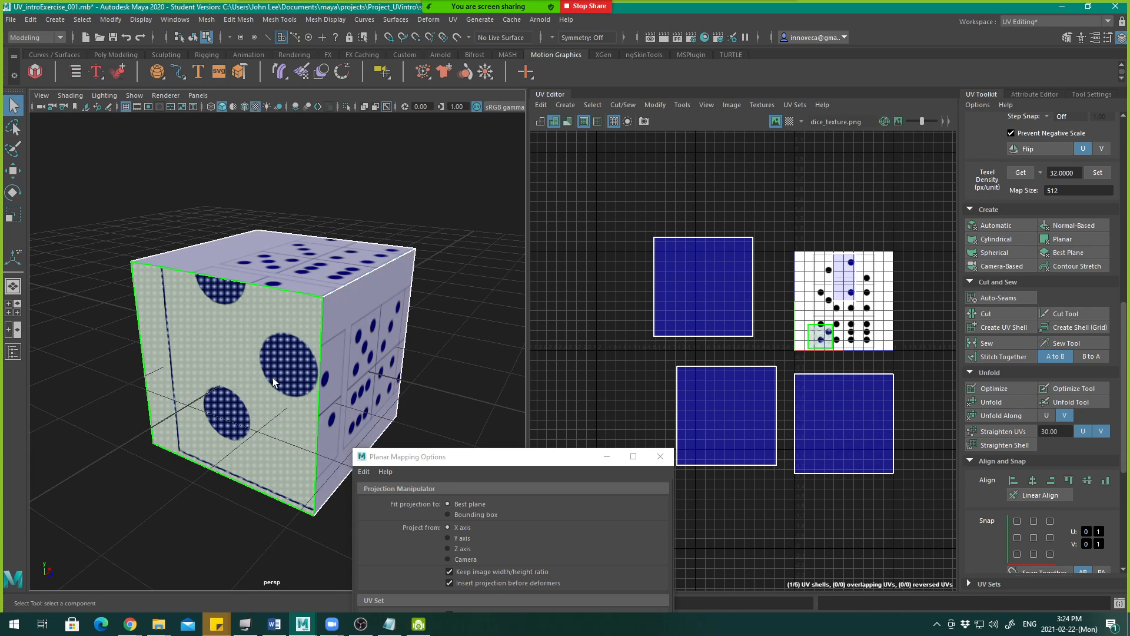
pyautogui.click(659, 457)
pyautogui.click(1081, 239)
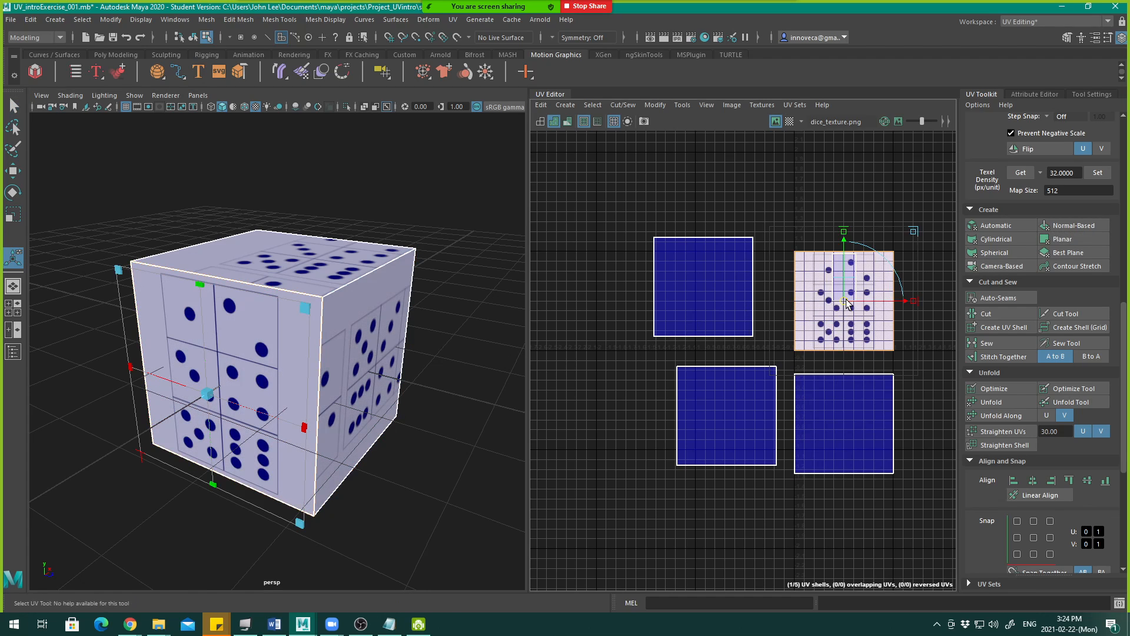
pyautogui.moveTo(844, 353); pyautogui.dragTo(826, 224)
pyautogui.keyDown('alt'); pyautogui.moveTo(732, 318); pyautogui.dragTo(689, 371, button='middle'); pyautogui.keyUp('alt')
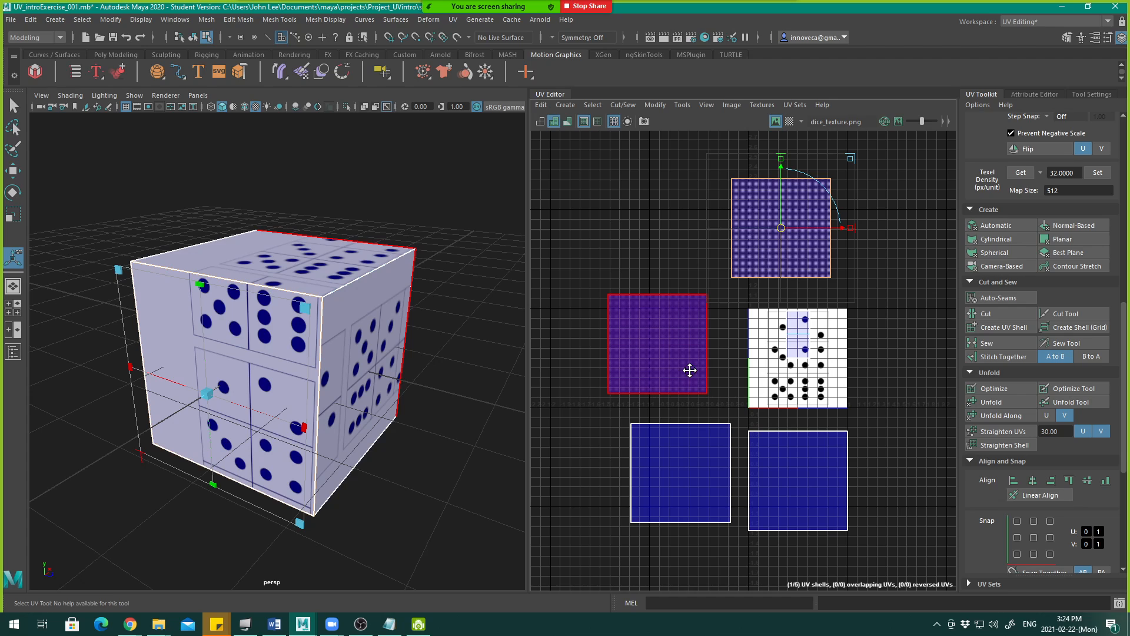
# - Planar-map the last unmapped side face of the cube and move its UV shell above and right of the dice texture
pyautogui.keyDown('alt'); pyautogui.moveTo(295, 369); pyautogui.dragTo(424, 358); pyautogui.keyUp('alt')
pyautogui.click(283, 367)
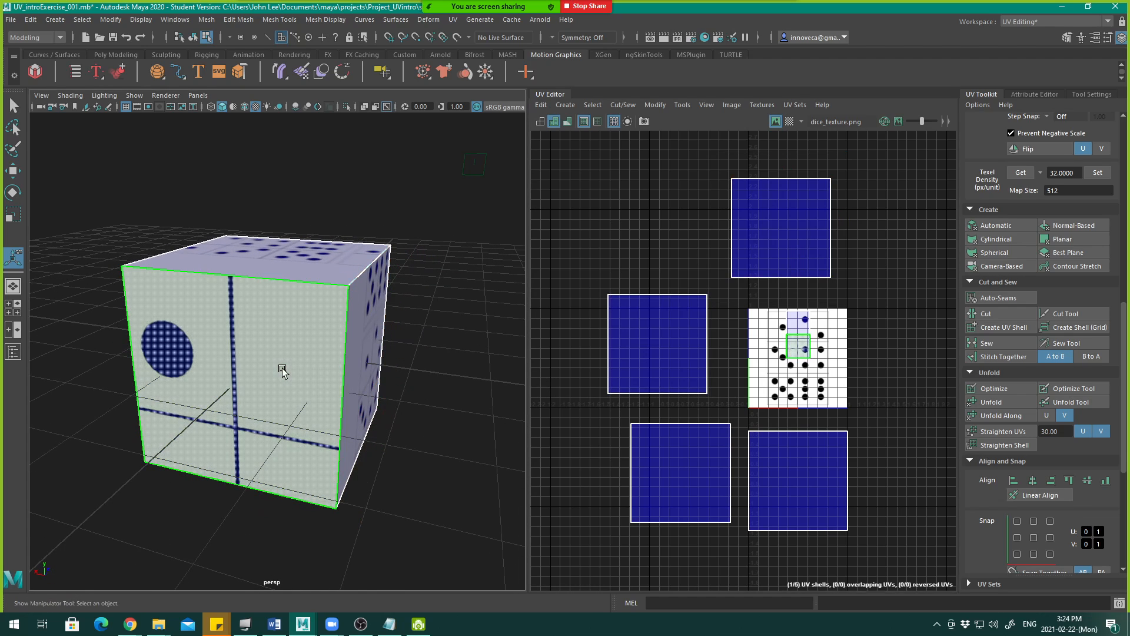
pyautogui.click(1060, 242)
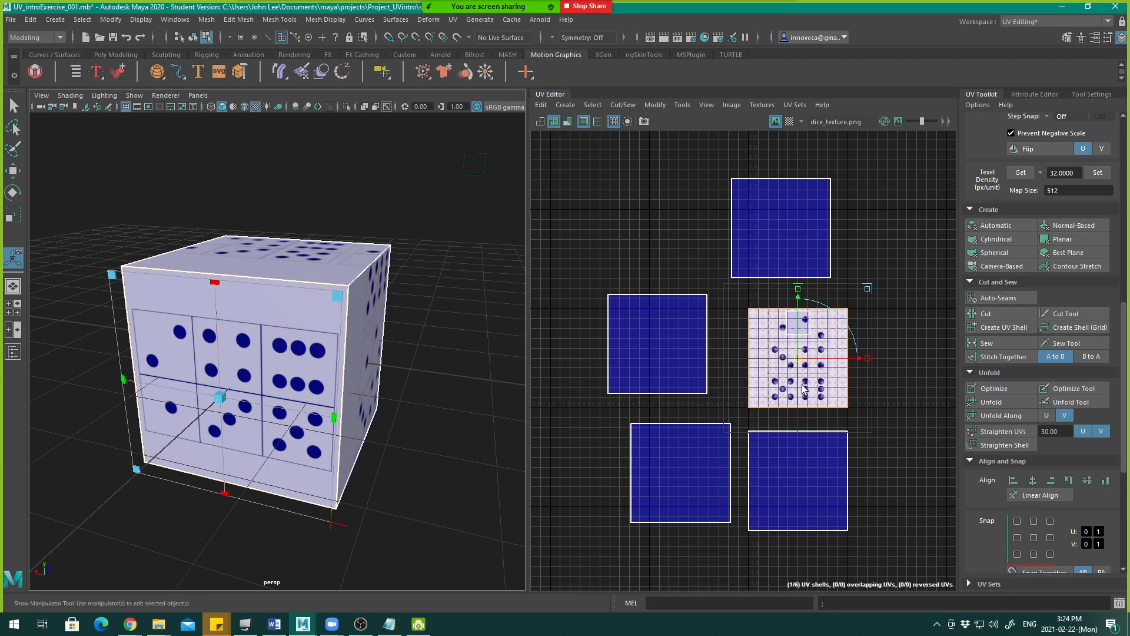
pyautogui.moveTo(799, 359); pyautogui.dragTo(929, 237)
# - Planar-map the cube's bottom face, the last one left on the dice texture, and move its UV shell to the texture's right
pyautogui.keyDown('alt'); pyautogui.moveTo(724, 386); pyautogui.dragTo(582, 385, button='middle'); pyautogui.keyUp('alt')
pyautogui.click(657, 325)
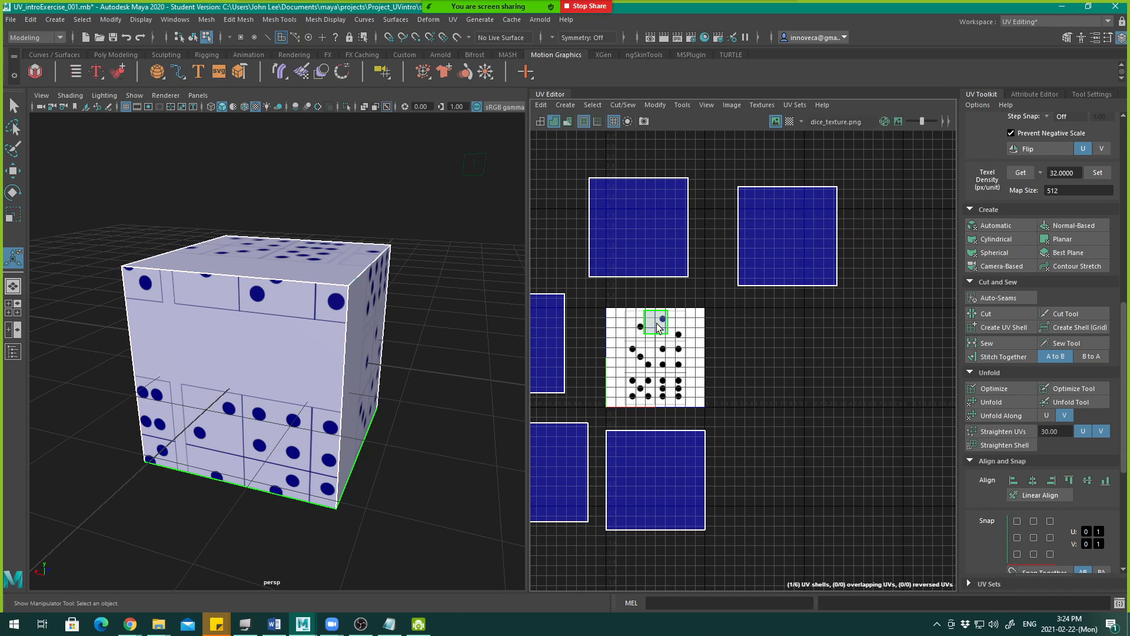
pyautogui.click(1081, 240)
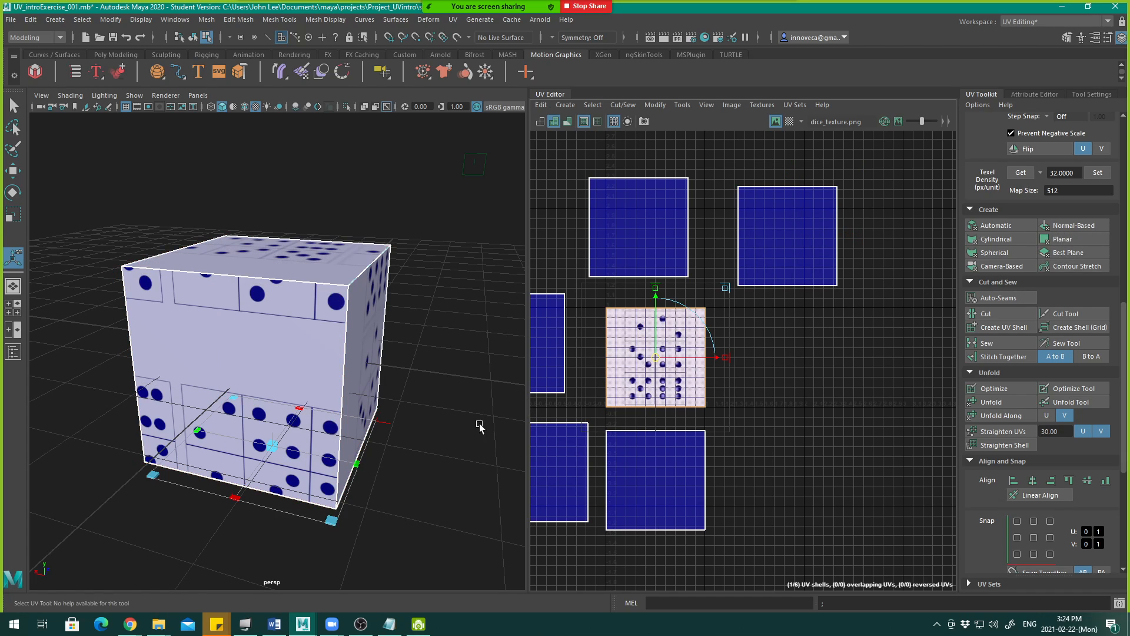
pyautogui.keyDown('alt'); pyautogui.moveTo(480, 427); pyautogui.dragTo(331, 442); pyautogui.keyUp('alt')
pyautogui.keyDown('alt'); pyautogui.moveTo(741, 388); pyautogui.dragTo(810, 395, button='middle'); pyautogui.keyUp('alt')
pyautogui.moveTo(725, 365); pyautogui.dragTo(892, 396)
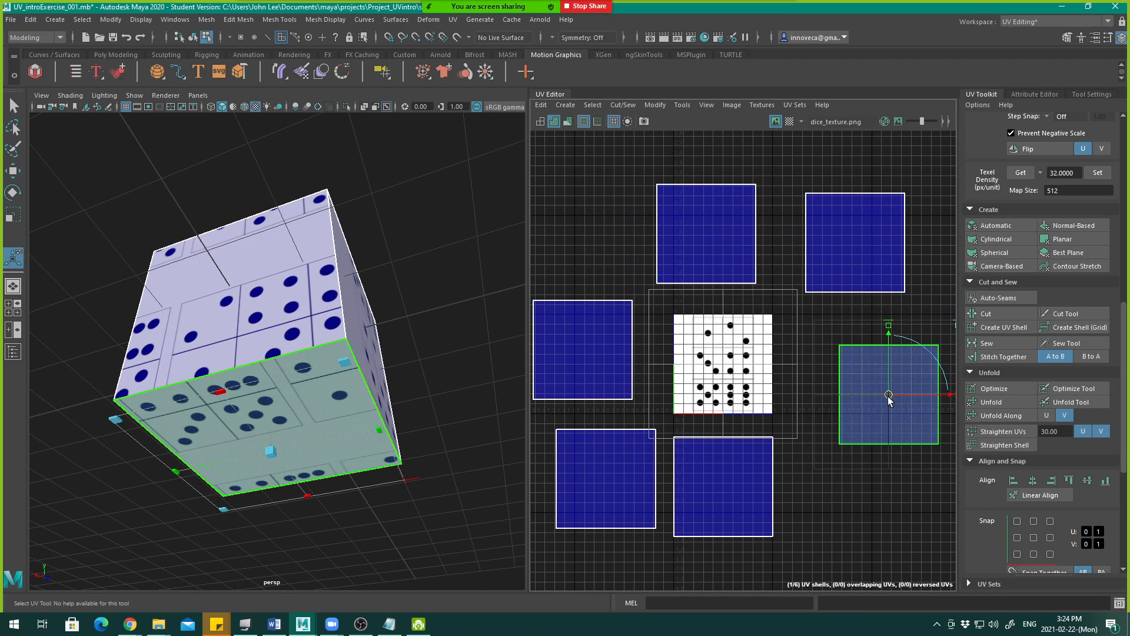
pyautogui.click(871, 487)
# - Select the UVs of all six shells in UV mode and move them down together in the UV Editor
pyautogui.keyDown('alt'); pyautogui.moveTo(904, 473); pyautogui.dragTo(713, 462, button='right'); pyautogui.keyUp('alt')
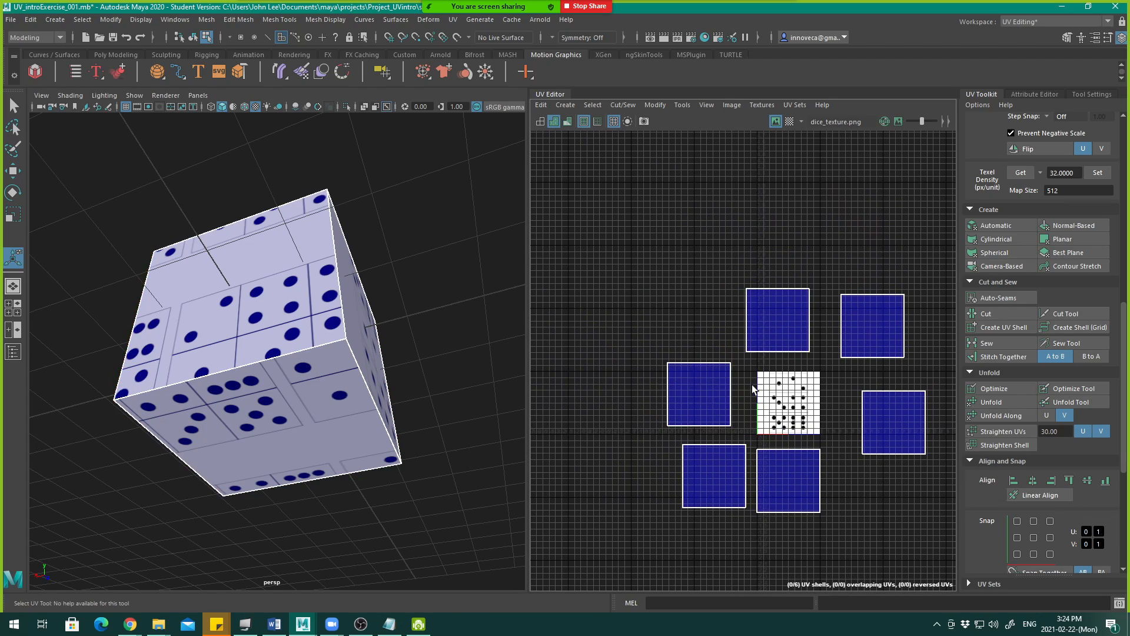
pyautogui.keyDown('alt'); pyautogui.moveTo(353, 351); pyautogui.dragTo(311, 436); pyautogui.keyUp('alt')
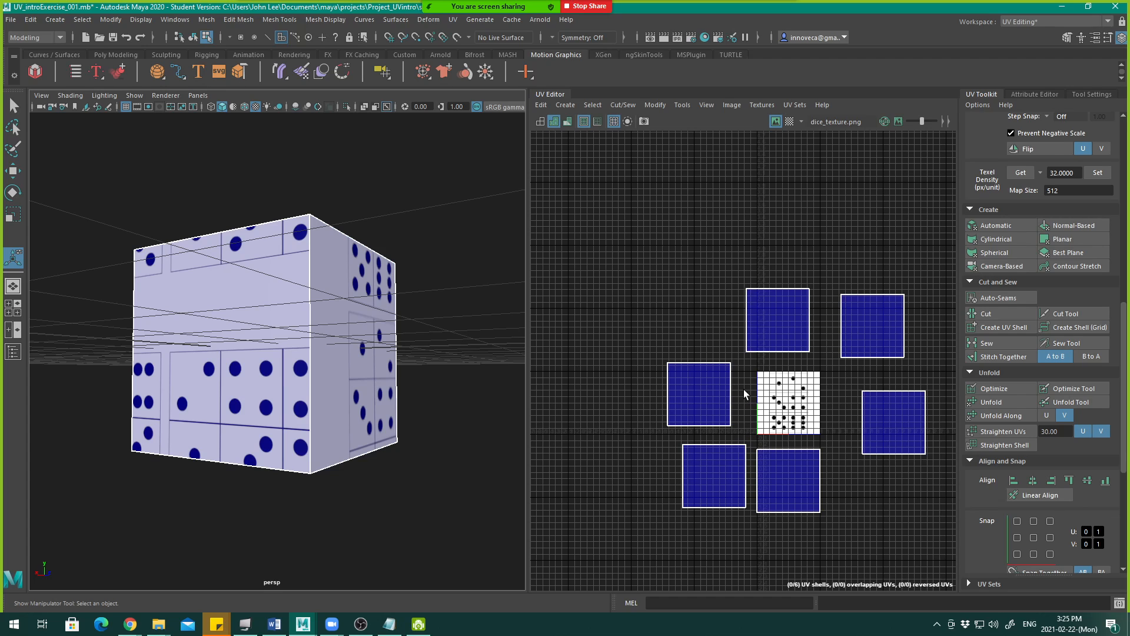
pyautogui.keyDown('alt'); pyautogui.moveTo(744, 390); pyautogui.dragTo(684, 347, button='middle'); pyautogui.keyUp('alt')
pyautogui.scroll(4, 684, 348)
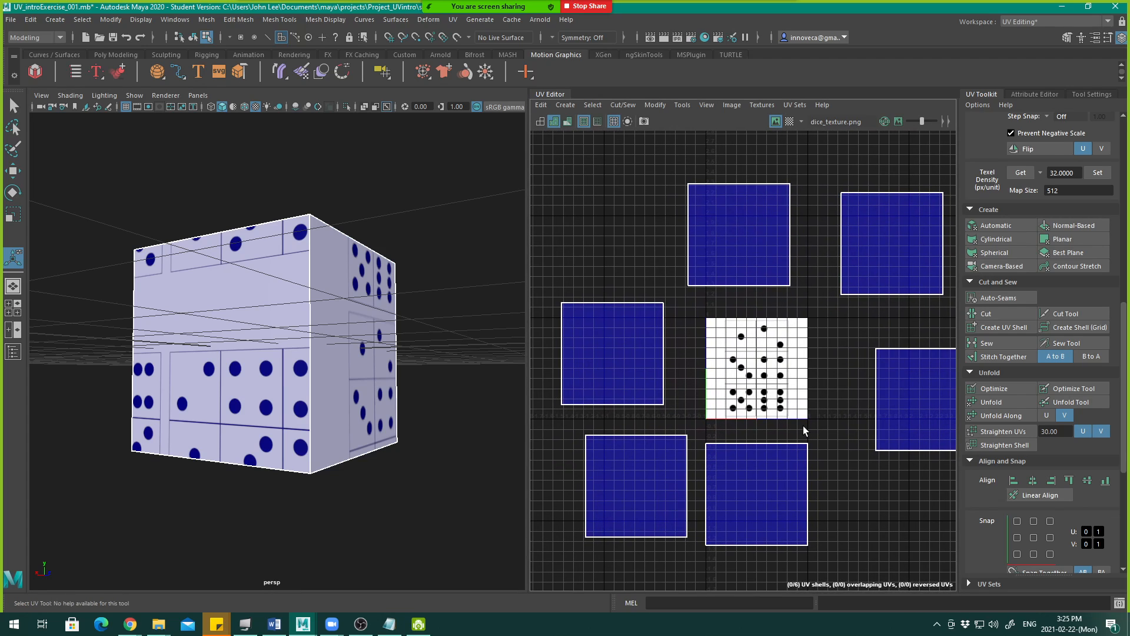
pyautogui.scroll(-2, 803, 426)
pyautogui.keyDown('alt'); pyautogui.moveTo(741, 419); pyautogui.dragTo(715, 404, button='middle'); pyautogui.keyUp('alt')
pyautogui.moveTo(747, 357); pyautogui.dragTo(785, 356, button='right')
pyautogui.moveTo(760, 291); pyautogui.dragTo(794, 291, button='right')
pyautogui.moveTo(543, 167); pyautogui.dragTo(969, 550)
pyautogui.scroll(2, 818, 441)
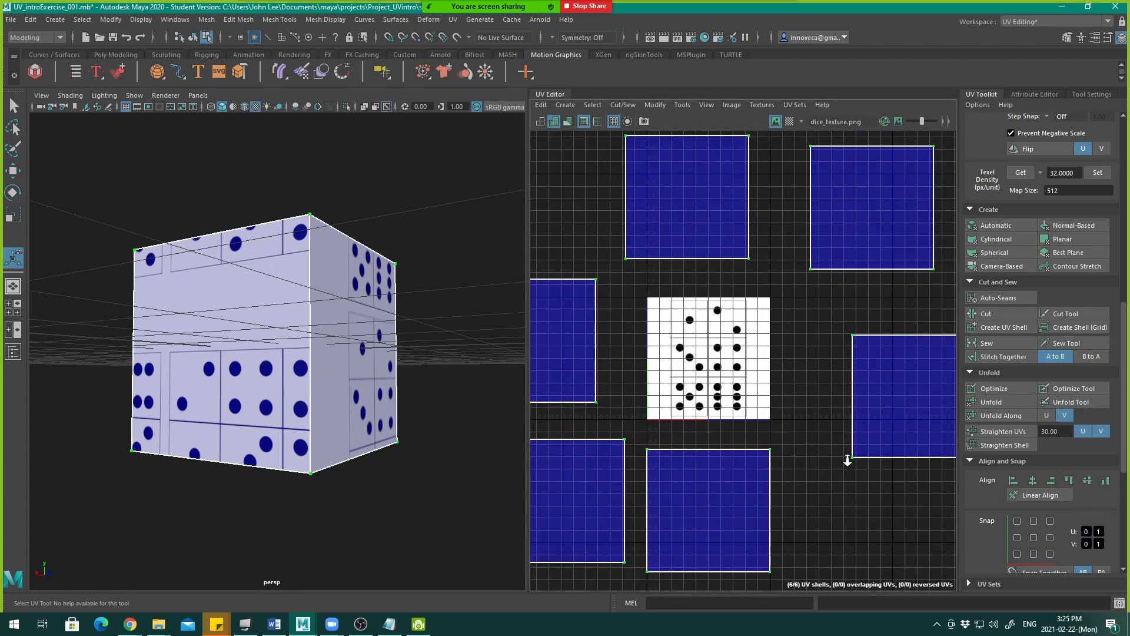
pyautogui.scroll(2, 848, 461)
pyautogui.press('w')
pyautogui.keyDown('alt'); pyautogui.moveTo(820, 441); pyautogui.dragTo(836, 463, button='middle'); pyautogui.keyUp('alt')
pyautogui.moveTo(732, 280); pyautogui.dragTo(743, 390)
pyautogui.scroll(-2, 787, 363)
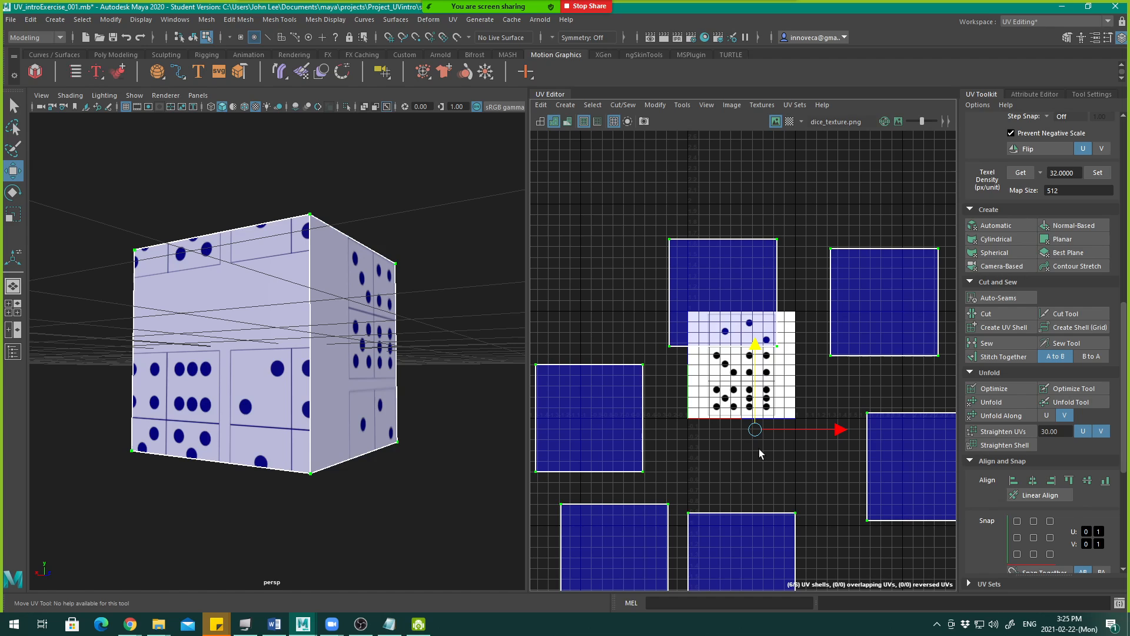
# - Scale all six UV shells down uniformly until each is about the size of one die side on the texture
pyautogui.press('r')
pyautogui.moveTo(761, 434); pyautogui.dragTo(709, 430)
pyautogui.scroll(3, 718, 445)
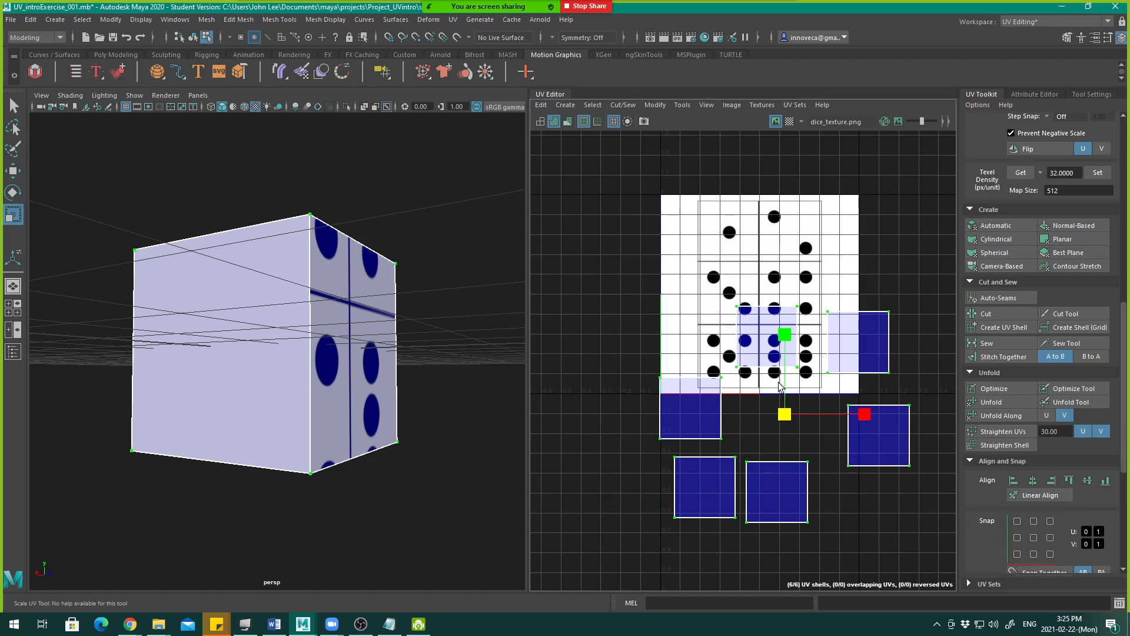
# - Move all six UV shells together so that one of them lines up with the six-dot square of the dice texture
pyautogui.scroll(5, 771, 407)
pyautogui.press('w')
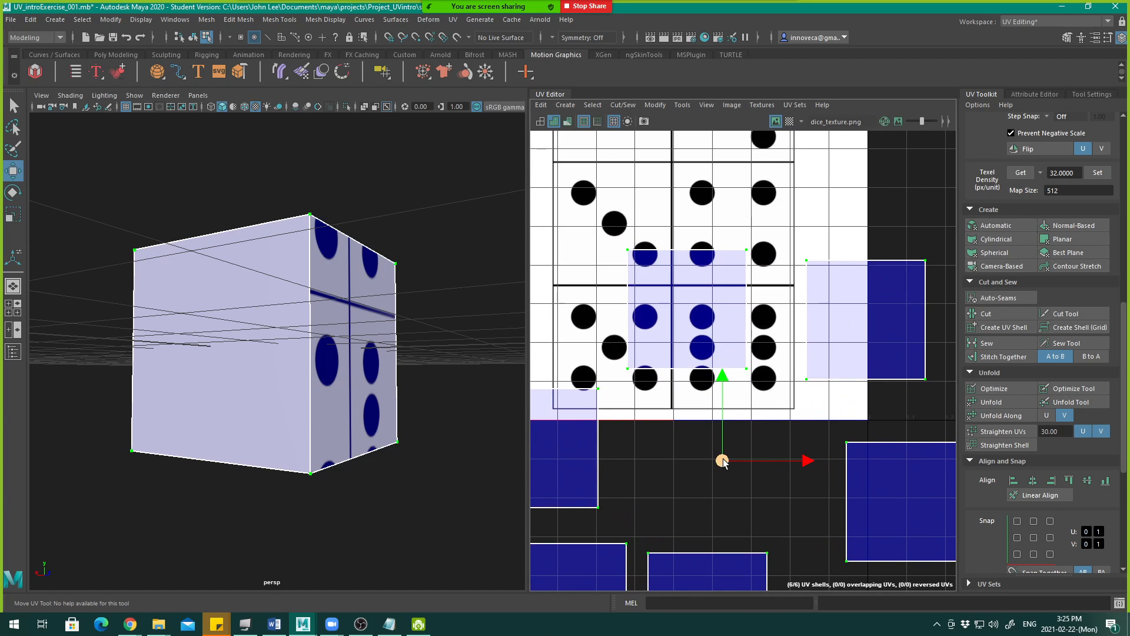
pyautogui.moveTo(722, 461); pyautogui.dragTo(770, 501)
pyautogui.moveTo(850, 498); pyautogui.dragTo(852, 498)
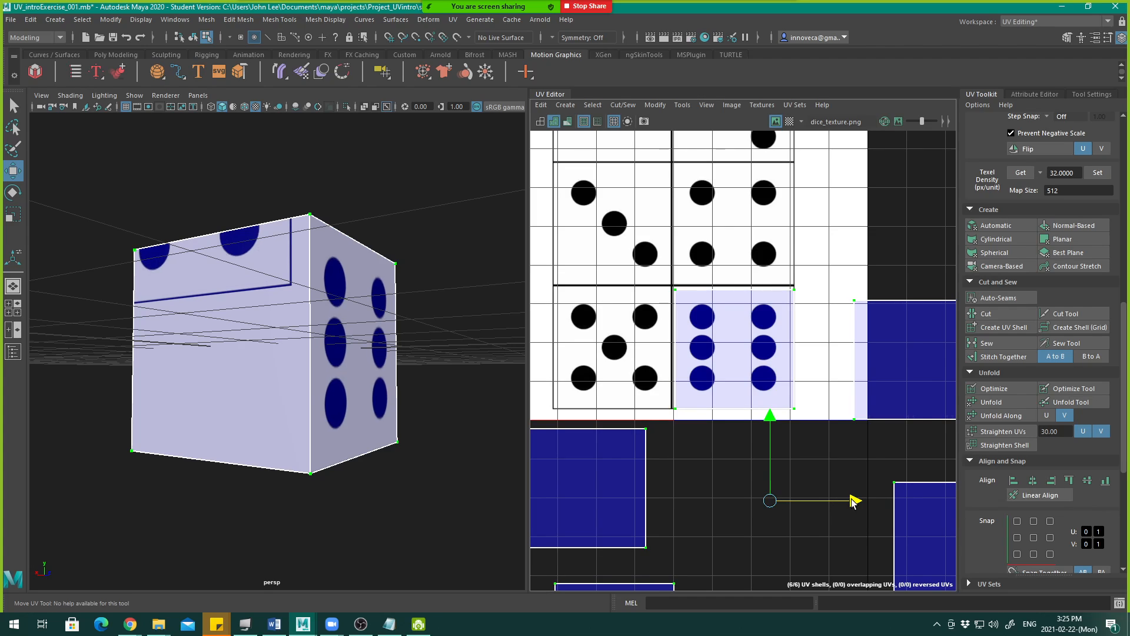
pyautogui.moveTo(772, 421); pyautogui.dragTo(772, 419)
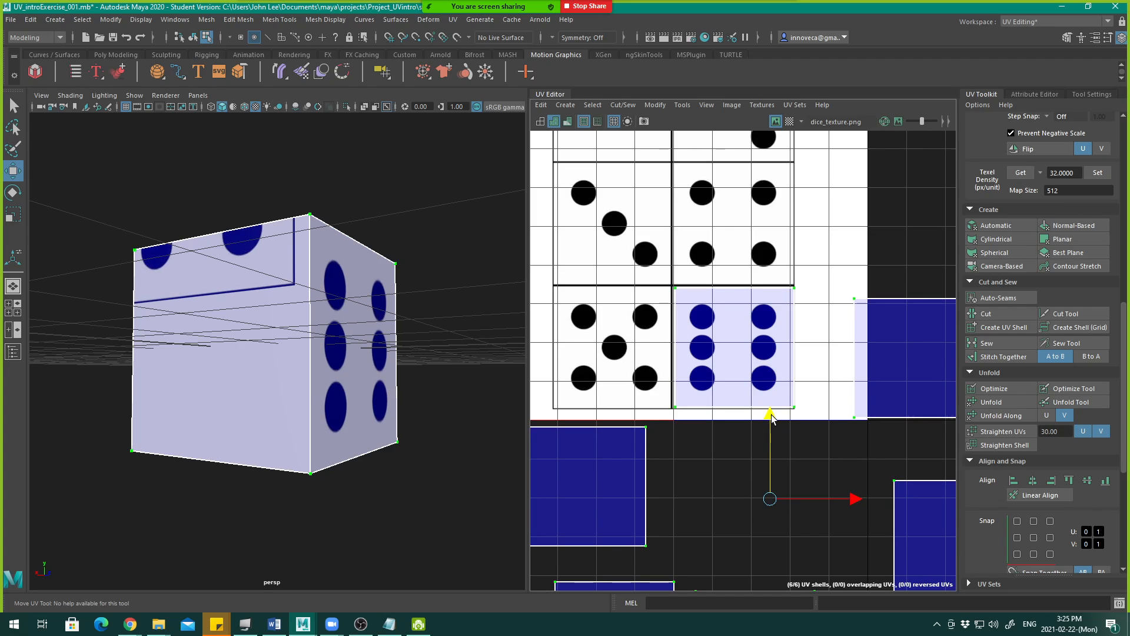
pyautogui.moveTo(857, 499); pyautogui.dragTo(854, 500)
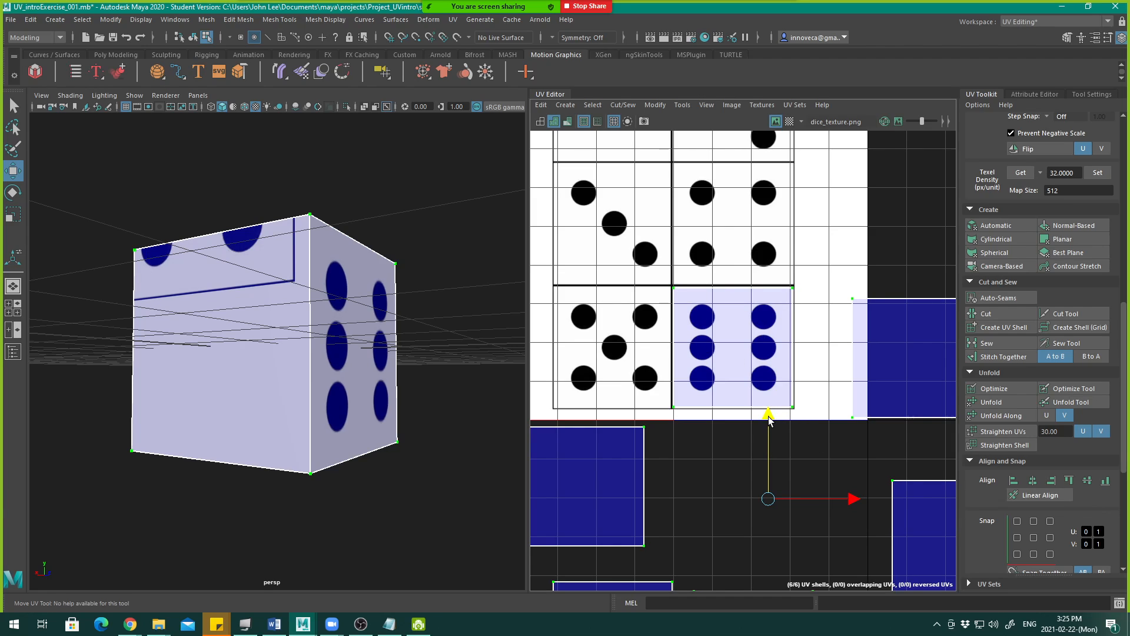
# - Fine-tune the scale and position of all six UV shells so that one of them fits the six-dot square exactly
pyautogui.moveTo(768, 419); pyautogui.dragTo(767, 418)
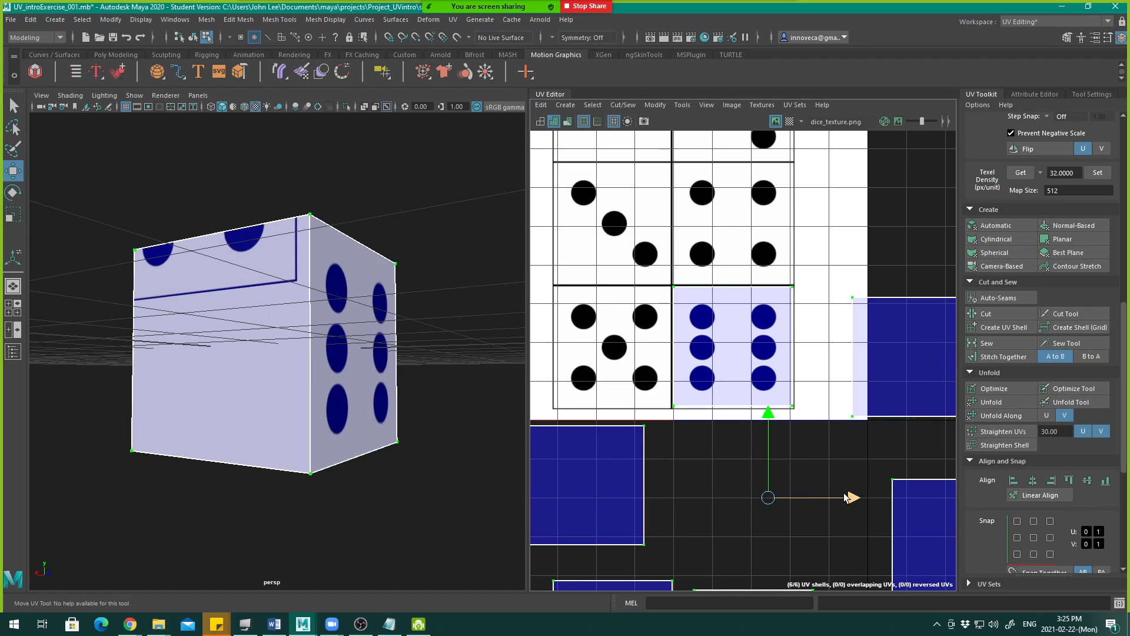
pyautogui.press('r')
pyautogui.moveTo(764, 497); pyautogui.dragTo(765, 496)
pyautogui.press('w')
pyautogui.moveTo(851, 495); pyautogui.dragTo(852, 498)
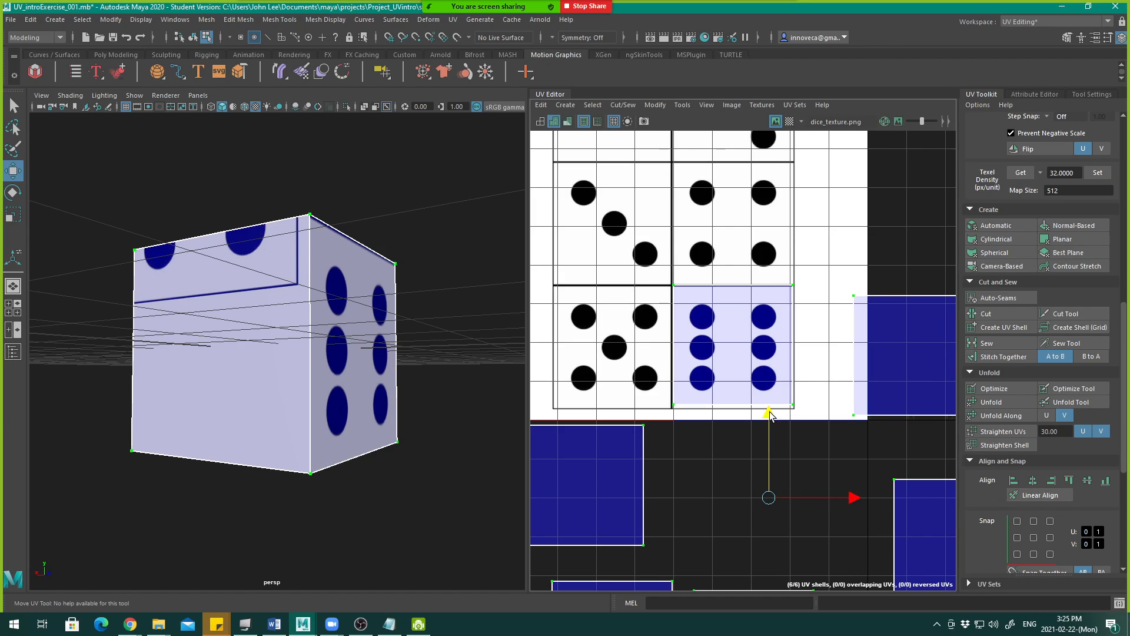
pyautogui.moveTo(769, 411); pyautogui.dragTo(772, 414)
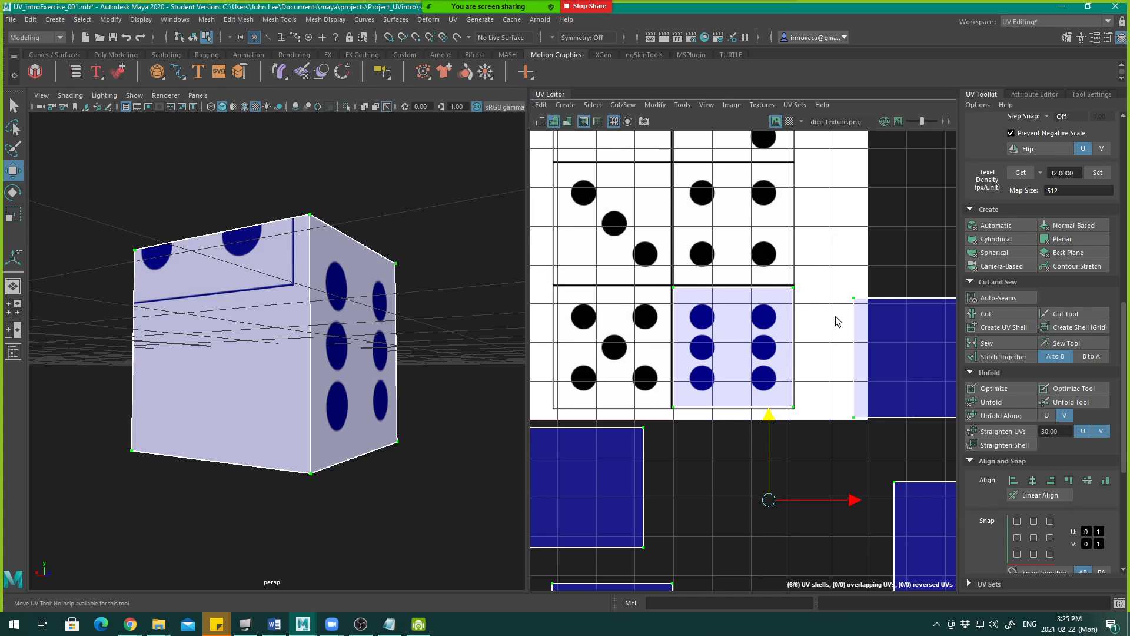
pyautogui.keyDown('alt'); pyautogui.moveTo(410, 317); pyautogui.dragTo(378, 328); pyautogui.keyUp('alt')
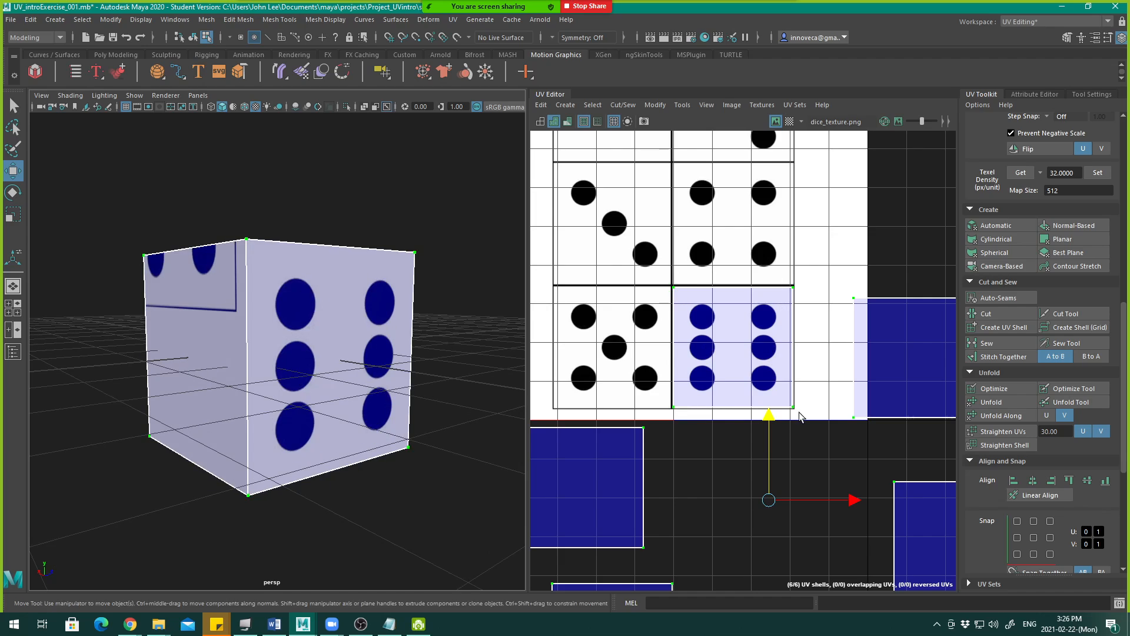
pyautogui.keyDown('alt'); pyautogui.moveTo(377, 382); pyautogui.dragTo(244, 287); pyautogui.keyUp('alt')
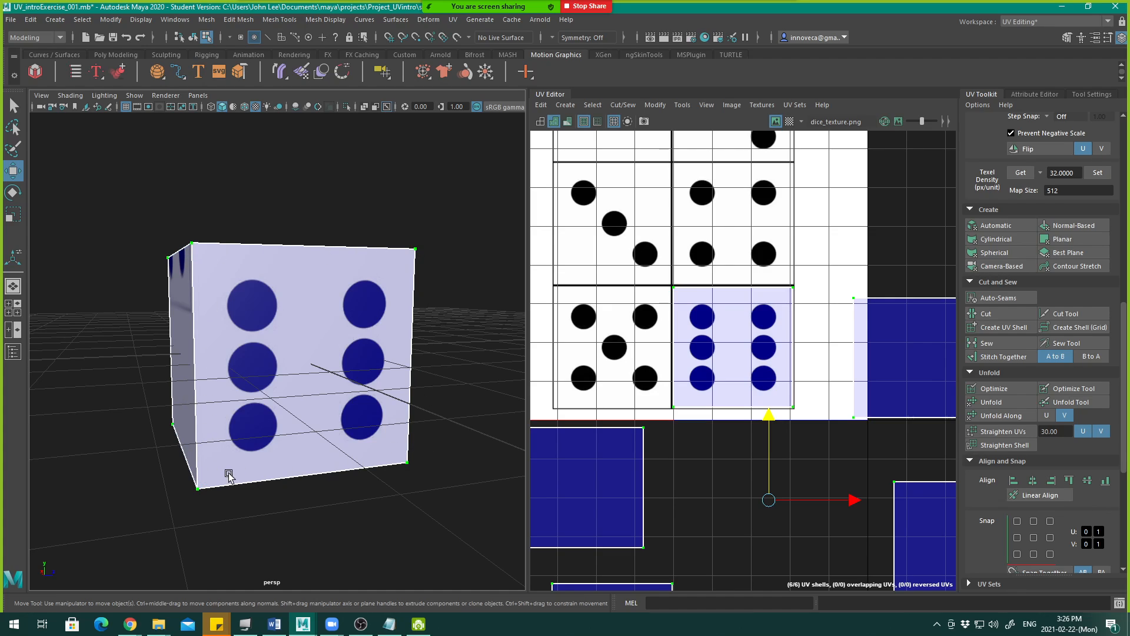
# - In face mode, select the side face adjacent to the six-dot face and move its UV shell onto the five-dot square
pyautogui.moveTo(368, 364); pyautogui.dragTo(352, 323, button='right')
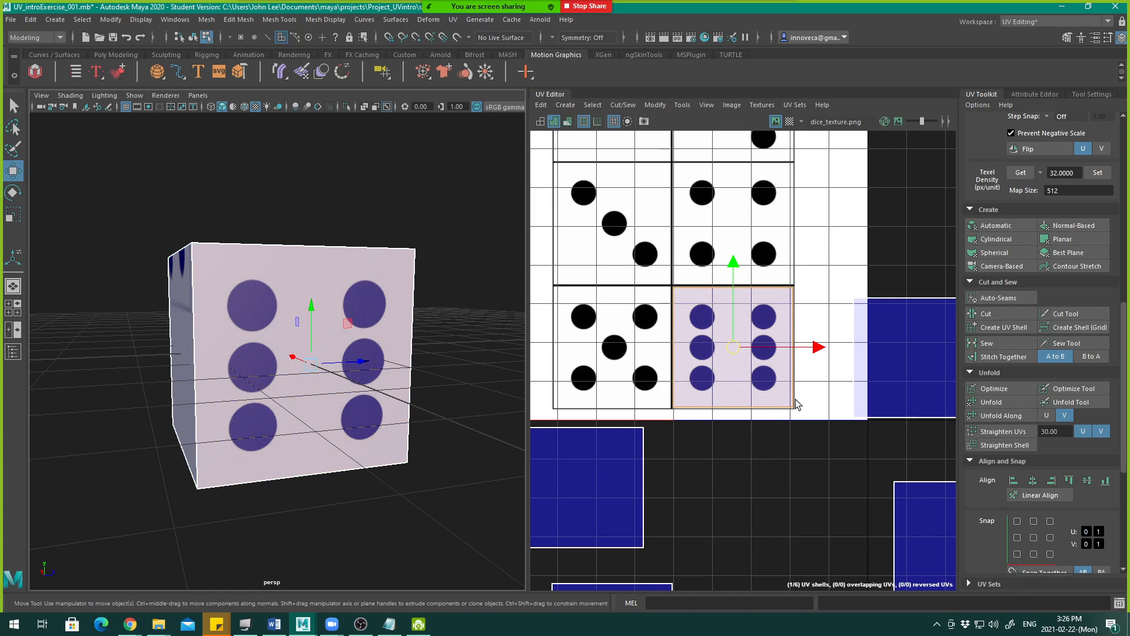
pyautogui.keyDown('alt'); pyautogui.moveTo(328, 337); pyautogui.dragTo(395, 380); pyautogui.keyUp('alt')
pyautogui.click(436, 316)
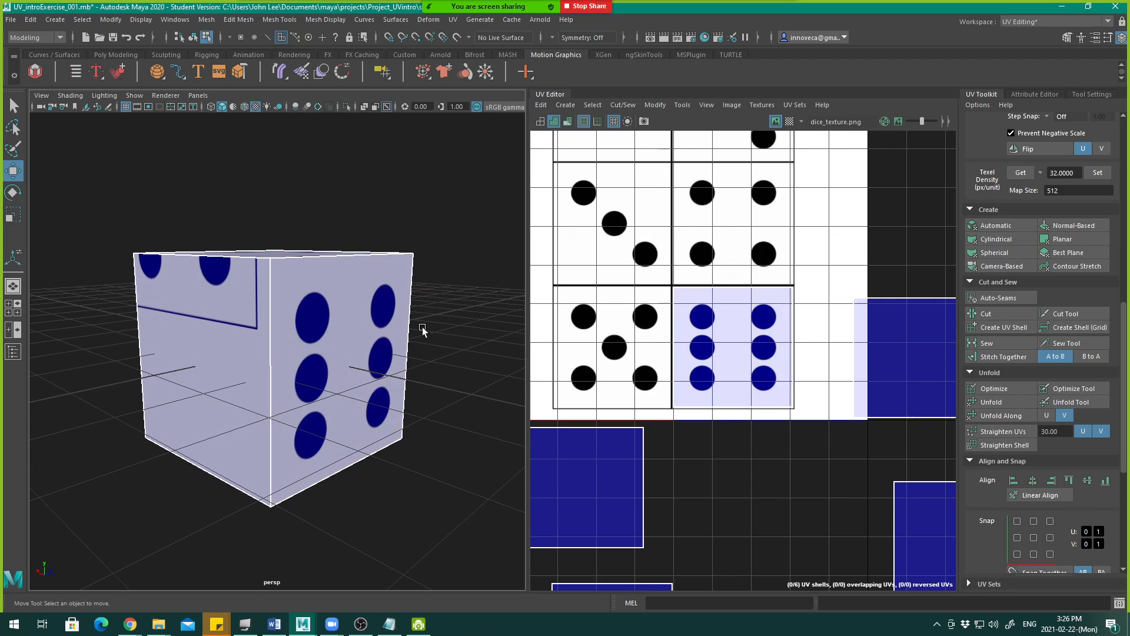
pyautogui.click(394, 313)
pyautogui.keyDown('alt'); pyautogui.moveTo(361, 302); pyautogui.dragTo(253, 356); pyautogui.keyUp('alt')
pyautogui.click(251, 359)
pyautogui.click(252, 361)
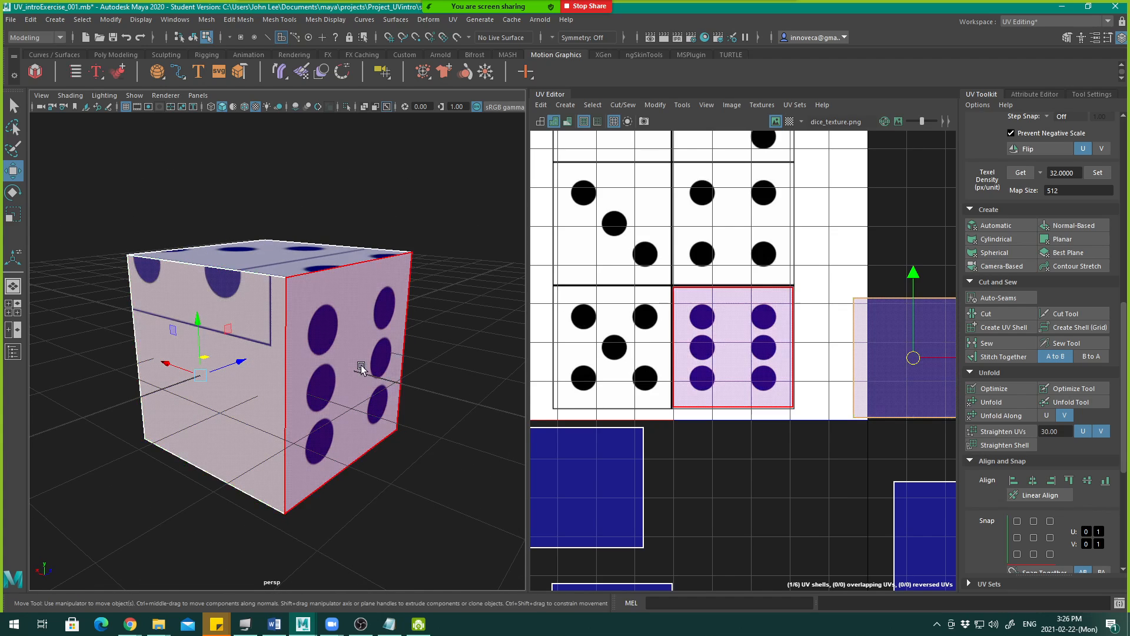
pyautogui.scroll(-3, 758, 385)
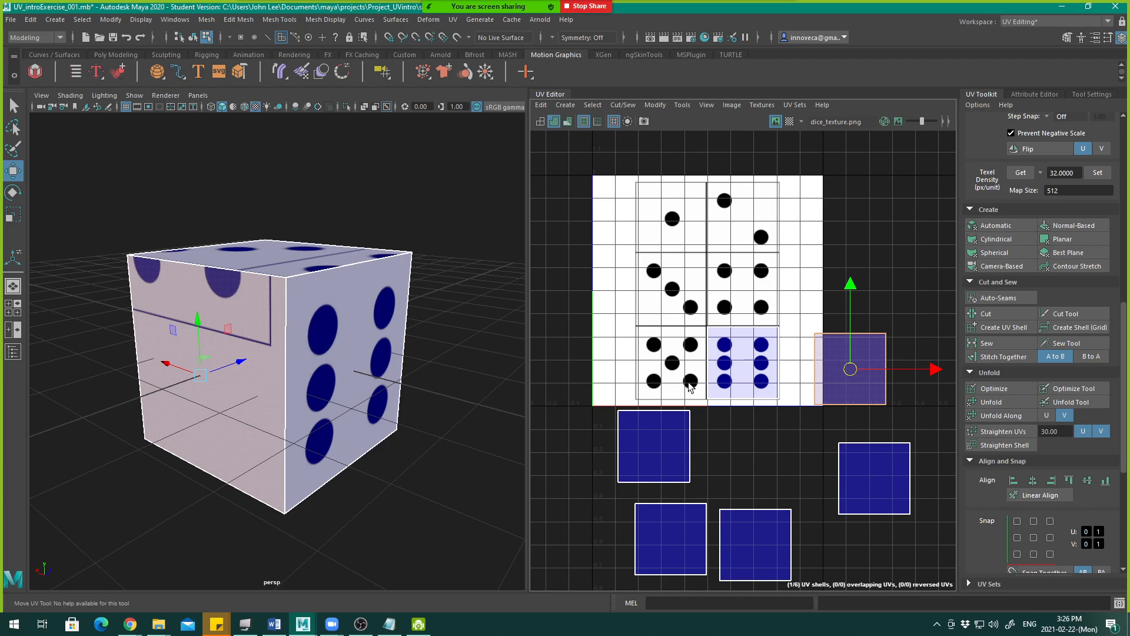
pyautogui.moveTo(850, 369); pyautogui.dragTo(673, 365)
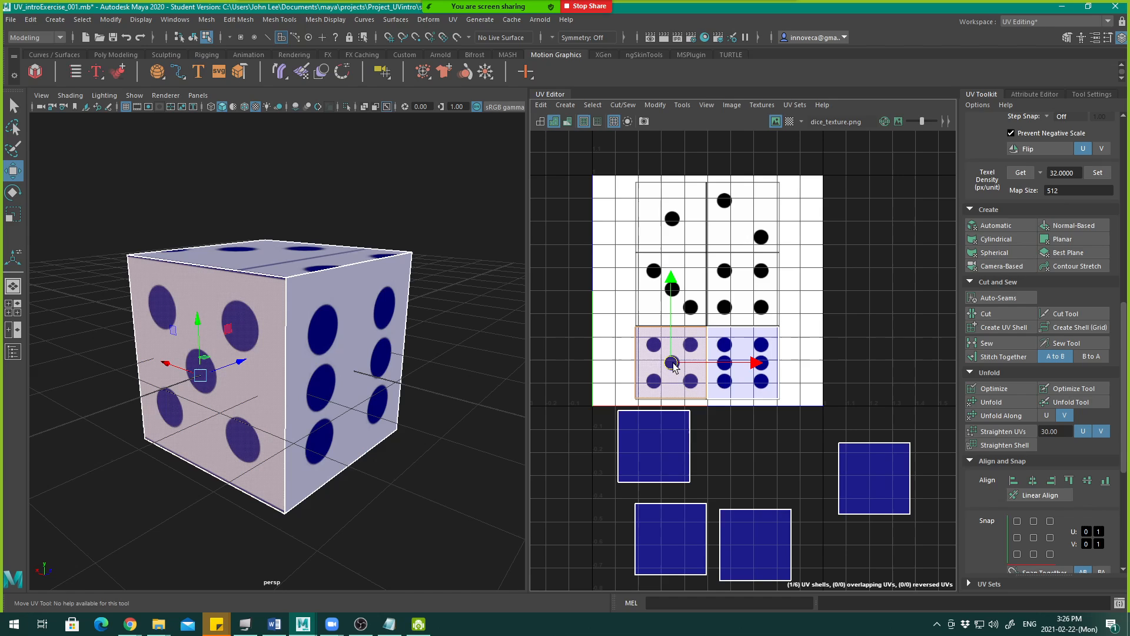
pyautogui.scroll(5, 673, 365)
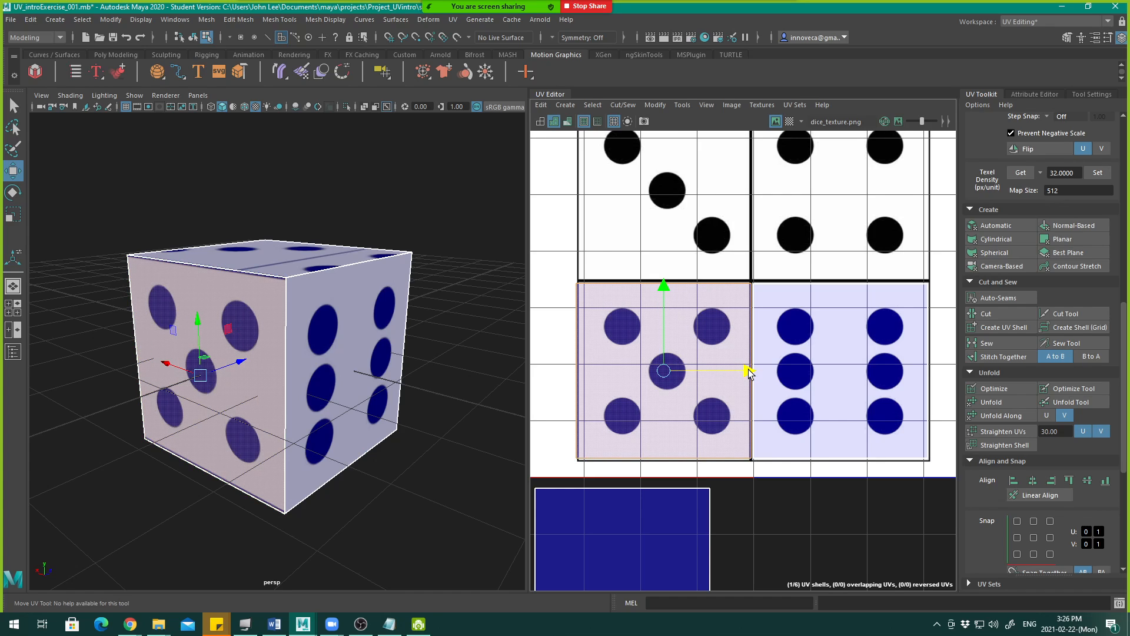
pyautogui.keyDown('alt'); pyautogui.moveTo(465, 365); pyautogui.dragTo(381, 360, button='right'); pyautogui.keyUp('alt')
pyautogui.keyDown('alt'); pyautogui.moveTo(381, 360); pyautogui.dragTo(421, 387); pyautogui.keyUp('alt')
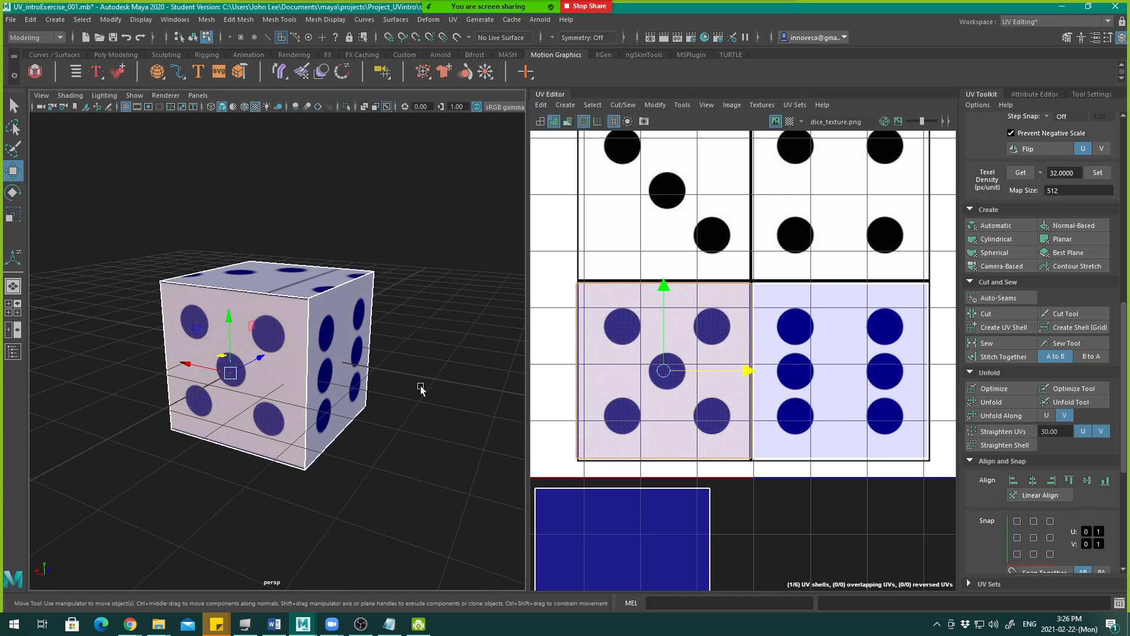
pyautogui.click(420, 386)
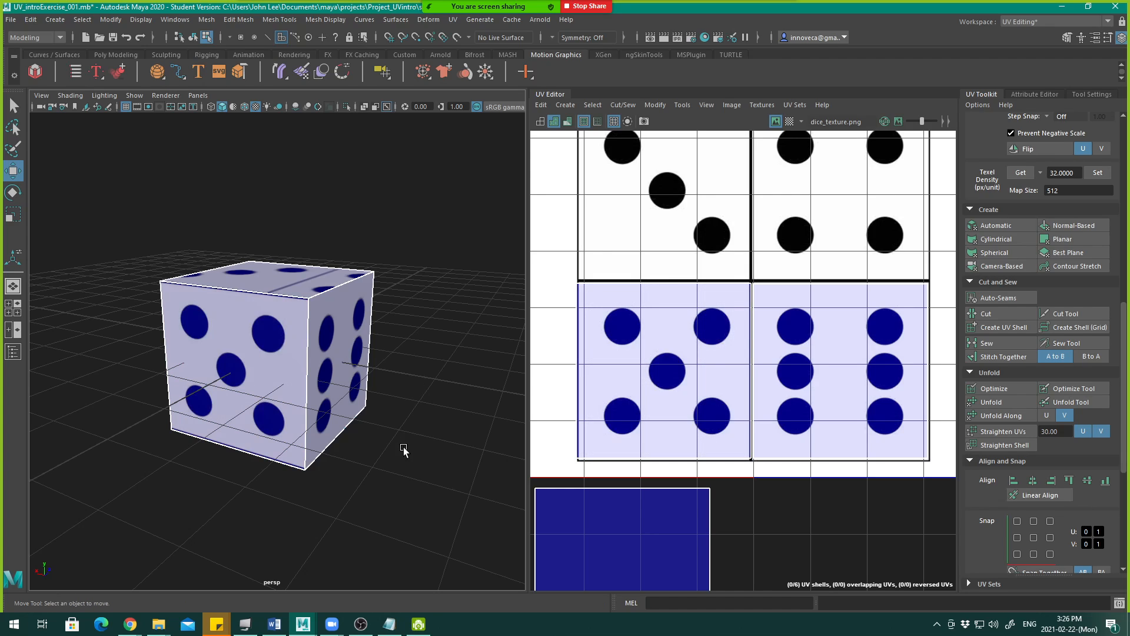
# - Select the cube face opposite the six-dot face and move its UV shell onto the one-dot square of the texture
pyautogui.keyDown('alt'); pyautogui.moveTo(404, 450); pyautogui.dragTo(331, 393); pyautogui.keyUp('alt')
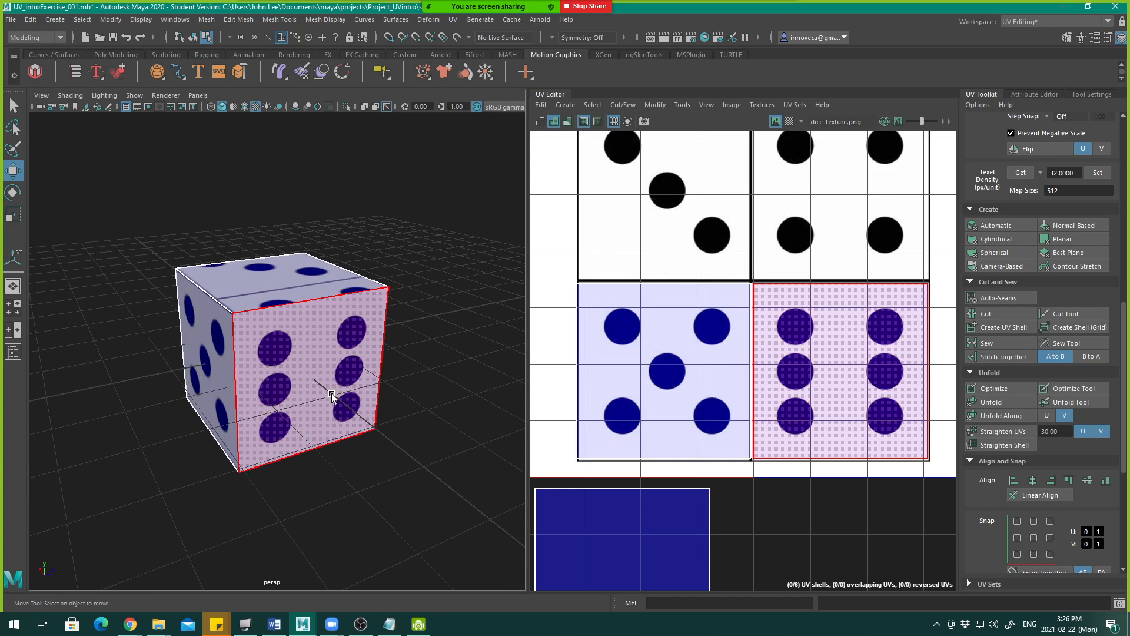
pyautogui.click(325, 375)
pyautogui.keyDown('alt'); pyautogui.moveTo(189, 394); pyautogui.dragTo(376, 402); pyautogui.keyUp('alt')
pyautogui.click(320, 459)
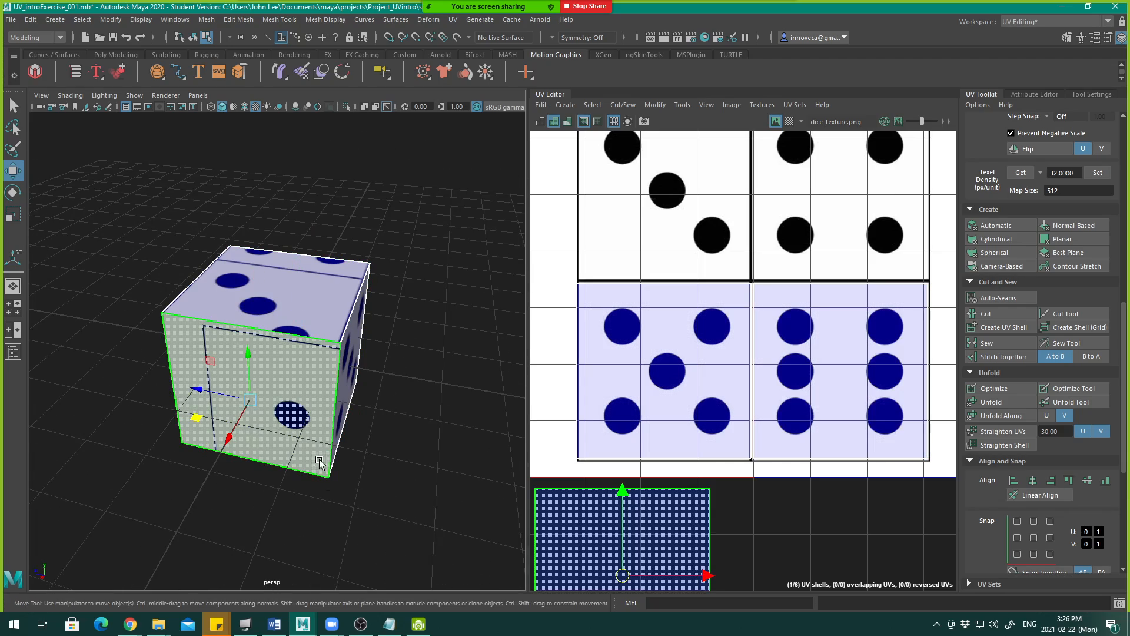
pyautogui.keyDown('alt'); pyautogui.moveTo(391, 458); pyautogui.dragTo(363, 488); pyautogui.keyUp('alt')
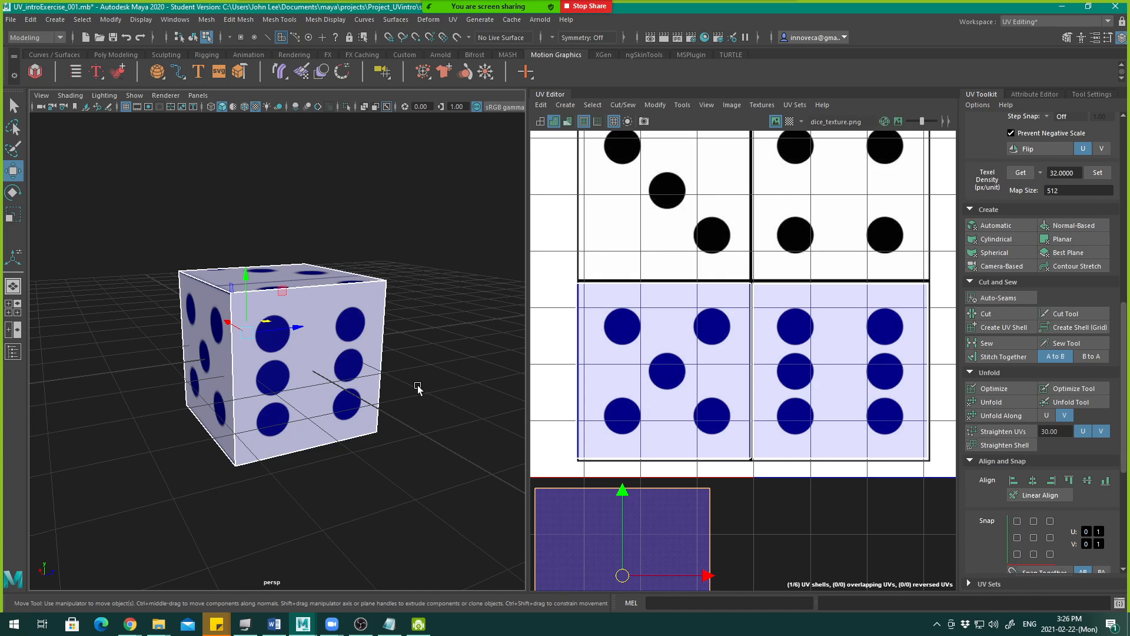
pyautogui.click(419, 411)
pyautogui.click(328, 386)
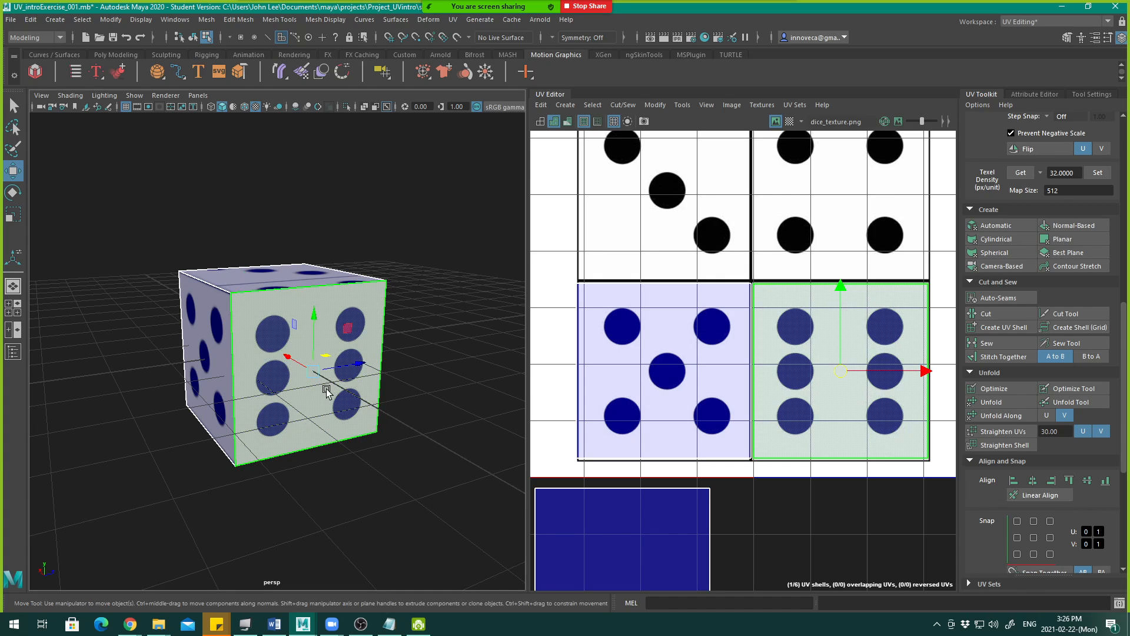
pyautogui.keyDown('alt'); pyautogui.moveTo(141, 385); pyautogui.dragTo(328, 346); pyautogui.keyUp('alt')
pyautogui.click(328, 347)
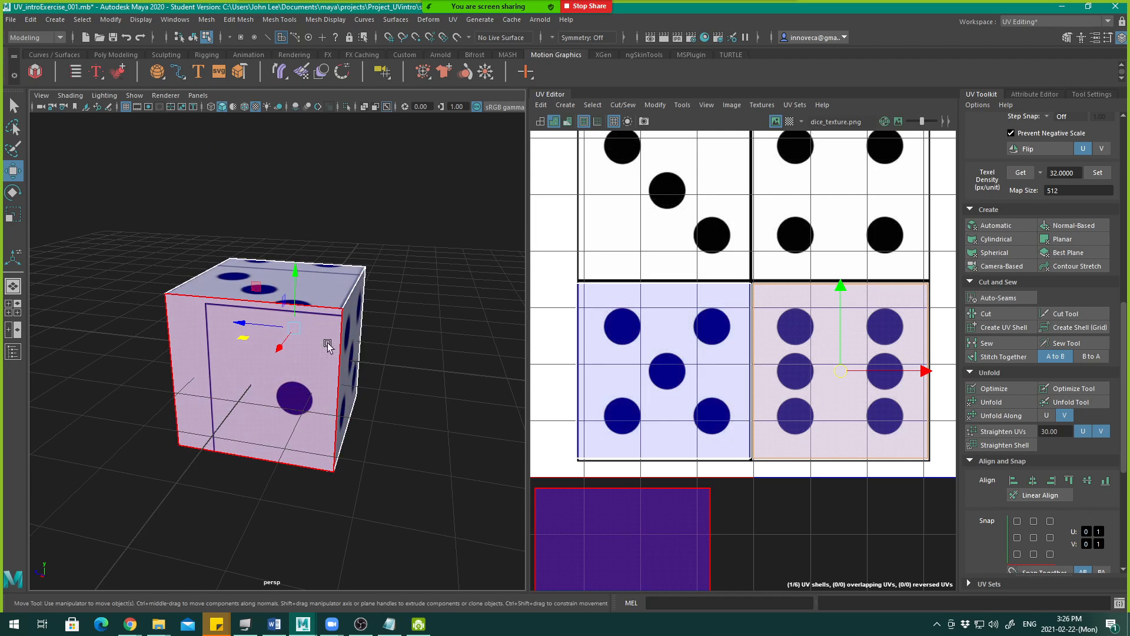
pyautogui.click(292, 388)
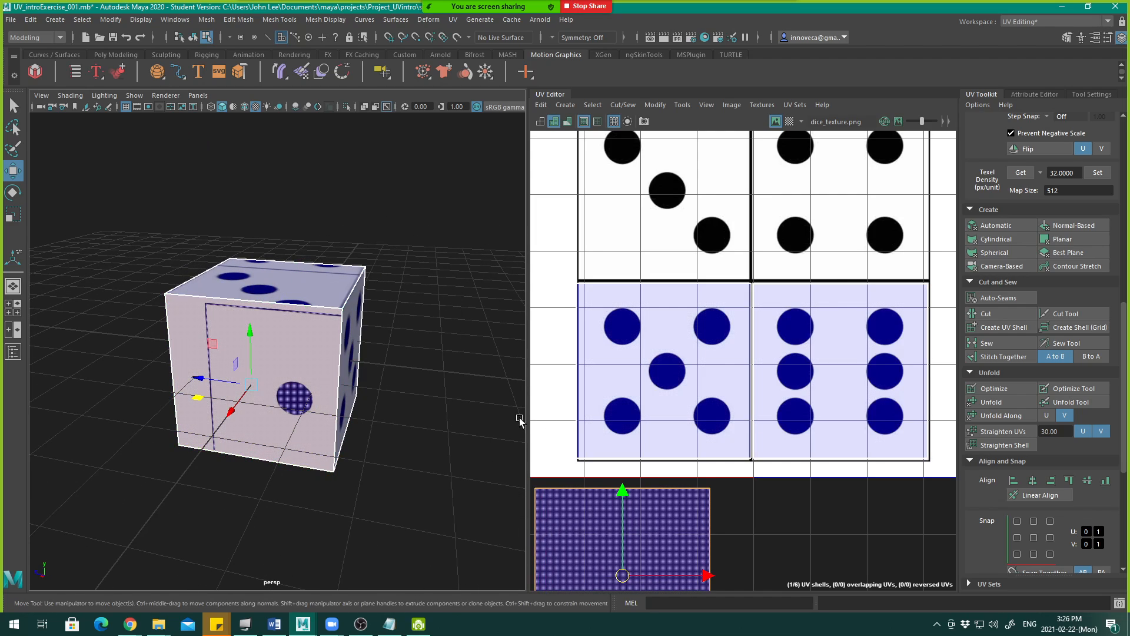
pyautogui.keyDown('alt'); pyautogui.moveTo(847, 475); pyautogui.dragTo(622, 457, button='right'); pyautogui.keyUp('alt')
pyautogui.keyDown('alt'); pyautogui.moveTo(621, 457); pyautogui.dragTo(583, 451, button='middle'); pyautogui.keyUp('alt')
pyautogui.keyDown('alt'); pyautogui.moveTo(583, 451); pyautogui.dragTo(634, 469, button='right'); pyautogui.keyUp('alt')
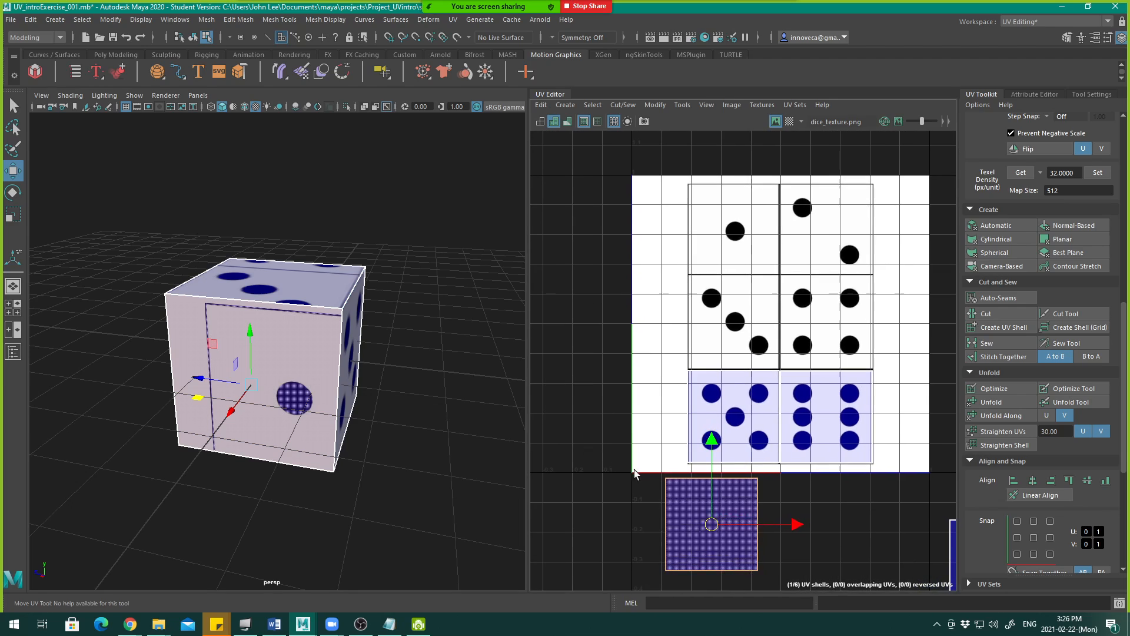
pyautogui.moveTo(713, 524); pyautogui.dragTo(738, 233)
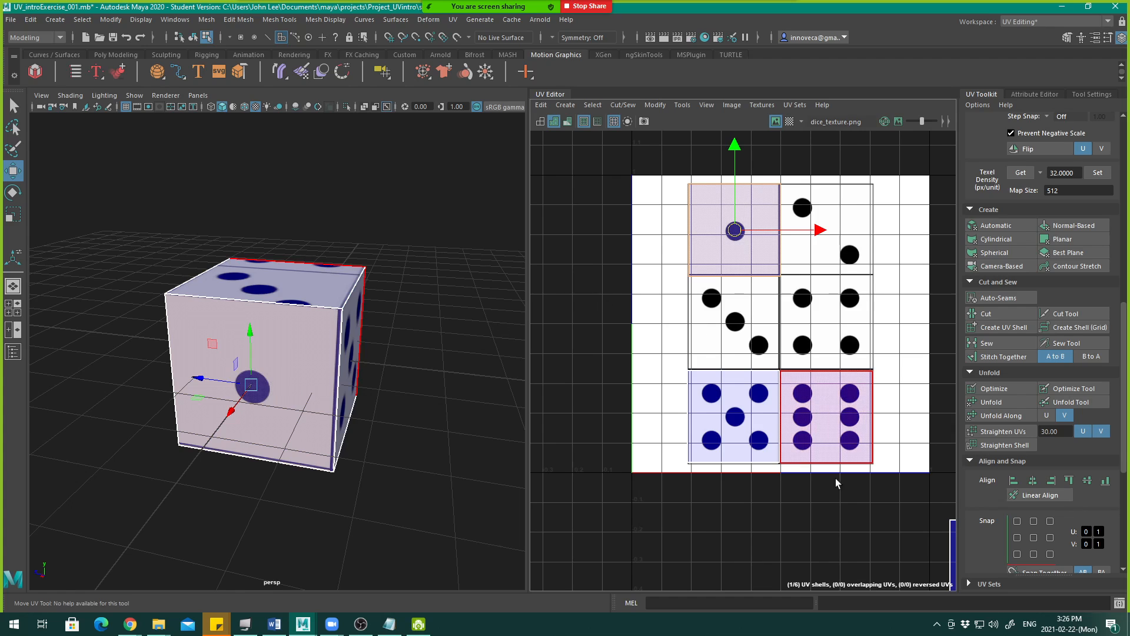
# - Select the UV shell of the face opposite the five-dot face and move it onto the two-dot square
pyautogui.keyDown('alt'); pyautogui.moveTo(836, 480); pyautogui.dragTo(661, 477, button='right'); pyautogui.keyUp('alt')
pyautogui.keyDown('alt'); pyautogui.moveTo(661, 477); pyautogui.dragTo(644, 411, button='middle'); pyautogui.keyUp('alt')
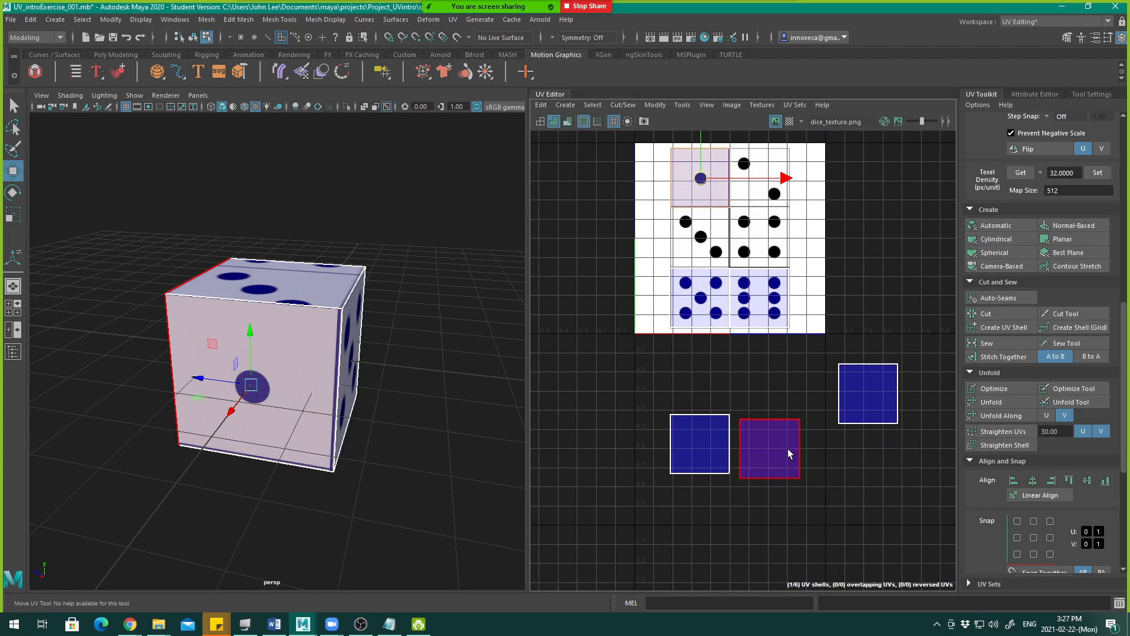
pyautogui.keyDown('alt'); pyautogui.moveTo(450, 424); pyautogui.dragTo(323, 428); pyautogui.keyUp('alt')
pyautogui.keyDown('alt'); pyautogui.moveTo(201, 426); pyautogui.dragTo(265, 366); pyautogui.keyUp('alt')
pyautogui.click(376, 321)
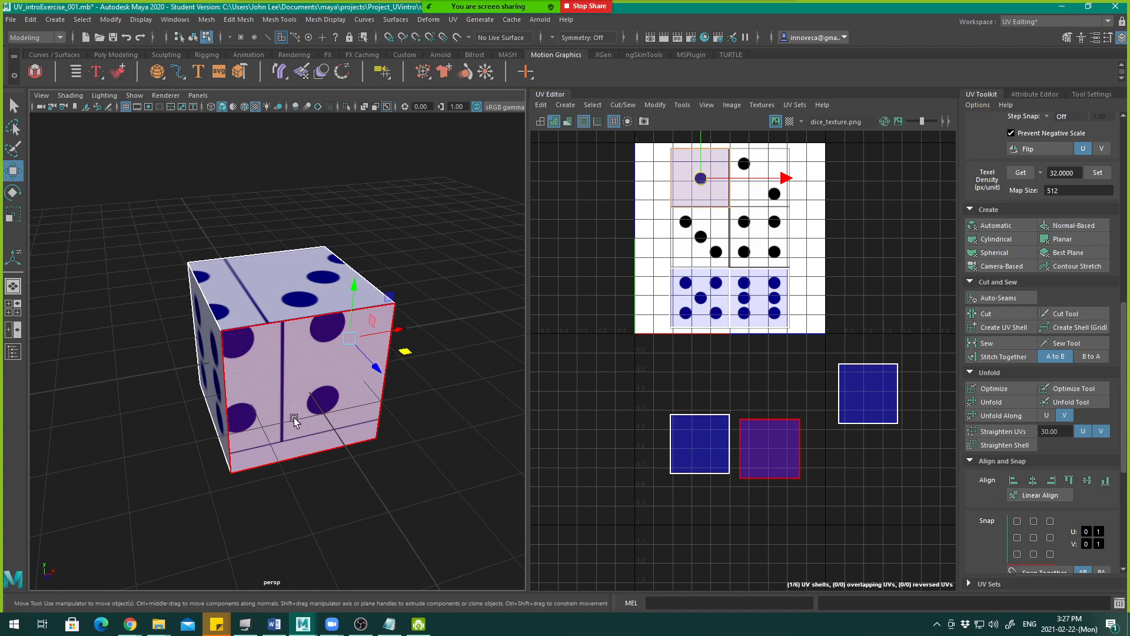
pyautogui.click(765, 452)
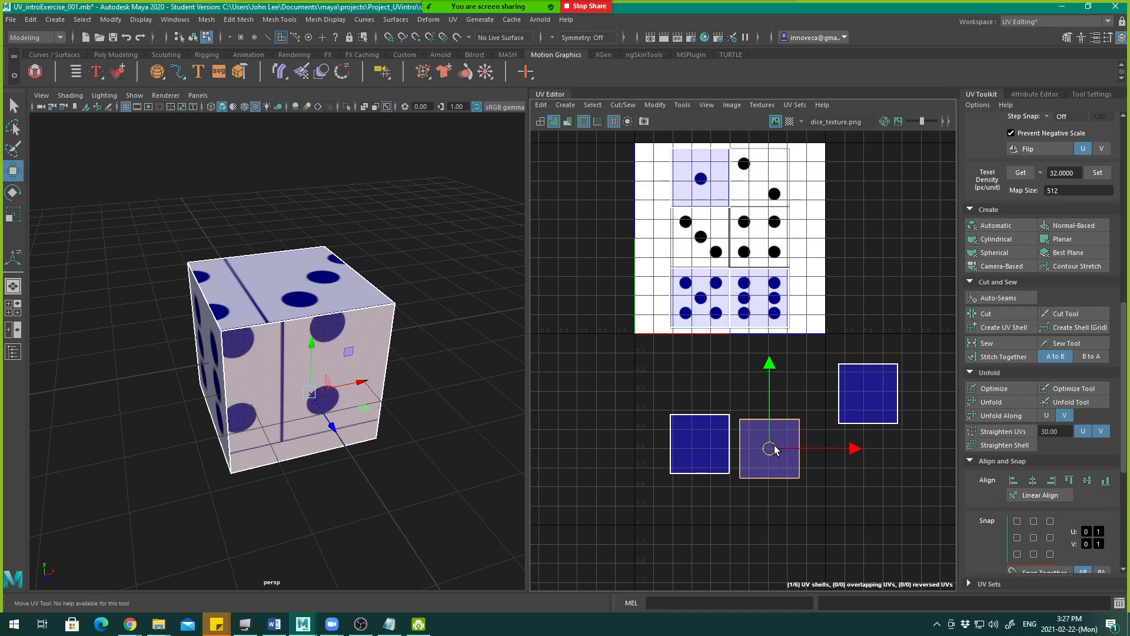
pyautogui.moveTo(767, 455); pyautogui.dragTo(765, 177)
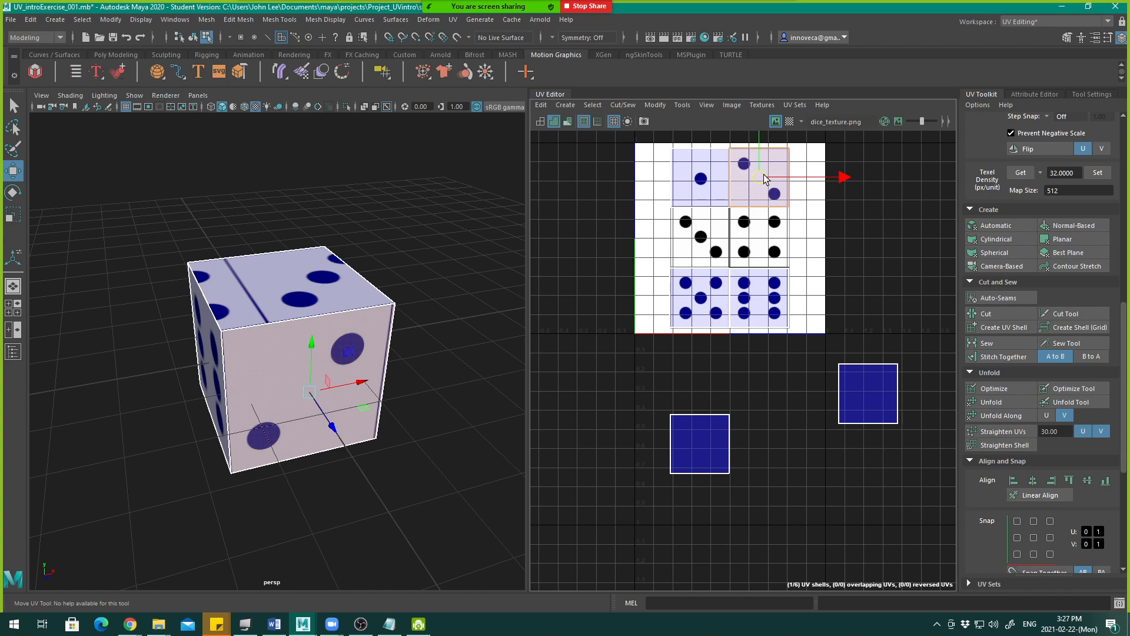
pyautogui.scroll(3, 365, 377)
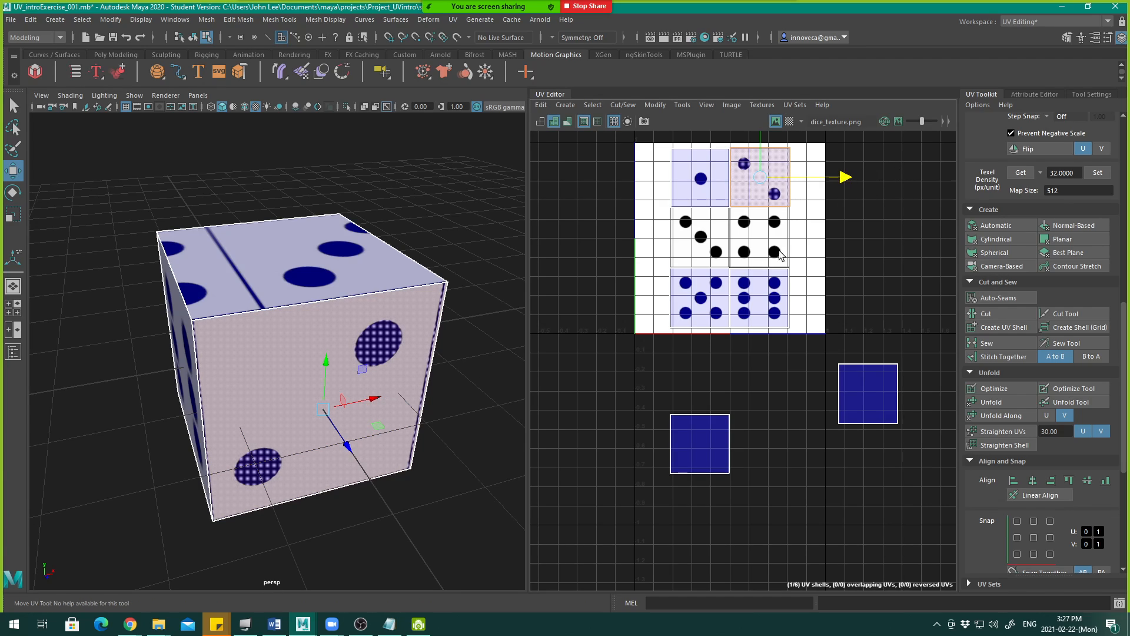
# - Move the top face's UV shell onto the four-dot square and the bottom face's shell onto the three-dot square
pyautogui.keyDown('alt'); pyautogui.moveTo(367, 361); pyautogui.dragTo(409, 242); pyautogui.keyUp('alt')
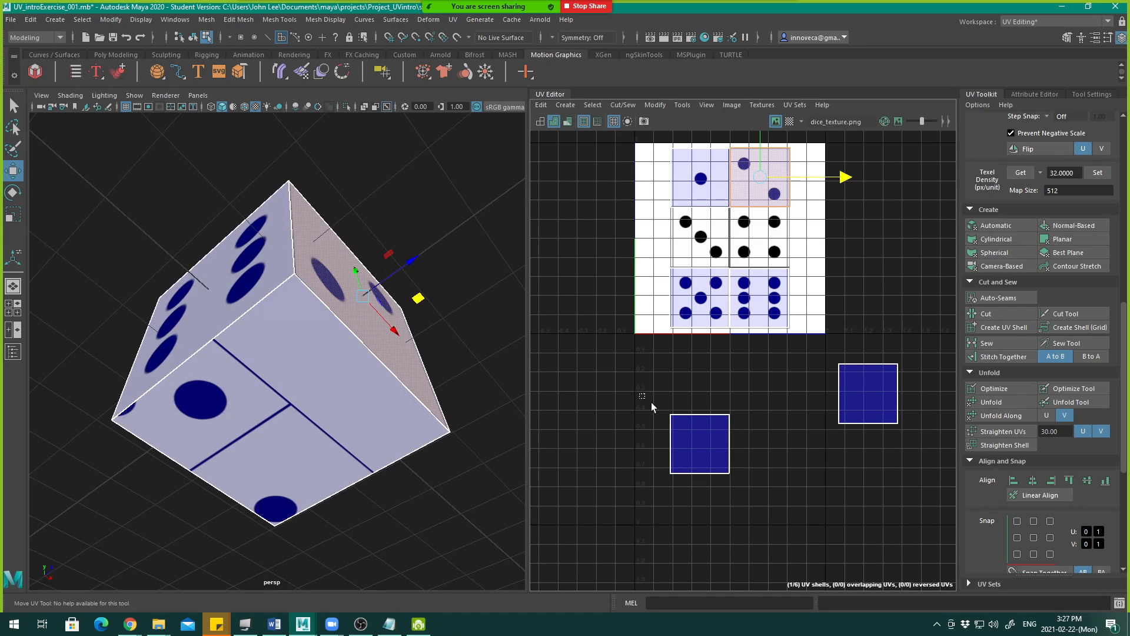
pyautogui.moveTo(652, 402); pyautogui.dragTo(772, 512)
pyautogui.moveTo(707, 455); pyautogui.dragTo(763, 239)
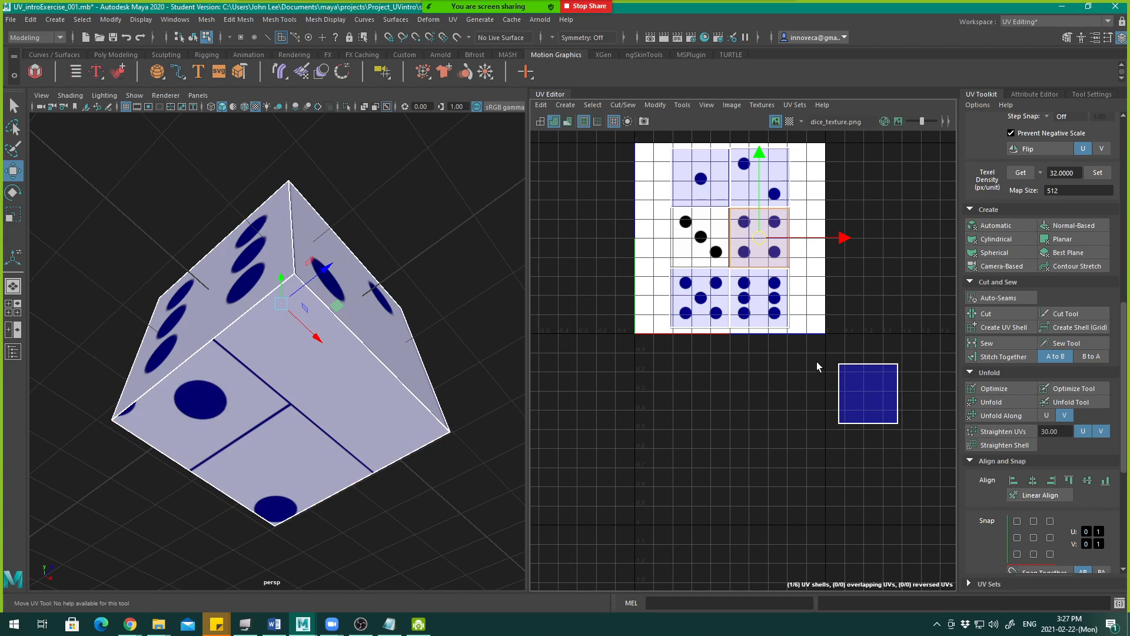
pyautogui.moveTo(818, 360); pyautogui.dragTo(910, 451)
pyautogui.moveTo(868, 393); pyautogui.dragTo(701, 235)
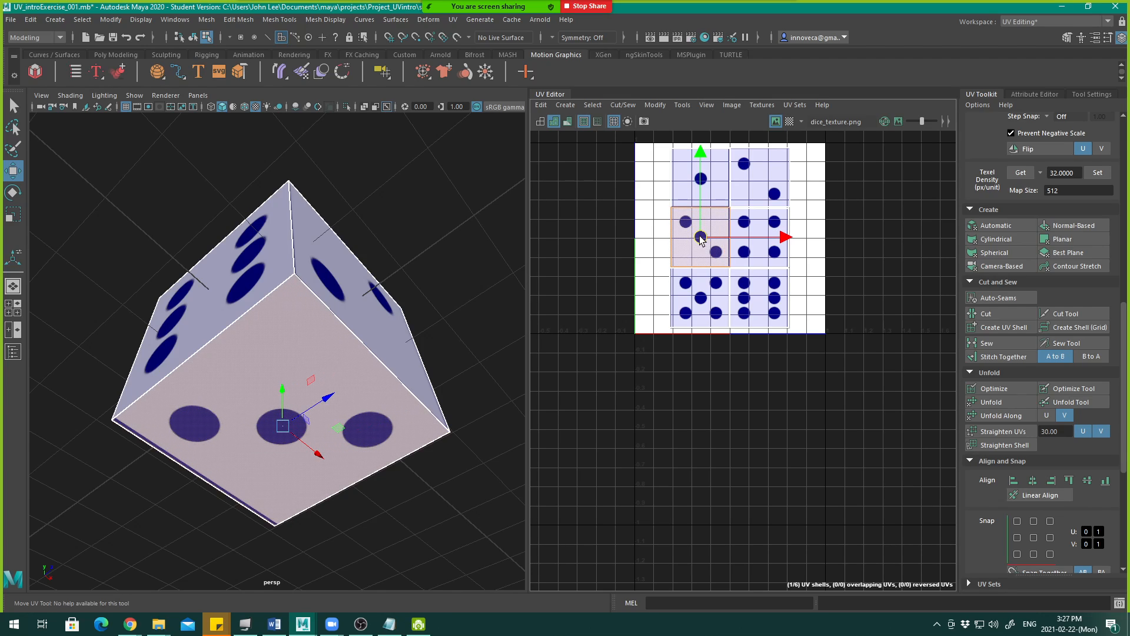
# - Deselect the faces and inspect the textured die from all sides to check the dot placement on each face
pyautogui.keyDown('alt'); pyautogui.moveTo(397, 472); pyautogui.dragTo(427, 438); pyautogui.keyUp('alt')
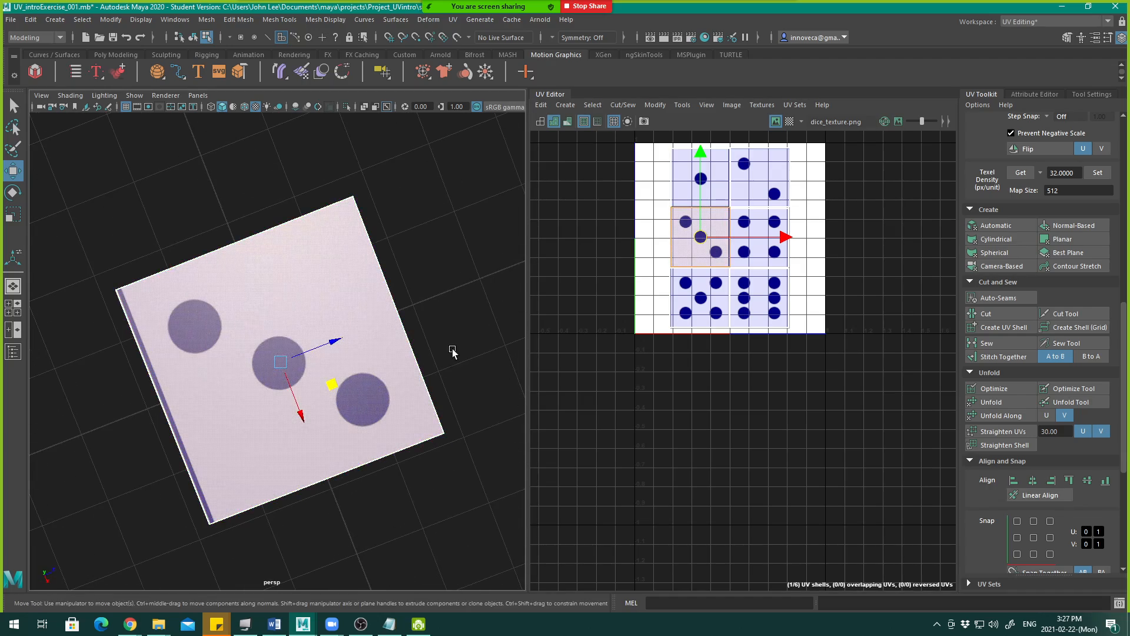
pyautogui.click(453, 350)
pyautogui.keyDown('alt'); pyautogui.moveTo(454, 350); pyautogui.dragTo(483, 412); pyautogui.keyUp('alt')
pyautogui.click(265, 374)
pyautogui.keyDown('alt'); pyautogui.moveTo(265, 374); pyautogui.dragTo(426, 448); pyautogui.keyUp('alt')
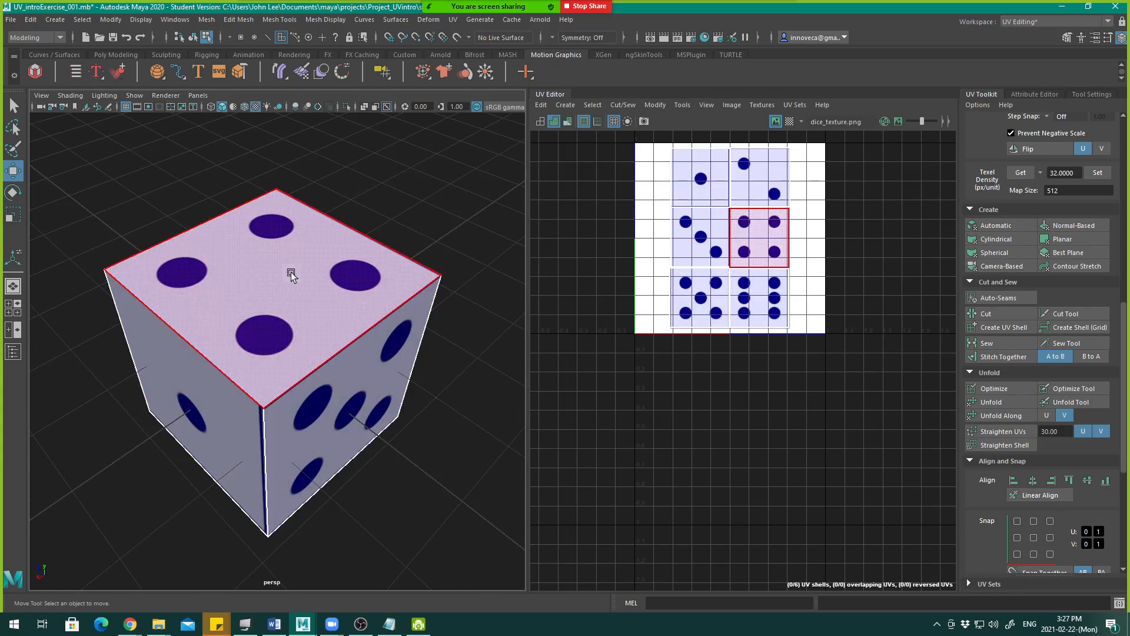
pyautogui.keyDown('alt'); pyautogui.moveTo(409, 390); pyautogui.dragTo(122, 398); pyautogui.keyUp('alt')
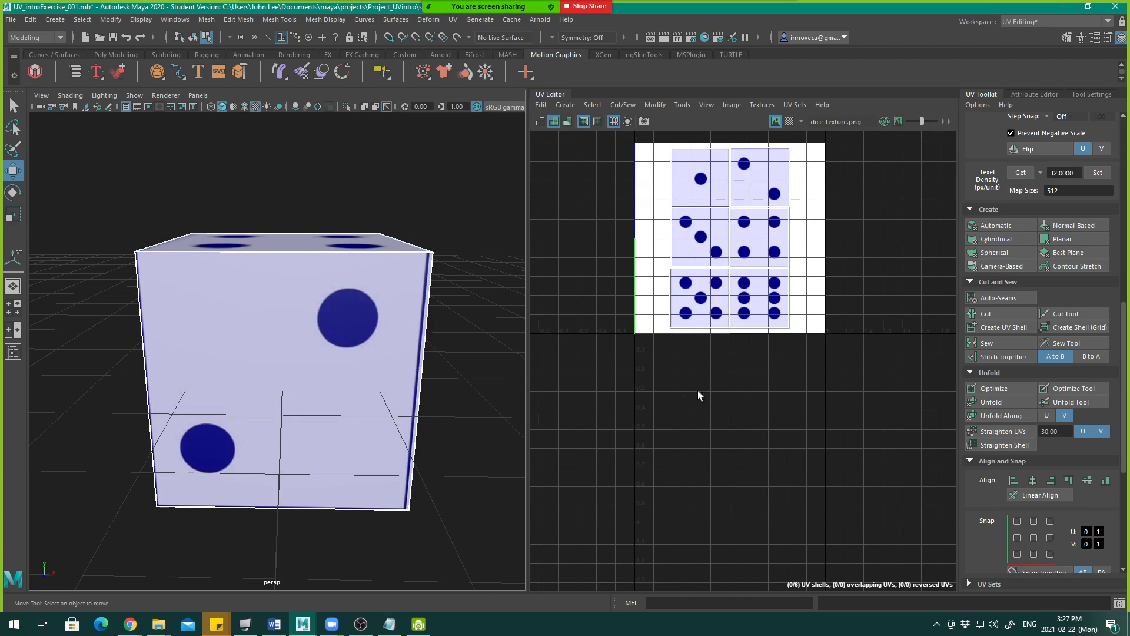
pyautogui.keyDown('alt'); pyautogui.moveTo(430, 427); pyautogui.dragTo(339, 425, button='middle'); pyautogui.keyUp('alt')
pyautogui.keyDown('alt'); pyautogui.moveTo(340, 426); pyautogui.dragTo(302, 430); pyautogui.keyUp('alt')
pyautogui.keyDown('alt'); pyautogui.moveTo(302, 430); pyautogui.dragTo(364, 427, button='middle'); pyautogui.keyUp('alt')
pyautogui.keyDown('alt'); pyautogui.moveTo(365, 426); pyautogui.dragTo(375, 430, button='right'); pyautogui.keyUp('alt')
pyautogui.keyDown('alt'); pyautogui.moveTo(375, 429); pyautogui.dragTo(380, 439); pyautogui.keyUp('alt')
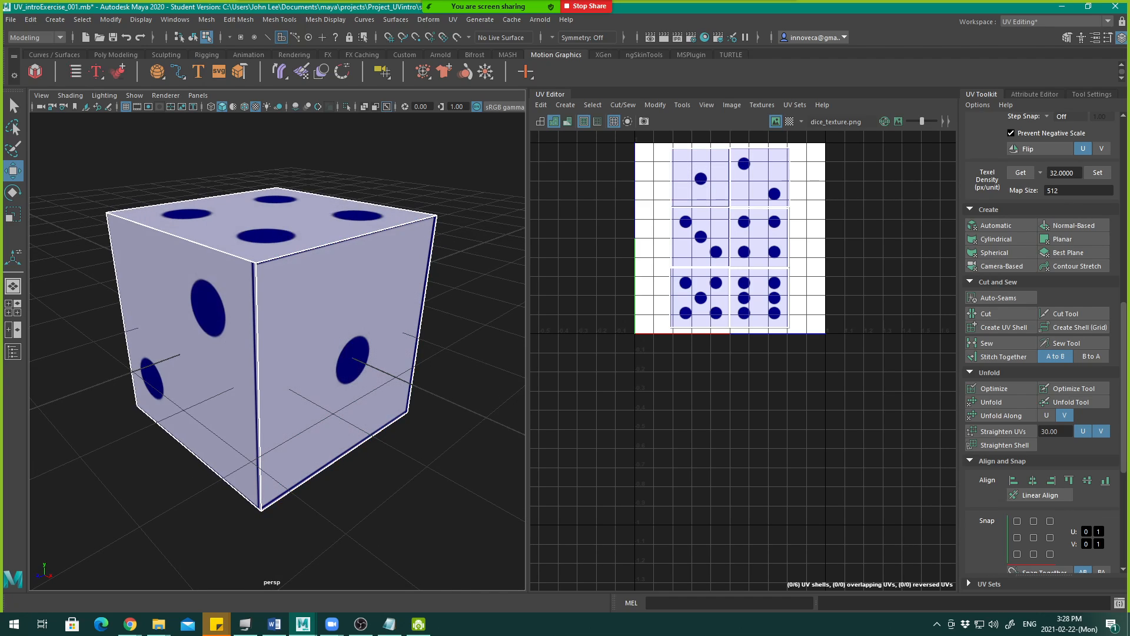
pyautogui.click(362, 624)
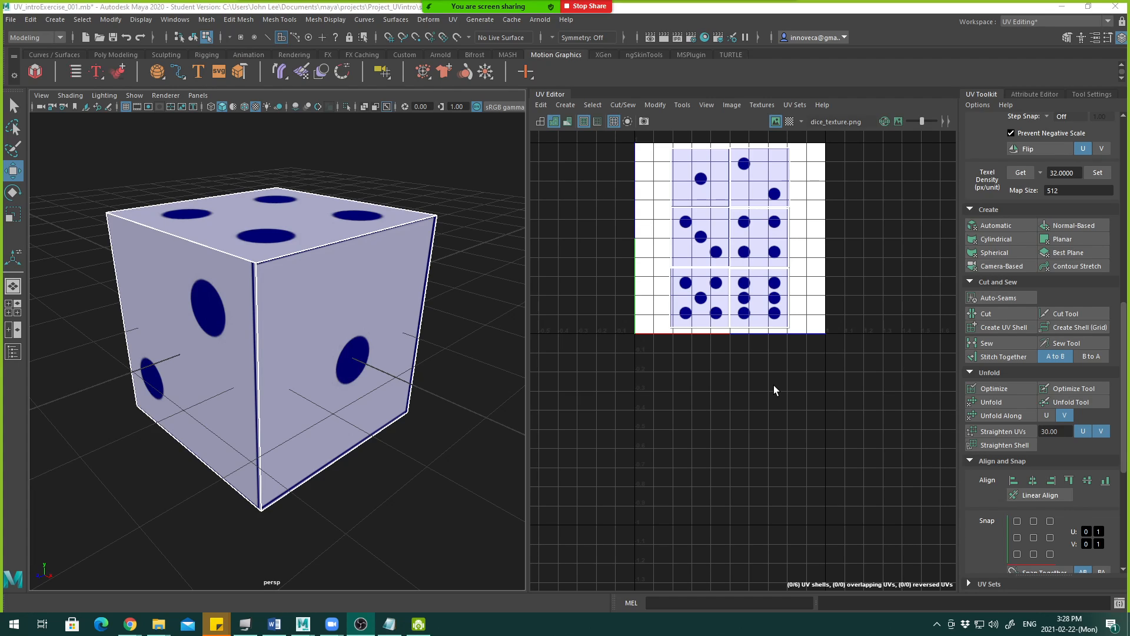
pyautogui.click(349, 333)
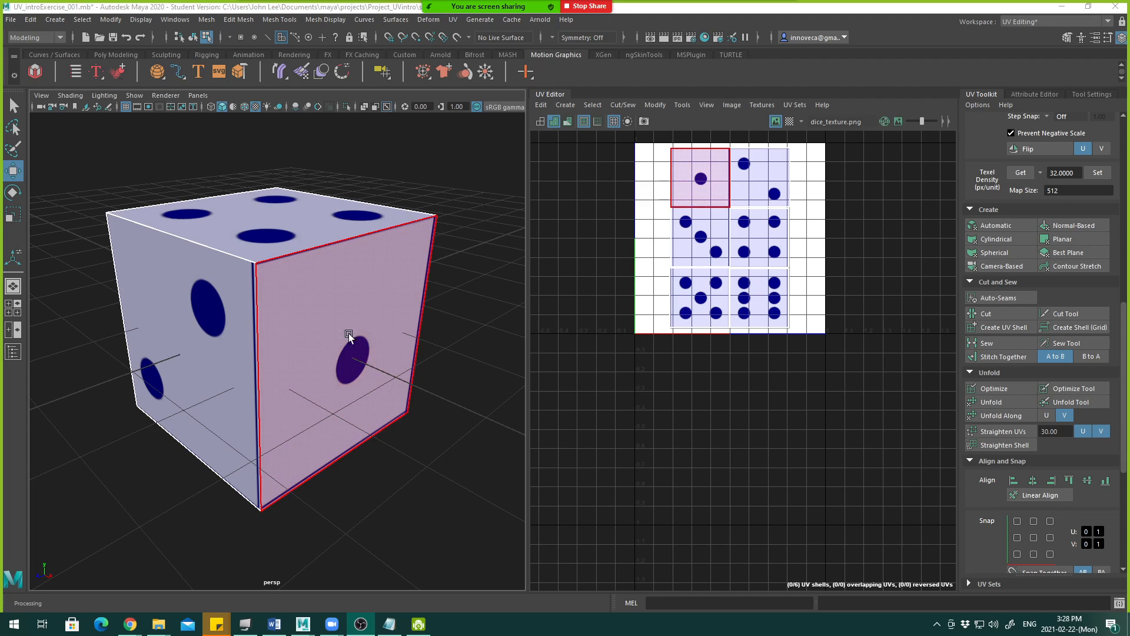
# - Return the cube to object mode and select the whole die to show all six UV shells over the dice texture
pyautogui.moveTo(344, 313); pyautogui.dragTo(421, 279, button='right')
pyautogui.click(463, 271)
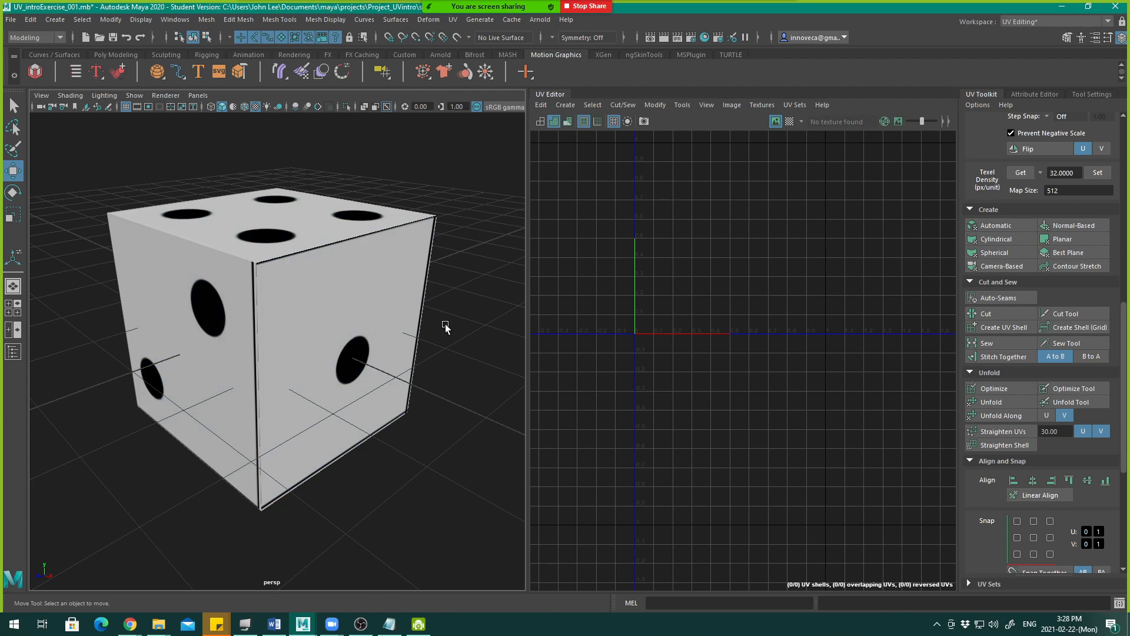
pyautogui.click(360, 298)
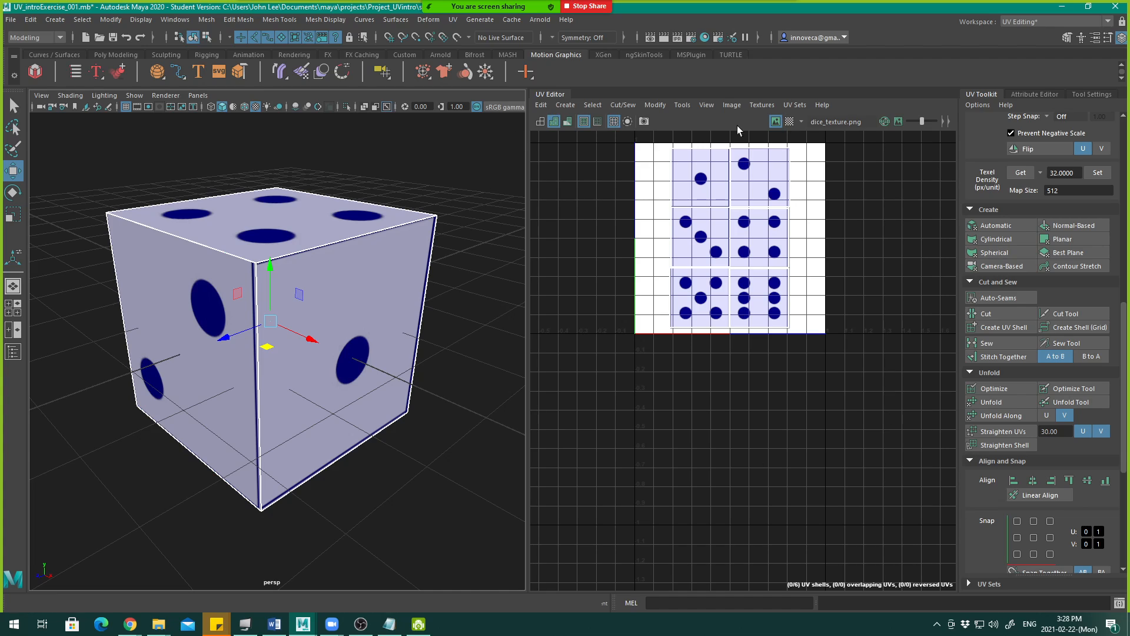
pyautogui.keyDown('alt'); pyautogui.moveTo(710, 232); pyautogui.dragTo(710, 334, button='middle'); pyautogui.keyUp('alt')
pyautogui.keyDown('alt'); pyautogui.moveTo(682, 307); pyautogui.dragTo(850, 368, button='right'); pyautogui.keyUp('alt')
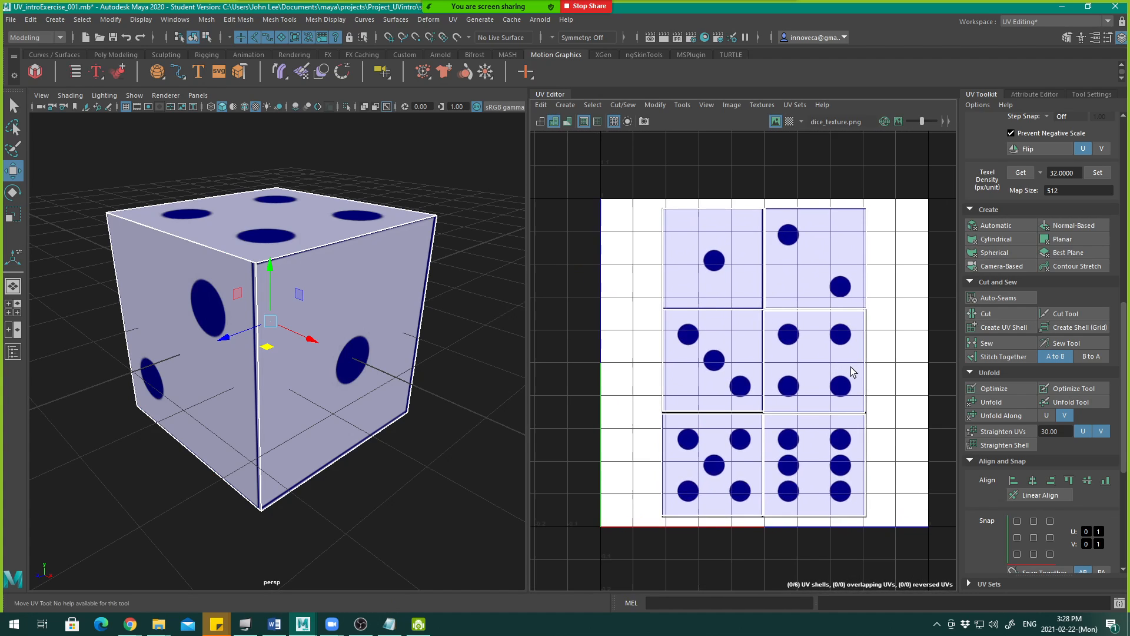
pyautogui.keyDown('alt'); pyautogui.moveTo(834, 358); pyautogui.dragTo(828, 334, button='middle'); pyautogui.keyUp('alt')
pyautogui.scroll(1, 830, 333)
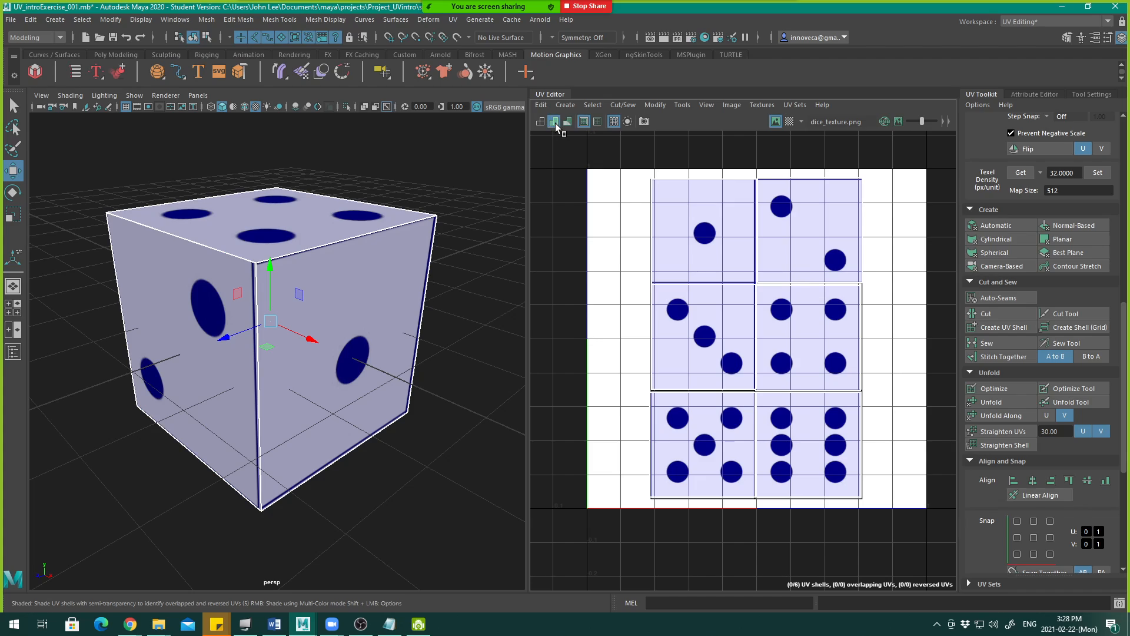
# - Hide the dice_texture.png image behind the UV shells in the UV Editor
pyautogui.click(775, 126)
pyautogui.click(775, 126)
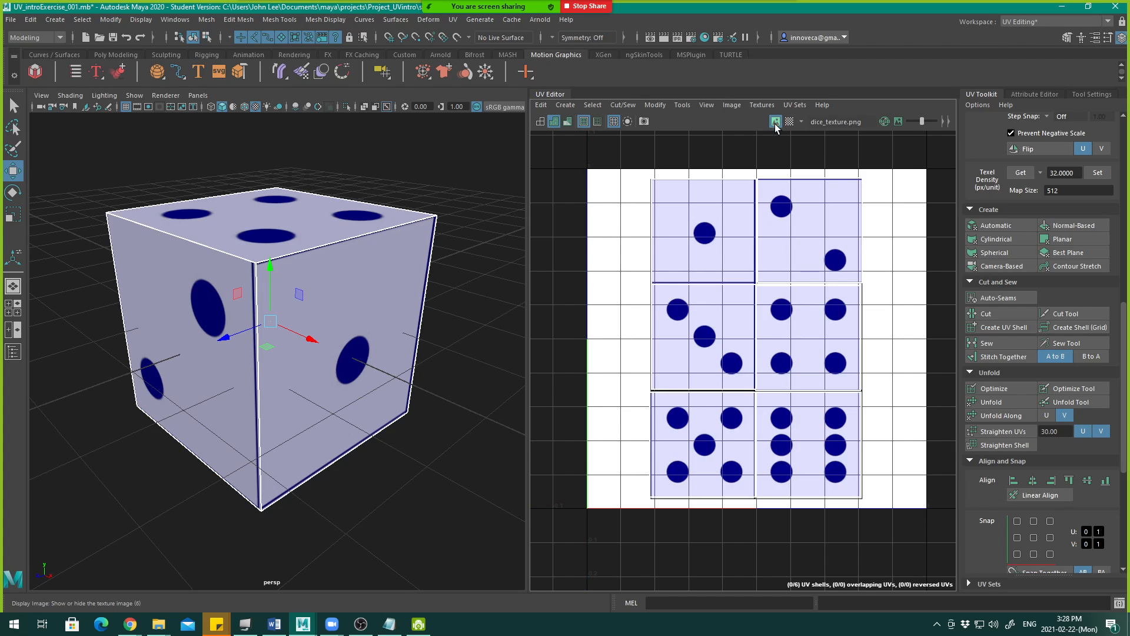
pyautogui.click(775, 126)
pyautogui.click(776, 126)
pyautogui.click(776, 126)
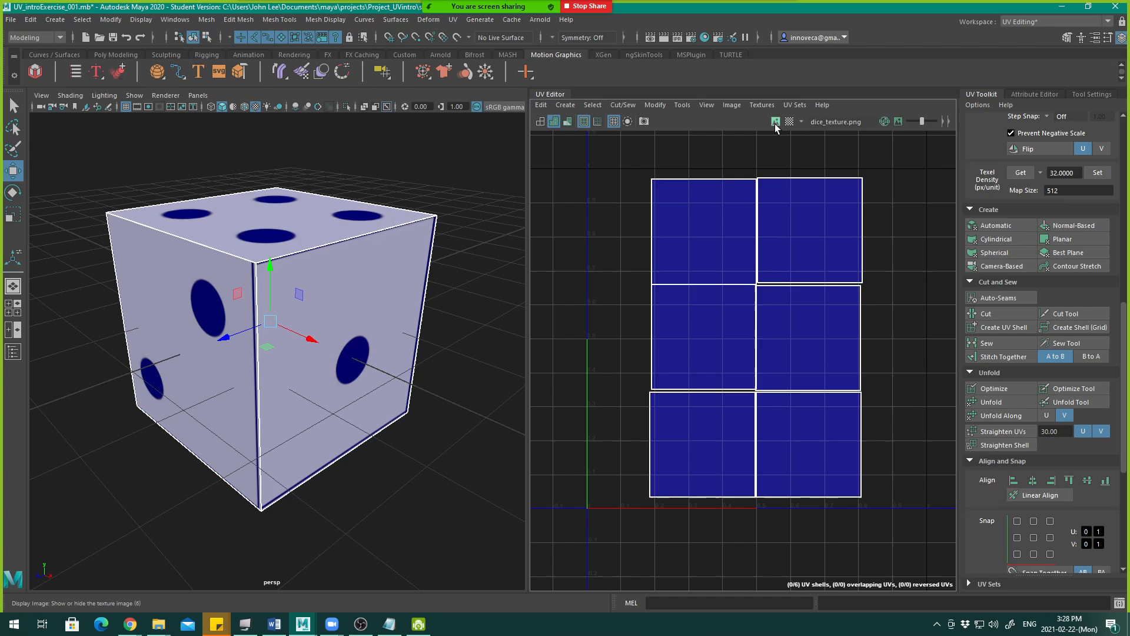
# - Toggle the checker map on the die and the texture border display, restoring both to their original settings
pyautogui.click(790, 124)
pyautogui.click(789, 123)
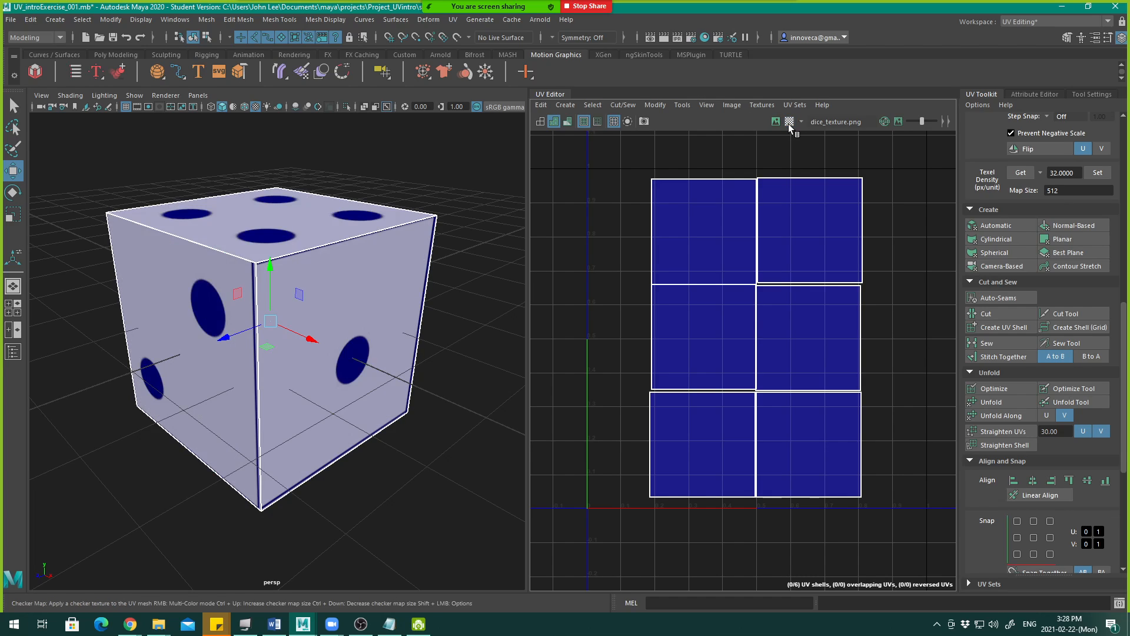
pyautogui.click(789, 123)
pyautogui.click(790, 124)
pyautogui.click(789, 124)
pyautogui.click(790, 124)
pyautogui.click(790, 124)
pyautogui.click(789, 124)
pyautogui.click(584, 124)
pyautogui.click(585, 125)
pyautogui.click(584, 125)
pyautogui.click(584, 124)
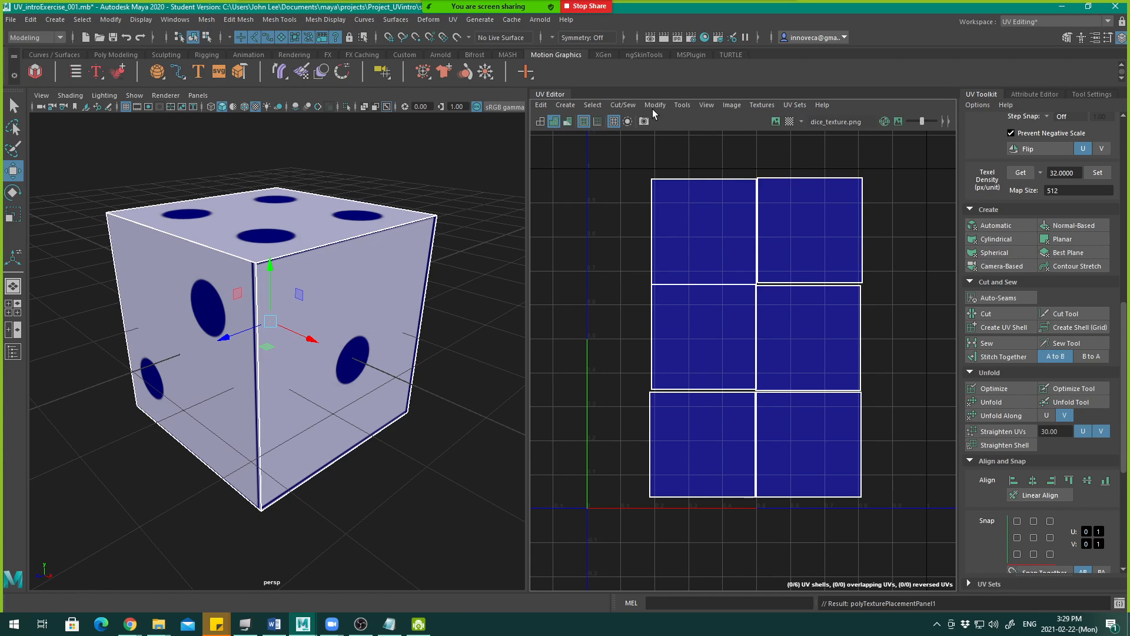
# - Deselect the die, reselect it as an object and hide it from the scene
pyautogui.keyDown('alt'); pyautogui.moveTo(356, 282); pyautogui.dragTo(270, 349, button='right'); pyautogui.keyUp('alt')
pyautogui.keyDown('alt'); pyautogui.moveTo(270, 349); pyautogui.dragTo(358, 310); pyautogui.keyUp('alt')
pyautogui.moveTo(354, 273); pyautogui.dragTo(396, 252, button='right')
pyautogui.click(442, 280)
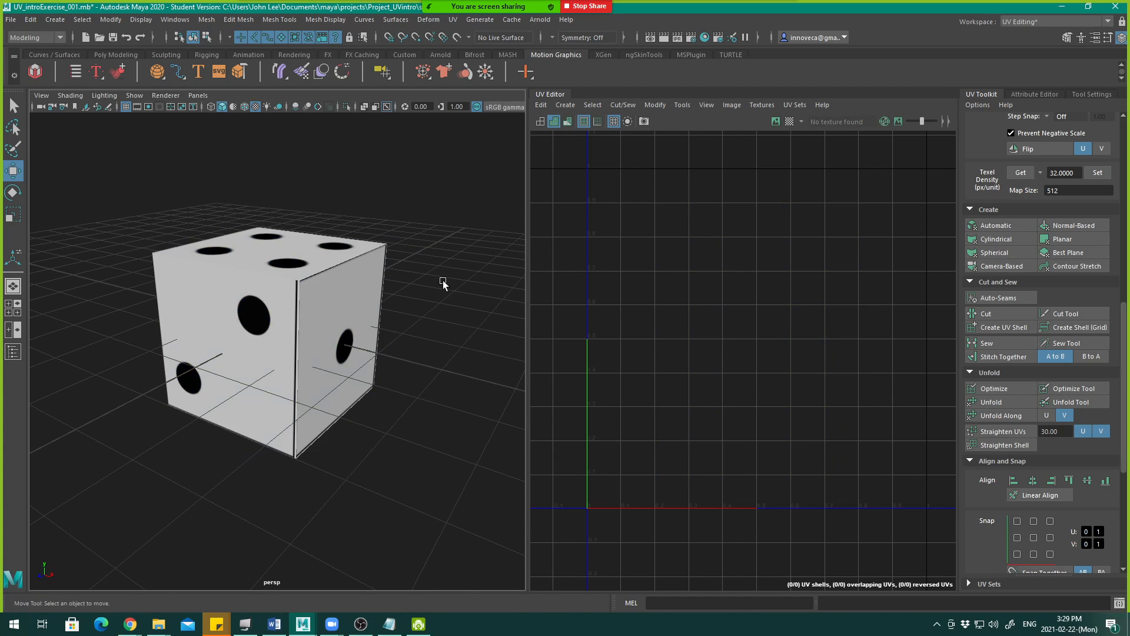
pyautogui.keyDown('alt'); pyautogui.moveTo(443, 280); pyautogui.dragTo(435, 288); pyautogui.keyUp('alt')
pyautogui.click(321, 337)
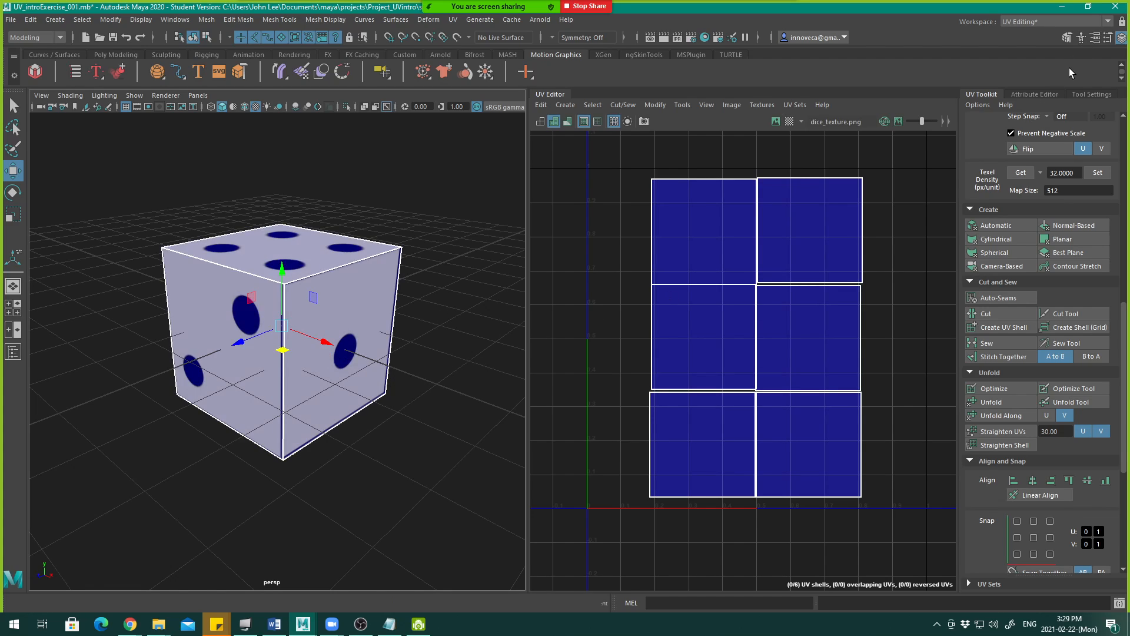
pyautogui.click(434, 289)
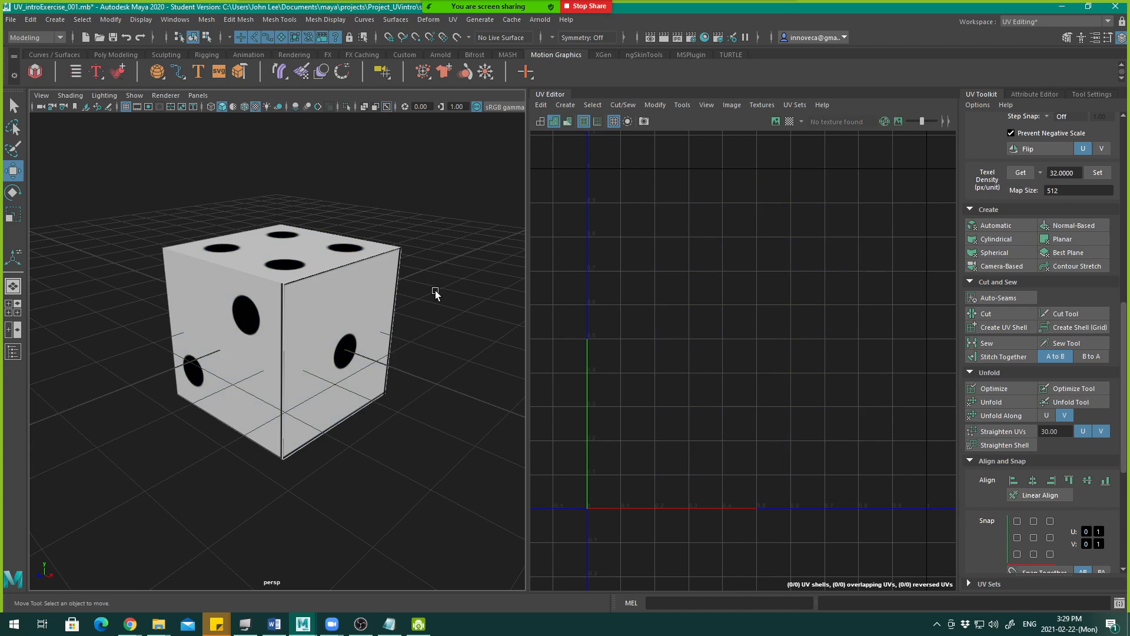
pyautogui.click(330, 272)
pyautogui.hotkey('ctrl', 'h')
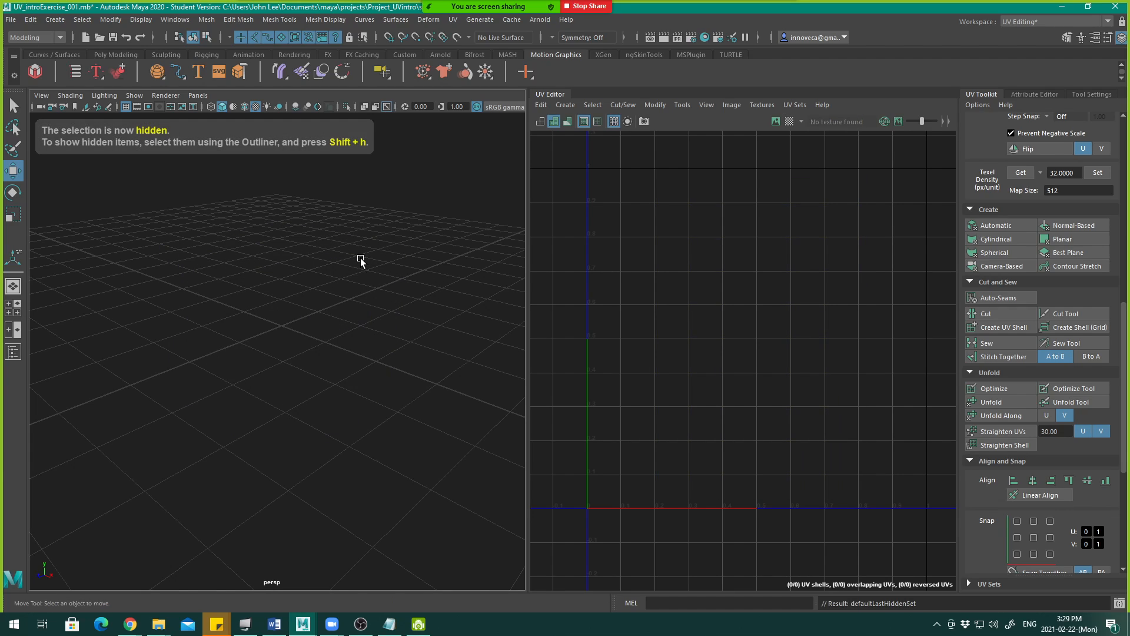
# - Open the Outliner, select HumanHead_GEO, unhide it and close the Outliner
pyautogui.click(175, 19)
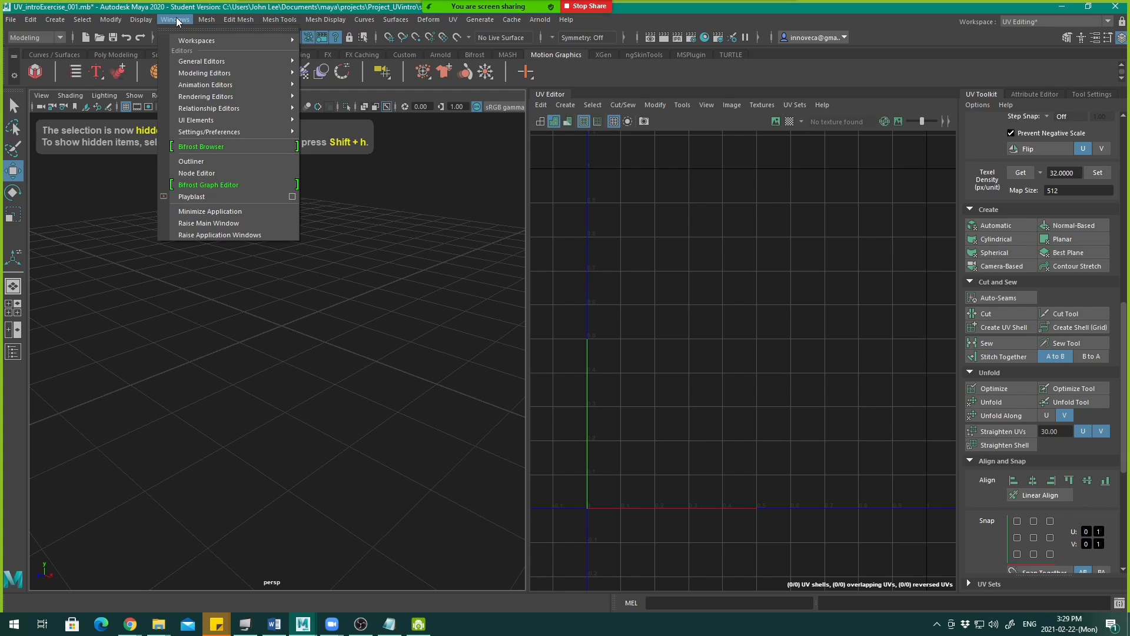
pyautogui.click(224, 163)
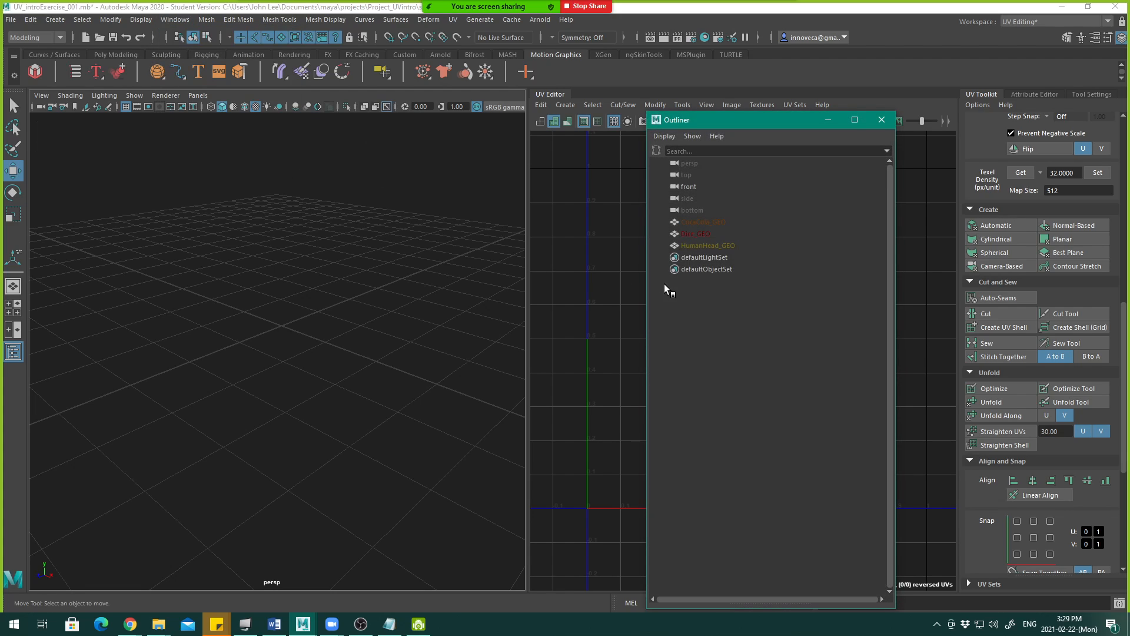
pyautogui.click(712, 247)
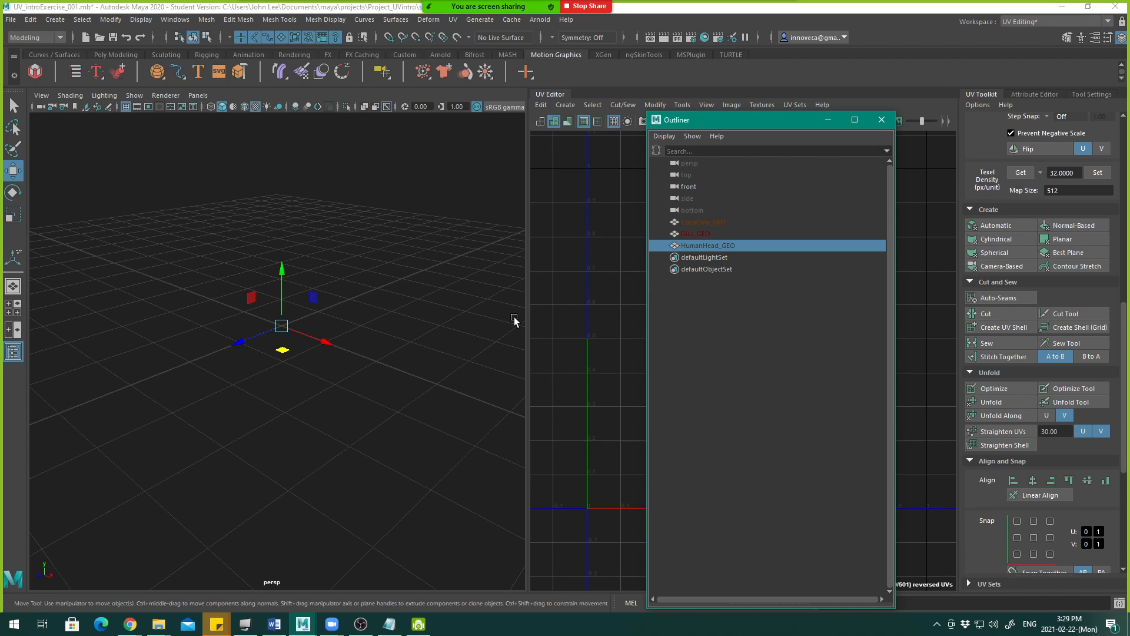
pyautogui.hotkey('shift', 'h')
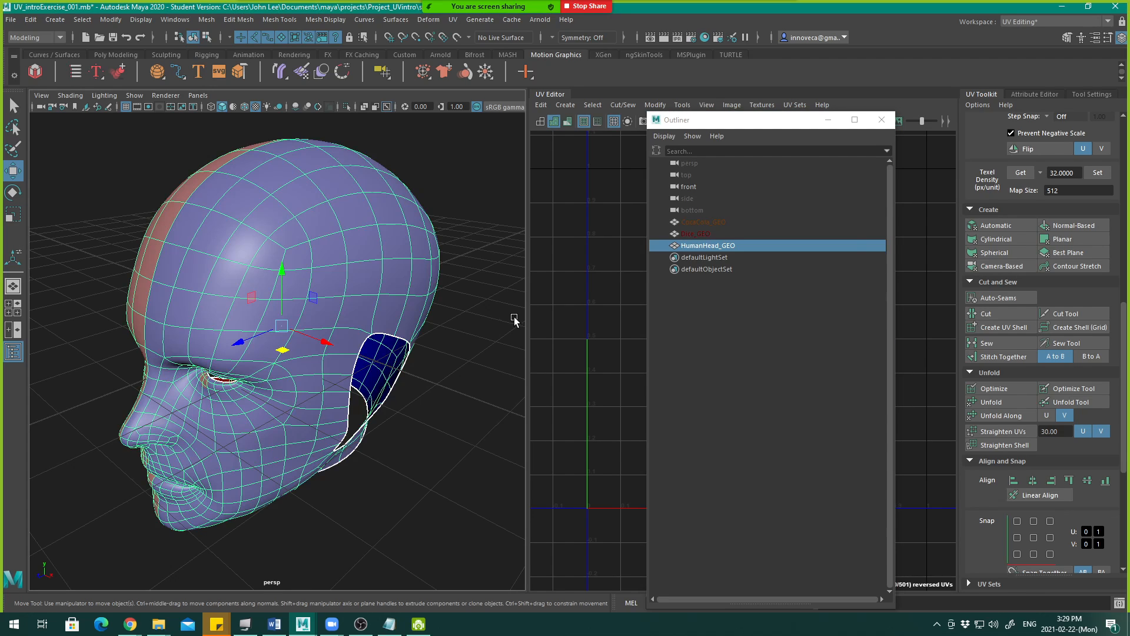
pyautogui.click(887, 126)
# - Deselect the human head and hide the grid in the perspective view
pyautogui.moveTo(278, 355)
pyautogui.keyDown('alt'); pyautogui.mouseDown()
pyautogui.moveTo(292, 353)
pyautogui.moveTo(289, 338)
pyautogui.mouseUp(); pyautogui.keyUp('alt')
pyautogui.scroll(-4, 288, 339)
pyautogui.keyDown('alt'); pyautogui.moveTo(259, 347); pyautogui.dragTo(281, 320); pyautogui.keyUp('alt')
pyautogui.click(400, 298)
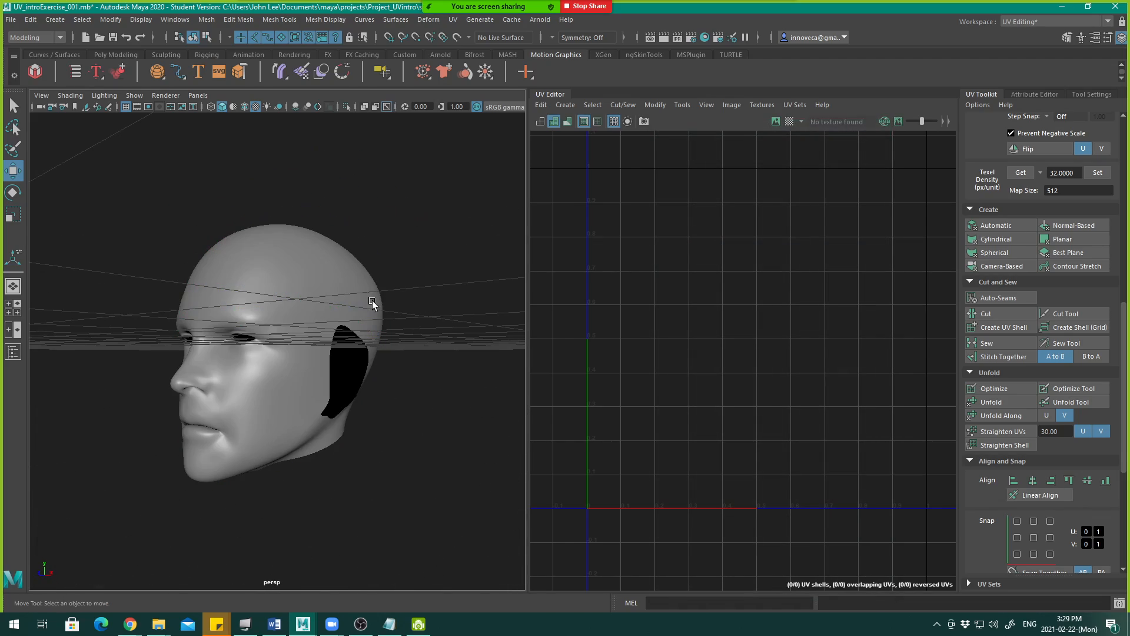
pyautogui.keyDown('alt'); pyautogui.moveTo(373, 303); pyautogui.dragTo(299, 325); pyautogui.keyUp('alt')
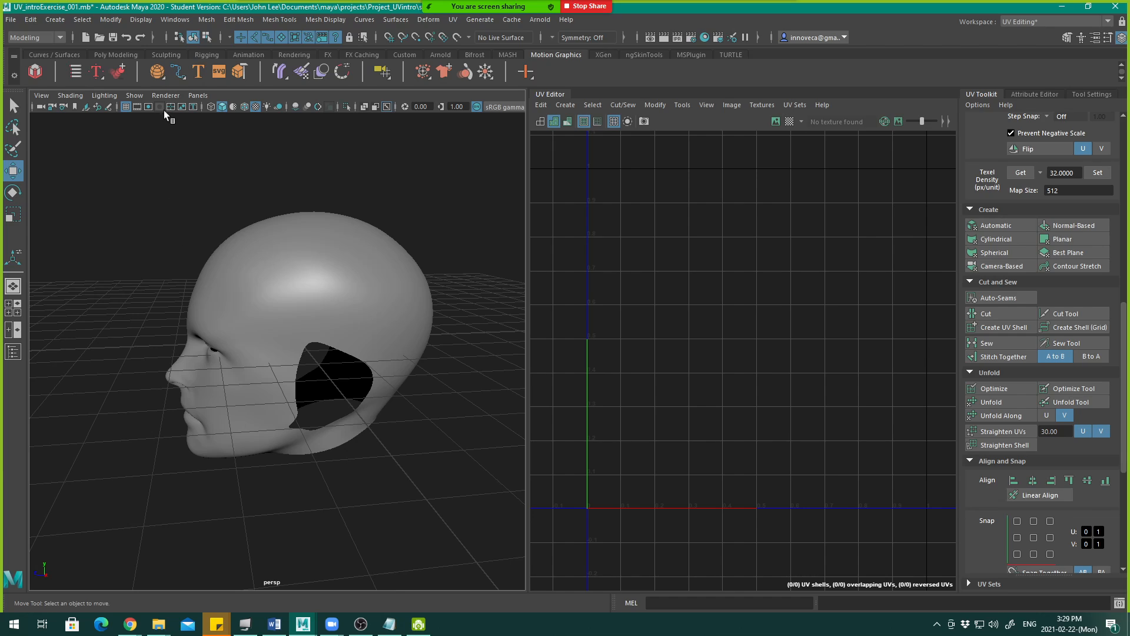
pyautogui.click(135, 94)
pyautogui.click(176, 579)
pyautogui.keyDown('alt'); pyautogui.moveTo(353, 471); pyautogui.dragTo(331, 430); pyautogui.keyUp('alt')
# - Select the human head and examine its mesh from several angles against its side-projected UV shell
pyautogui.click(310, 419)
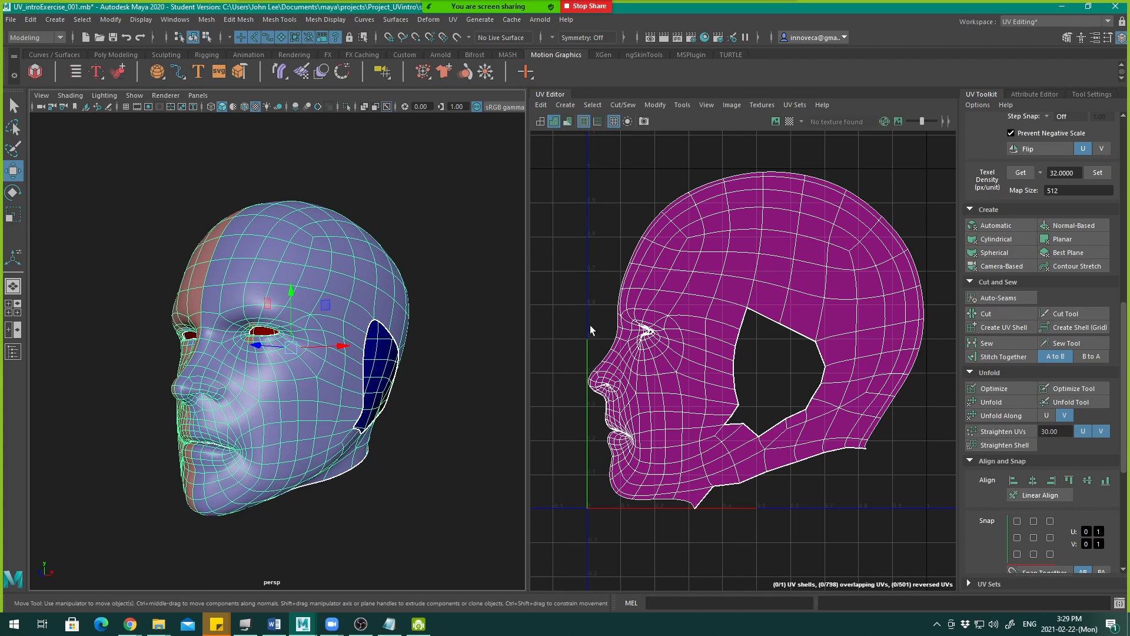
pyautogui.keyDown('alt'); pyautogui.moveTo(451, 415); pyautogui.dragTo(418, 415); pyautogui.keyUp('alt')
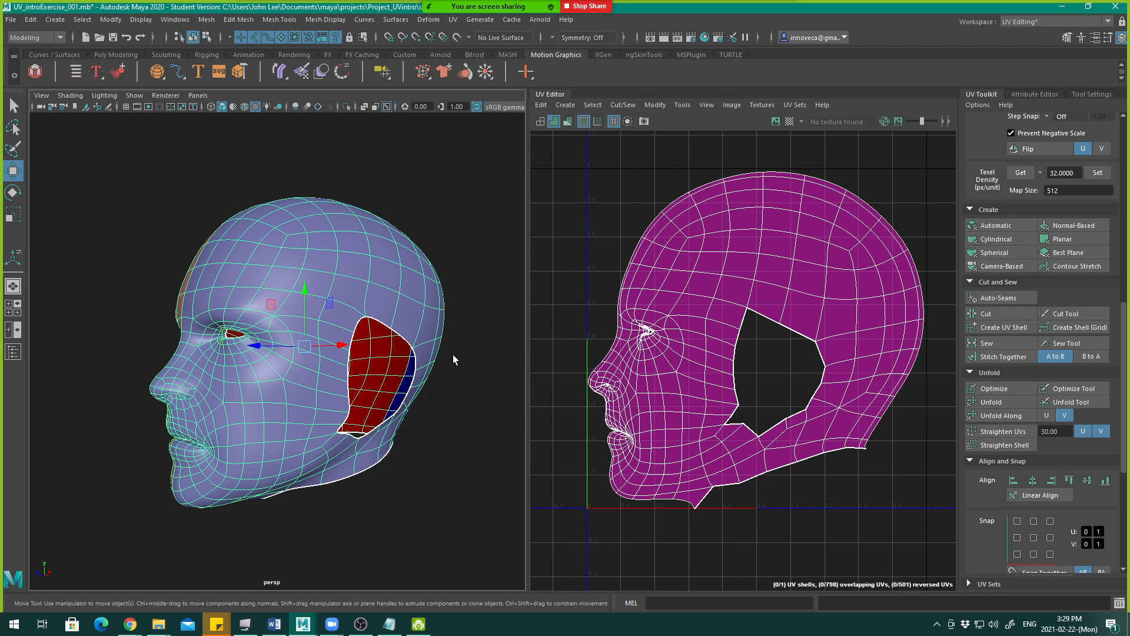
pyautogui.keyDown('alt'); pyautogui.moveTo(393, 392); pyautogui.dragTo(418, 407); pyautogui.keyUp('alt')
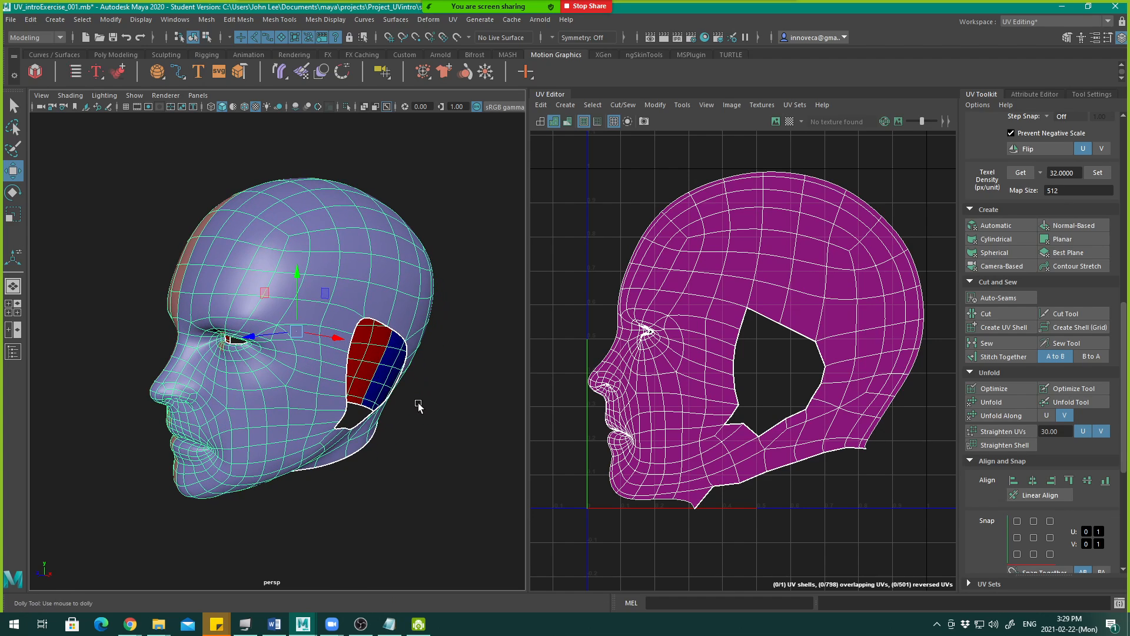
pyautogui.keyDown('alt'); pyautogui.moveTo(418, 404); pyautogui.dragTo(391, 403, button='right'); pyautogui.keyUp('alt')
pyautogui.keyDown('alt'); pyautogui.moveTo(391, 404); pyautogui.dragTo(403, 400); pyautogui.keyUp('alt')
pyautogui.keyDown('alt'); pyautogui.moveTo(369, 413); pyautogui.dragTo(367, 420, button='middle'); pyautogui.keyUp('alt')
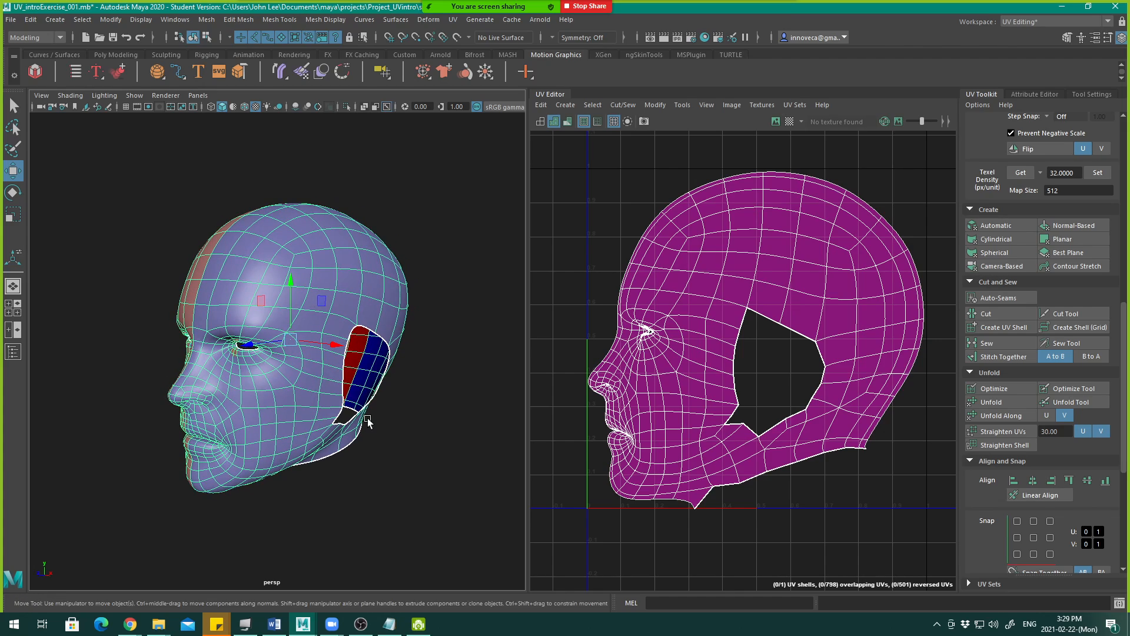
pyautogui.moveTo(334, 431)
pyautogui.keyDown('alt'); pyautogui.mouseDown()
pyautogui.moveTo(360, 429)
pyautogui.moveTo(328, 436)
pyautogui.mouseUp(); pyautogui.keyUp('alt')
pyautogui.keyDown('alt'); pyautogui.moveTo(325, 424); pyautogui.dragTo(334, 432, button='middle'); pyautogui.keyUp('alt')
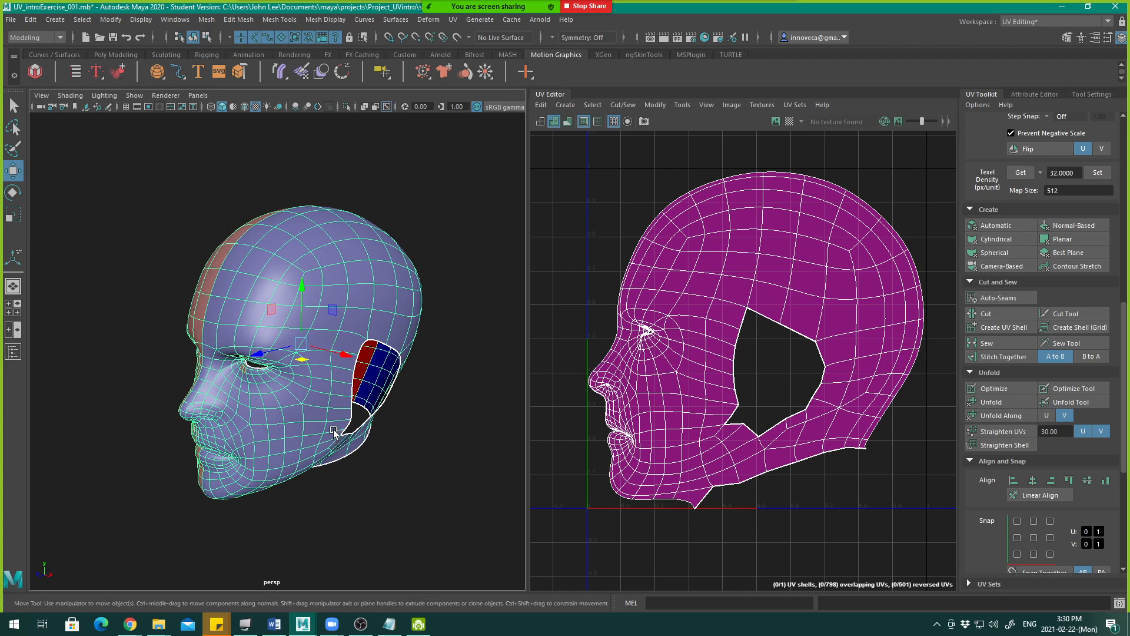
pyautogui.scroll(1, 334, 432)
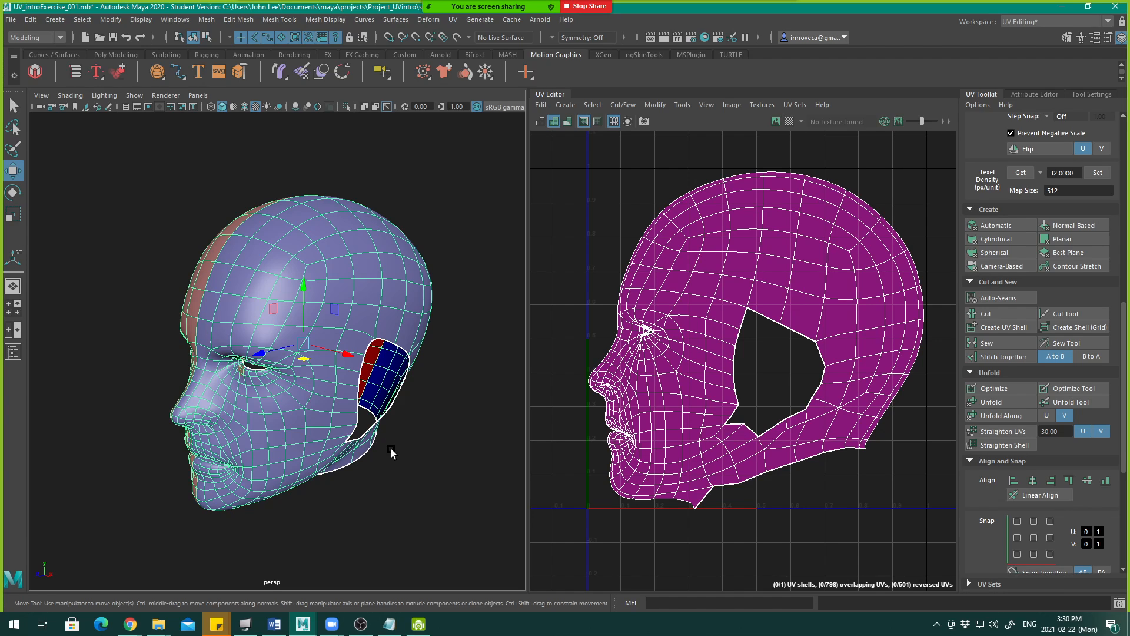
pyautogui.moveTo(403, 449)
pyautogui.keyDown('alt'); pyautogui.mouseDown()
pyautogui.moveTo(382, 448)
pyautogui.moveTo(414, 444)
pyautogui.mouseUp(); pyautogui.keyUp('alt')
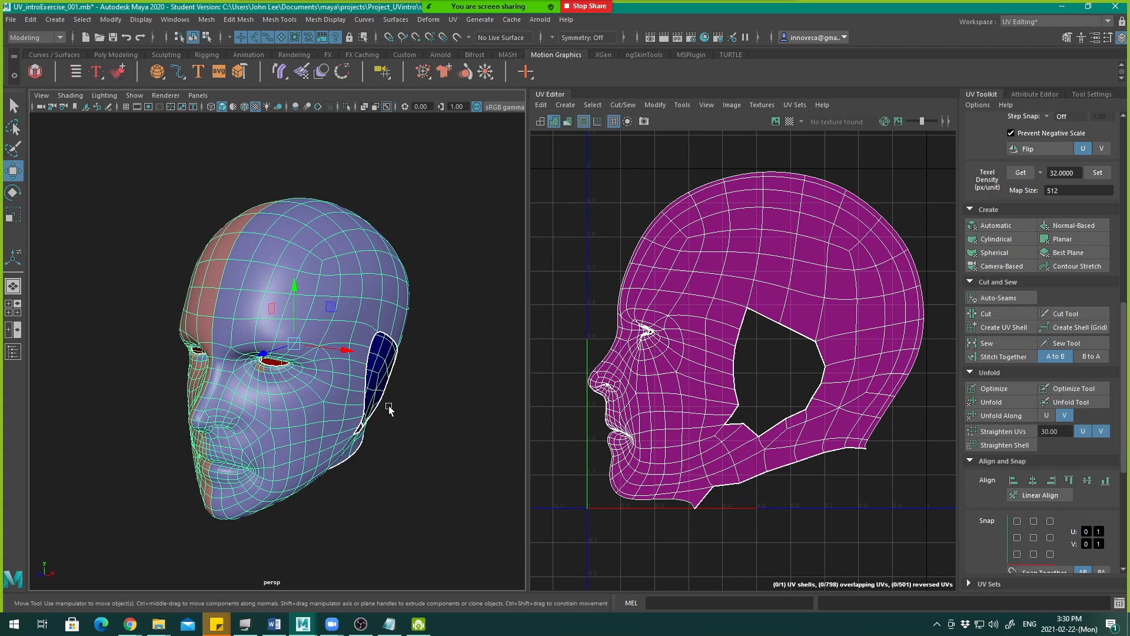
# - Apply the checker map to the human head and view the pattern from the side
pyautogui.click(790, 121)
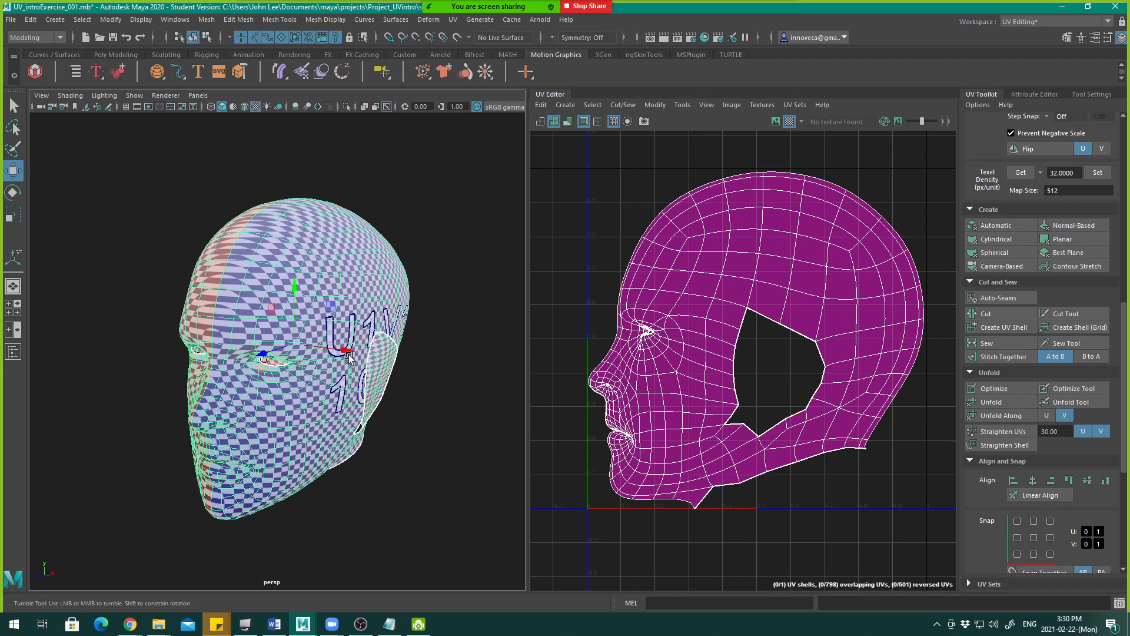
pyautogui.keyDown('alt'); pyautogui.moveTo(353, 330); pyautogui.dragTo(279, 328); pyautogui.keyUp('alt')
pyautogui.moveTo(369, 173)
pyautogui.keyDown('alt'); pyautogui.mouseDown(button='right')
pyautogui.moveTo(316, 199)
pyautogui.moveTo(325, 246)
pyautogui.mouseUp(button='right'); pyautogui.keyUp('alt')
pyautogui.keyDown('alt'); pyautogui.moveTo(419, 356); pyautogui.dragTo(330, 352, button='right'); pyautogui.keyUp('alt')
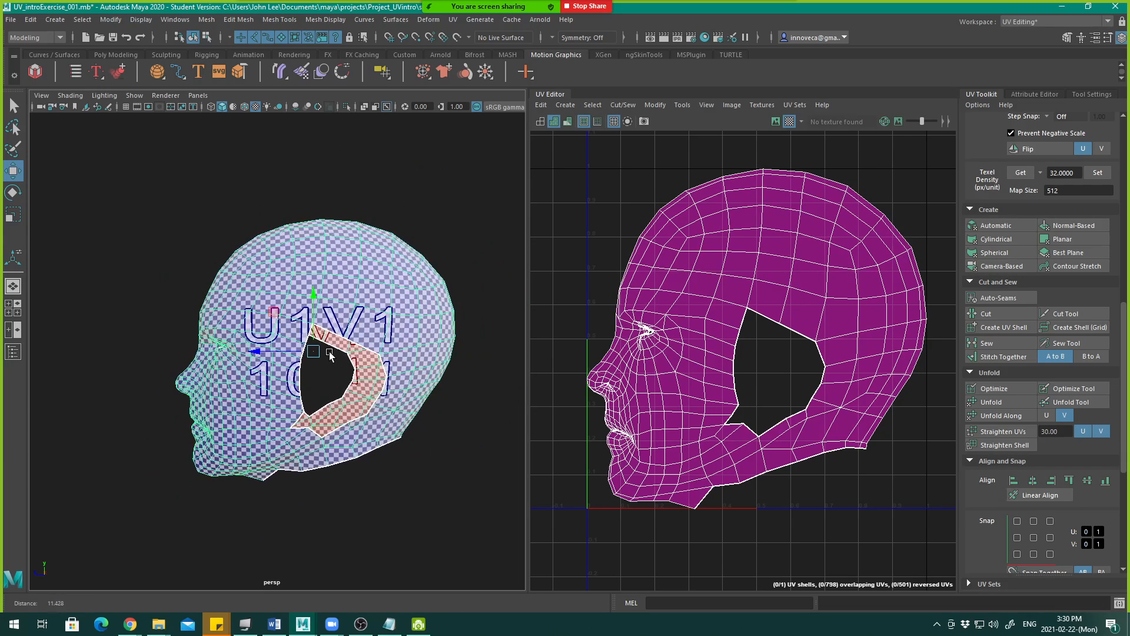
# - Show the checker image behind the head's UV shell, hide it again, and examine the pattern on the side of the head
pyautogui.click(775, 121)
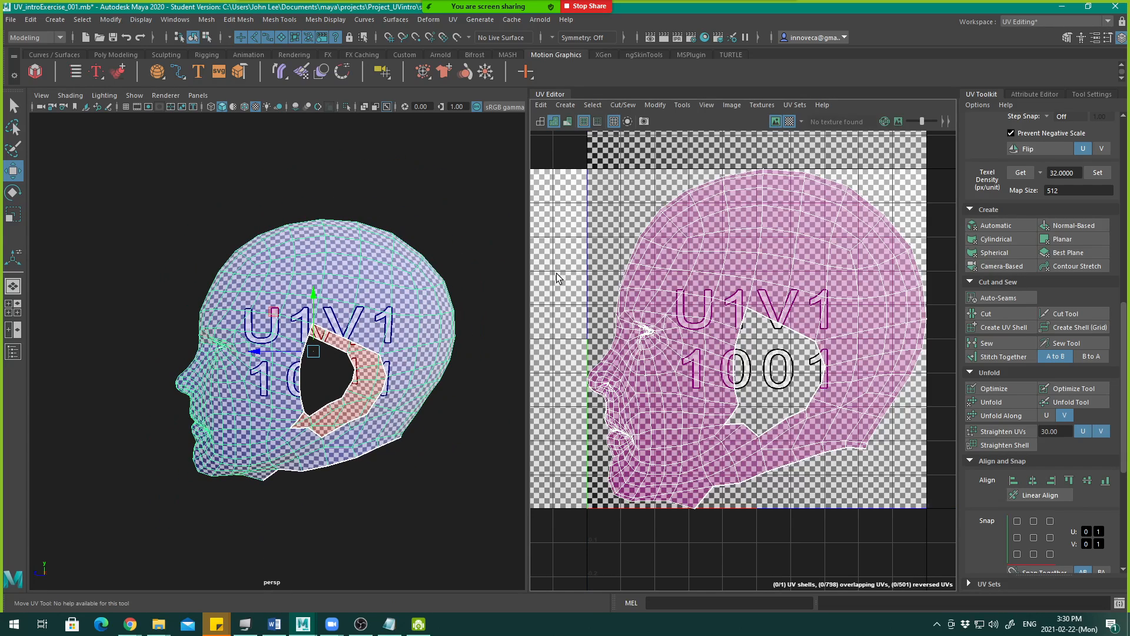
pyautogui.click(776, 121)
pyautogui.keyDown('alt'); pyautogui.moveTo(301, 306); pyautogui.dragTo(352, 341, button='right'); pyautogui.keyUp('alt')
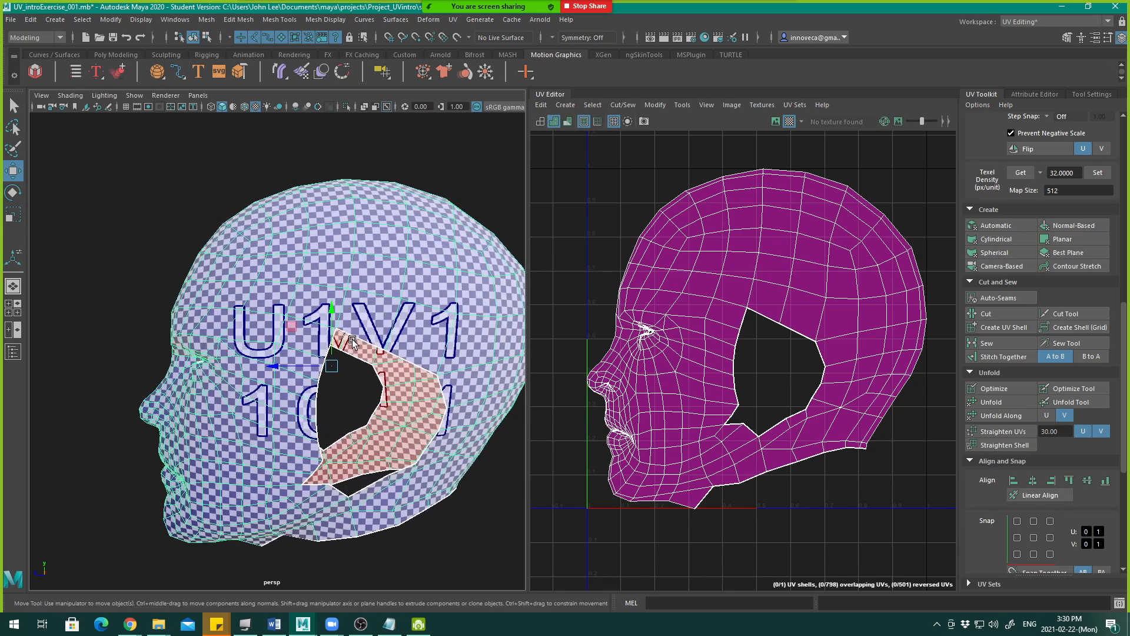
pyautogui.keyDown('alt'); pyautogui.moveTo(352, 341); pyautogui.dragTo(336, 338); pyautogui.keyUp('alt')
pyautogui.keyDown('alt'); pyautogui.moveTo(335, 338); pyautogui.dragTo(309, 318, button='middle'); pyautogui.keyUp('alt')
pyautogui.keyDown('alt'); pyautogui.moveTo(308, 318); pyautogui.dragTo(321, 322); pyautogui.keyUp('alt')
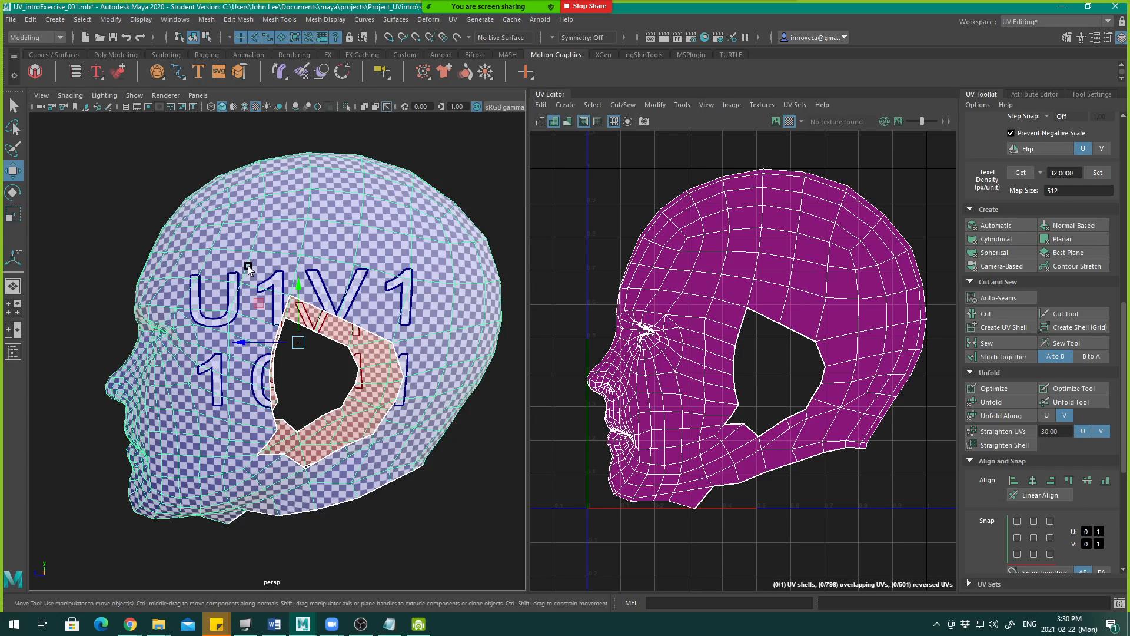
# - Switch to the Select tool, turn off selection highlighting in the perspective view, and examine the checker pattern on the face and forehead
pyautogui.keyDown('alt'); pyautogui.moveTo(215, 262); pyautogui.dragTo(316, 306); pyautogui.keyUp('alt')
pyautogui.press('q')
pyautogui.click(139, 95)
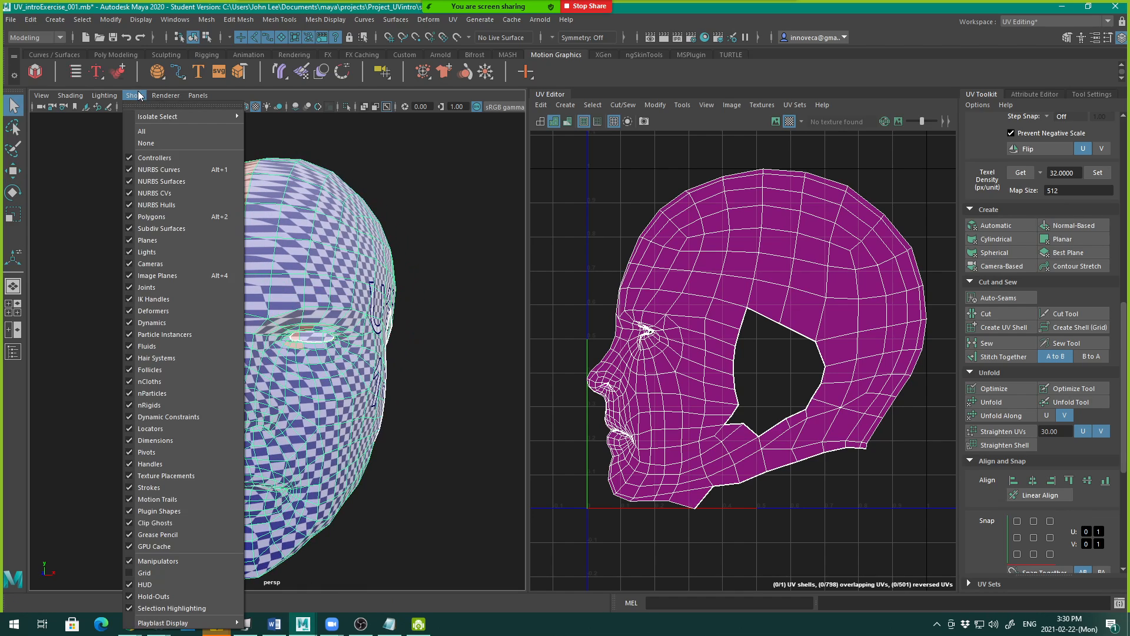
pyautogui.click(157, 608)
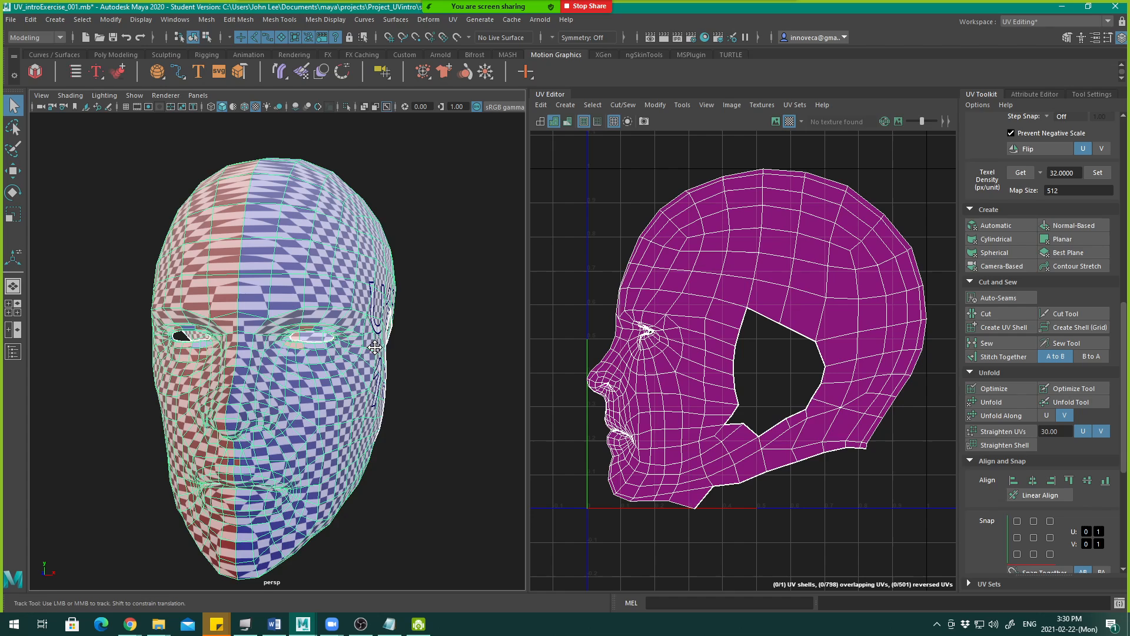
pyautogui.scroll(1, 163, 583)
pyautogui.click(135, 96)
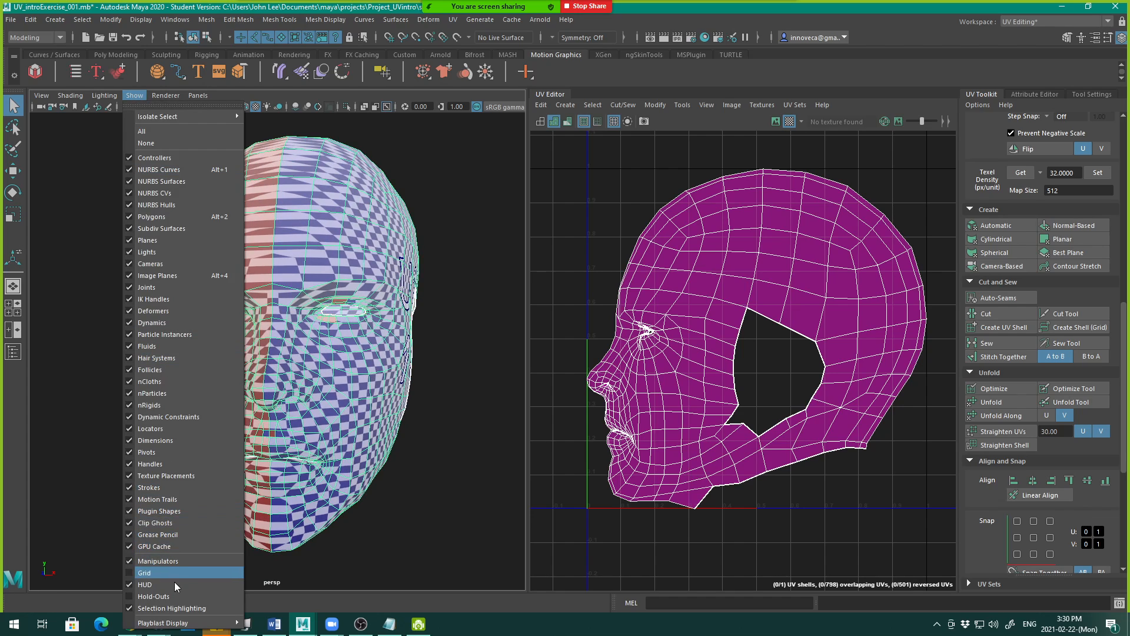
pyautogui.click(157, 607)
pyautogui.keyDown('alt'); pyautogui.moveTo(338, 404); pyautogui.dragTo(331, 330); pyautogui.keyUp('alt')
pyautogui.scroll(5, 471, 373)
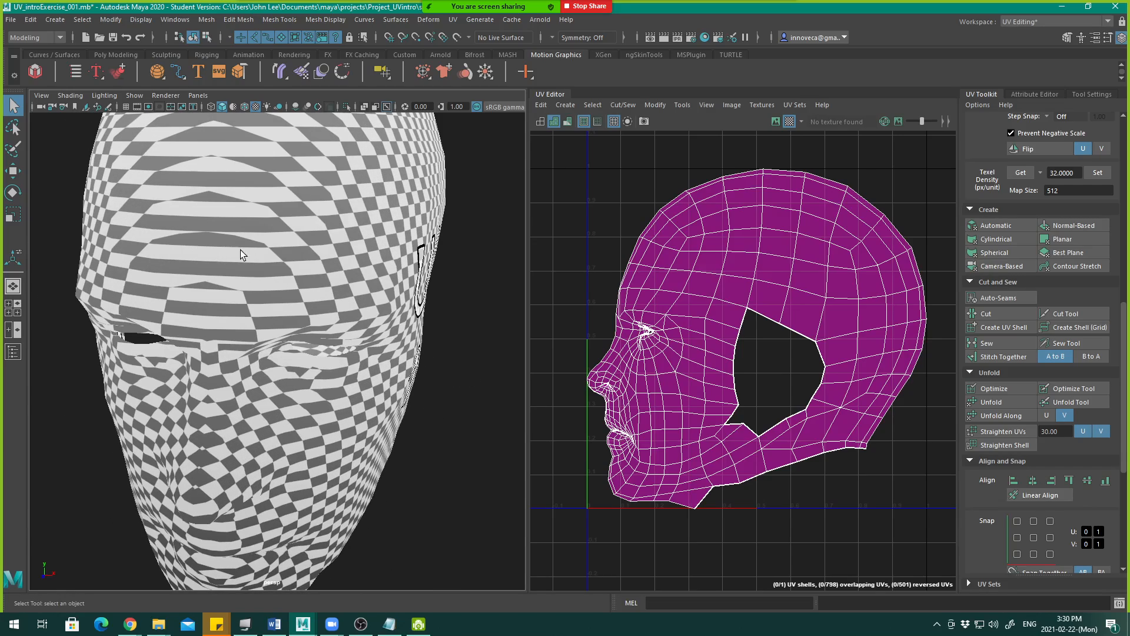
pyautogui.keyDown('alt'); pyautogui.moveTo(245, 221); pyautogui.dragTo(263, 303); pyautogui.keyUp('alt')
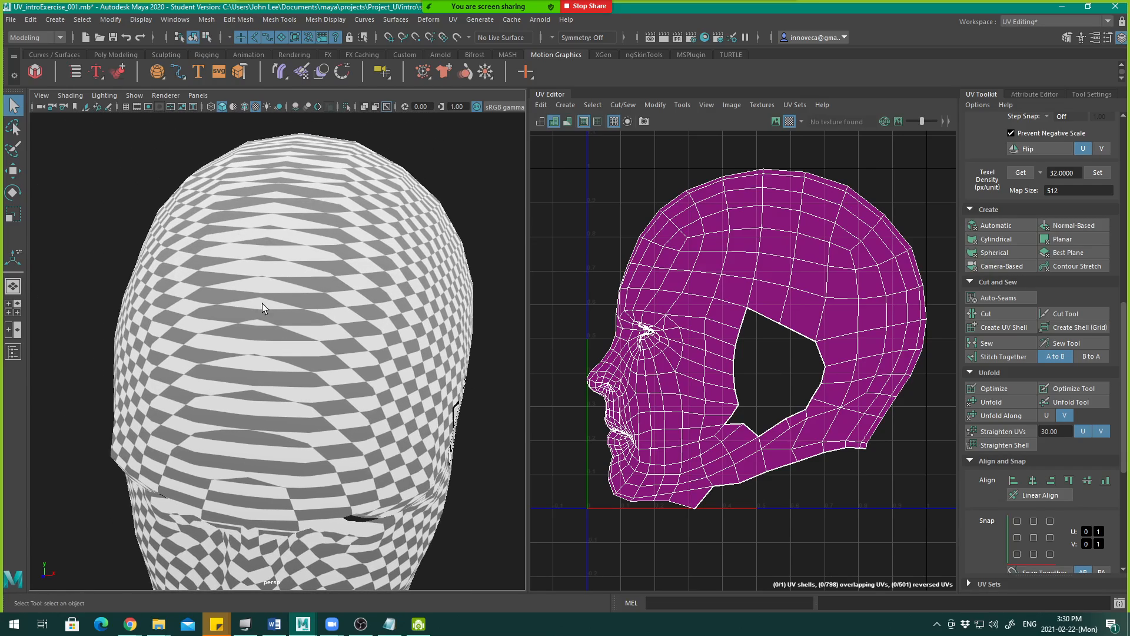
# - Examine the checker pattern on the human head from the front and both sides at several distances, looking for stretching
pyautogui.keyDown('alt'); pyautogui.moveTo(345, 306); pyautogui.dragTo(355, 342); pyautogui.keyUp('alt')
pyautogui.keyDown('alt'); pyautogui.moveTo(171, 405); pyautogui.dragTo(180, 420); pyautogui.keyUp('alt')
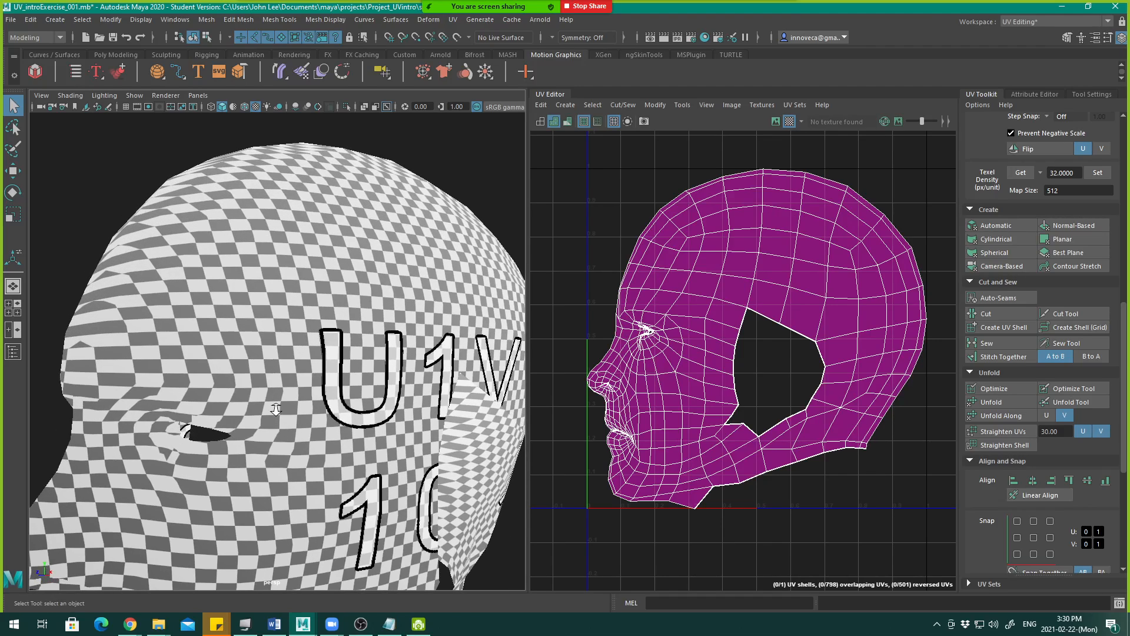
pyautogui.keyDown('alt'); pyautogui.moveTo(271, 404); pyautogui.dragTo(237, 394, button='right'); pyautogui.keyUp('alt')
pyautogui.moveTo(237, 394)
pyautogui.keyDown('alt'); pyautogui.mouseDown()
pyautogui.moveTo(260, 385)
pyautogui.moveTo(251, 377)
pyautogui.mouseUp(); pyautogui.keyUp('alt')
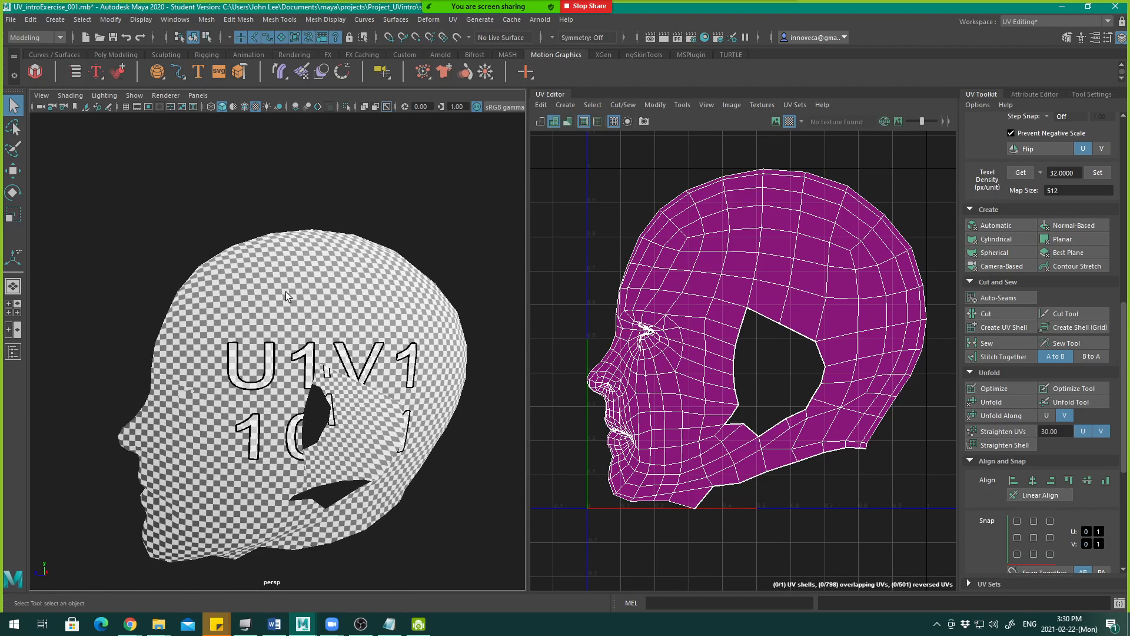
pyautogui.keyDown('alt'); pyautogui.moveTo(285, 291); pyautogui.dragTo(377, 323, button='right'); pyautogui.keyUp('alt')
pyautogui.keyDown('alt'); pyautogui.moveTo(376, 324); pyautogui.dragTo(392, 352); pyautogui.keyUp('alt')
pyautogui.keyDown('alt'); pyautogui.moveTo(315, 303); pyautogui.dragTo(196, 347, button='right'); pyautogui.keyUp('alt')
pyautogui.keyDown('alt'); pyautogui.moveTo(197, 348); pyautogui.dragTo(362, 319); pyautogui.keyUp('alt')
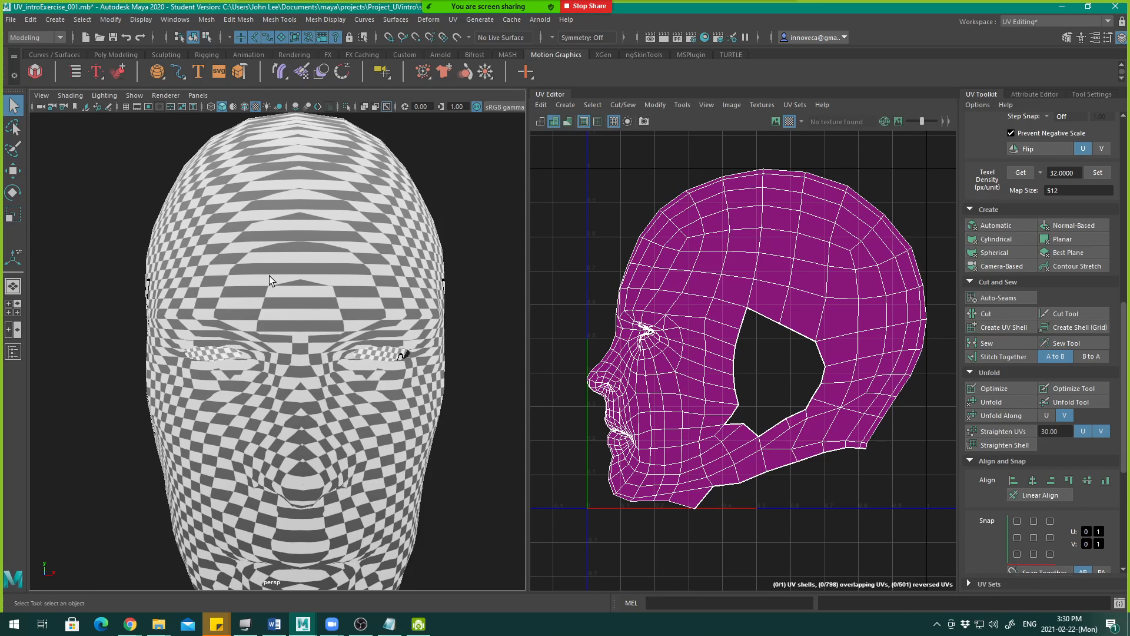
pyautogui.keyDown('alt'); pyautogui.moveTo(439, 337); pyautogui.dragTo(317, 361, button='right'); pyautogui.keyUp('alt')
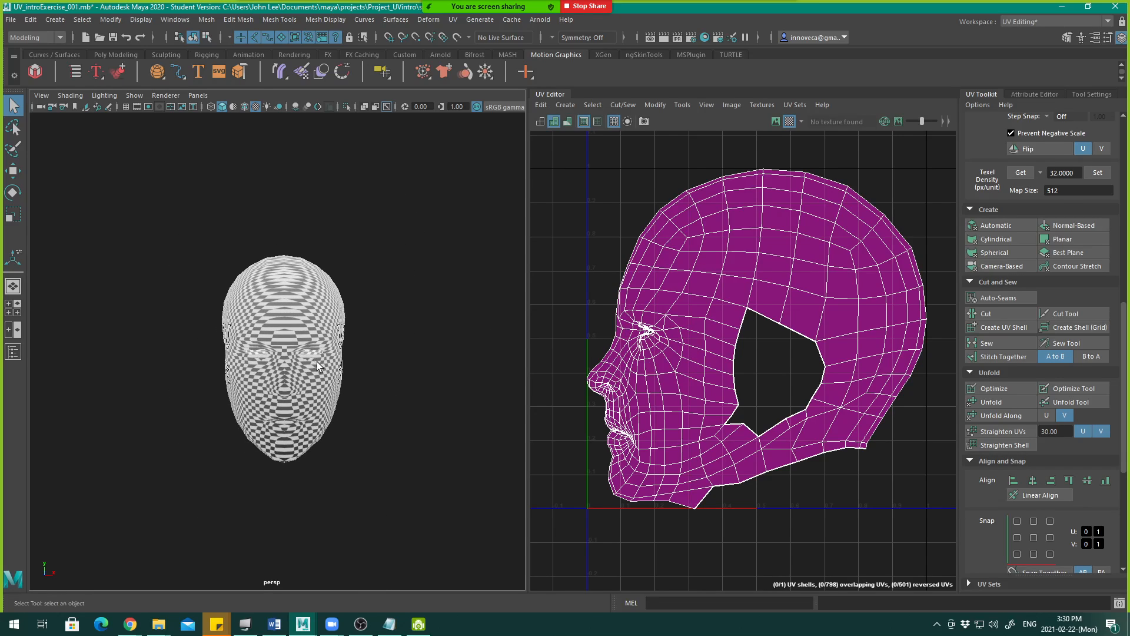
pyautogui.keyDown('alt'); pyautogui.moveTo(317, 362); pyautogui.dragTo(295, 354); pyautogui.keyUp('alt')
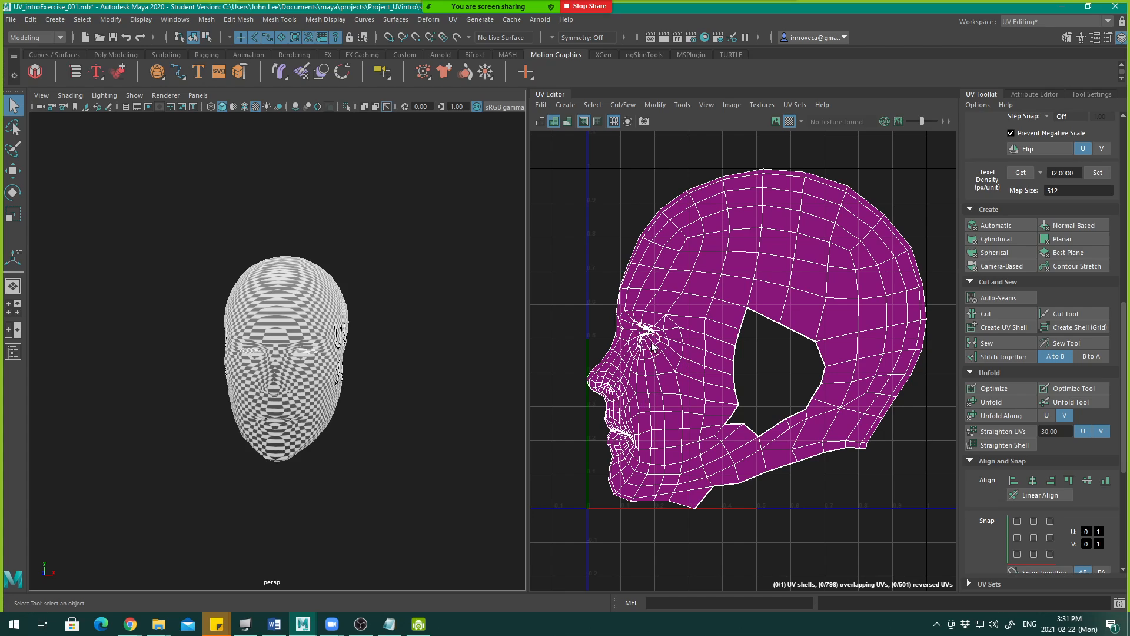
pyautogui.scroll(3, 418, 320)
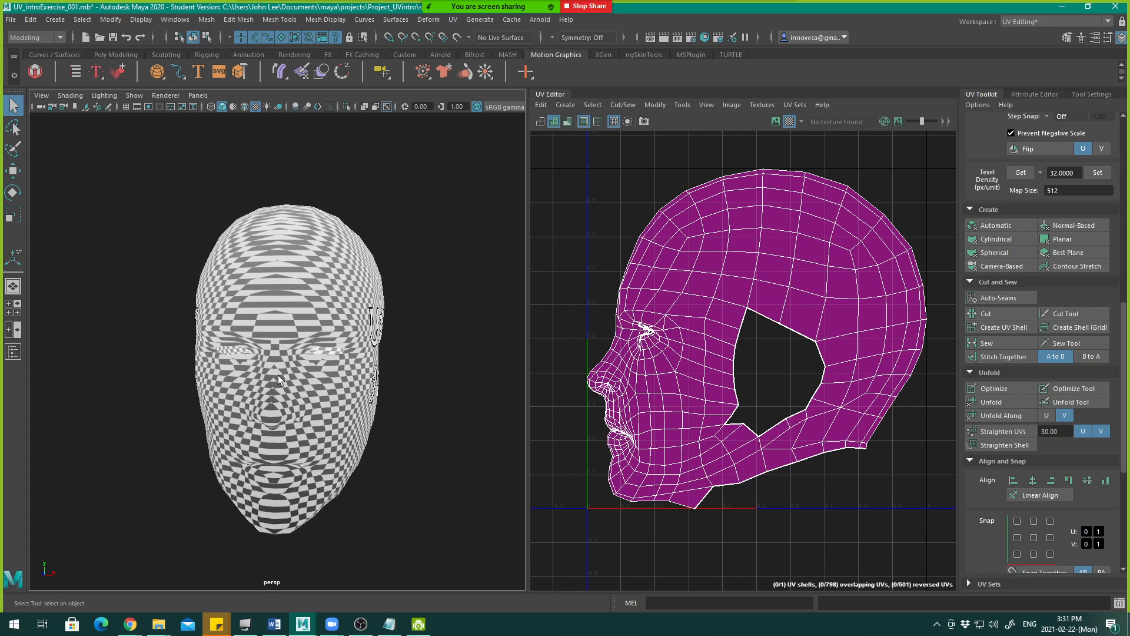
pyautogui.keyDown('alt'); pyautogui.moveTo(274, 433); pyautogui.dragTo(364, 207); pyautogui.keyUp('alt')
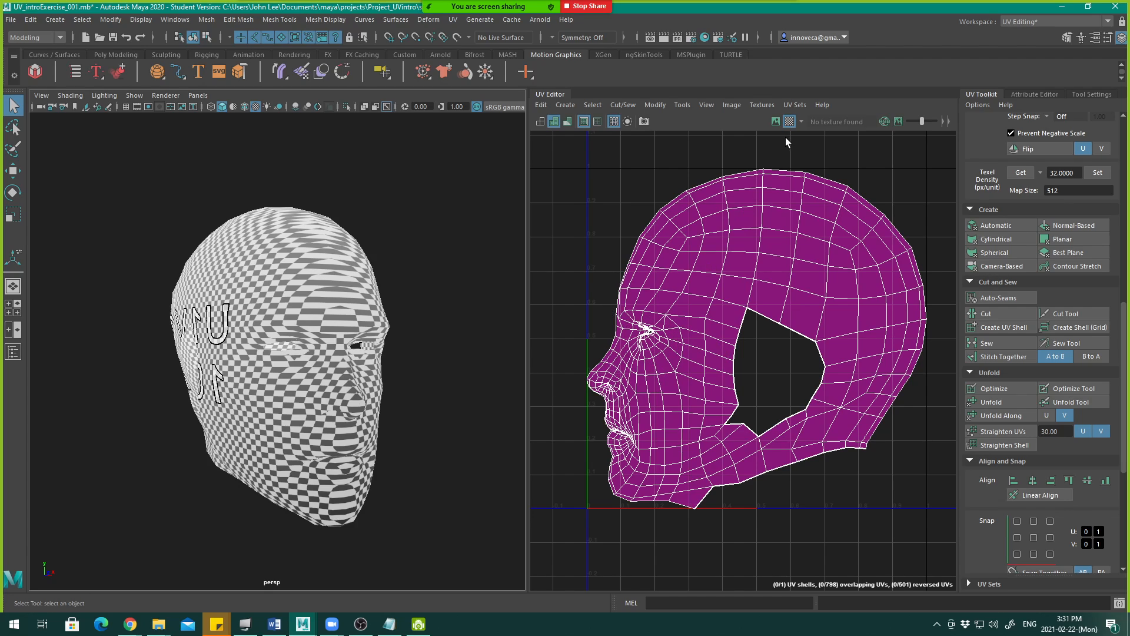
# - Toggle the checker map off and back on, then show wireframe on the shaded head in the perspective view
pyautogui.click(789, 120)
pyautogui.keyDown('alt'); pyautogui.moveTo(329, 353); pyautogui.dragTo(422, 342); pyautogui.keyUp('alt')
pyautogui.click(791, 121)
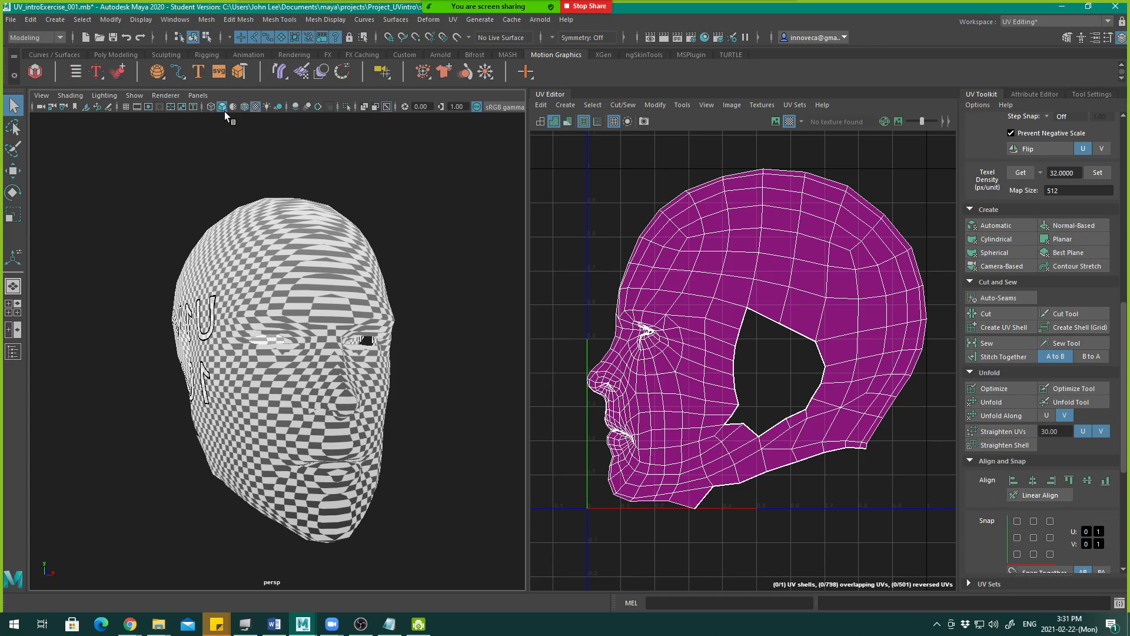
pyautogui.click(246, 108)
pyautogui.scroll(2, 224, 153)
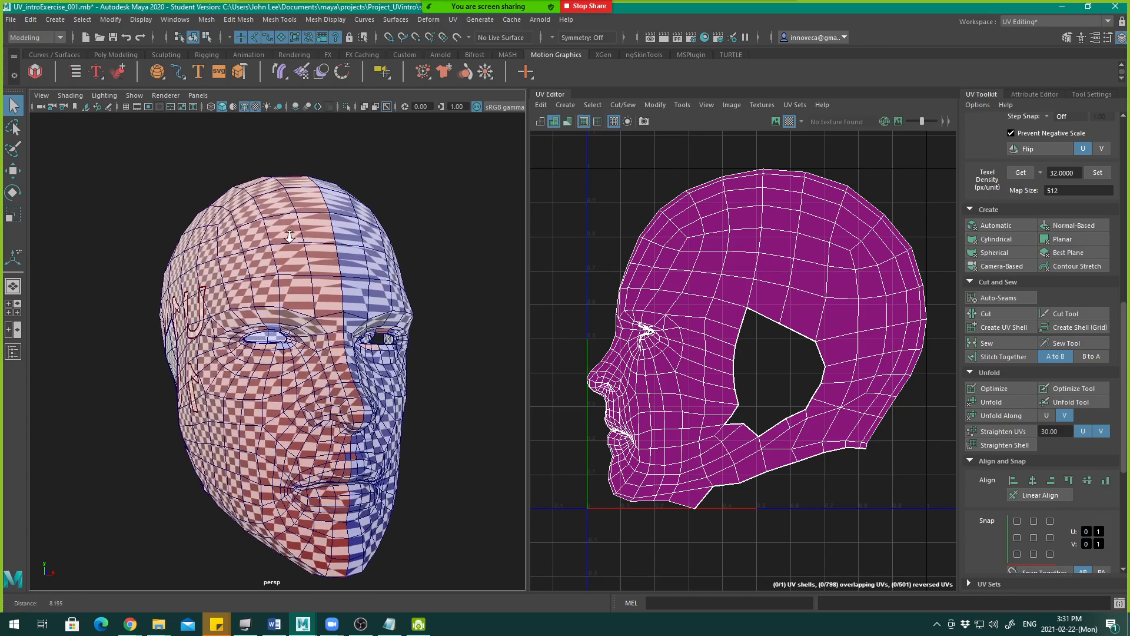
pyautogui.keyDown('alt'); pyautogui.moveTo(312, 220); pyautogui.dragTo(172, 224); pyautogui.keyUp('alt')
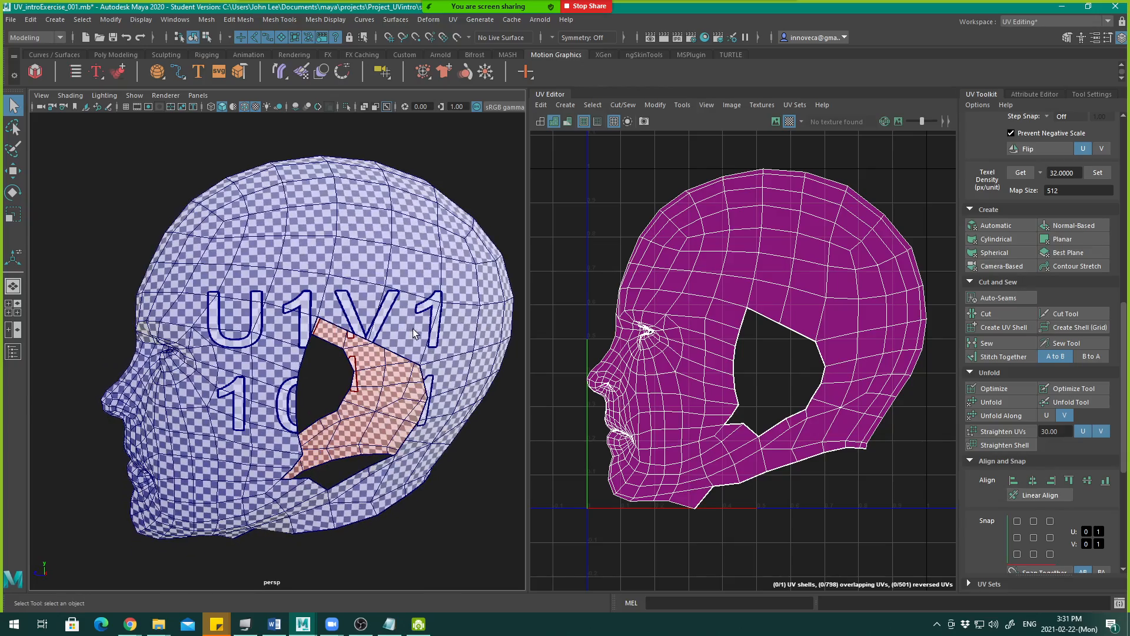
pyautogui.keyDown('alt'); pyautogui.moveTo(414, 334); pyautogui.dragTo(346, 316); pyautogui.keyUp('alt')
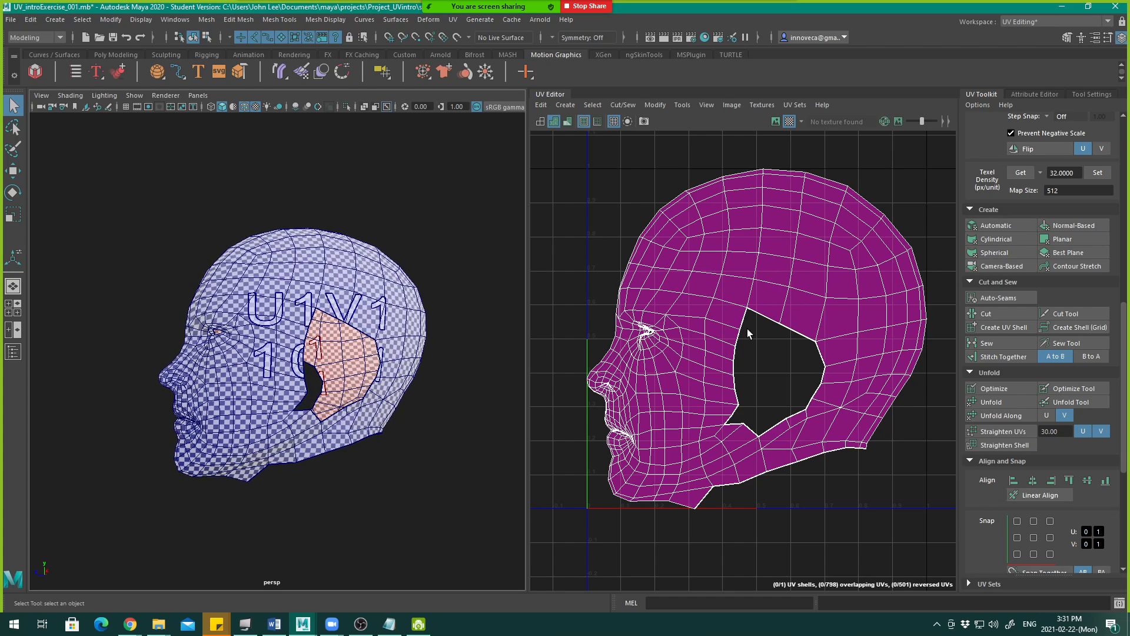
# - Switch to face selection on the head's UV shell
pyautogui.keyDown('alt'); pyautogui.moveTo(833, 420); pyautogui.dragTo(773, 434, button='middle'); pyautogui.keyUp('alt')
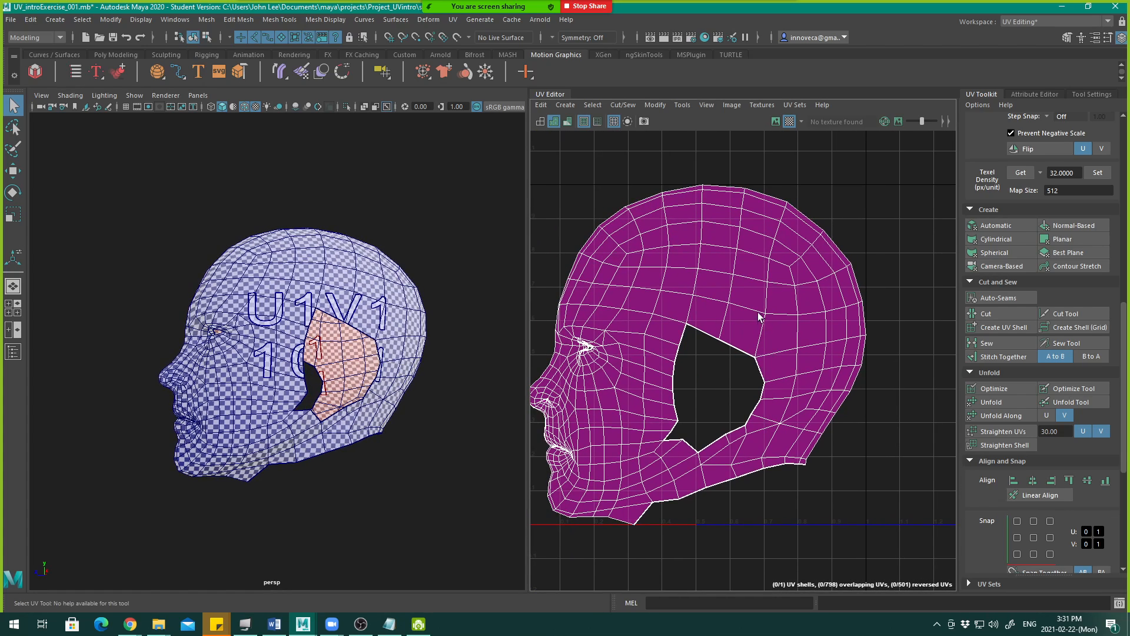
pyautogui.moveTo(759, 309); pyautogui.dragTo(760, 344, button='right')
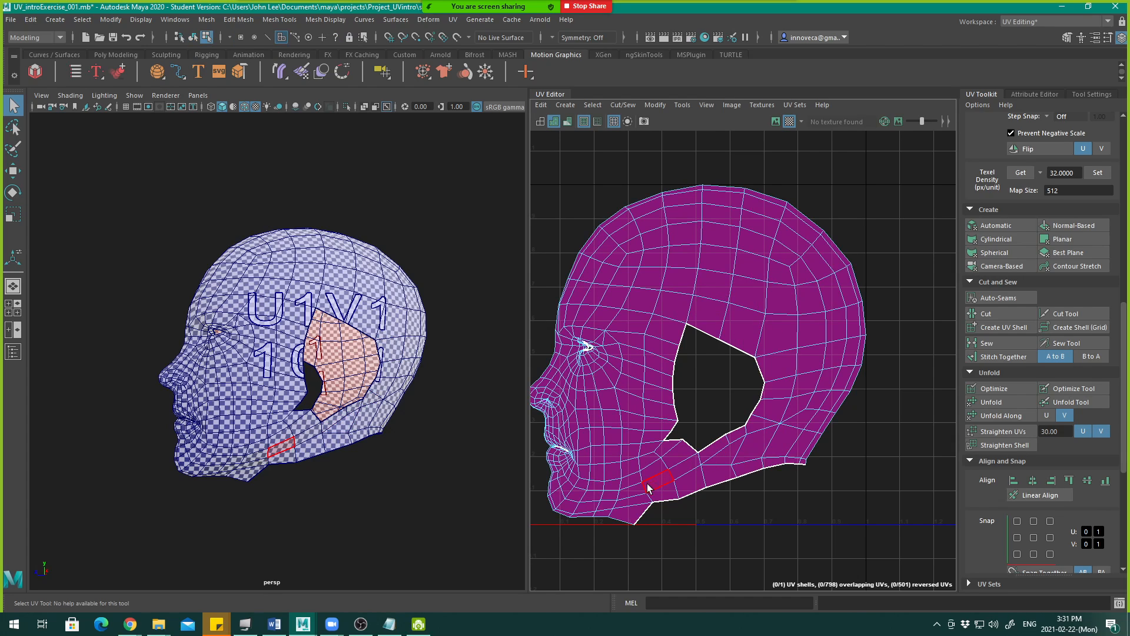
pyautogui.click(720, 481)
# - Compare faces on the front, side and back of the head with their positions in the side-projected UV shell
pyautogui.keyDown('alt'); pyautogui.moveTo(387, 263); pyautogui.dragTo(392, 315); pyautogui.keyUp('alt')
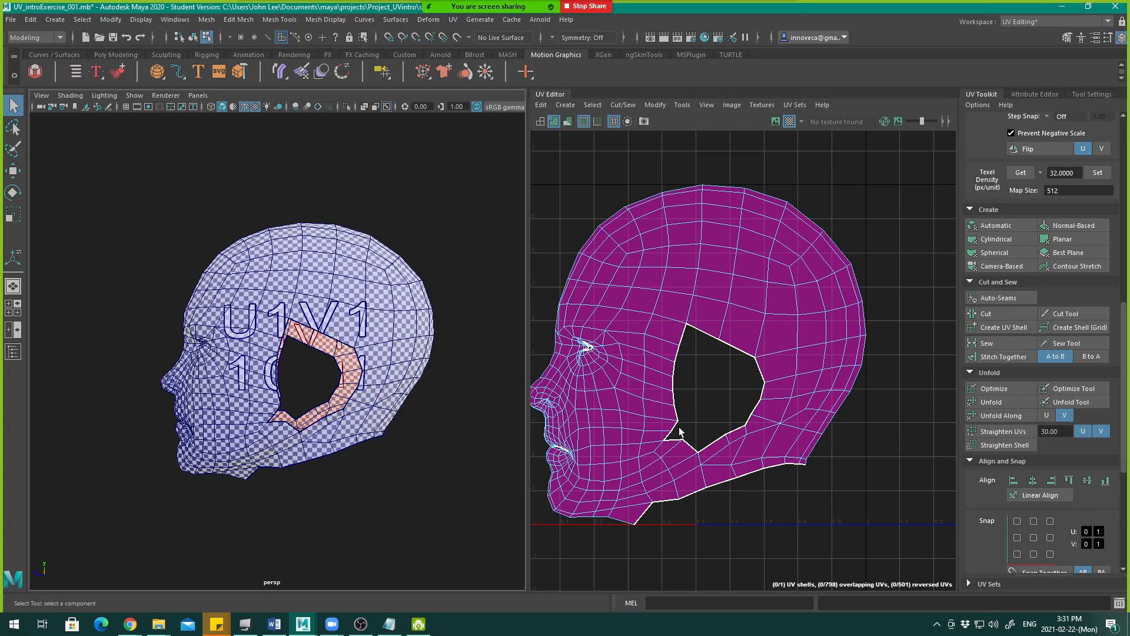
pyautogui.keyDown('alt'); pyautogui.moveTo(318, 265); pyautogui.dragTo(386, 301); pyautogui.keyUp('alt')
pyautogui.keyDown('alt'); pyautogui.moveTo(308, 420); pyautogui.dragTo(185, 422); pyautogui.keyUp('alt')
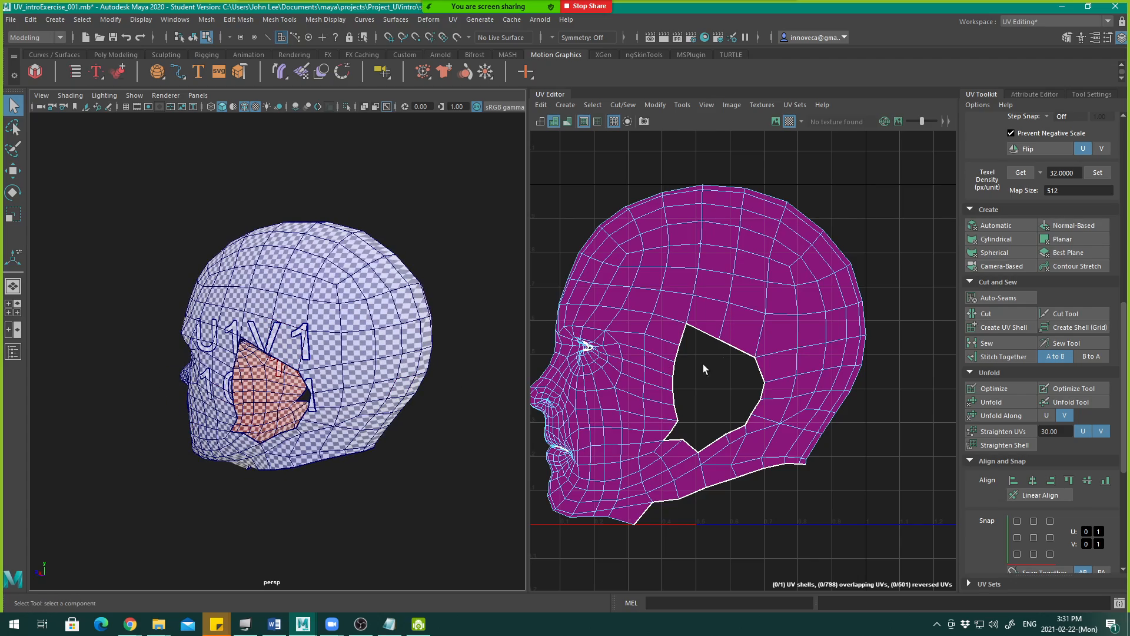
pyautogui.keyDown('alt'); pyautogui.moveTo(439, 453); pyautogui.dragTo(417, 466); pyautogui.keyUp('alt')
pyautogui.keyDown('alt'); pyautogui.moveTo(315, 472); pyautogui.dragTo(293, 471); pyautogui.keyUp('alt')
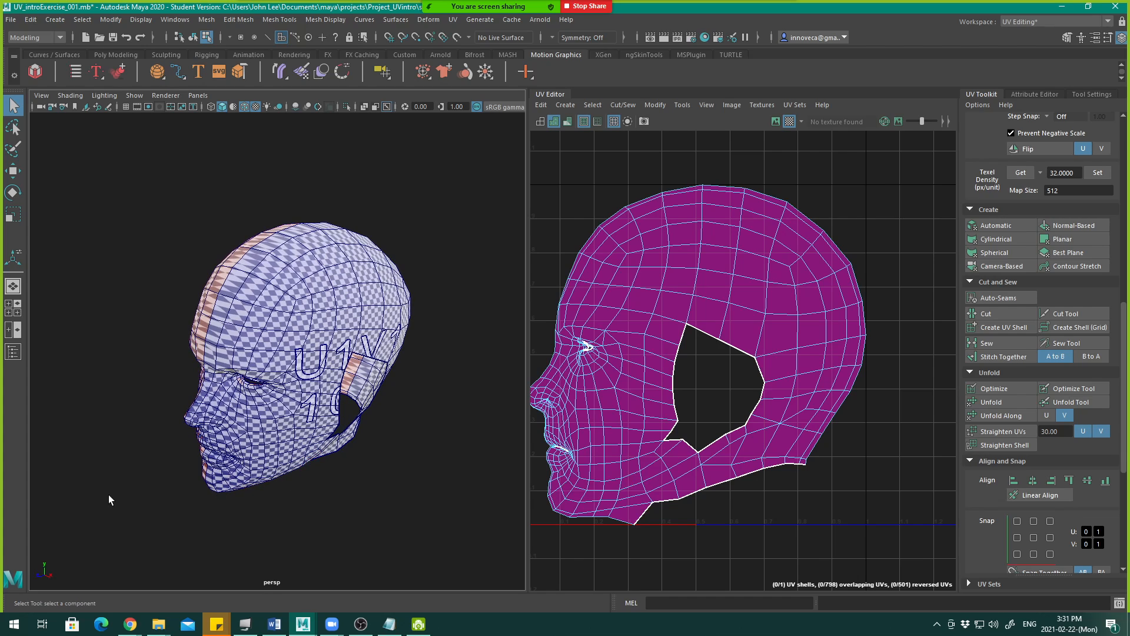
pyautogui.keyDown('alt'); pyautogui.moveTo(362, 327); pyautogui.dragTo(362, 351); pyautogui.keyUp('alt')
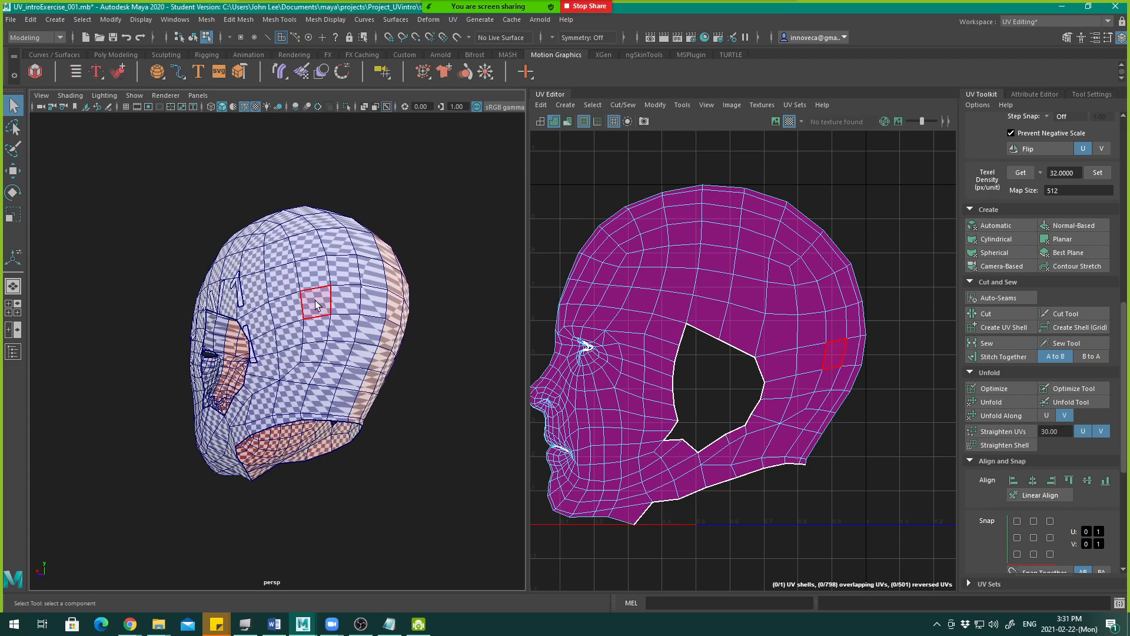
pyautogui.keyDown('alt'); pyautogui.moveTo(321, 304); pyautogui.dragTo(259, 306); pyautogui.keyUp('alt')
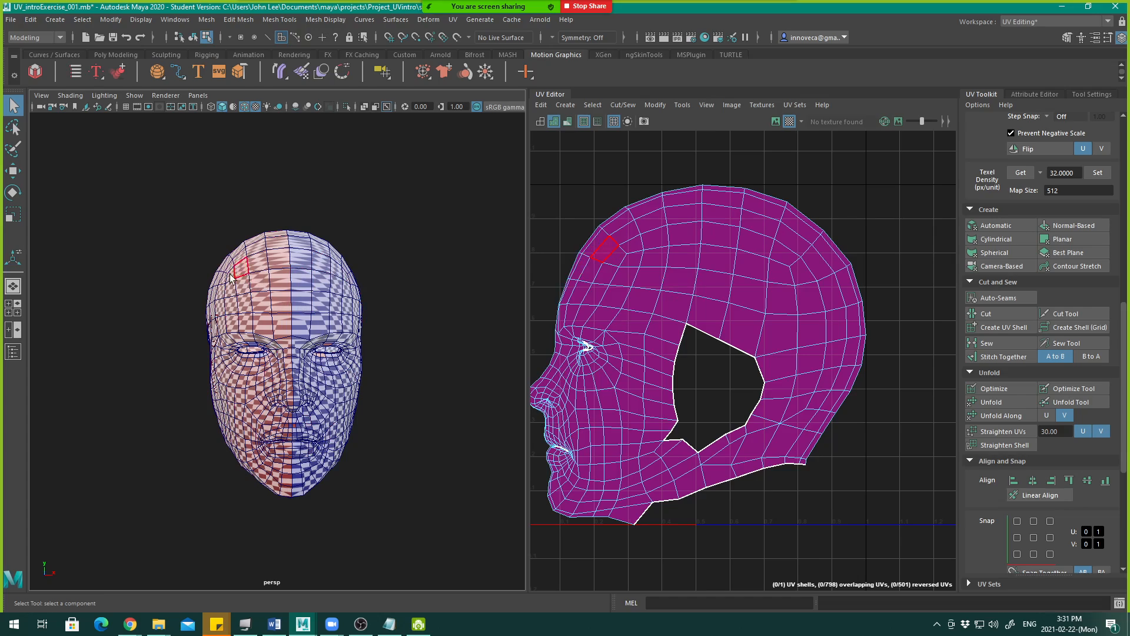
pyautogui.keyDown('alt'); pyautogui.moveTo(352, 386); pyautogui.dragTo(295, 241); pyautogui.keyUp('alt')
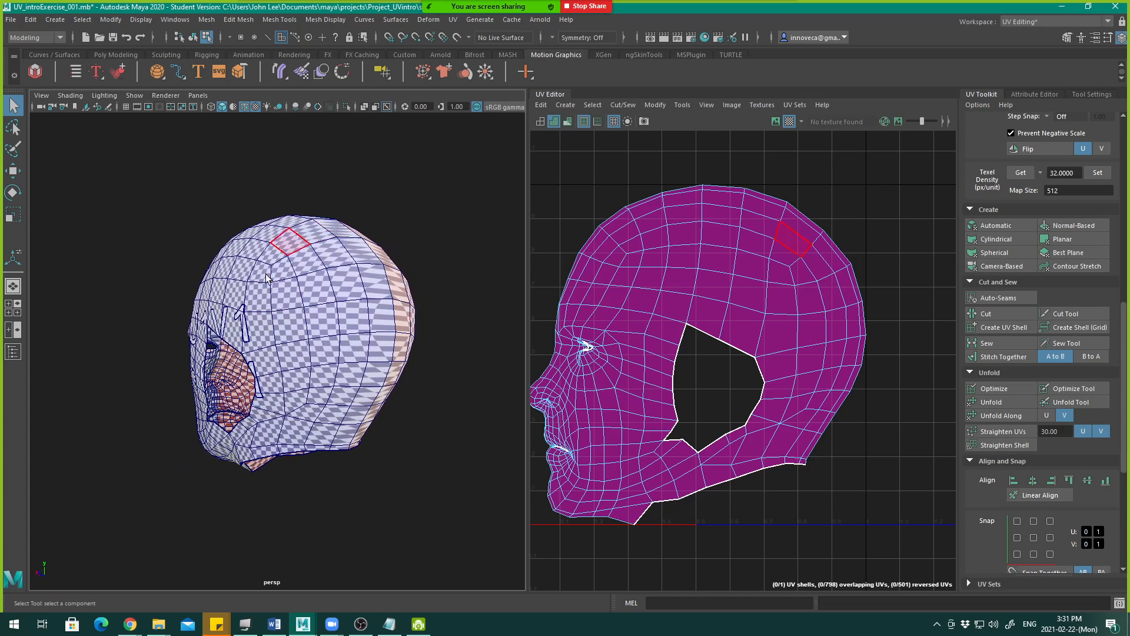
pyautogui.keyDown('alt'); pyautogui.moveTo(316, 351); pyautogui.dragTo(388, 357); pyautogui.keyUp('alt')
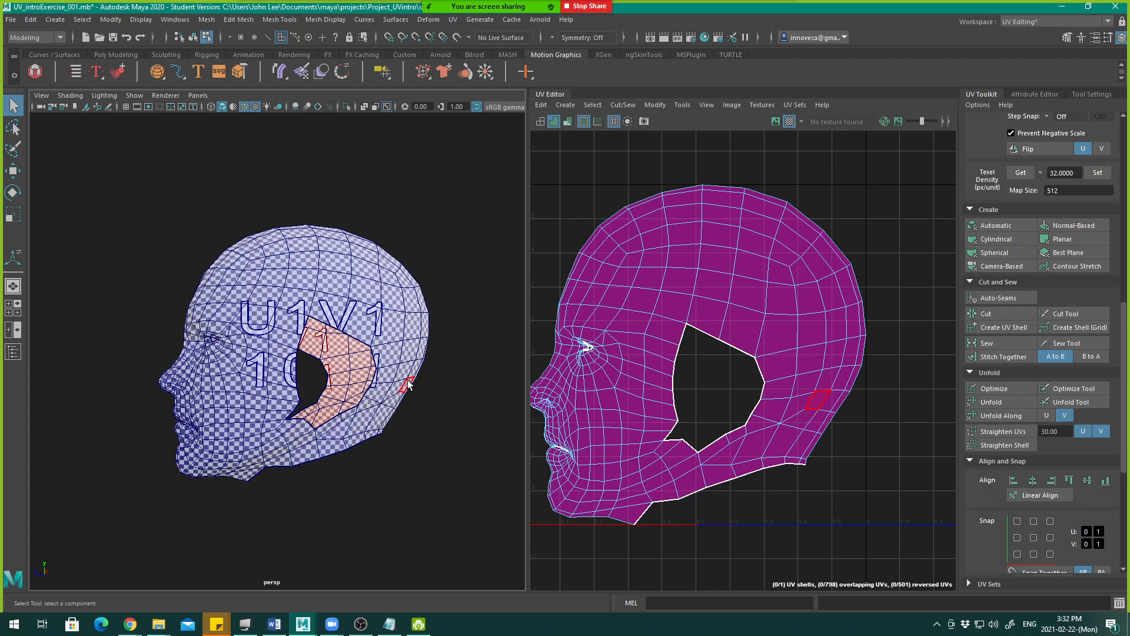
# - Frame the head in the side view and select all faces of its back half, including the lower rear edge
pyautogui.keyDown('alt'); pyautogui.moveTo(417, 374); pyautogui.dragTo(391, 381); pyautogui.keyUp('alt')
pyautogui.press('space')
pyautogui.press('f')
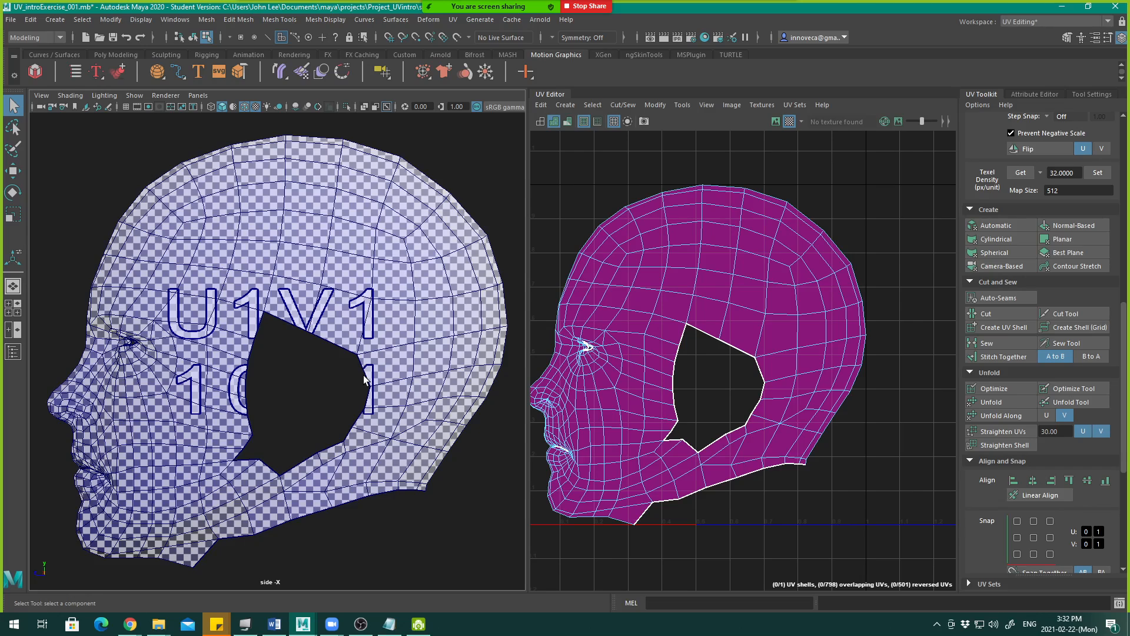
pyautogui.keyDown('alt'); pyautogui.moveTo(391, 363); pyautogui.dragTo(380, 352, button='middle'); pyautogui.keyUp('alt')
pyautogui.keyDown('alt'); pyautogui.moveTo(380, 352); pyautogui.dragTo(328, 365, button='right'); pyautogui.keyUp('alt')
pyautogui.moveTo(340, 251); pyautogui.dragTo(341, 287, button='right')
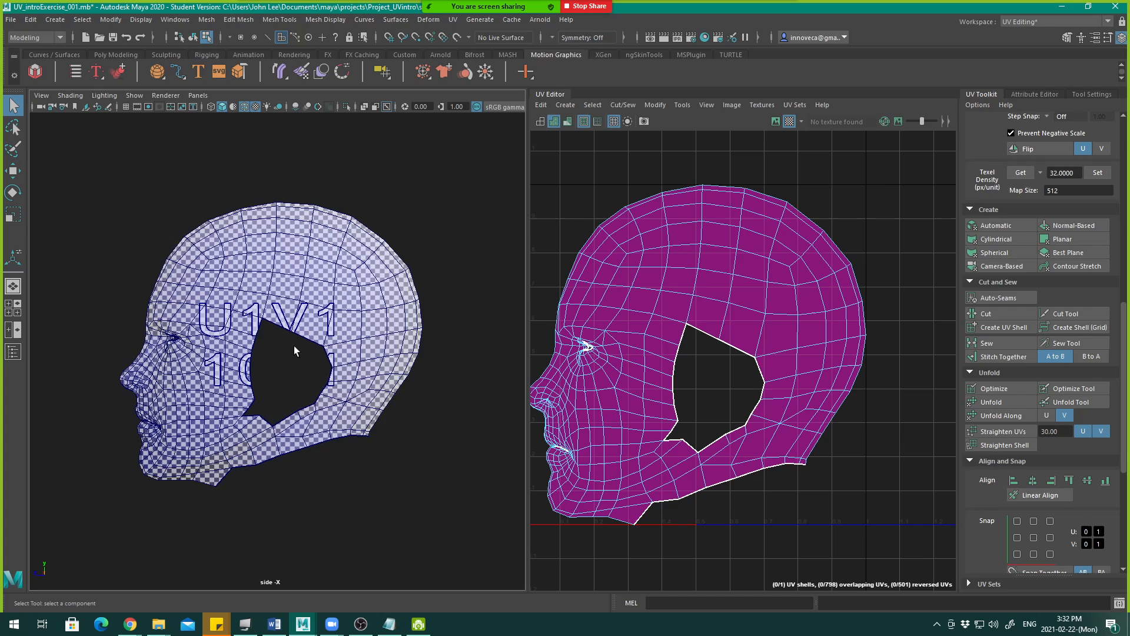
pyautogui.moveTo(295, 190); pyautogui.dragTo(446, 369)
pyautogui.keyDown('shift'); pyautogui.moveTo(387, 438); pyautogui.dragTo(423, 464); pyautogui.keyUp('shift')
pyautogui.scroll(2, 358, 404)
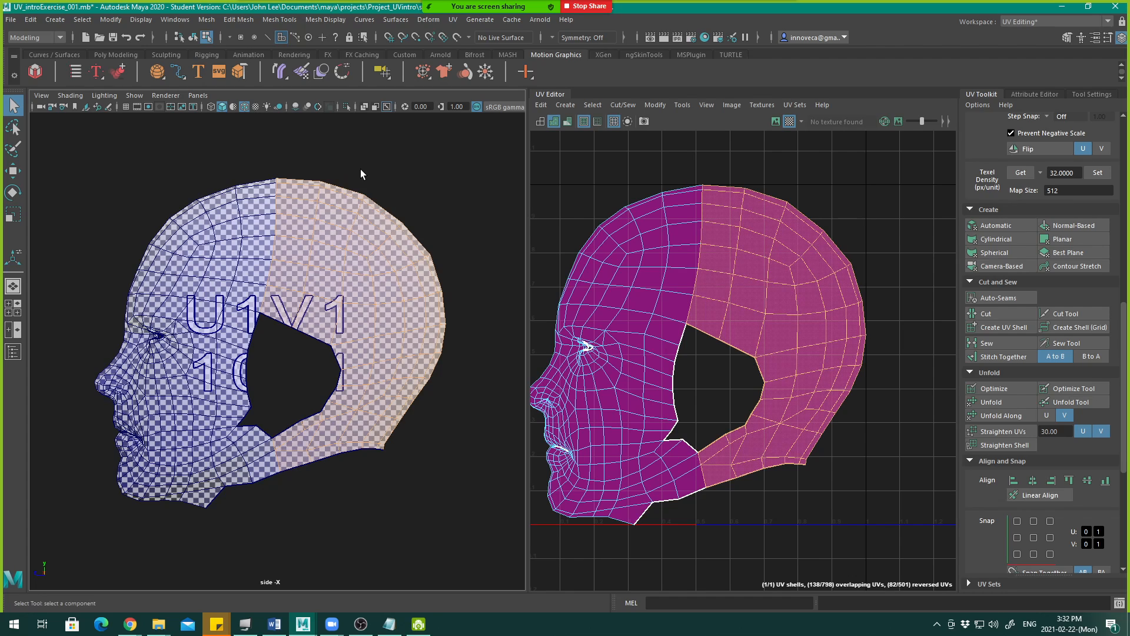
# - Turn on lighting with all lights and hide the checker map on the head
pyautogui.press('7')
pyautogui.click(790, 121)
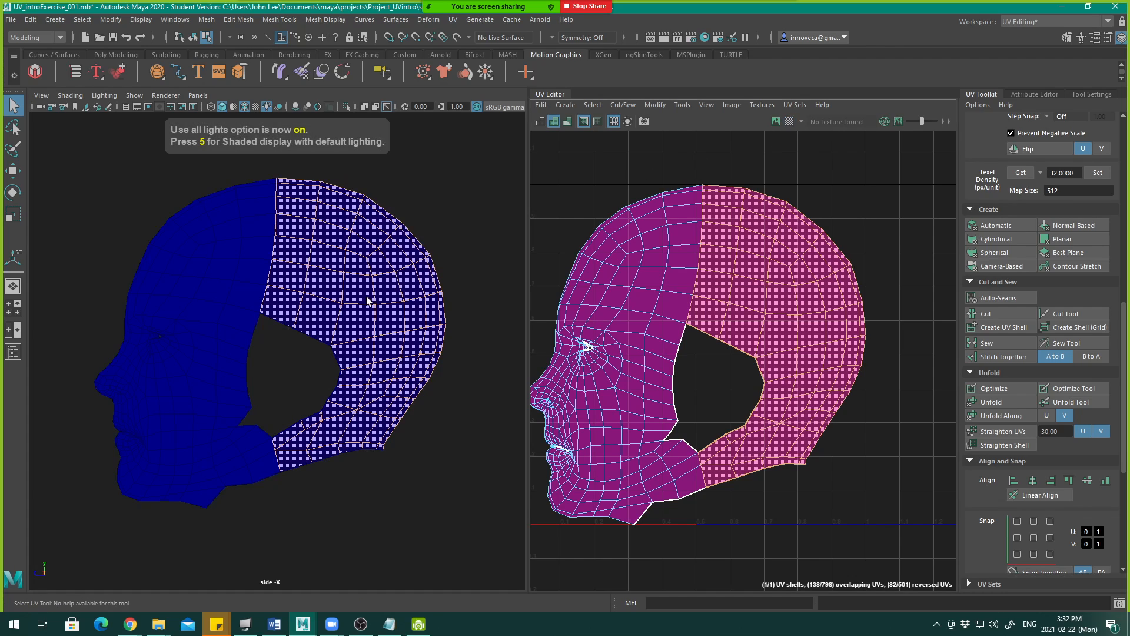
pyautogui.scroll(4, 377, 312)
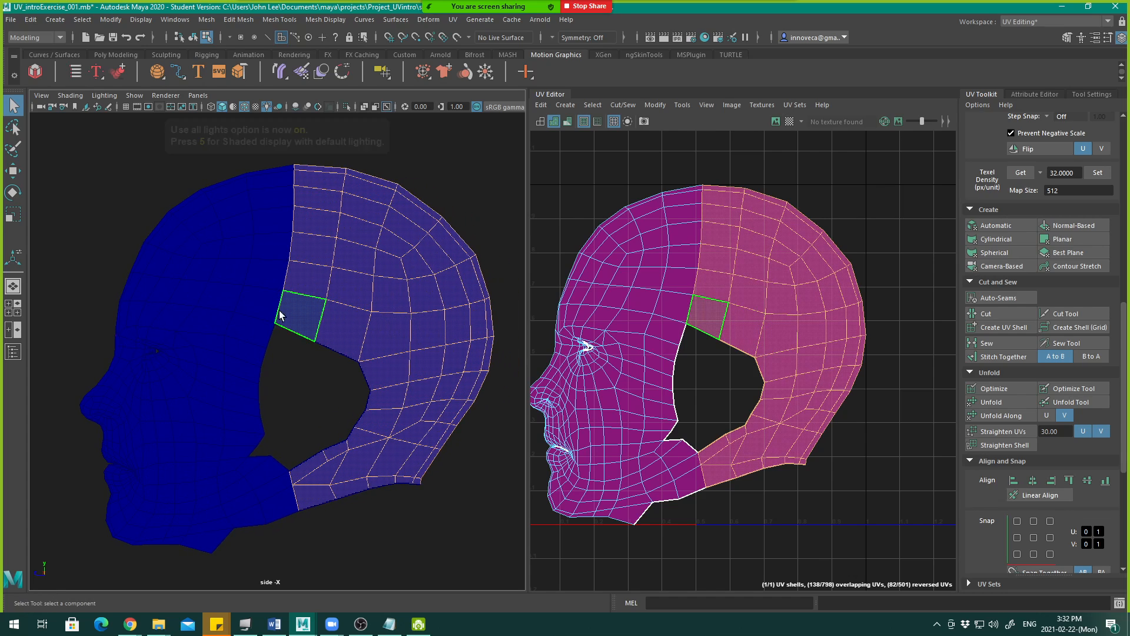
# - Return to the perspective view and set the planar mapping options to fit the bounding box and project from the Z axis
pyautogui.press('space')
pyautogui.moveTo(310, 423); pyautogui.dragTo(310, 396)
pyautogui.keyDown('alt'); pyautogui.moveTo(254, 360); pyautogui.dragTo(330, 386); pyautogui.keyUp('alt')
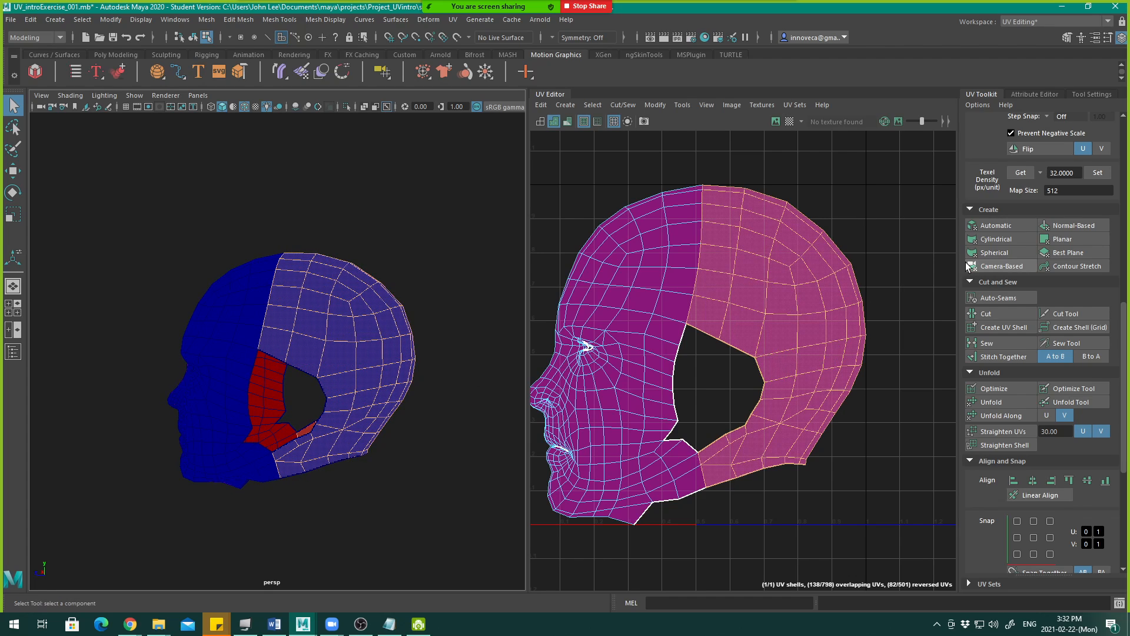
pyautogui.keyDown('shift'); pyautogui.click(1081, 237); pyautogui.keyUp('shift')
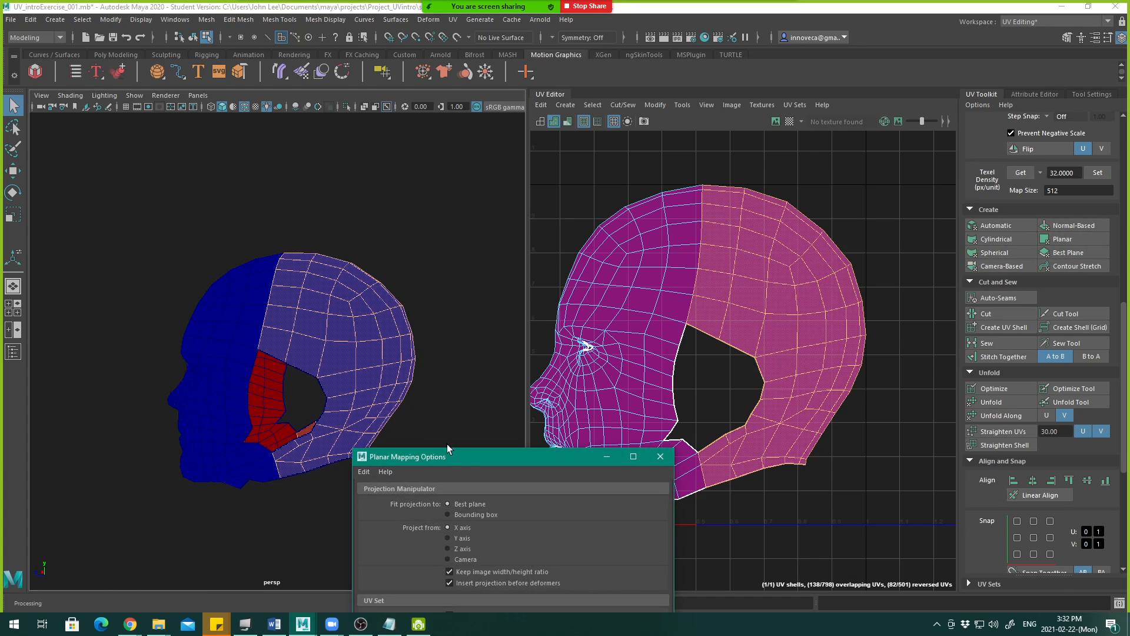
pyautogui.moveTo(466, 457); pyautogui.dragTo(270, 353)
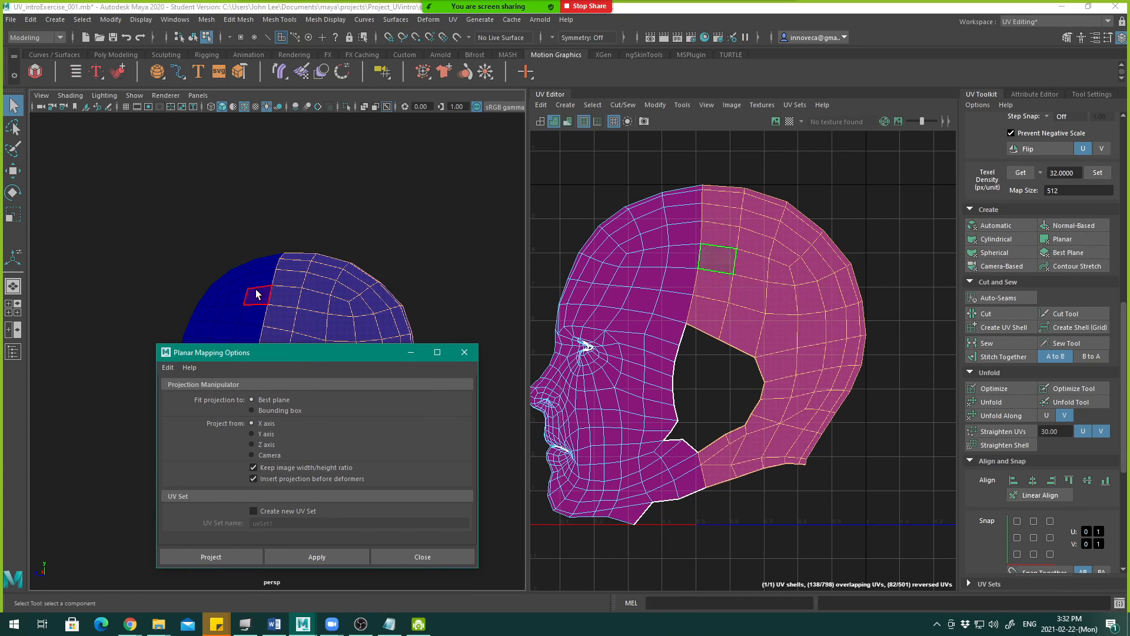
pyautogui.click(387, 325)
pyautogui.moveTo(354, 354); pyautogui.dragTo(633, 333)
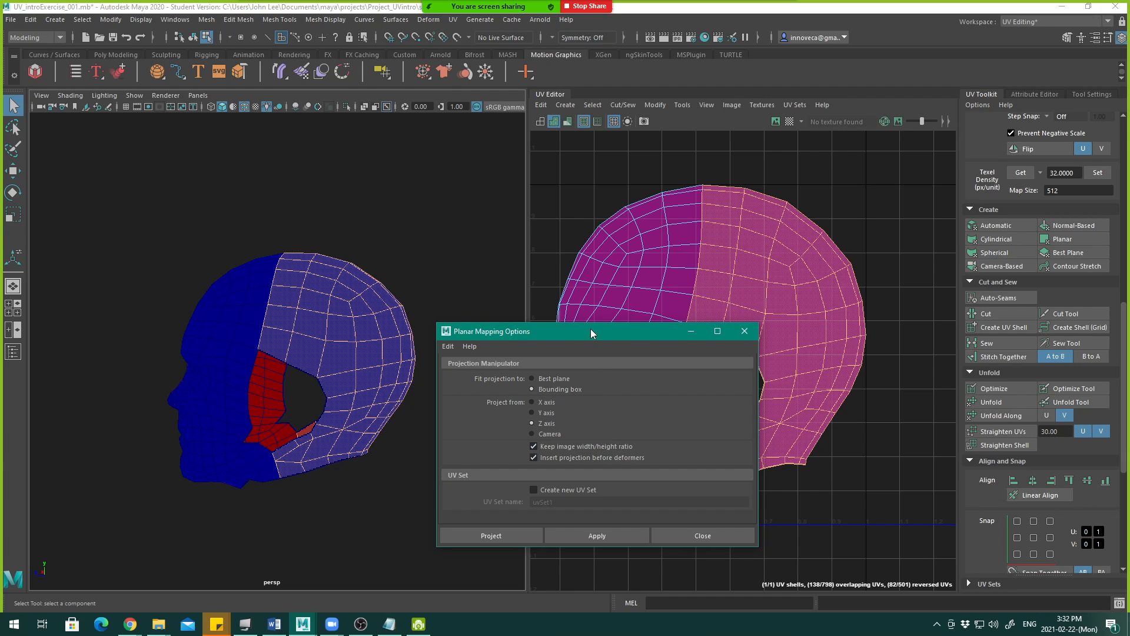
pyautogui.moveTo(592, 330); pyautogui.dragTo(253, 55)
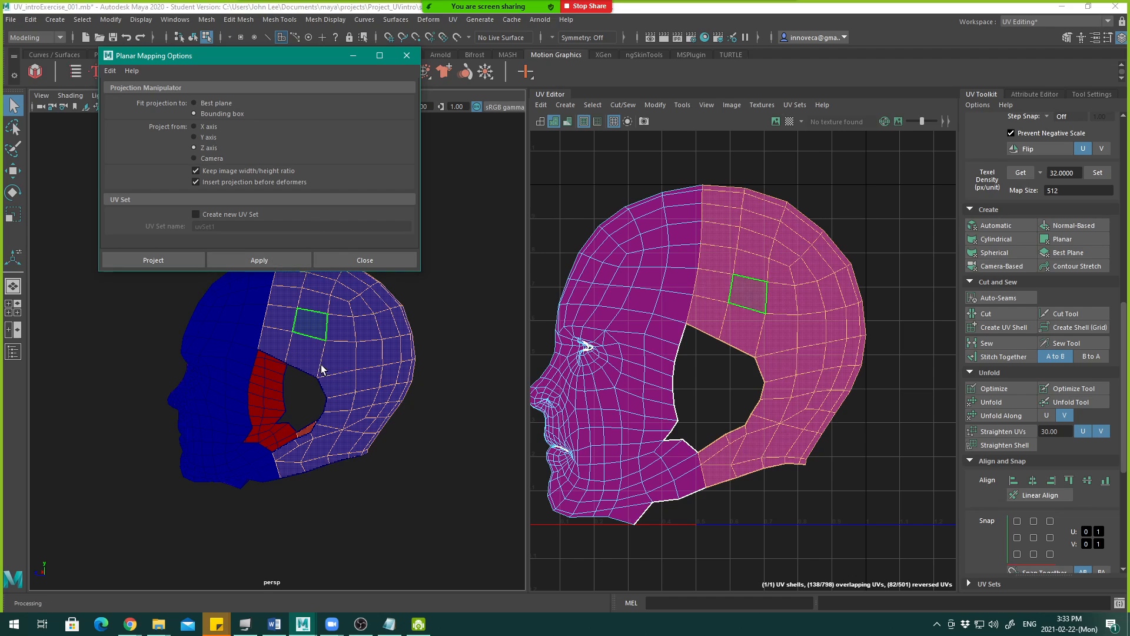
# - Check the selected back-half faces from several angles and apply the Z-axis planar projection to them
pyautogui.keyDown('alt'); pyautogui.moveTo(321, 370); pyautogui.dragTo(359, 412); pyautogui.keyUp('alt')
pyautogui.keyDown('alt'); pyautogui.moveTo(359, 413); pyautogui.dragTo(373, 409, button='right'); pyautogui.keyUp('alt')
pyautogui.keyDown('alt'); pyautogui.moveTo(373, 408); pyautogui.dragTo(378, 437, button='middle'); pyautogui.keyUp('alt')
pyautogui.keyDown('alt'); pyautogui.moveTo(378, 437); pyautogui.dragTo(404, 441, button='right'); pyautogui.keyUp('alt')
pyautogui.keyDown('alt'); pyautogui.moveTo(404, 441); pyautogui.dragTo(321, 469); pyautogui.keyUp('alt')
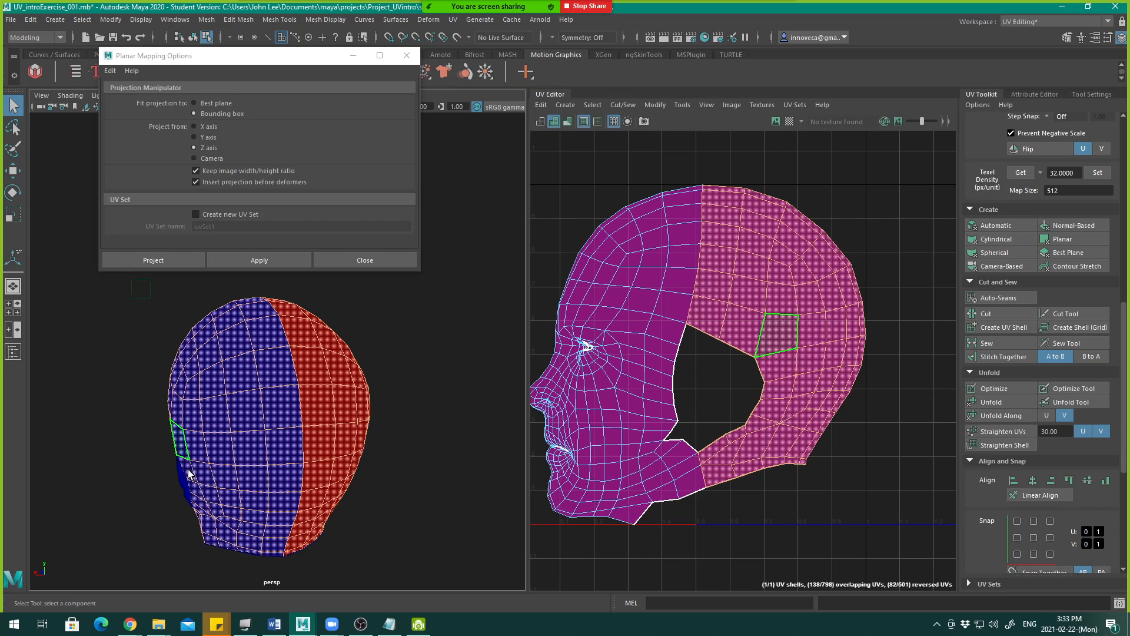
pyautogui.keyDown('alt'); pyautogui.moveTo(188, 474); pyautogui.dragTo(278, 485); pyautogui.keyUp('alt')
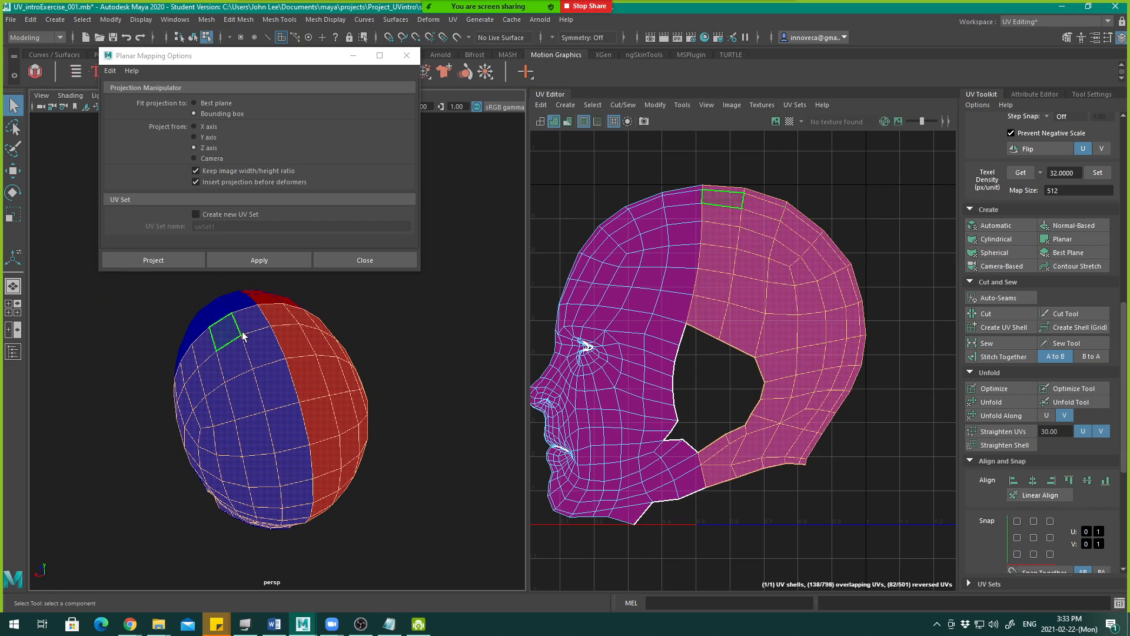
pyautogui.keyDown('alt'); pyautogui.moveTo(351, 368); pyautogui.dragTo(431, 424); pyautogui.keyUp('alt')
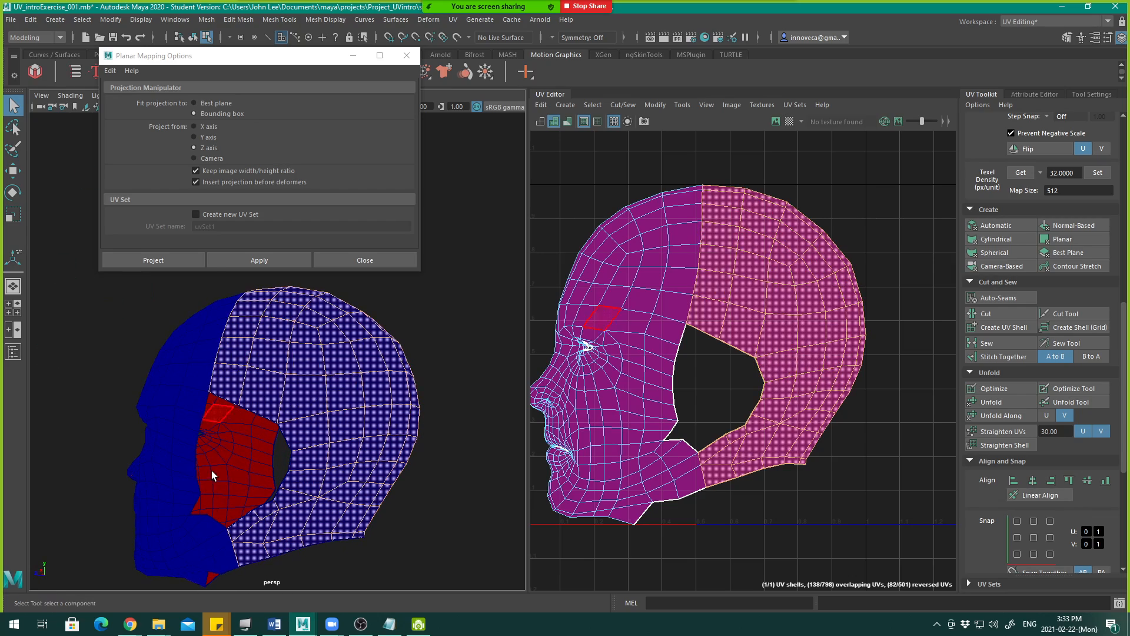
pyautogui.keyDown('alt'); pyautogui.moveTo(212, 474); pyautogui.dragTo(308, 540); pyautogui.keyUp('alt')
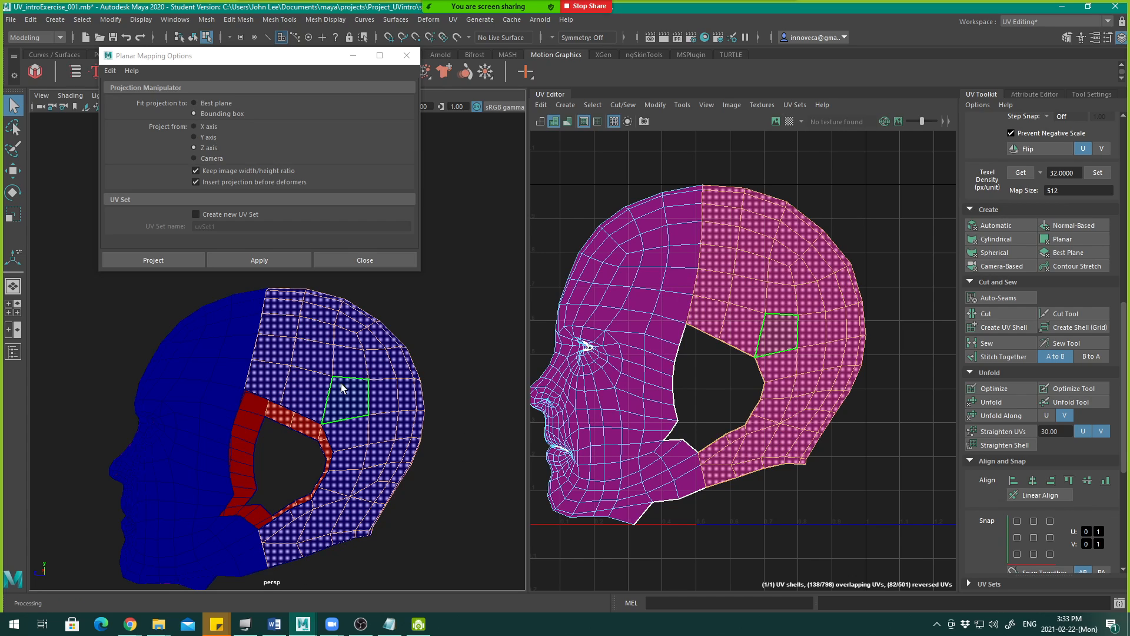
pyautogui.click(263, 260)
pyautogui.scroll(-4, 770, 414)
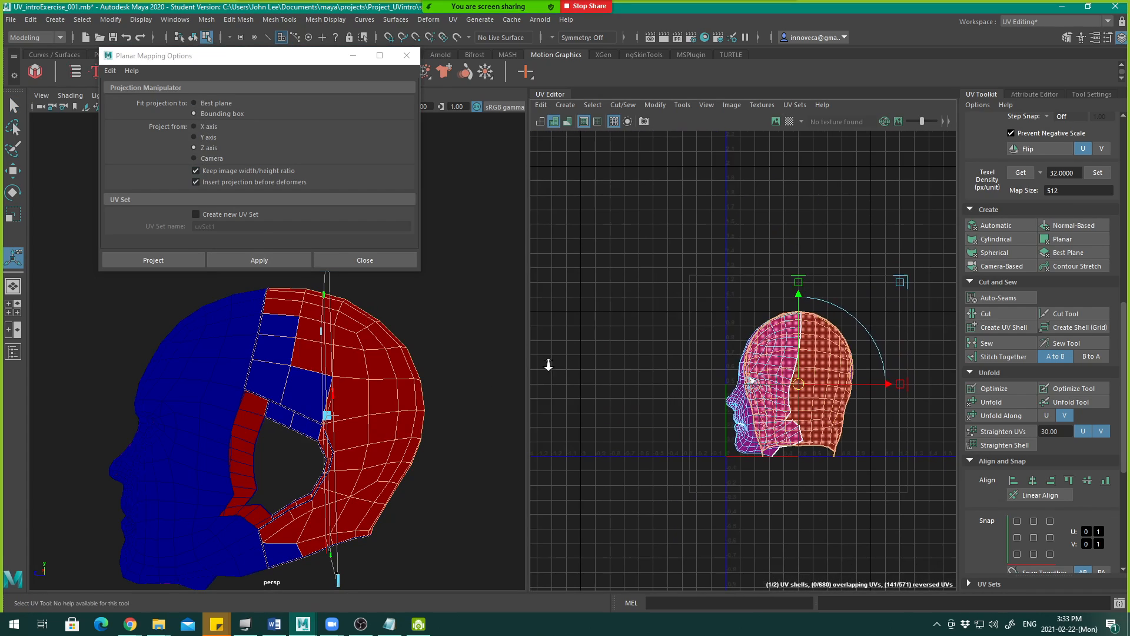
# - Move the projected back-half UV shell straight up, clear above the face shell, and deselect it
pyautogui.keyDown('alt'); pyautogui.moveTo(348, 406); pyautogui.dragTo(430, 472); pyautogui.keyUp('alt')
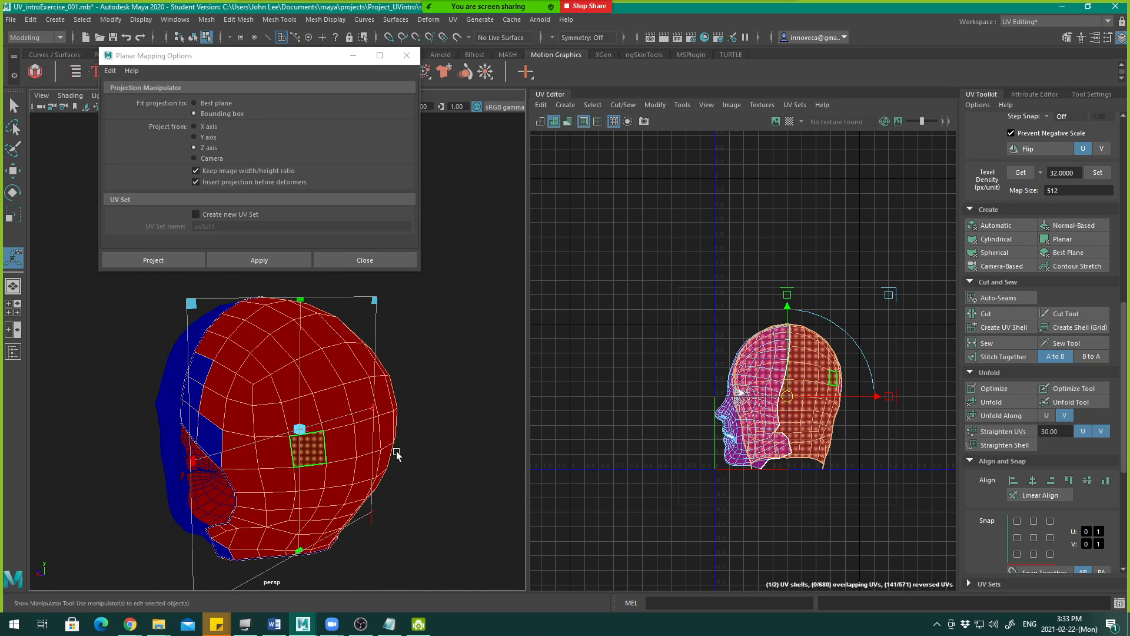
pyautogui.keyDown('alt'); pyautogui.moveTo(300, 429); pyautogui.dragTo(322, 452); pyautogui.keyUp('alt')
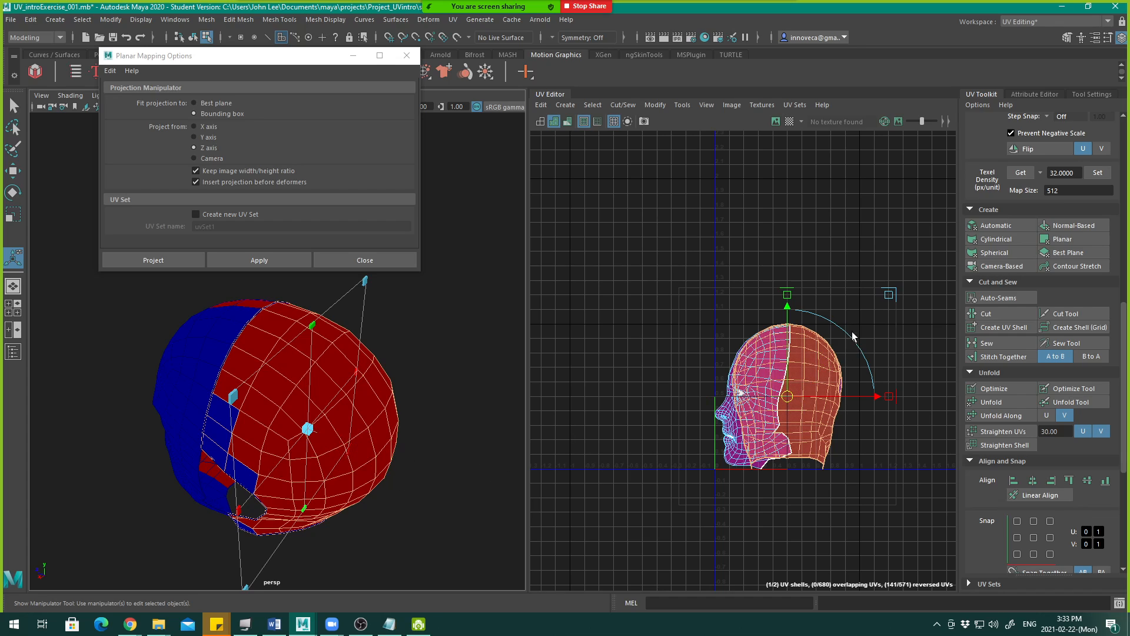
pyautogui.moveTo(789, 312); pyautogui.dragTo(789, 156)
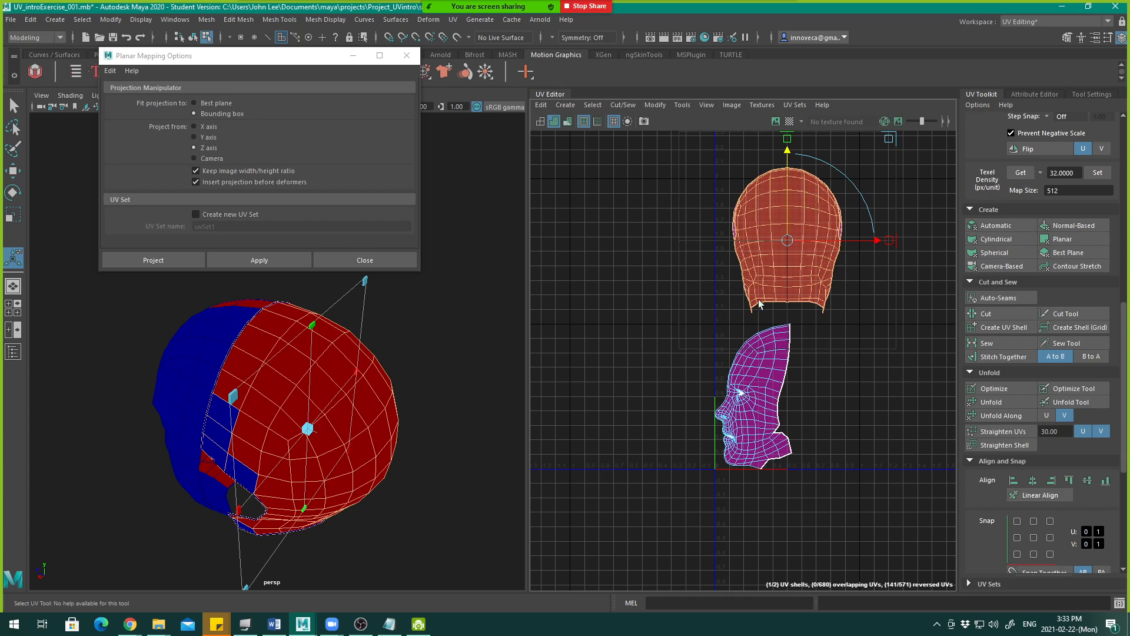
pyautogui.click(859, 428)
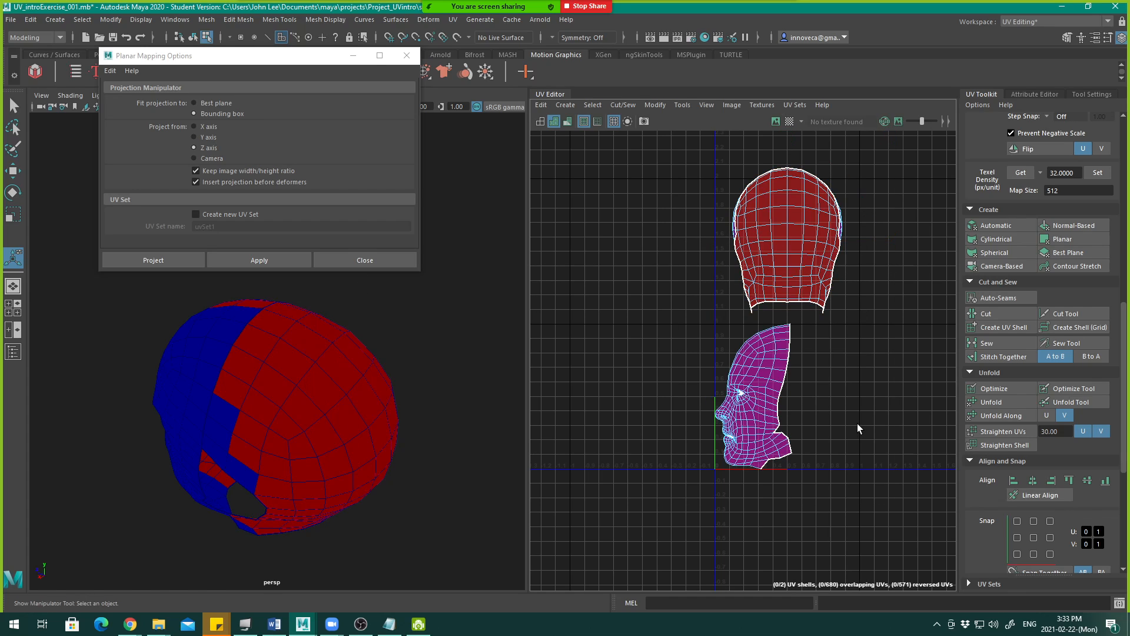
# - Select all faces of the remaining side-view face shell and apply the Z-axis planar projection to them
pyautogui.moveTo(769, 356); pyautogui.dragTo(777, 386, button='right')
pyautogui.moveTo(691, 320); pyautogui.dragTo(809, 483)
pyautogui.keyDown('alt'); pyautogui.moveTo(184, 467); pyautogui.dragTo(444, 479); pyautogui.keyUp('alt')
pyautogui.moveTo(271, 503)
pyautogui.keyDown('alt'); pyautogui.mouseDown()
pyautogui.moveTo(331, 522)
pyautogui.moveTo(240, 520)
pyautogui.moveTo(265, 522)
pyautogui.mouseUp(); pyautogui.keyUp('alt')
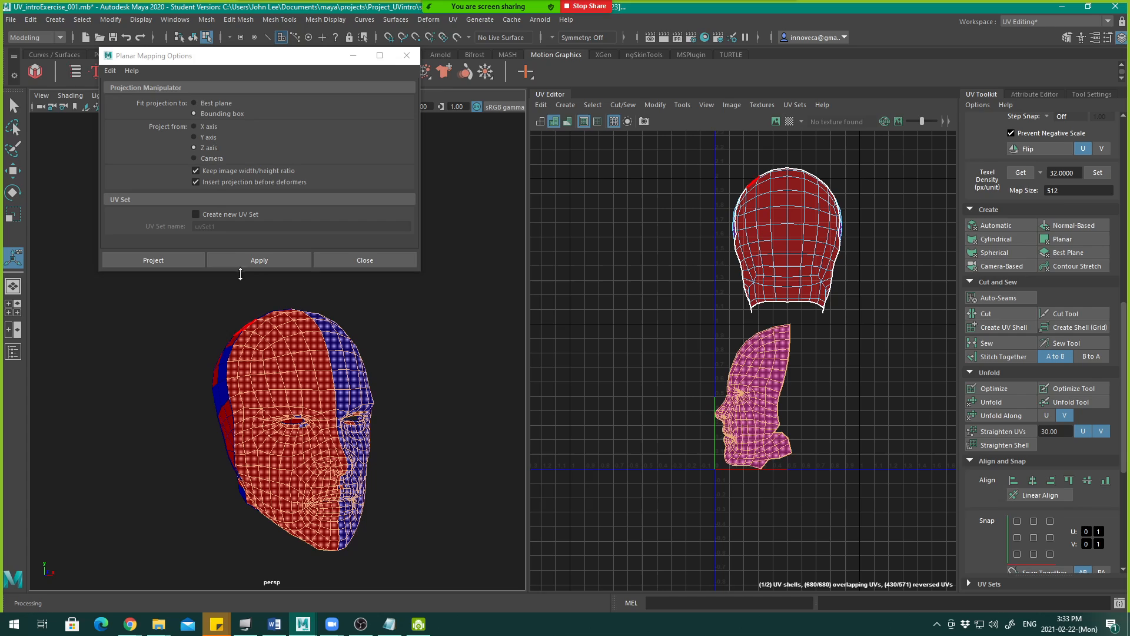
pyautogui.keyDown('alt'); pyautogui.moveTo(345, 401); pyautogui.dragTo(276, 423); pyautogui.keyUp('alt')
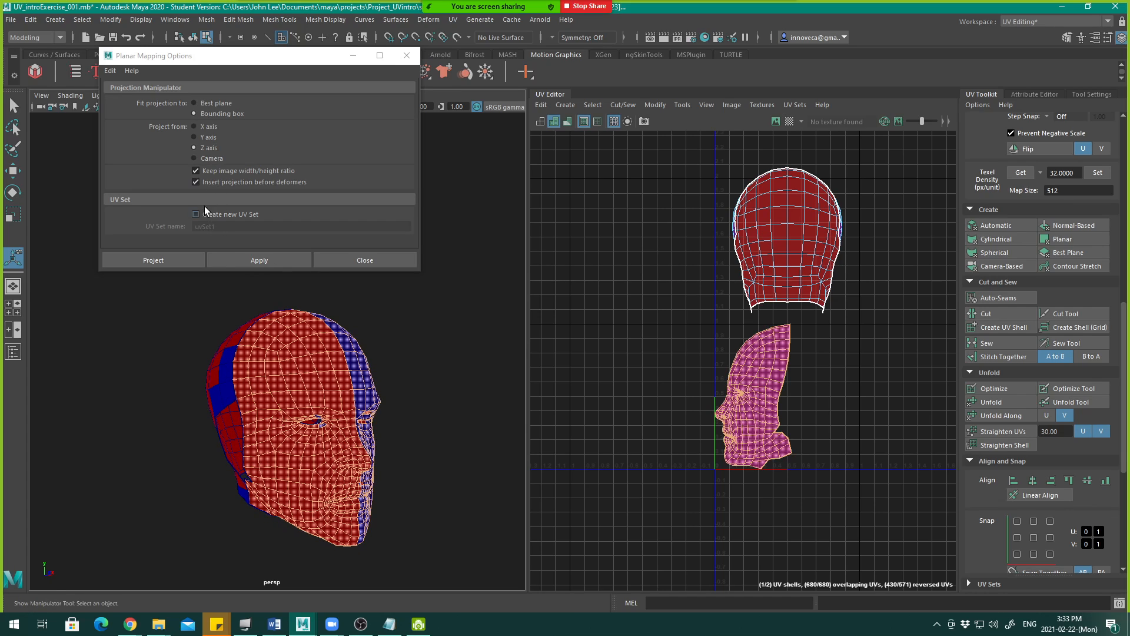
pyautogui.click(280, 259)
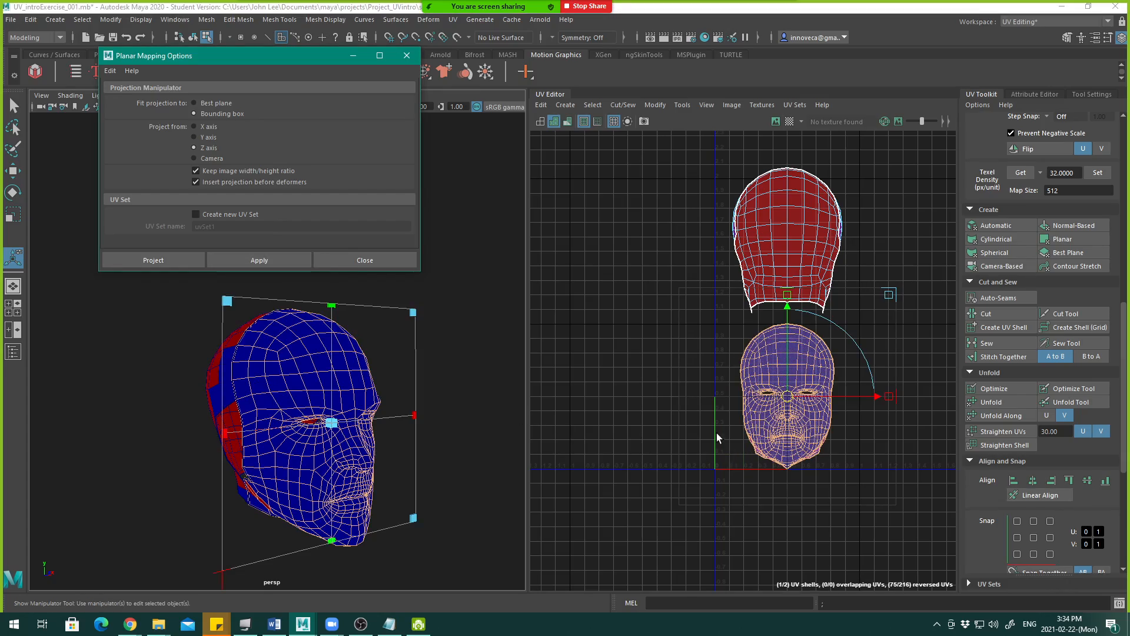
# - Close the planar mapping options and compare the front-projected face shell with the head seen from the front
pyautogui.scroll(5, 807, 465)
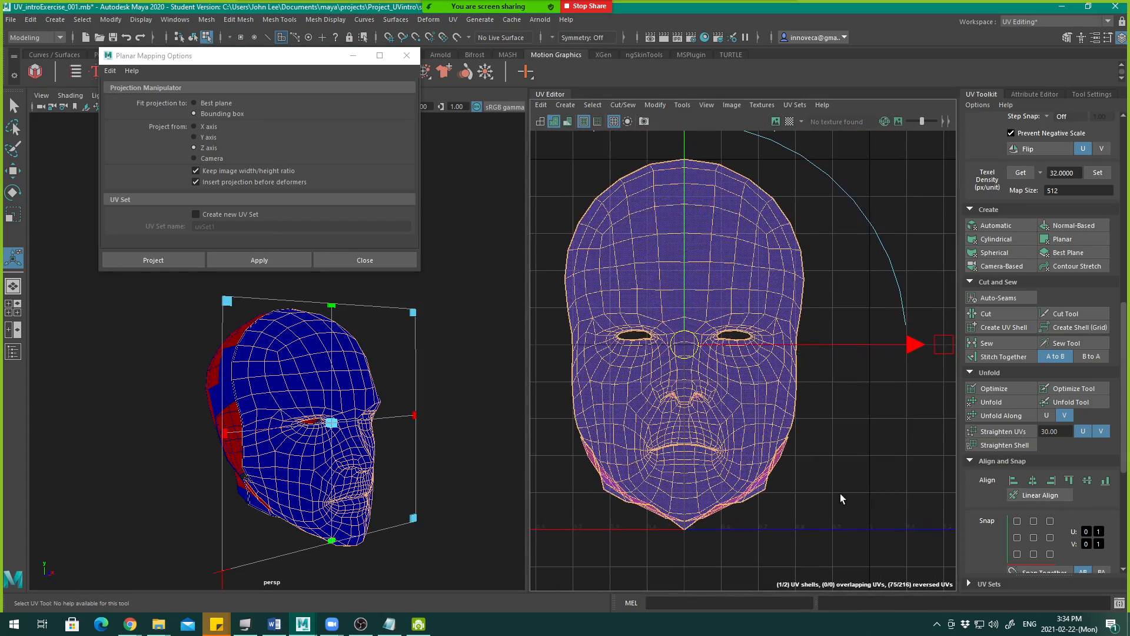
pyautogui.click(836, 490)
pyautogui.keyDown('alt'); pyautogui.moveTo(729, 292); pyautogui.dragTo(742, 312, button='middle'); pyautogui.keyUp('alt')
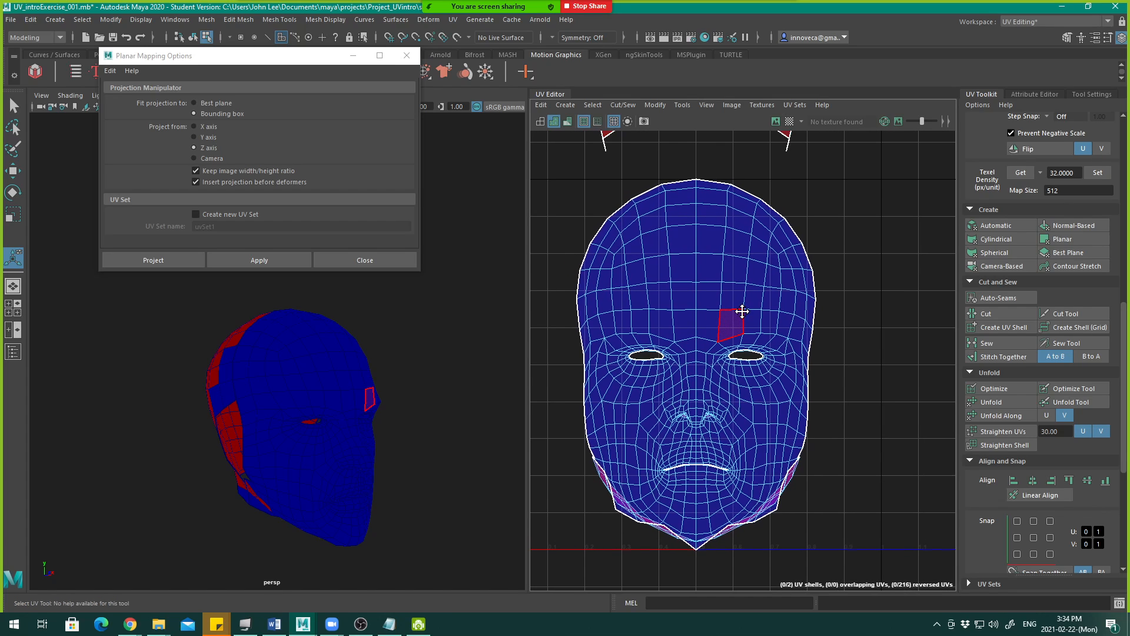
pyautogui.click(363, 257)
pyautogui.keyDown('alt'); pyautogui.moveTo(402, 391); pyautogui.dragTo(334, 391); pyautogui.keyUp('alt')
pyautogui.keyDown('alt'); pyautogui.moveTo(347, 387); pyautogui.dragTo(352, 289, button='middle'); pyautogui.keyUp('alt')
pyautogui.keyDown('alt'); pyautogui.moveTo(352, 288); pyautogui.dragTo(408, 355, button='right'); pyautogui.keyUp('alt')
pyautogui.keyDown('alt'); pyautogui.moveTo(408, 356); pyautogui.dragTo(454, 380); pyautogui.keyUp('alt')
pyautogui.keyDown('alt'); pyautogui.moveTo(455, 380); pyautogui.dragTo(366, 373, button='right'); pyautogui.keyUp('alt')
pyautogui.keyDown('alt'); pyautogui.moveTo(366, 372); pyautogui.dragTo(375, 354); pyautogui.keyUp('alt')
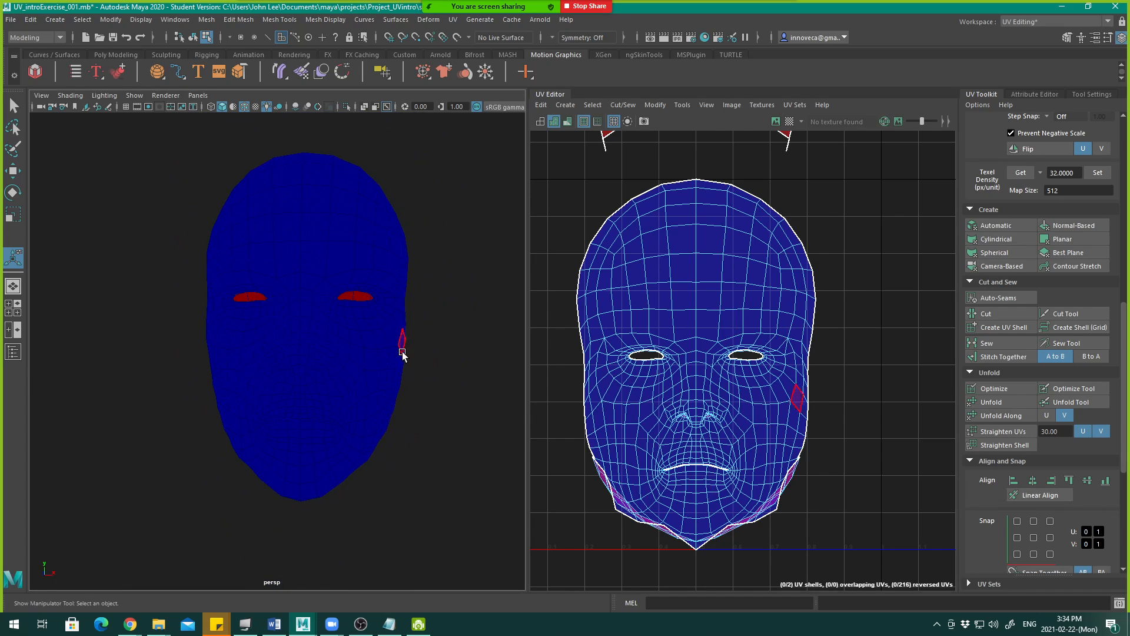
pyautogui.scroll(-5, 720, 297)
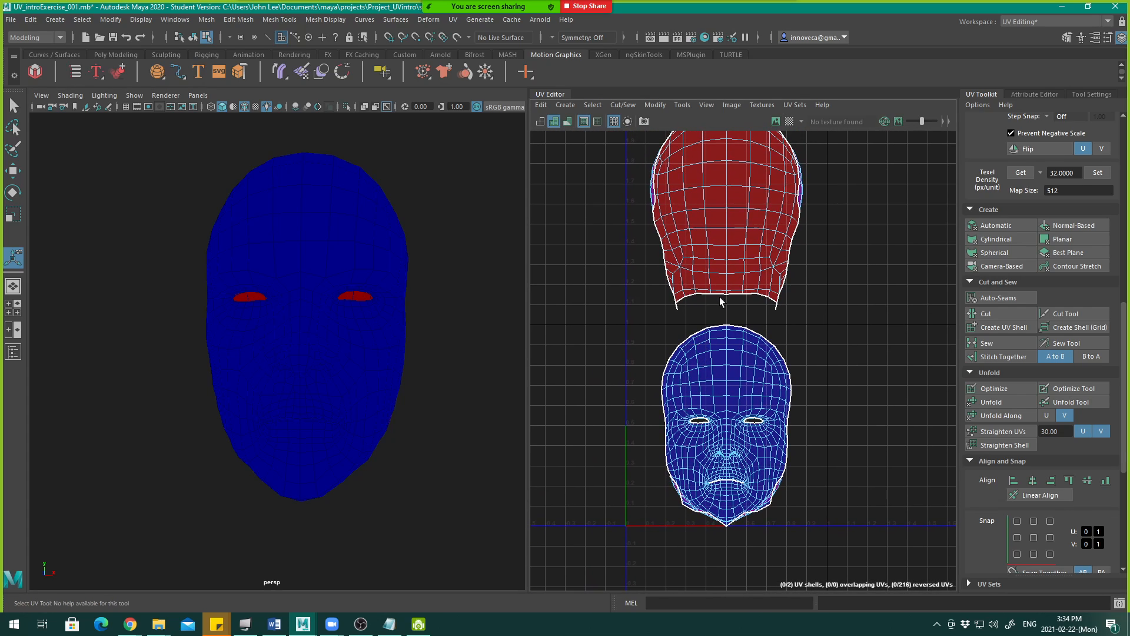
# - Display the checker map on the head and turn off its wireframe overlay
pyautogui.click(790, 121)
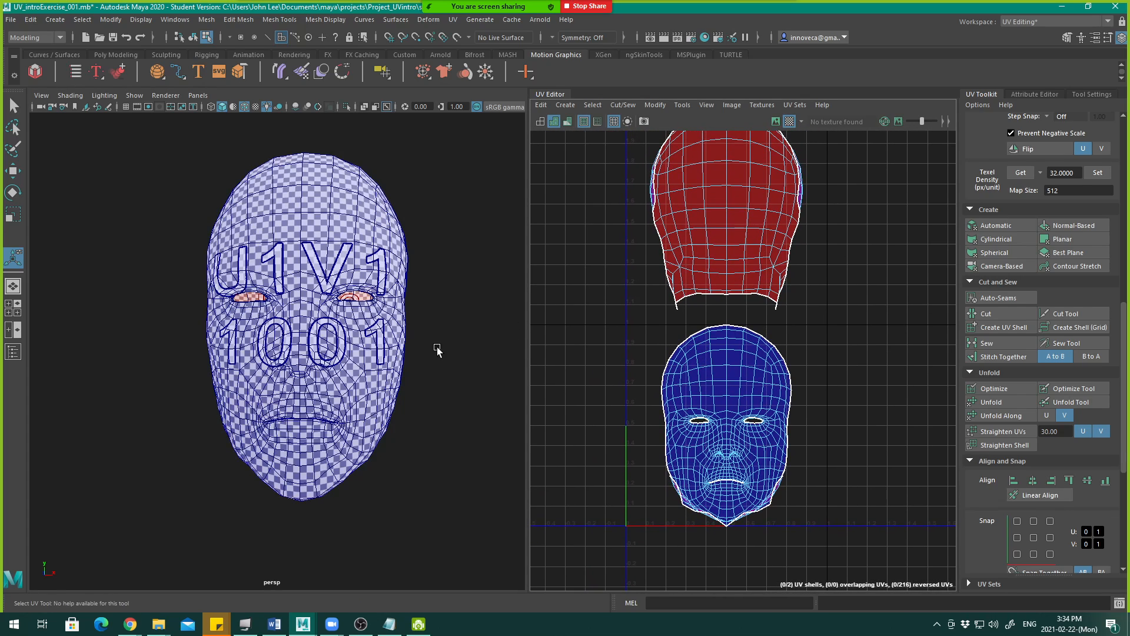
pyautogui.keyDown('alt'); pyautogui.moveTo(437, 349); pyautogui.dragTo(406, 344); pyautogui.keyUp('alt')
pyautogui.click(135, 96)
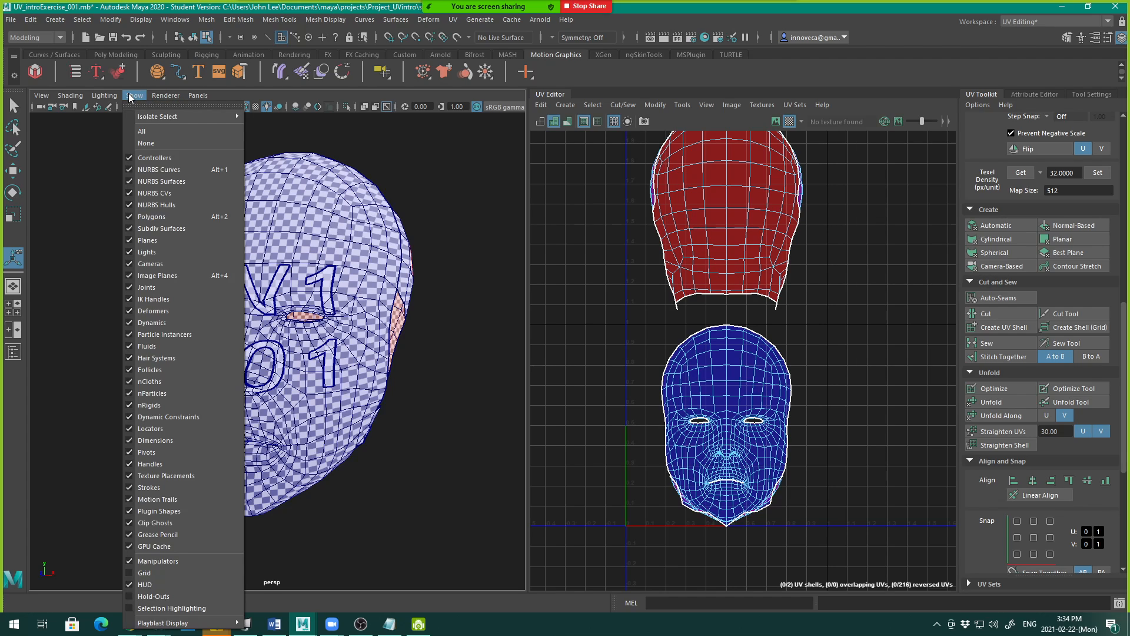
pyautogui.click(290, 91)
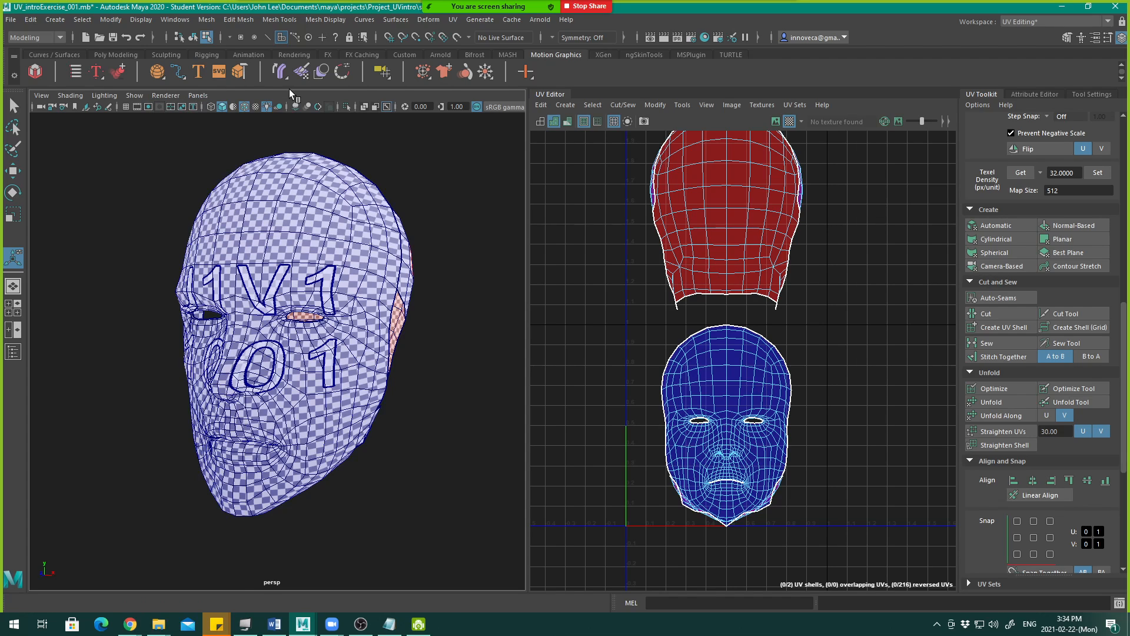
pyautogui.click(245, 107)
# - Examine the checker pattern on the front, sides, back and top of the head for stretching from the Z-axis projections
pyautogui.keyDown('alt'); pyautogui.moveTo(262, 183); pyautogui.dragTo(276, 200, button='right'); pyautogui.keyUp('alt')
pyautogui.keyDown('alt'); pyautogui.moveTo(276, 200); pyautogui.dragTo(302, 227); pyautogui.keyUp('alt')
pyautogui.keyDown('alt'); pyautogui.moveTo(302, 228); pyautogui.dragTo(315, 259, button='right'); pyautogui.keyUp('alt')
pyautogui.keyDown('alt'); pyautogui.moveTo(315, 261); pyautogui.dragTo(338, 270); pyautogui.keyUp('alt')
pyautogui.keyDown('alt'); pyautogui.moveTo(338, 270); pyautogui.dragTo(333, 301, button='middle'); pyautogui.keyUp('alt')
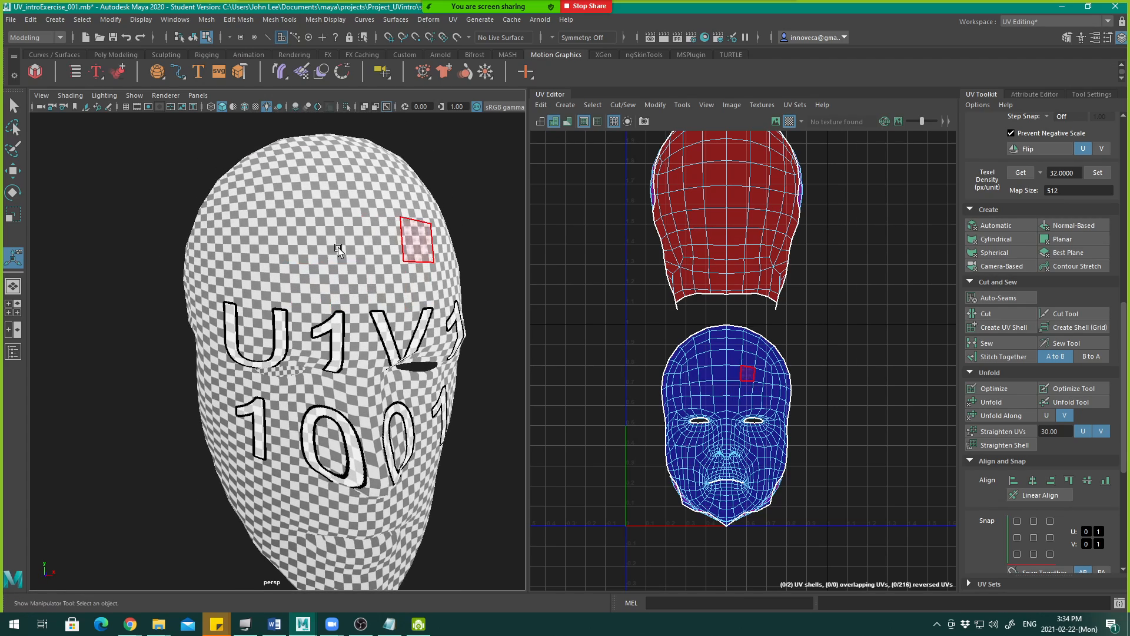
pyautogui.keyDown('alt'); pyautogui.moveTo(321, 185); pyautogui.dragTo(380, 283); pyautogui.keyUp('alt')
pyautogui.keyDown('alt'); pyautogui.moveTo(397, 344); pyautogui.dragTo(302, 276); pyautogui.keyUp('alt')
pyautogui.keyDown('alt'); pyautogui.moveTo(158, 411); pyautogui.dragTo(190, 364); pyautogui.keyUp('alt')
pyautogui.keyDown('alt'); pyautogui.moveTo(319, 396); pyautogui.dragTo(228, 414); pyautogui.keyUp('alt')
pyautogui.keyDown('alt'); pyautogui.moveTo(260, 222); pyautogui.dragTo(288, 236, button='middle'); pyautogui.keyUp('alt')
pyautogui.keyDown('alt'); pyautogui.moveTo(300, 245); pyautogui.dragTo(324, 289); pyautogui.keyUp('alt')
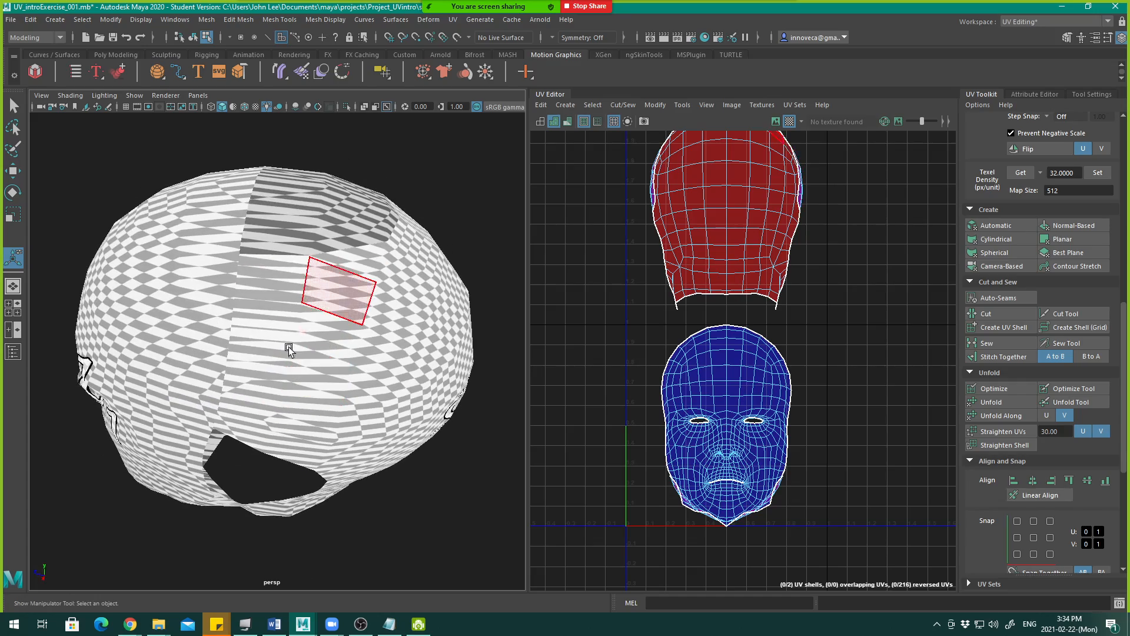
pyautogui.keyDown('alt'); pyautogui.moveTo(288, 348); pyautogui.dragTo(489, 349); pyautogui.keyUp('alt')
pyautogui.keyDown('alt'); pyautogui.moveTo(354, 276); pyautogui.dragTo(364, 264); pyautogui.keyUp('alt')
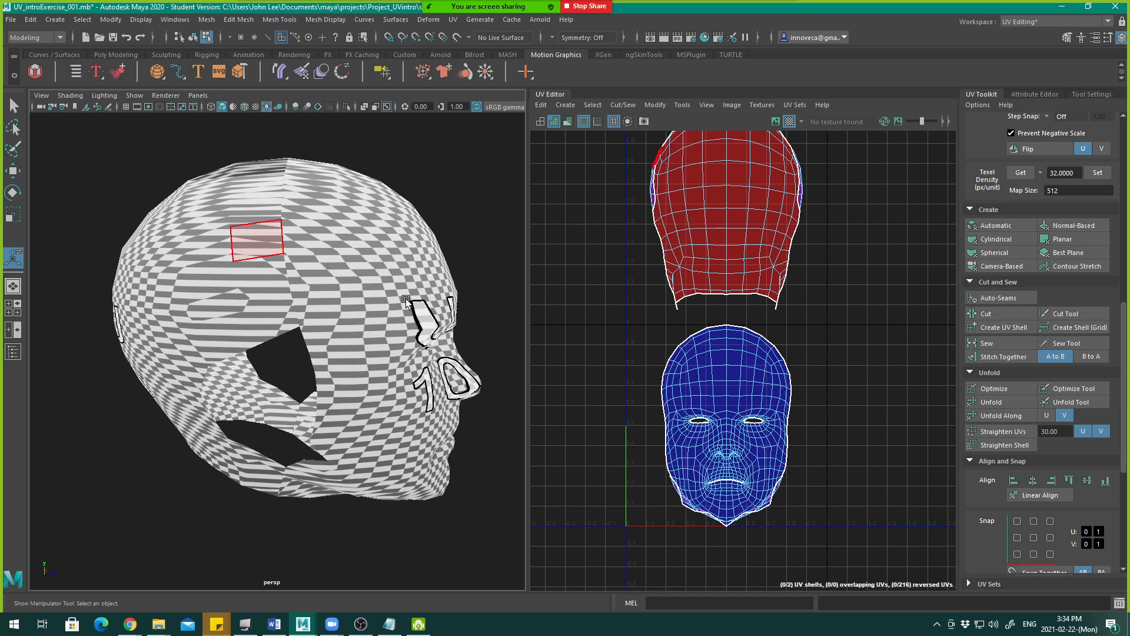
pyautogui.keyDown('alt'); pyautogui.moveTo(353, 265); pyautogui.dragTo(341, 365); pyautogui.keyUp('alt')
pyautogui.scroll(-2, 828, 328)
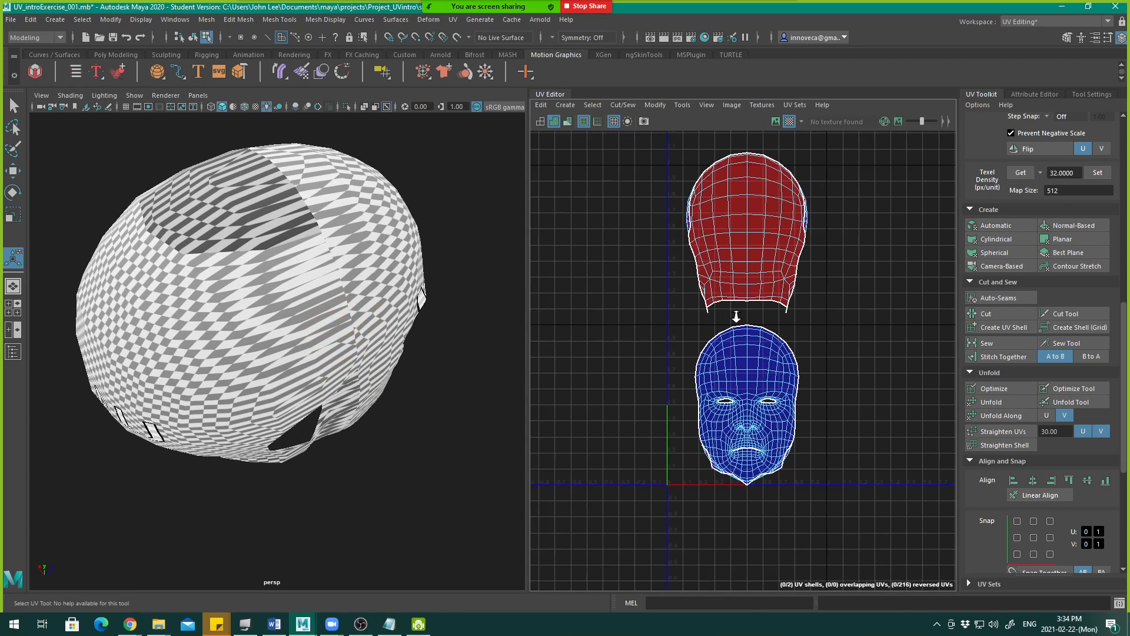
pyautogui.keyDown('alt'); pyautogui.moveTo(736, 316); pyautogui.dragTo(701, 311, button='right'); pyautogui.keyUp('alt')
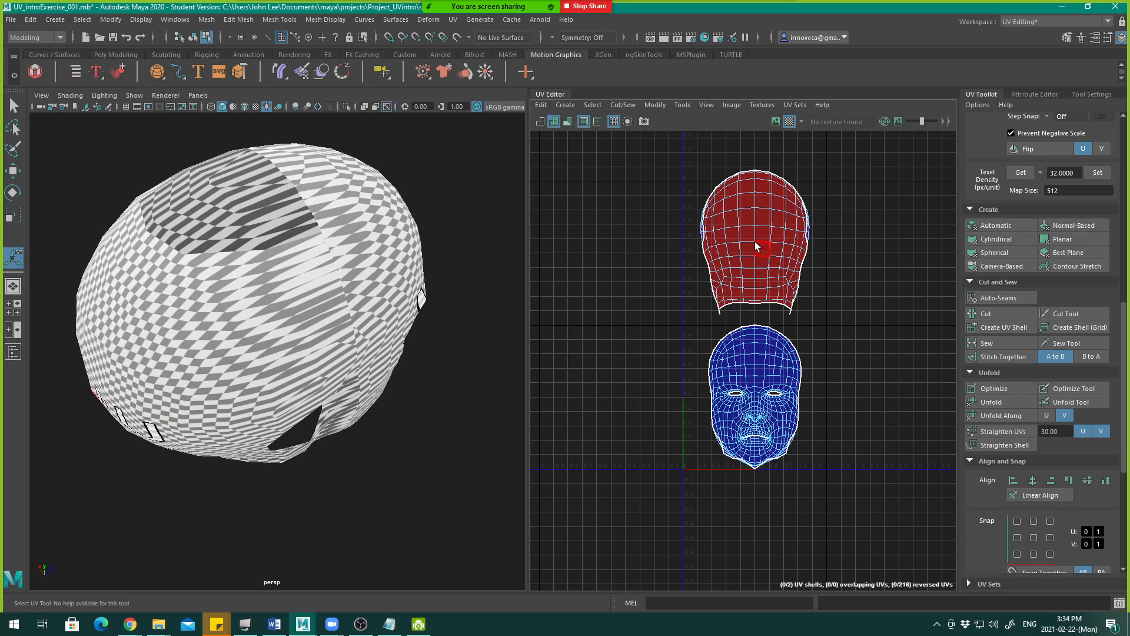
# - Select all UVs of the back-of-head shell and open the Unfold options
pyautogui.moveTo(755, 242); pyautogui.dragTo(802, 244, button='right')
pyautogui.click(757, 247)
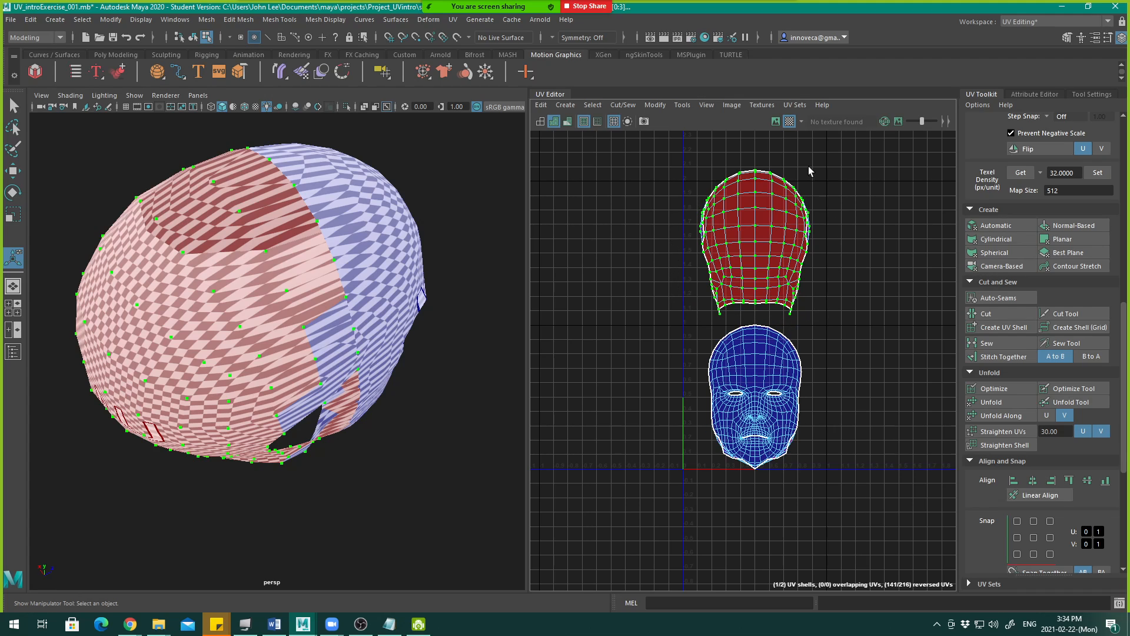
pyautogui.keyDown('shift'); pyautogui.click(1011, 405); pyautogui.keyUp('shift')
pyautogui.moveTo(282, 64); pyautogui.dragTo(446, 199)
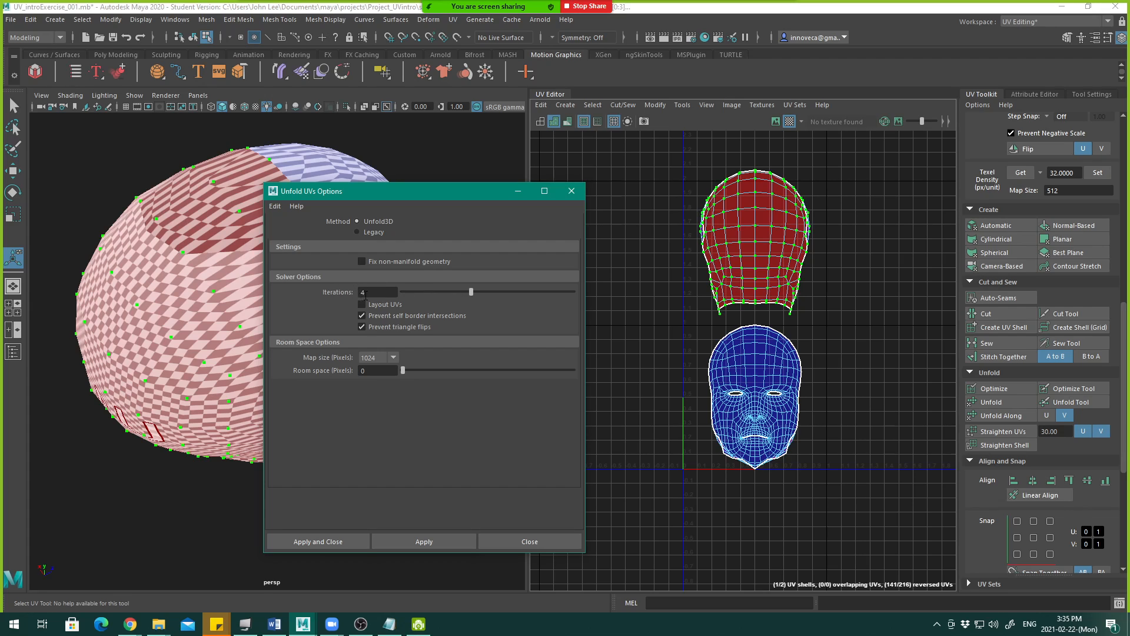
# - Set the unfold iterations to 2 and unfold the back-of-head shell with the Unfold3D method
pyautogui.moveTo(471, 292); pyautogui.dragTo(436, 293)
pyautogui.moveTo(420, 293); pyautogui.dragTo(448, 300)
pyautogui.moveTo(446, 299)
pyautogui.mouseDown()
pyautogui.moveTo(422, 299)
pyautogui.moveTo(437, 299)
pyautogui.mouseUp()
pyautogui.keyDown('alt'); pyautogui.moveTo(745, 311); pyautogui.dragTo(742, 351, button='middle'); pyautogui.keyUp('alt')
pyautogui.keyDown('alt'); pyautogui.moveTo(777, 368); pyautogui.dragTo(870, 339, button='right'); pyautogui.keyUp('alt')
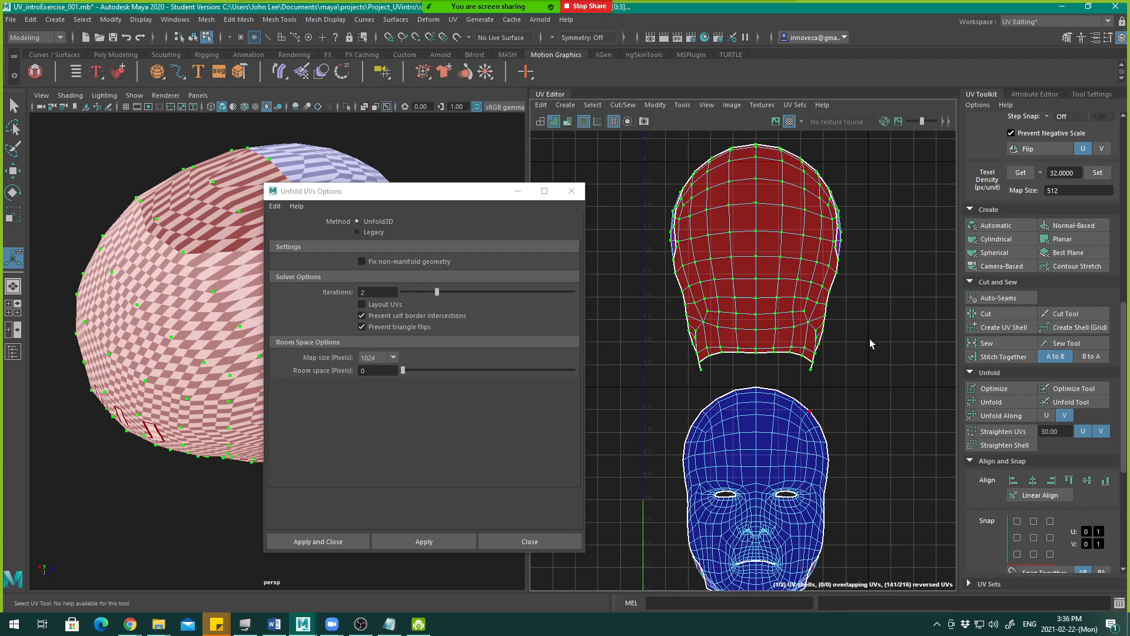
pyautogui.keyDown('alt'); pyautogui.moveTo(742, 292); pyautogui.dragTo(770, 351, button='middle'); pyautogui.keyUp('alt')
pyautogui.keyDown('alt'); pyautogui.moveTo(768, 352); pyautogui.dragTo(793, 348, button='right'); pyautogui.keyUp('alt')
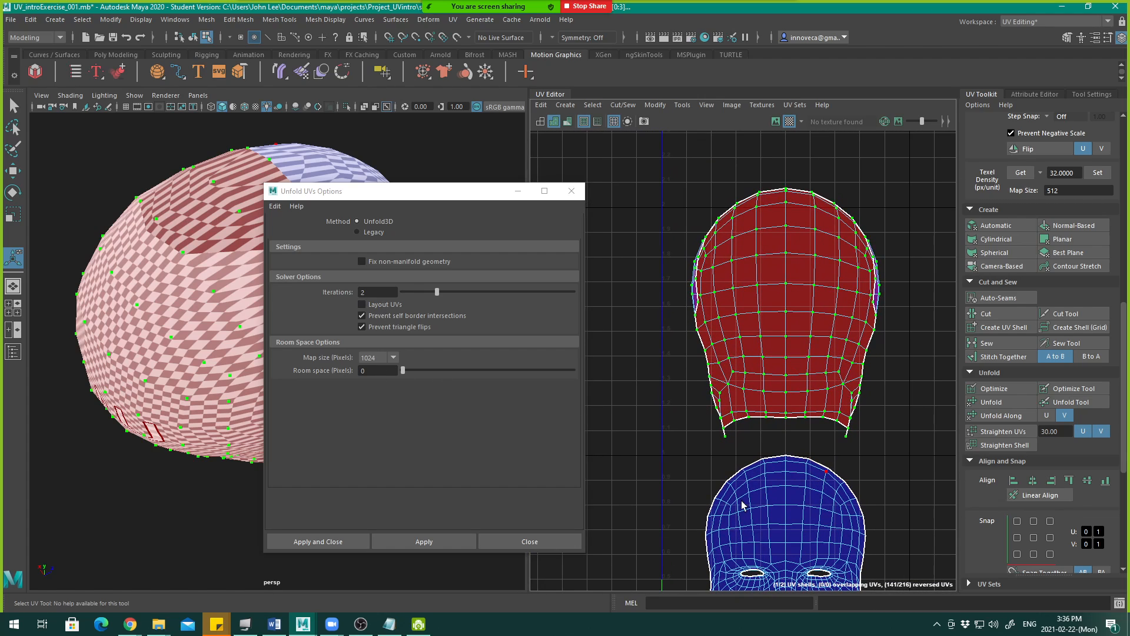
pyautogui.keyDown('alt'); pyautogui.moveTo(754, 495); pyautogui.dragTo(754, 481, button='middle'); pyautogui.keyUp('alt')
pyautogui.keyDown('alt'); pyautogui.moveTo(802, 469); pyautogui.dragTo(768, 472, button='right'); pyautogui.keyUp('alt')
pyautogui.keyDown('alt'); pyautogui.moveTo(768, 475); pyautogui.dragTo(763, 448, button='middle'); pyautogui.keyUp('alt')
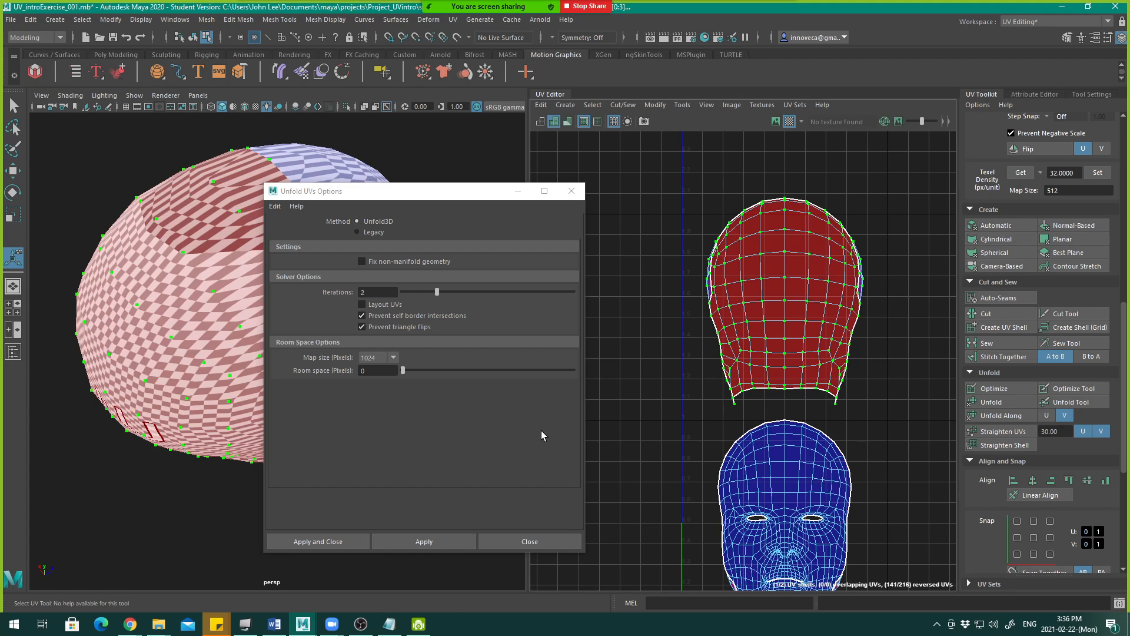
pyautogui.click(408, 540)
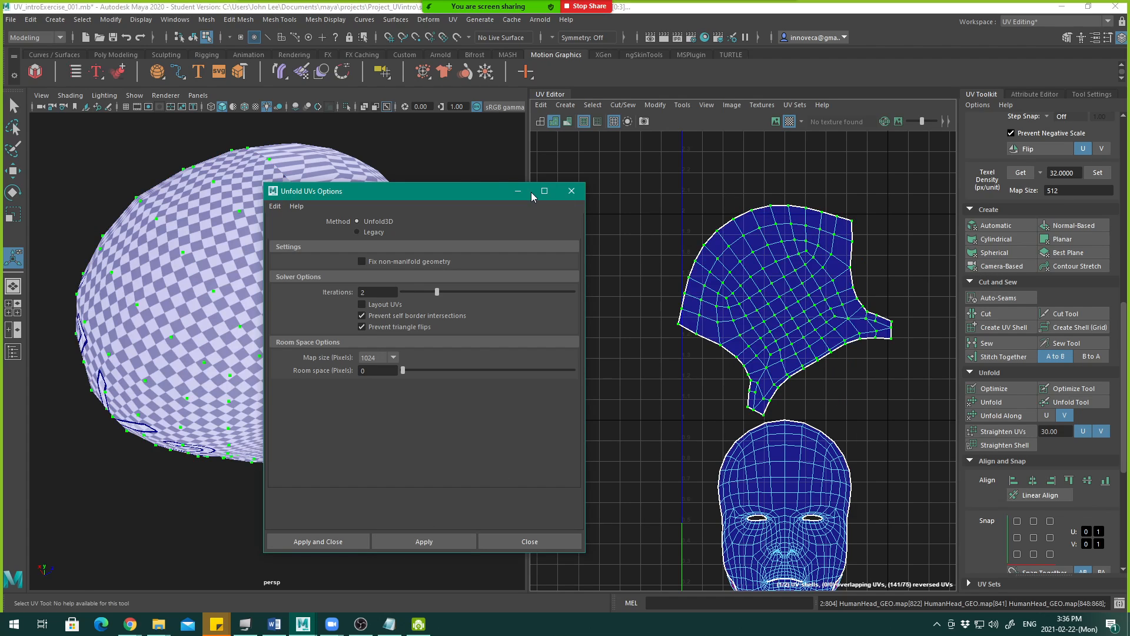
# - Examine the checker pattern on the unfolded back of the head against the still-projected face area
pyautogui.moveTo(448, 194); pyautogui.dragTo(443, 333)
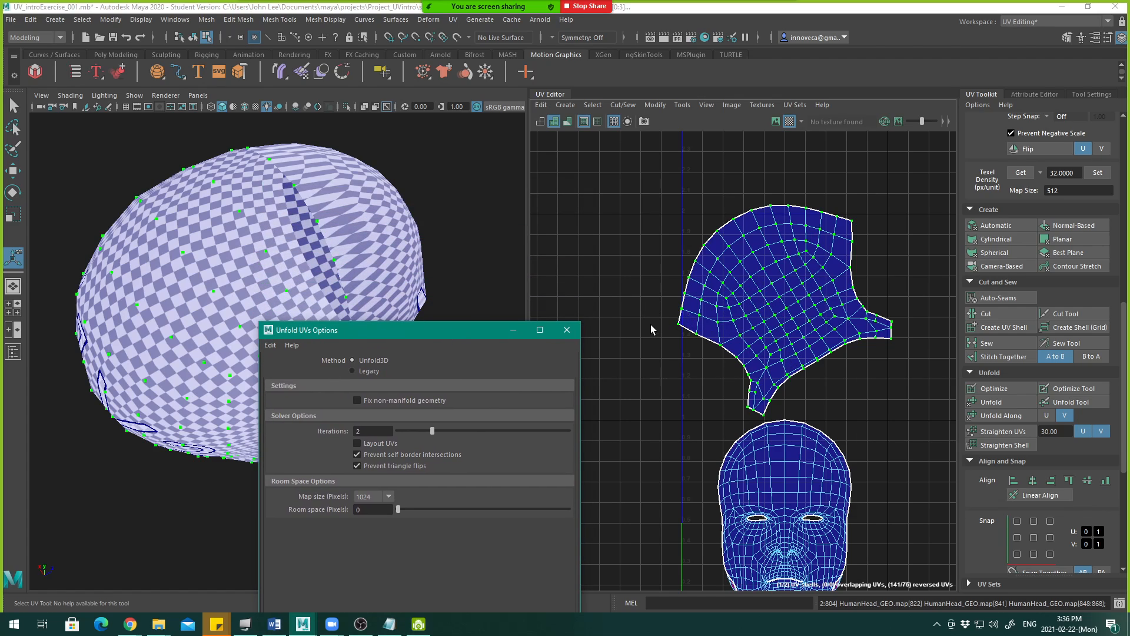
pyautogui.keyDown('alt'); pyautogui.moveTo(405, 265); pyautogui.dragTo(231, 218); pyautogui.keyUp('alt')
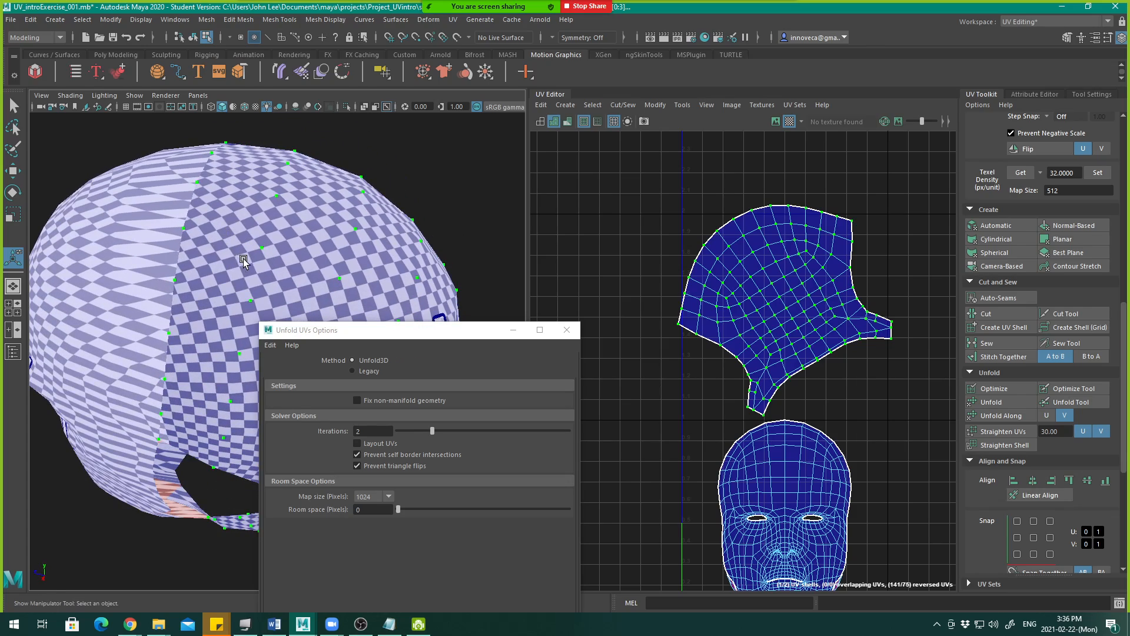
pyautogui.keyDown('alt'); pyautogui.moveTo(242, 259); pyautogui.dragTo(318, 171); pyautogui.keyUp('alt')
pyautogui.keyDown('alt'); pyautogui.moveTo(369, 200); pyautogui.dragTo(371, 272); pyautogui.keyUp('alt')
pyautogui.moveTo(382, 330); pyautogui.dragTo(514, 417)
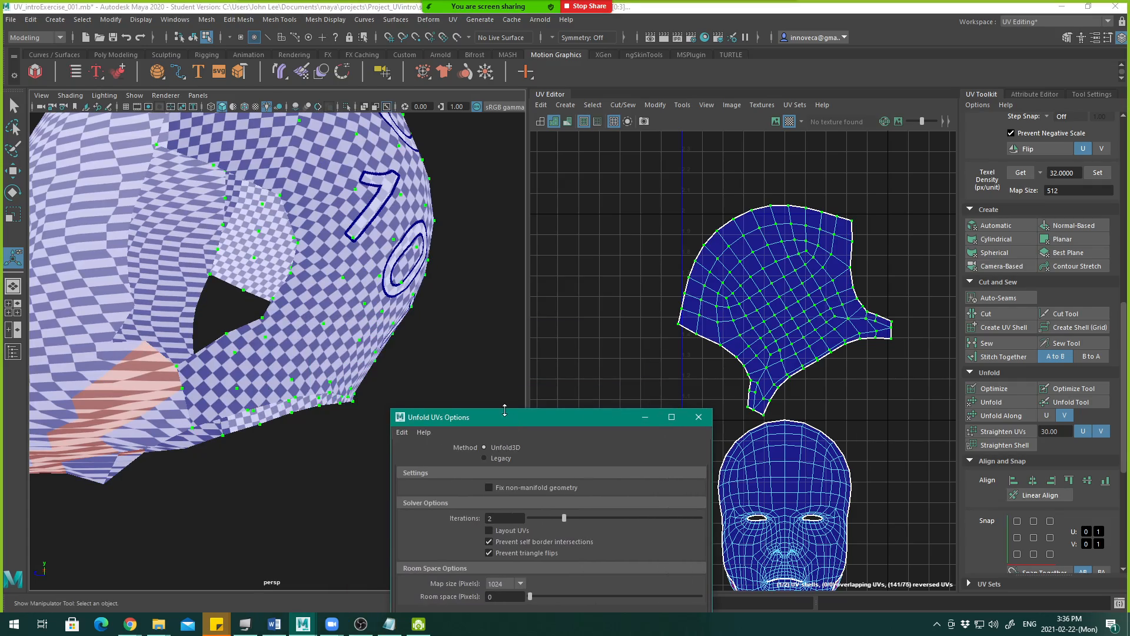
pyautogui.keyDown('alt'); pyautogui.moveTo(377, 306); pyautogui.dragTo(82, 390); pyautogui.keyUp('alt')
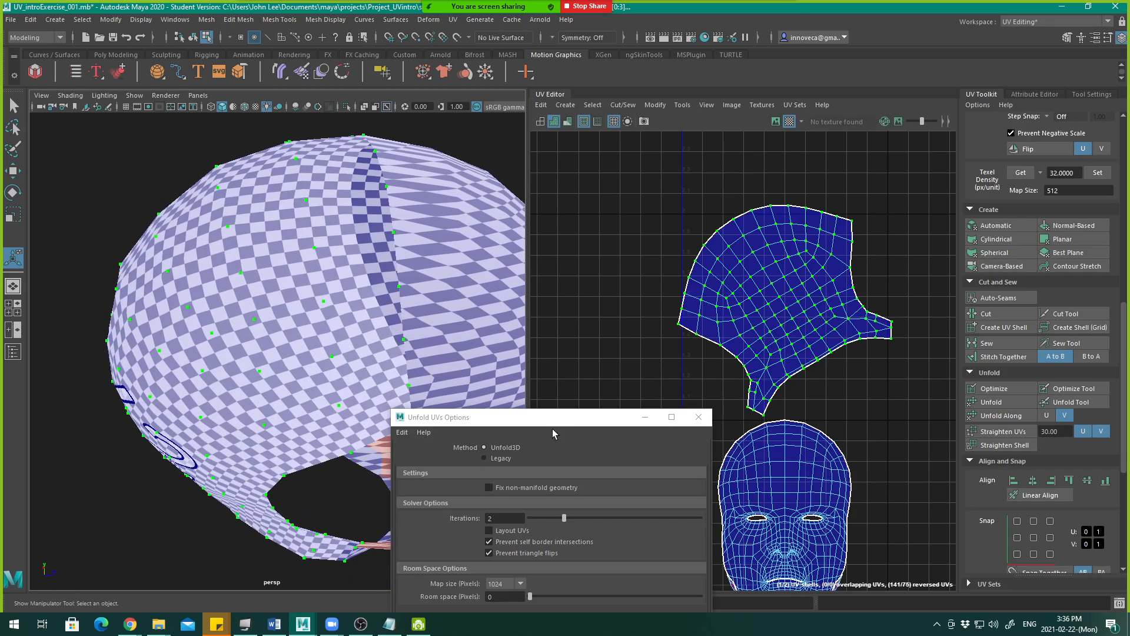
pyautogui.moveTo(552, 429); pyautogui.dragTo(275, 367)
pyautogui.scroll(-3, 736, 368)
pyautogui.keyDown('alt'); pyautogui.moveTo(728, 381); pyautogui.dragTo(692, 323, button='middle'); pyautogui.keyUp('alt')
pyautogui.keyDown('alt'); pyautogui.moveTo(692, 323); pyautogui.dragTo(710, 369, button='right'); pyautogui.keyUp('alt')
pyautogui.keyDown('alt'); pyautogui.moveTo(722, 408); pyautogui.dragTo(721, 391, button='middle'); pyautogui.keyUp('alt')
pyautogui.keyDown('alt'); pyautogui.moveTo(442, 314); pyautogui.dragTo(333, 332); pyautogui.keyUp('alt')
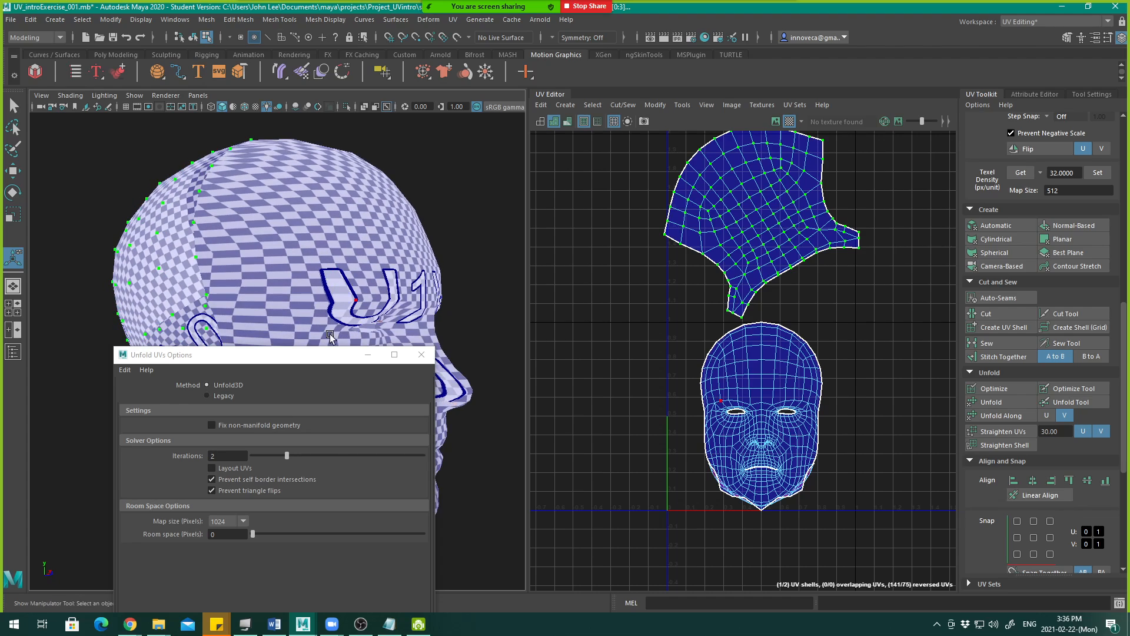
# - Select all UVs of the face shell
pyautogui.moveTo(276, 362); pyautogui.dragTo(293, 376)
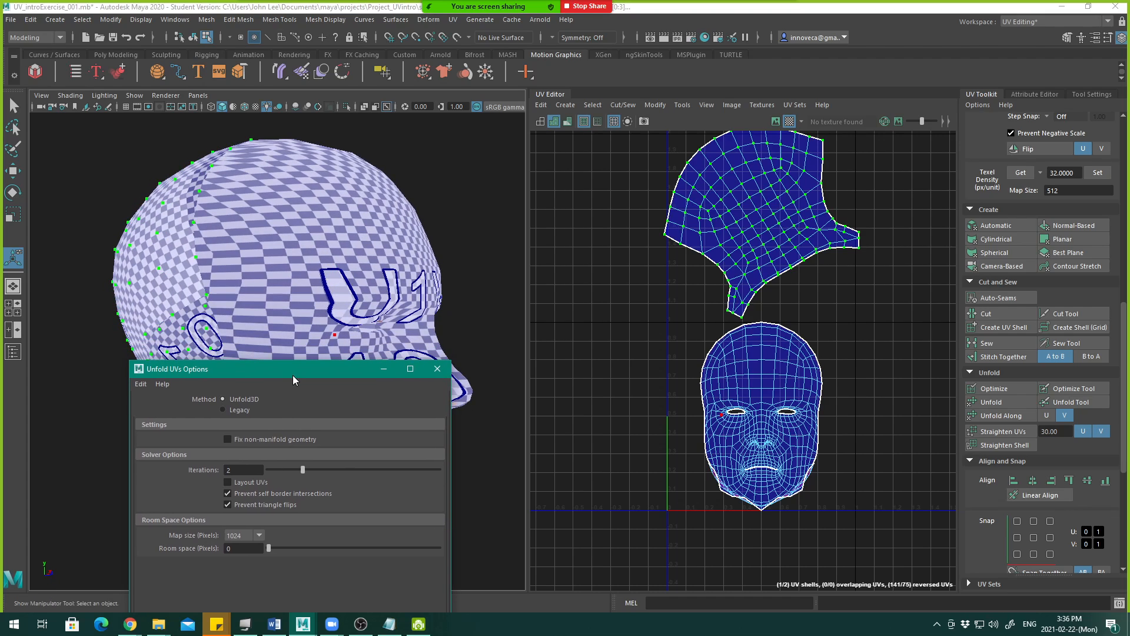
pyautogui.moveTo(763, 391); pyautogui.dragTo(799, 396, button='right')
pyautogui.doubleClick(762, 390)
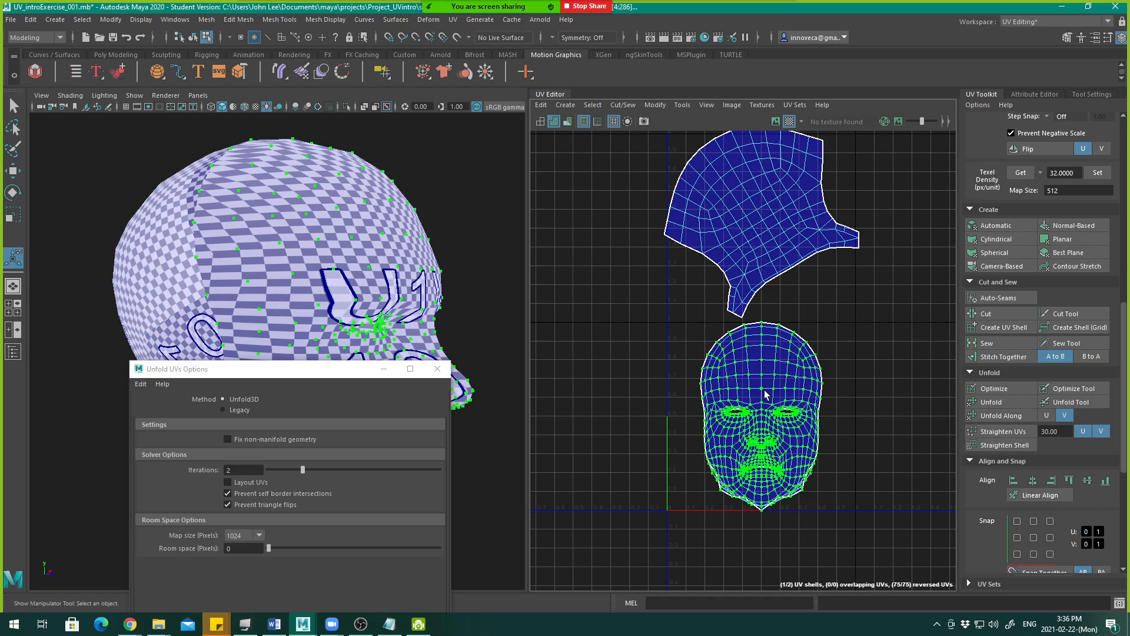
pyautogui.press('w')
pyautogui.moveTo(761, 424); pyautogui.dragTo(724, 389)
pyautogui.hotkey('ctrl', 'z')
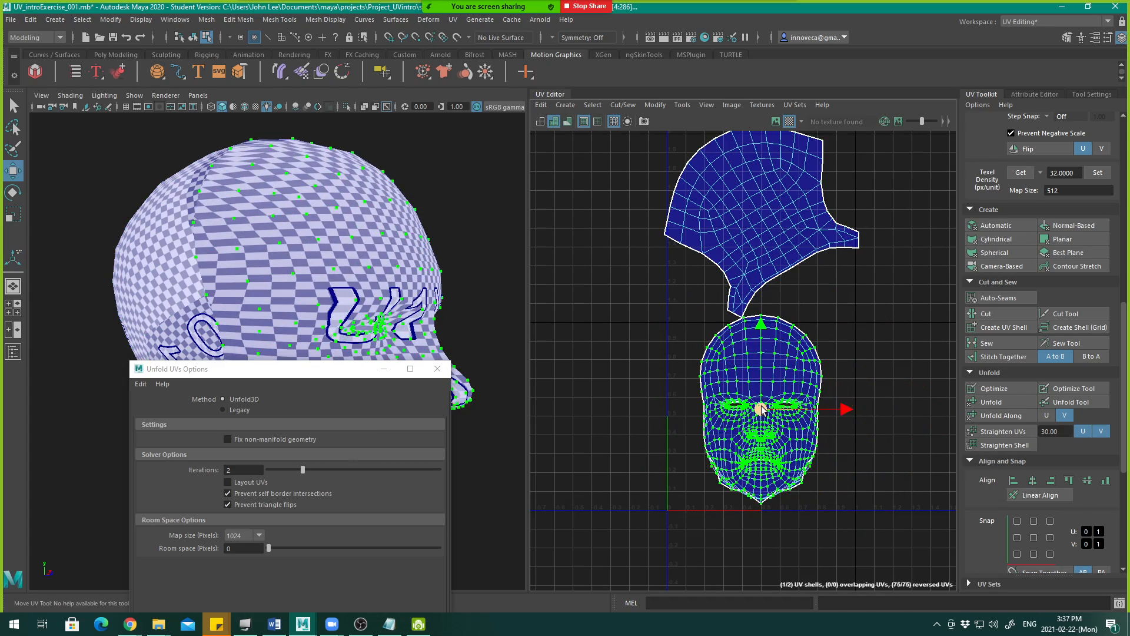
# - Unfold the selected face shell with Unfold3D at 2 iterations
pyautogui.moveTo(246, 375); pyautogui.dragTo(309, 238)
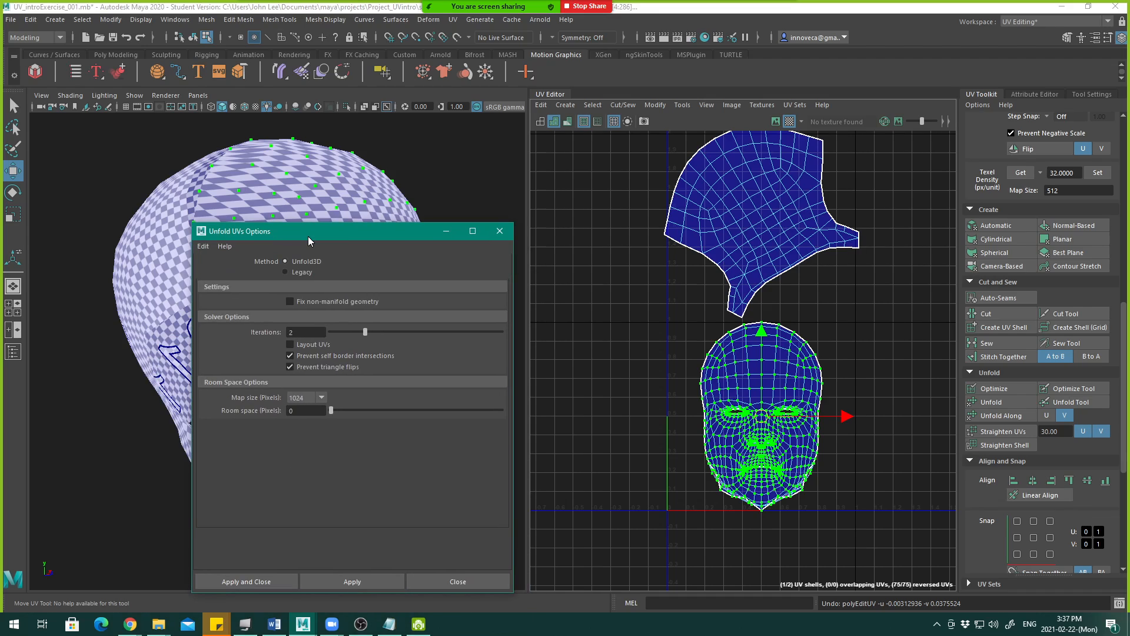
pyautogui.click(352, 581)
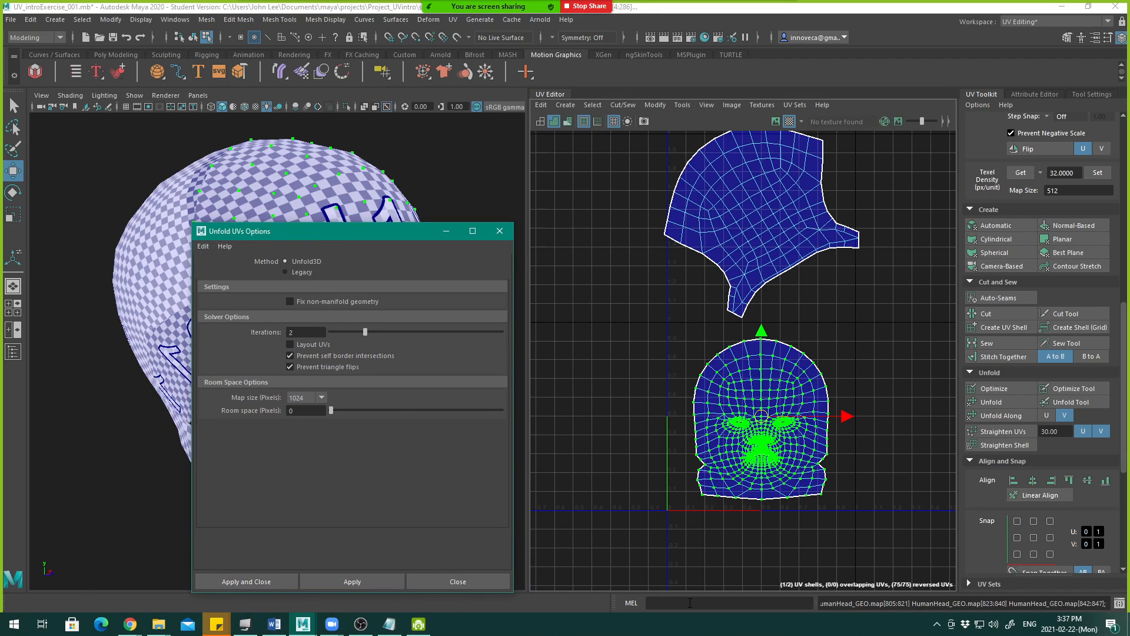
# - Close the unfold options and examine the unfolded face shell and its checker pattern up close on the head
pyautogui.click(500, 231)
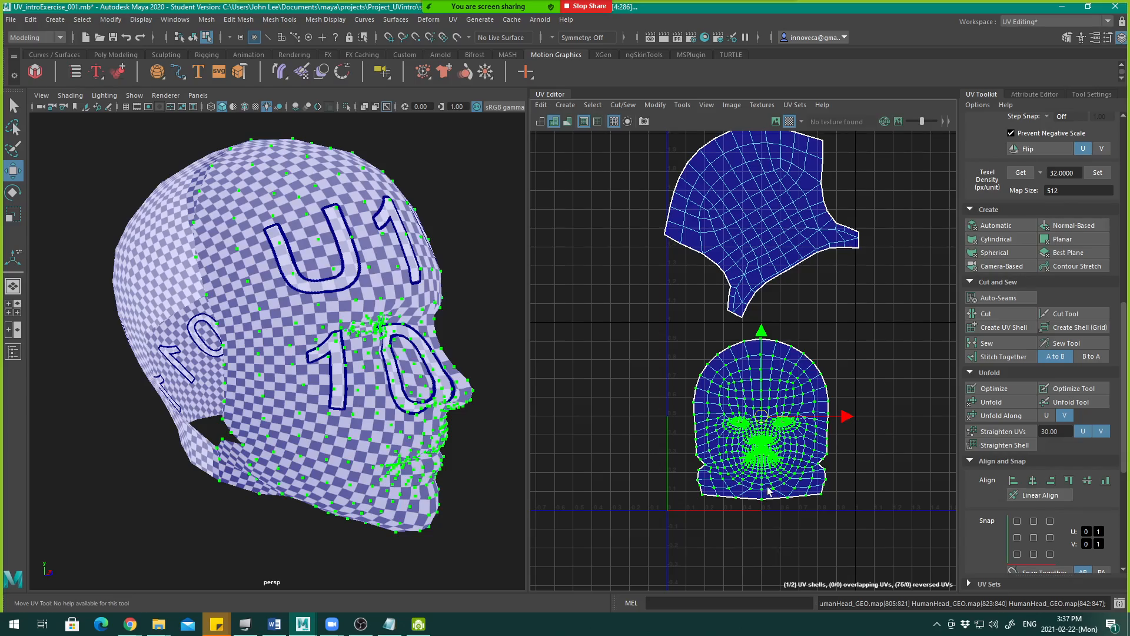
pyautogui.keyDown('alt'); pyautogui.moveTo(751, 456); pyautogui.dragTo(733, 412, button='middle'); pyautogui.keyUp('alt')
pyautogui.scroll(5, 733, 412)
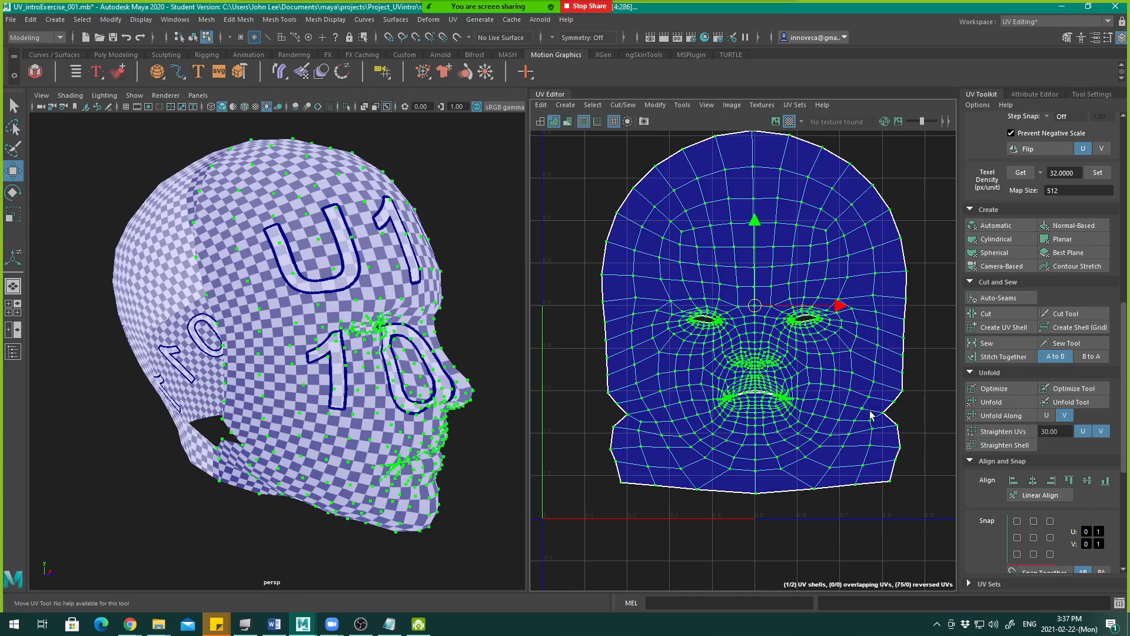
pyautogui.keyDown('alt'); pyautogui.moveTo(489, 441); pyautogui.dragTo(391, 447); pyautogui.keyUp('alt')
pyautogui.moveTo(325, 299); pyautogui.dragTo(382, 282, button='right')
pyautogui.keyDown('alt'); pyautogui.moveTo(424, 324); pyautogui.dragTo(439, 353); pyautogui.keyUp('alt')
pyautogui.keyDown('alt'); pyautogui.moveTo(440, 465); pyautogui.dragTo(356, 429); pyautogui.keyUp('alt')
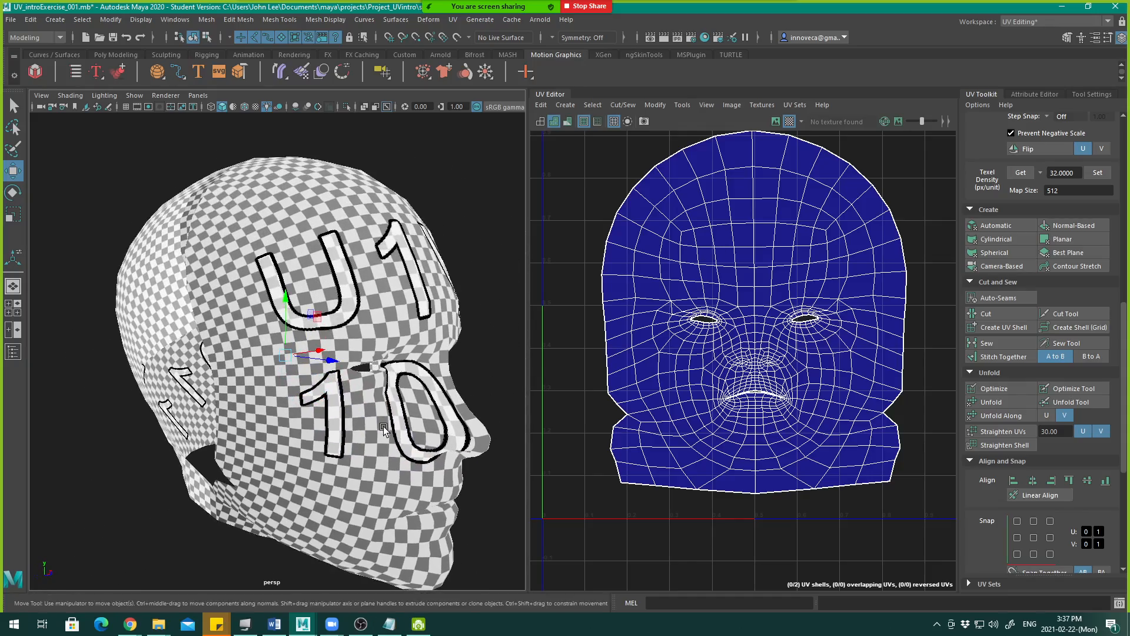
pyautogui.scroll(8, 355, 430)
pyautogui.keyDown('alt'); pyautogui.moveTo(369, 472); pyautogui.dragTo(342, 464); pyautogui.keyUp('alt')
pyautogui.keyDown('alt'); pyautogui.moveTo(342, 463); pyautogui.dragTo(373, 505, button='right'); pyautogui.keyUp('alt')
pyautogui.keyDown('alt'); pyautogui.moveTo(343, 216); pyautogui.dragTo(230, 314); pyautogui.keyUp('alt')
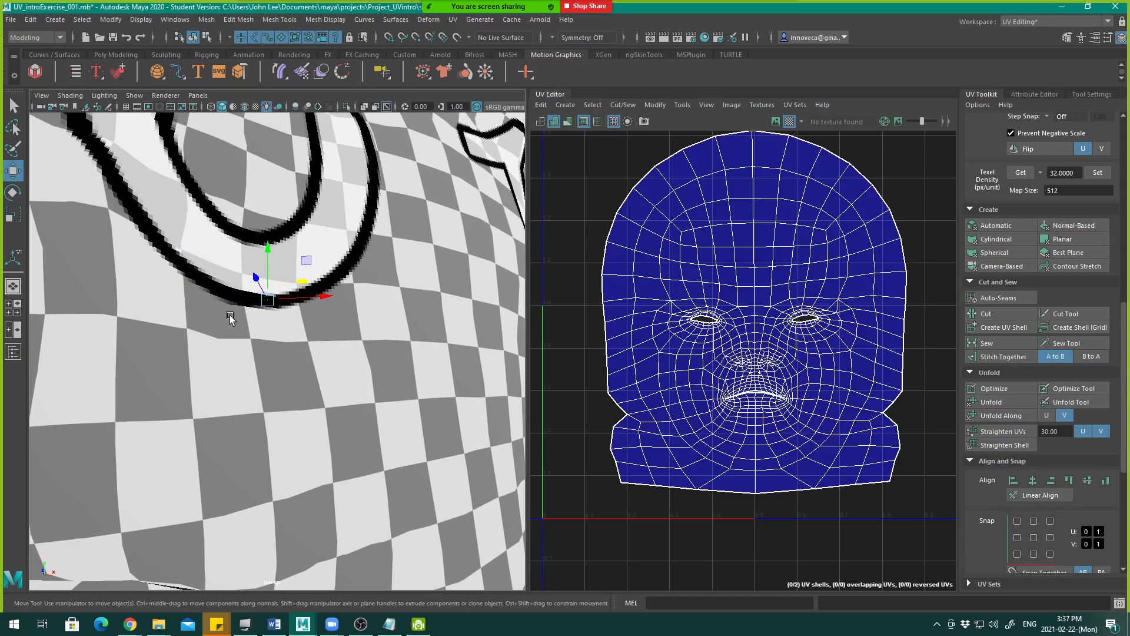
pyautogui.keyDown('alt'); pyautogui.moveTo(231, 453); pyautogui.dragTo(289, 457); pyautogui.keyUp('alt')
# - Turn on smooth mesh preview for the head and examine the checker pattern around it alongside both UV shells
pyautogui.press('3')
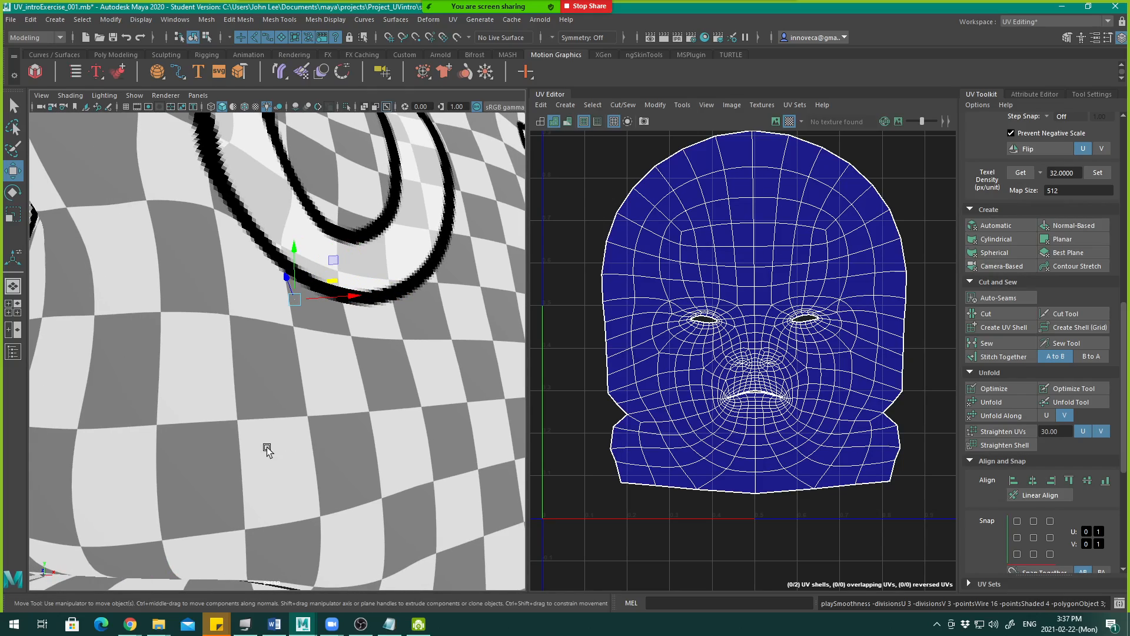
pyautogui.keyDown('alt'); pyautogui.moveTo(430, 436); pyautogui.dragTo(338, 426); pyautogui.keyUp('alt')
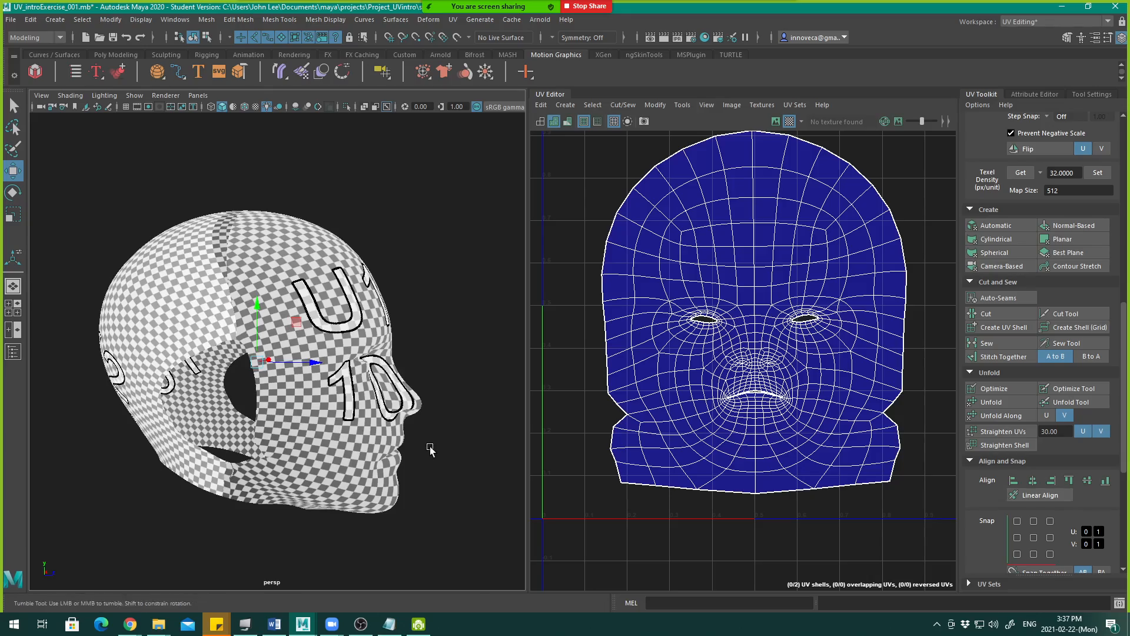
pyautogui.keyDown('alt'); pyautogui.moveTo(428, 449); pyautogui.dragTo(253, 448); pyautogui.keyUp('alt')
pyautogui.keyDown('alt'); pyautogui.moveTo(776, 397); pyautogui.dragTo(713, 338, button='right'); pyautogui.keyUp('alt')
pyautogui.keyDown('alt'); pyautogui.moveTo(714, 340); pyautogui.dragTo(671, 384, button='middle'); pyautogui.keyUp('alt')
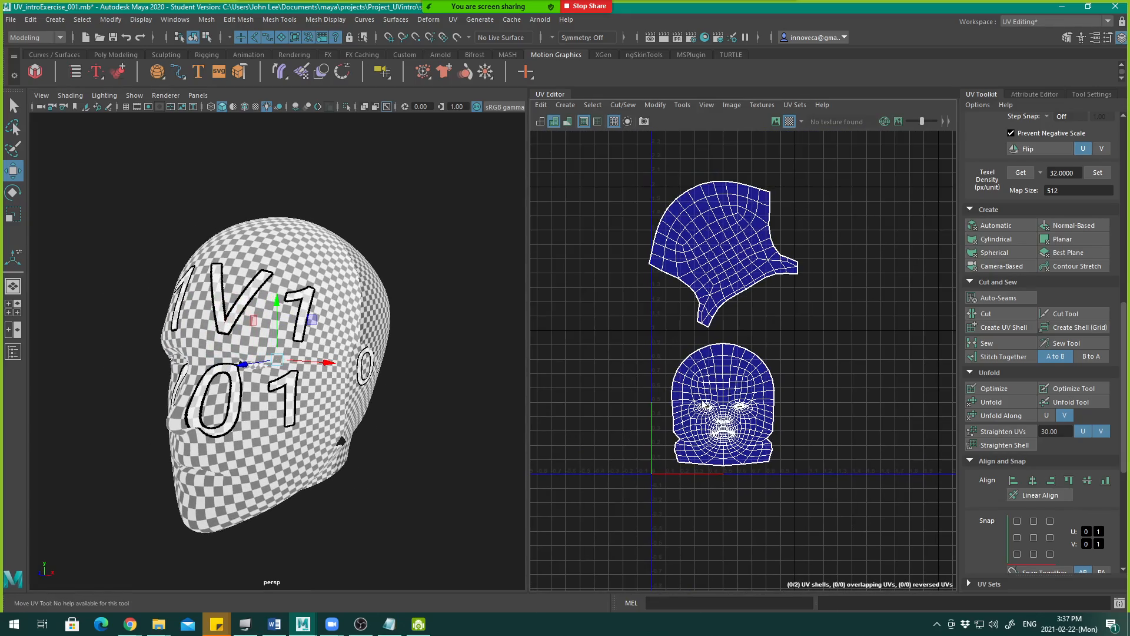
pyautogui.keyDown('alt'); pyautogui.moveTo(697, 241); pyautogui.dragTo(781, 316, button='right'); pyautogui.keyUp('alt')
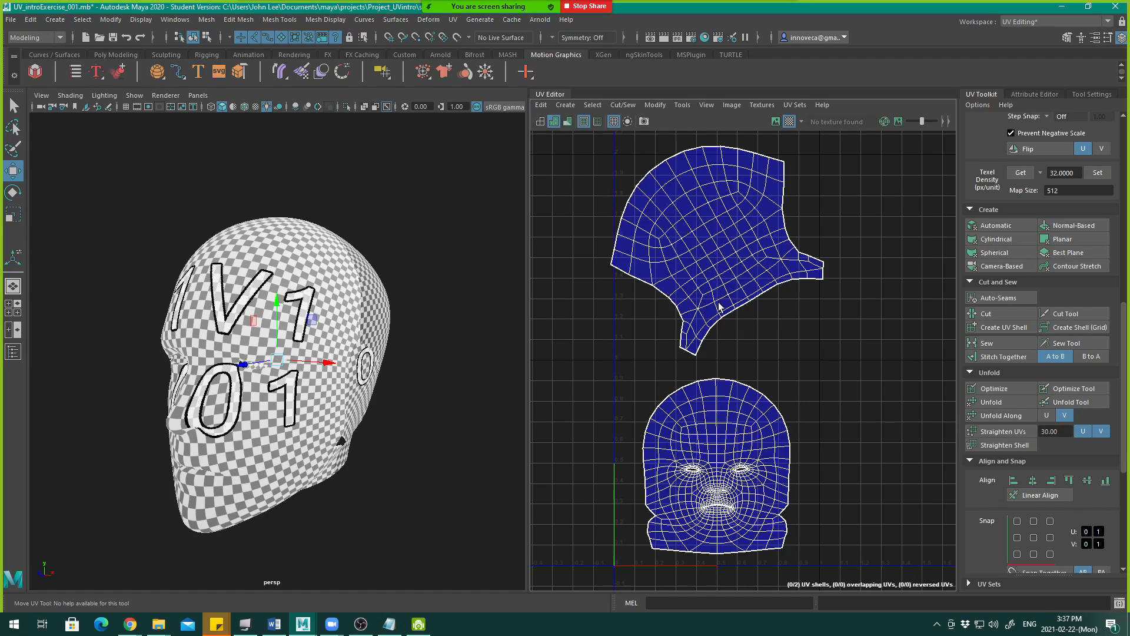
pyautogui.keyDown('alt'); pyautogui.moveTo(758, 282); pyautogui.dragTo(758, 283, button='middle'); pyautogui.keyUp('alt')
pyautogui.keyDown('alt'); pyautogui.moveTo(436, 348); pyautogui.dragTo(306, 330); pyautogui.keyUp('alt')
# - Try Orient Shells on the selected back-of-head shell and undo it
pyautogui.moveTo(721, 252); pyautogui.dragTo(769, 252, button='right')
pyautogui.doubleClick(752, 244)
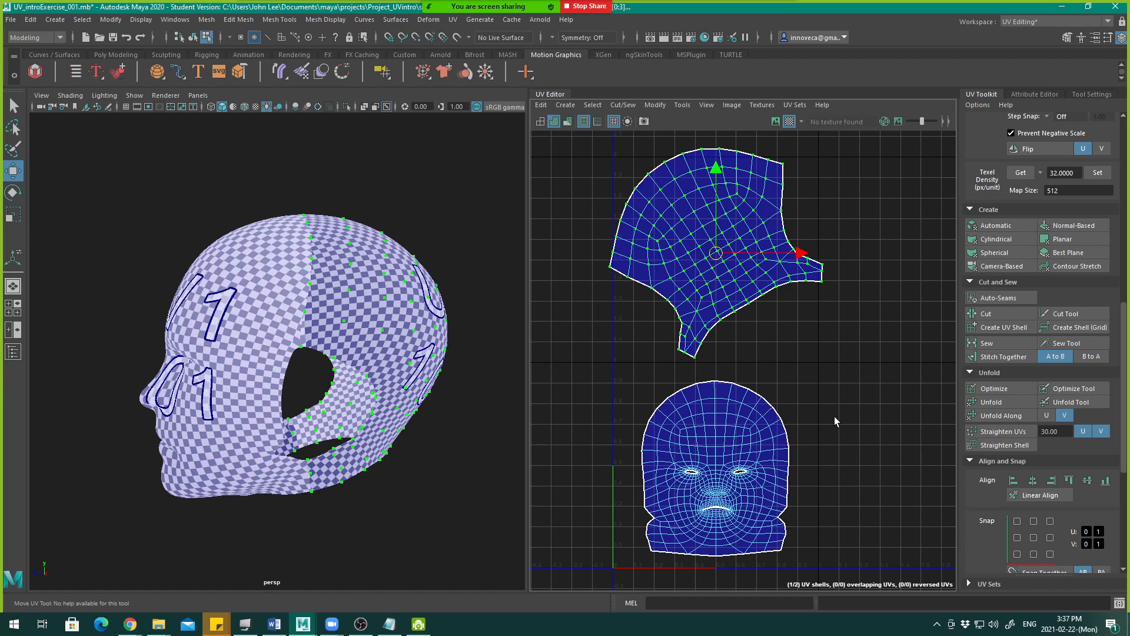
pyautogui.scroll(-5, 1017, 419)
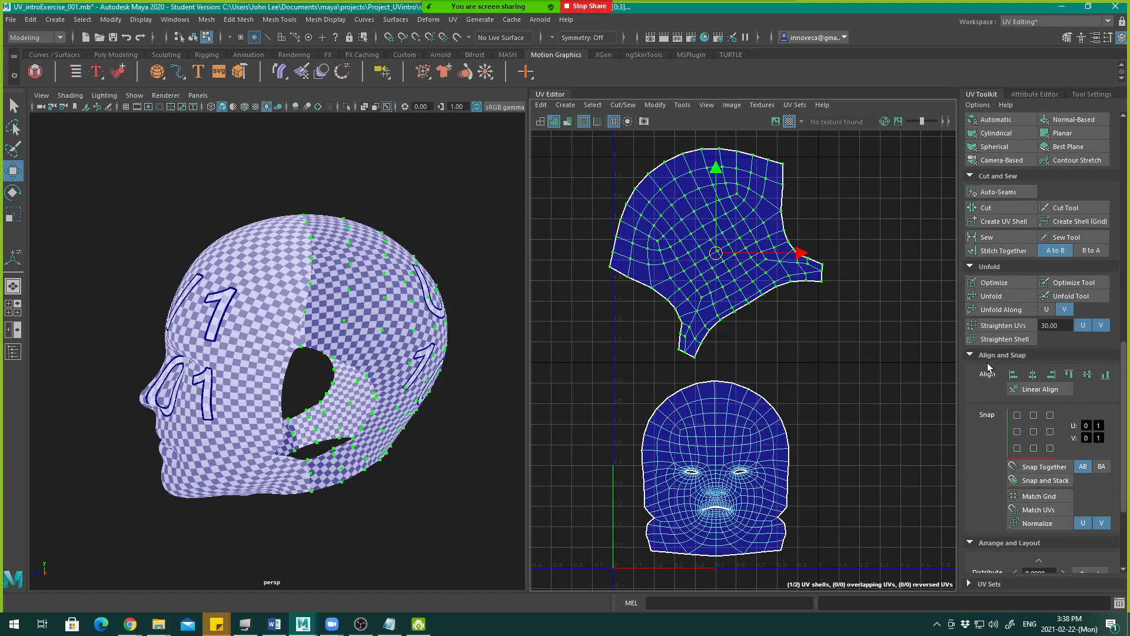
pyautogui.scroll(-6, 988, 363)
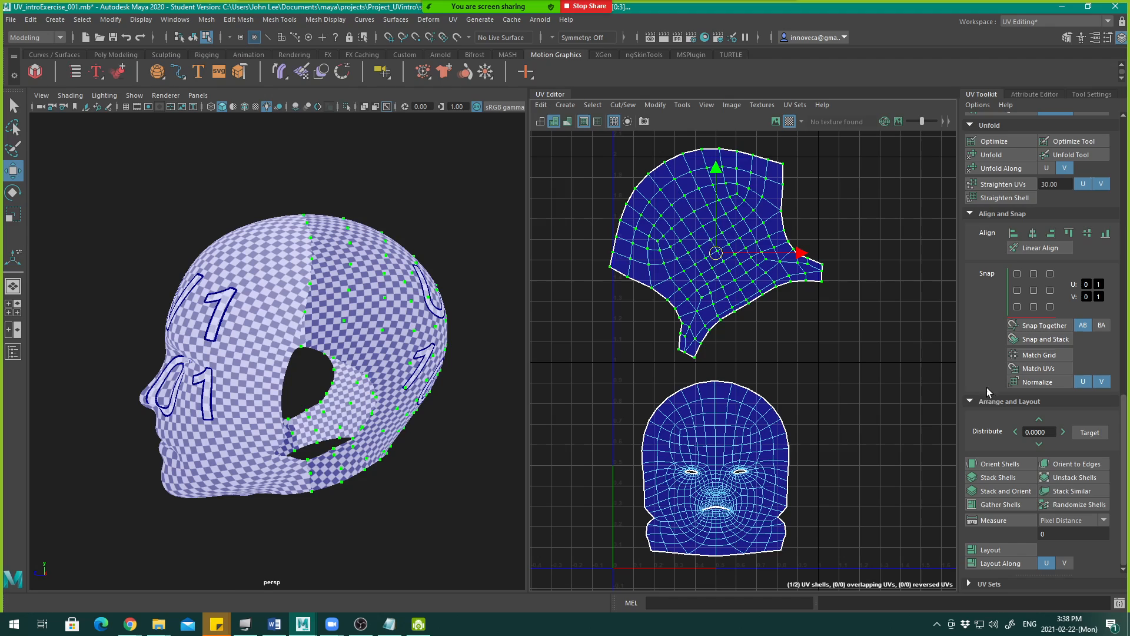
pyautogui.click(991, 466)
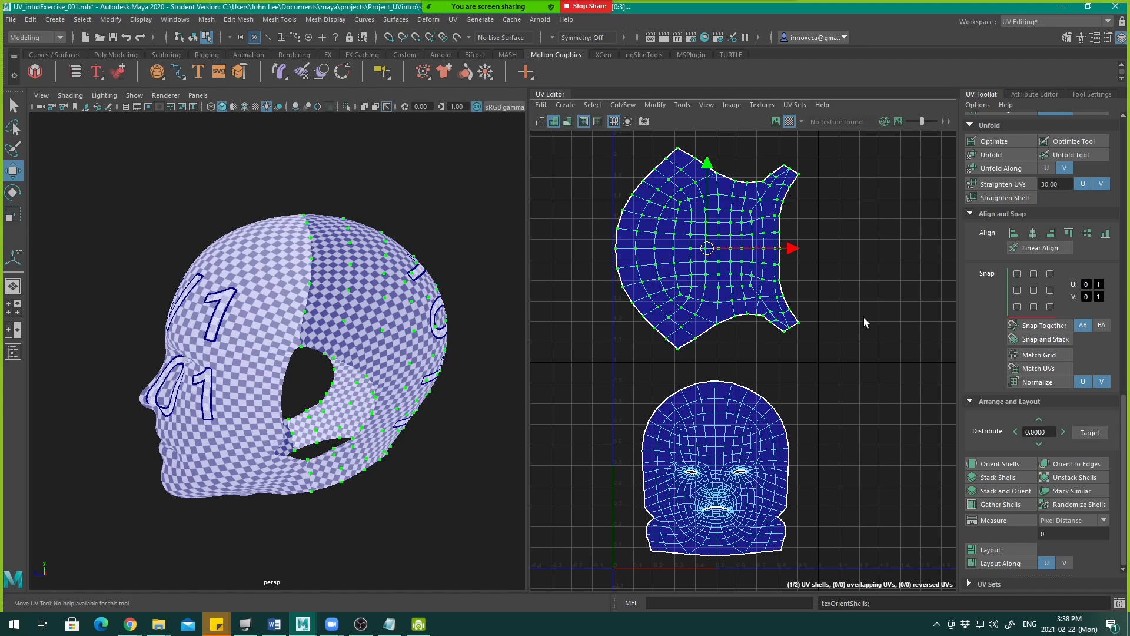
pyautogui.hotkey('ctrl', 'z')
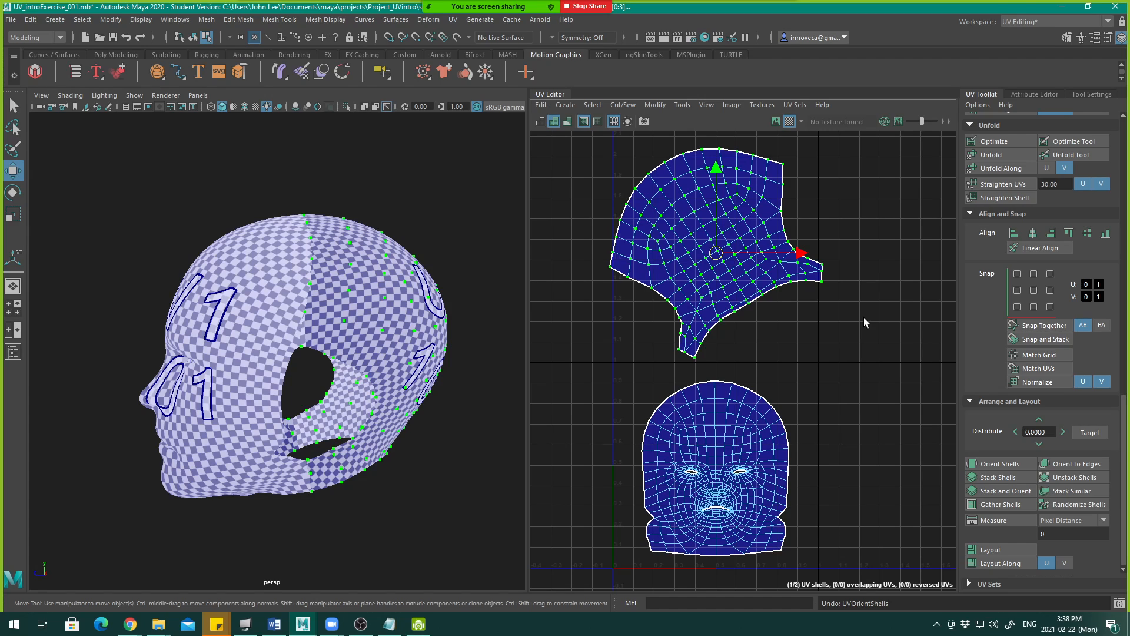
# - View the head from behind and enable selection highlighting in the perspective view
pyautogui.scroll(1, 973, 373)
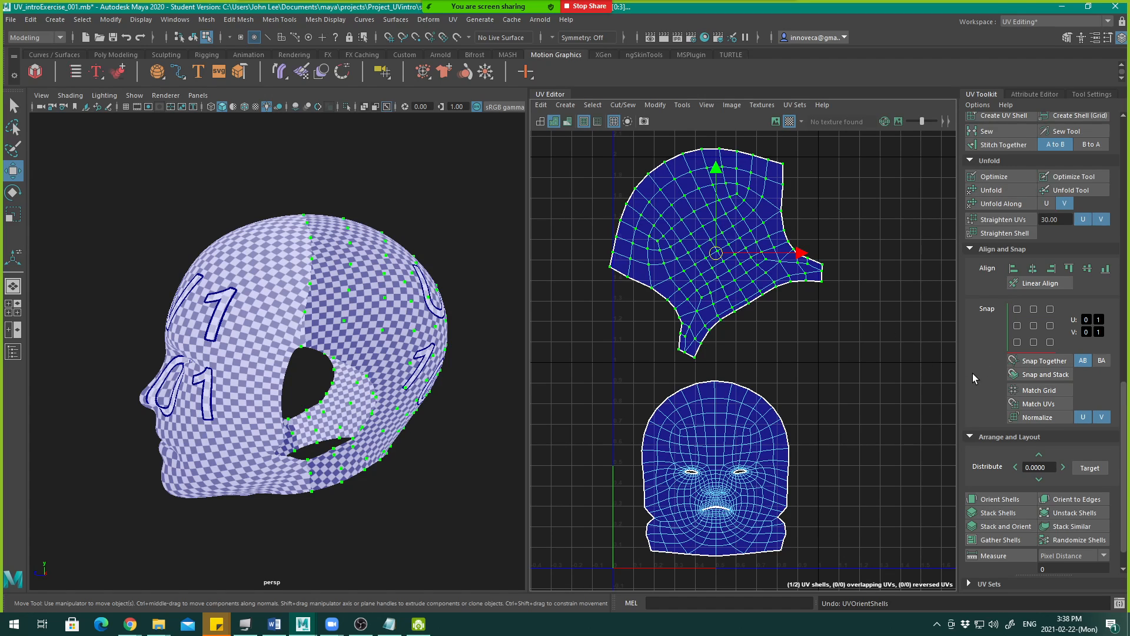
pyautogui.scroll(-1, 972, 374)
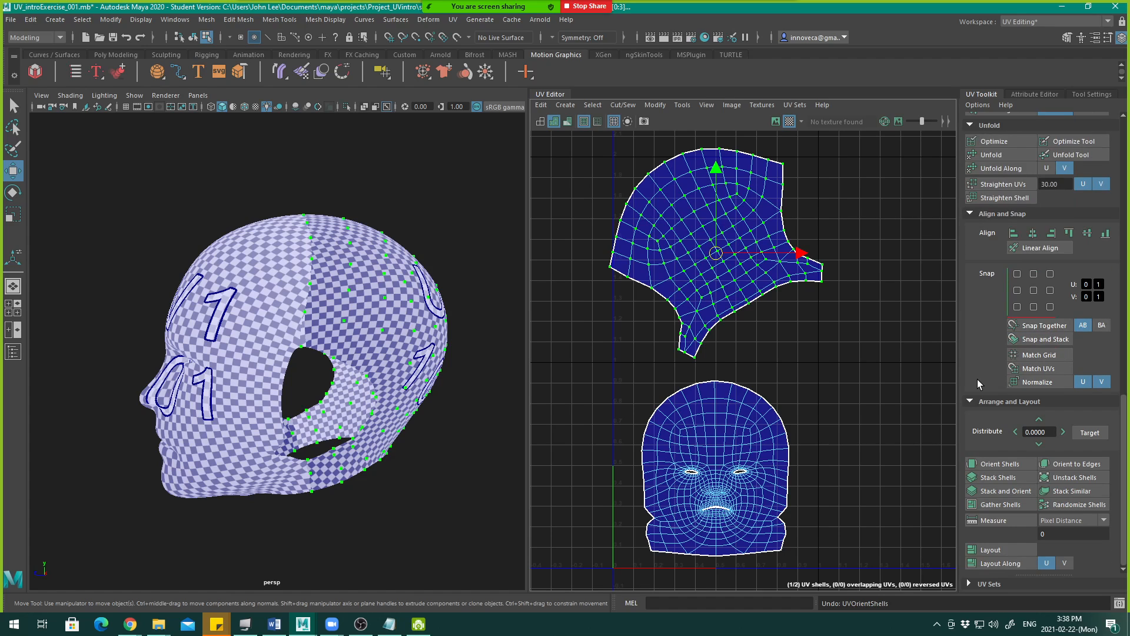
pyautogui.scroll(3, 766, 321)
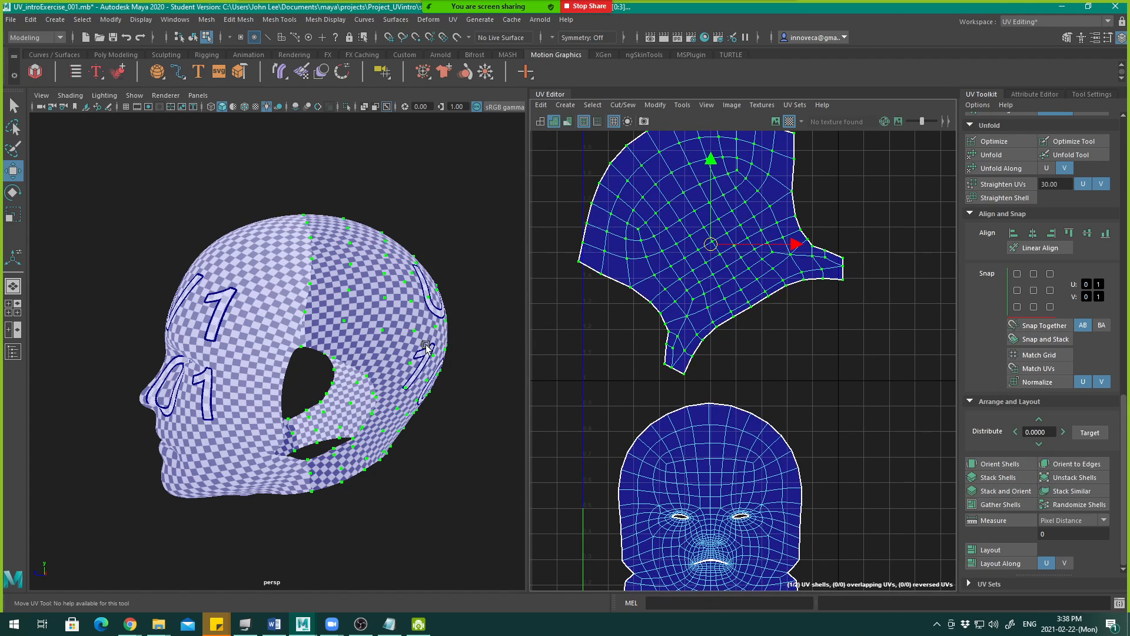
pyautogui.keyDown('alt'); pyautogui.moveTo(428, 349); pyautogui.dragTo(338, 321); pyautogui.keyUp('alt')
pyautogui.keyDown('alt'); pyautogui.moveTo(428, 307); pyautogui.dragTo(378, 328); pyautogui.keyUp('alt')
pyautogui.click(382, 330)
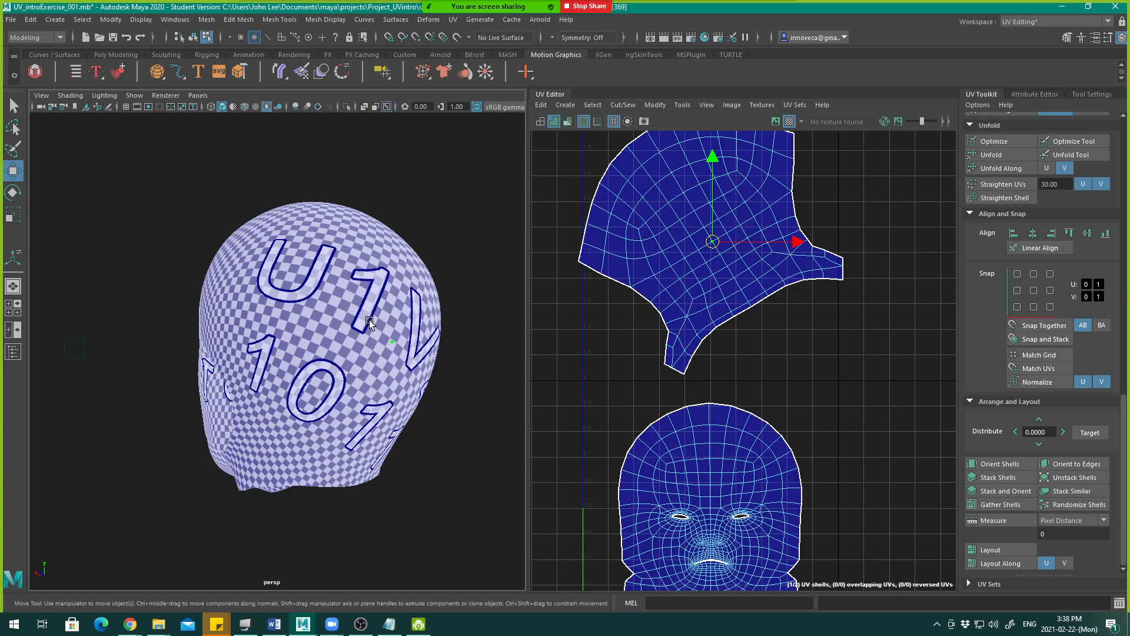
pyautogui.click(137, 97)
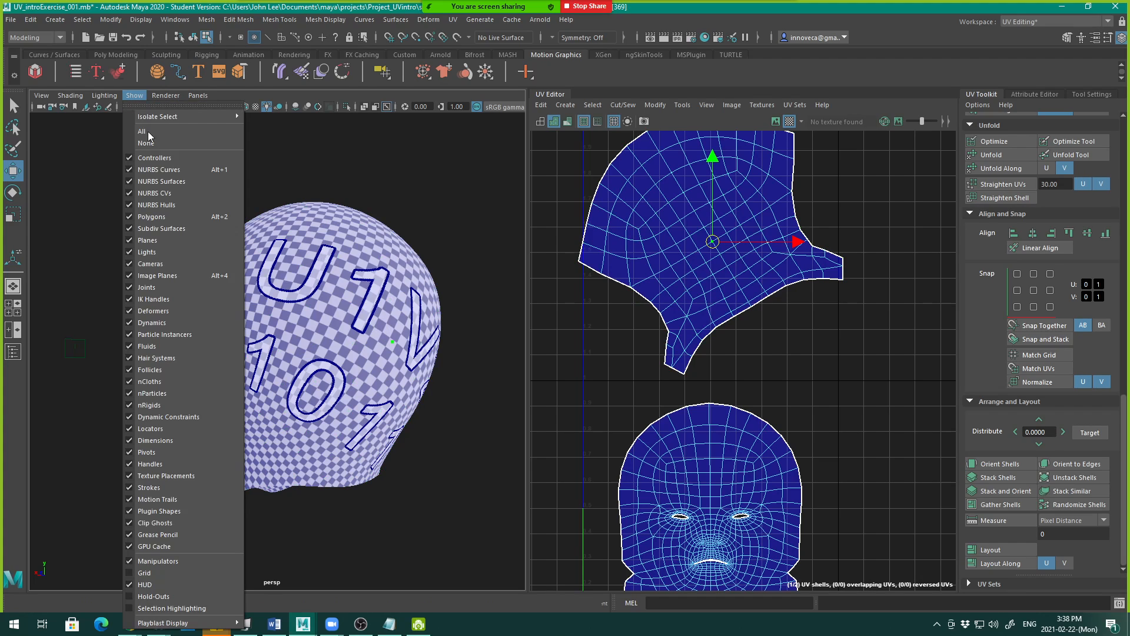
pyautogui.click(177, 597)
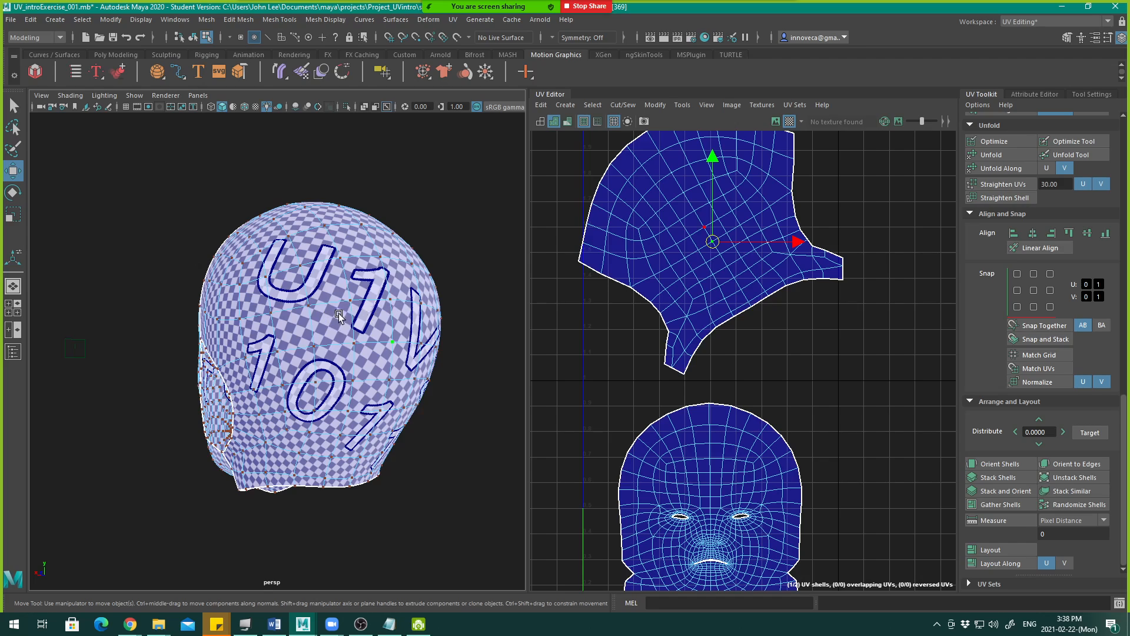
# - Select one interior edge of the back-of-head shell and rotate the shell upright with Orient to Edges
pyautogui.moveTo(693, 229); pyautogui.dragTo(693, 206, button='right')
pyautogui.click(693, 203)
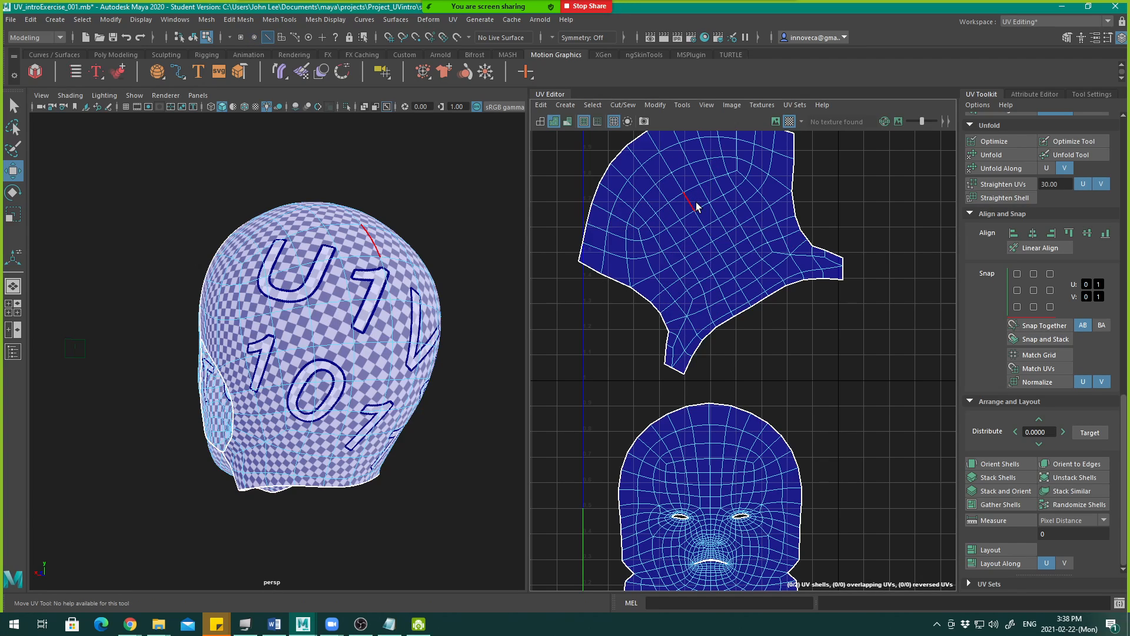
pyautogui.press('w')
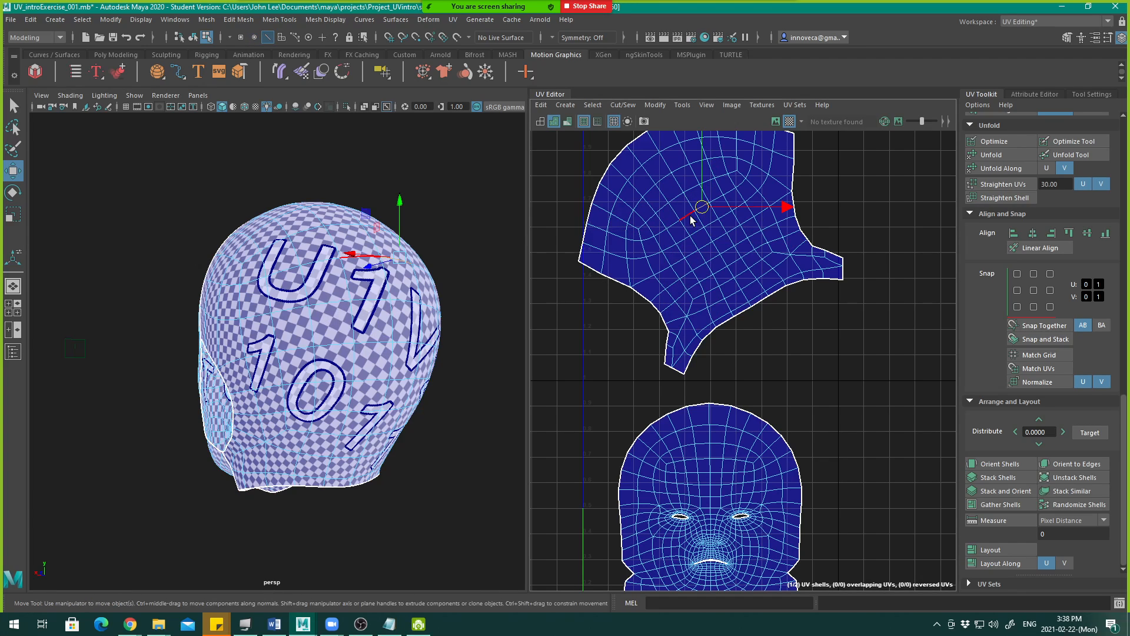
pyautogui.click(1069, 468)
pyautogui.keyDown('alt'); pyautogui.moveTo(765, 290); pyautogui.dragTo(741, 368, button='middle'); pyautogui.keyUp('alt')
pyautogui.keyDown('alt'); pyautogui.moveTo(736, 343); pyautogui.dragTo(768, 365, button='right'); pyautogui.keyUp('alt')
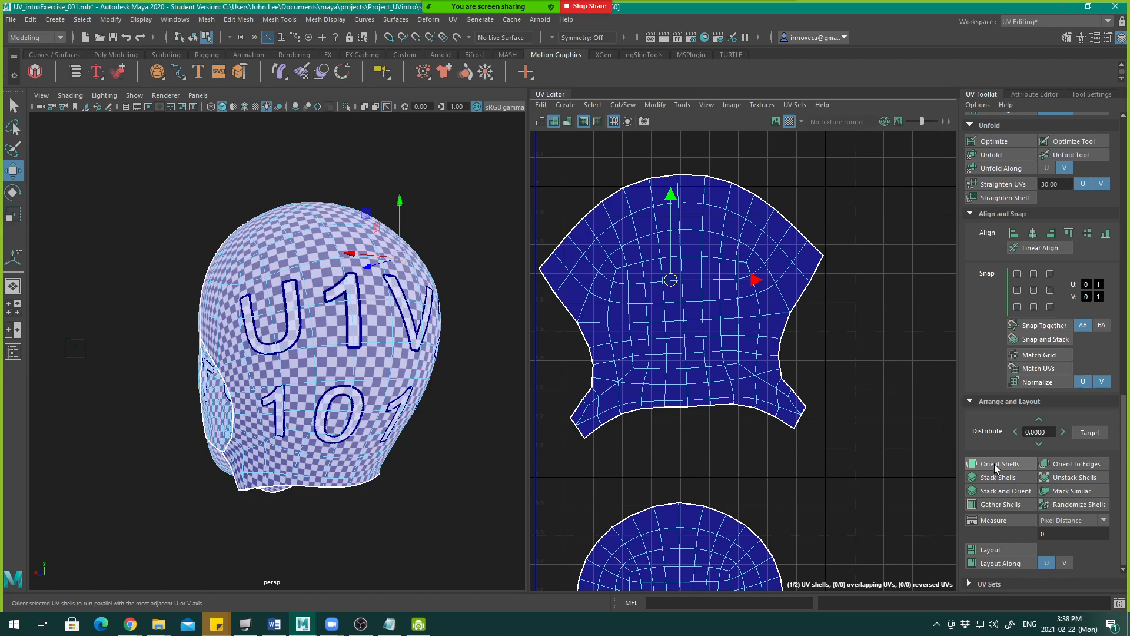
# - Select all UVs of the back-of-head shell and straighten its remaining tilt with Orient Shells
pyautogui.click(887, 427)
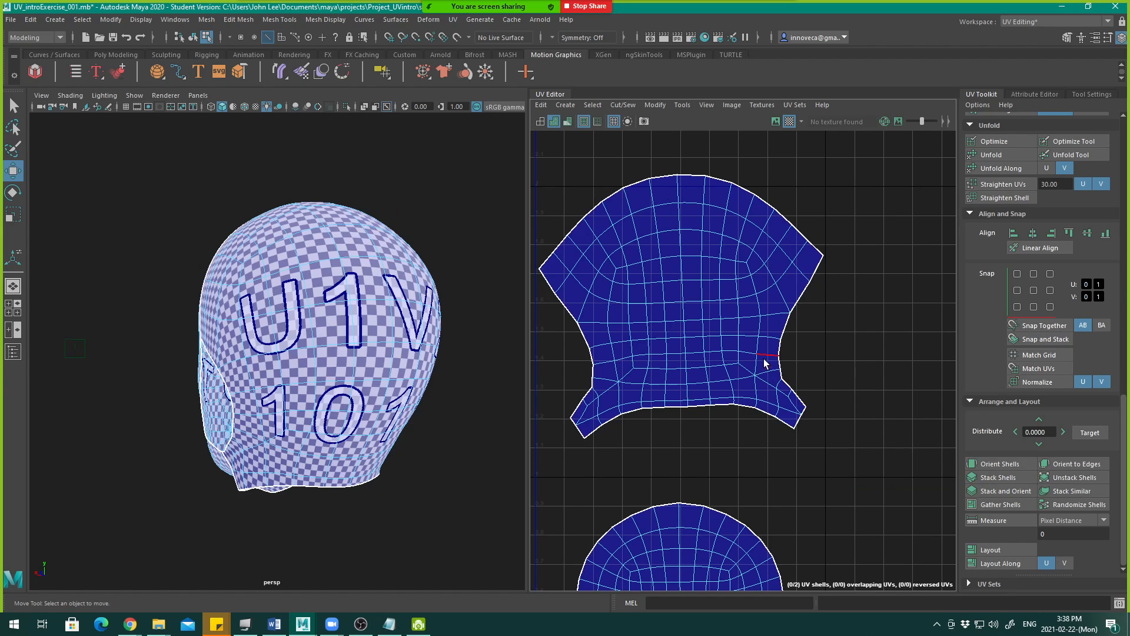
pyautogui.doubleClick(766, 313)
pyautogui.doubleClick(757, 296)
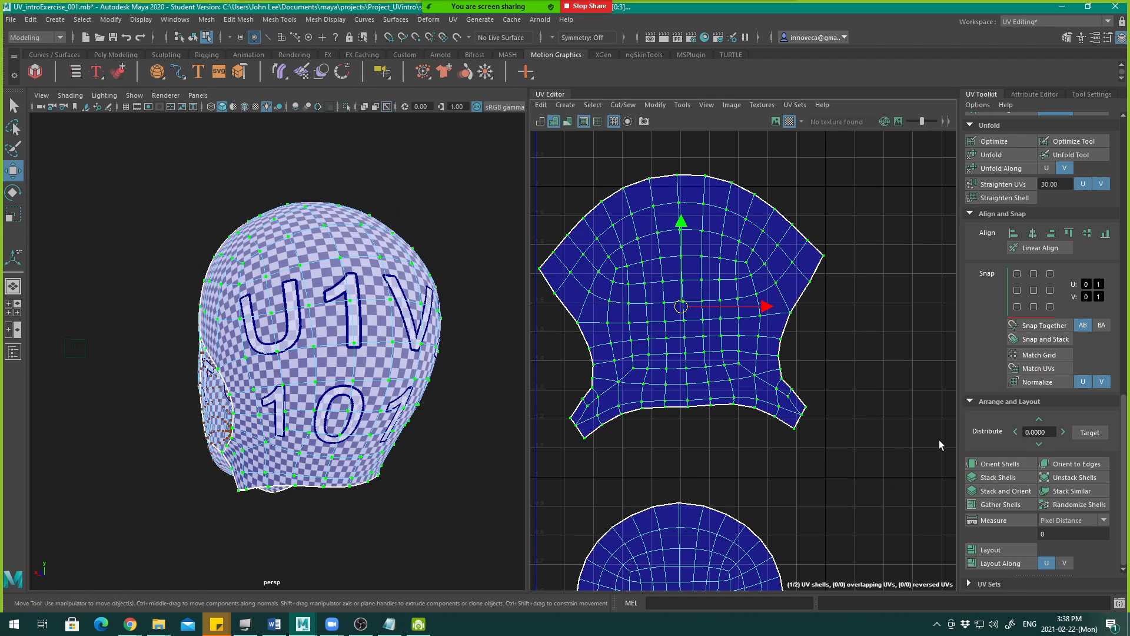
pyautogui.click(993, 466)
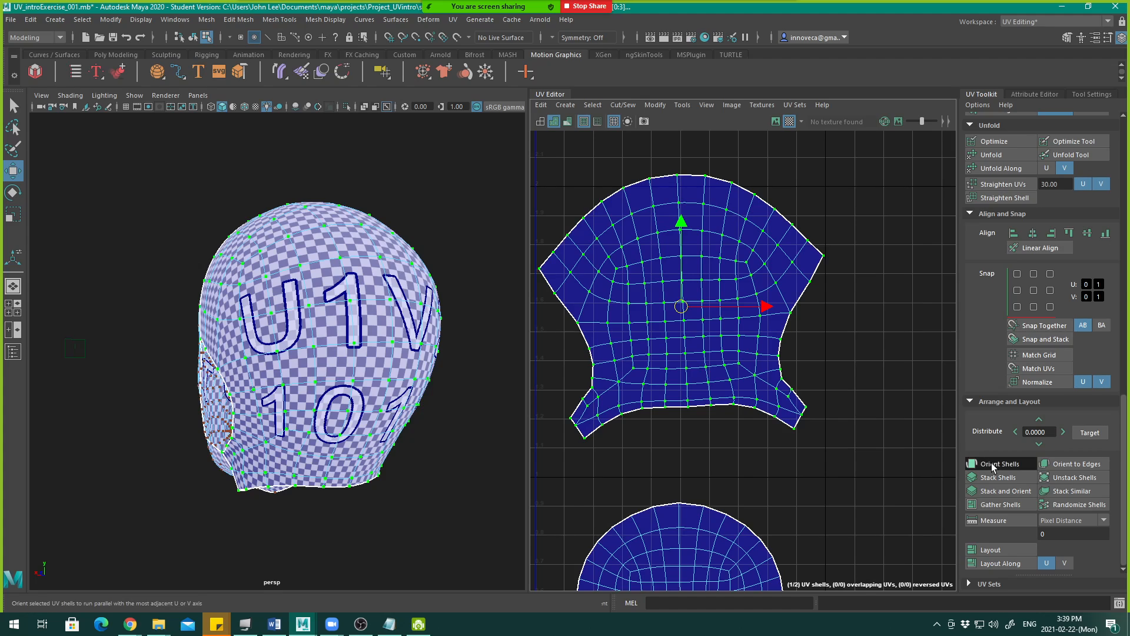
pyautogui.click(898, 413)
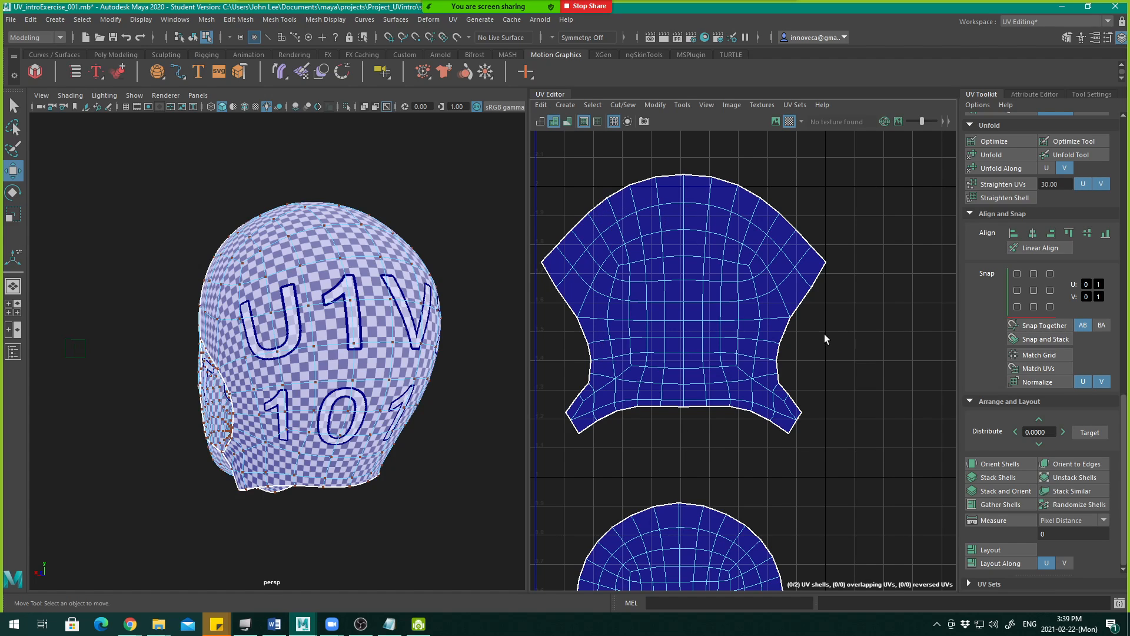
# - Try Orient Shells on the face shell and undo it
pyautogui.scroll(-3, 825, 340)
pyautogui.keyDown('alt'); pyautogui.moveTo(765, 387); pyautogui.dragTo(683, 270, button='middle'); pyautogui.keyUp('alt')
pyautogui.click(722, 366)
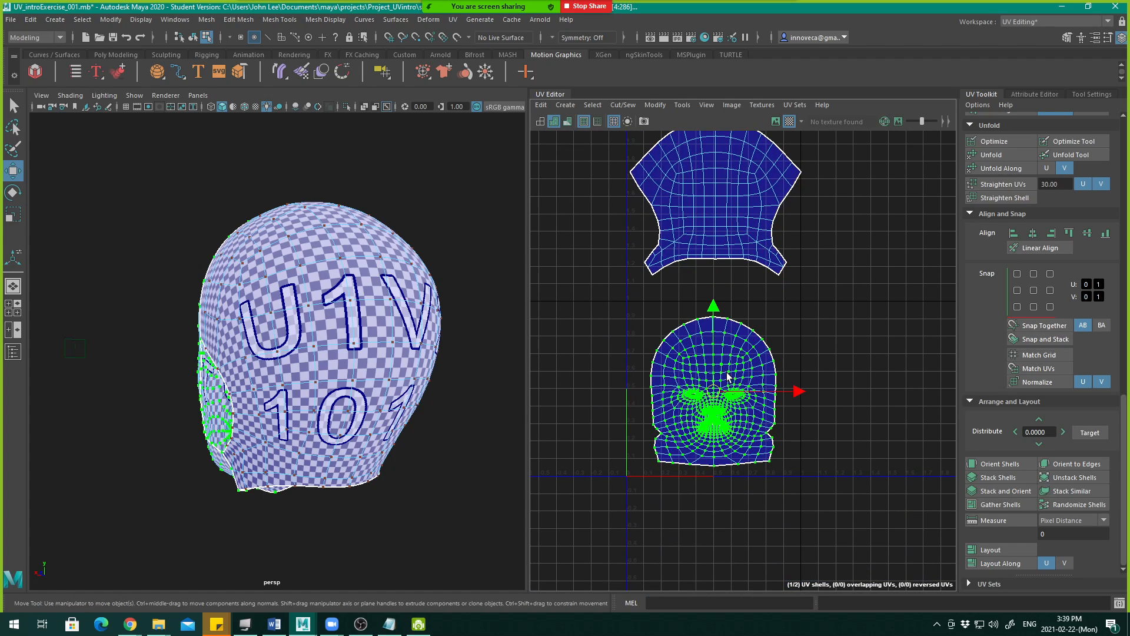
pyautogui.click(1000, 464)
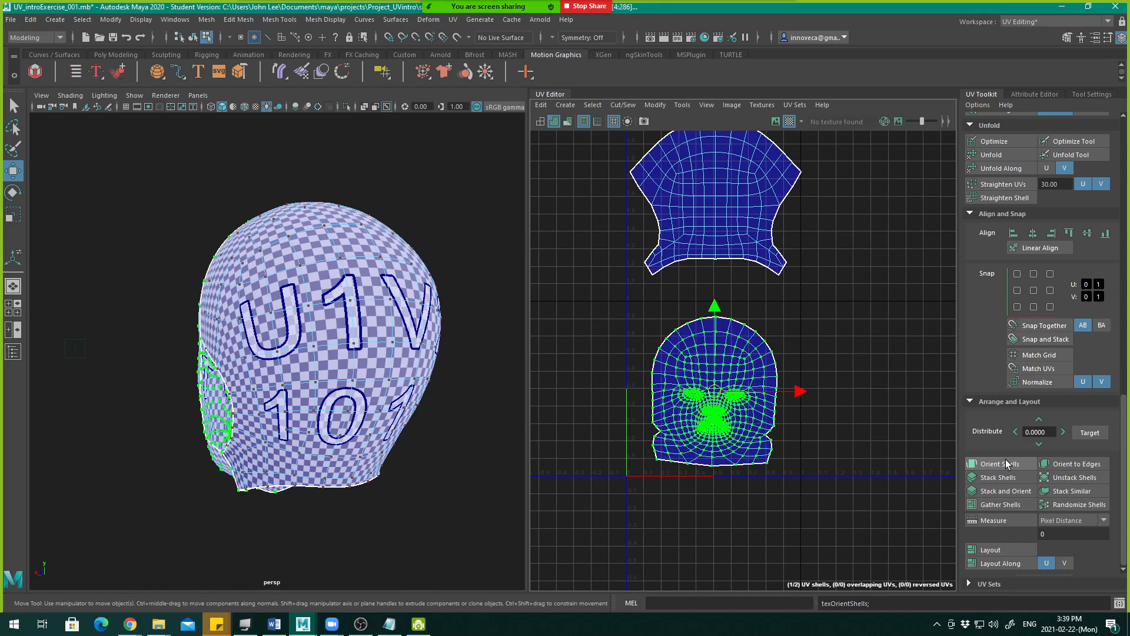
pyautogui.scroll(5, 680, 357)
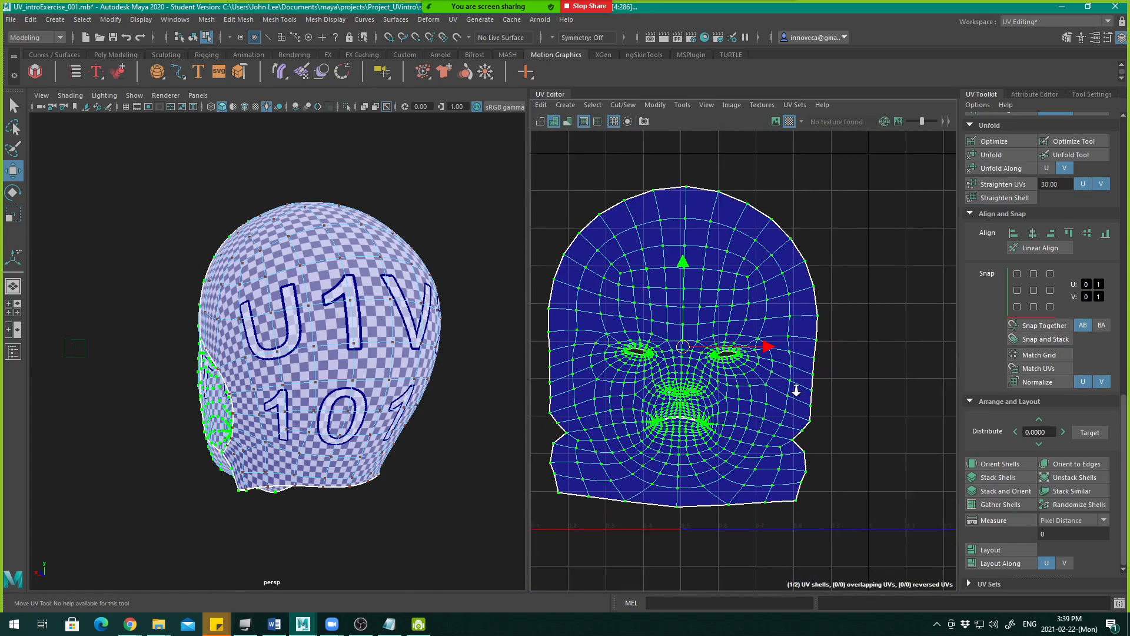
pyautogui.hotkey('ctrl', 'z')
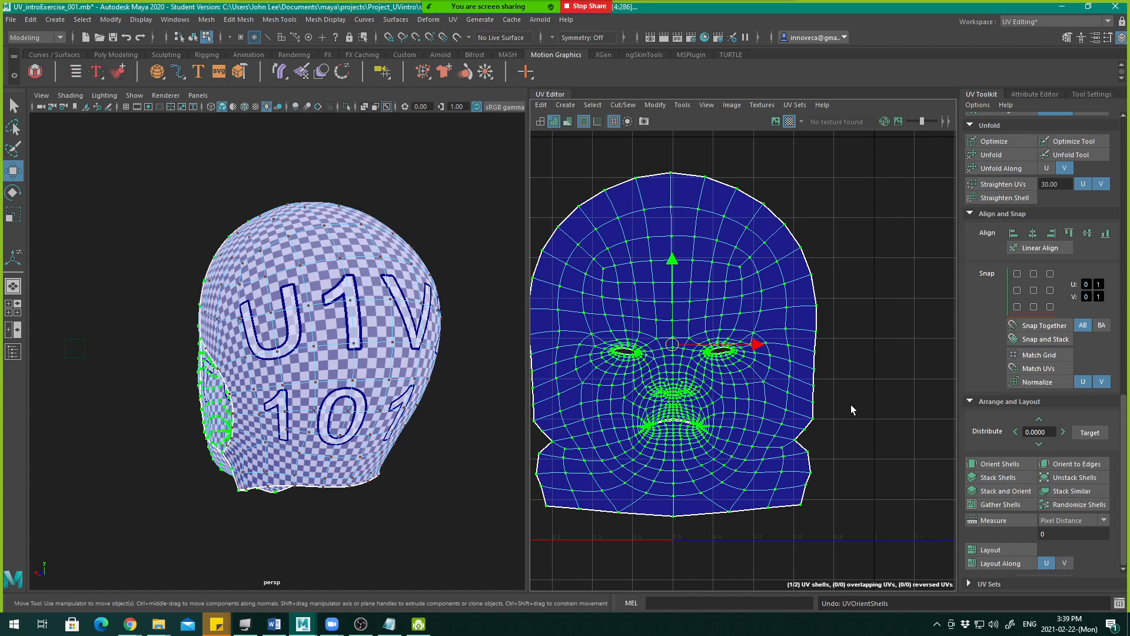
# - Rotate the face shell slightly by hand until its centre line is vertical
pyautogui.press('e')
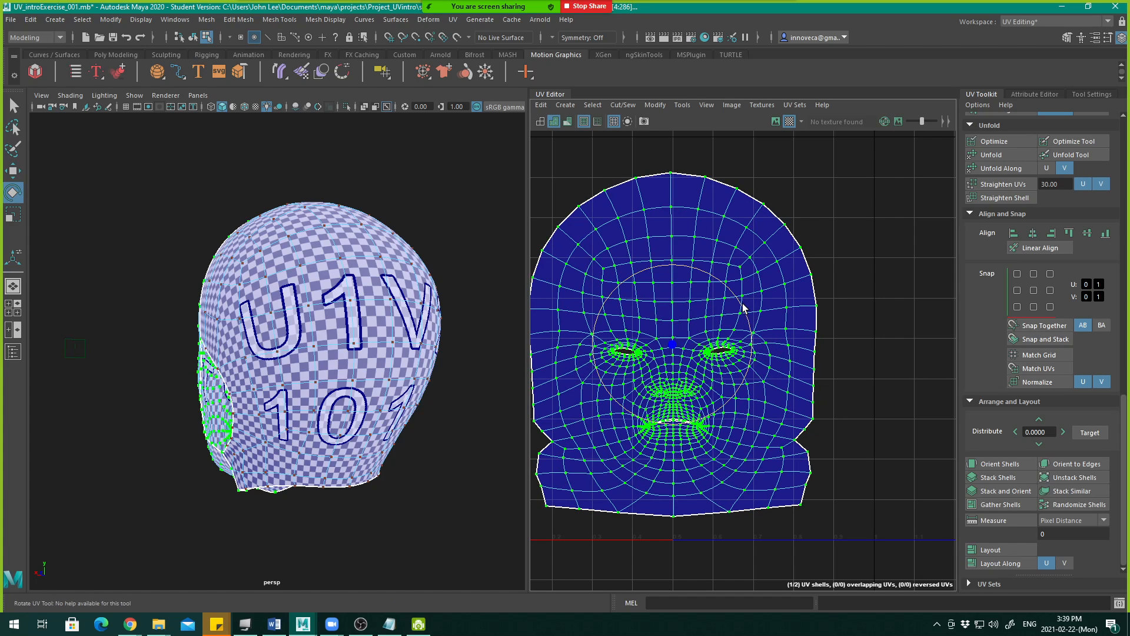
pyautogui.moveTo(744, 314); pyautogui.dragTo(744, 305)
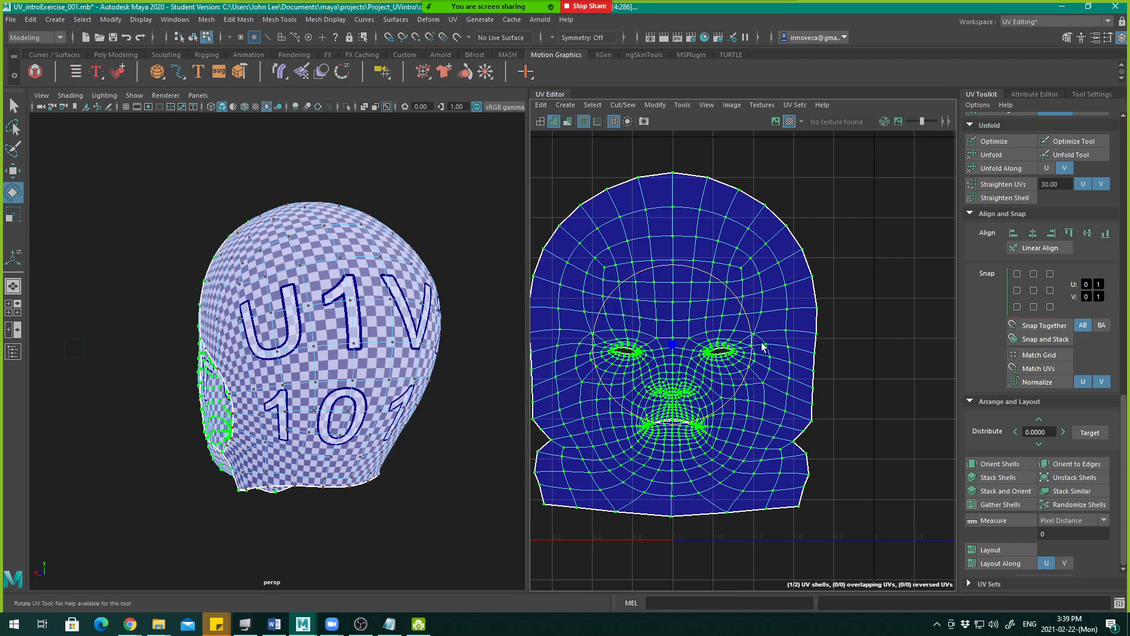
pyautogui.keyDown('alt'); pyautogui.moveTo(762, 345); pyautogui.dragTo(642, 338, button='right'); pyautogui.keyUp('alt')
pyautogui.keyDown('alt'); pyautogui.moveTo(643, 339); pyautogui.dragTo(646, 365, button='middle'); pyautogui.keyUp('alt')
pyautogui.keyDown('alt'); pyautogui.moveTo(646, 364); pyautogui.dragTo(575, 378, button='right'); pyautogui.keyUp('alt')
pyautogui.keyDown('alt'); pyautogui.moveTo(575, 379); pyautogui.dragTo(561, 400, button='middle'); pyautogui.keyUp('alt')
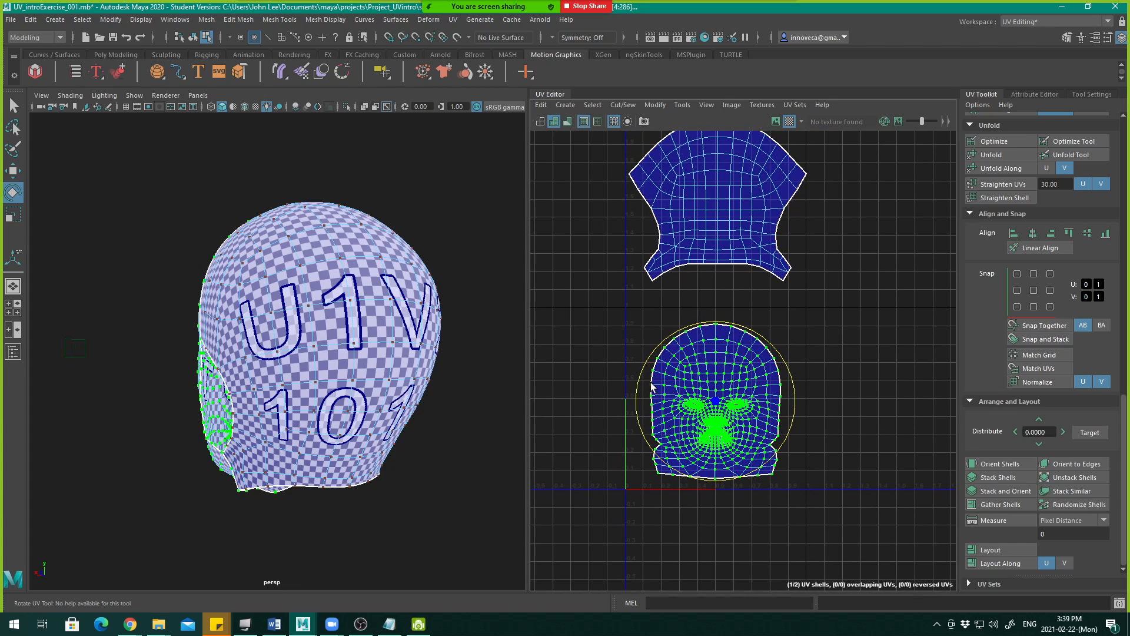
# - Reselect the face shell and move it straight up to just below the back-of-head shell
pyautogui.press('q')
pyautogui.click(829, 387)
pyautogui.doubleClick(702, 369)
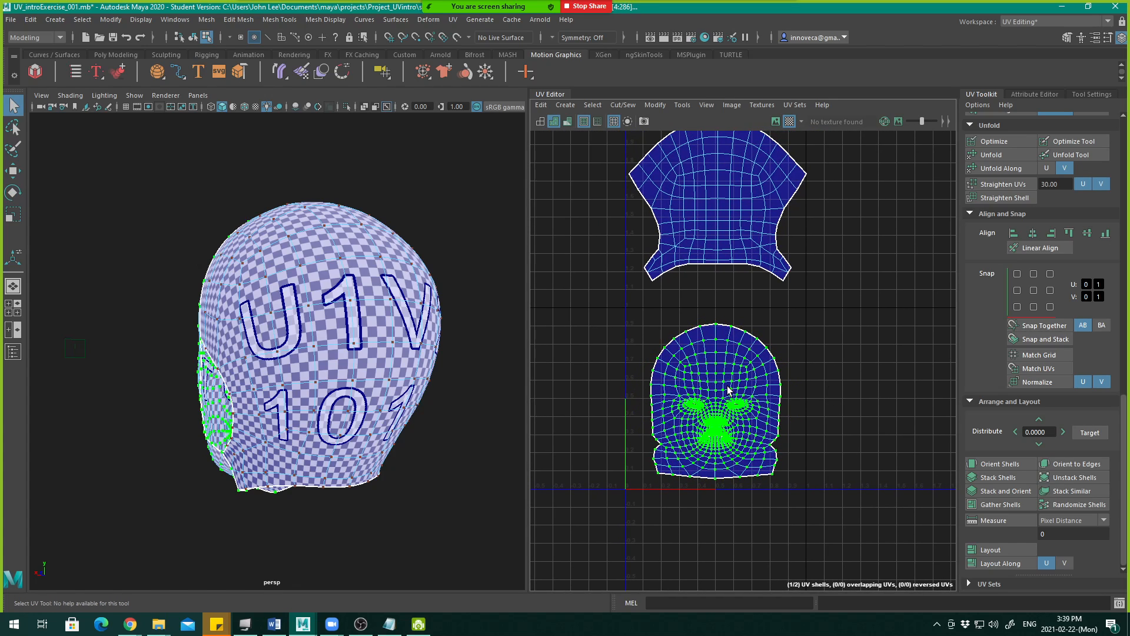
pyautogui.press('w')
pyautogui.moveTo(716, 356); pyautogui.dragTo(716, 311)
pyautogui.click(854, 358)
# - Select all UVs of both the back-of-head and face shells together
pyautogui.keyDown('alt'); pyautogui.moveTo(853, 358); pyautogui.dragTo(737, 351, button='right'); pyautogui.keyUp('alt')
pyautogui.keyDown('alt'); pyautogui.moveTo(737, 351); pyautogui.dragTo(731, 386, button='middle'); pyautogui.keyUp('alt')
pyautogui.moveTo(634, 198); pyautogui.dragTo(879, 507)
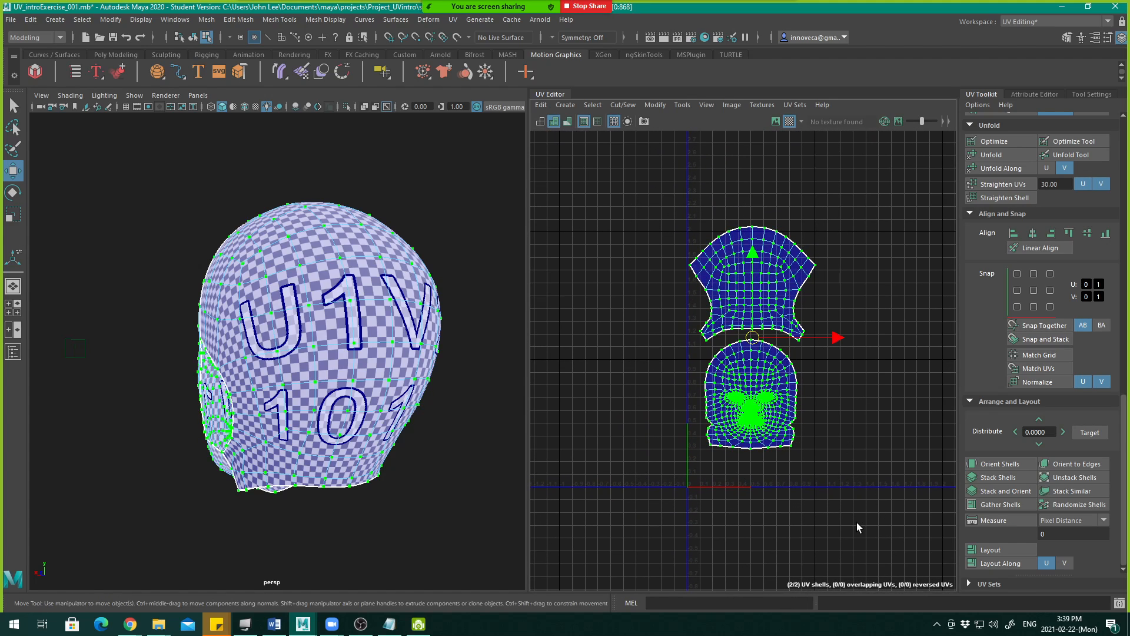
# - Try moving both selected head shells straight down until the face shell crosses the lower edge of the 0–1 UV square
pyautogui.keyDown('alt'); pyautogui.moveTo(828, 465); pyautogui.dragTo(820, 399, button='middle'); pyautogui.keyUp('alt')
pyautogui.keyDown('alt'); pyautogui.moveTo(820, 399); pyautogui.dragTo(842, 523, button='right'); pyautogui.keyUp('alt')
pyautogui.keyDown('alt'); pyautogui.moveTo(842, 524); pyautogui.dragTo(843, 569, button='middle'); pyautogui.keyUp('alt')
pyautogui.keyDown('alt'); pyautogui.moveTo(802, 452); pyautogui.dragTo(780, 405, button='right'); pyautogui.keyUp('alt')
pyautogui.keyDown('alt'); pyautogui.moveTo(780, 405); pyautogui.dragTo(802, 428, button='middle'); pyautogui.keyUp('alt')
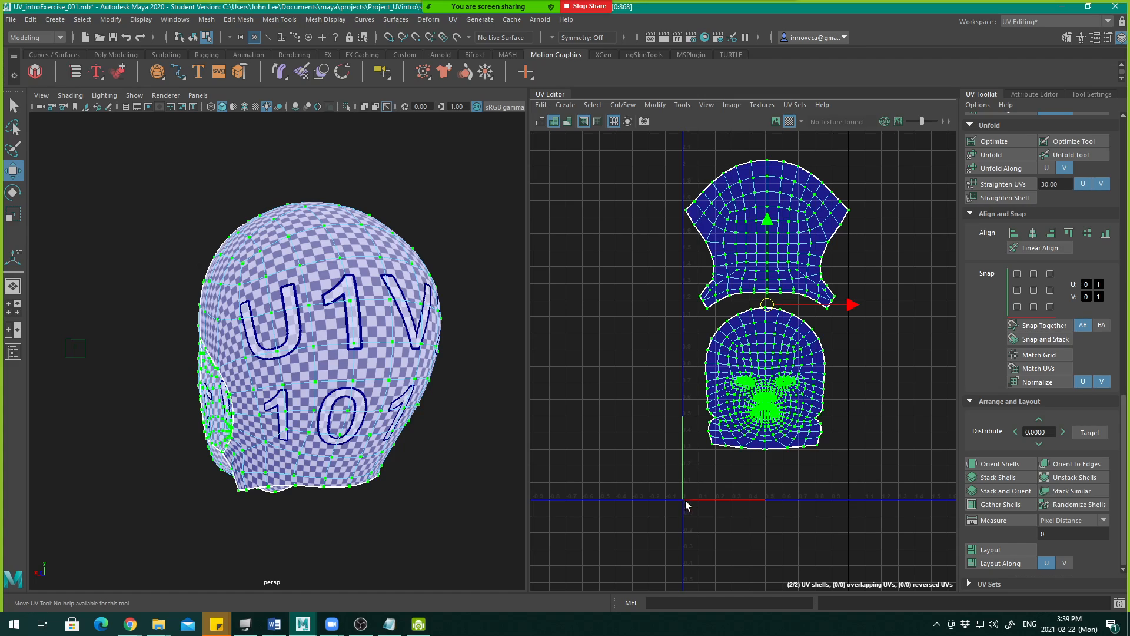
pyautogui.keyDown('alt'); pyautogui.moveTo(780, 329); pyautogui.dragTo(801, 354, button='right'); pyautogui.keyUp('alt')
pyautogui.keyDown('alt'); pyautogui.moveTo(800, 354); pyautogui.dragTo(768, 318, button='middle'); pyautogui.keyUp('alt')
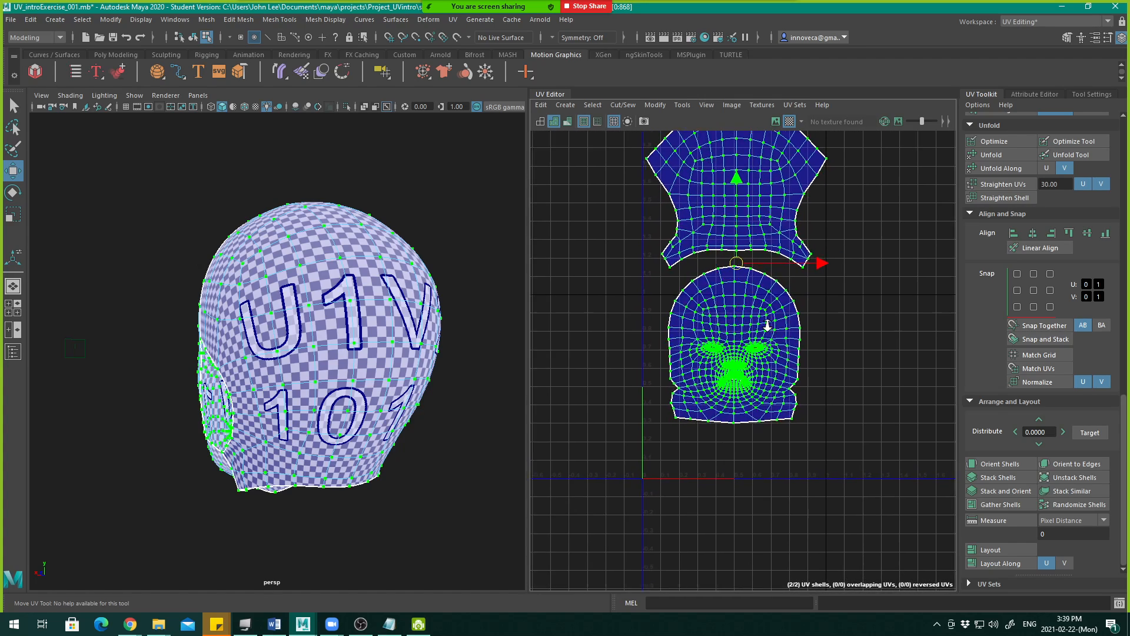
pyautogui.moveTo(740, 180); pyautogui.dragTo(742, 319)
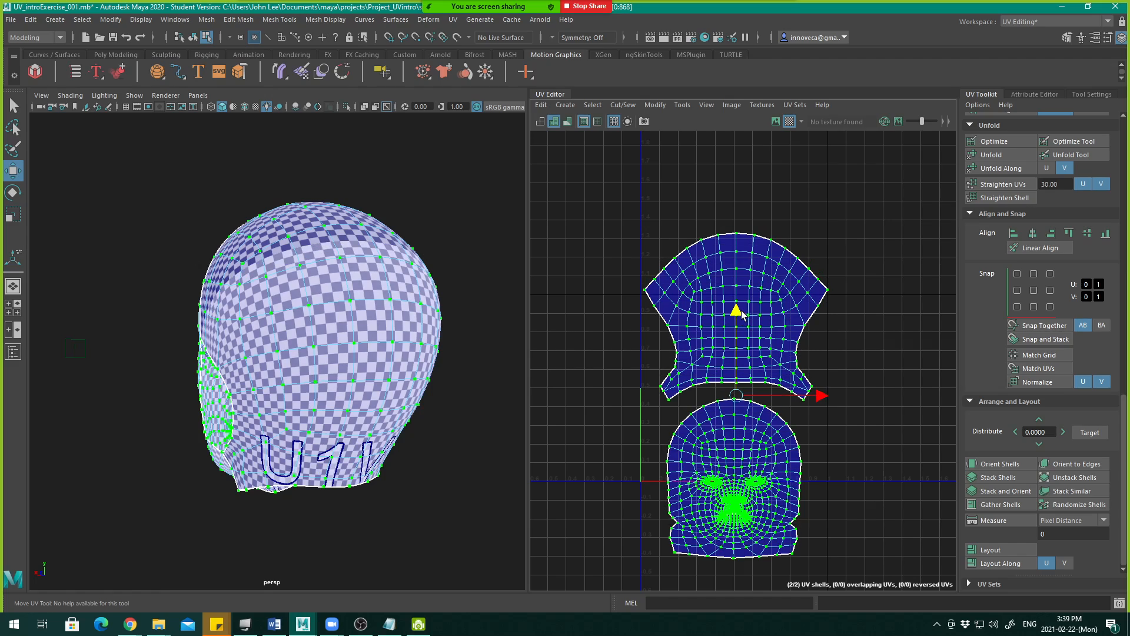
# - Try scaling both shells down uniformly, nudge them up within the UV grid, and check the checker pattern on the head
pyautogui.press('r')
pyautogui.moveTo(736, 396); pyautogui.dragTo(701, 402)
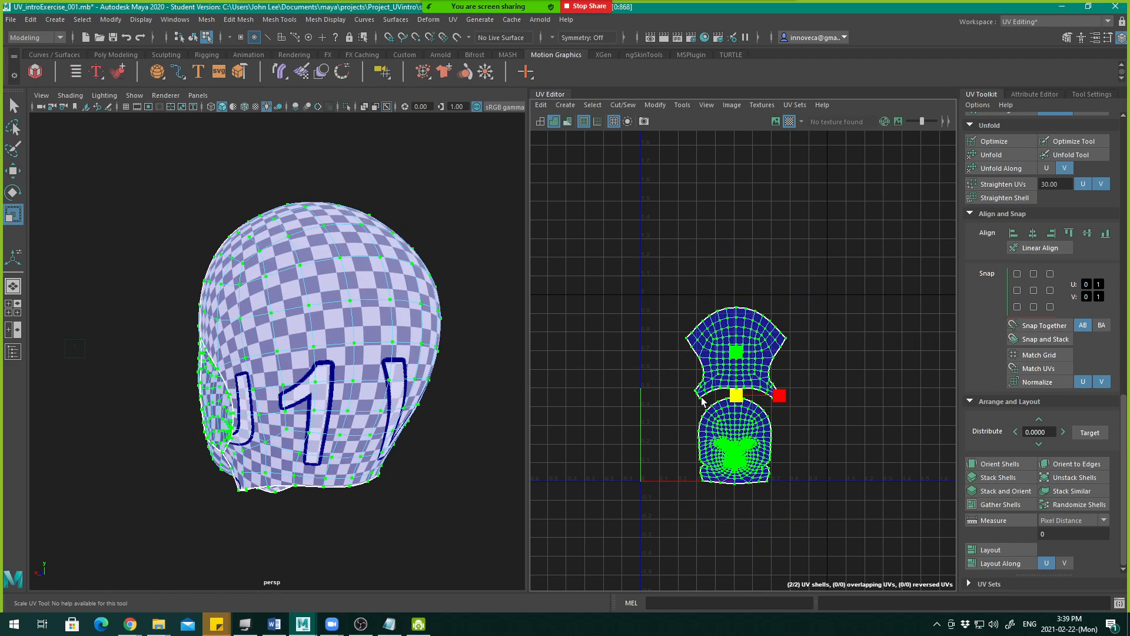
pyautogui.press('w')
pyautogui.moveTo(736, 368); pyautogui.dragTo(736, 355)
pyautogui.keyDown('alt'); pyautogui.moveTo(692, 283); pyautogui.dragTo(888, 401, button='right'); pyautogui.keyUp('alt')
pyautogui.keyDown('alt'); pyautogui.moveTo(883, 395); pyautogui.dragTo(831, 208, button='middle'); pyautogui.keyUp('alt')
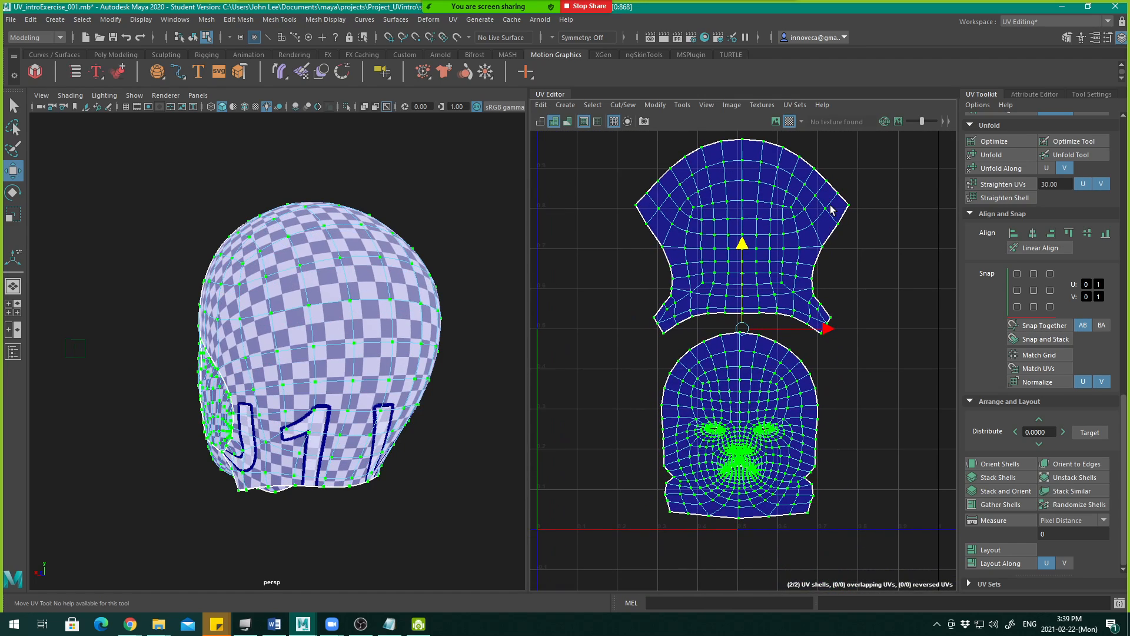
pyautogui.click(883, 391)
pyautogui.scroll(-2, 884, 391)
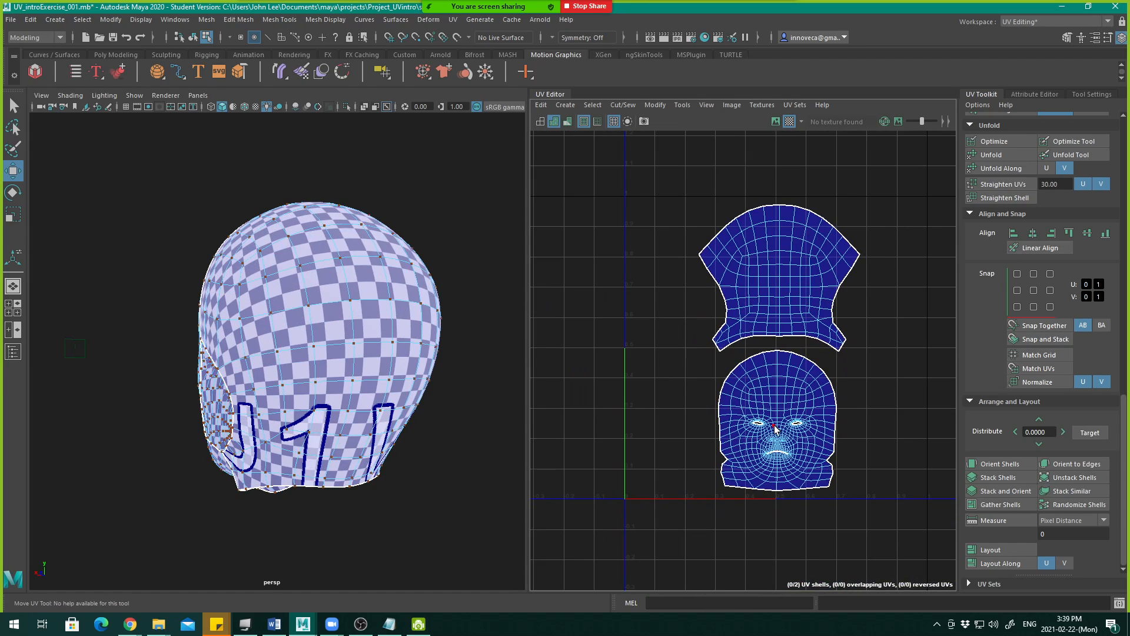
pyautogui.keyDown('alt'); pyautogui.moveTo(253, 373); pyautogui.dragTo(372, 338); pyautogui.keyUp('alt')
pyautogui.scroll(4, 337, 362)
pyautogui.moveTo(377, 300); pyautogui.dragTo(433, 284, button='right')
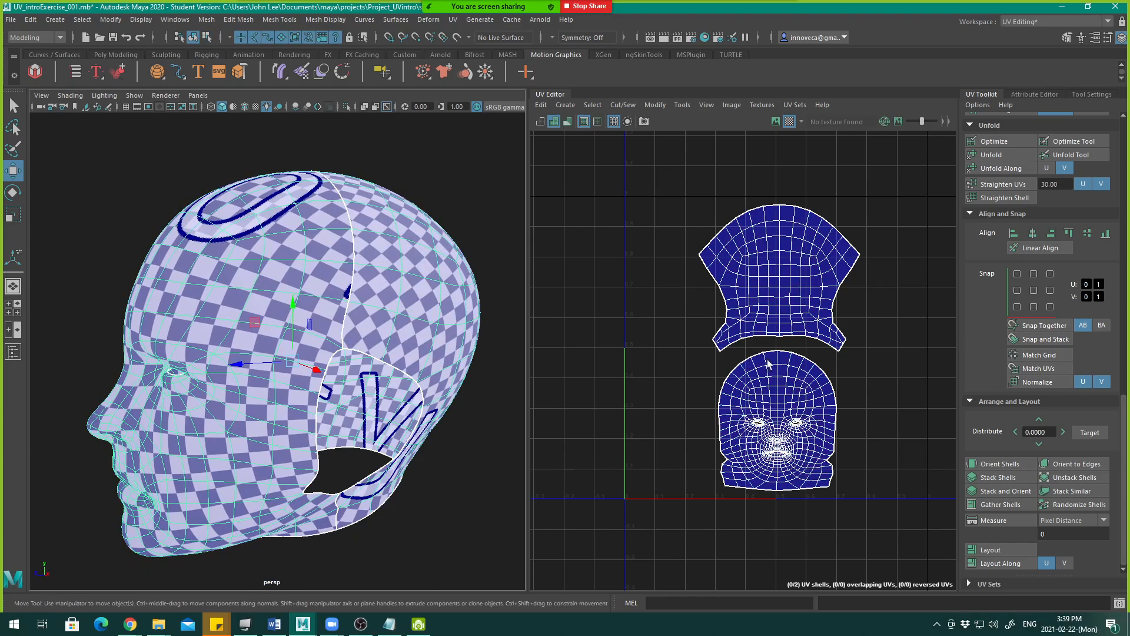
# - Undo the joint scaling and moves of both shells and keep all their UVs selected
pyautogui.scroll(-3, 834, 360)
pyautogui.hotkey('ctrl', 'z')
pyautogui.hotkey('ctrl', 'z')
pyautogui.hotkey('ctrl', 'z')
pyautogui.hotkey('ctrl', 'z')
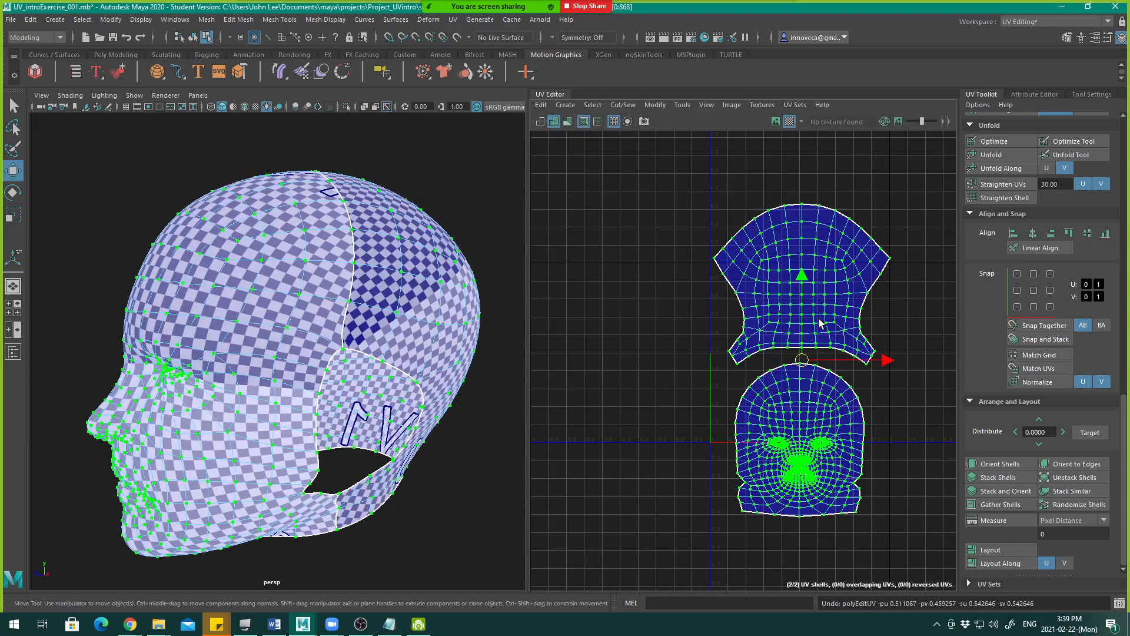
pyautogui.keyDown('alt'); pyautogui.moveTo(927, 369); pyautogui.dragTo(768, 351, button='right'); pyautogui.keyUp('alt')
pyautogui.keyDown('alt'); pyautogui.moveTo(767, 350); pyautogui.dragTo(672, 379, button='middle'); pyautogui.keyUp('alt')
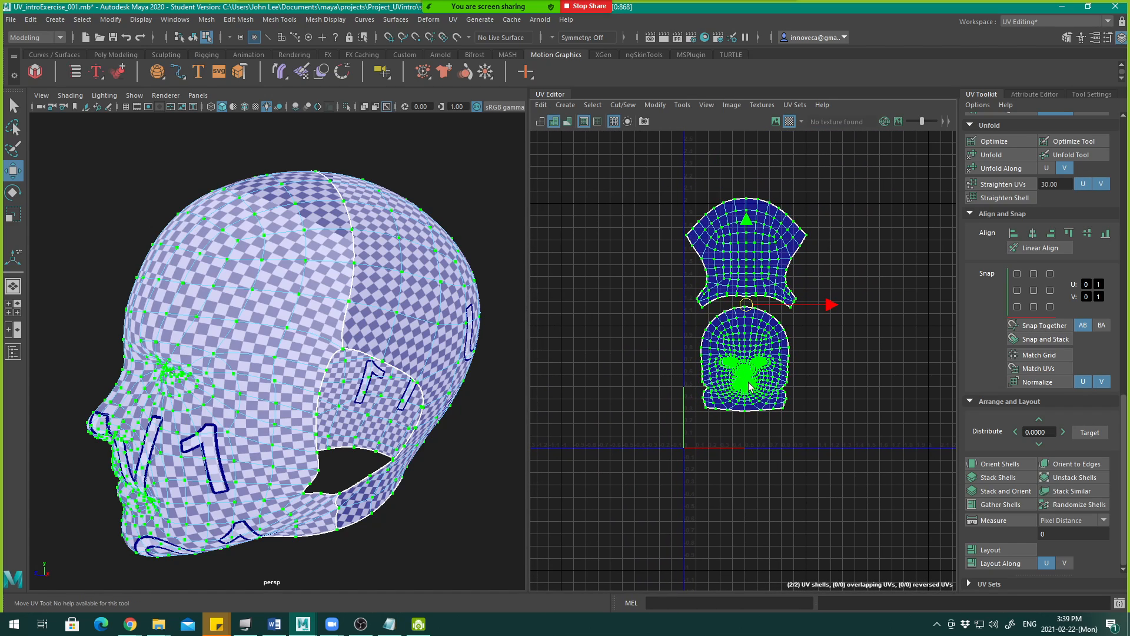
pyautogui.click(830, 381)
pyautogui.hotkey('ctrl', 'z')
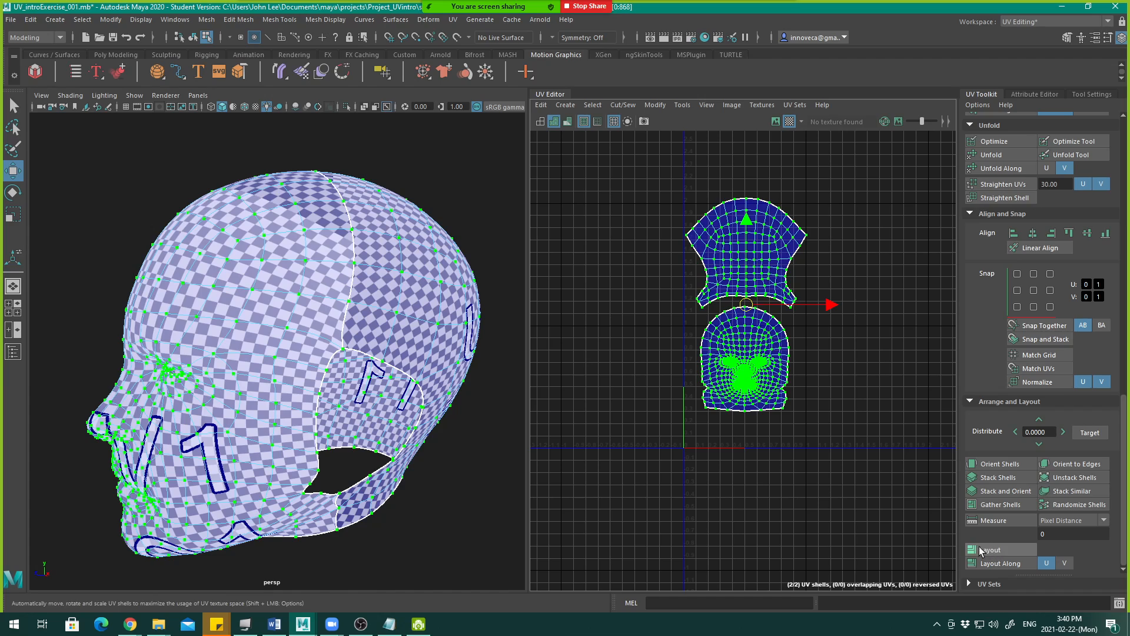
# - Open the Layout UVs options and reset them to the default settings
pyautogui.keyDown('shift'); pyautogui.click(1012, 552); pyautogui.keyUp('shift')
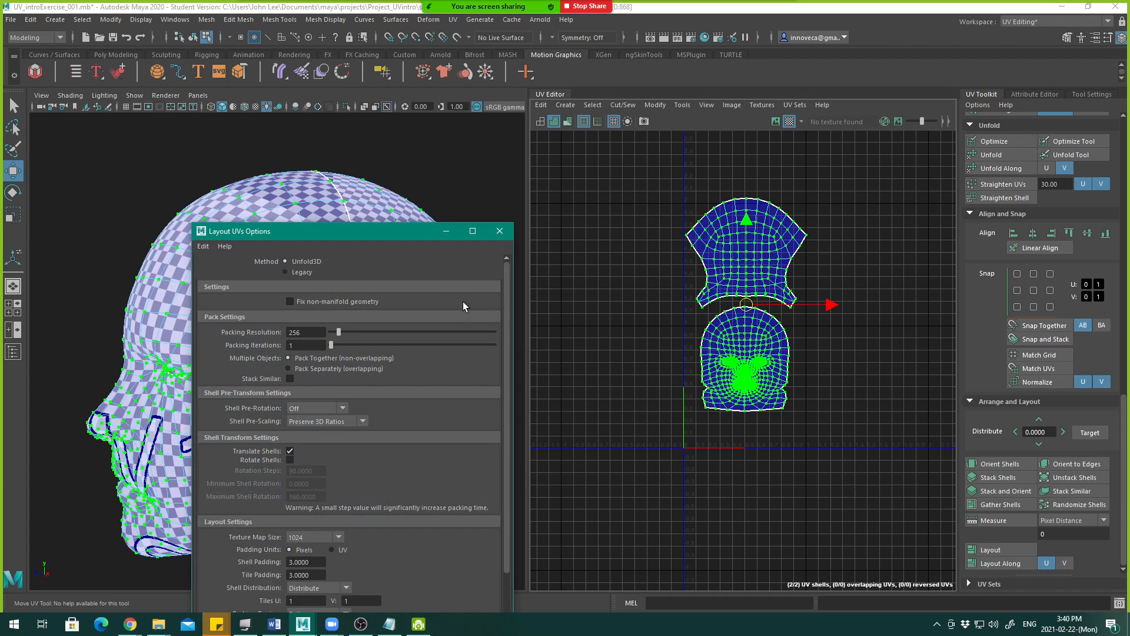
pyautogui.moveTo(378, 238); pyautogui.dragTo(443, 141)
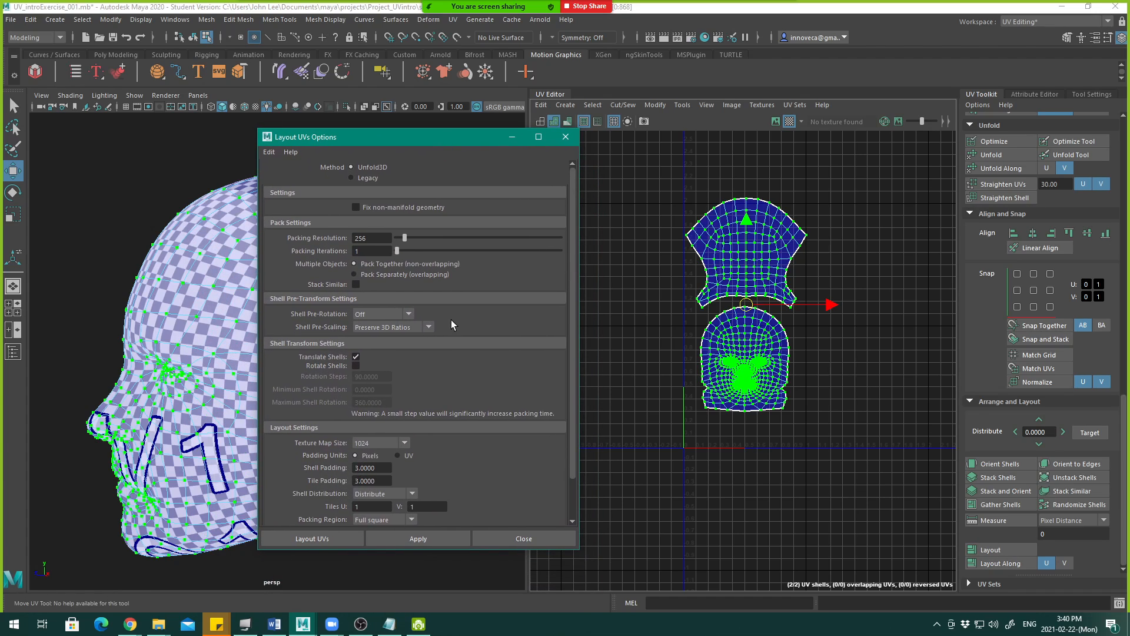
pyautogui.click(269, 152)
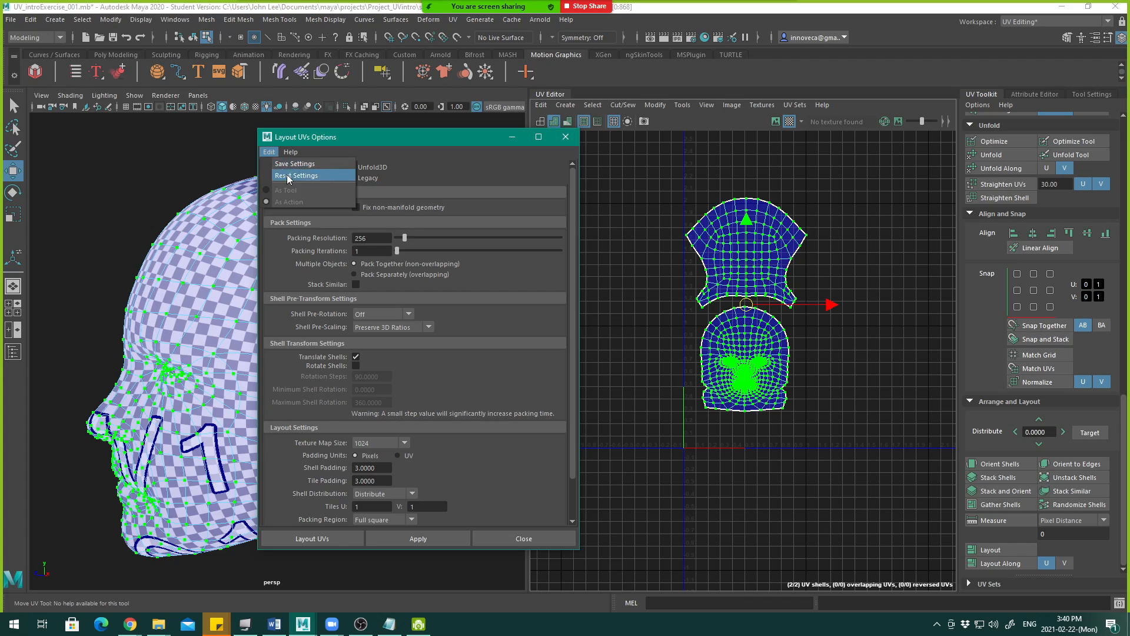
pyautogui.click(292, 180)
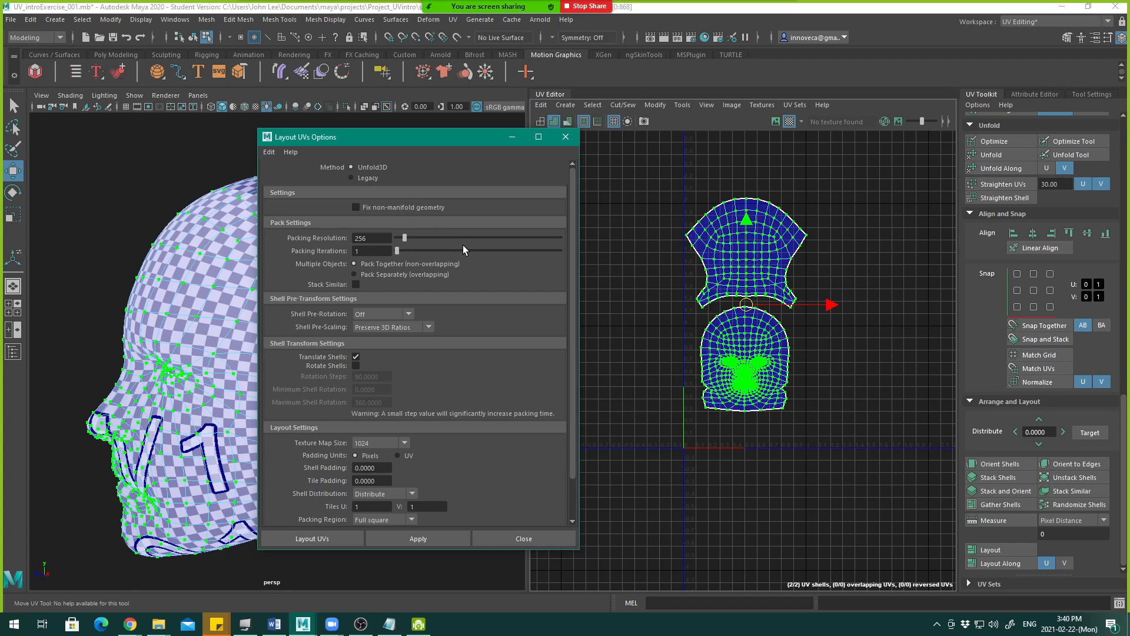
# - Set the layout's packing resolution to 1024 and the texture map size to 2048
pyautogui.doubleClick(389, 239)
pyautogui.write('1024')
pyautogui.press('Return')
pyautogui.scroll(-2, 390, 338)
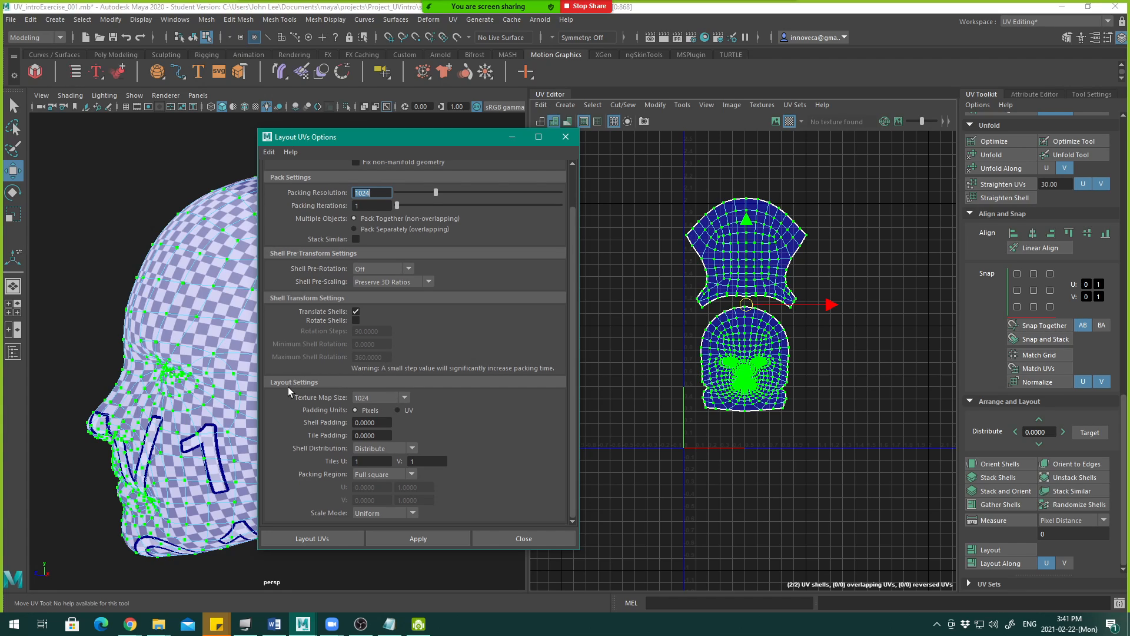
pyautogui.click(404, 398)
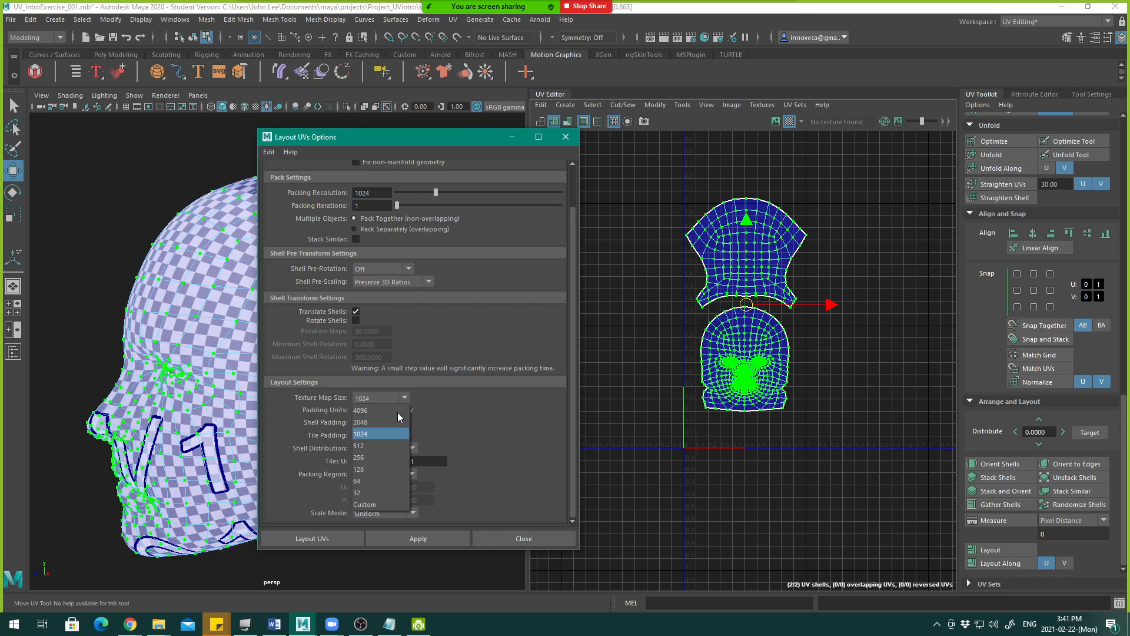
pyautogui.click(395, 419)
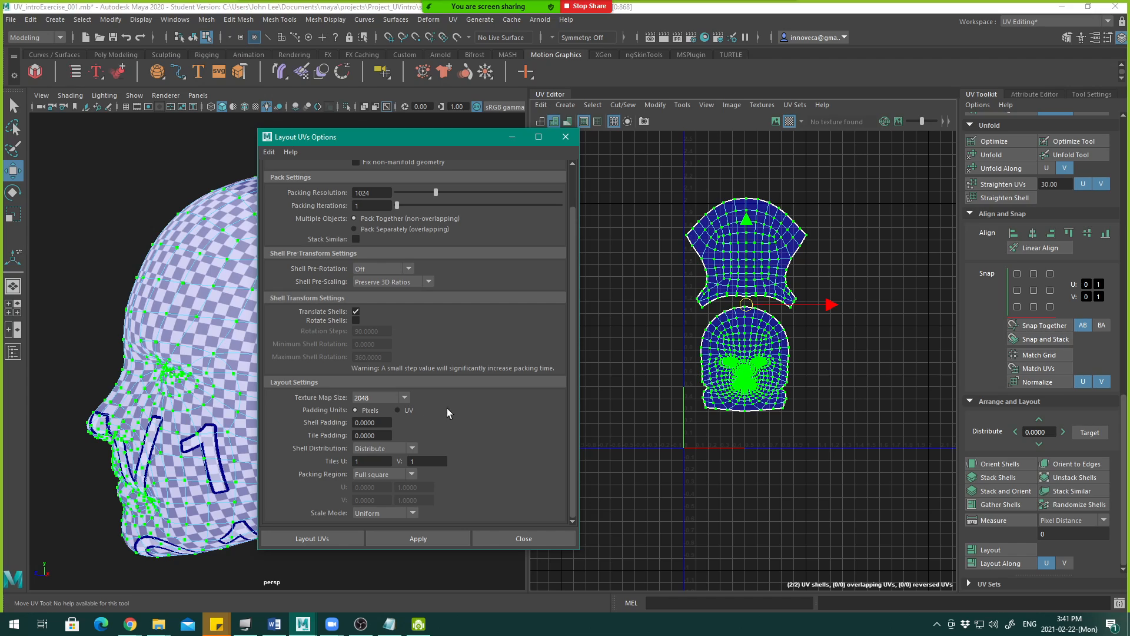
pyautogui.click(406, 400)
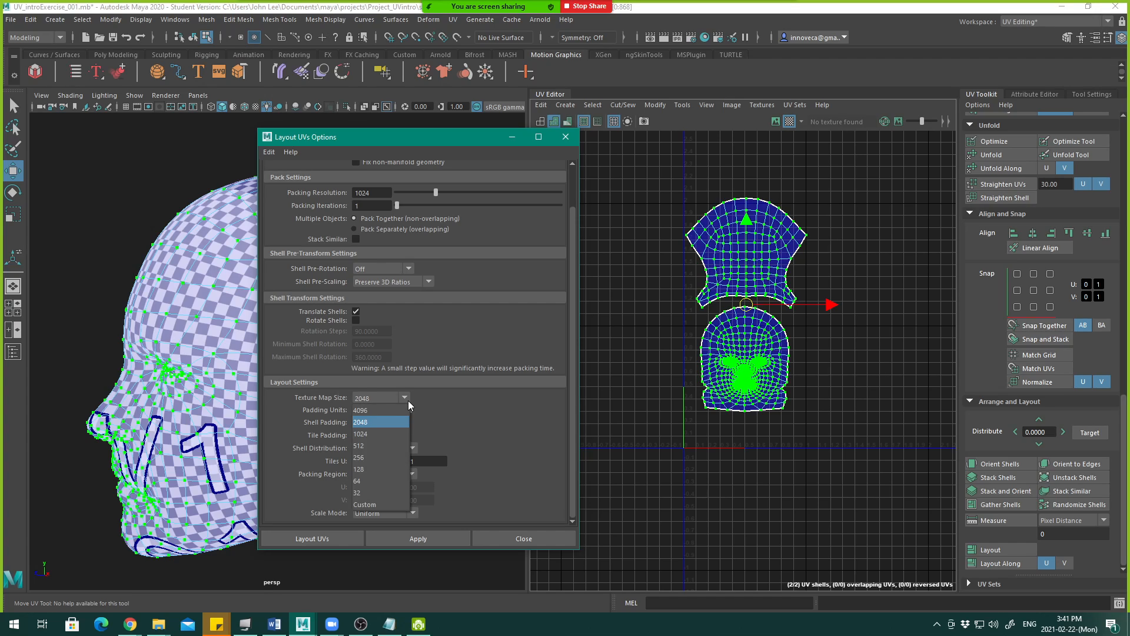
pyautogui.click(389, 425)
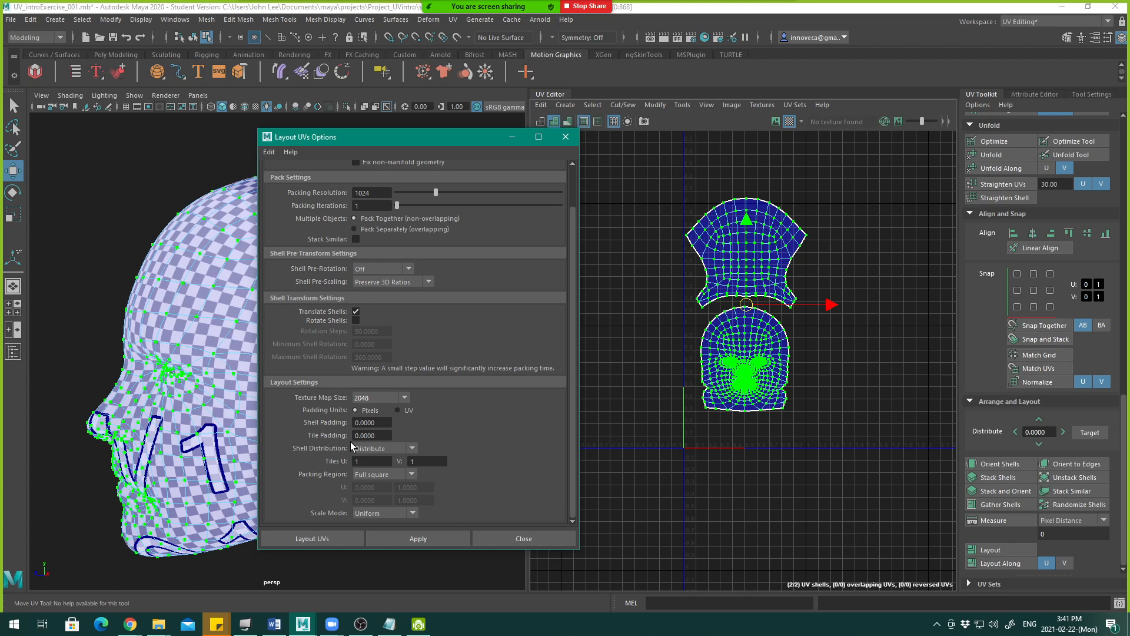
# - Set both the shell padding and the tile padding to 5 pixels
pyautogui.scroll(4, 705, 366)
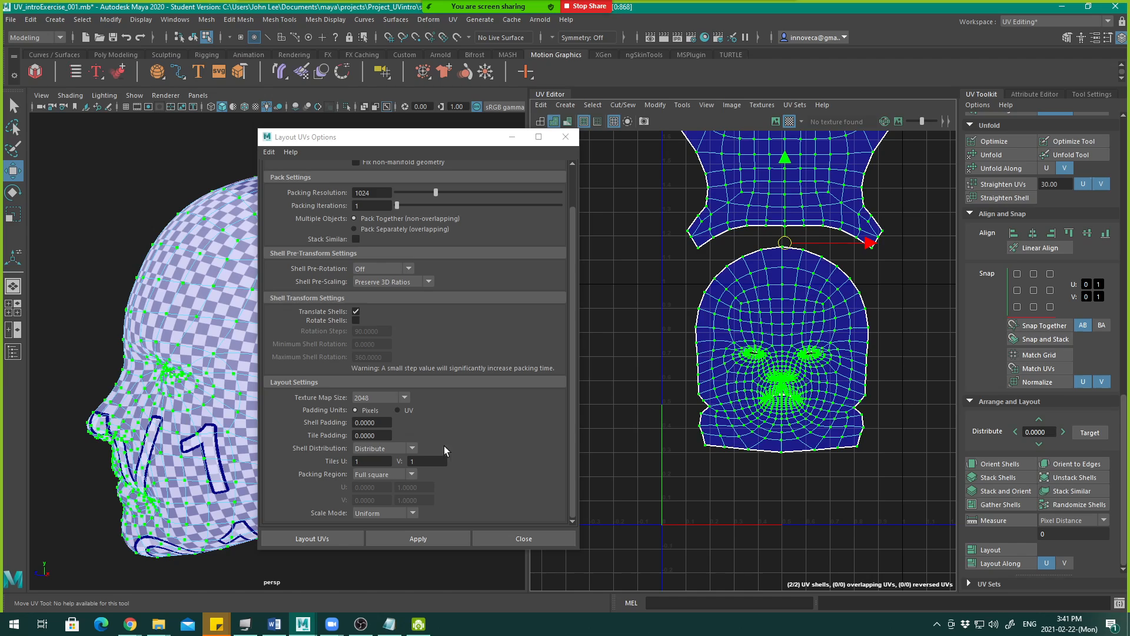
pyautogui.click(391, 422)
pyautogui.write('5')
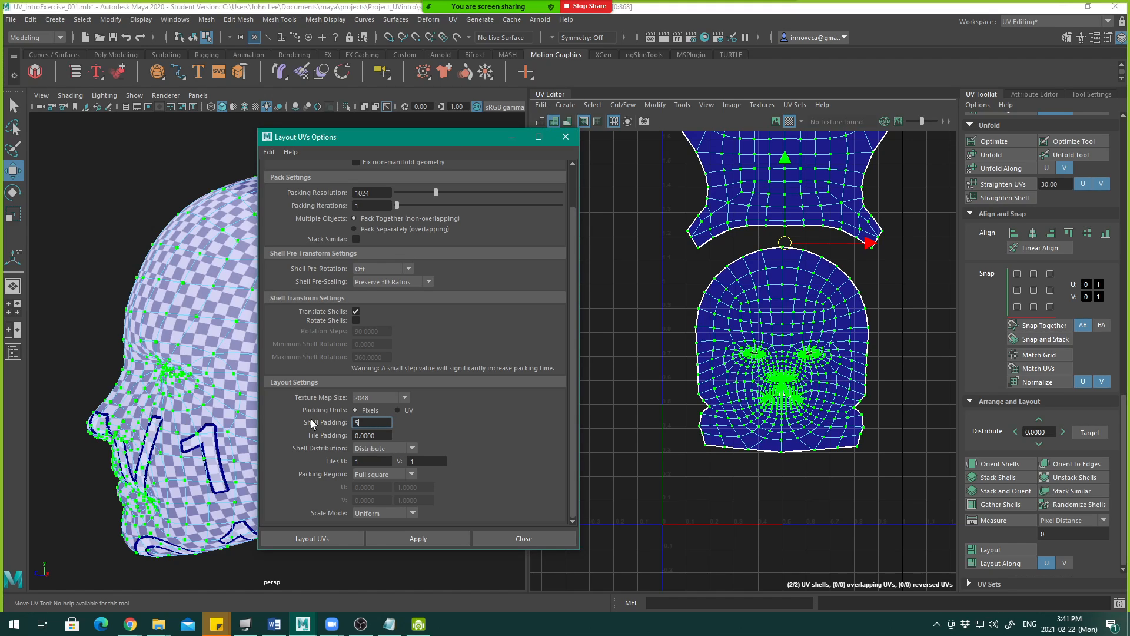
pyautogui.press('Tab')
pyautogui.write('5')
pyautogui.click(387, 421)
pyautogui.keyDown('alt'); pyautogui.moveTo(769, 435); pyautogui.dragTo(733, 369, button='right'); pyautogui.keyUp('alt')
pyautogui.moveTo(733, 370)
pyautogui.keyDown('alt'); pyautogui.mouseDown(button='middle')
pyautogui.moveTo(753, 388)
pyautogui.moveTo(750, 375)
pyautogui.mouseUp(button='middle'); pyautogui.keyUp('alt')
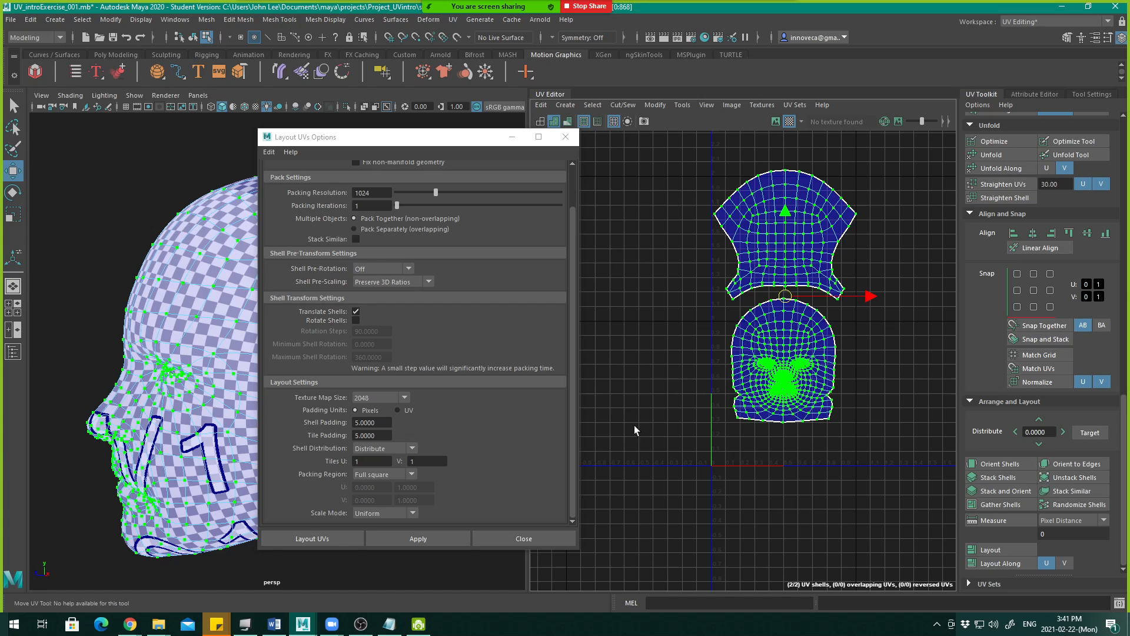
# - Apply the UV layout to both head shells, keeping the options open, and review the packed arrangement
pyautogui.click(411, 541)
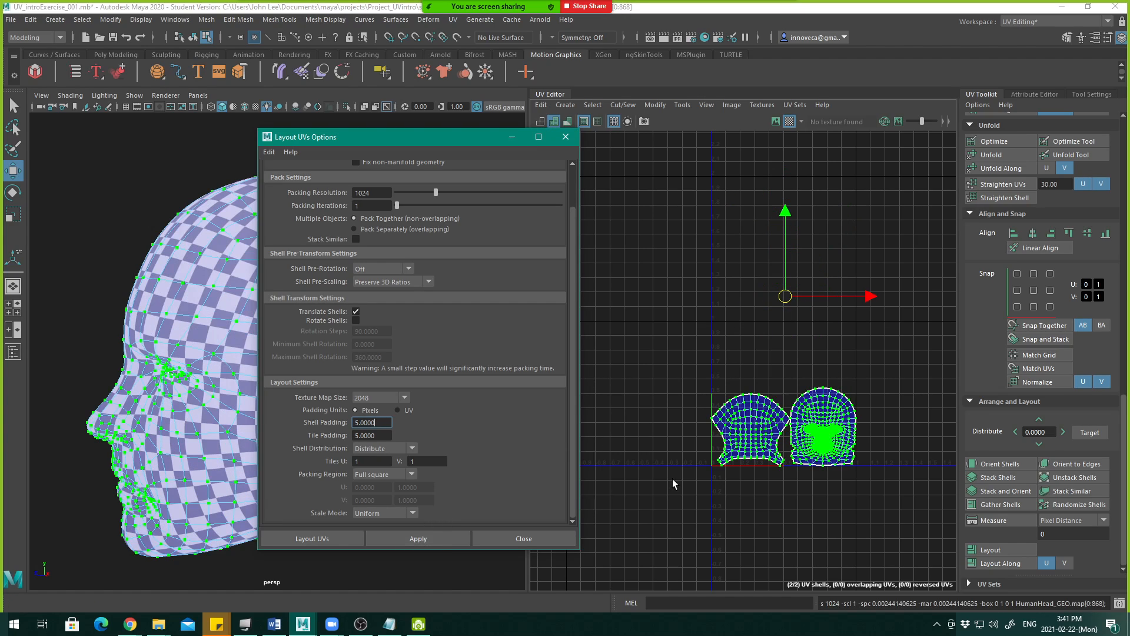
pyautogui.keyDown('alt'); pyautogui.moveTo(726, 404); pyautogui.dragTo(702, 341, button='middle'); pyautogui.keyUp('alt')
pyautogui.keyDown('alt'); pyautogui.moveTo(701, 341); pyautogui.dragTo(871, 422, button='right'); pyautogui.keyUp('alt')
pyautogui.keyDown('alt'); pyautogui.moveTo(871, 422); pyautogui.dragTo(823, 439, button='middle'); pyautogui.keyUp('alt')
pyautogui.keyDown('alt'); pyautogui.moveTo(823, 439); pyautogui.dragTo(840, 445, button='right'); pyautogui.keyUp('alt')
pyautogui.keyDown('alt'); pyautogui.moveTo(840, 446); pyautogui.dragTo(839, 455, button='middle'); pyautogui.keyUp('alt')
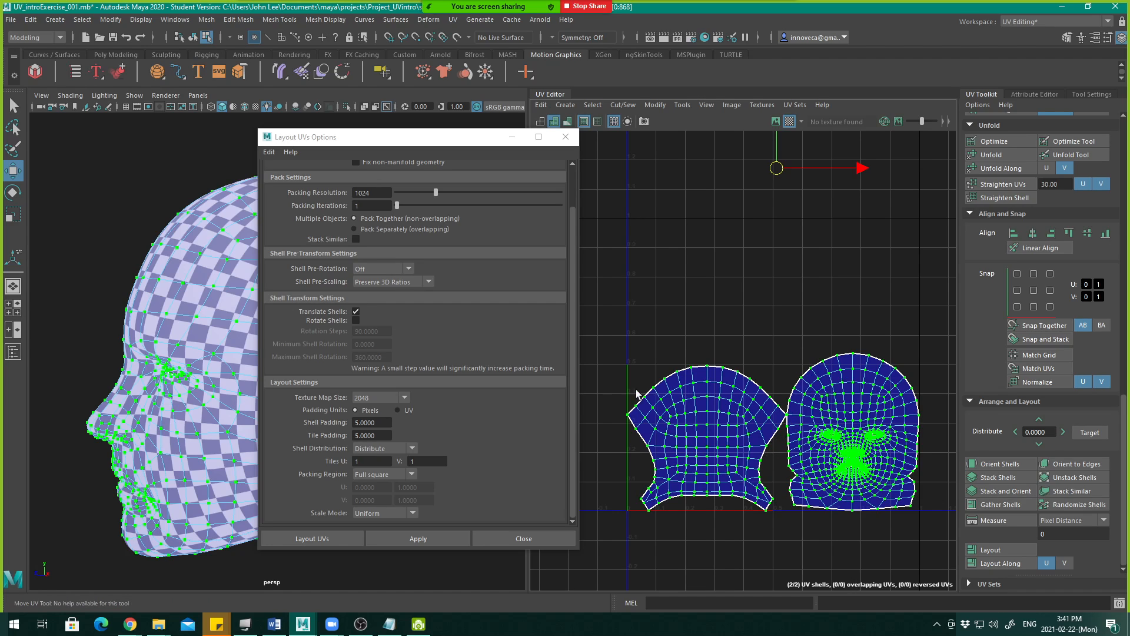
pyautogui.scroll(-1, 768, 491)
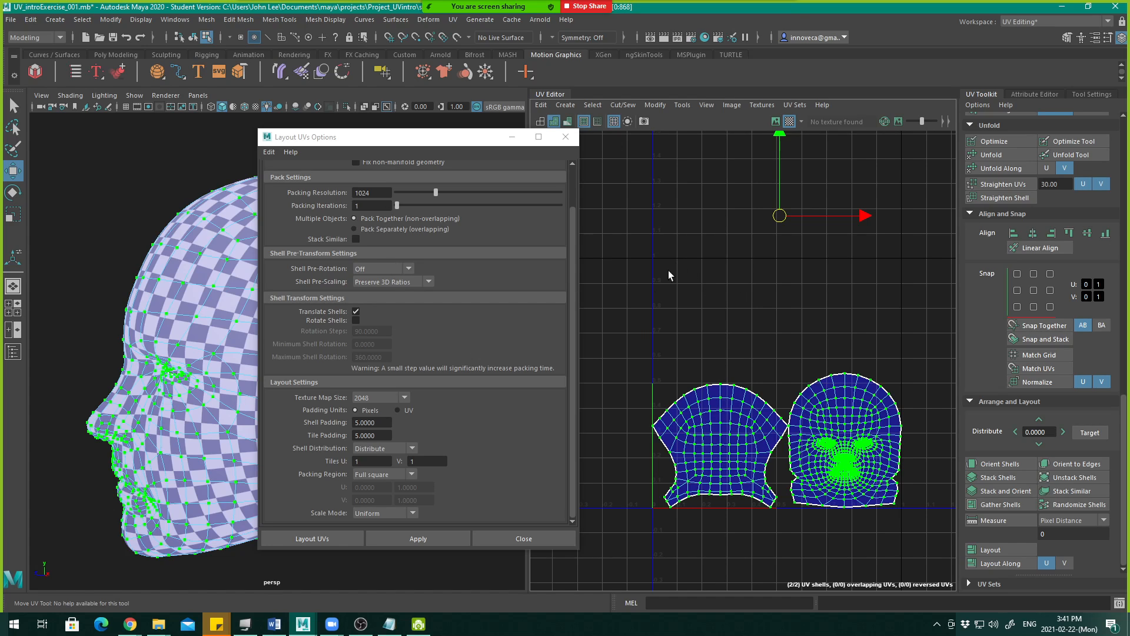
pyautogui.scroll(-2, 668, 275)
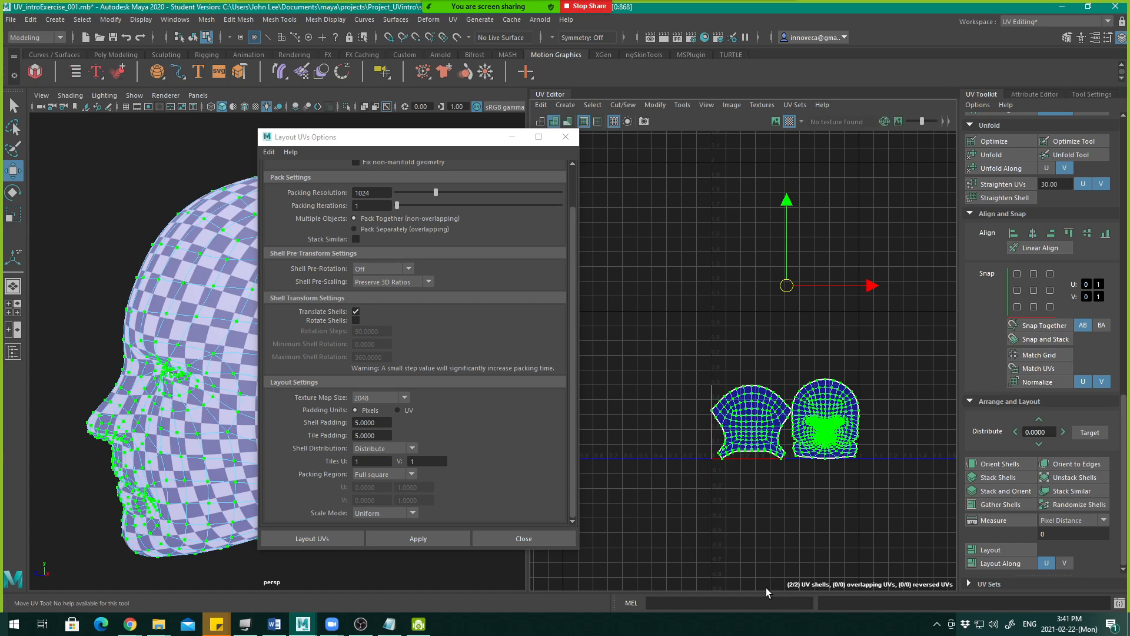
pyautogui.scroll(3, 807, 500)
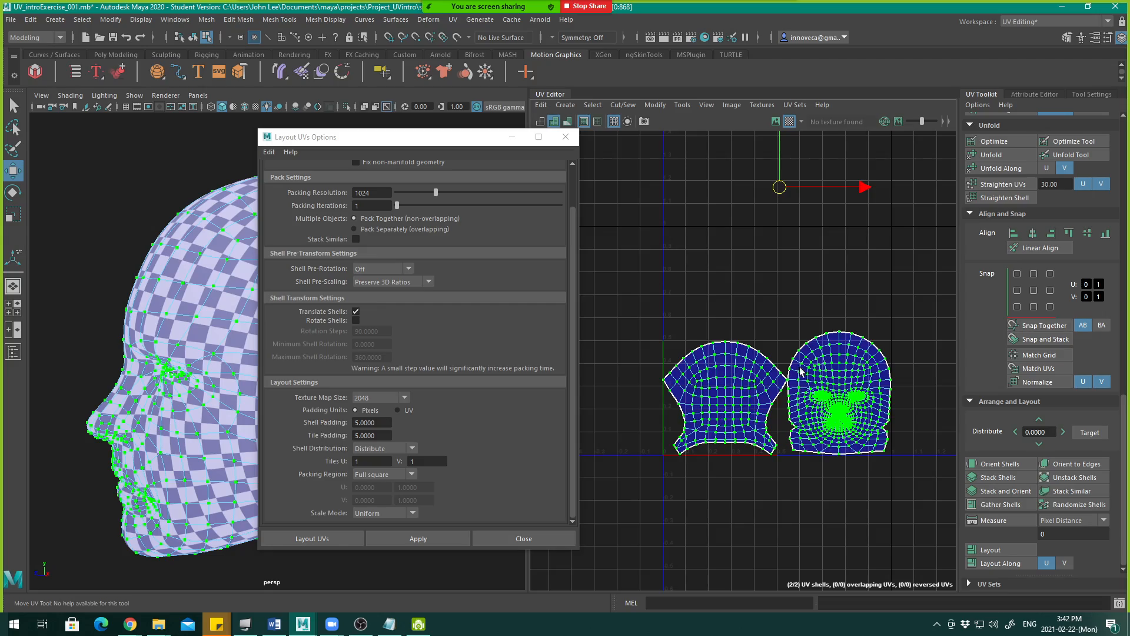
# - Examine the padding between the two packed shells and between the back-of-head shell and the UV square's edge
pyautogui.keyDown('alt'); pyautogui.moveTo(801, 371); pyautogui.dragTo(936, 489, button='right'); pyautogui.keyUp('alt')
pyautogui.keyDown('alt'); pyautogui.moveTo(840, 471); pyautogui.dragTo(785, 434, button='middle'); pyautogui.keyUp('alt')
pyautogui.keyDown('alt'); pyautogui.moveTo(689, 411); pyautogui.dragTo(773, 373, button='middle'); pyautogui.keyUp('alt')
pyautogui.keyDown('alt'); pyautogui.moveTo(773, 372); pyautogui.dragTo(966, 452, button='right'); pyautogui.keyUp('alt')
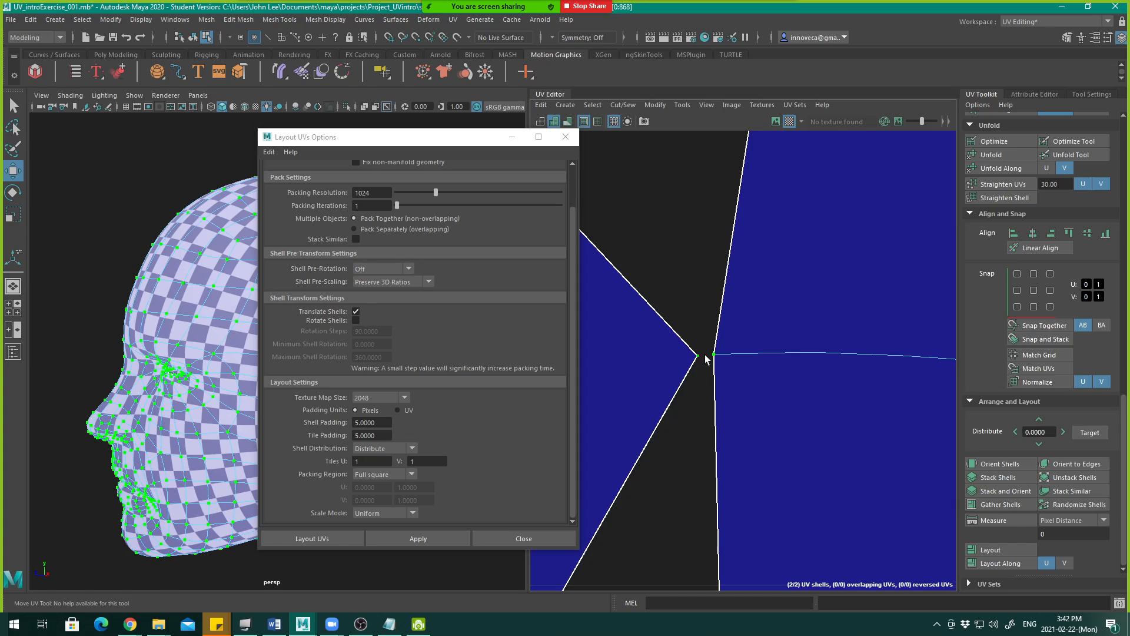
pyautogui.scroll(-5, 761, 419)
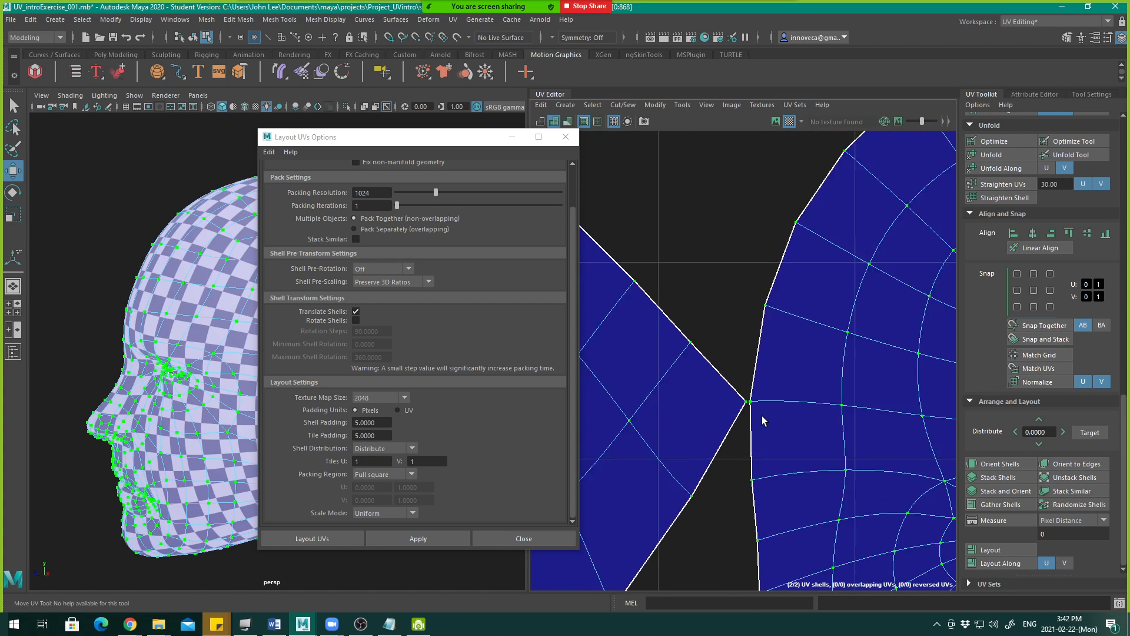
pyautogui.scroll(5, 762, 419)
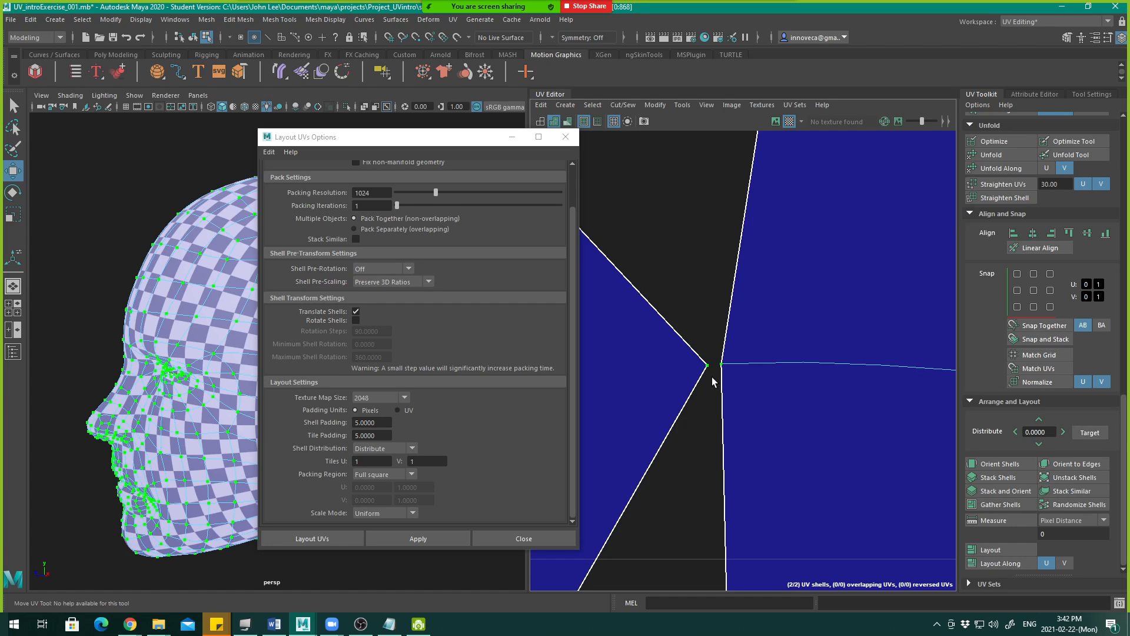
pyautogui.scroll(-5, 727, 379)
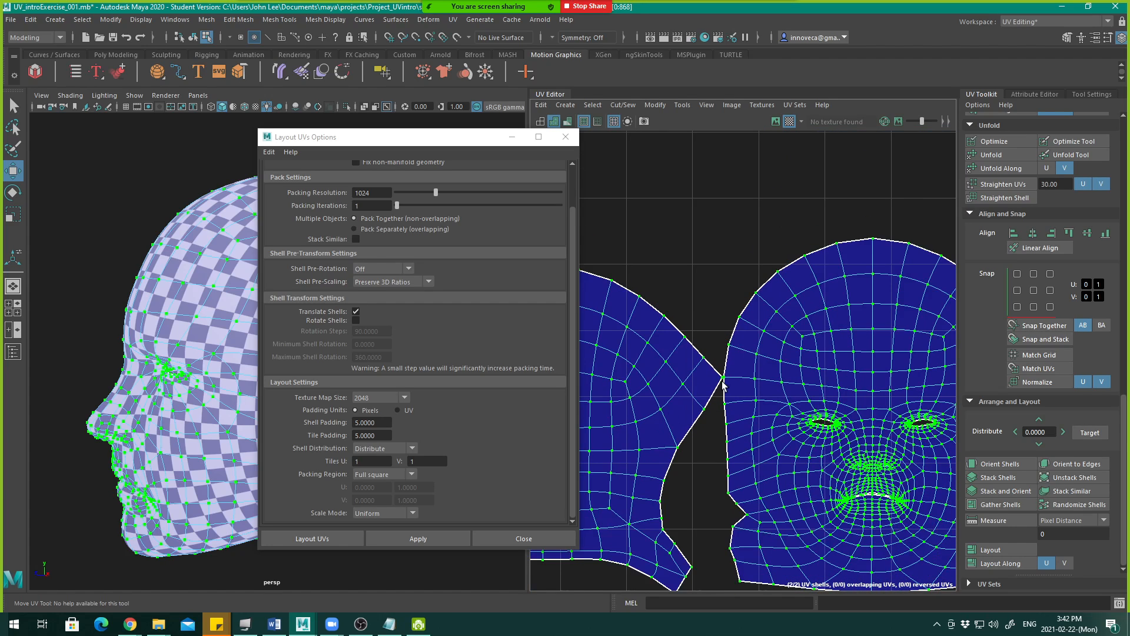
pyautogui.keyDown('alt'); pyautogui.moveTo(876, 373); pyautogui.dragTo(936, 362, button='middle'); pyautogui.keyUp('alt')
pyautogui.scroll(8, 677, 418)
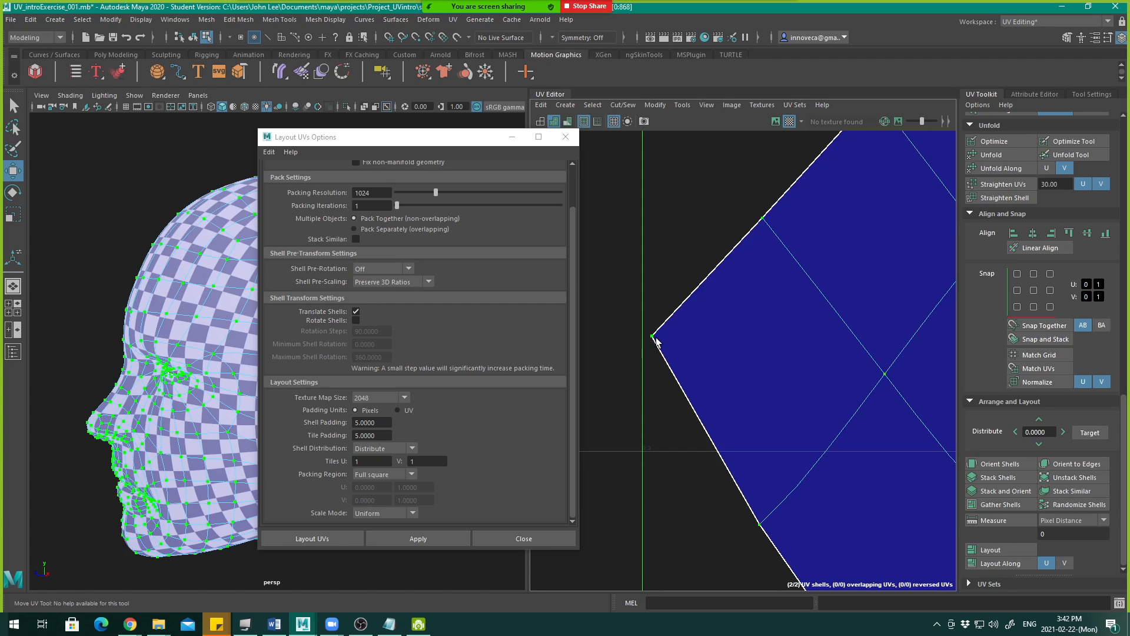
pyautogui.scroll(-6, 665, 353)
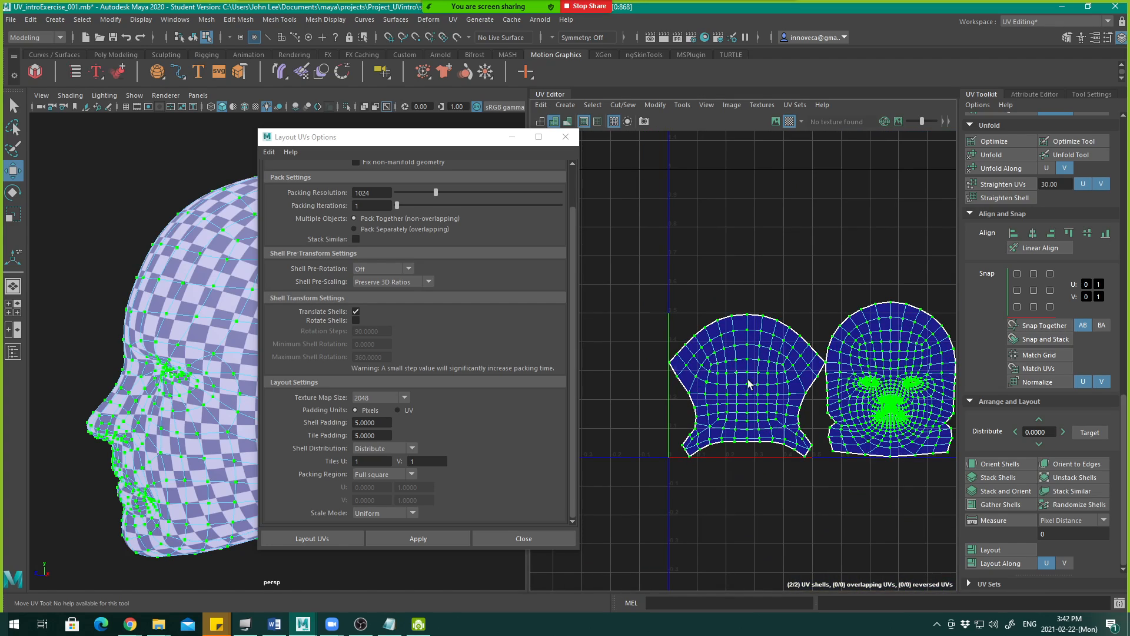
# - Select the face shell and move it straight up, clear of the back-of-head shell
pyautogui.keyDown('alt'); pyautogui.moveTo(765, 380); pyautogui.dragTo(630, 371, button='middle'); pyautogui.keyUp('alt')
pyautogui.keyDown('alt'); pyautogui.moveTo(730, 371); pyautogui.dragTo(645, 377, button='right'); pyautogui.keyUp('alt')
pyautogui.keyDown('alt'); pyautogui.moveTo(677, 354); pyautogui.dragTo(694, 363, button='middle'); pyautogui.keyUp('alt')
pyautogui.keyDown('alt'); pyautogui.moveTo(694, 363); pyautogui.dragTo(737, 386, button='right'); pyautogui.keyUp('alt')
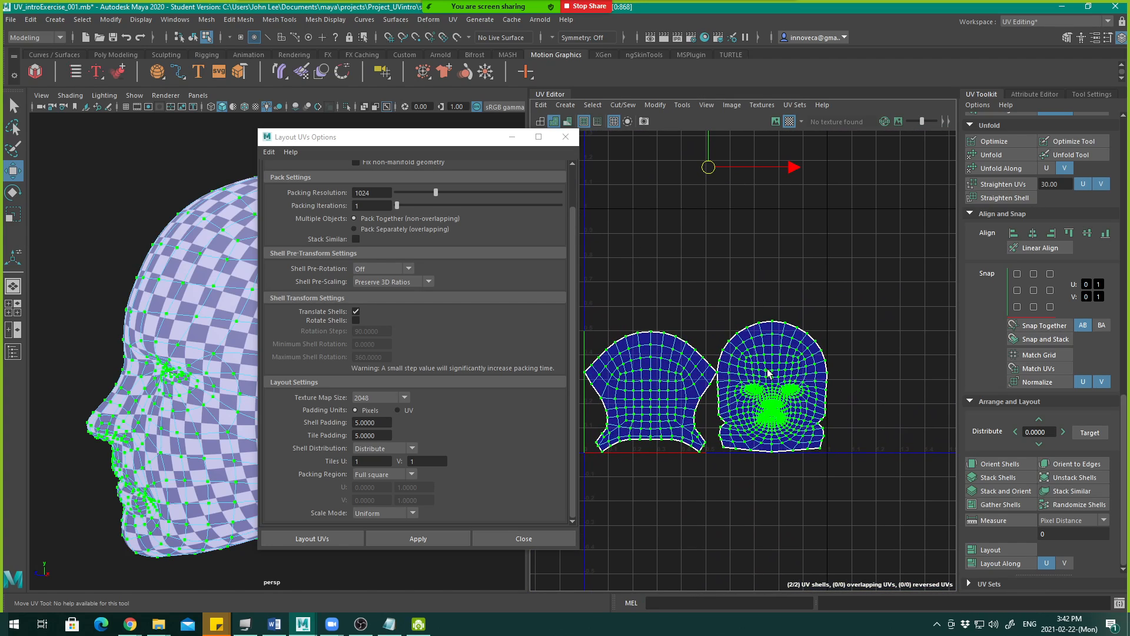
pyautogui.click(769, 373)
pyautogui.moveTo(774, 357); pyautogui.dragTo(774, 250)
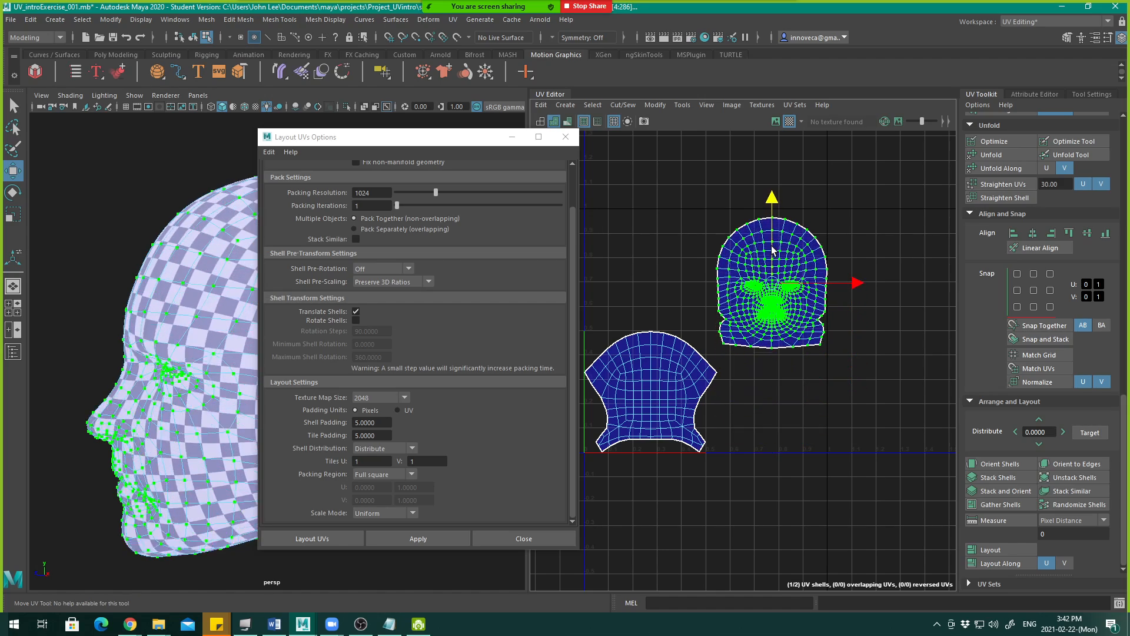
# - Try stacking the face shell directly above the back-of-head shell by shifting both sideways, and undo the back-of-head shell's shift
pyautogui.moveTo(859, 282); pyautogui.dragTo(791, 277)
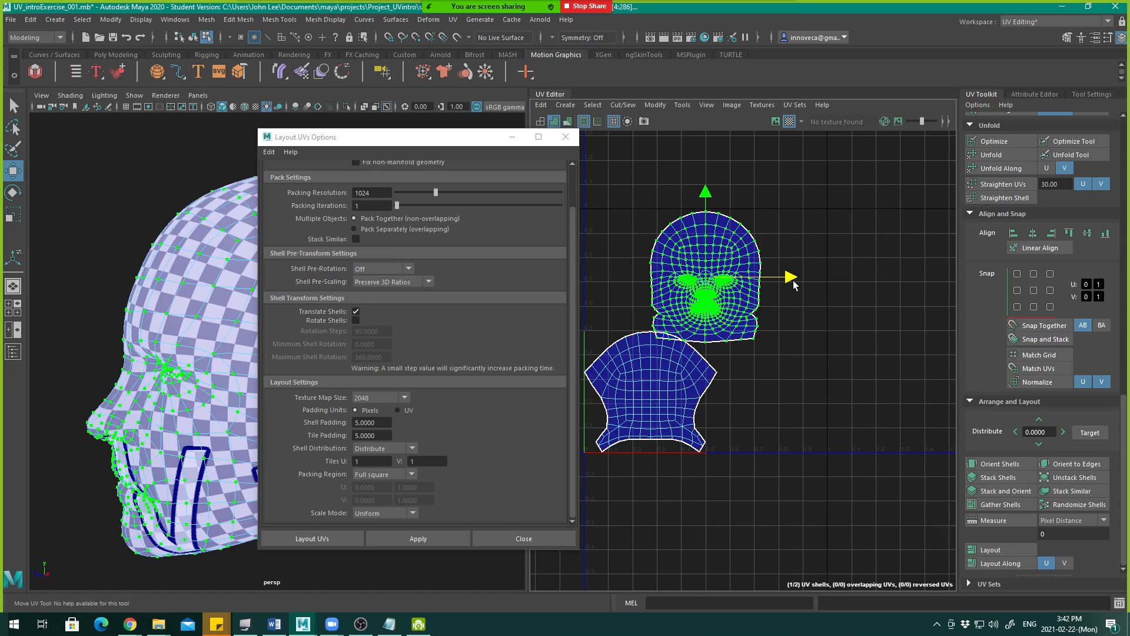
pyautogui.click(672, 396)
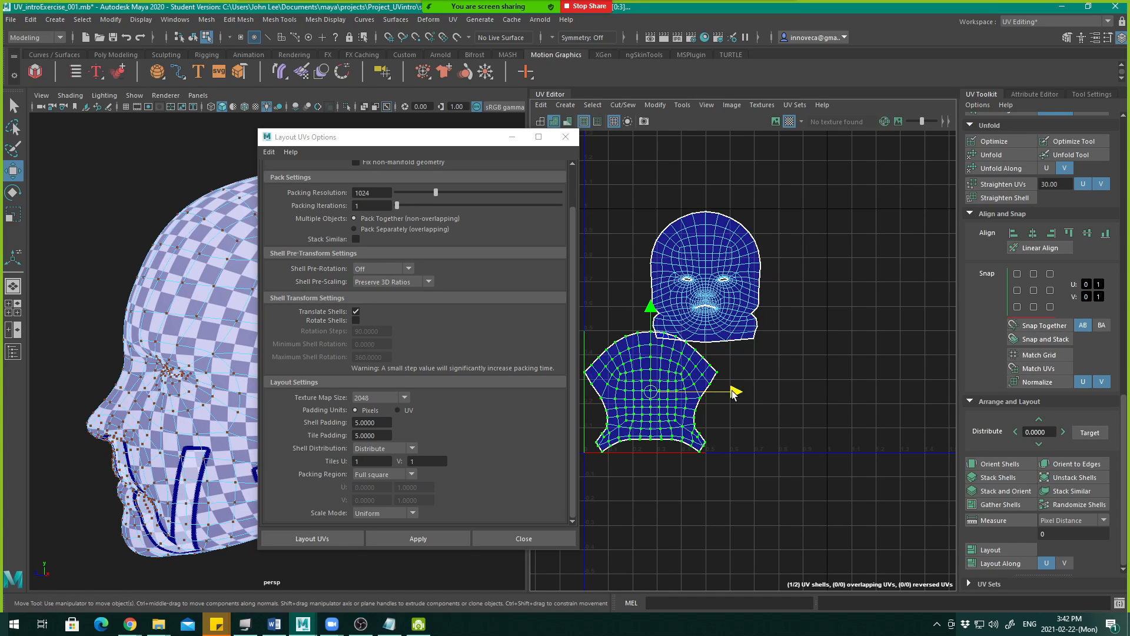
pyautogui.moveTo(733, 394); pyautogui.dragTo(790, 391)
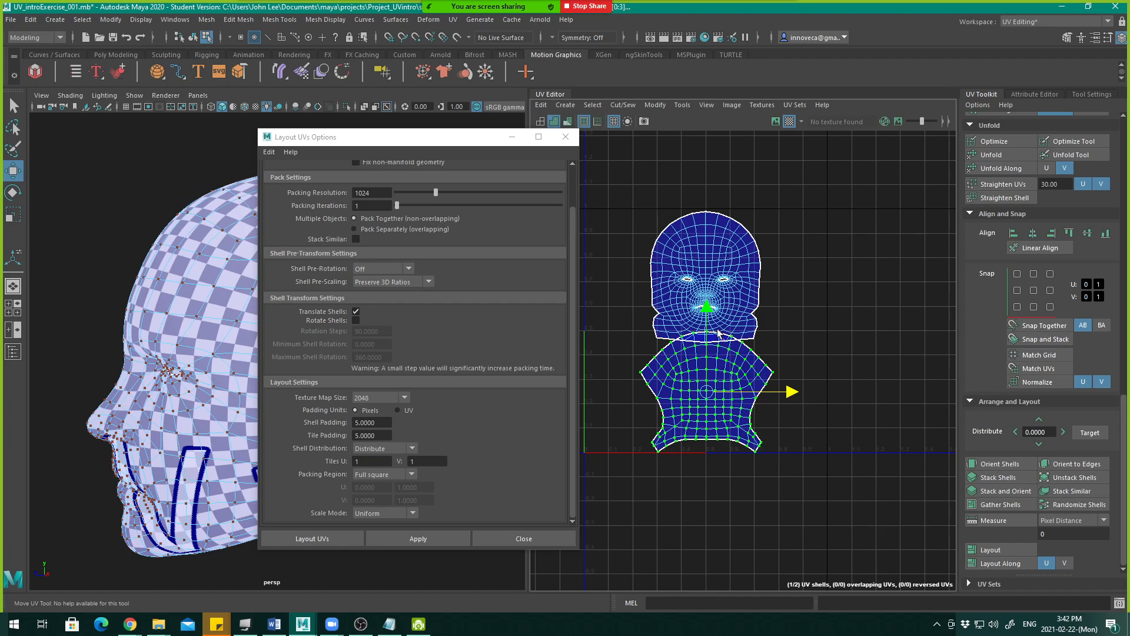
pyautogui.hotkey('ctrl', 'z')
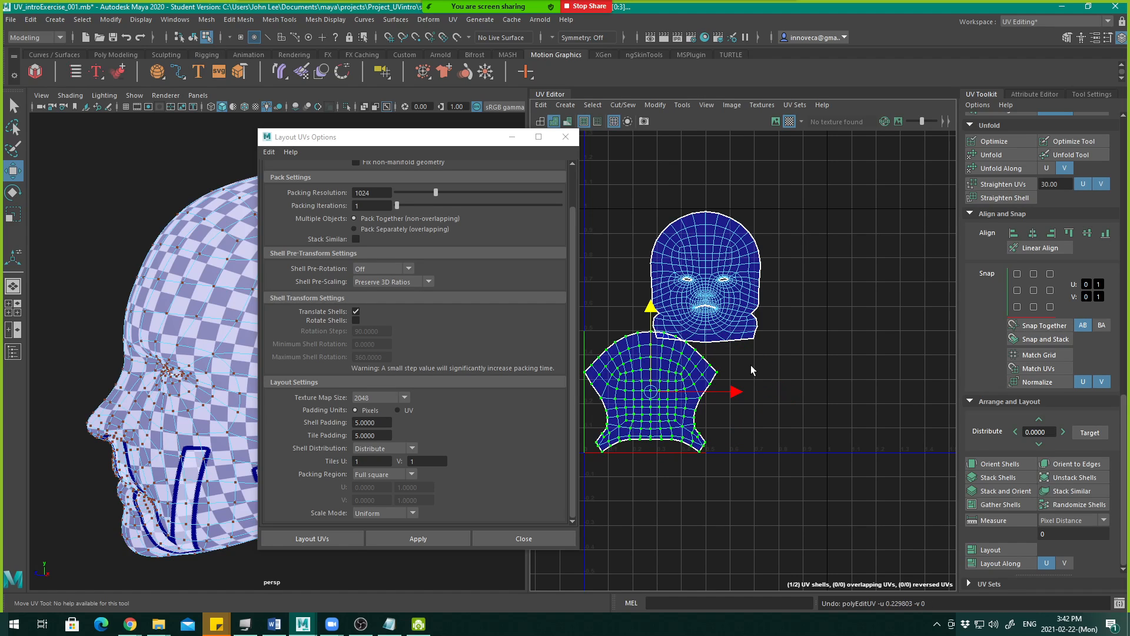
# - Move the face shell sideways and slightly down so it nests diagonally against the back-of-head shell's upper side
pyautogui.click(705, 279)
pyautogui.moveTo(705, 280); pyautogui.dragTo(754, 290)
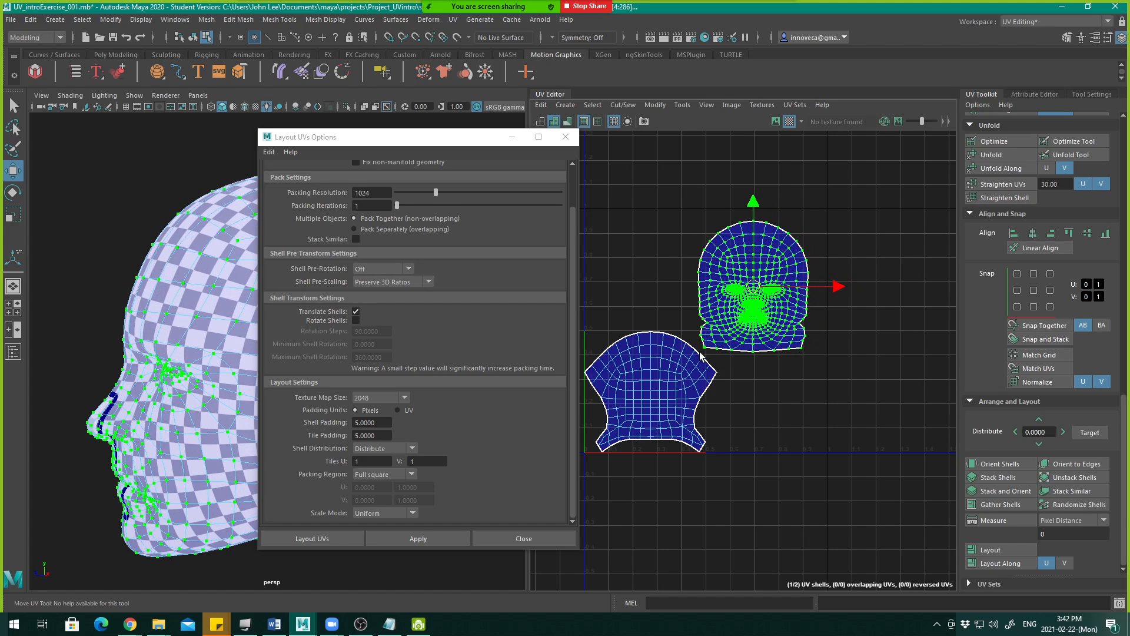
# - Scale both head shells up slightly together and raise them so they sit above the UV square's lower edge
pyautogui.keyDown('shift'); pyautogui.click(687, 373); pyautogui.keyUp('shift')
pyautogui.press('r')
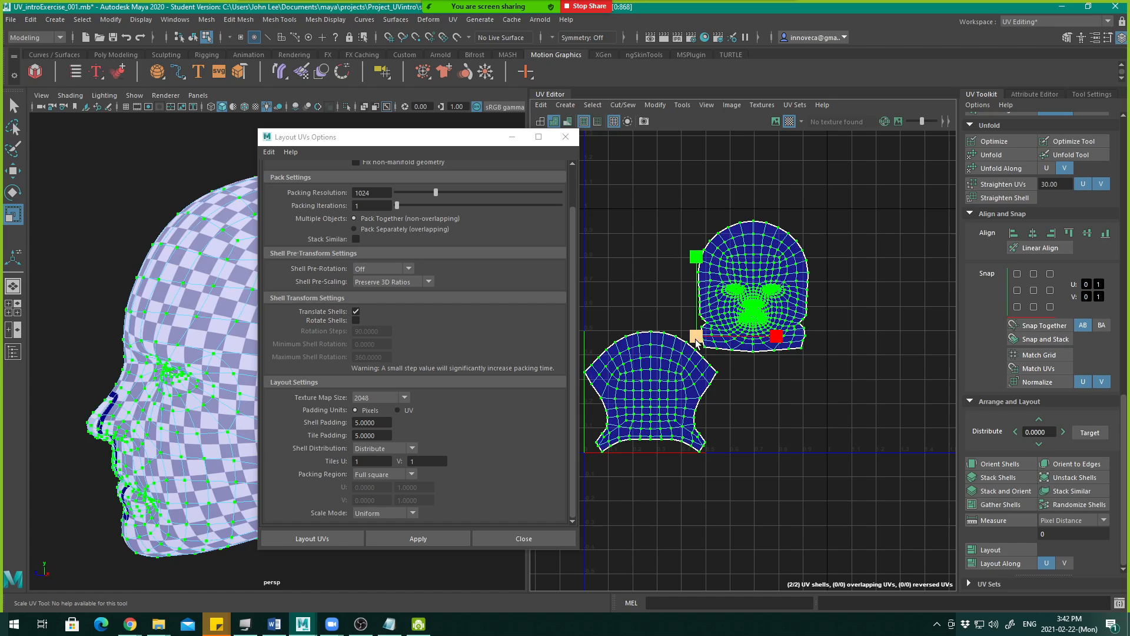
pyautogui.moveTo(696, 343); pyautogui.dragTo(787, 336)
pyautogui.press('w')
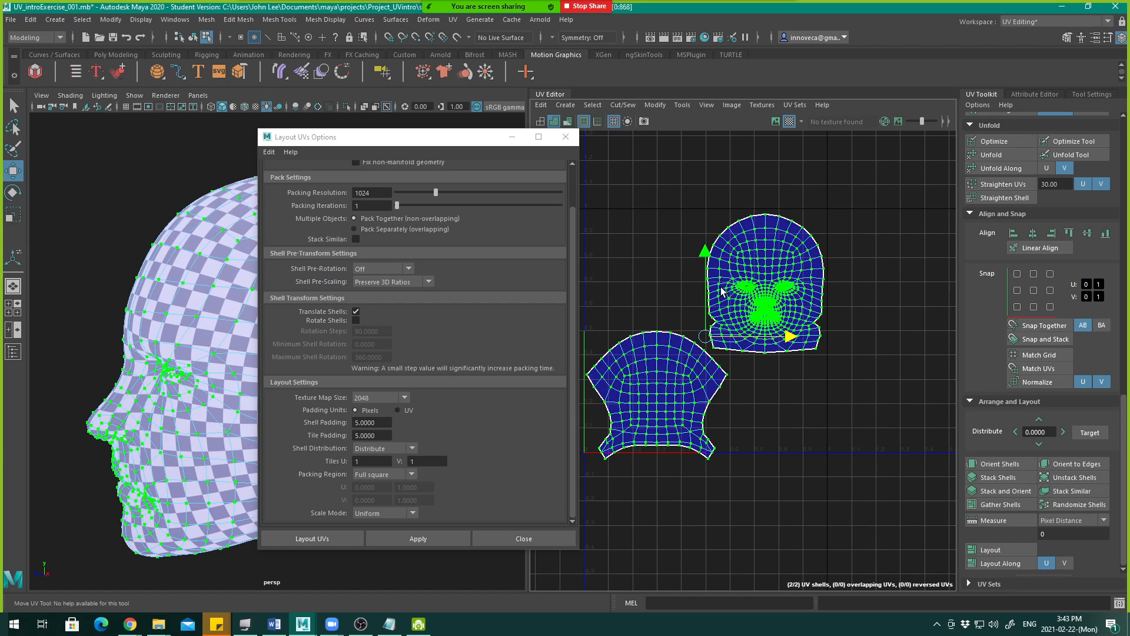
pyautogui.moveTo(706, 257); pyautogui.dragTo(706, 246)
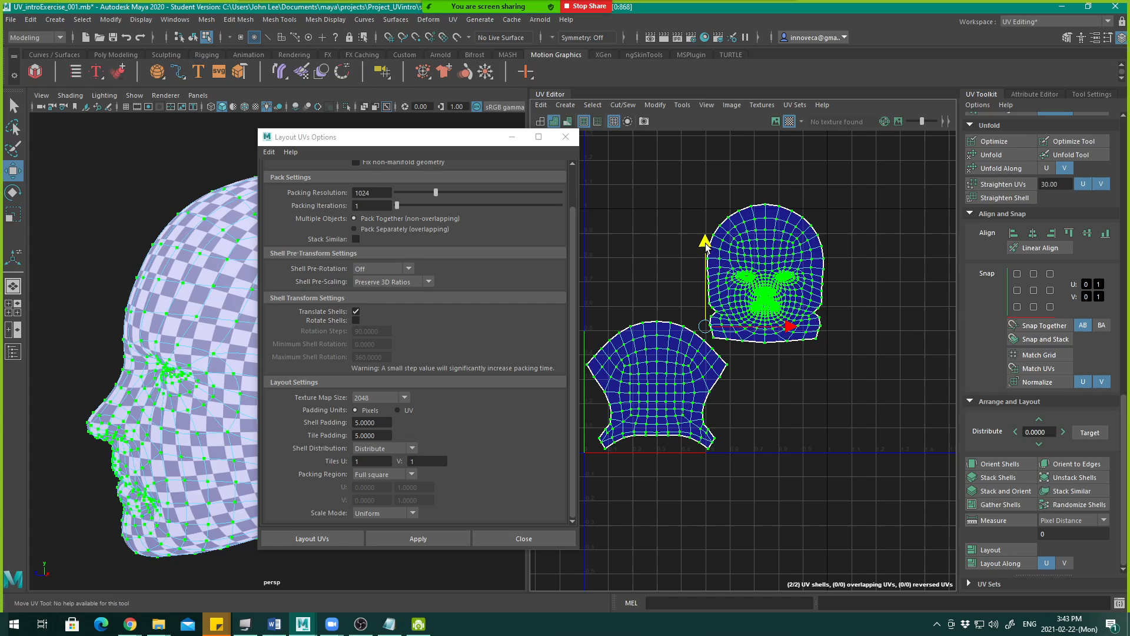
# - Lower the face shell slightly toward the back-of-head shell, clear the selection and close the layout options
pyautogui.click(769, 276)
pyautogui.moveTo(767, 194); pyautogui.dragTo(771, 205)
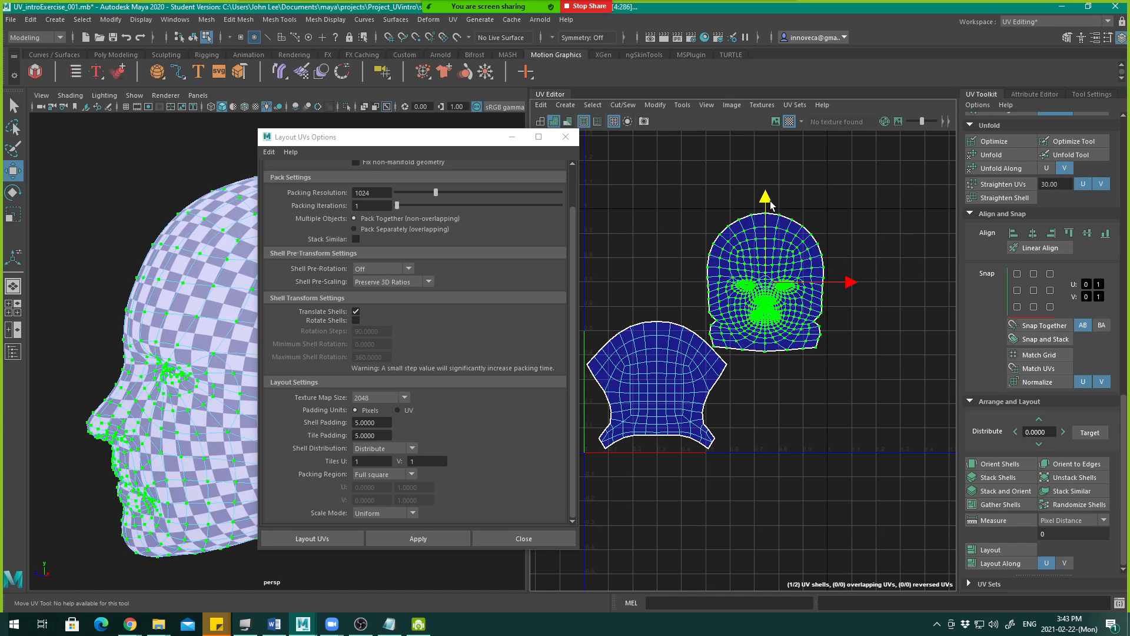
pyautogui.click(853, 349)
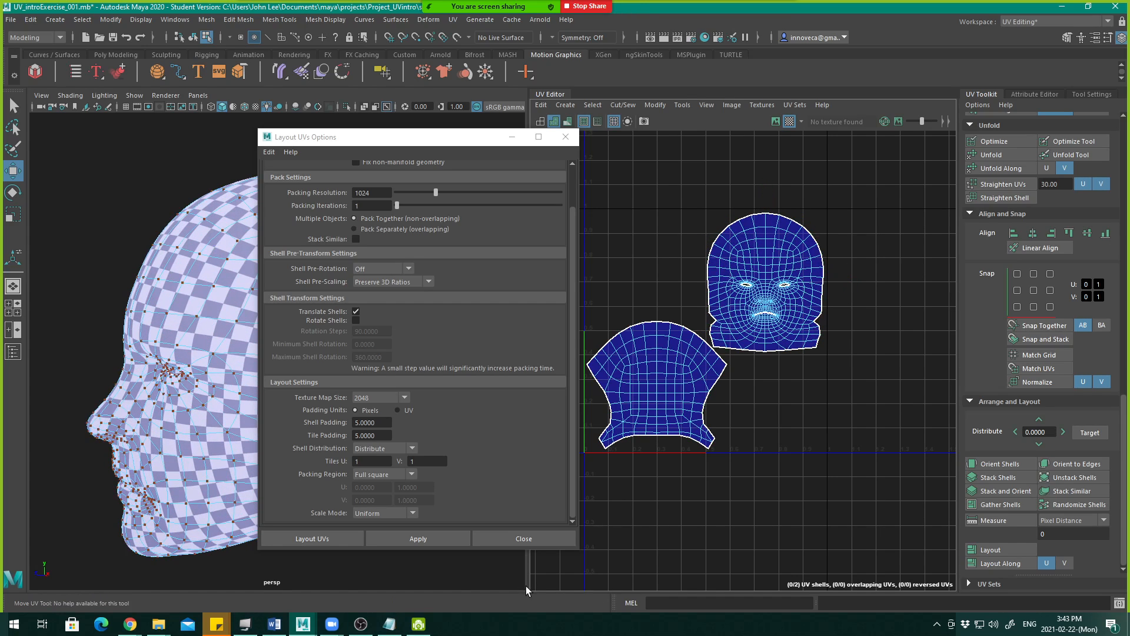
pyautogui.click(524, 538)
# - Return the head to object mode and inspect the checker pattern around its sides and cheek
pyautogui.keyDown('alt'); pyautogui.moveTo(365, 404); pyautogui.dragTo(248, 385); pyautogui.keyUp('alt')
pyautogui.keyDown('alt'); pyautogui.moveTo(248, 385); pyautogui.dragTo(235, 383, button='right'); pyautogui.keyUp('alt')
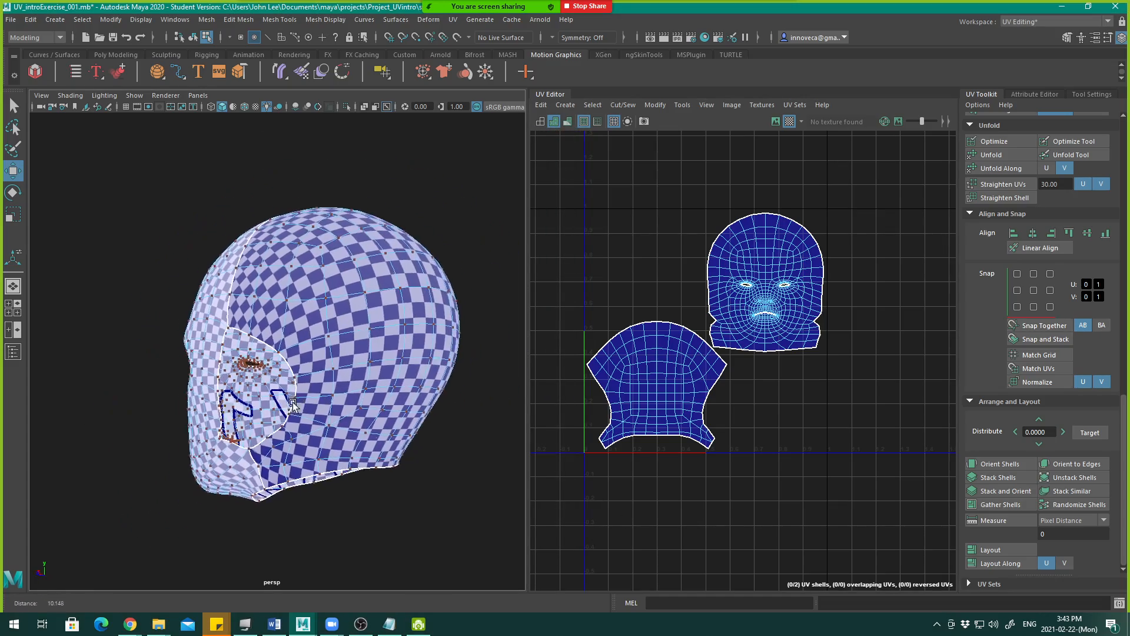
pyautogui.keyDown('alt'); pyautogui.moveTo(236, 383); pyautogui.dragTo(341, 397); pyautogui.keyUp('alt')
pyautogui.moveTo(342, 398); pyautogui.dragTo(386, 275, button='right')
pyautogui.keyDown('alt'); pyautogui.moveTo(386, 275); pyautogui.dragTo(443, 351); pyautogui.keyUp('alt')
pyautogui.keyDown('alt'); pyautogui.moveTo(206, 406); pyautogui.dragTo(280, 486); pyautogui.keyUp('alt')
pyautogui.keyDown('alt'); pyautogui.moveTo(265, 407); pyautogui.dragTo(337, 397); pyautogui.keyUp('alt')
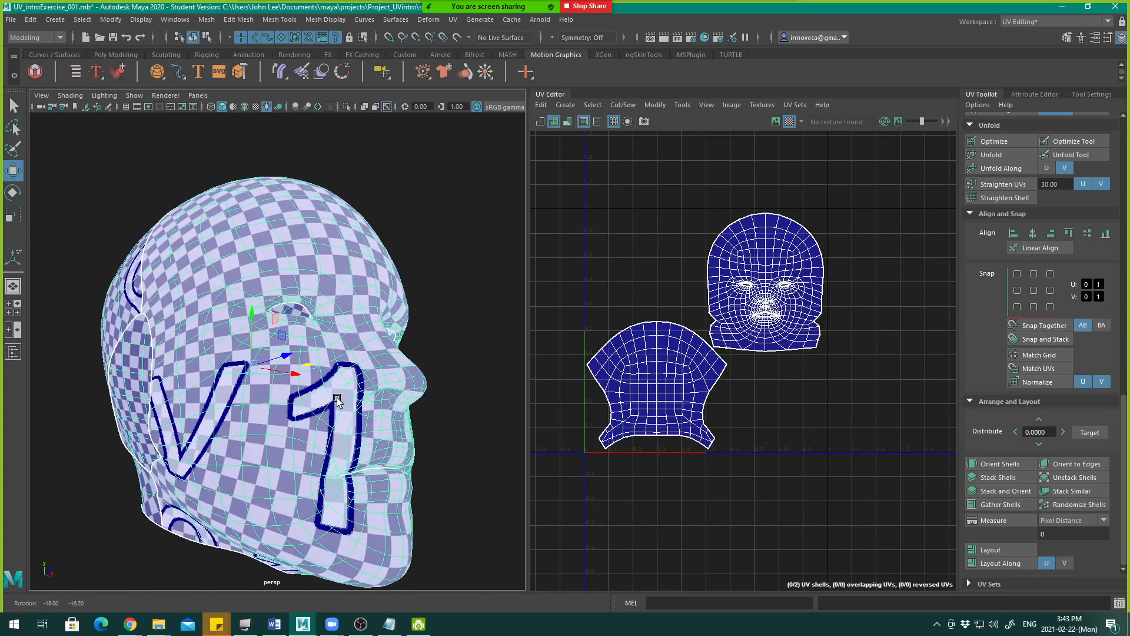
# - Turn on the smooth mesh preview for the head and check the checker pattern close up around the eye
pyautogui.keyDown('alt'); pyautogui.moveTo(336, 397); pyautogui.dragTo(417, 439, button='right'); pyautogui.keyUp('alt')
pyautogui.press('3')
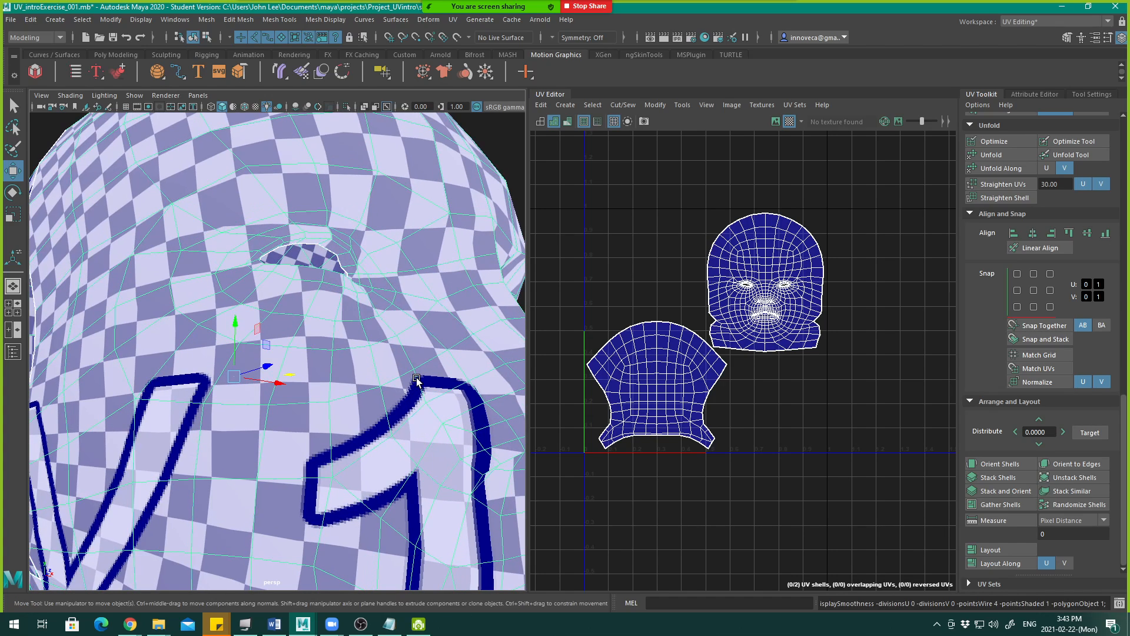
pyautogui.click(494, 149)
pyautogui.click(462, 242)
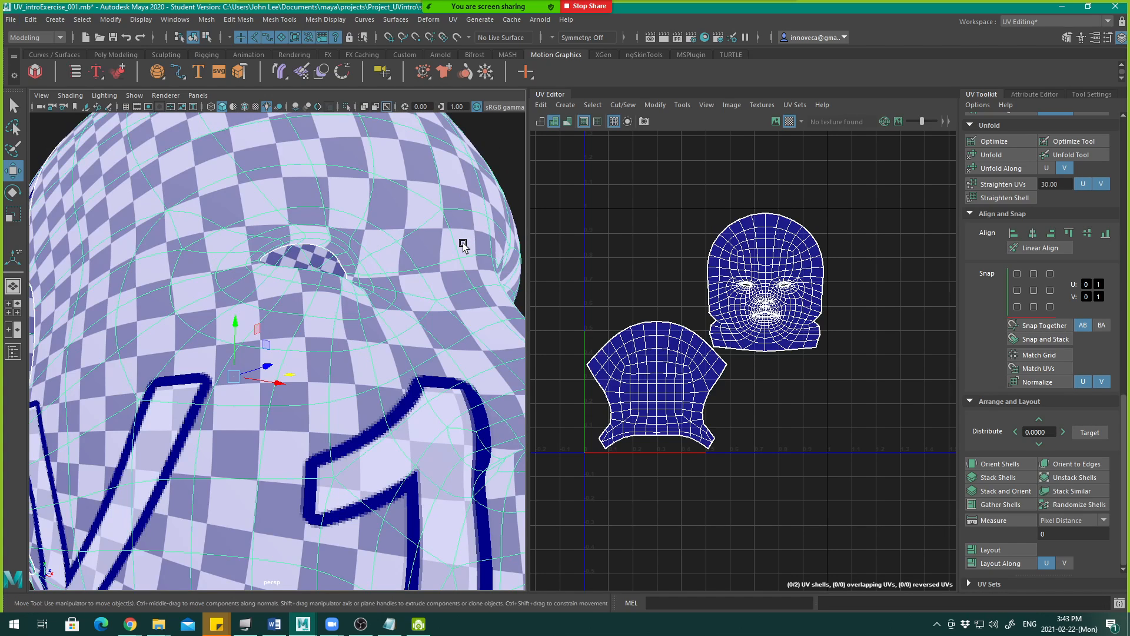
pyautogui.click(134, 95)
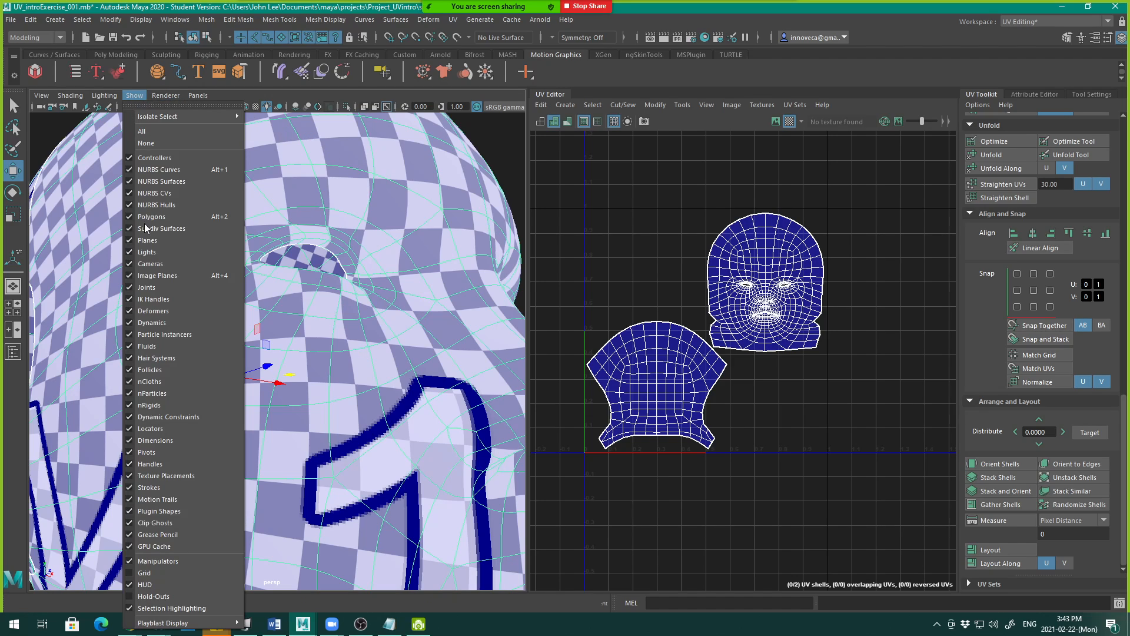
pyautogui.click(170, 584)
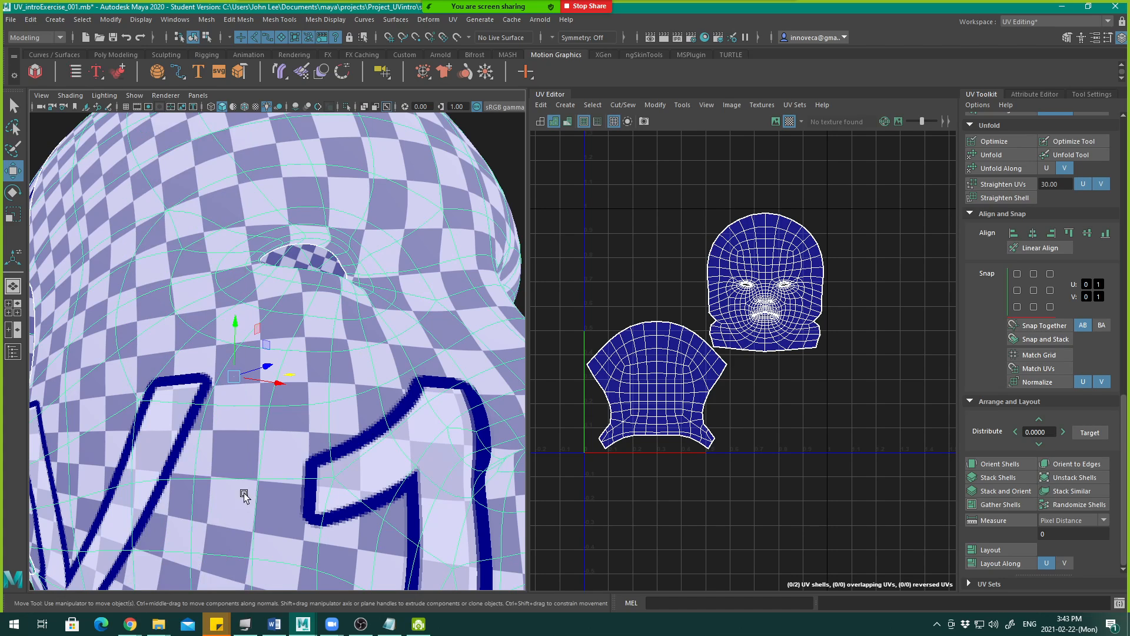
pyautogui.press('f')
pyautogui.click(133, 95)
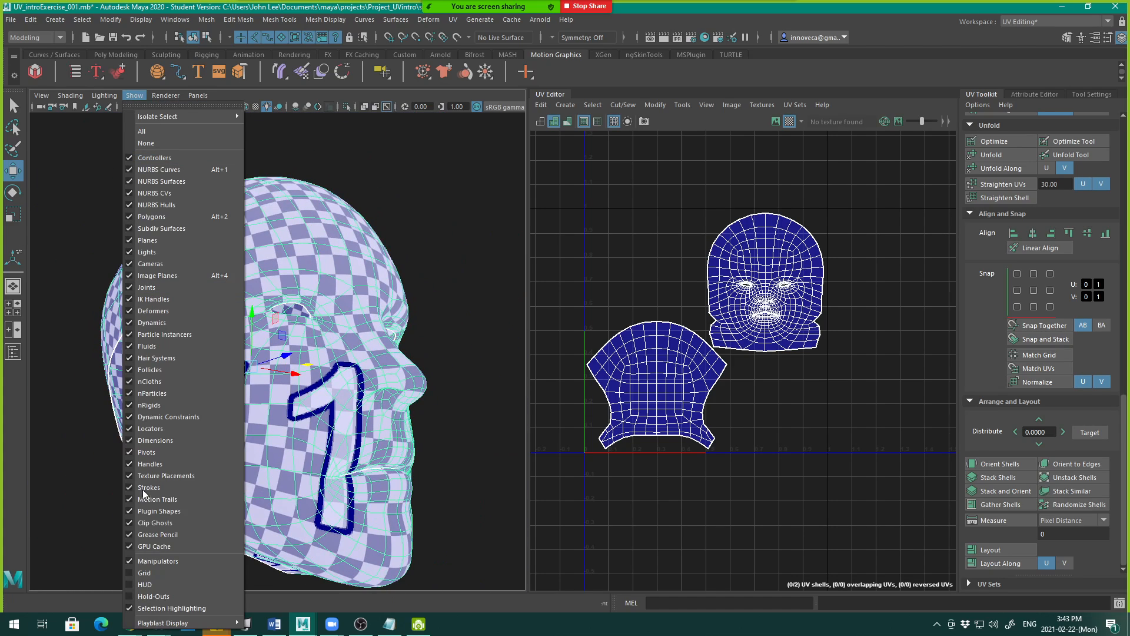
pyautogui.click(168, 584)
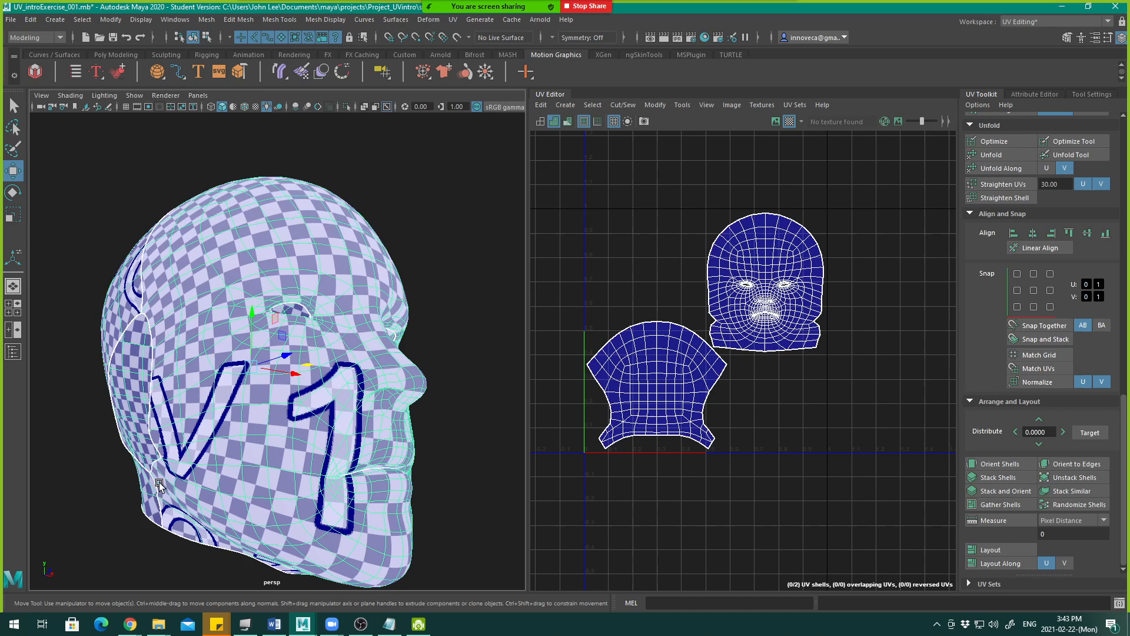
# - Turn off selection highlighting in the perspective view, display the wireframe on the shaded head and review both sides of it
pyautogui.click(134, 95)
pyautogui.click(156, 608)
pyautogui.moveTo(248, 542)
pyautogui.keyDown('alt'); pyautogui.mouseDown()
pyautogui.moveTo(327, 499)
pyautogui.moveTo(241, 499)
pyautogui.mouseUp(); pyautogui.keyUp('alt')
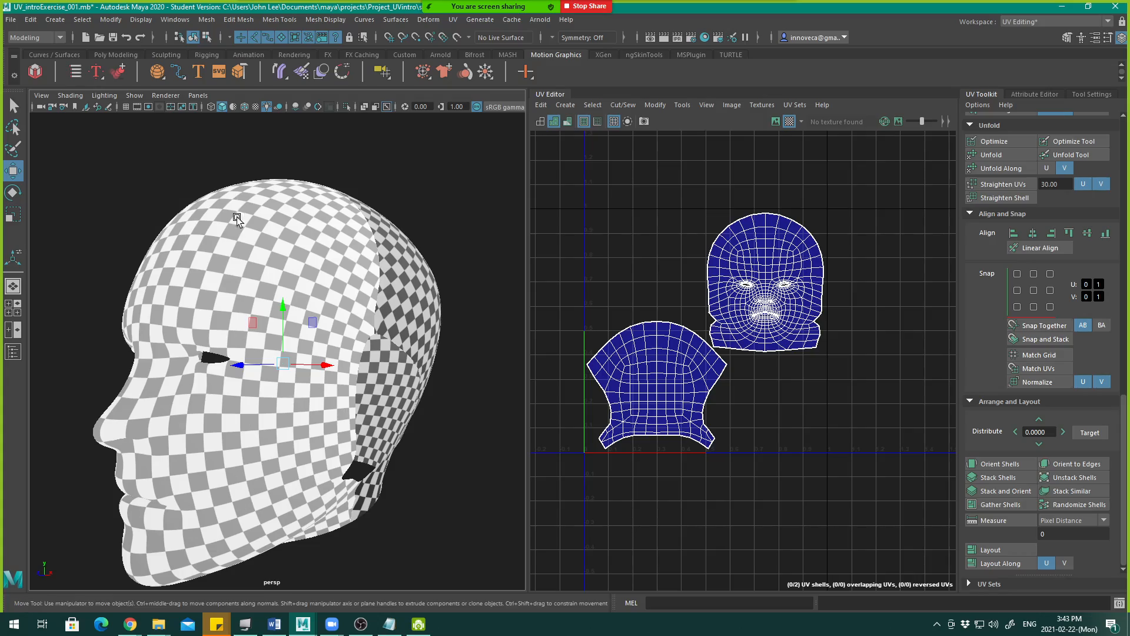
pyautogui.click(244, 108)
pyautogui.keyDown('alt'); pyautogui.moveTo(304, 273); pyautogui.dragTo(325, 223, button='middle'); pyautogui.keyUp('alt')
pyautogui.keyDown('alt'); pyautogui.moveTo(325, 224); pyautogui.dragTo(272, 256); pyautogui.keyUp('alt')
pyautogui.keyDown('alt'); pyautogui.moveTo(272, 257); pyautogui.dragTo(261, 293, button='middle'); pyautogui.keyUp('alt')
pyautogui.keyDown('alt'); pyautogui.moveTo(260, 293); pyautogui.dragTo(227, 325, button='right'); pyautogui.keyUp('alt')
pyautogui.keyDown('alt'); pyautogui.moveTo(226, 326); pyautogui.dragTo(421, 326); pyautogui.keyUp('alt')
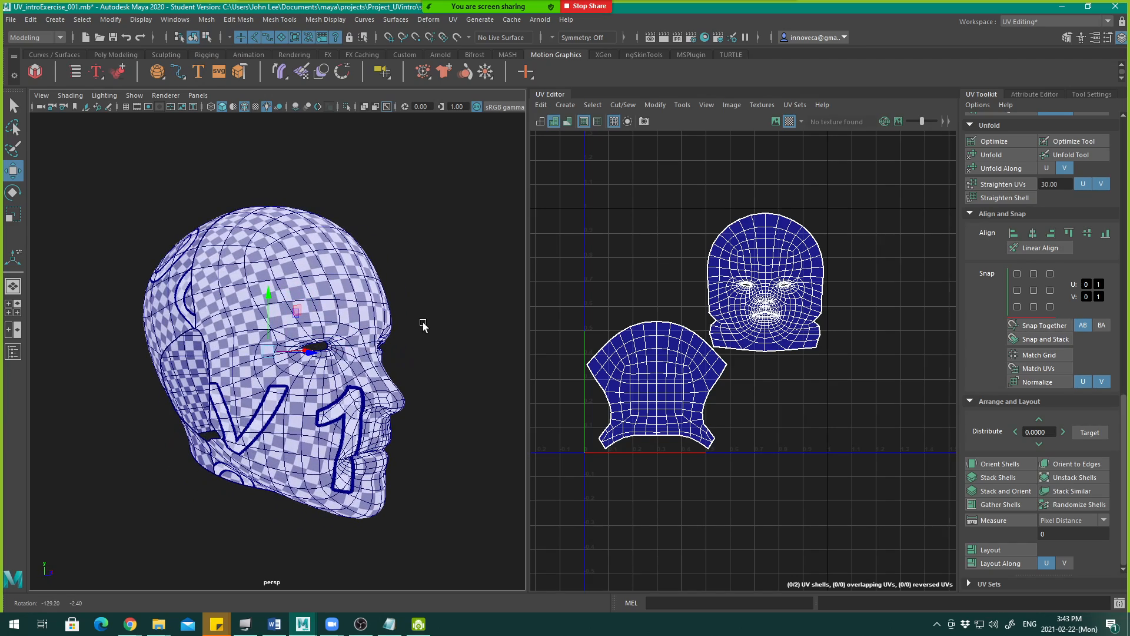